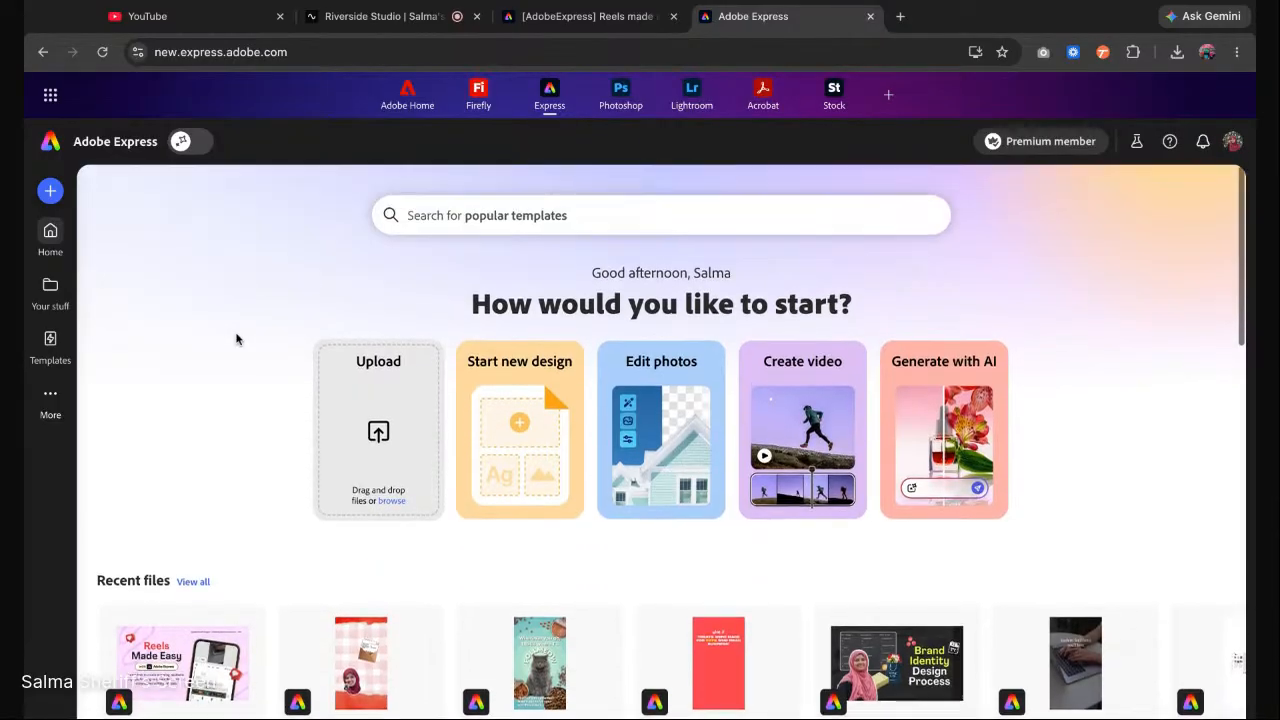
Search for "instagram reel" and create a blank Instagram reel design at 1,080 x 1,920 px.
{"action": "left_click", "coordinate": [448, 208]}
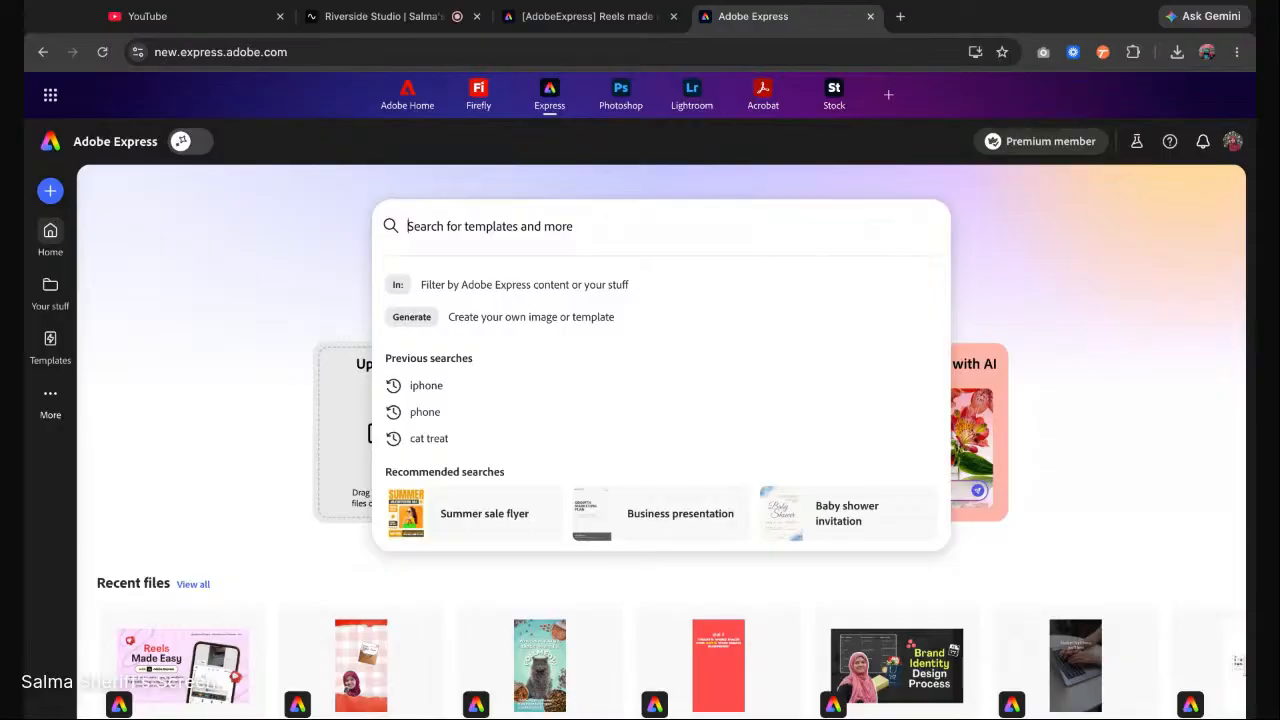
{"action": "type", "text": "instag"}
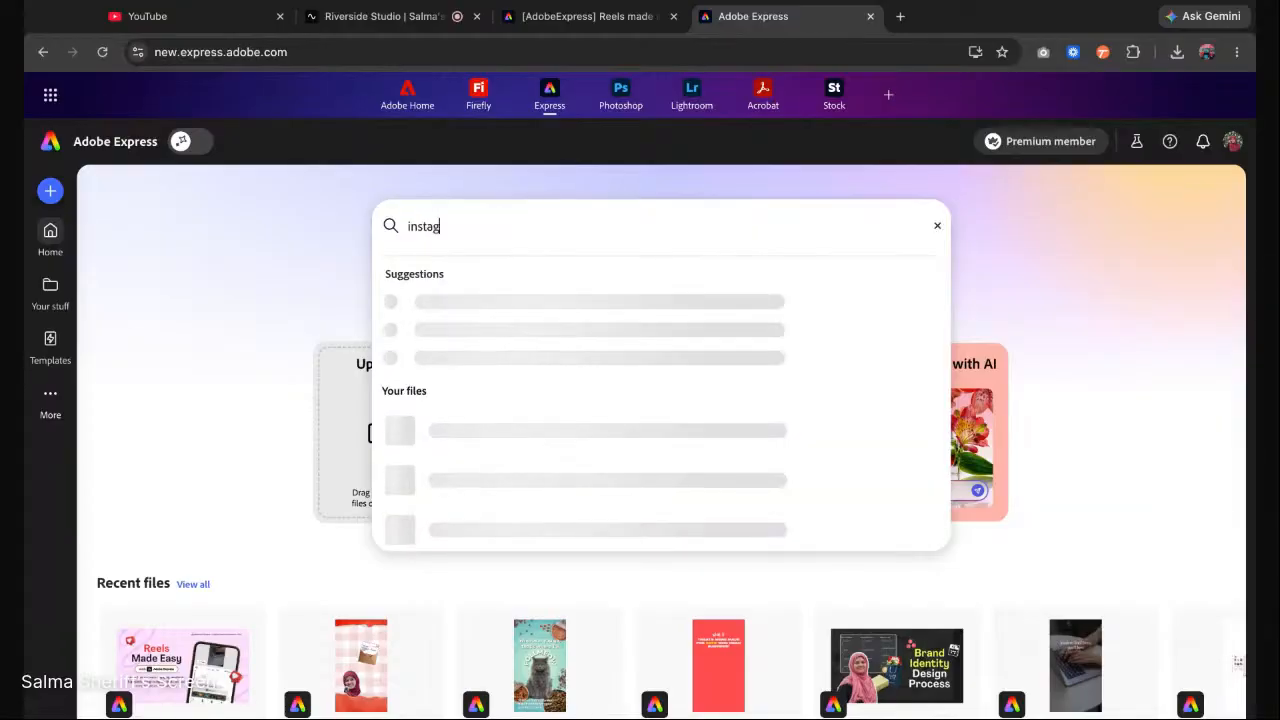
{"action": "type", "text": "ram reel"}
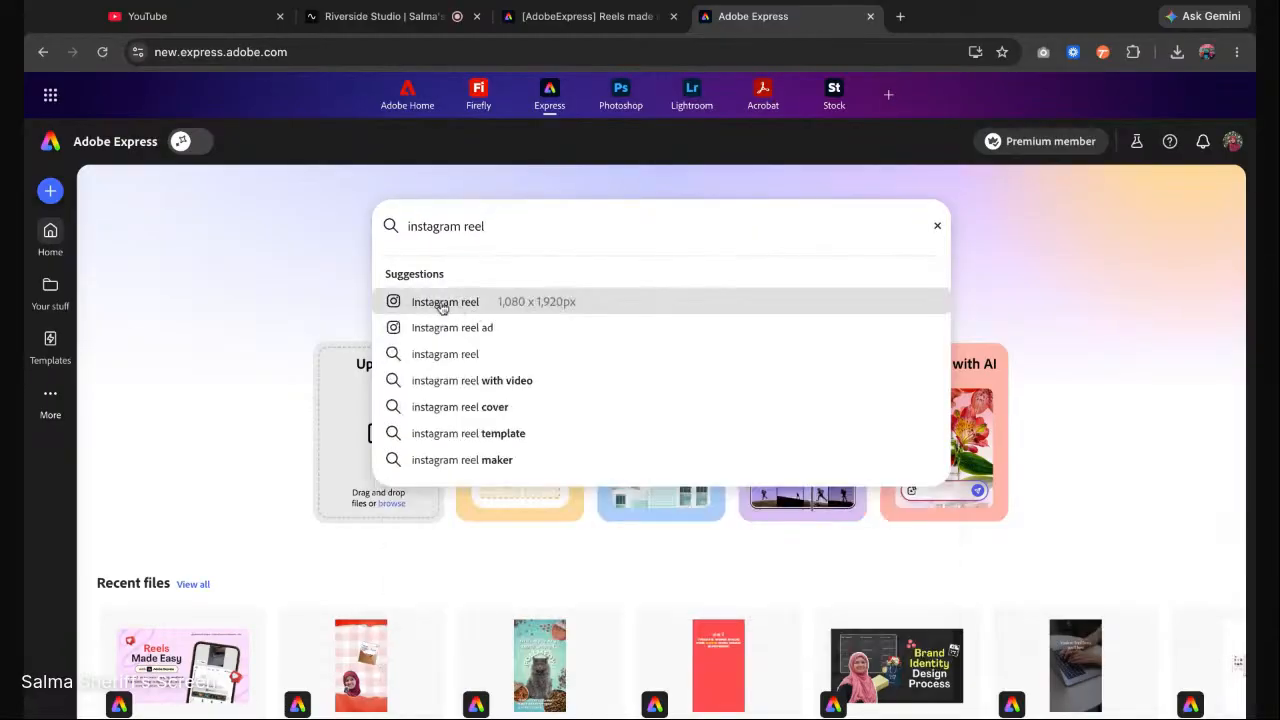
{"action": "left_click", "coordinate": [441, 306]}
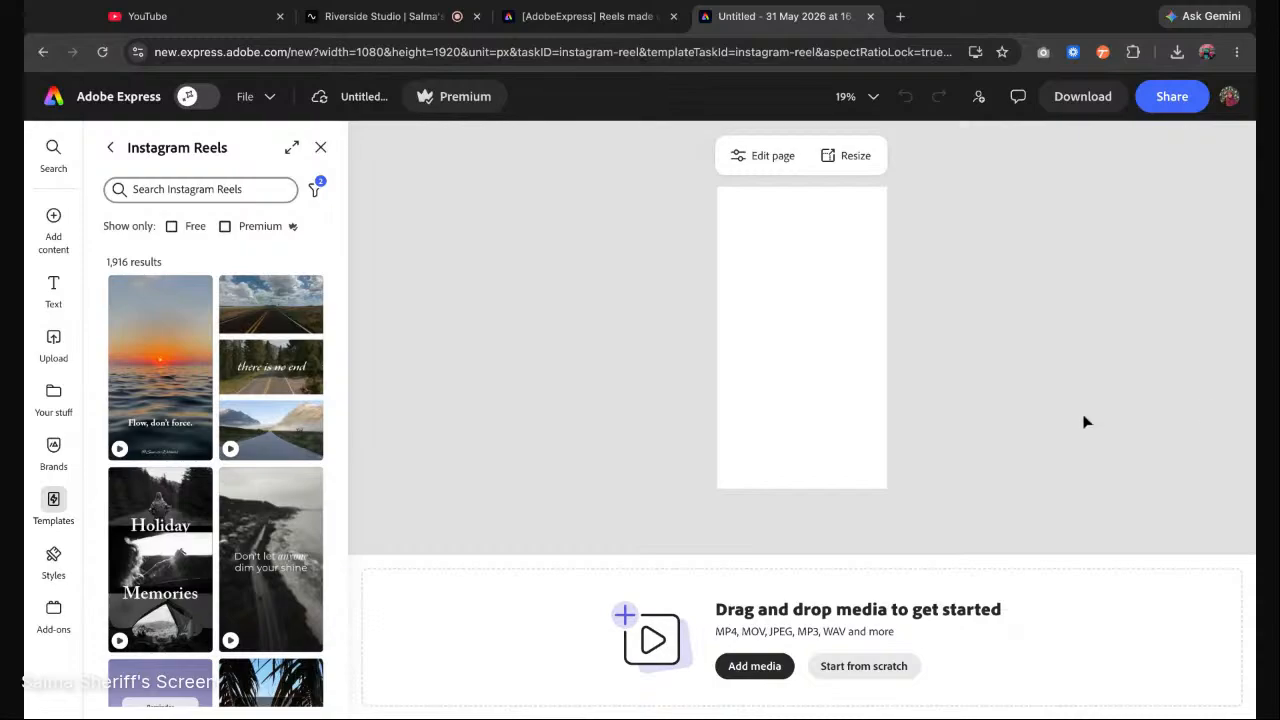
Look through the Instagram Reels templates and the logos, colors, fonts and graphics of the SS Brand kit.
{"action": "mouse_move", "coordinate": [242, 338]}
{"action": "scroll", "coordinate": [242, 338], "scroll_direction": "down", "scroll_amount": 10}
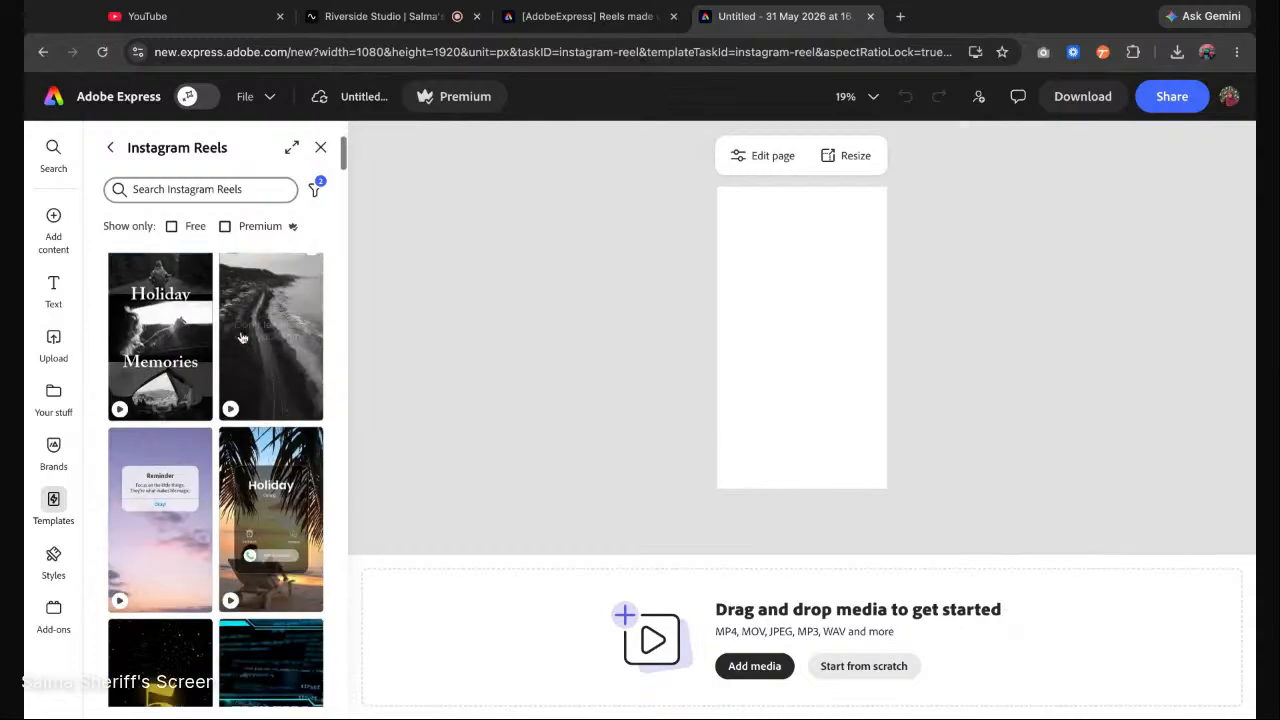
{"action": "scroll", "coordinate": [270, 400], "scroll_direction": "up", "scroll_amount": 10}
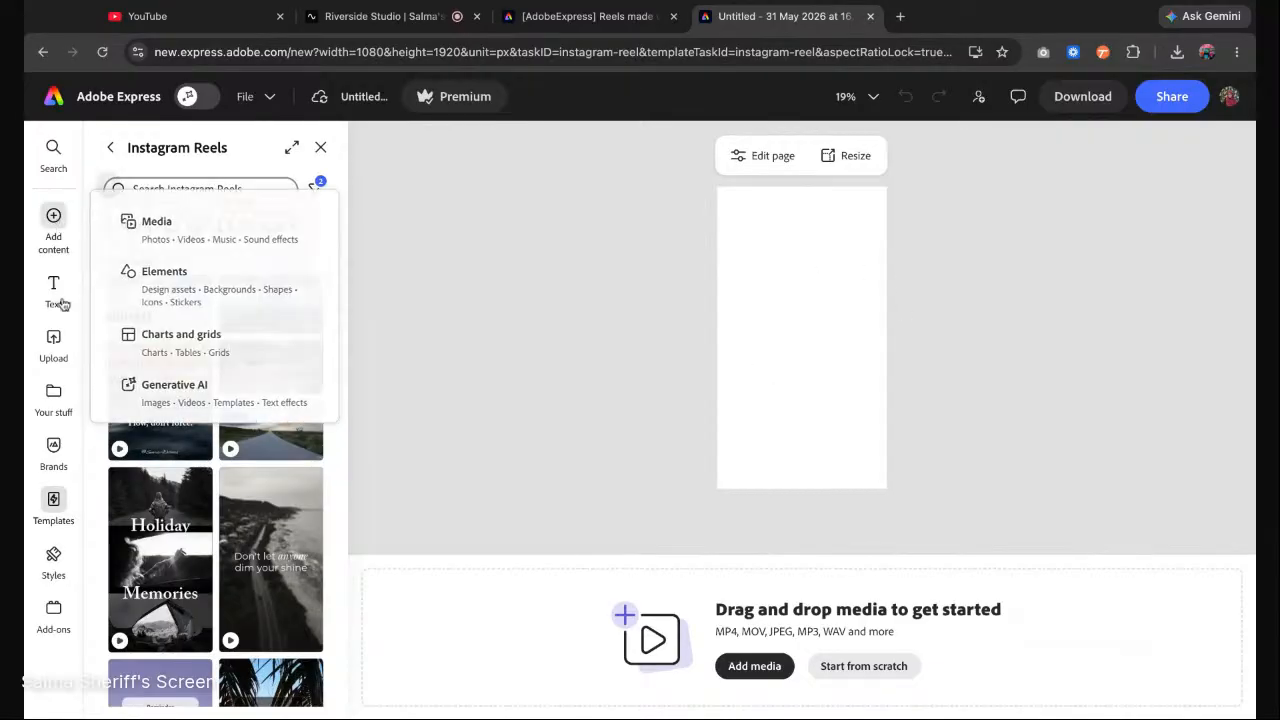
{"action": "left_click", "coordinate": [53, 452]}
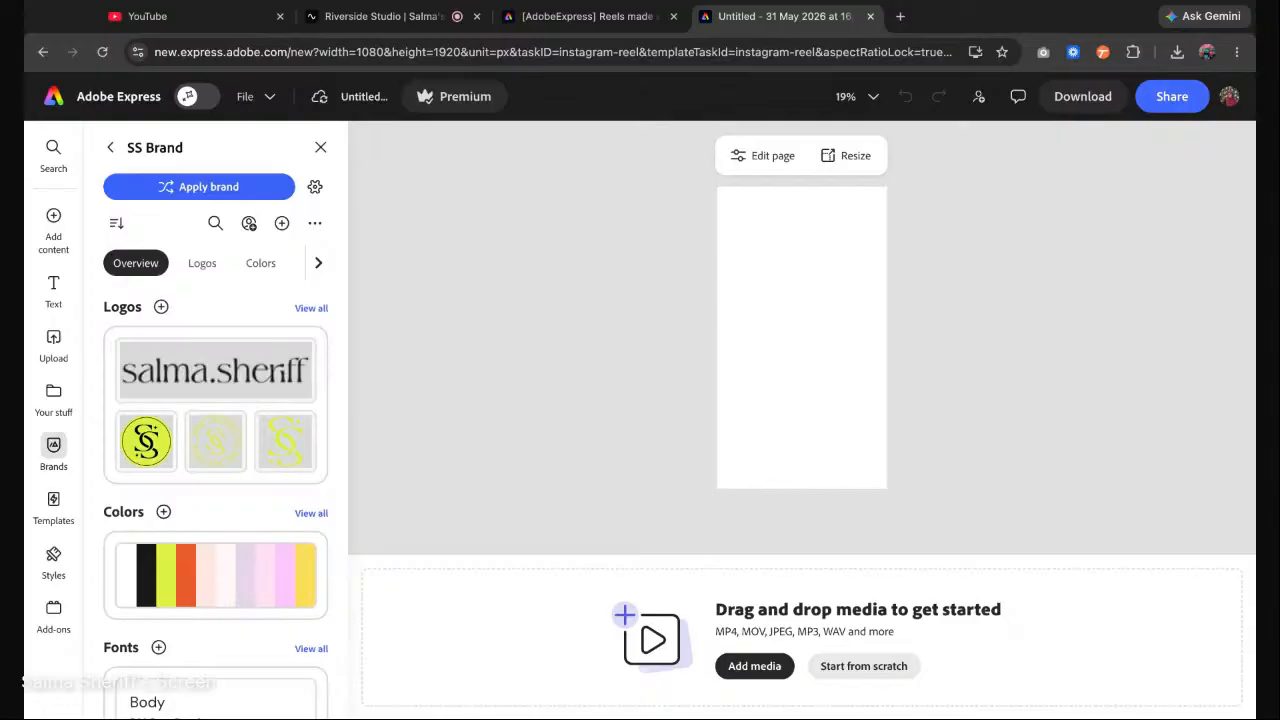
{"action": "scroll", "coordinate": [268, 352], "scroll_direction": "down", "scroll_amount": 5}
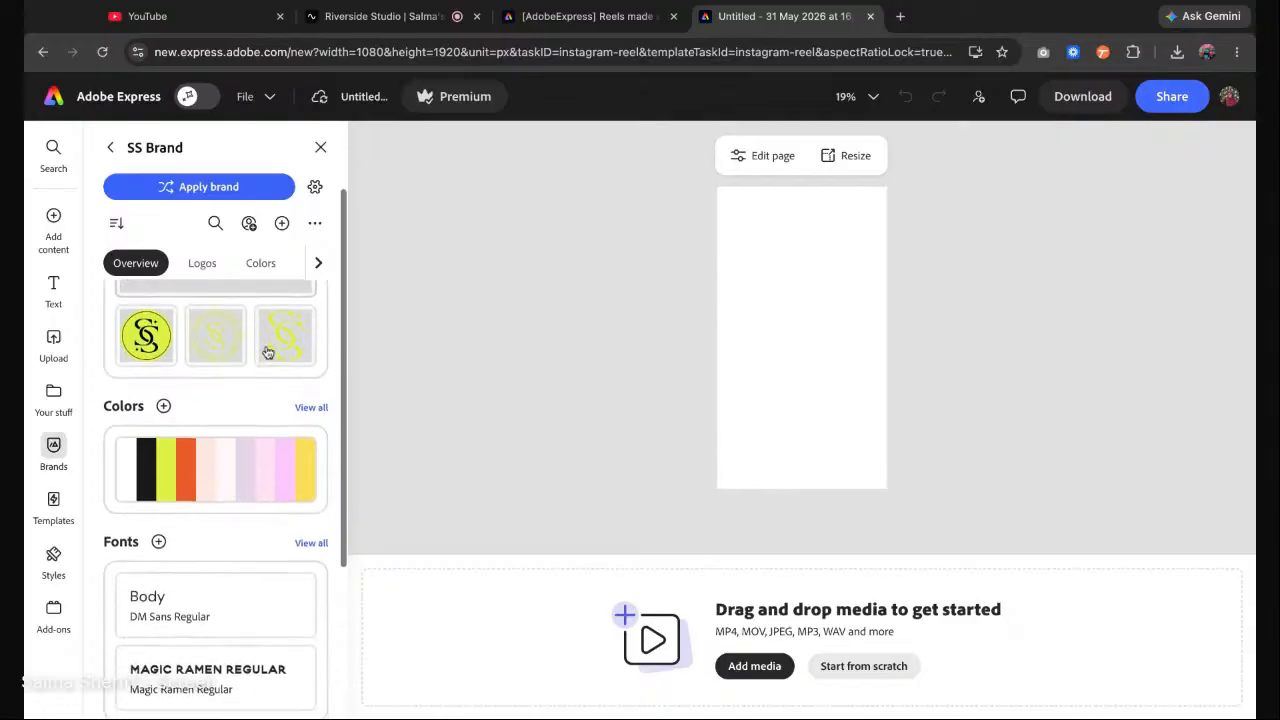
{"action": "scroll", "coordinate": [250, 340], "scroll_direction": "up", "scroll_amount": 5}
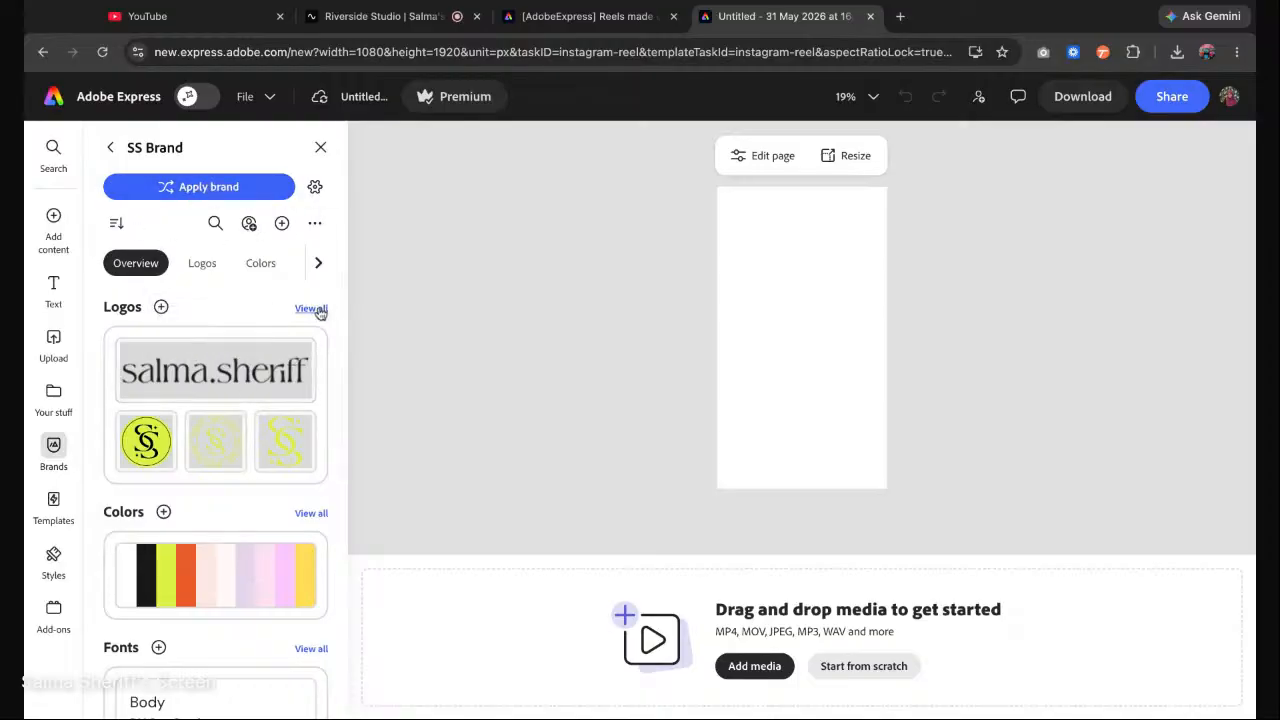
{"action": "scroll", "coordinate": [185, 462], "scroll_direction": "down", "scroll_amount": 2}
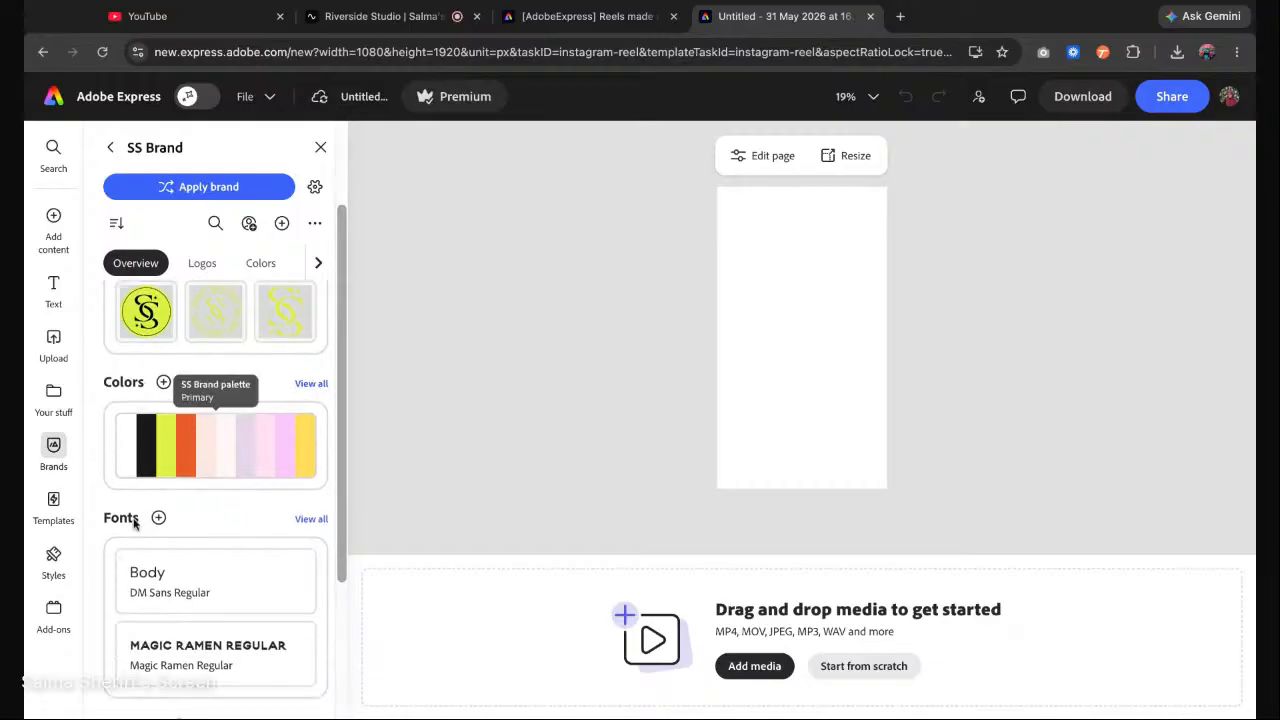
{"action": "scroll", "coordinate": [150, 490], "scroll_direction": "down", "scroll_amount": 2}
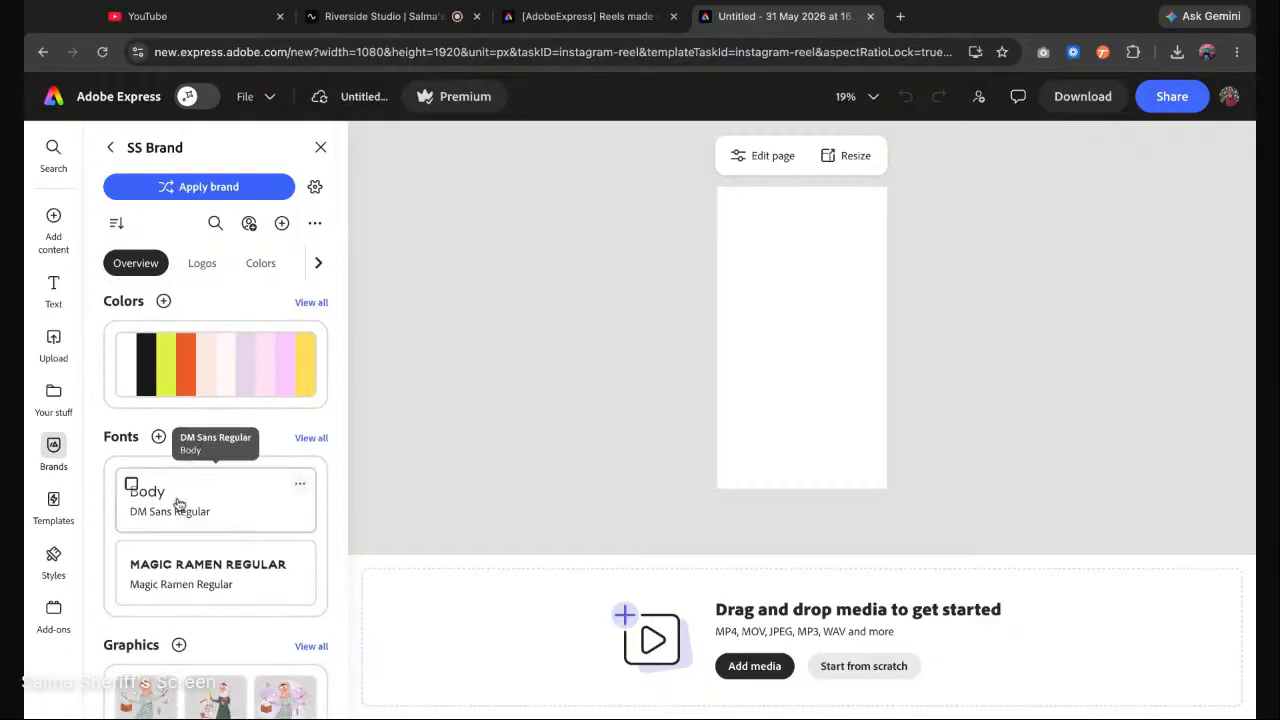
{"action": "scroll", "coordinate": [209, 525], "scroll_direction": "down", "scroll_amount": 3}
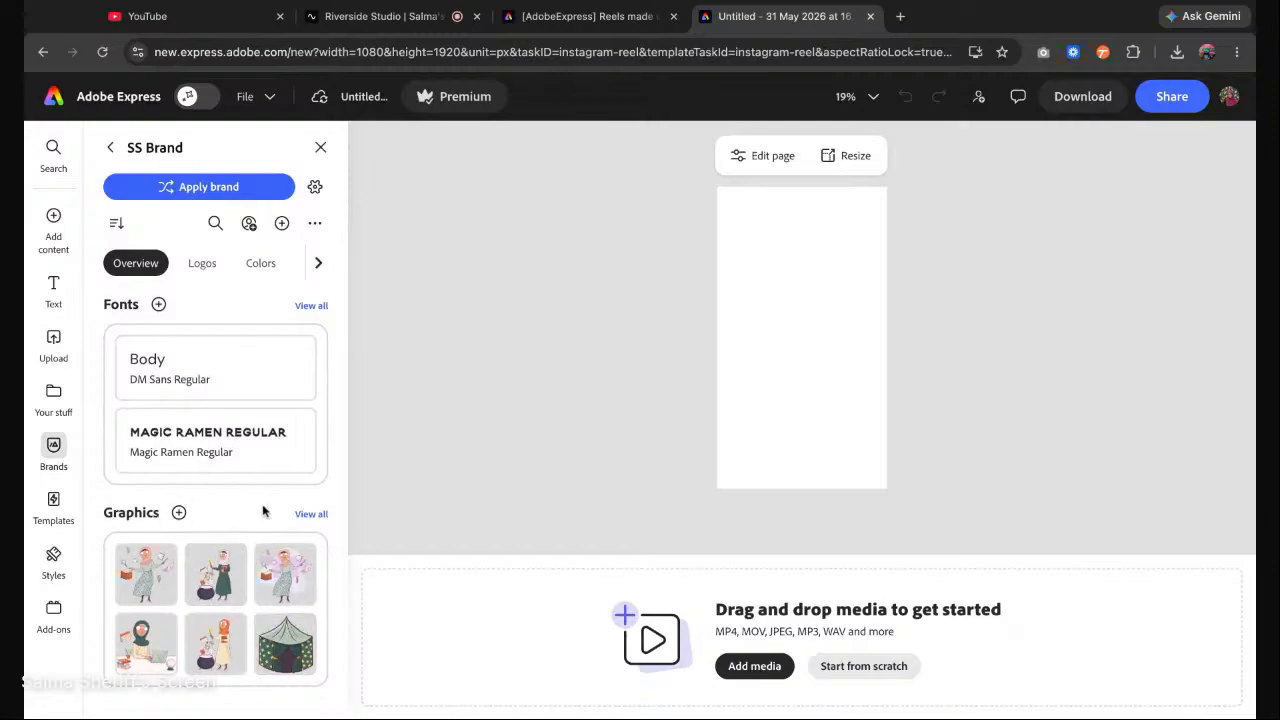
{"action": "scroll", "coordinate": [265, 510], "scroll_direction": "up", "scroll_amount": 1}
{"action": "scroll", "coordinate": [263, 510], "scroll_direction": "up", "scroll_amount": 5}
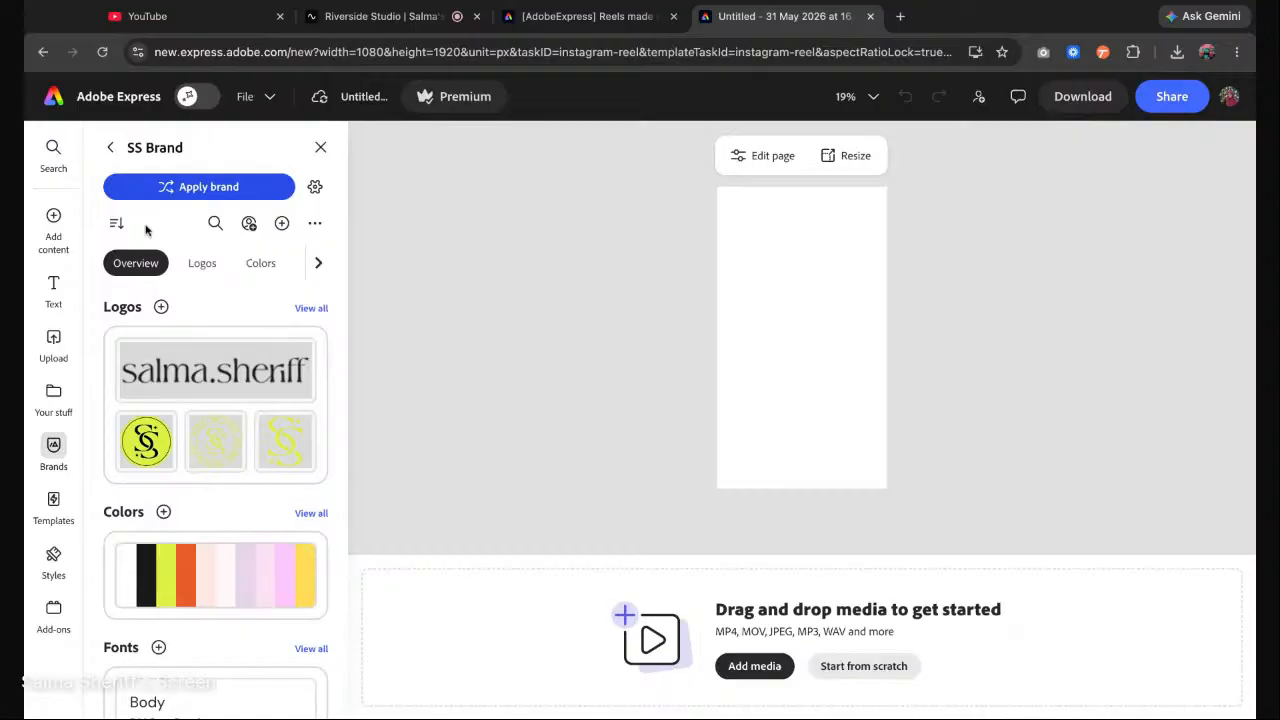
{"action": "mouse_move", "coordinate": [55, 455]}
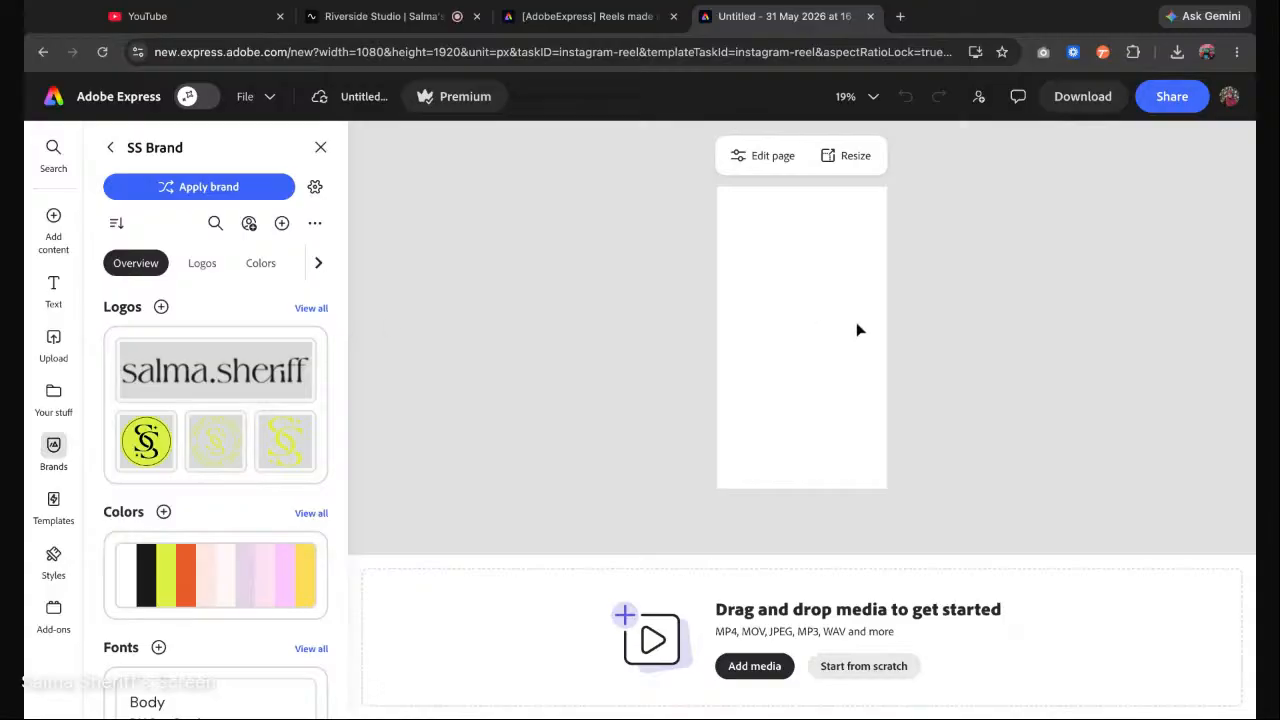
Preview the sample reel video on page 6 of the "Reels made easy!" presentation and return to the blank reel design.
{"action": "left_click", "coordinate": [757, 328]}
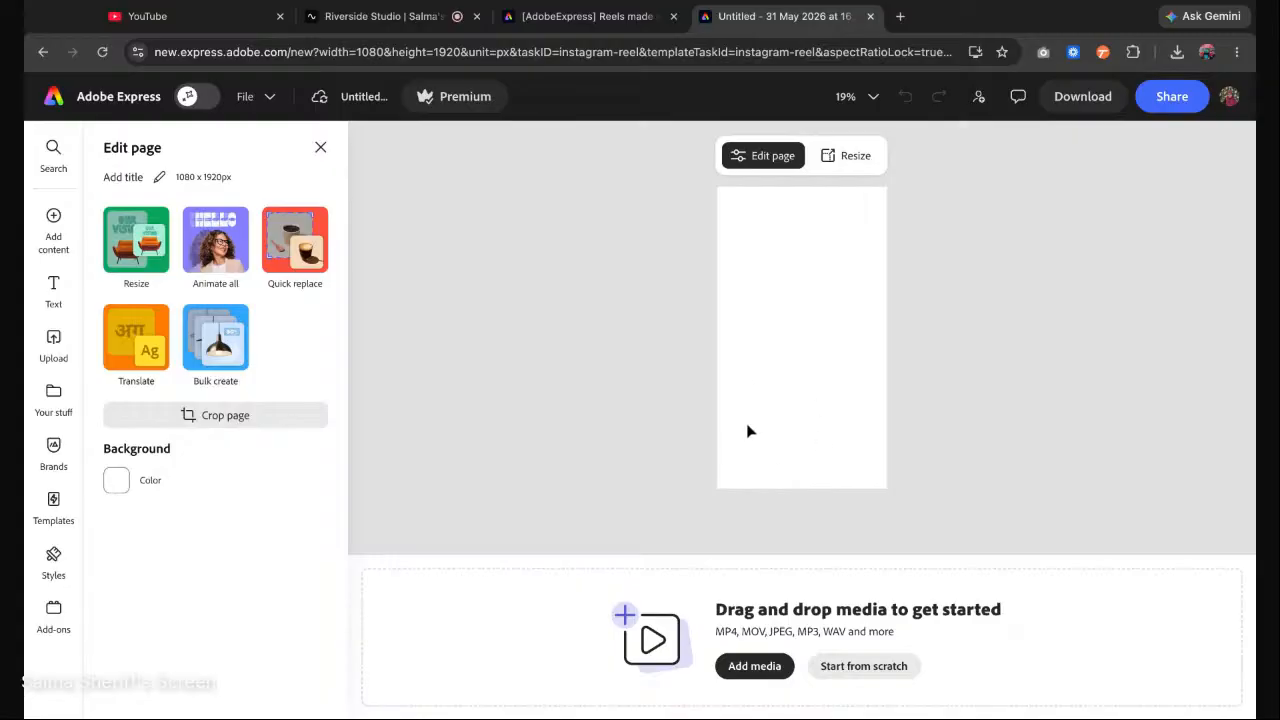
{"action": "left_click", "coordinate": [575, 22]}
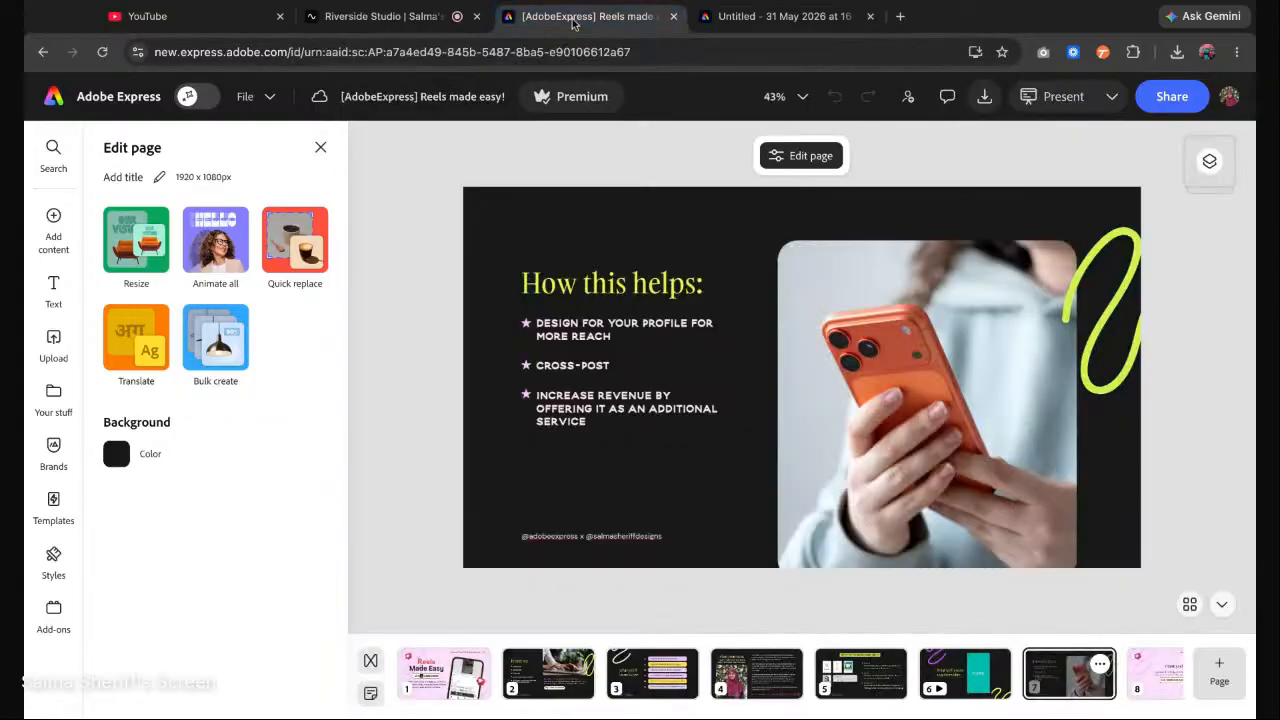
{"action": "left_click", "coordinate": [957, 700]}
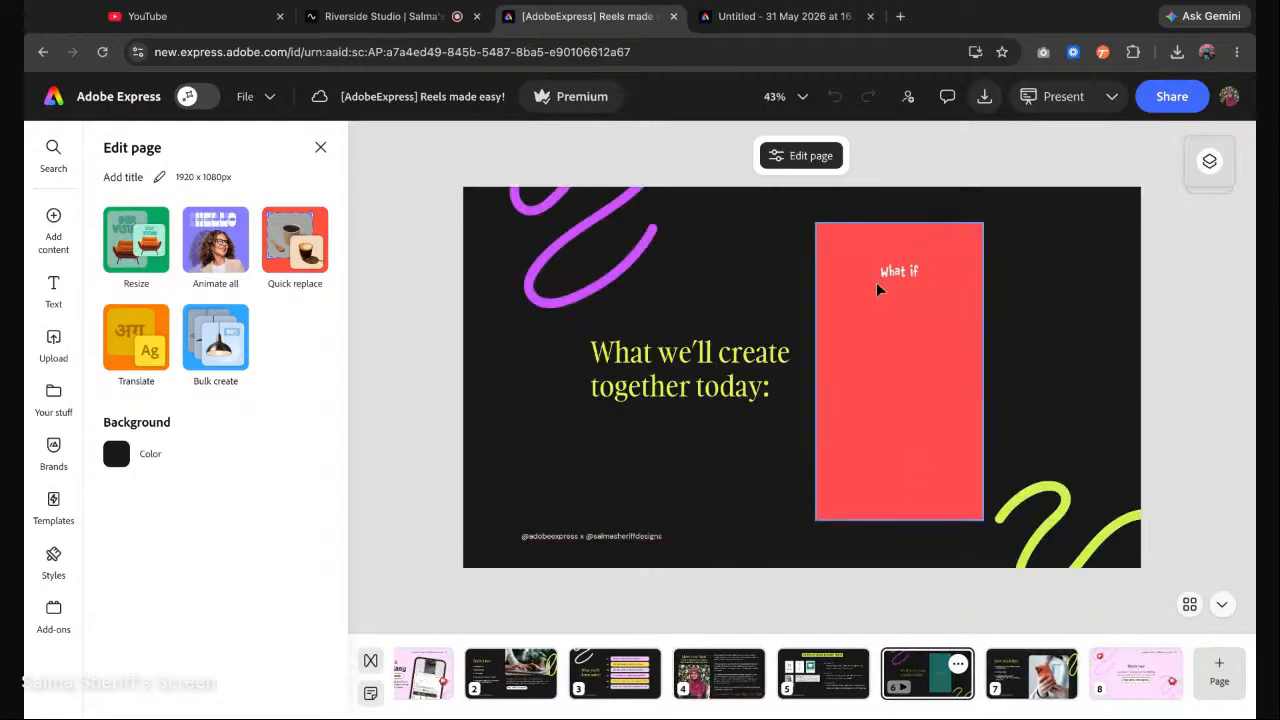
{"action": "left_click", "coordinate": [894, 346]}
{"action": "left_click", "coordinate": [900, 374]}
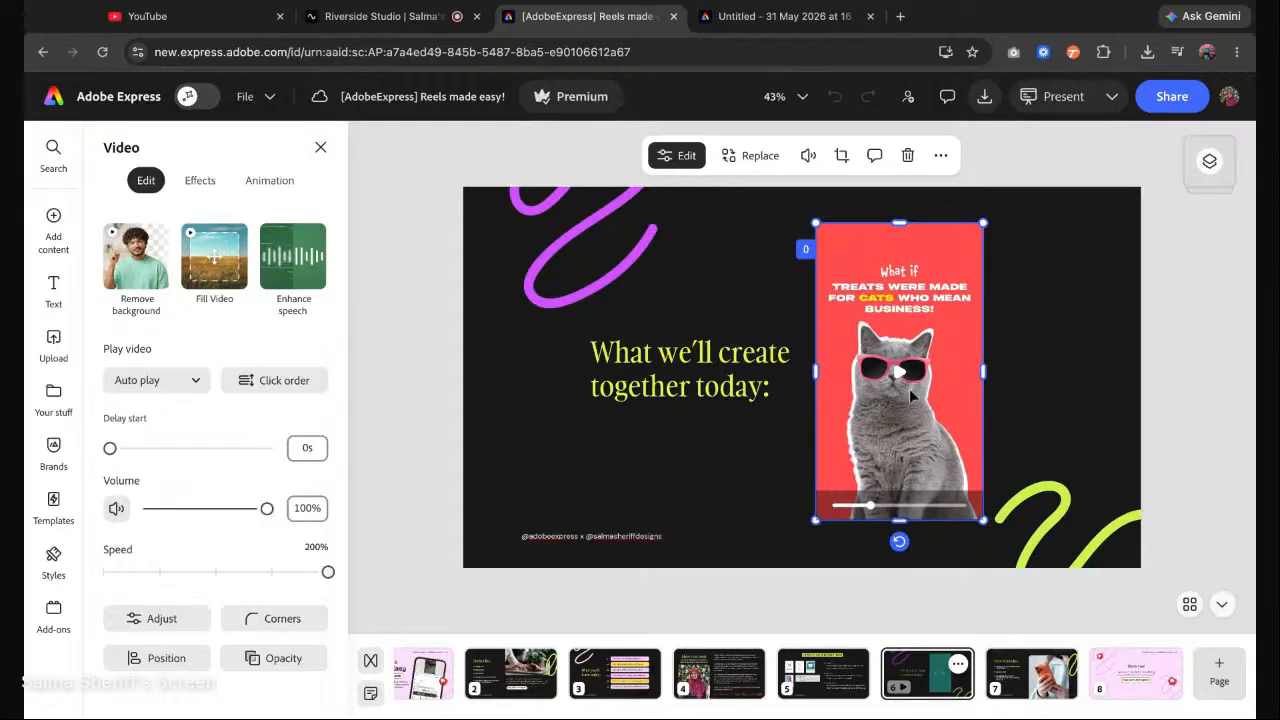
{"action": "left_click", "coordinate": [746, 18]}
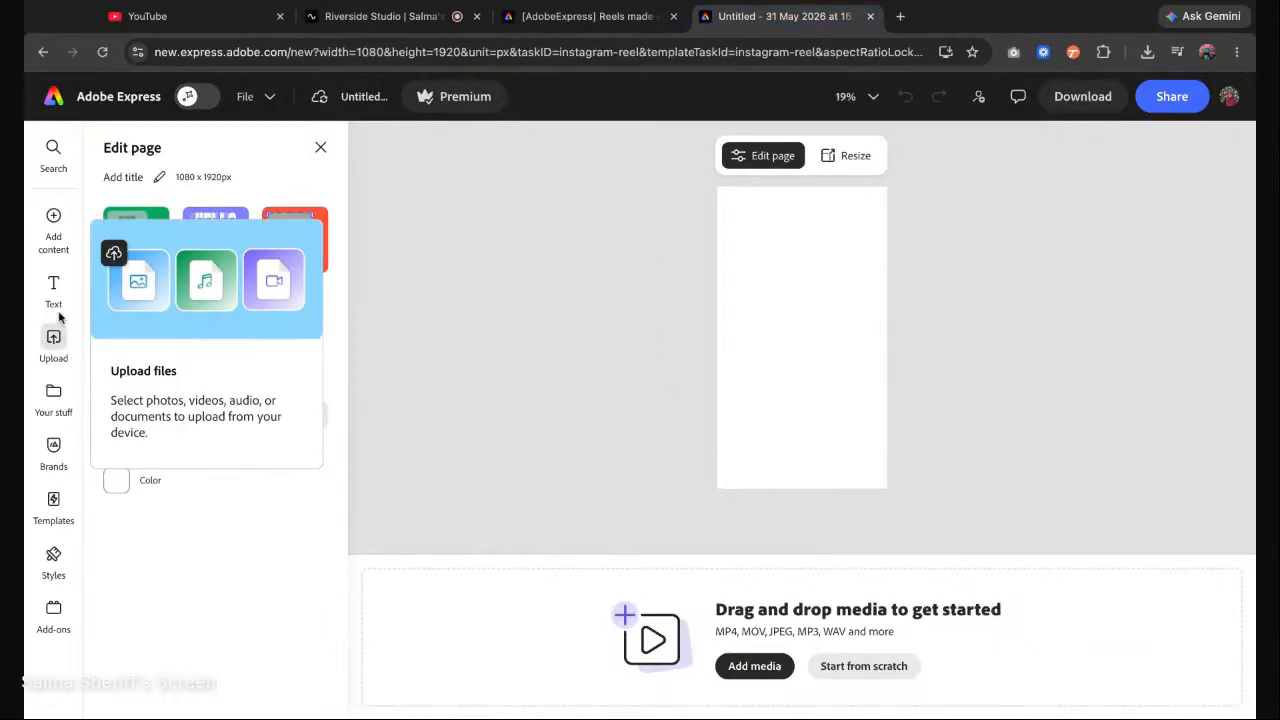
Switch the background color swatches to SS Brand and set the reel page's background to the custom solid color #FF4D4D.
{"action": "mouse_move", "coordinate": [55, 245]}
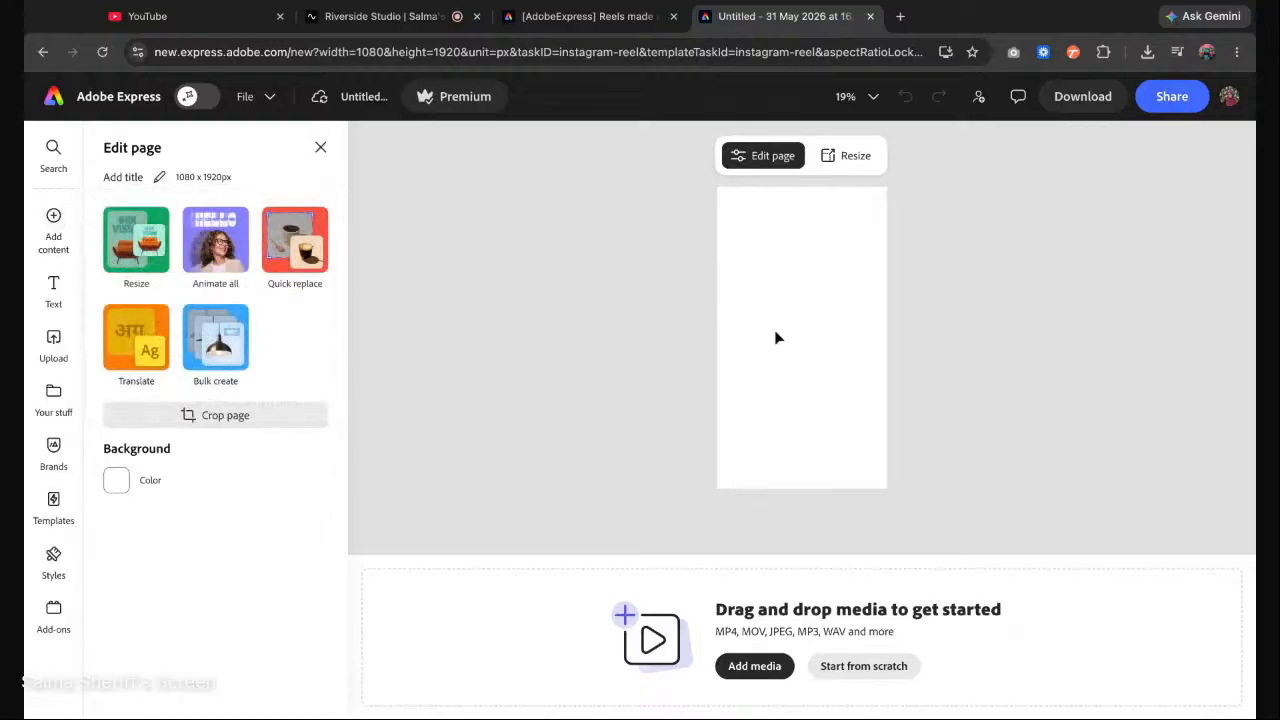
{"action": "left_click", "coordinate": [117, 483]}
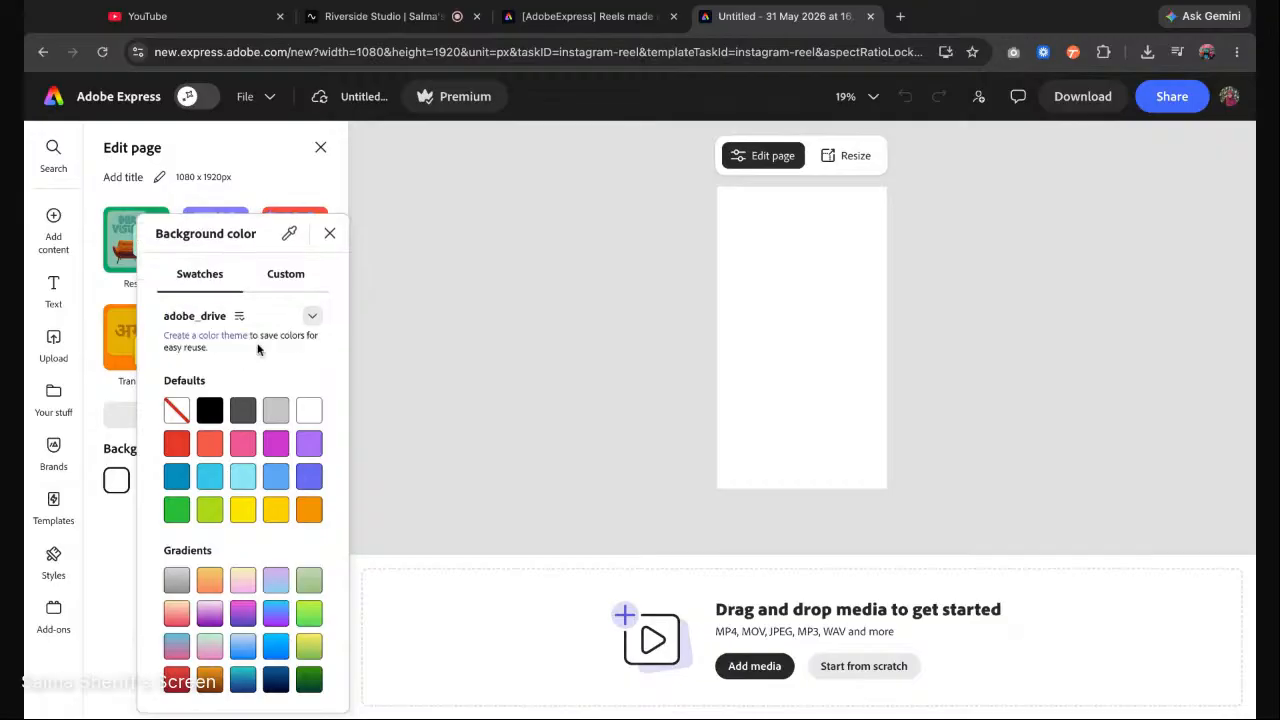
{"action": "left_click", "coordinate": [239, 316]}
{"action": "left_click", "coordinate": [270, 388]}
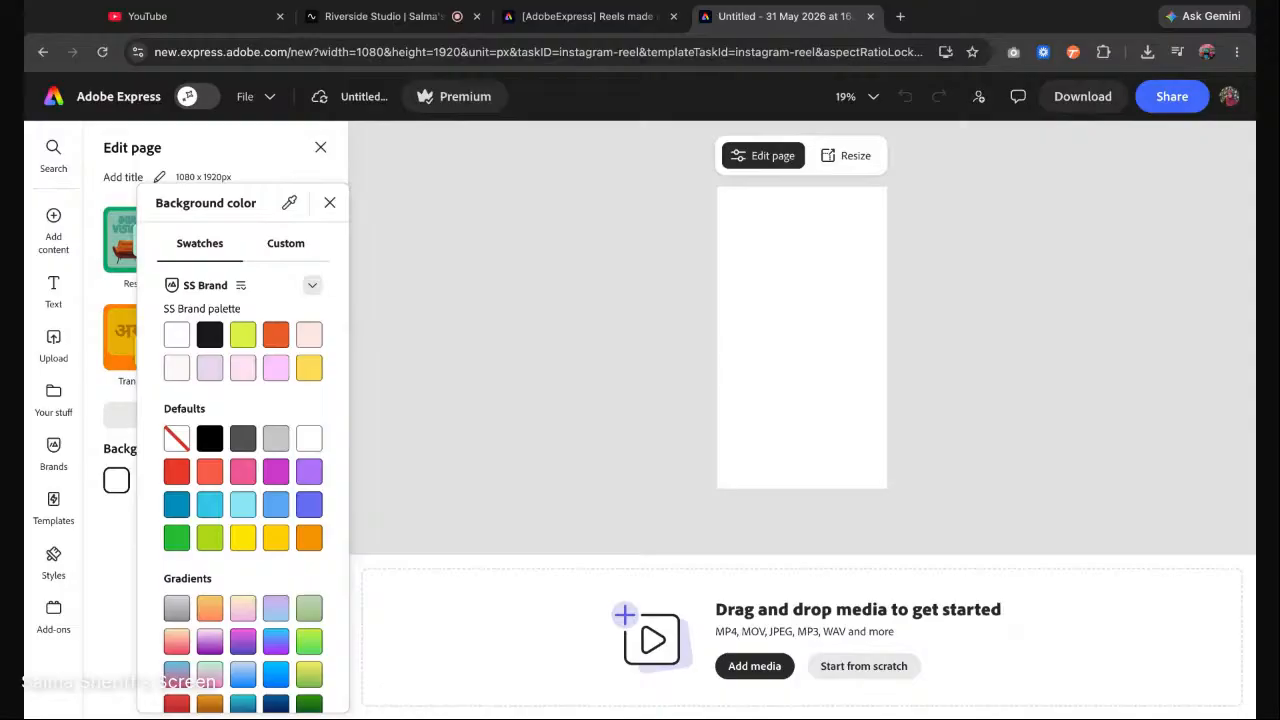
{"action": "left_click", "coordinate": [279, 247]}
{"action": "left_click", "coordinate": [222, 645]}
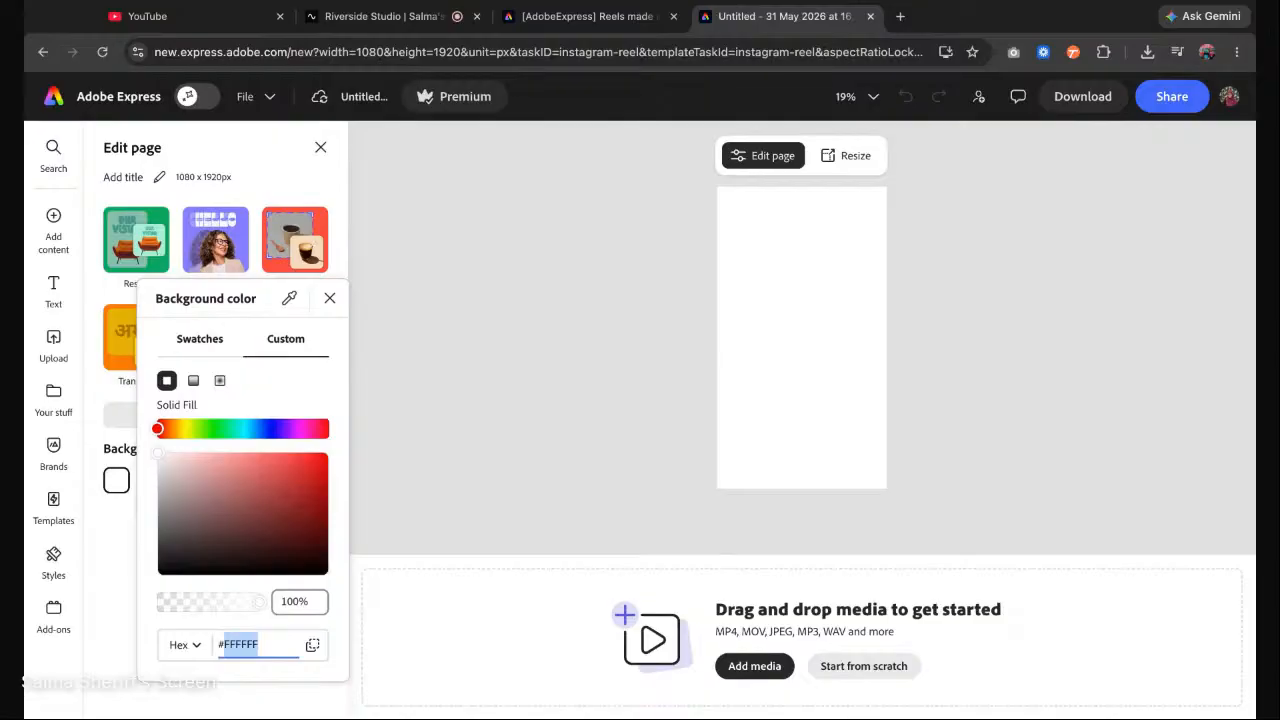
{"action": "type", "text": "#ff4d4d"}
{"action": "key", "text": "Return"}
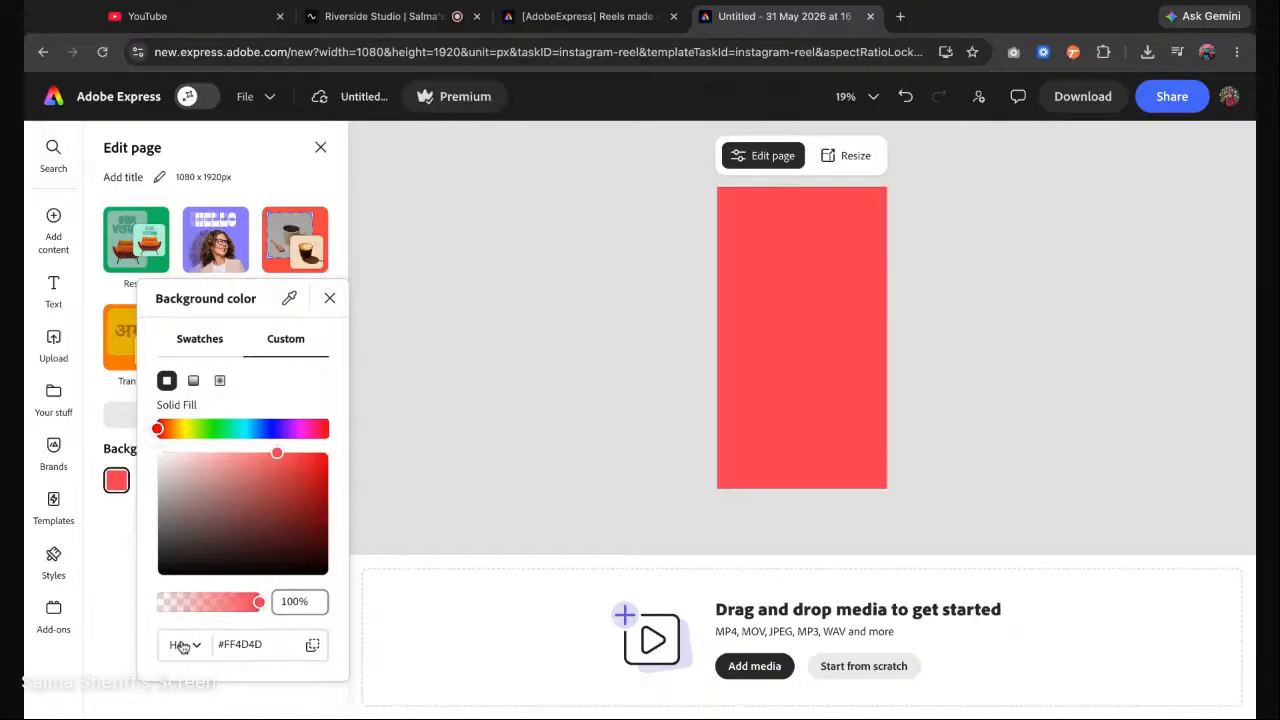
{"action": "left_click", "coordinate": [118, 578]}
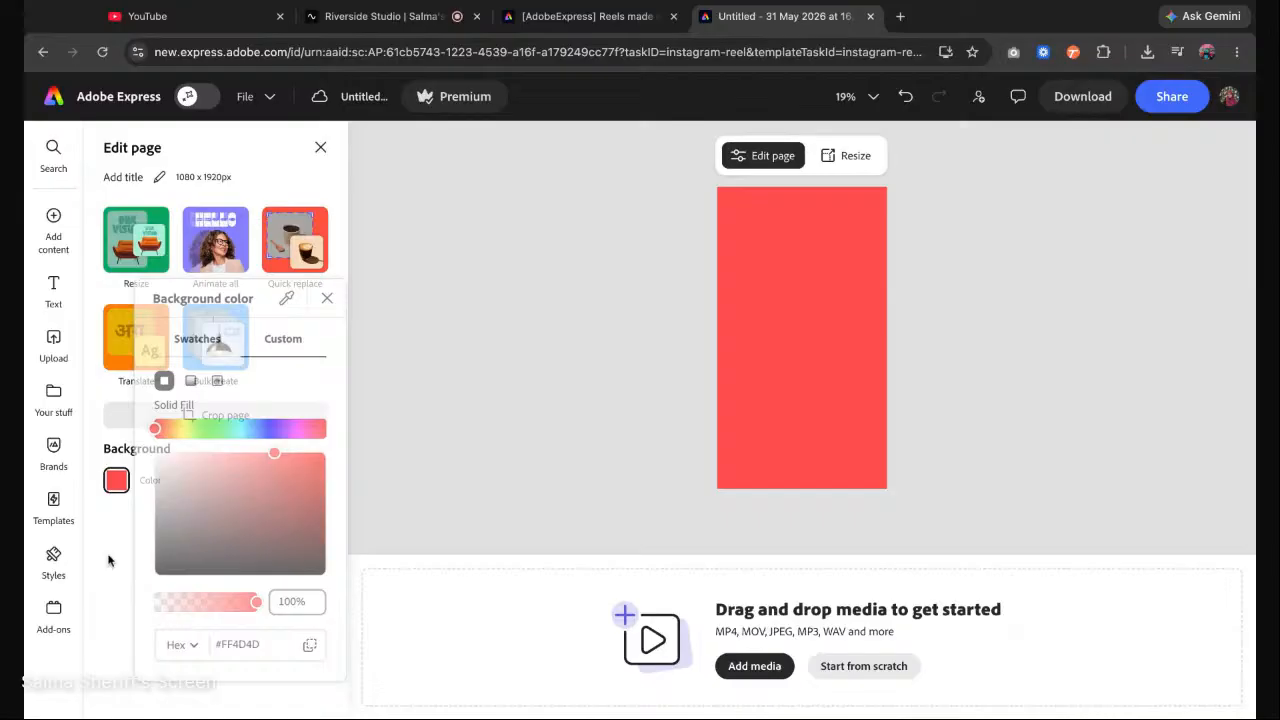
Add the text "What if" to the reel and place it centered near the page's upper edge.
{"action": "left_click", "coordinate": [53, 290]}
{"action": "left_click", "coordinate": [215, 187]}
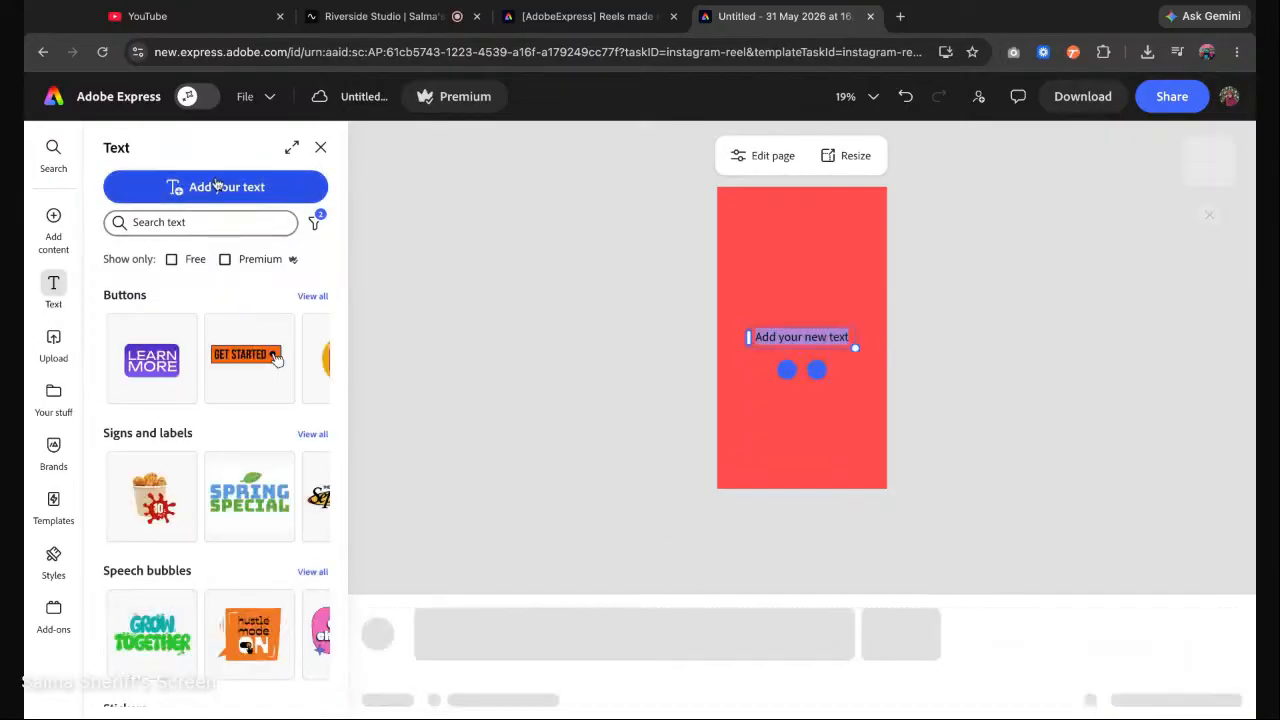
{"action": "type", "text": "What if"}
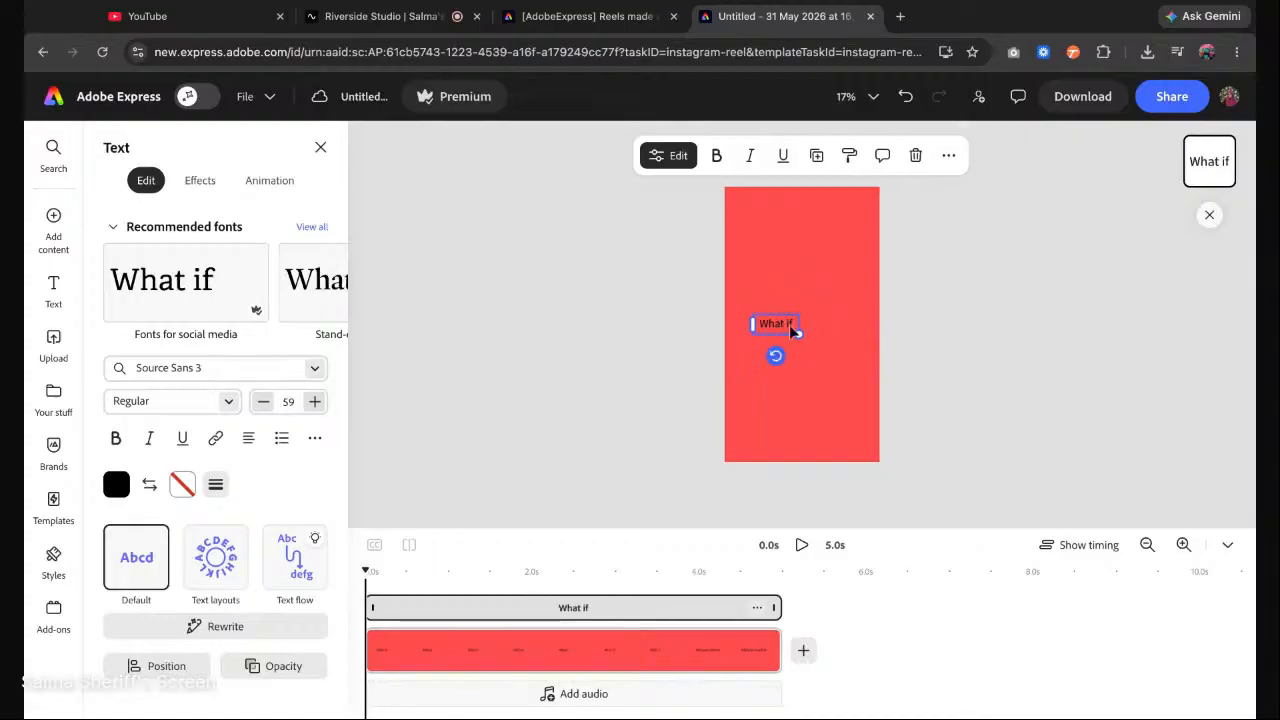
{"action": "left_click_drag", "start_coordinate": [790, 326], "coordinate": [816, 231]}
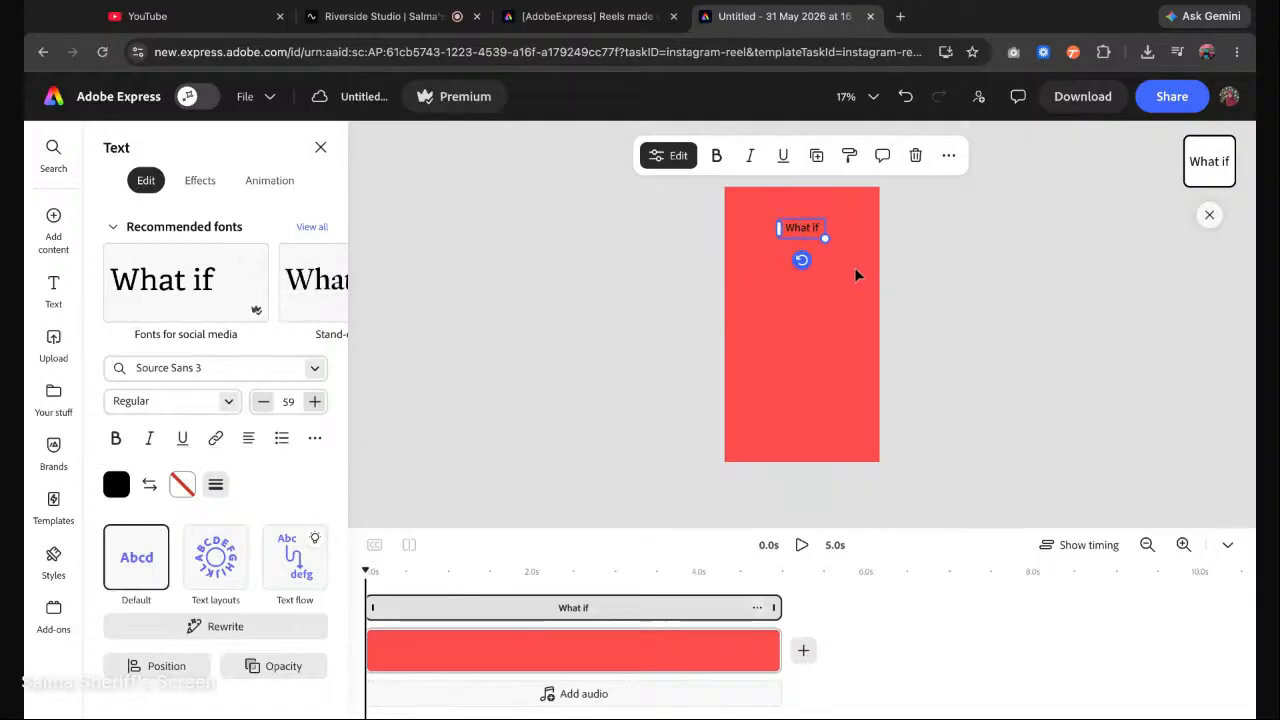
Duplicate the "What if" text below the original and, following the sample reel, reword the copy as "Treats were made for cats who mean business".
{"action": "left_click", "coordinate": [816, 155]}
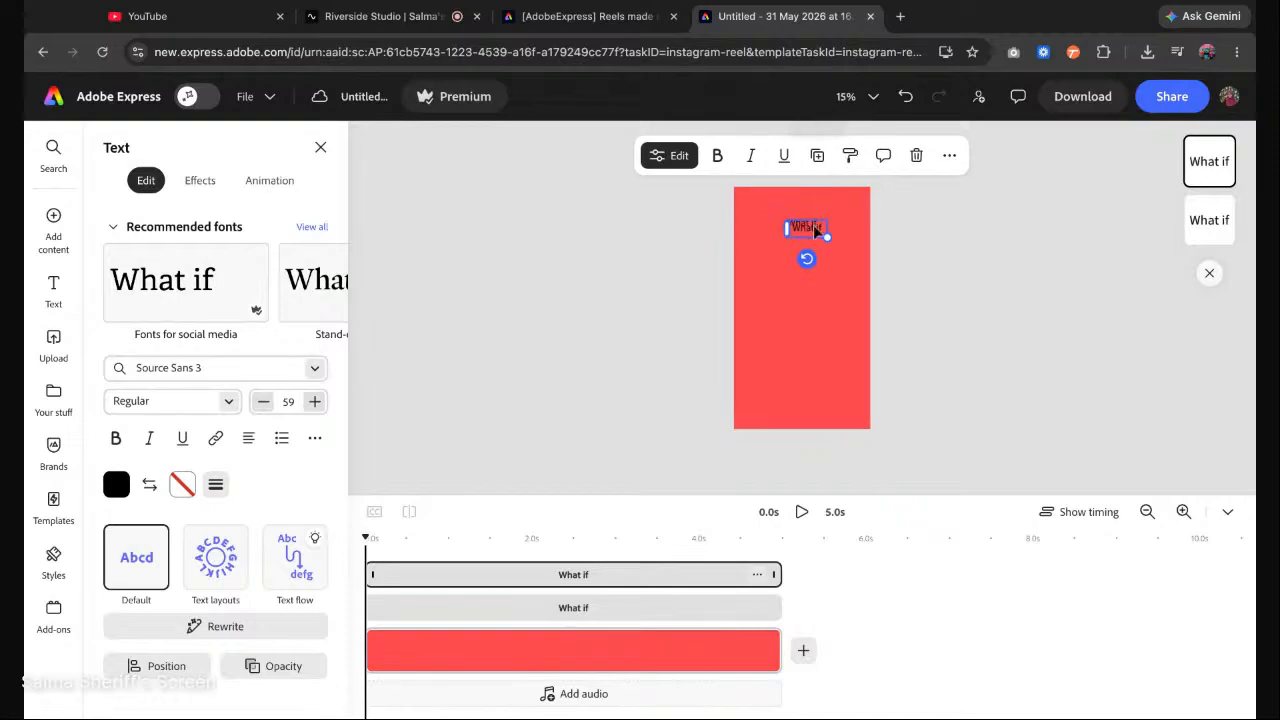
{"action": "double_click", "coordinate": [800, 243]}
{"action": "left_click", "coordinate": [586, 16]}
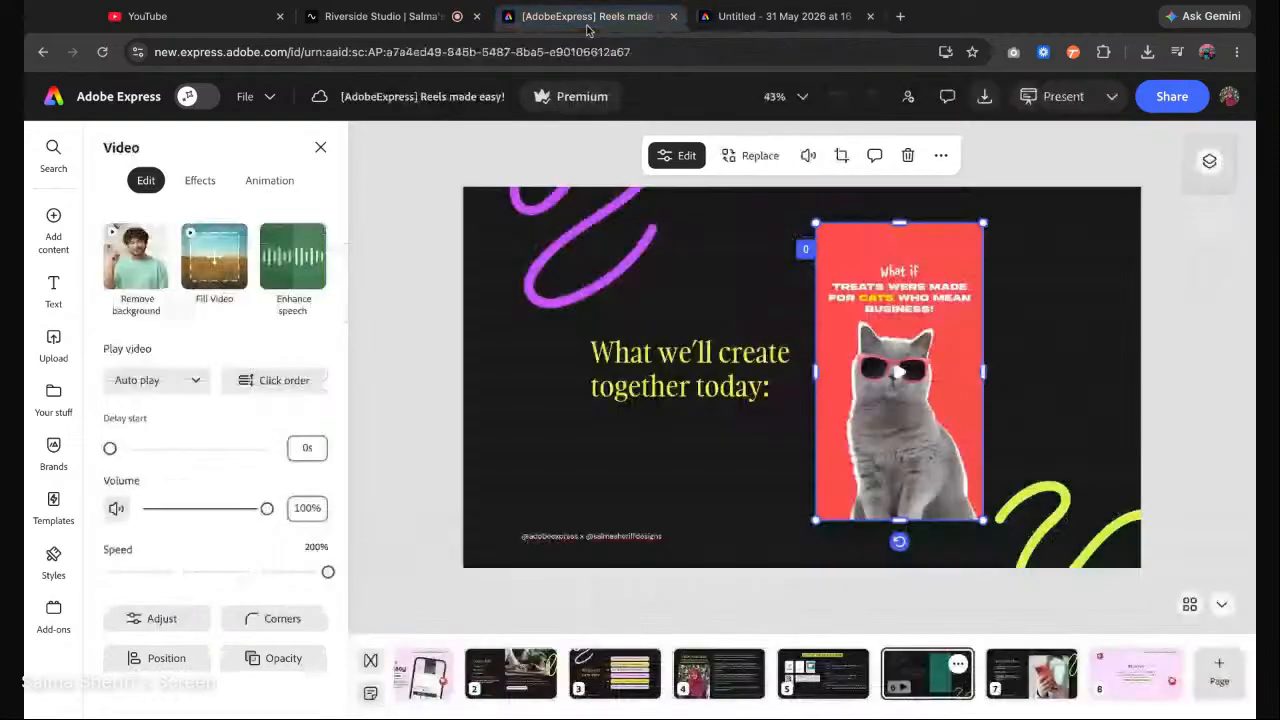
{"action": "left_click", "coordinate": [740, 27]}
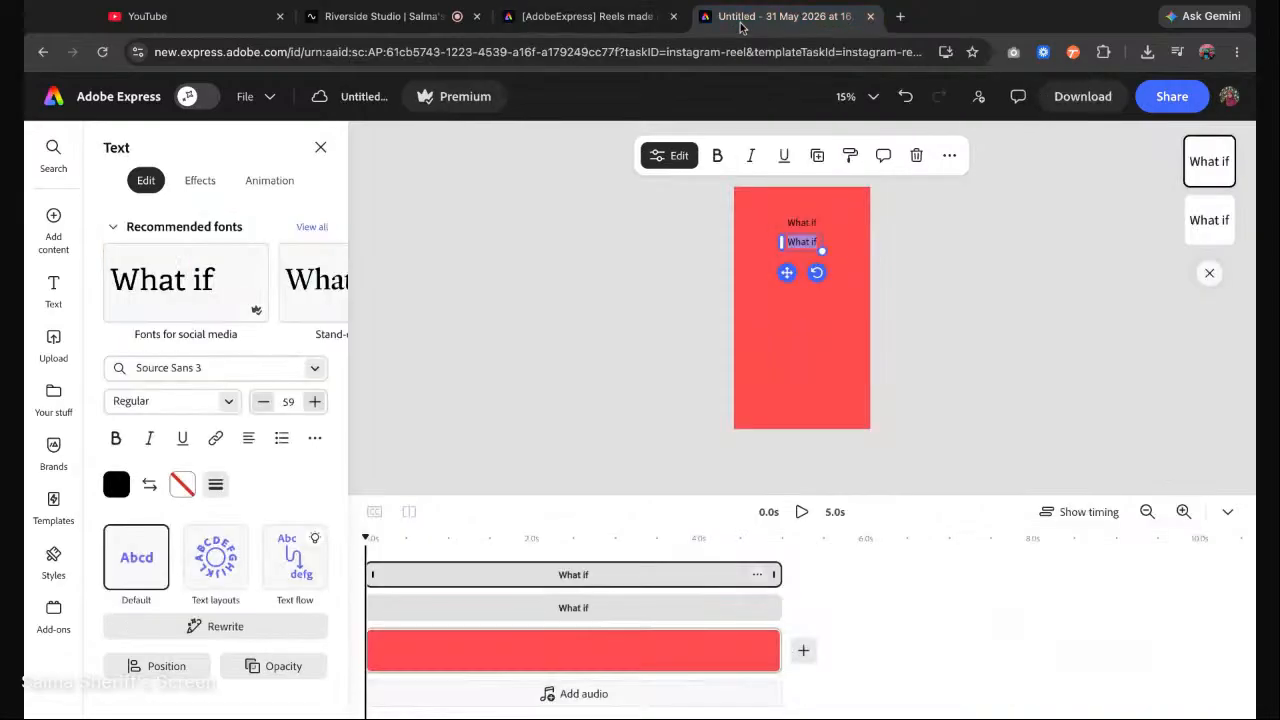
{"action": "type", "text": "Treats"}
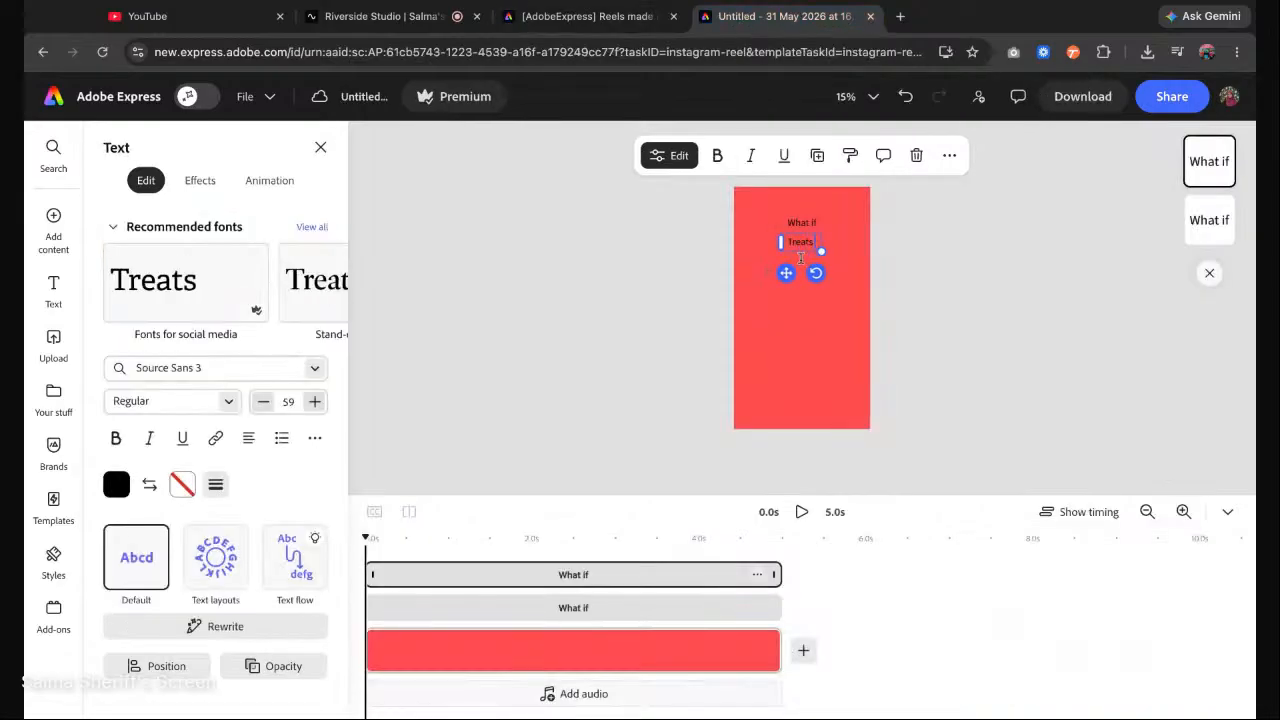
{"action": "type", "text": " were made for cats who"}
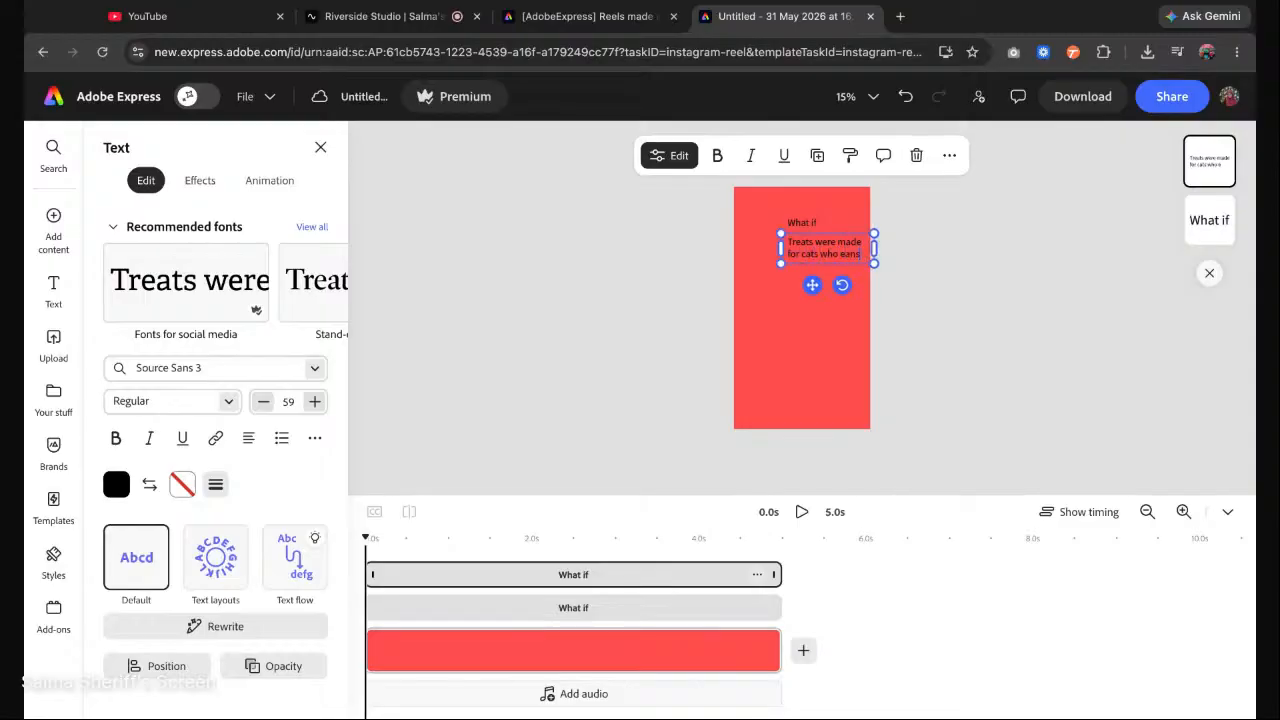
{"action": "type", "text": " mean bu"}
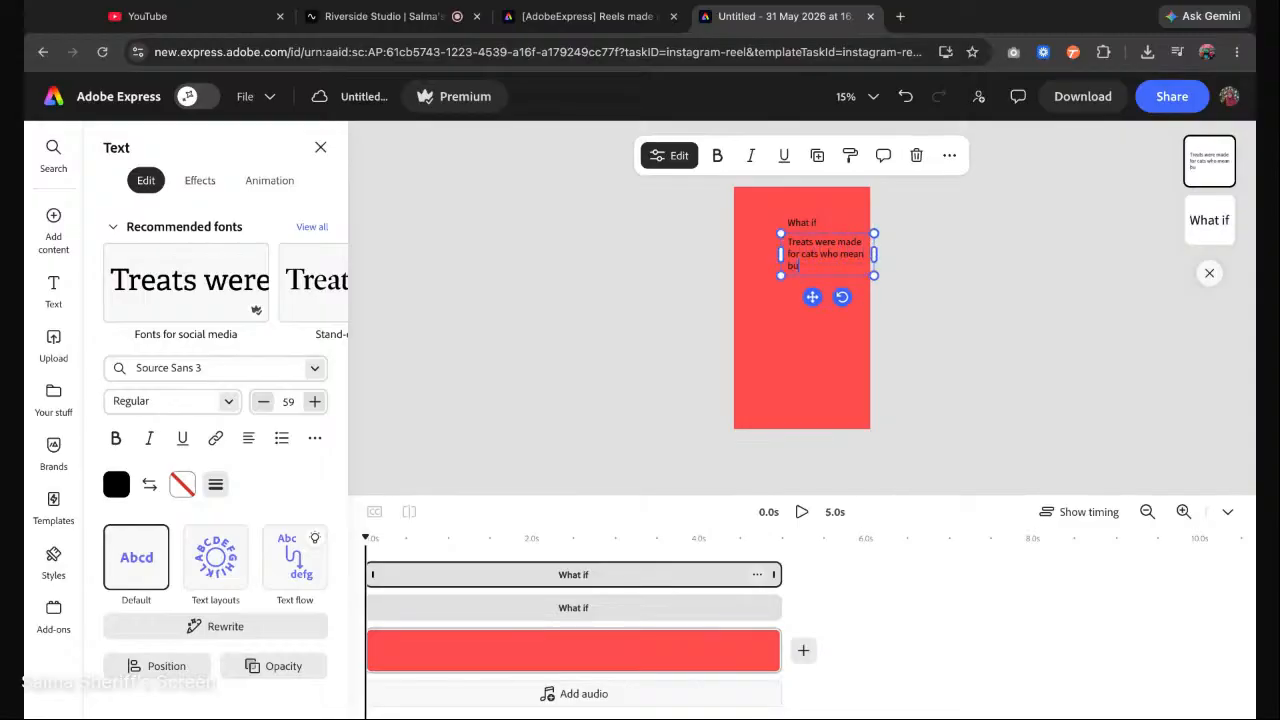
{"action": "type", "text": "siness"}
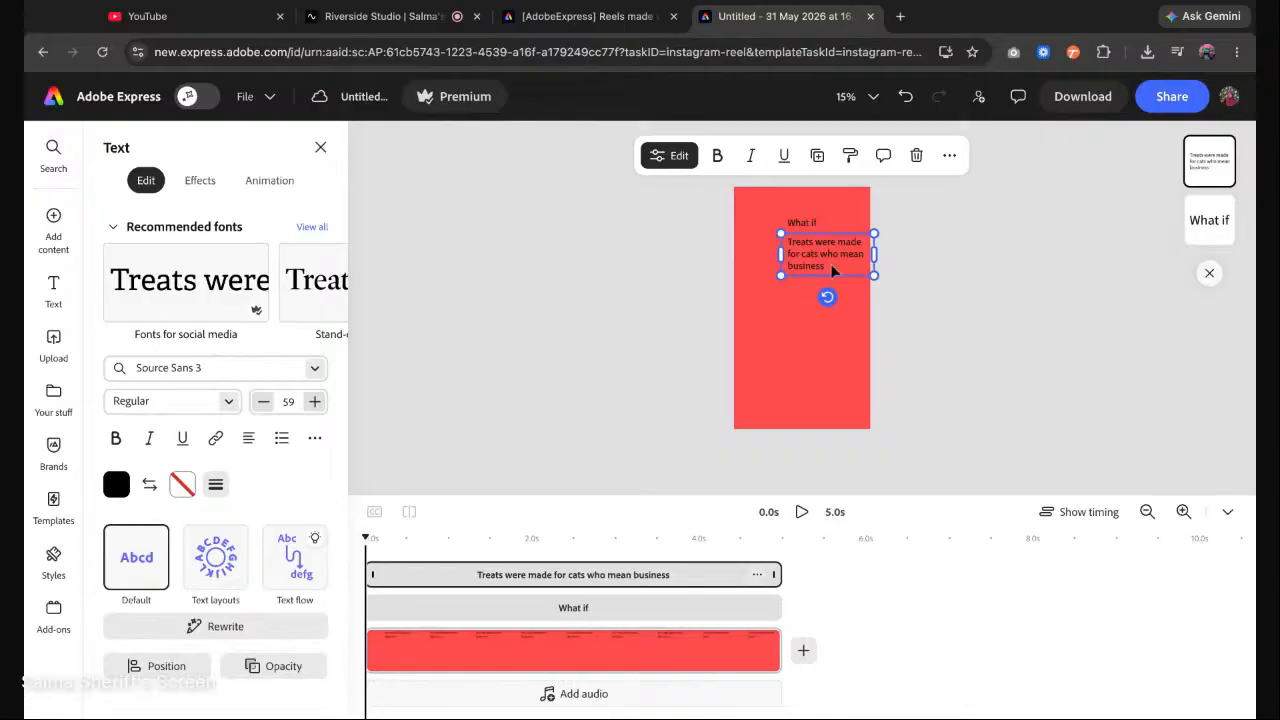
Widen the "Treats were made for cats who mean business" text to wrap on two lines and center it below "What if".
{"action": "left_click_drag", "start_coordinate": [840, 272], "coordinate": [858, 250]}
{"action": "left_click_drag", "start_coordinate": [808, 256], "coordinate": [812, 255]}
{"action": "left_click", "coordinate": [837, 320]}
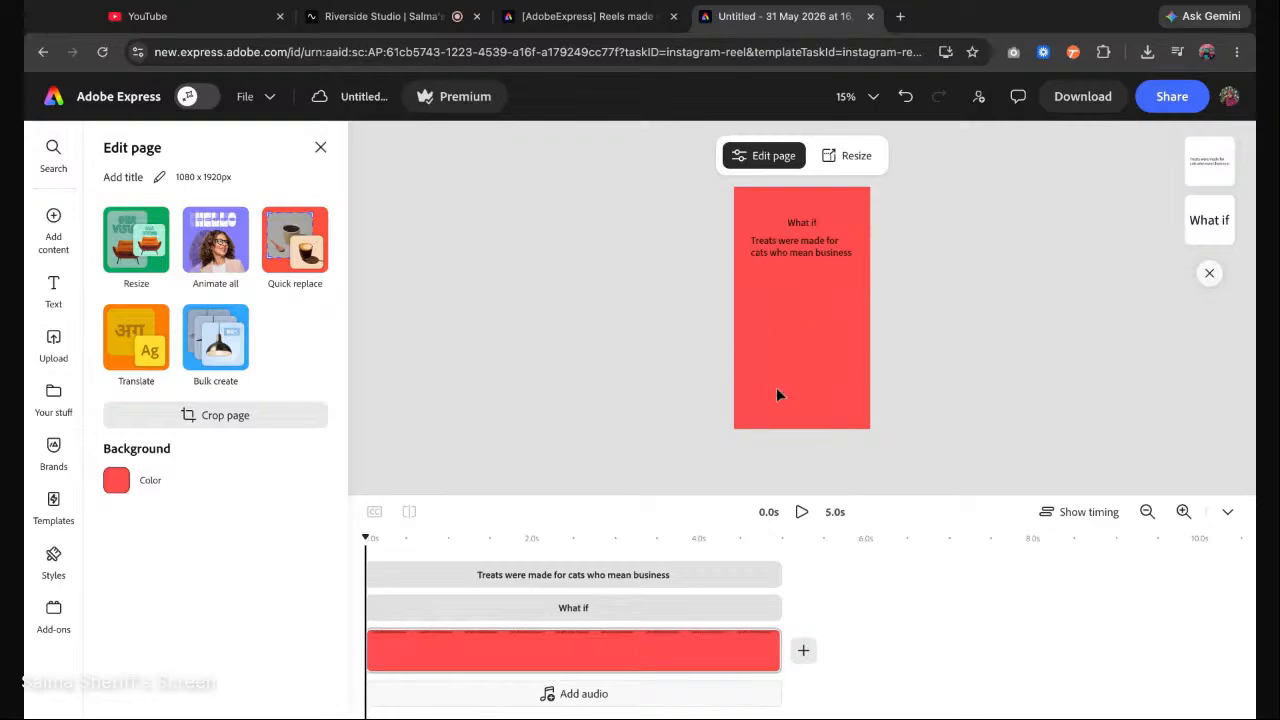
Search the media library for "cat" and show all the matching photos.
{"action": "left_click", "coordinate": [53, 222]}
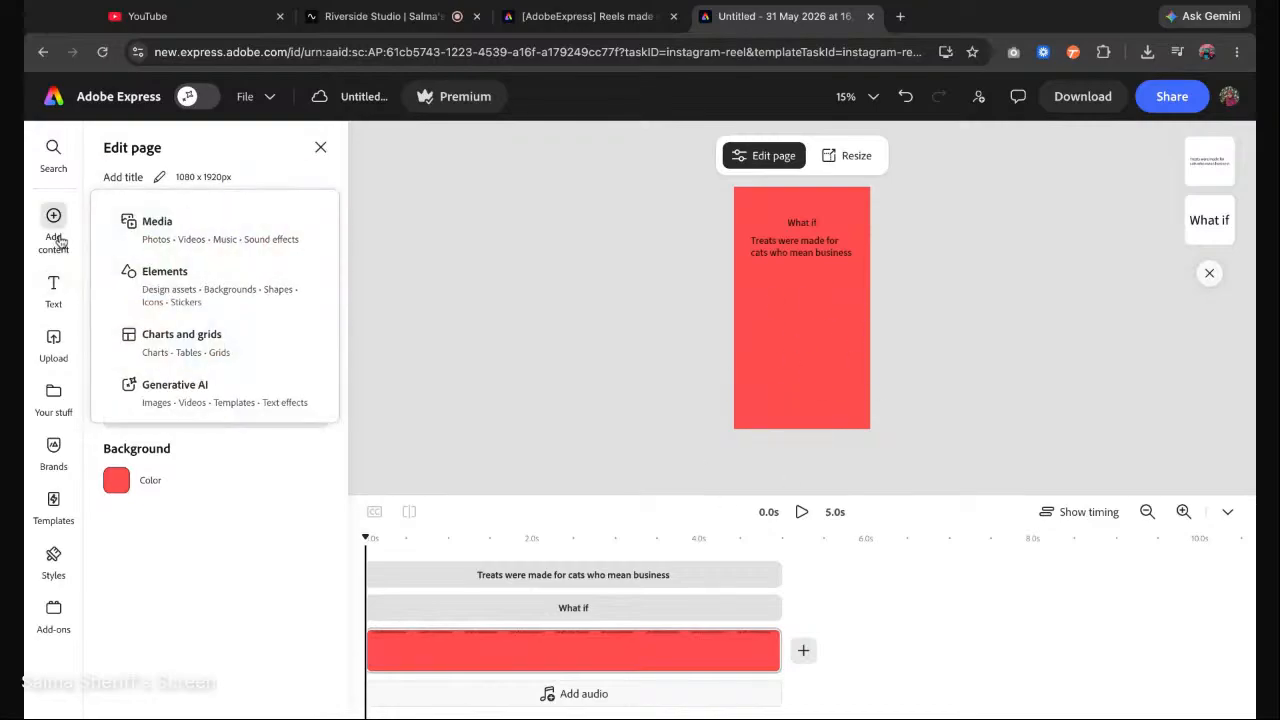
{"action": "left_click", "coordinate": [181, 237]}
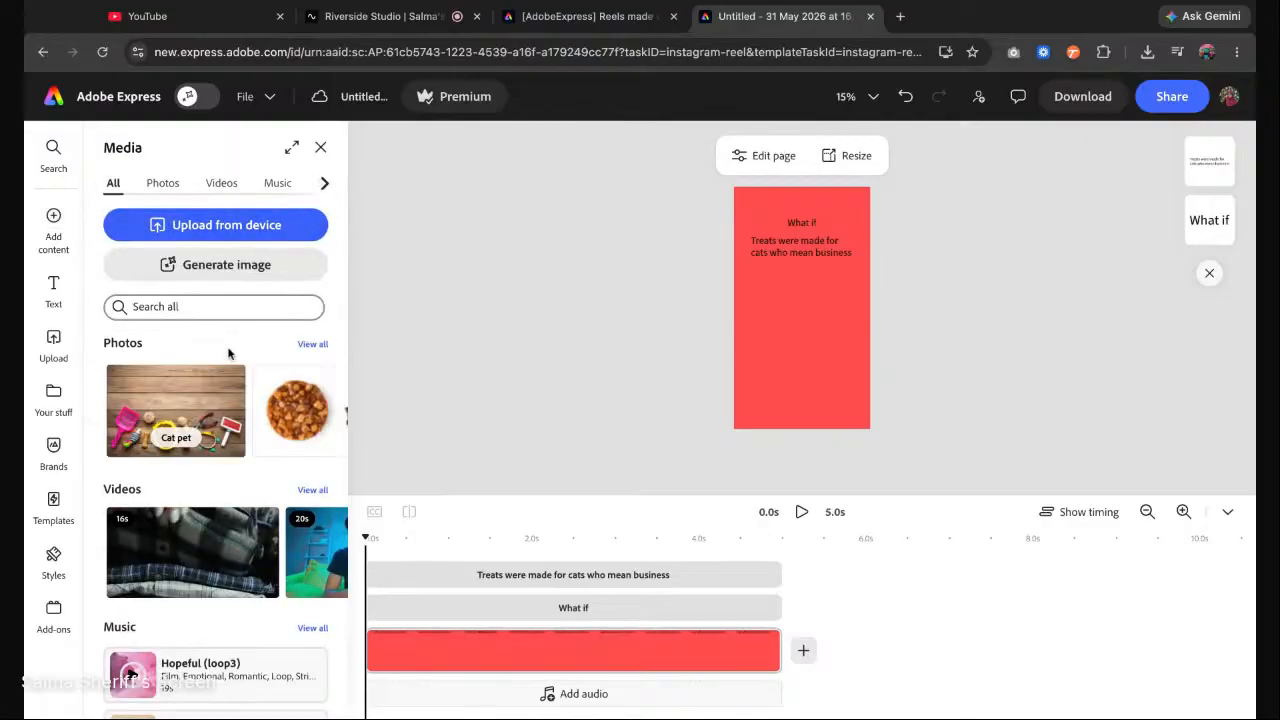
{"action": "left_click", "coordinate": [150, 306]}
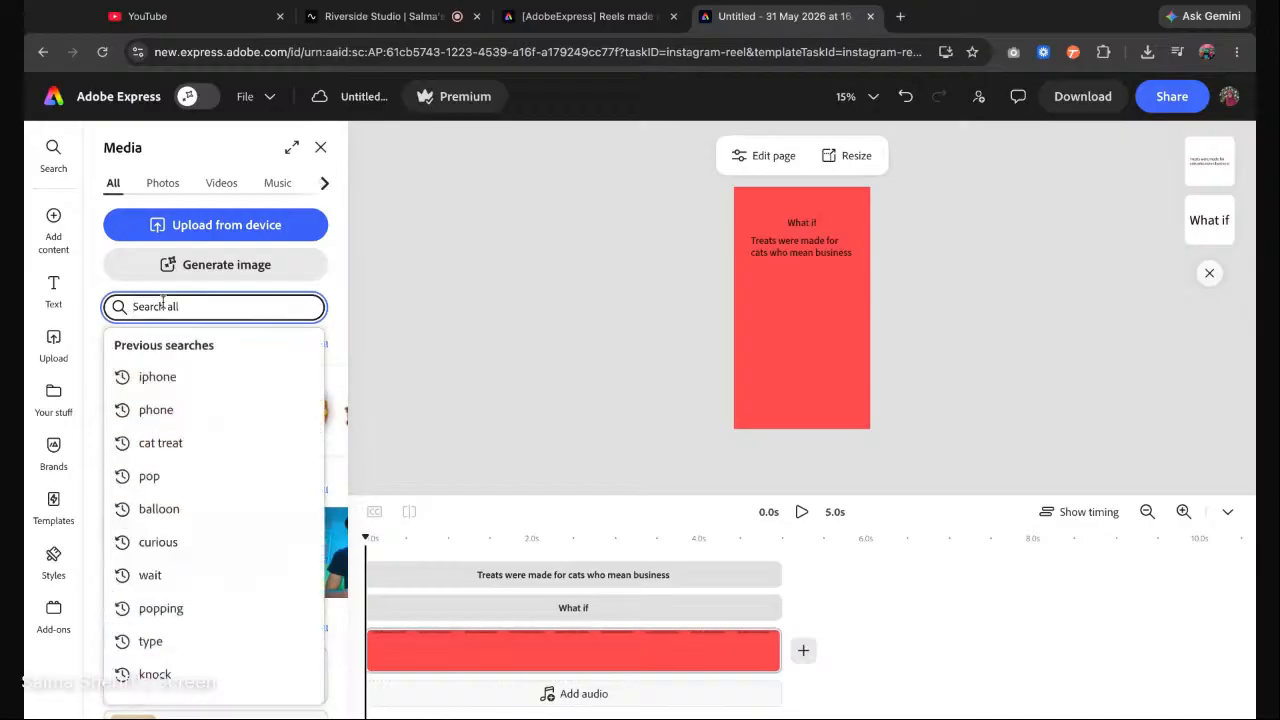
{"action": "left_click", "coordinate": [328, 309]}
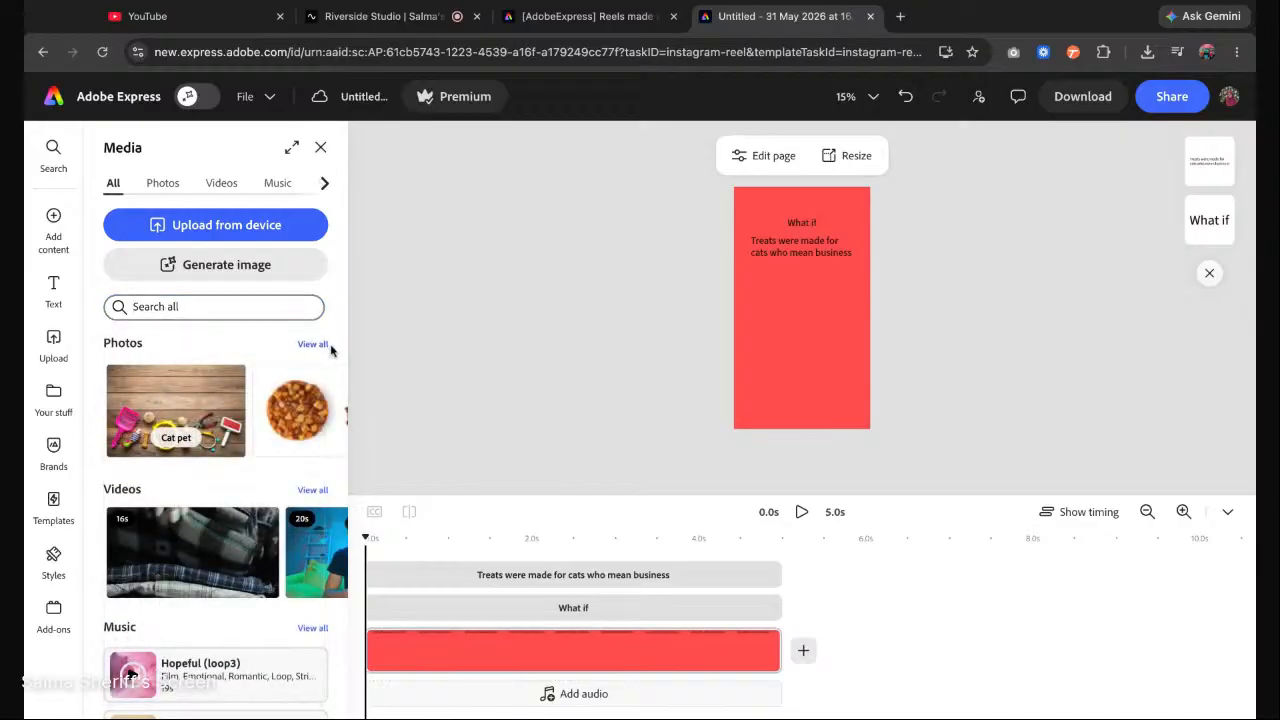
{"action": "left_click", "coordinate": [183, 307]}
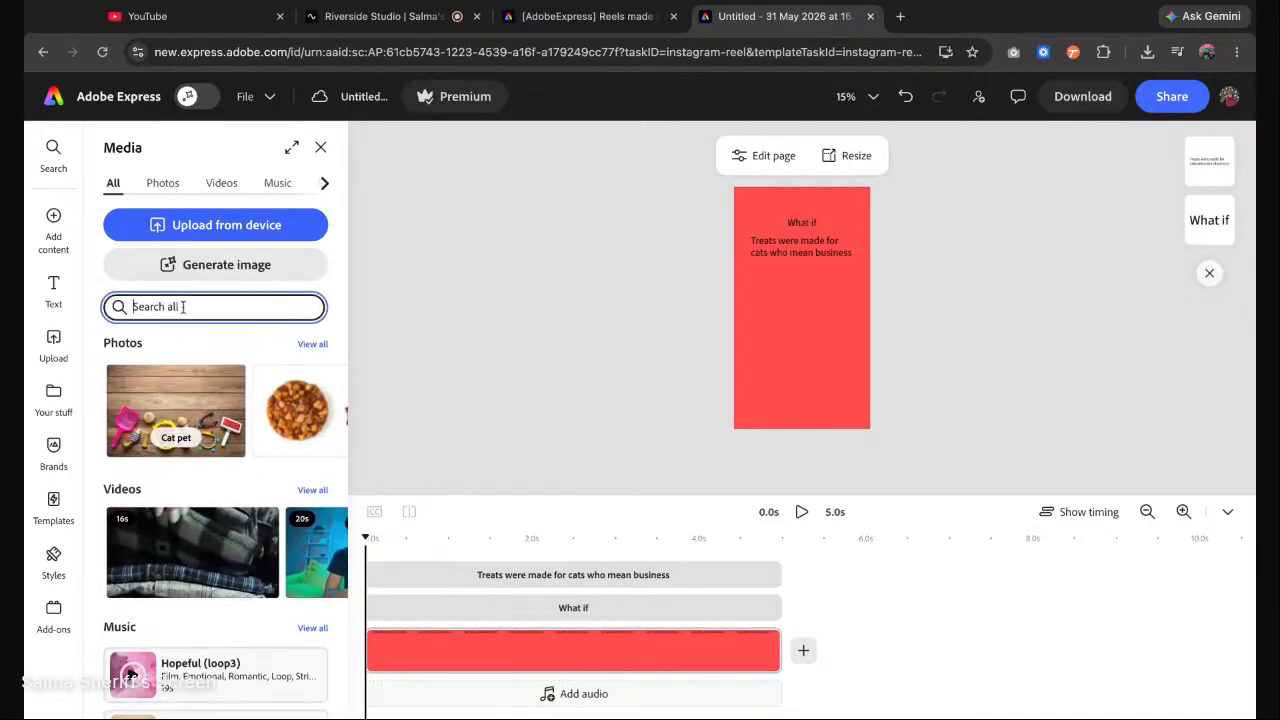
{"action": "type", "text": "cat"}
{"action": "key", "text": "Return"}
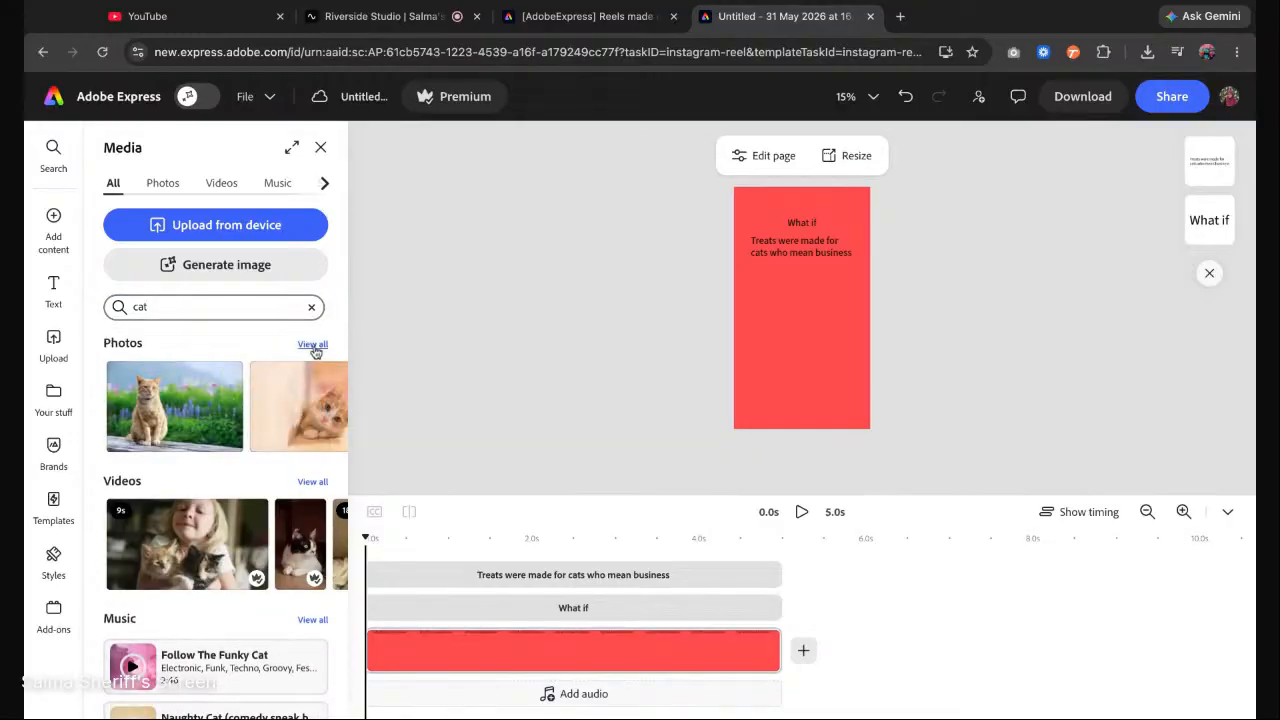
{"action": "left_click", "coordinate": [312, 345]}
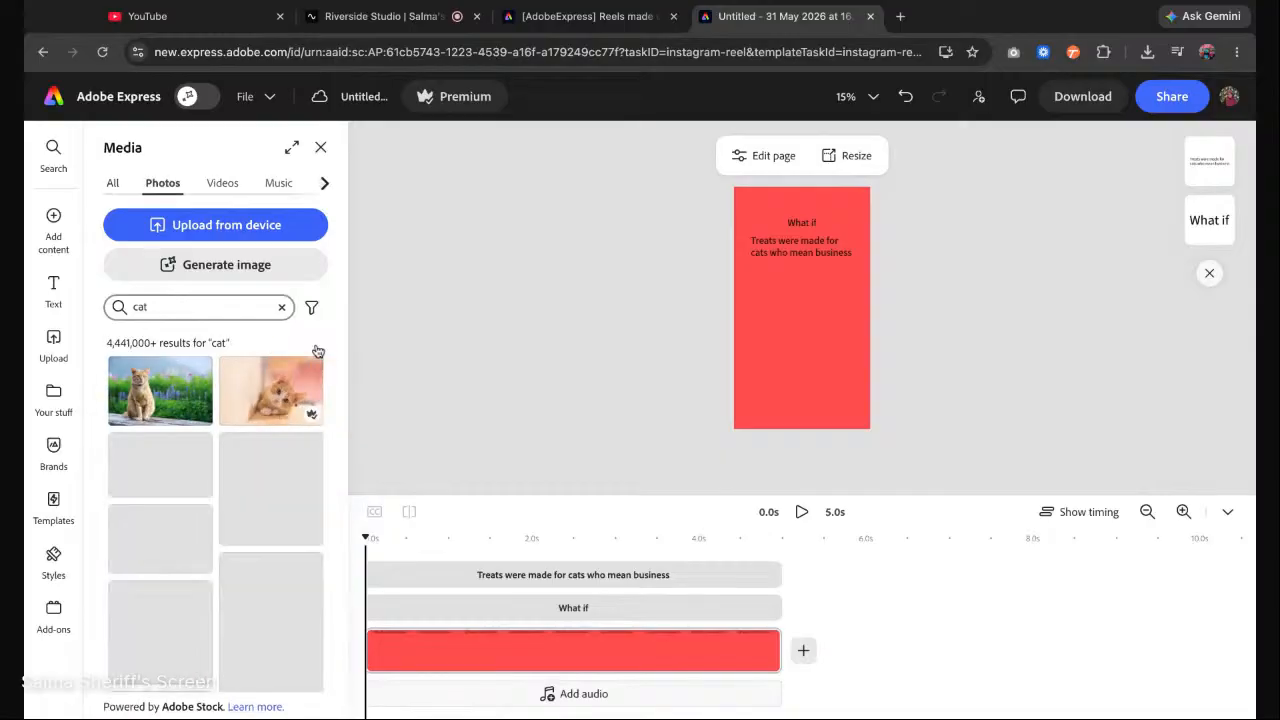
Add the photo of the upright sitting grey cat on a white background as a layer on the canvas.
{"action": "scroll", "coordinate": [300, 505], "scroll_direction": "down", "scroll_amount": 5}
{"action": "scroll", "coordinate": [300, 507], "scroll_direction": "down", "scroll_amount": 10}
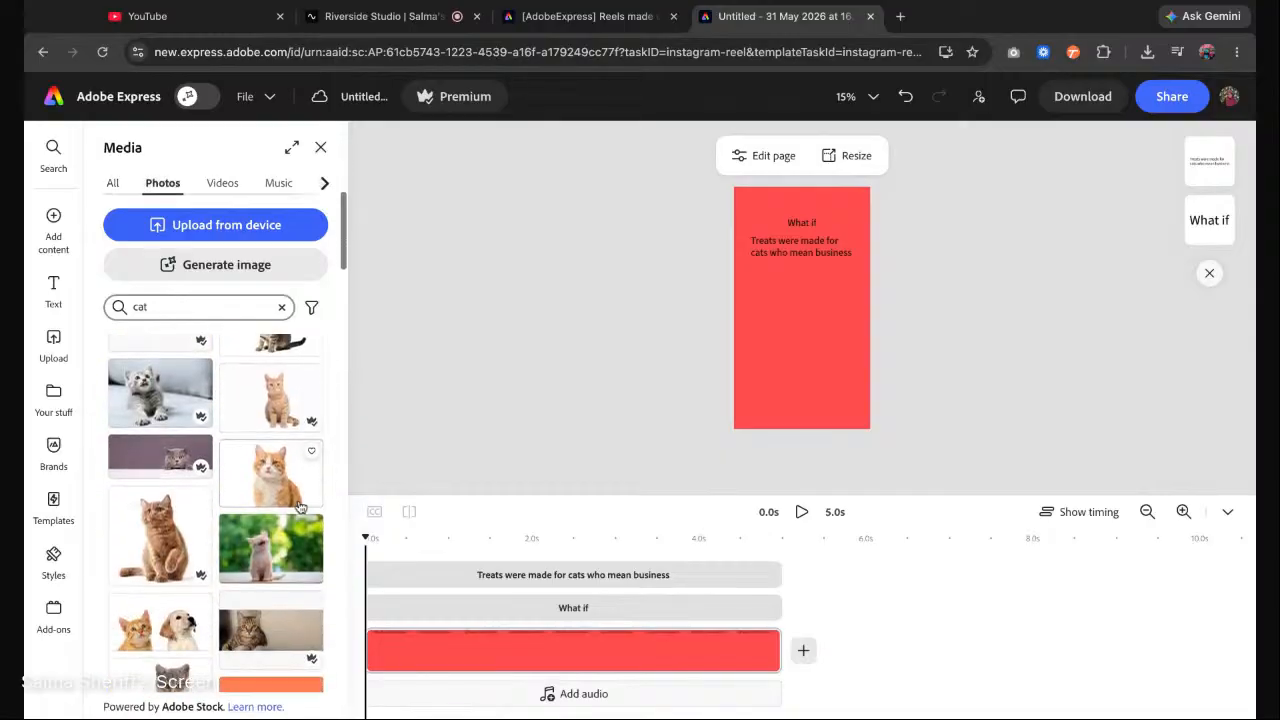
{"action": "scroll", "coordinate": [290, 457], "scroll_direction": "down", "scroll_amount": 10}
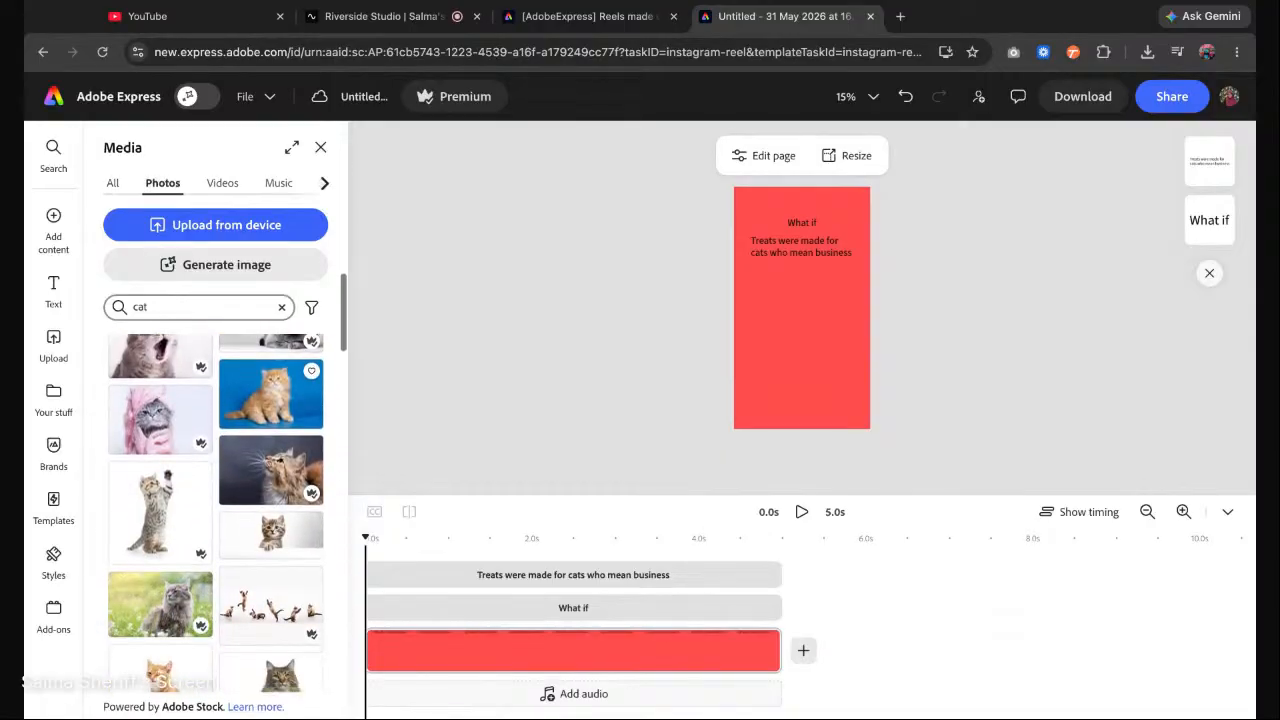
{"action": "scroll", "coordinate": [290, 457], "scroll_direction": "down", "scroll_amount": 10}
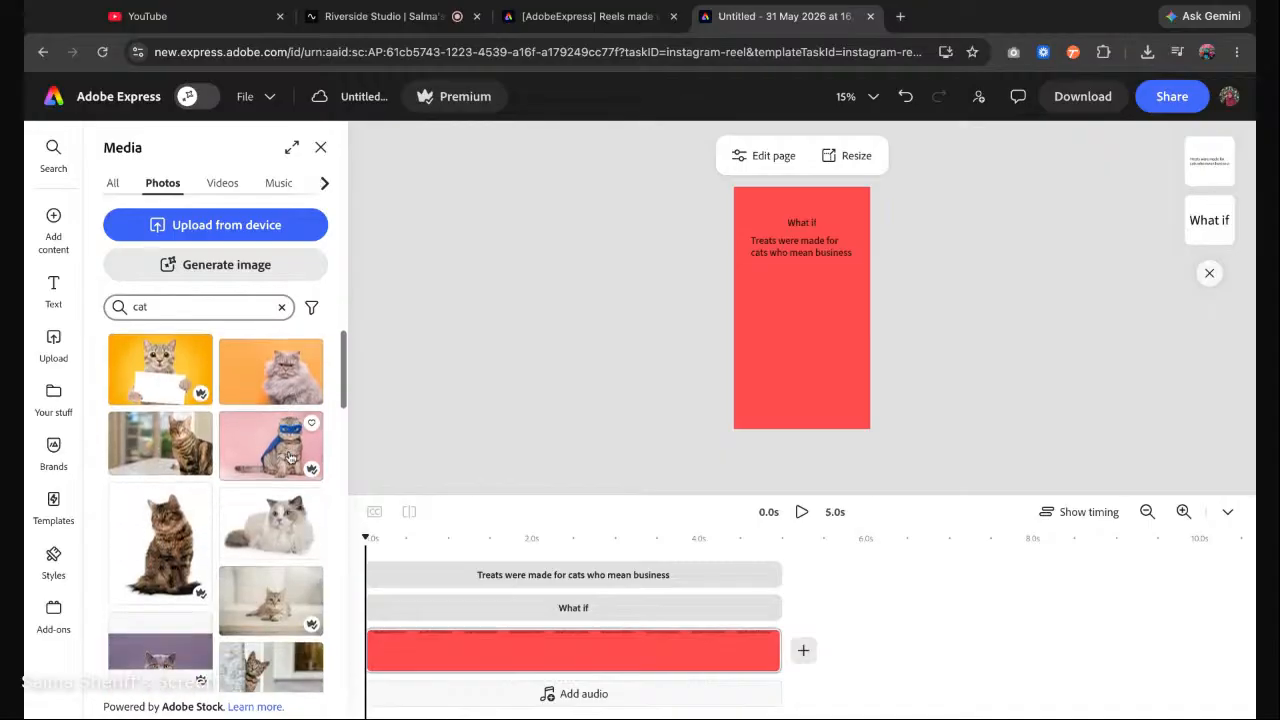
{"action": "scroll", "coordinate": [215, 500], "scroll_direction": "down", "scroll_amount": 5}
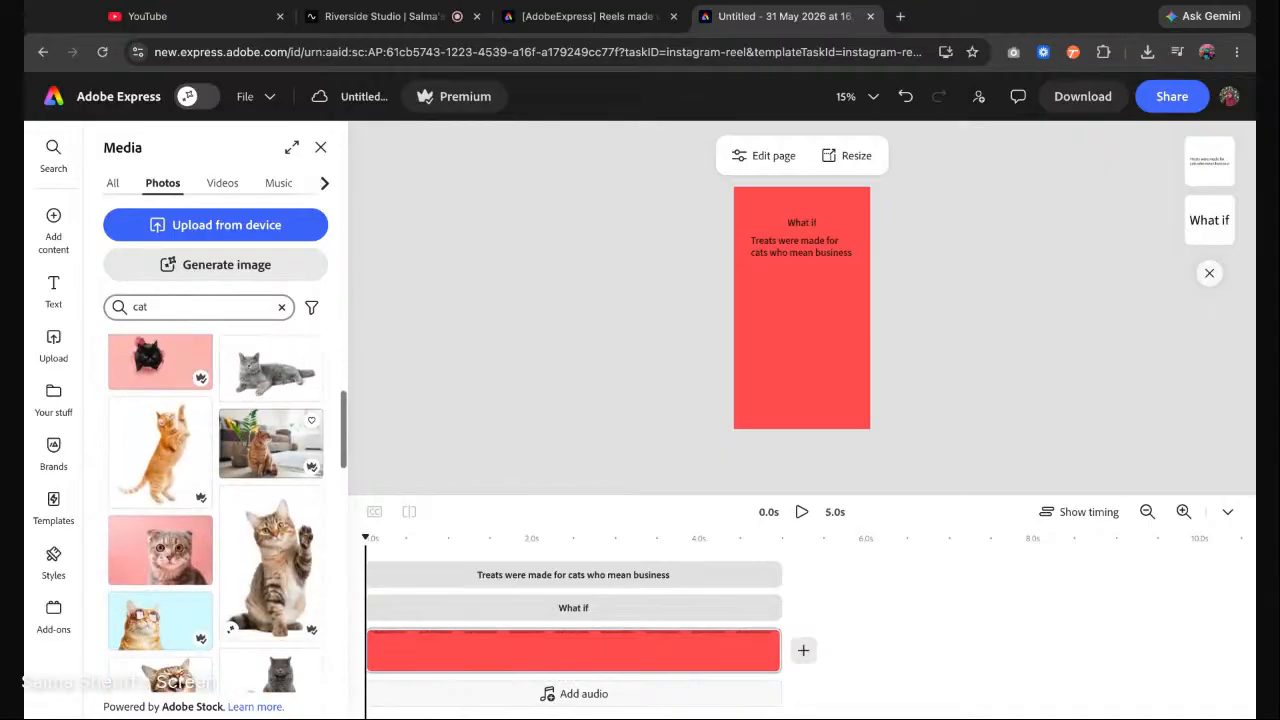
{"action": "scroll", "coordinate": [216, 513], "scroll_direction": "down", "scroll_amount": 3}
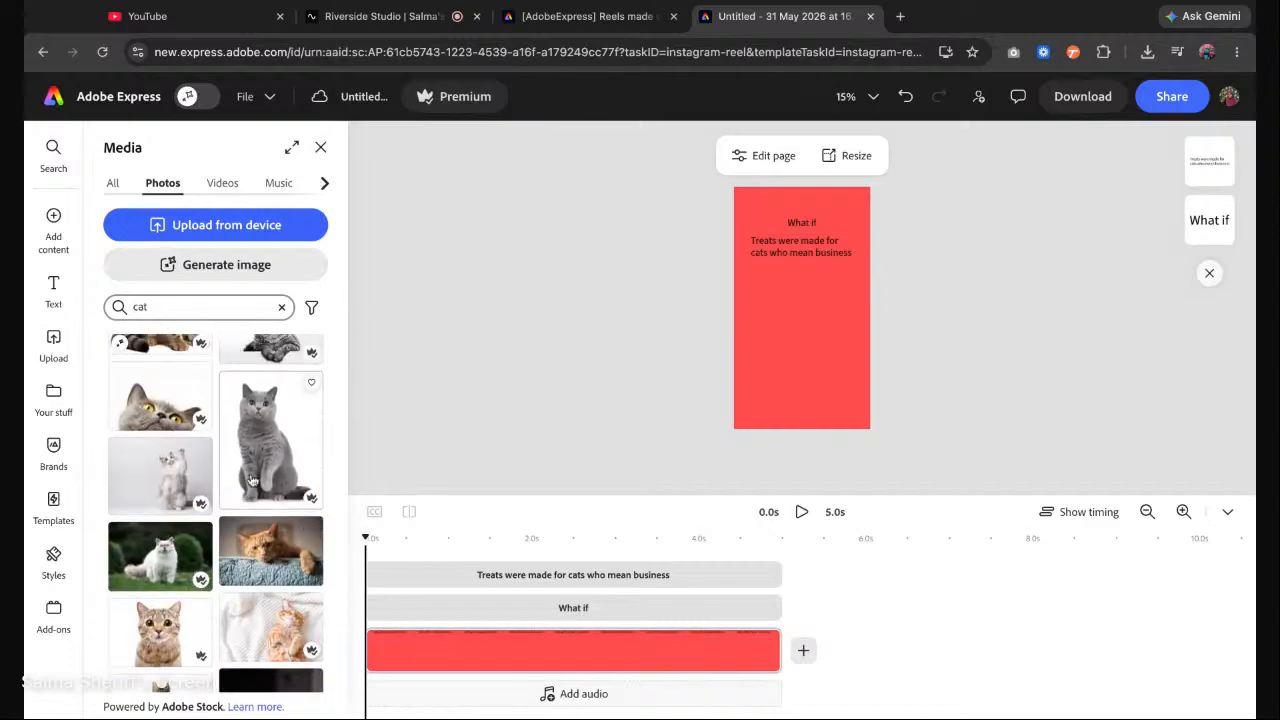
{"action": "left_click", "coordinate": [278, 434]}
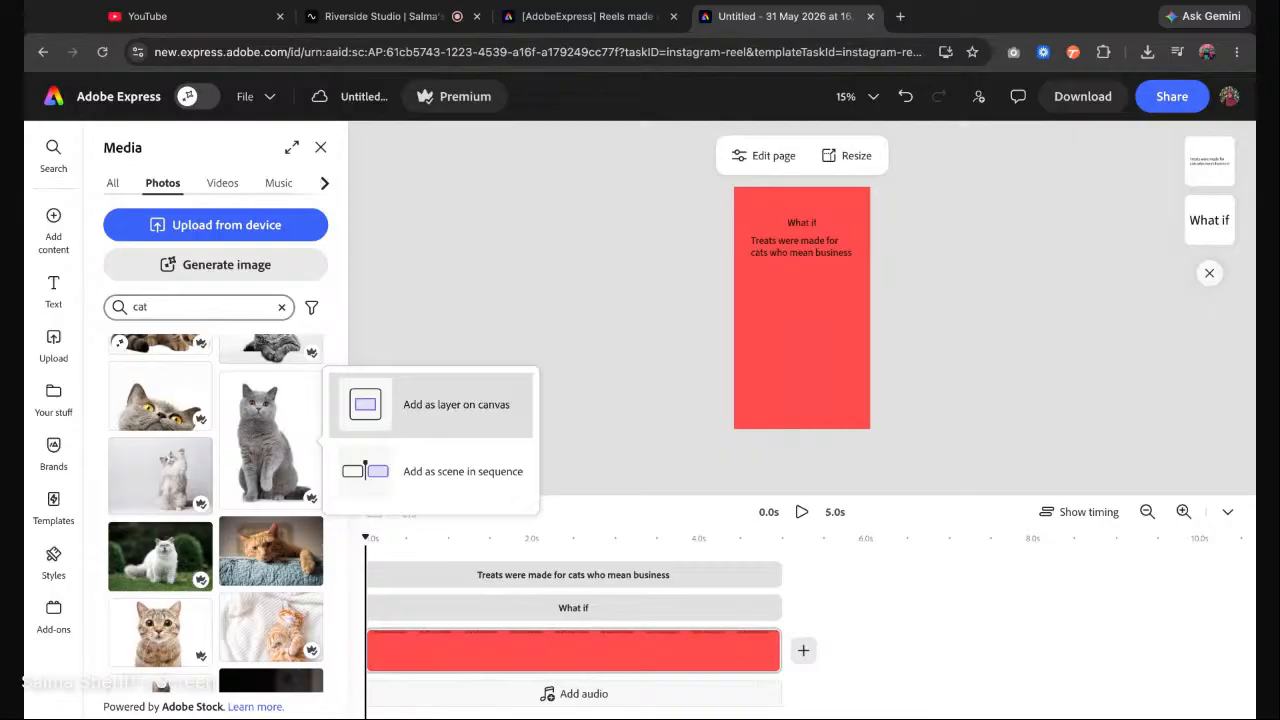
{"action": "left_click", "coordinate": [456, 404]}
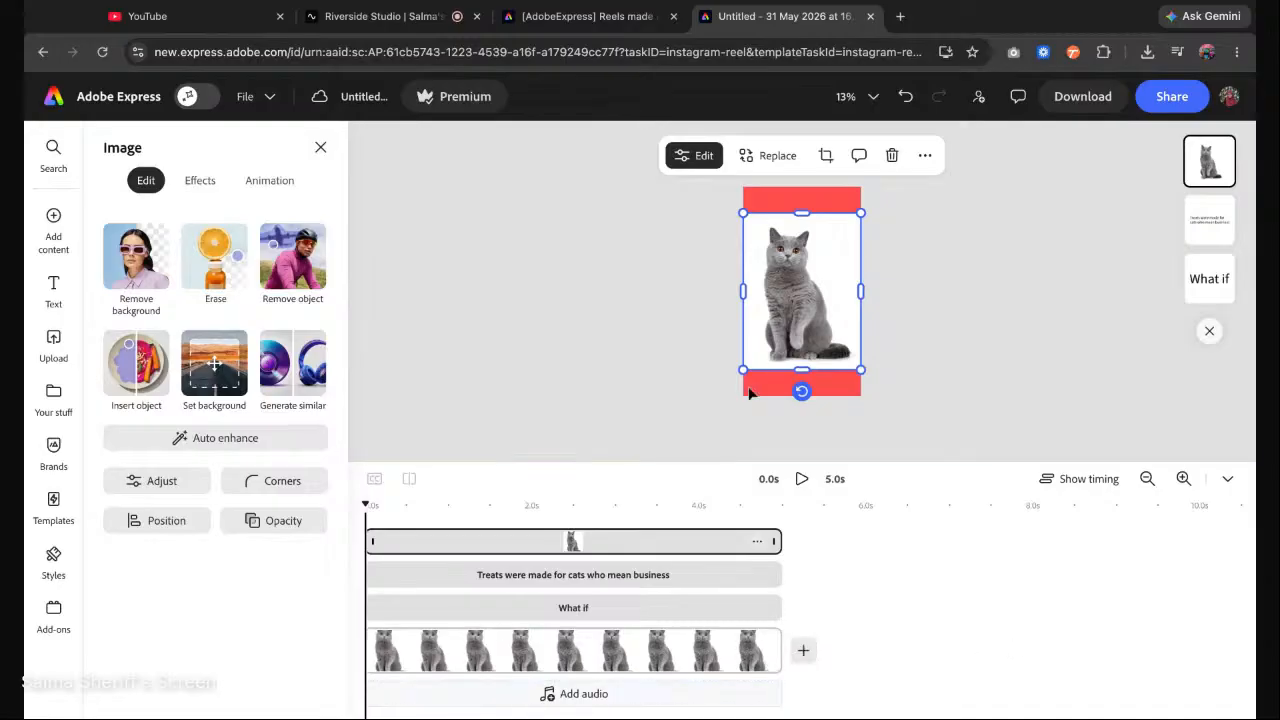
Shrink the cat photo and center it below the headline text, leaving a red margin around it.
{"action": "left_click_drag", "start_coordinate": [827, 249], "coordinate": [824, 276]}
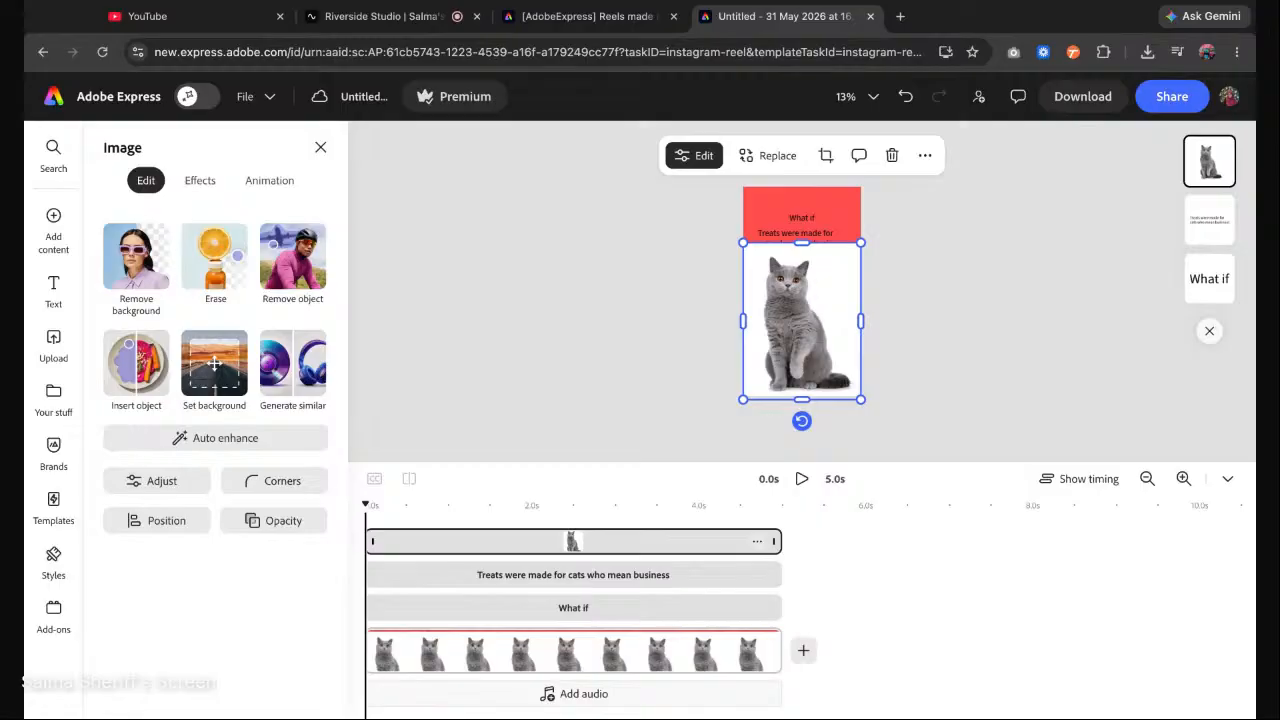
{"action": "mouse_move", "coordinate": [746, 248]}
{"action": "left_mouse_down"}
{"action": "mouse_move", "coordinate": [766, 271]}
{"action": "mouse_move", "coordinate": [743, 243]}
{"action": "left_mouse_up"}
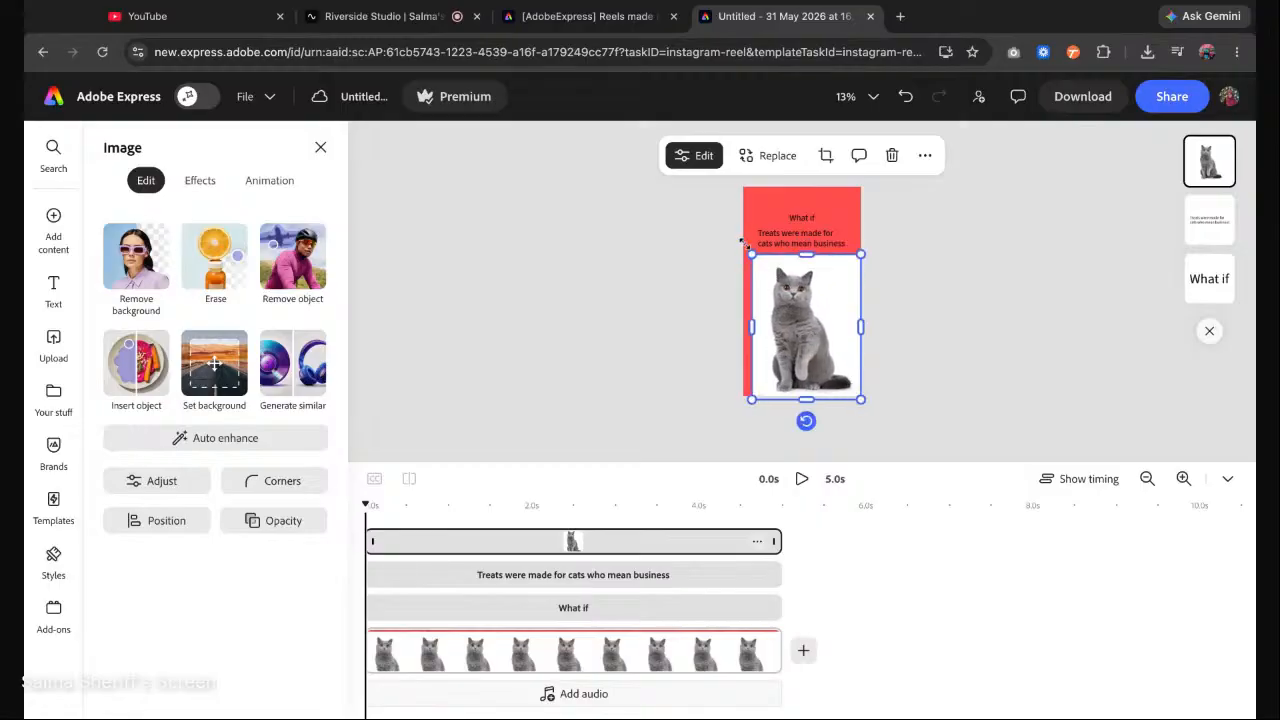
{"action": "left_click", "coordinate": [886, 298]}
{"action": "left_click", "coordinate": [854, 279]}
{"action": "left_click_drag", "start_coordinate": [861, 254], "coordinate": [845, 274]}
{"action": "left_click_drag", "start_coordinate": [799, 339], "coordinate": [802, 320]}
{"action": "scroll", "coordinate": [802, 320], "scroll_direction": "up", "scroll_amount": 1}
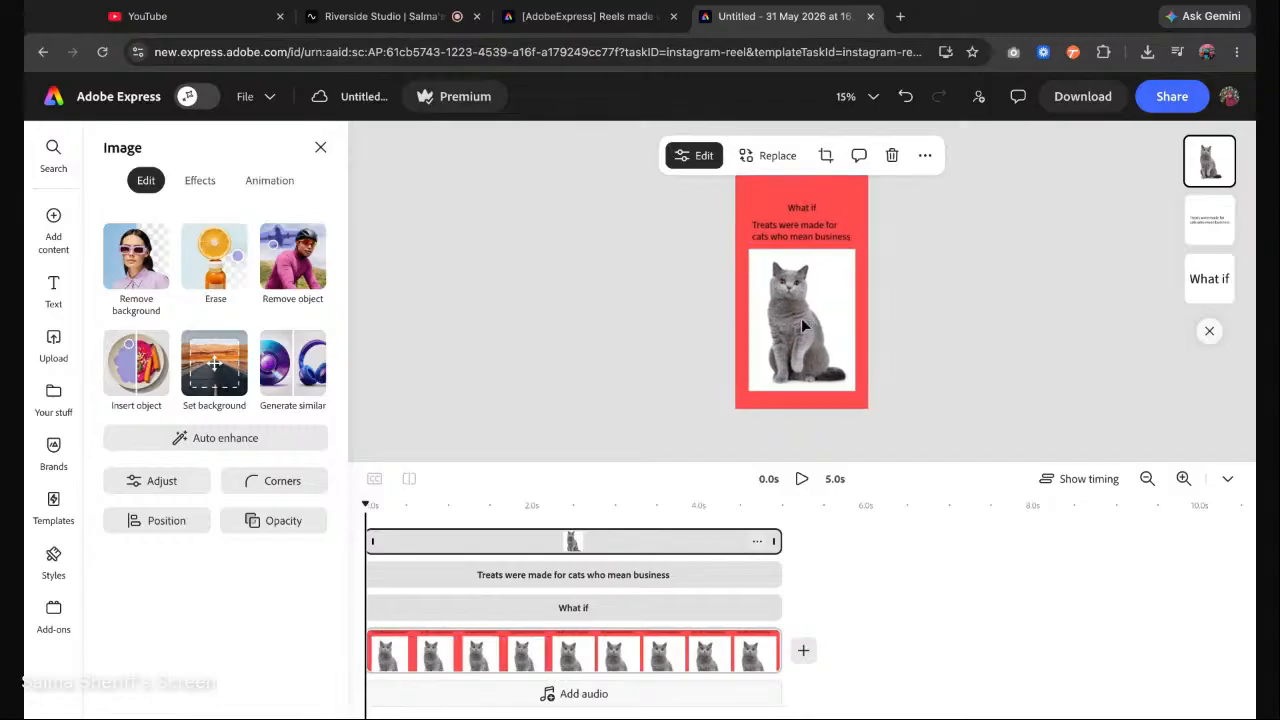
{"action": "left_click", "coordinate": [1227, 478]}
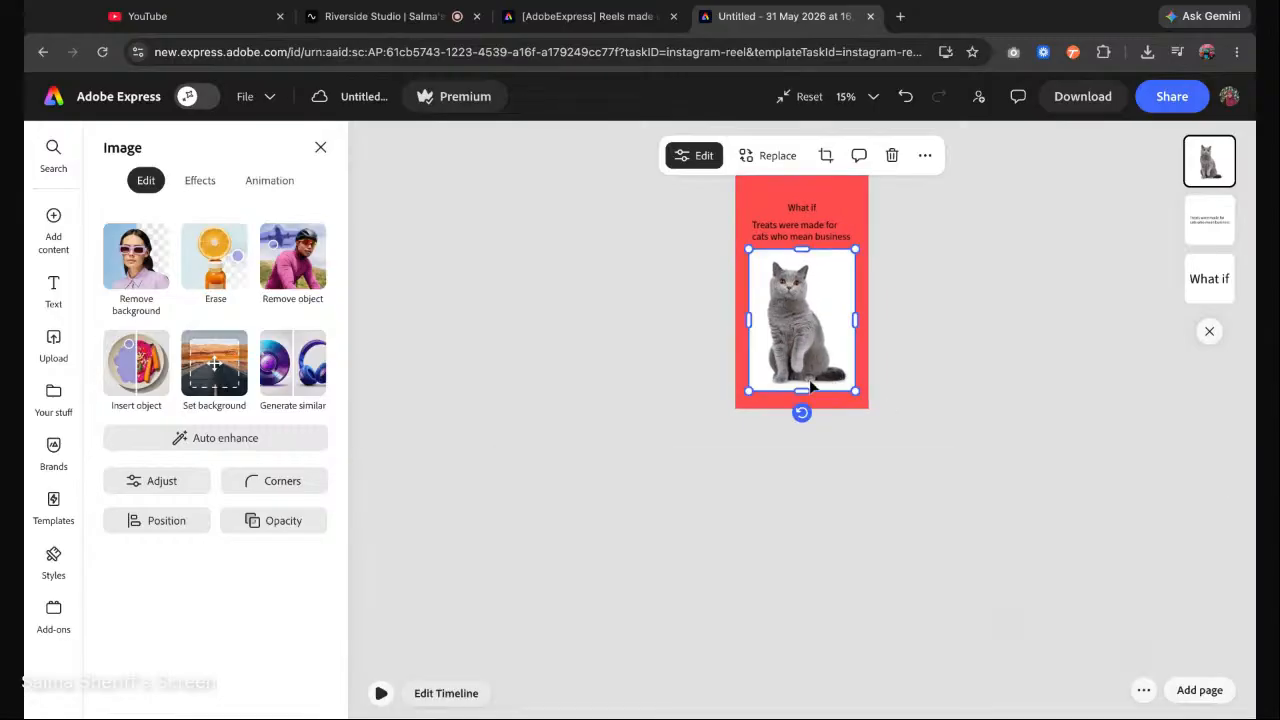
{"action": "left_click_drag", "start_coordinate": [808, 346], "coordinate": [808, 349]}
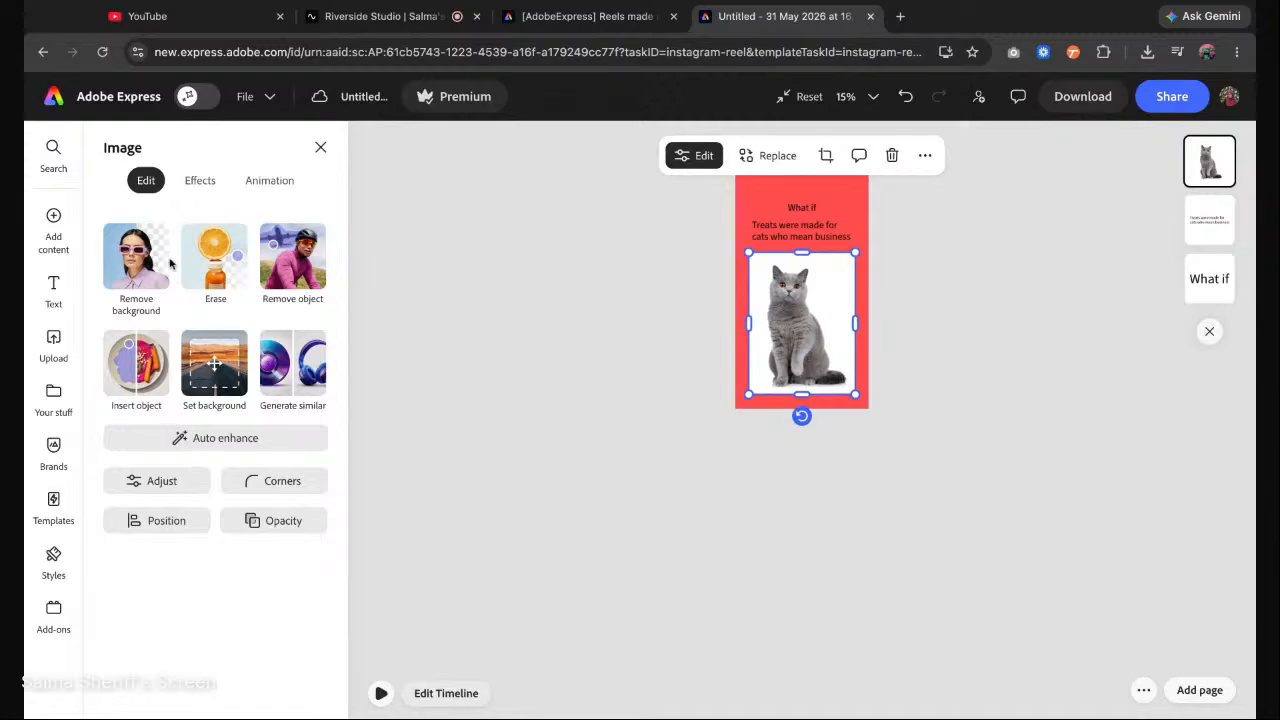
Remove the white background from the cat photo.
{"action": "left_click", "coordinate": [133, 273]}
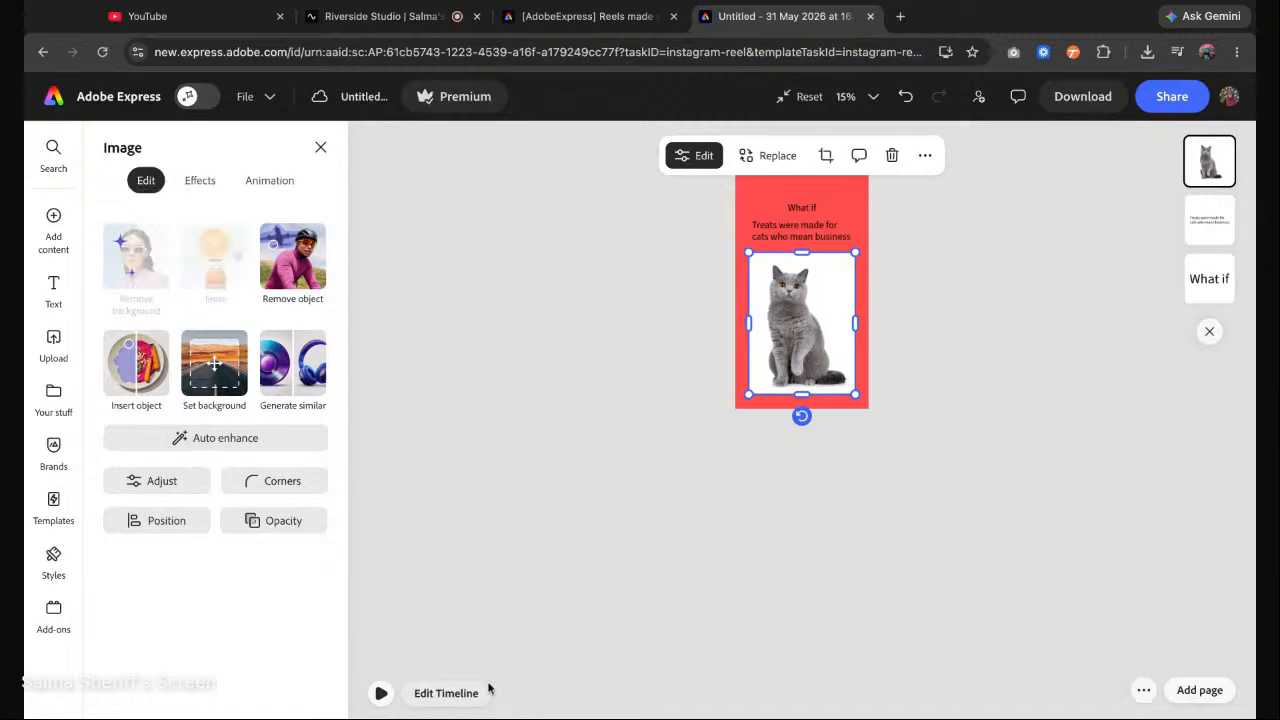
{"action": "left_click", "coordinate": [442, 693]}
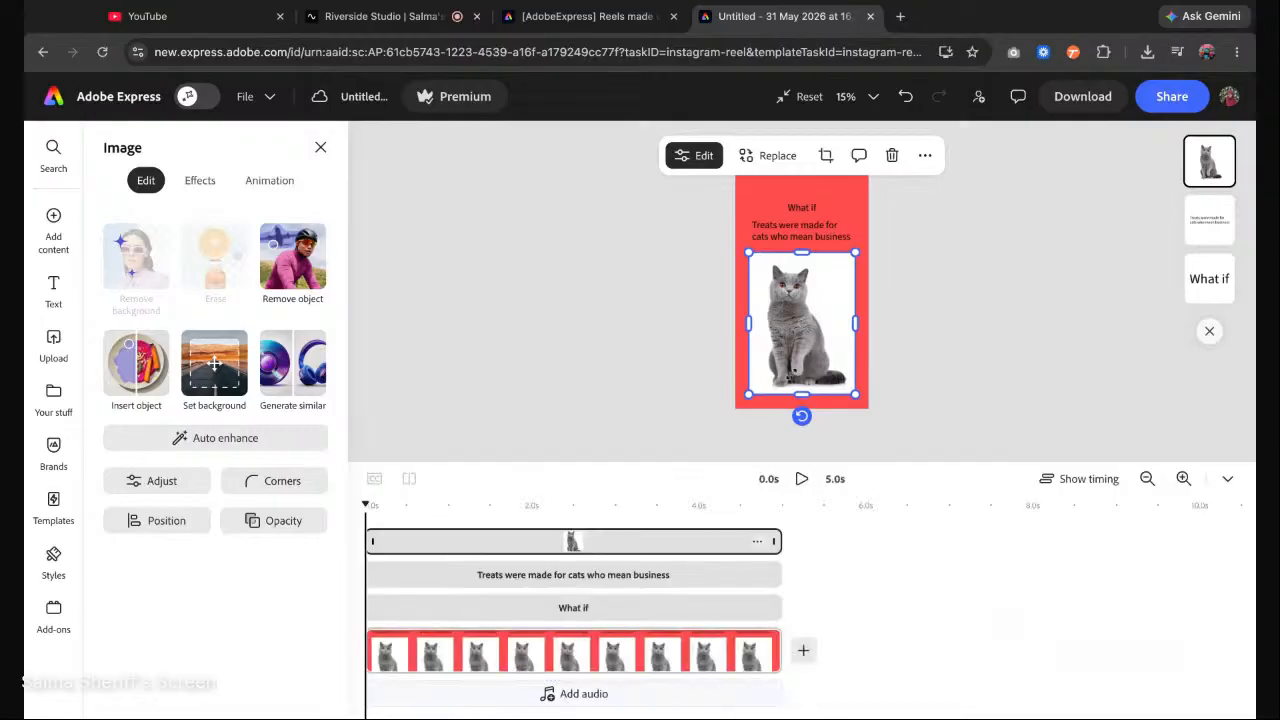
{"action": "left_click", "coordinate": [1228, 478]}
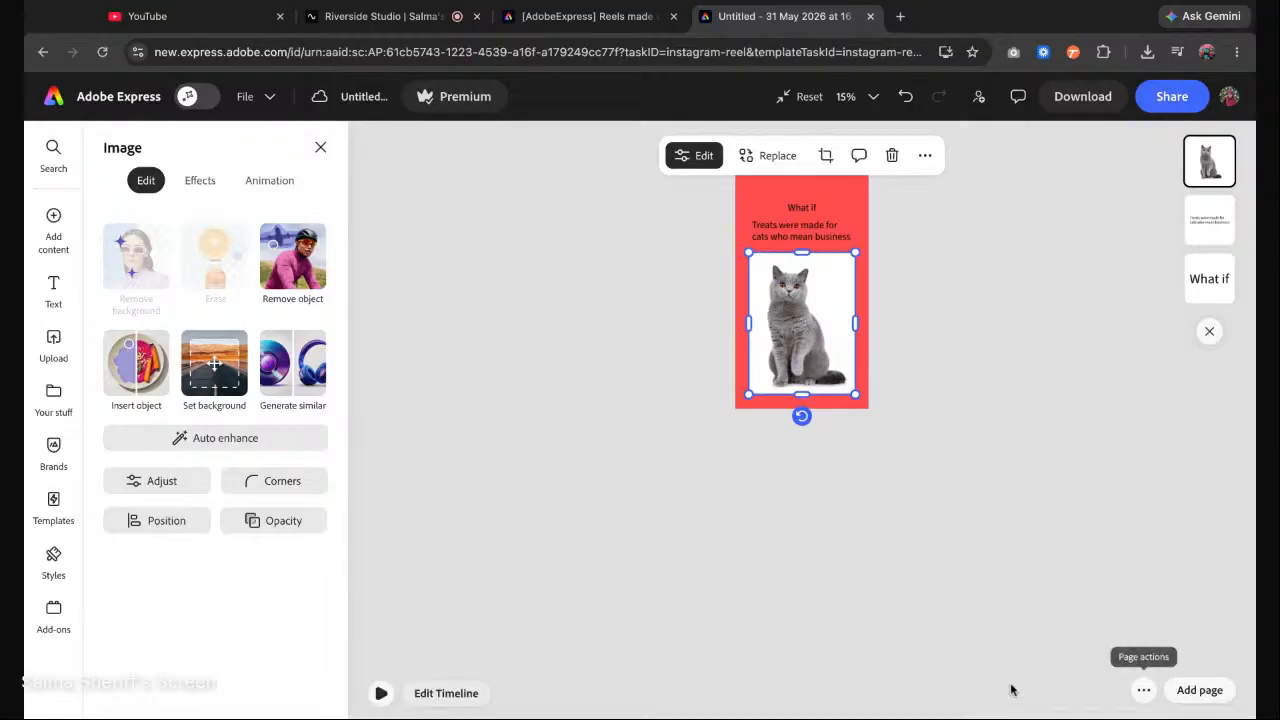
{"action": "left_click", "coordinate": [446, 693]}
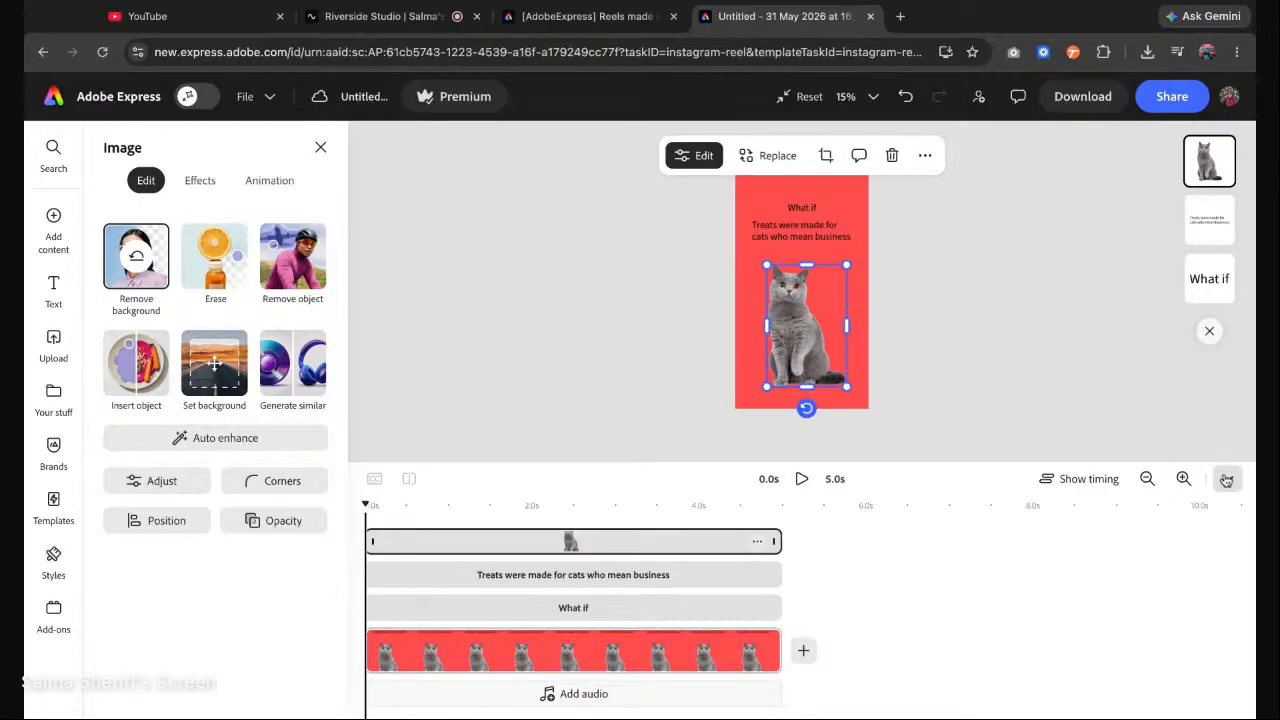
Shift the cat cutout slightly up and left on the reel page and enlarge it a little.
{"action": "left_click", "coordinate": [899, 336]}
{"action": "scroll", "coordinate": [813, 243], "scroll_direction": "up", "scroll_amount": 2}
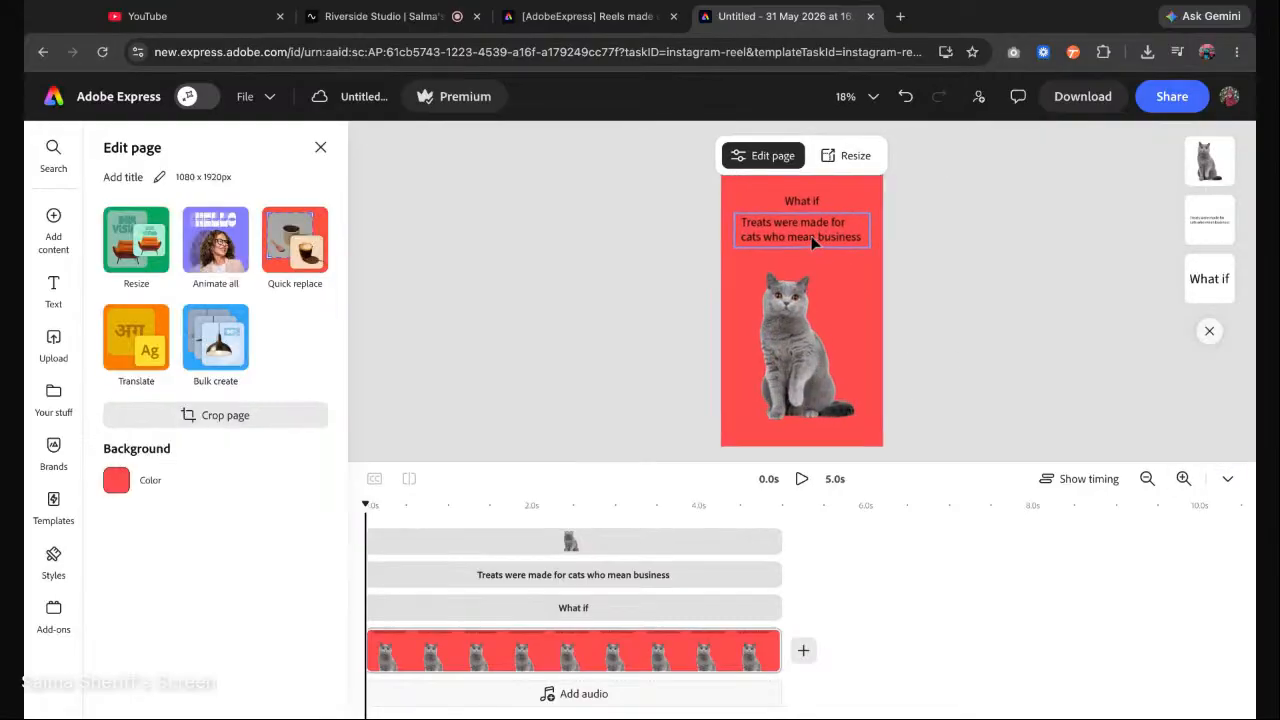
{"action": "left_click", "coordinate": [810, 346]}
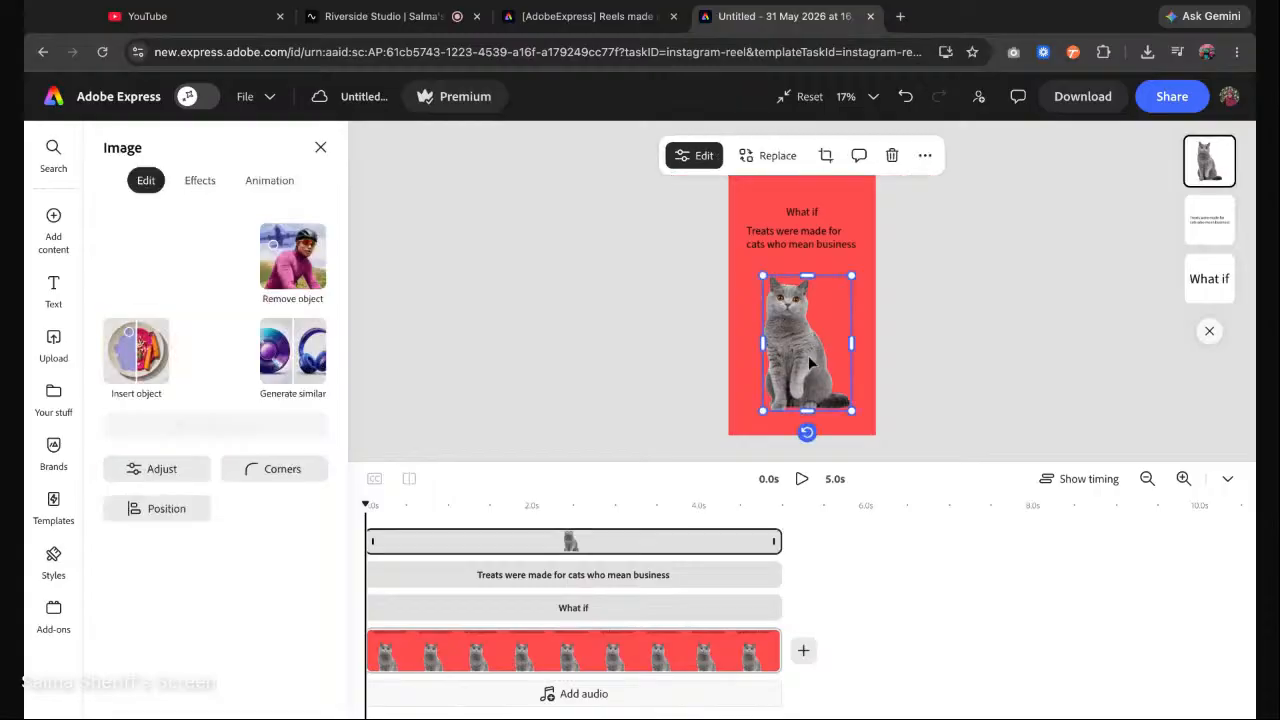
{"action": "left_click_drag", "start_coordinate": [804, 357], "coordinate": [793, 350]}
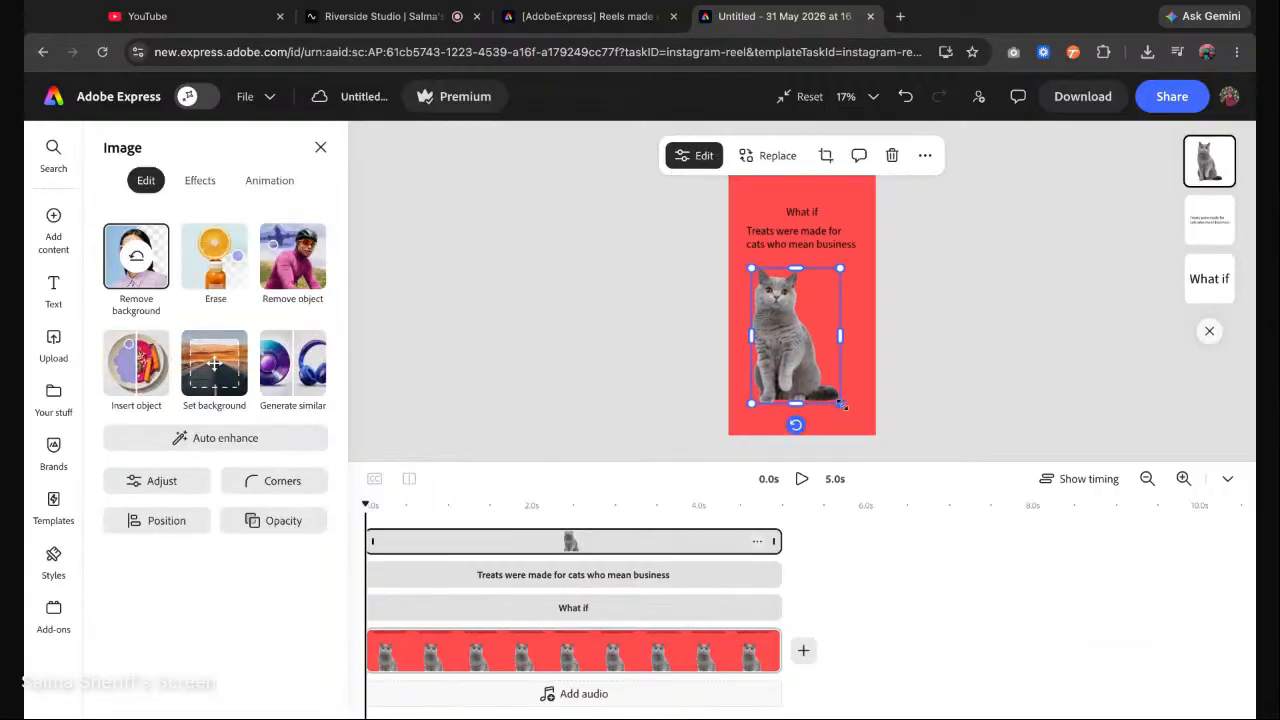
{"action": "left_click_drag", "start_coordinate": [841, 404], "coordinate": [840, 404]}
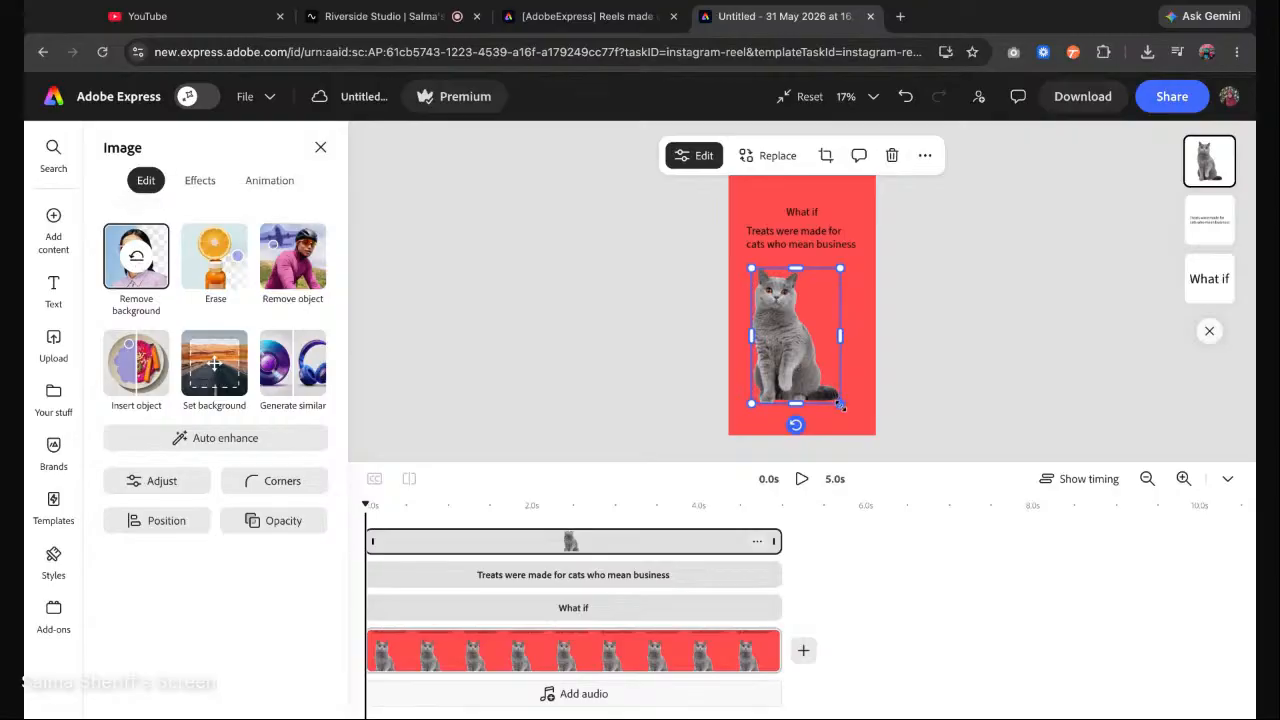
{"action": "left_click_drag", "start_coordinate": [841, 404], "coordinate": [846, 412]}
{"action": "left_click", "coordinate": [861, 367]}
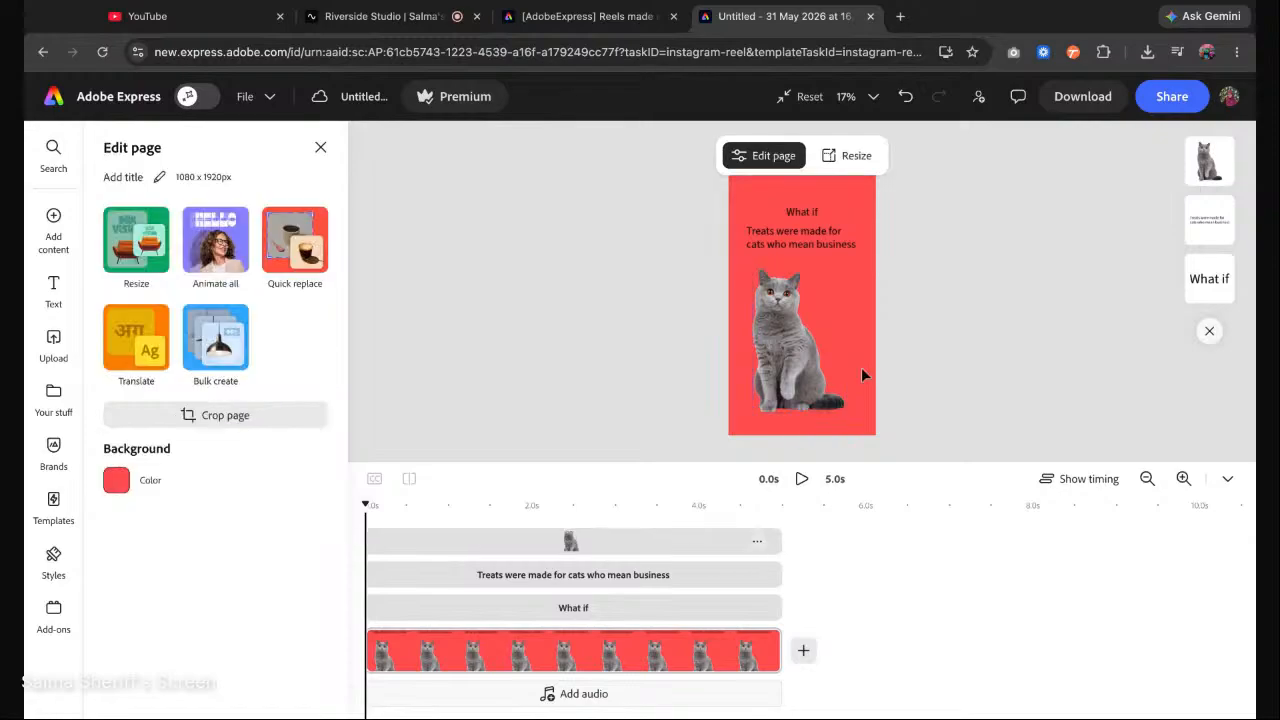
Duplicate the cat cutout and place the copy level with the original, overlapping it at the page's right edge.
{"action": "left_click", "coordinate": [797, 375]}
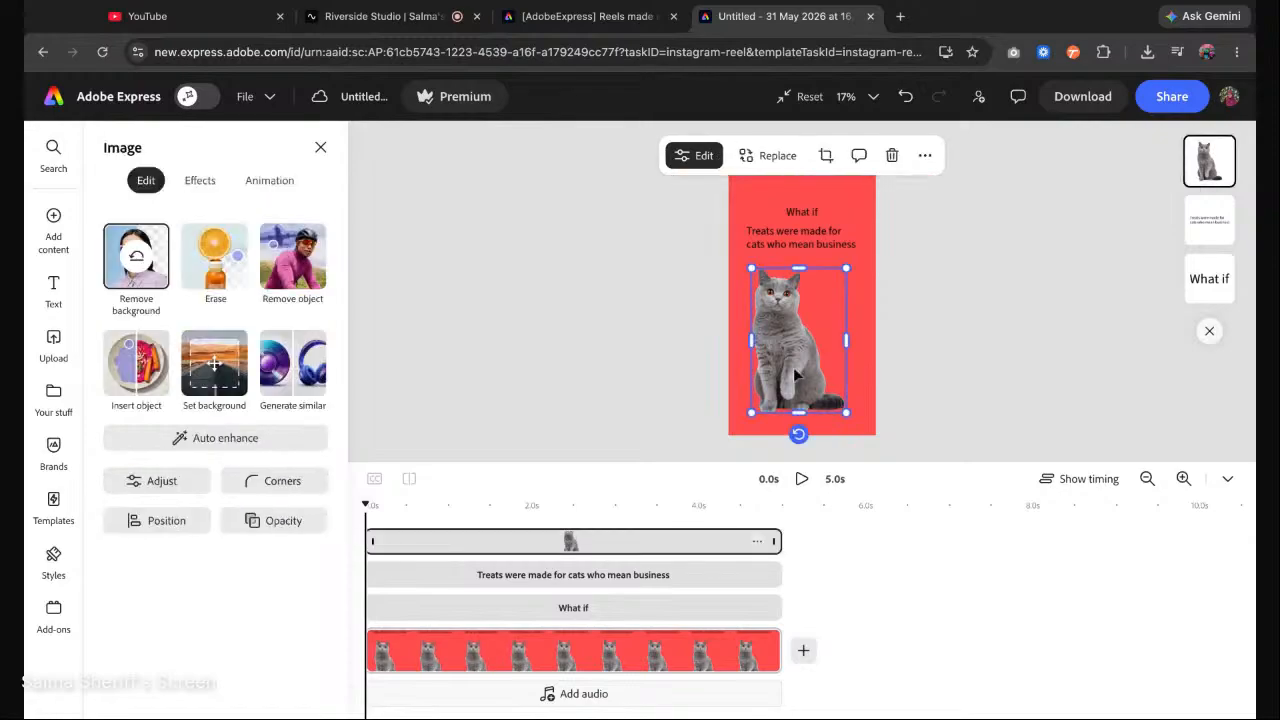
{"action": "right_click", "coordinate": [797, 360]}
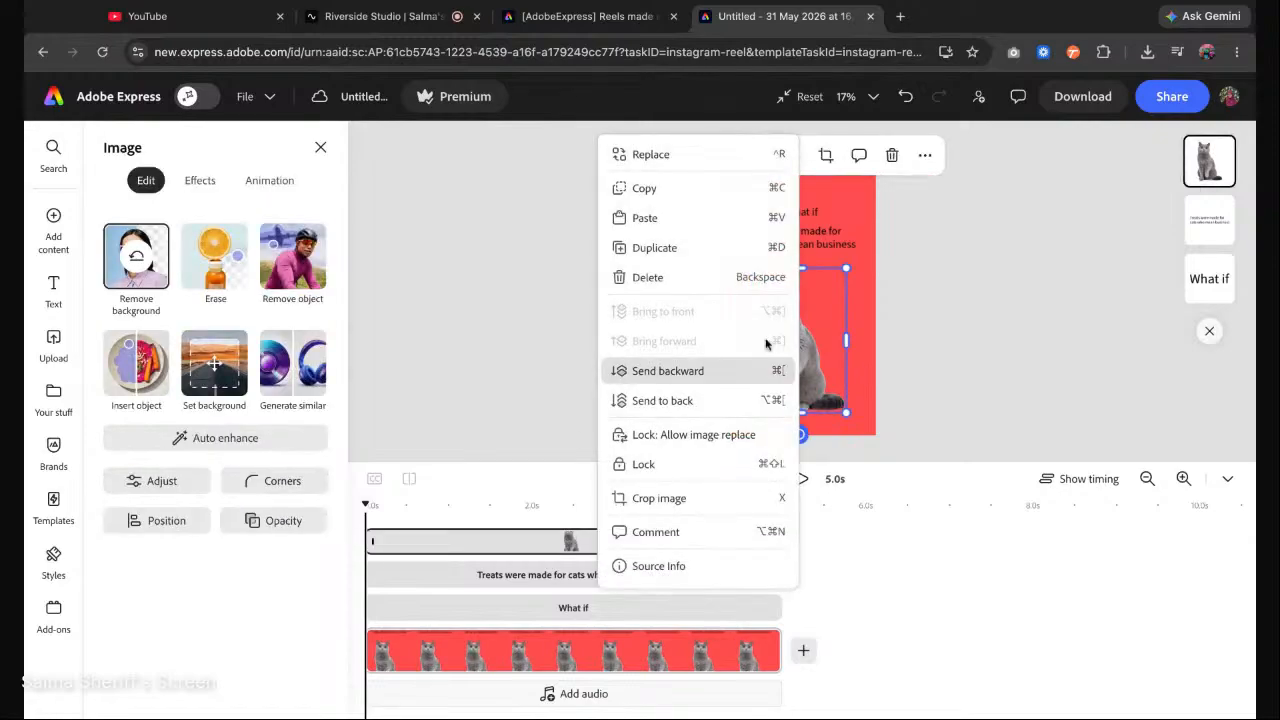
{"action": "left_click", "coordinate": [685, 250]}
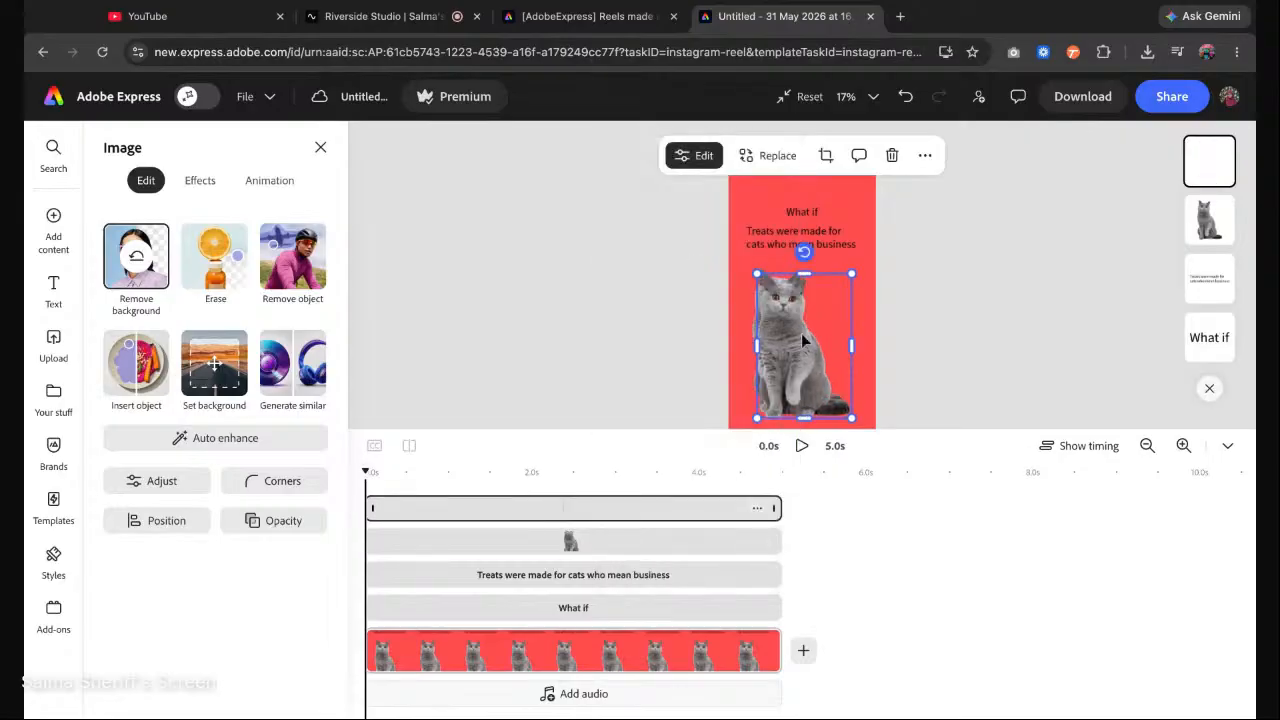
{"action": "left_click_drag", "start_coordinate": [790, 339], "coordinate": [826, 338]}
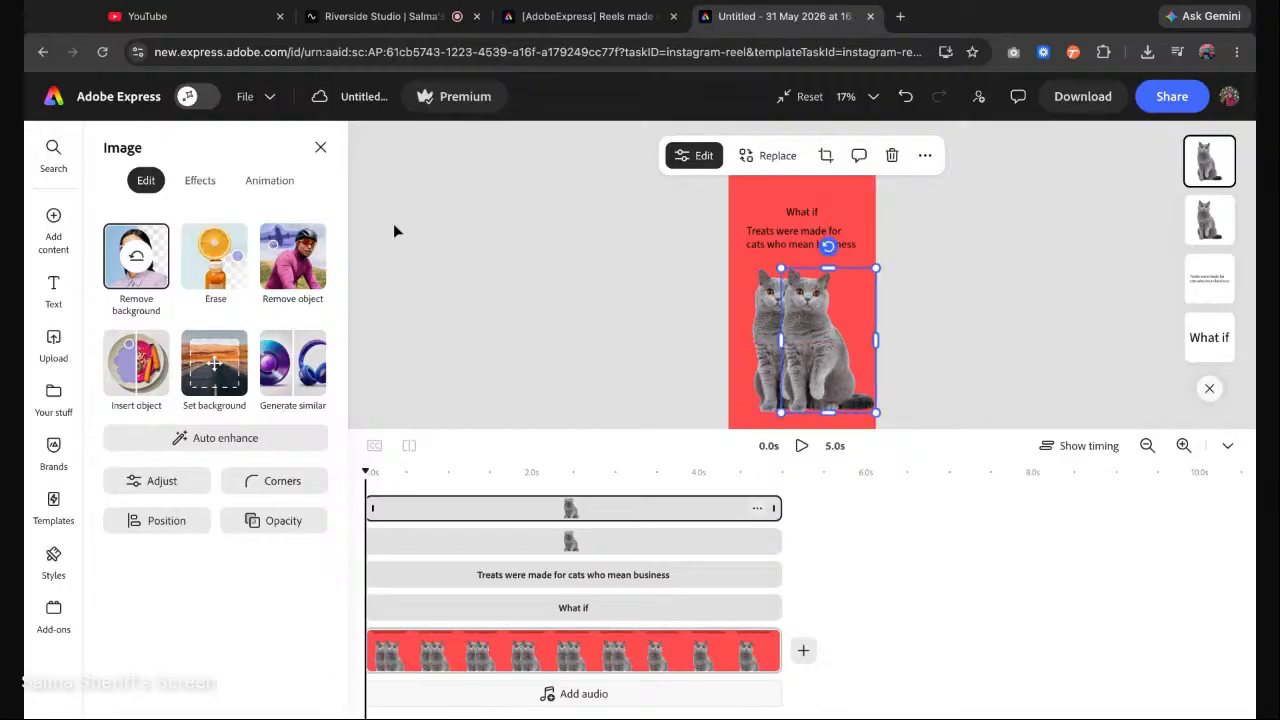
Apply the Duotone tone effect to the duplicated cat in front.
{"action": "left_click", "coordinate": [197, 179]}
{"action": "scroll", "coordinate": [119, 385], "scroll_direction": "down", "scroll_amount": 3}
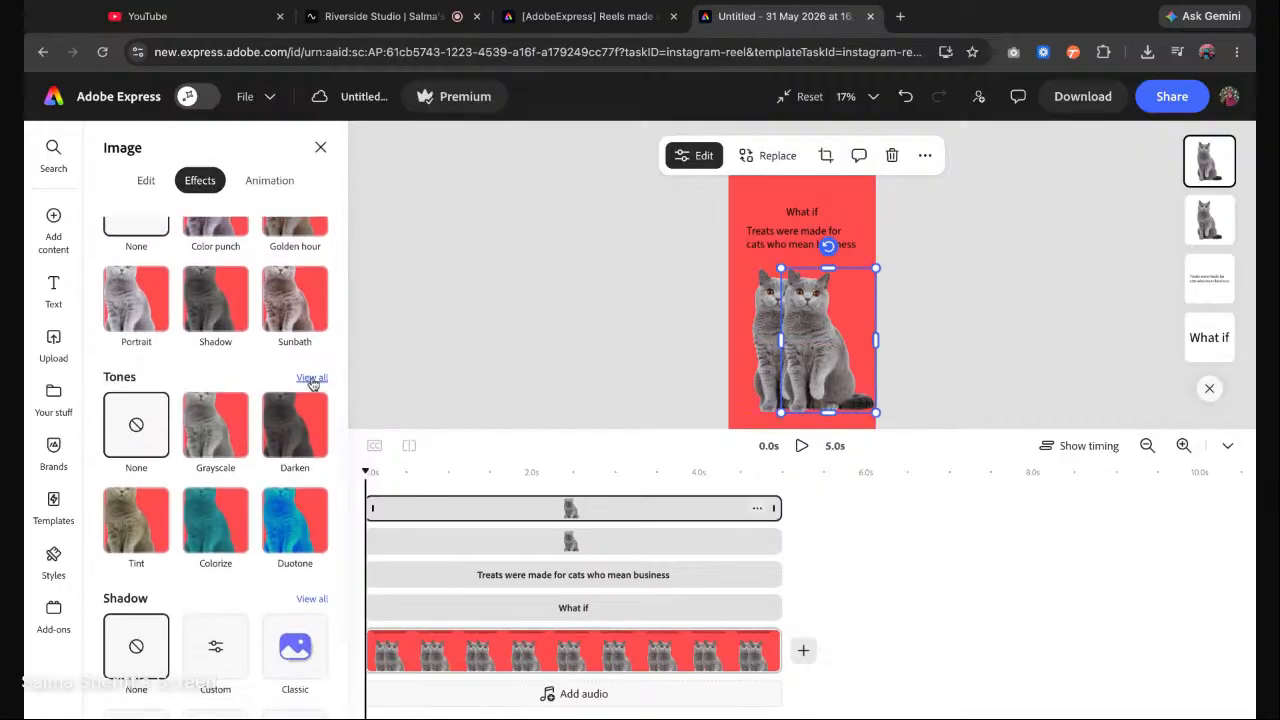
{"action": "left_click", "coordinate": [298, 525]}
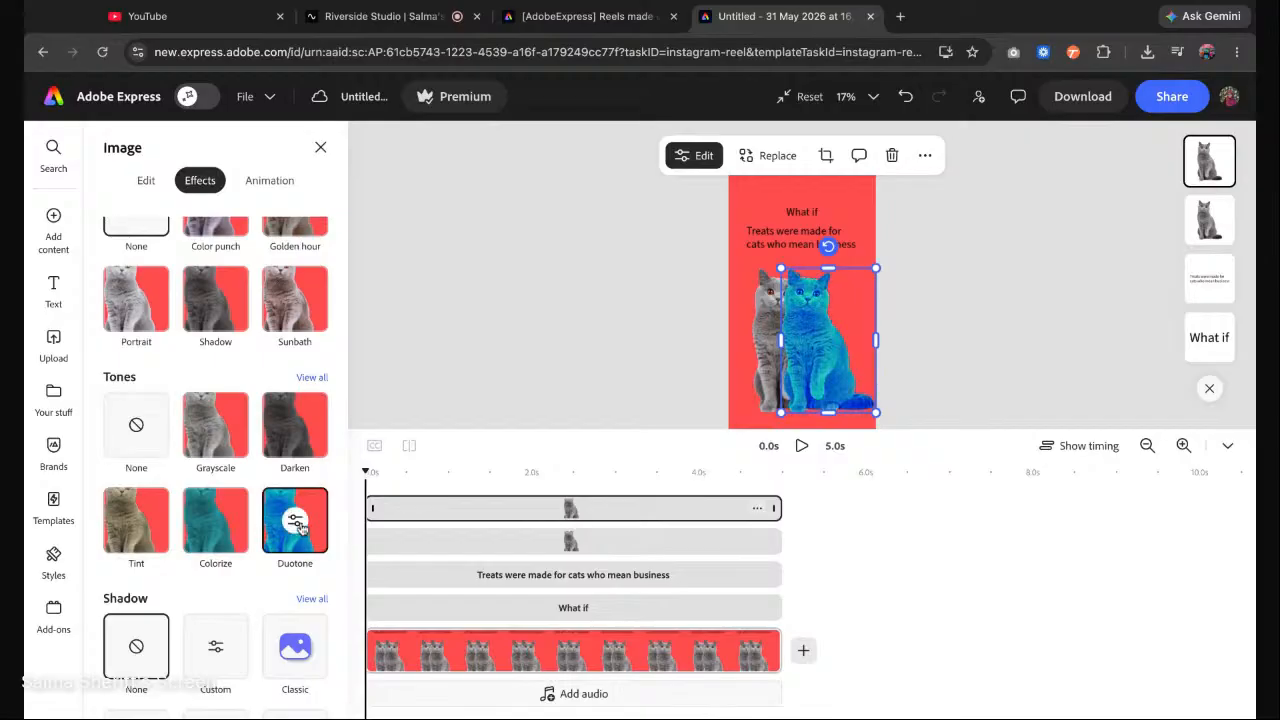
Set both the shadows and highlights of the front cat's Duotone effect to white (#FFFFFF).
{"action": "left_click", "coordinate": [295, 522]}
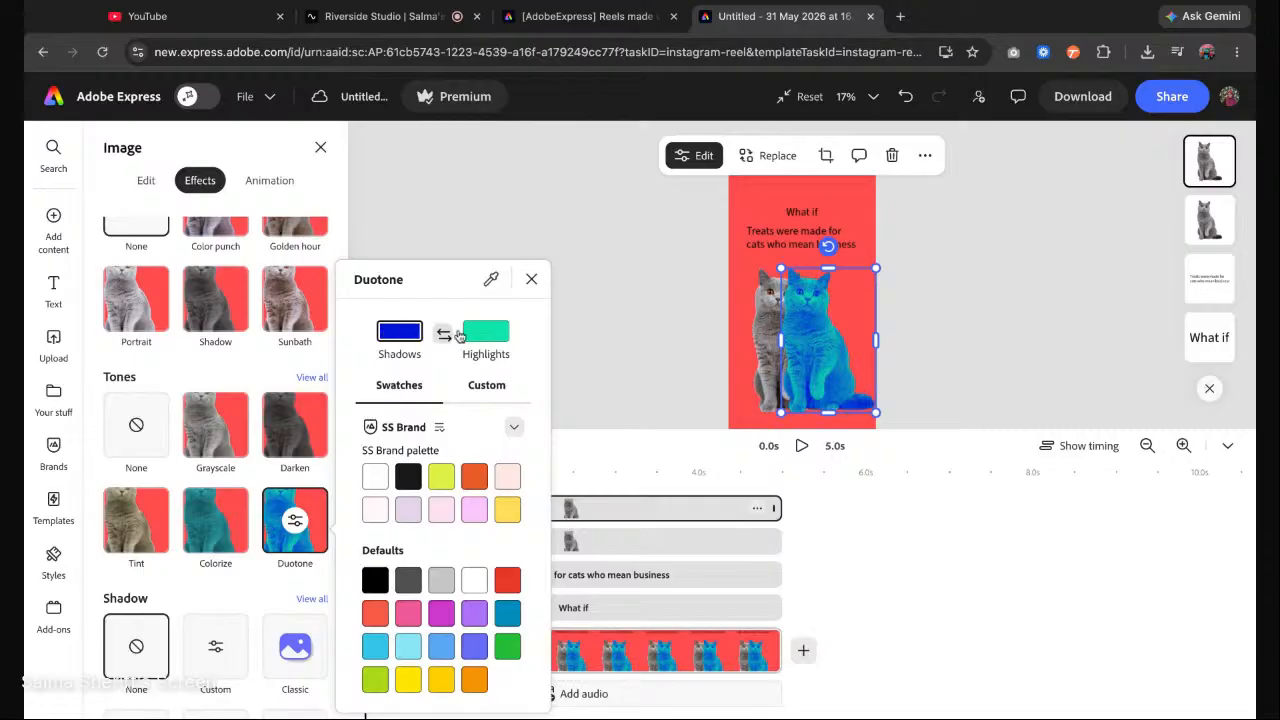
{"action": "left_click", "coordinate": [376, 478]}
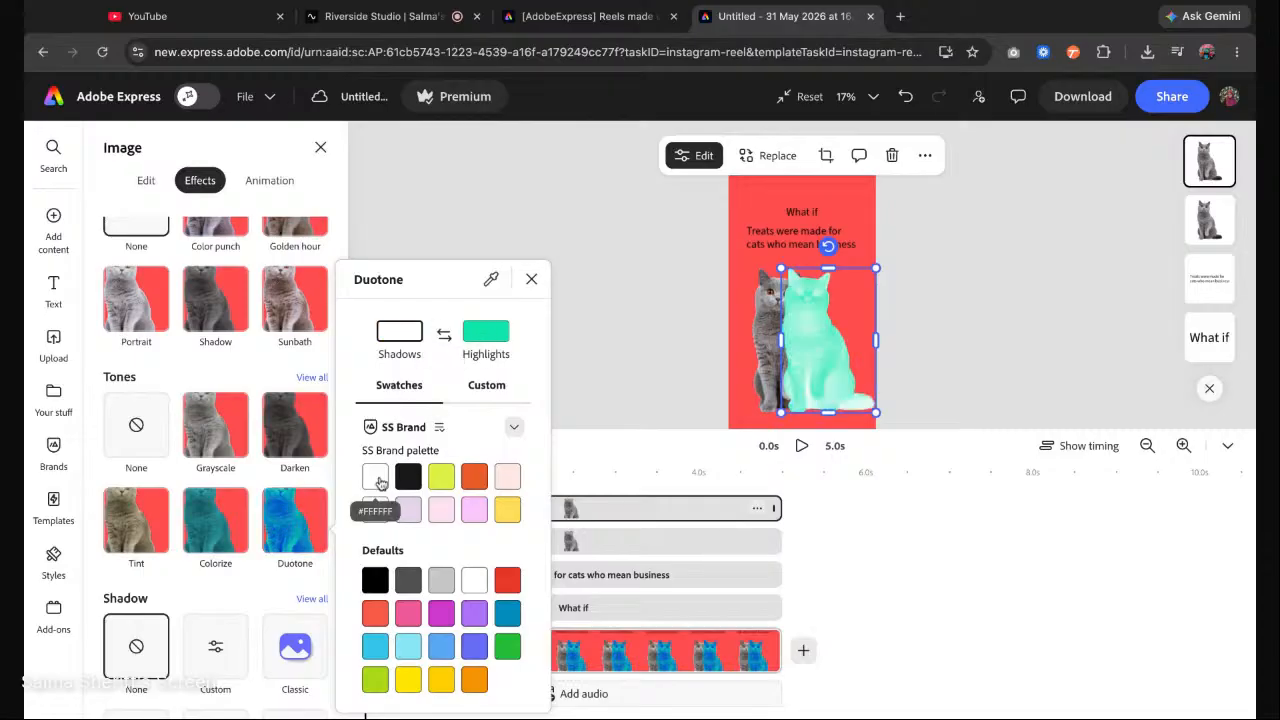
{"action": "left_click", "coordinate": [486, 336]}
{"action": "left_click", "coordinate": [376, 478]}
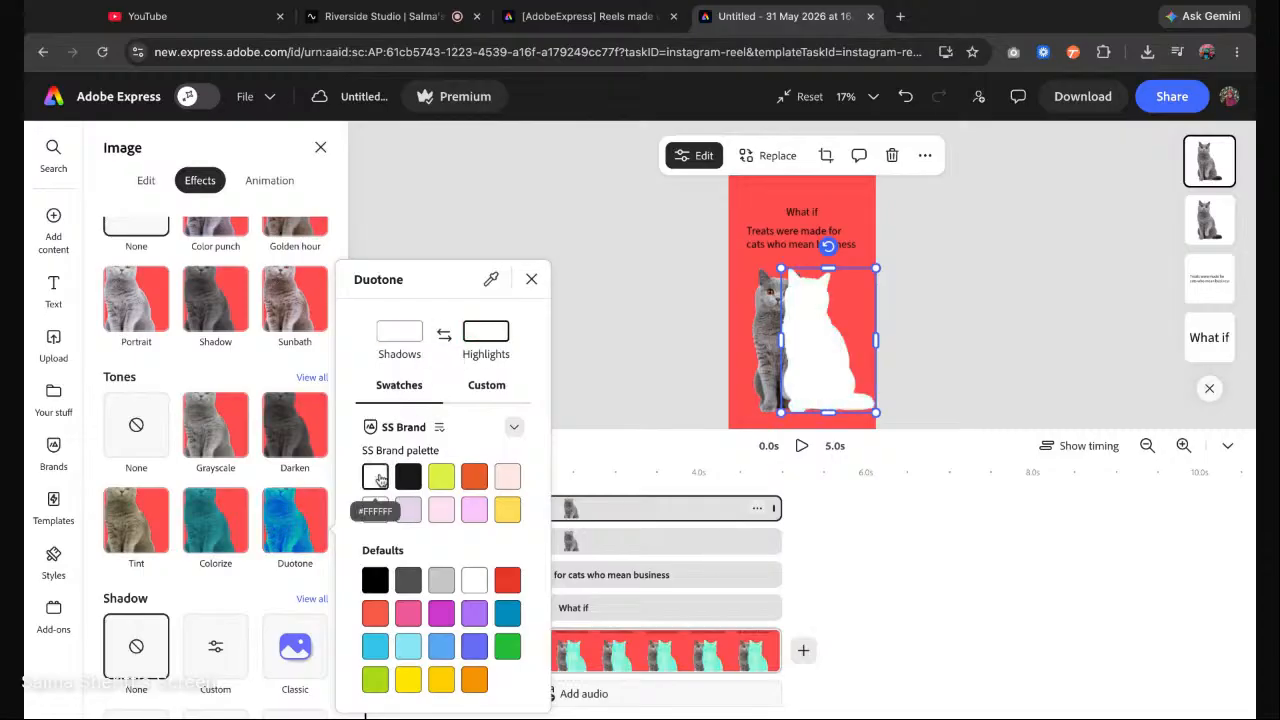
{"action": "left_click", "coordinate": [910, 334]}
Send the white cat silhouette behind the original cat, enlarge it slightly and align it to form a white outline around the photo.
{"action": "left_click_drag", "start_coordinate": [809, 352], "coordinate": [840, 352]}
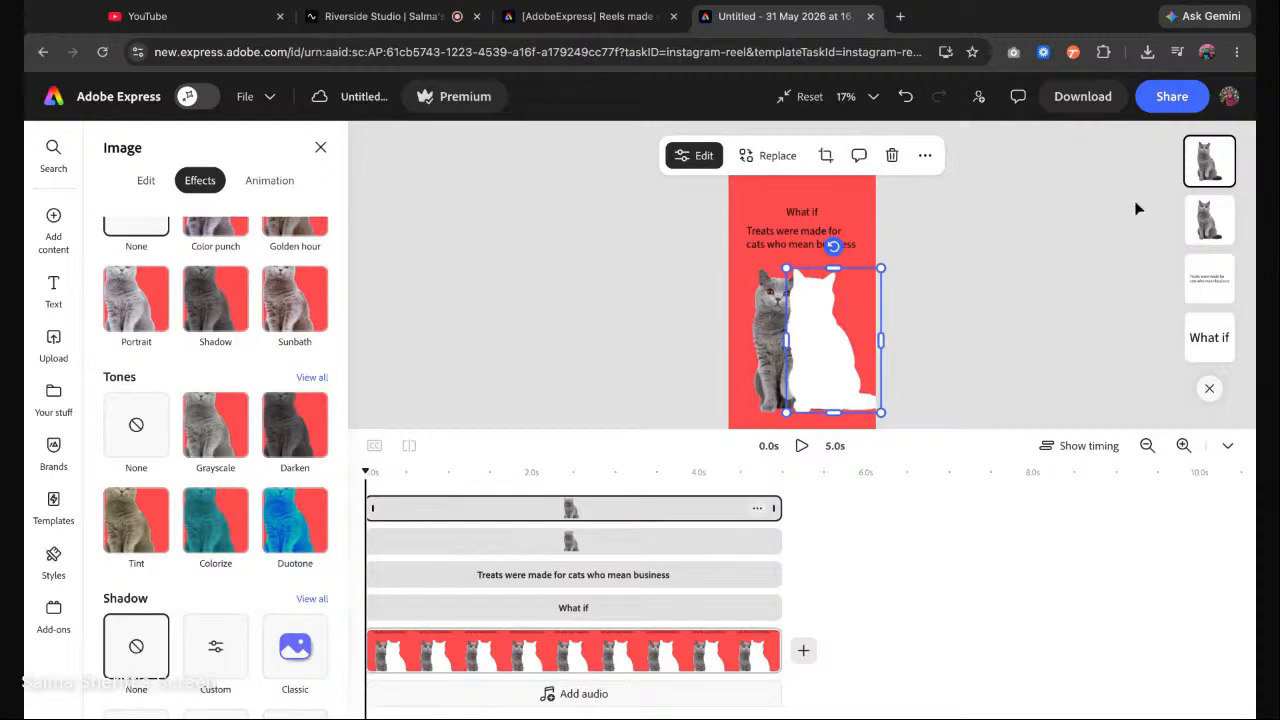
{"action": "left_click_drag", "start_coordinate": [1215, 165], "coordinate": [1210, 220]}
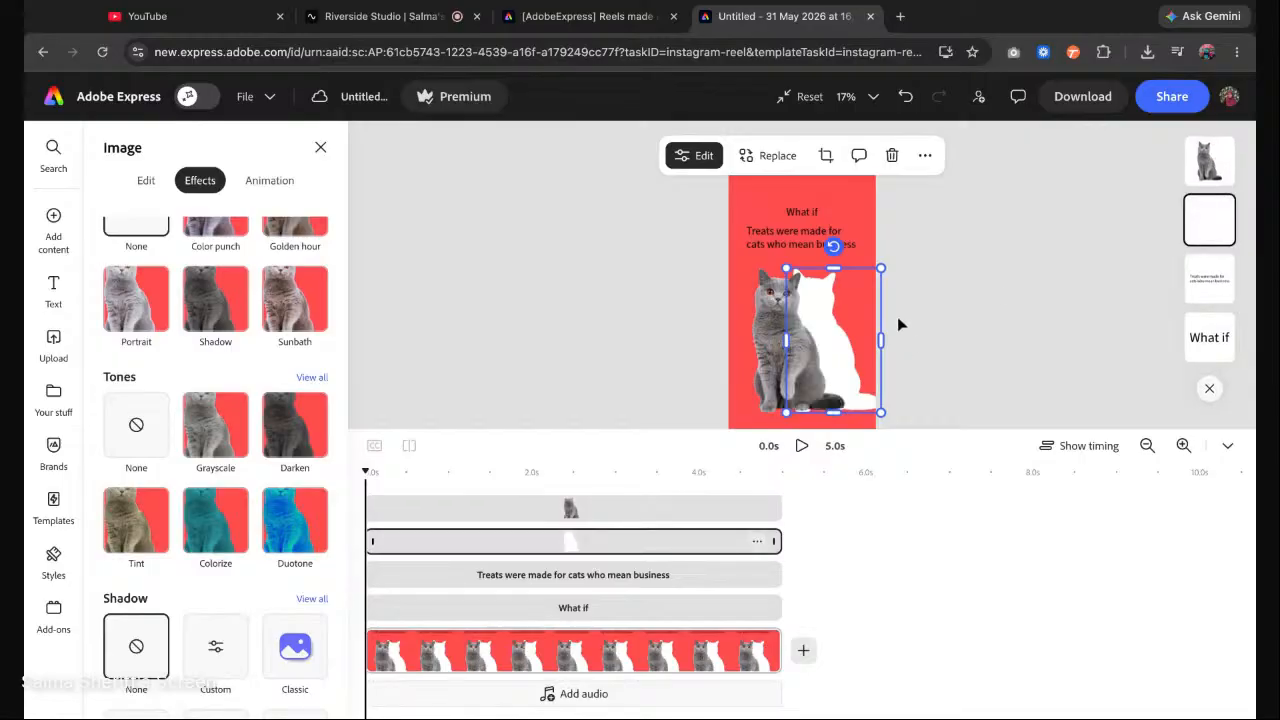
{"action": "left_click_drag", "start_coordinate": [881, 268], "coordinate": [886, 261]}
{"action": "left_click_drag", "start_coordinate": [868, 311], "coordinate": [836, 313]}
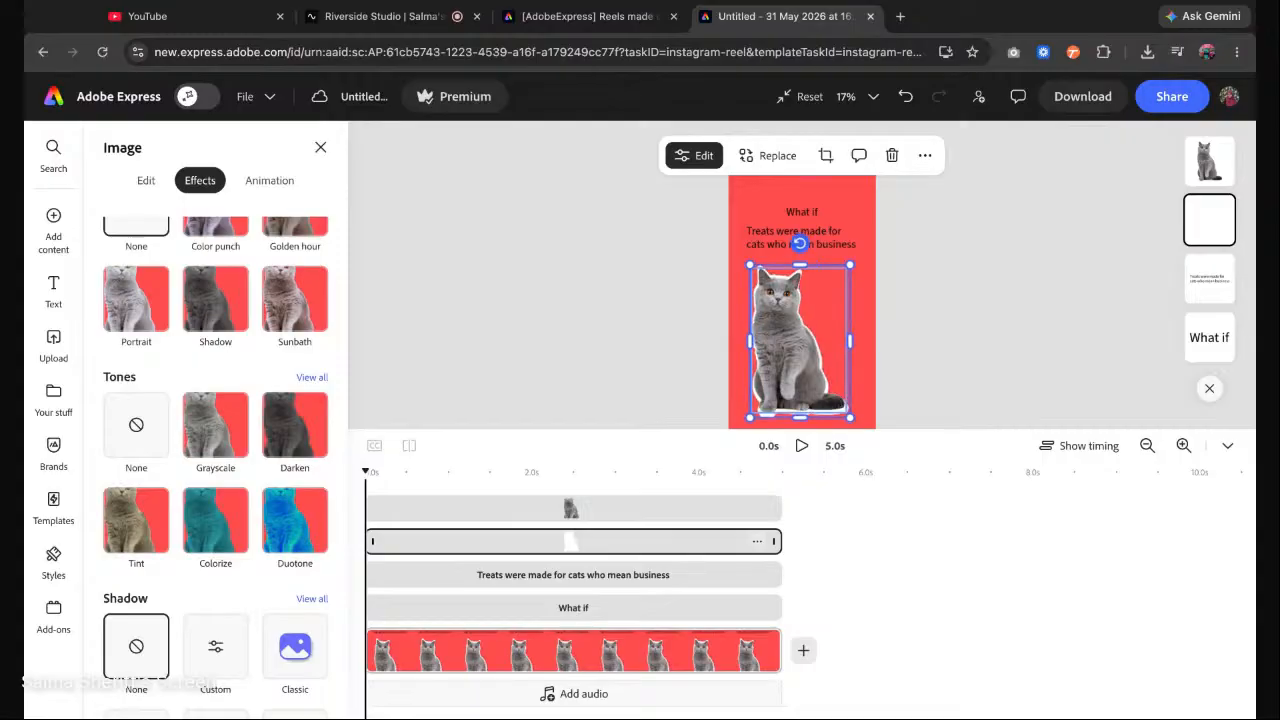
{"action": "left_click", "coordinate": [940, 317]}
{"action": "left_click", "coordinate": [1209, 160]}
{"action": "left_click", "coordinate": [1205, 225]}
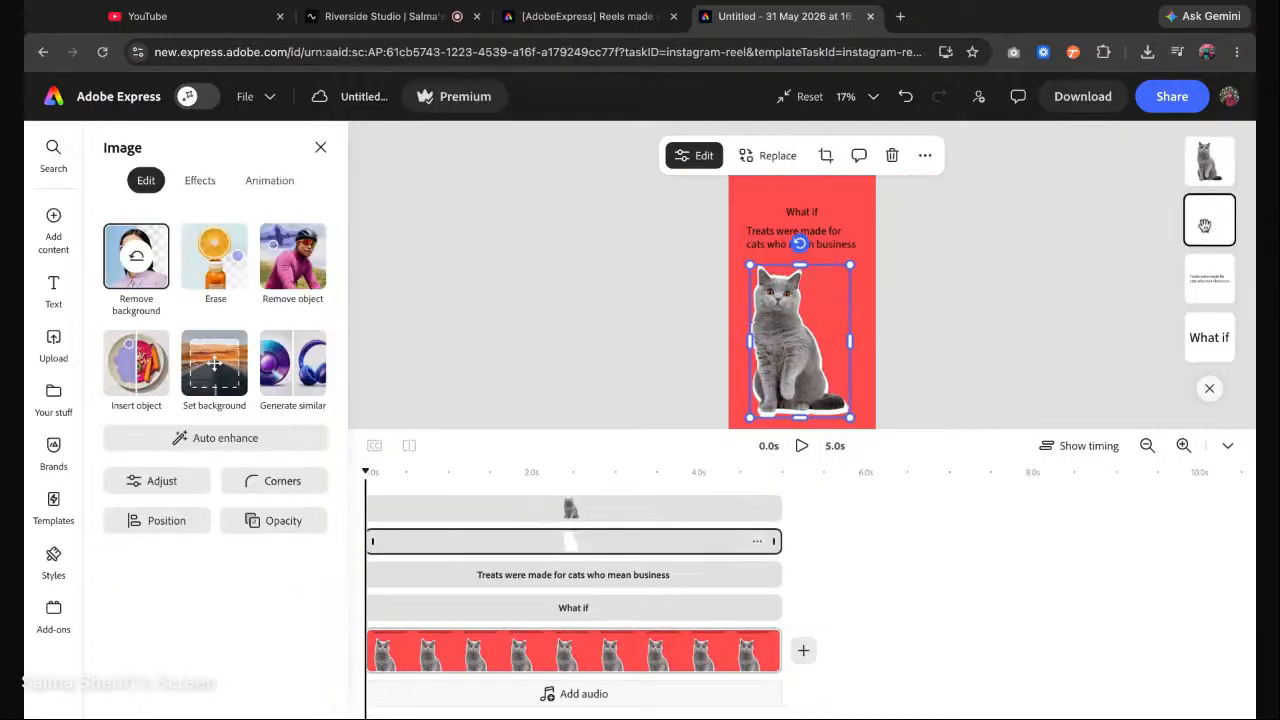
{"action": "left_click_drag", "start_coordinate": [1205, 225], "coordinate": [1209, 165]}
{"action": "mouse_move", "coordinate": [1212, 231]}
{"action": "left_mouse_down"}
{"action": "mouse_move", "coordinate": [1210, 172]}
{"action": "mouse_move", "coordinate": [1209, 222]}
{"action": "left_mouse_up"}
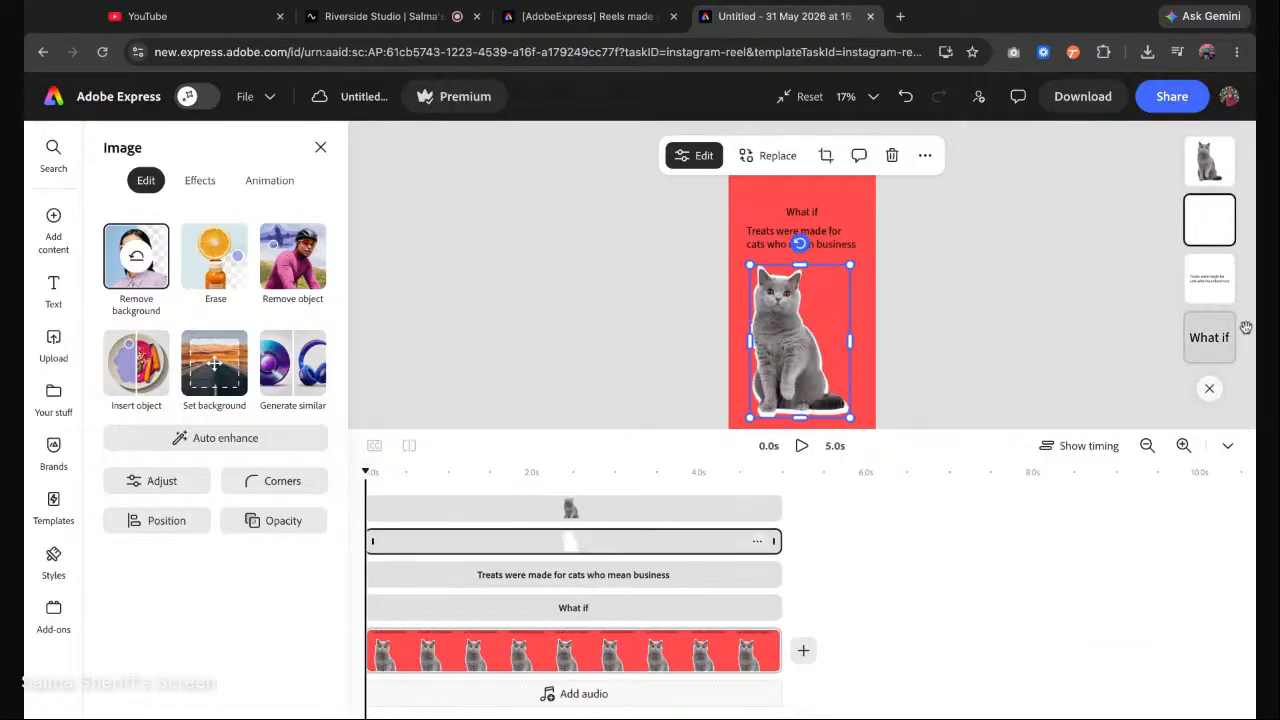
Group the grey cat cutout with the white silhouette behind it.
{"action": "left_click", "coordinate": [879, 352]}
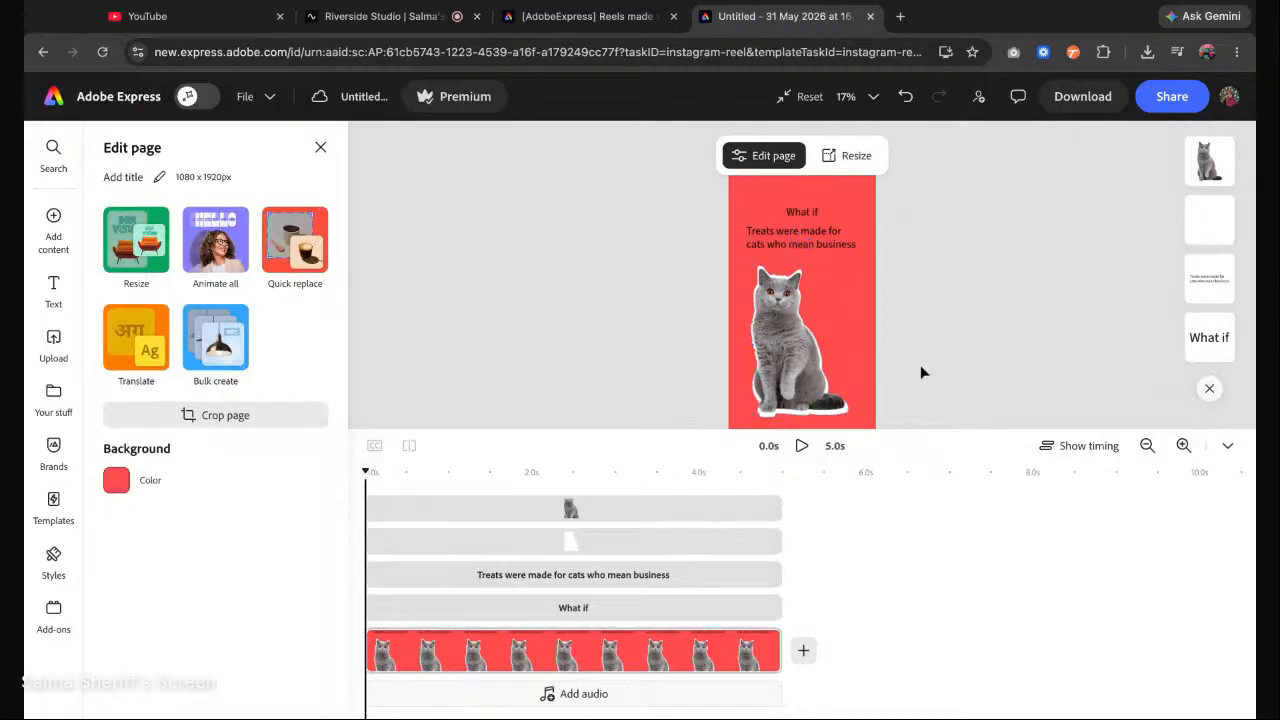
{"action": "left_click_drag", "start_coordinate": [921, 372], "coordinate": [748, 302]}
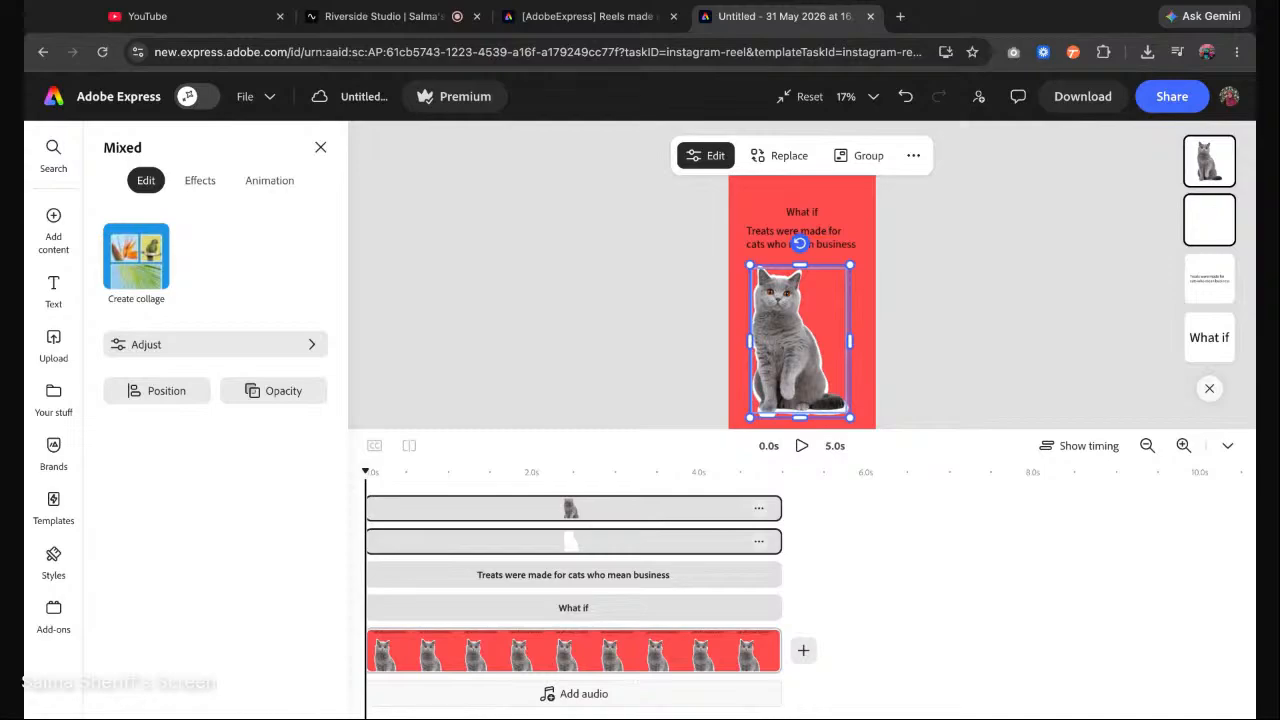
{"action": "left_click", "coordinate": [879, 157]}
{"action": "left_click", "coordinate": [896, 393]}
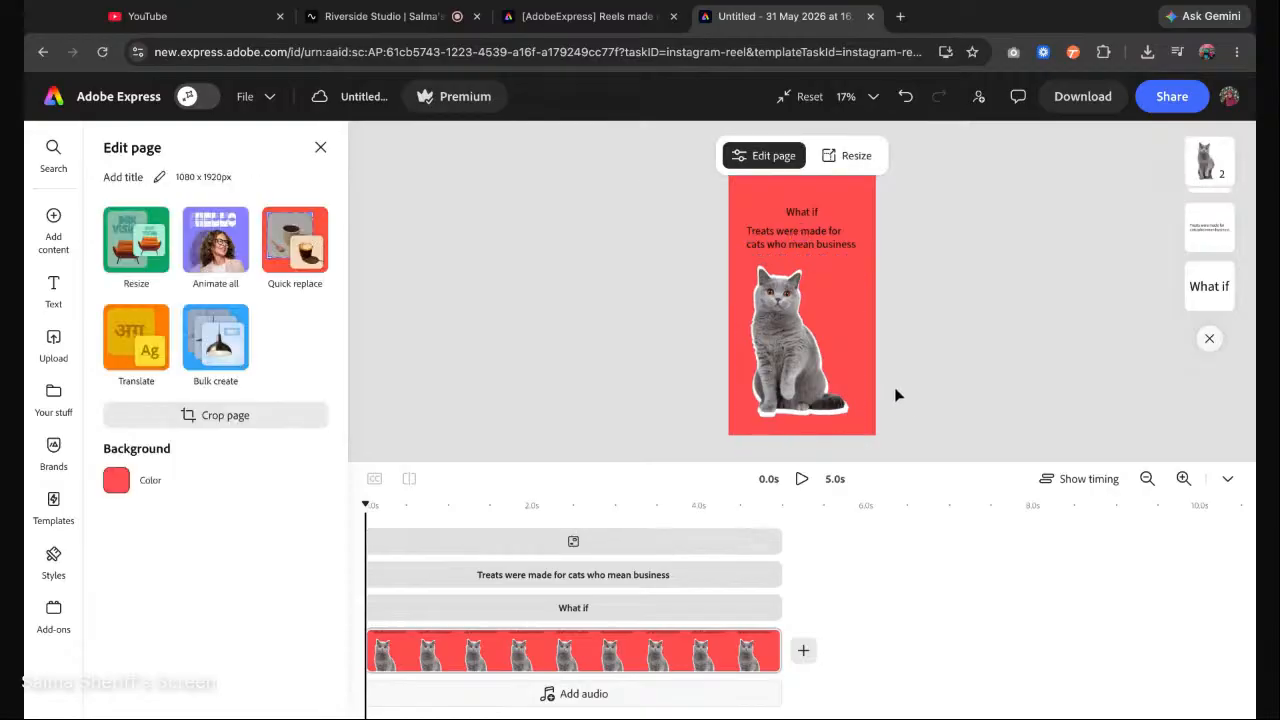
Enlarge the grouped cat and position it below the headline so its lower body runs off the page's bottom edge.
{"action": "left_click", "coordinate": [864, 306]}
{"action": "left_click_drag", "start_coordinate": [860, 428], "coordinate": [902, 456]}
{"action": "left_click", "coordinate": [956, 315]}
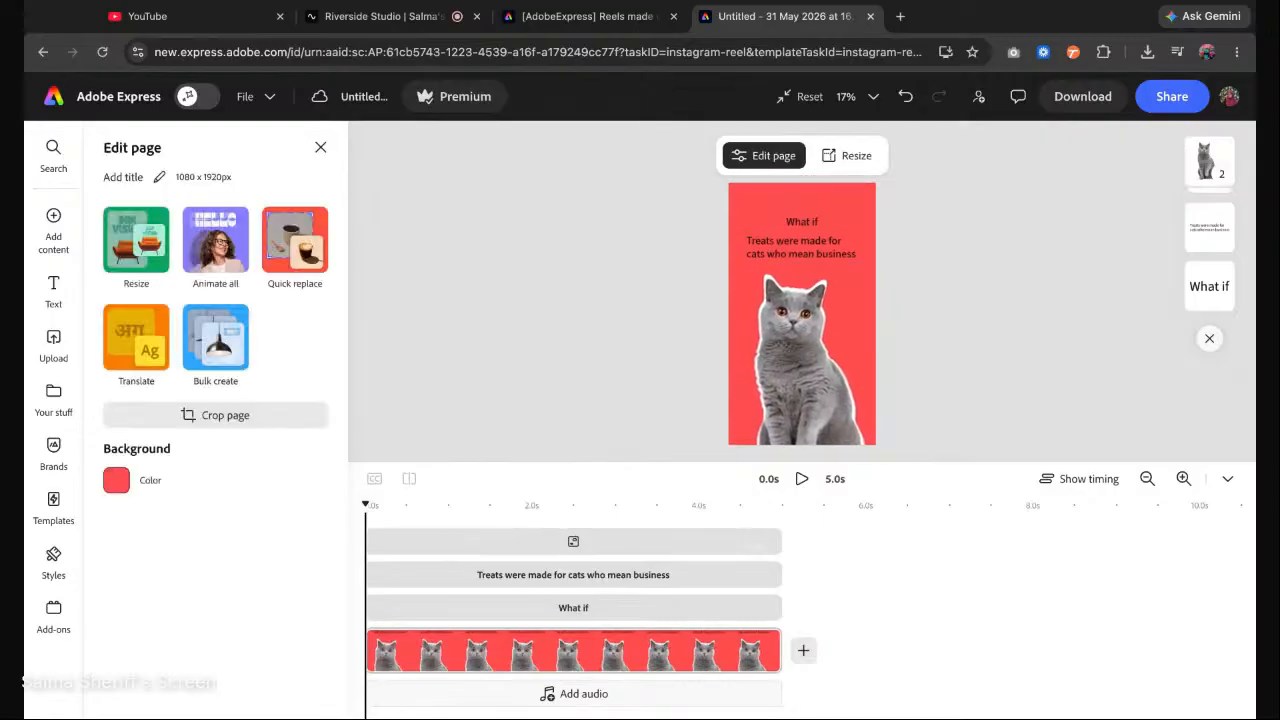
{"action": "left_click", "coordinate": [790, 355]}
{"action": "left_click", "coordinate": [909, 316]}
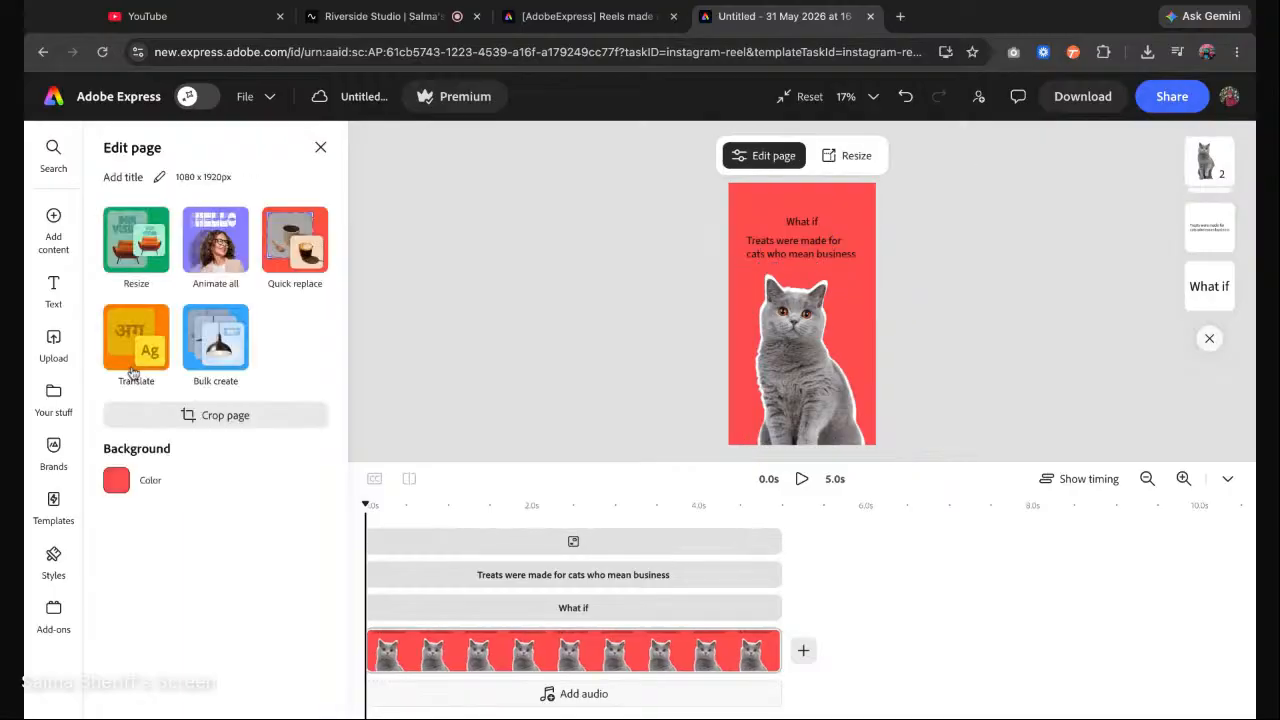
{"action": "left_click", "coordinate": [750, 282]}
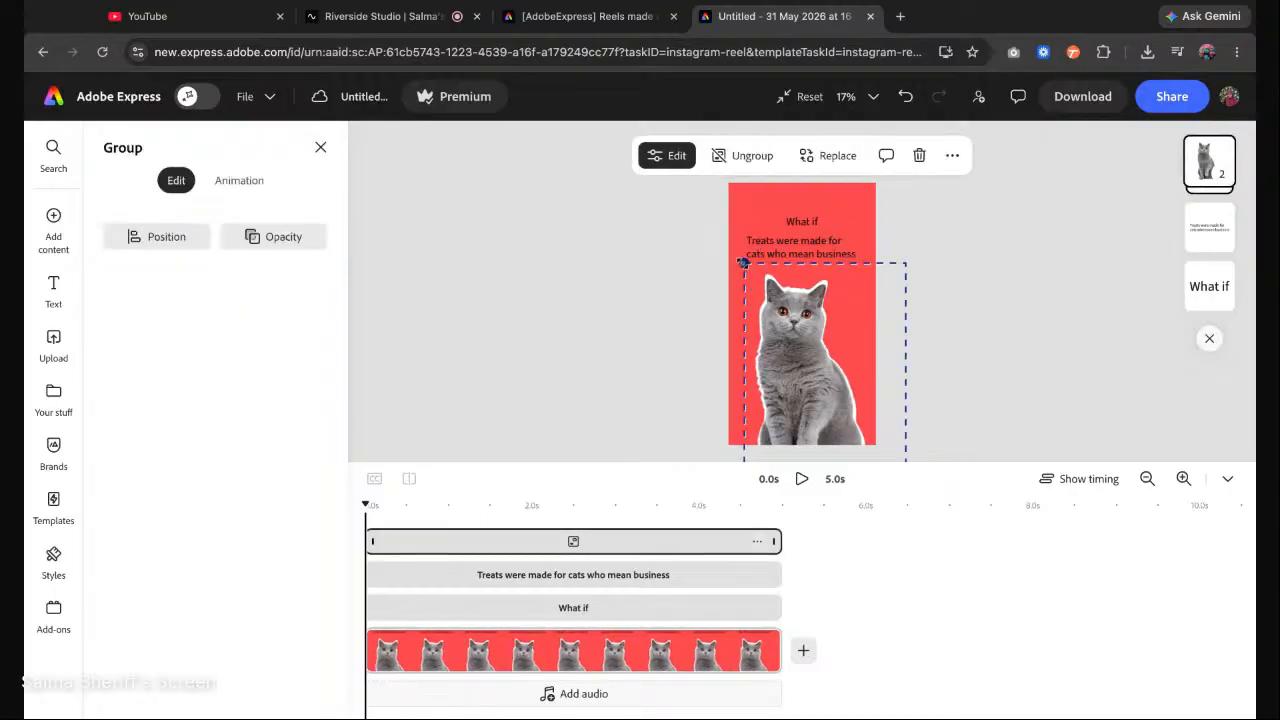
{"action": "left_click", "coordinate": [1050, 303]}
Search the stock photos for "sunglass".
{"action": "left_click", "coordinate": [53, 222]}
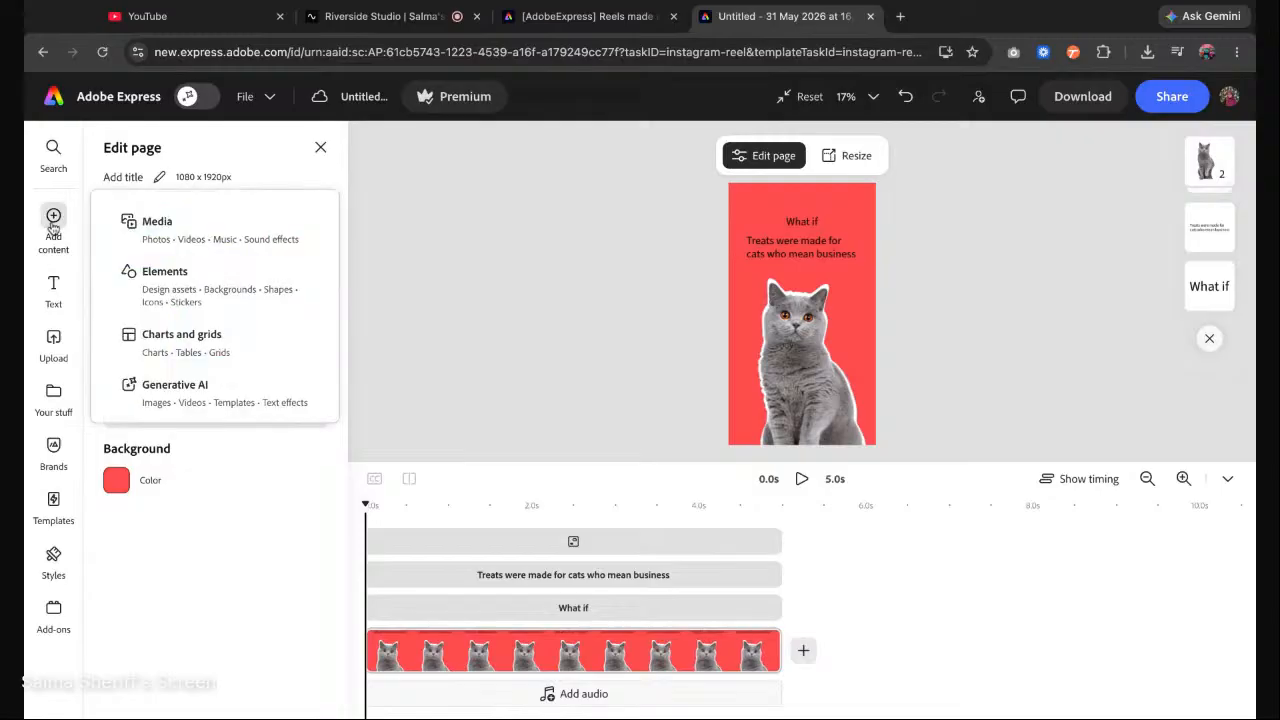
{"action": "left_click", "coordinate": [167, 239]}
{"action": "left_click", "coordinate": [160, 306]}
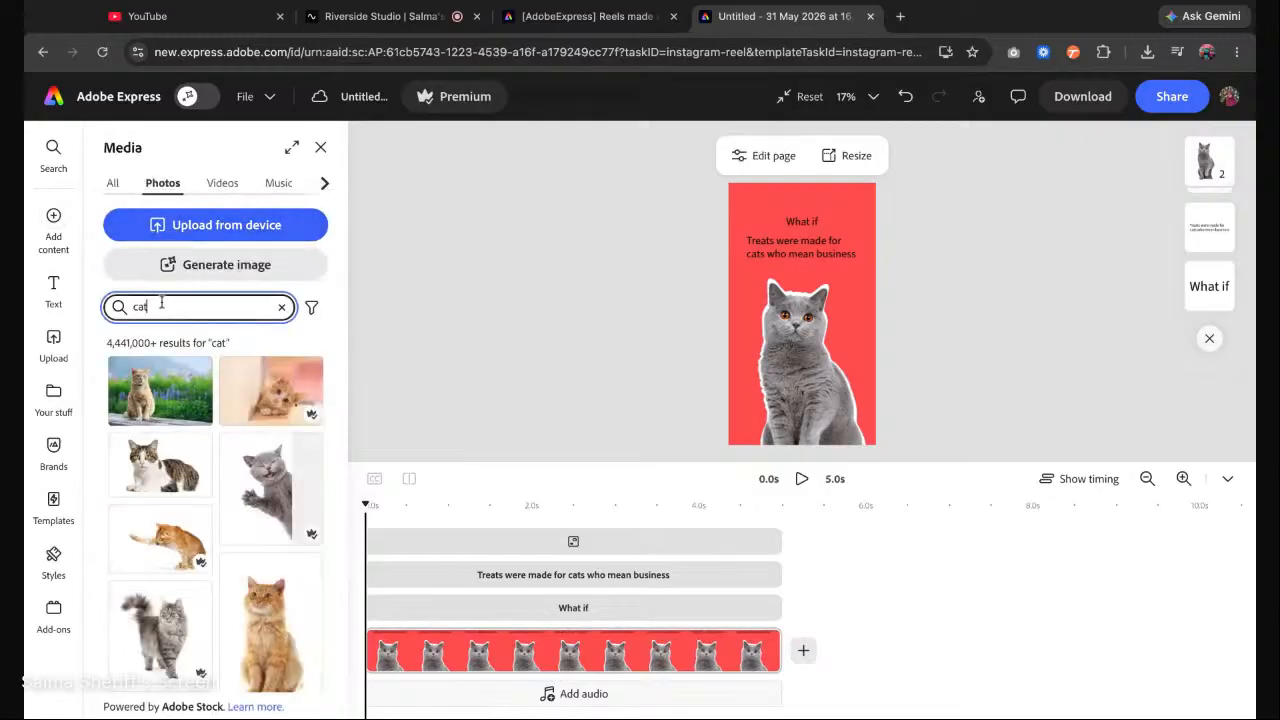
{"action": "type", "text": "sunglas"}
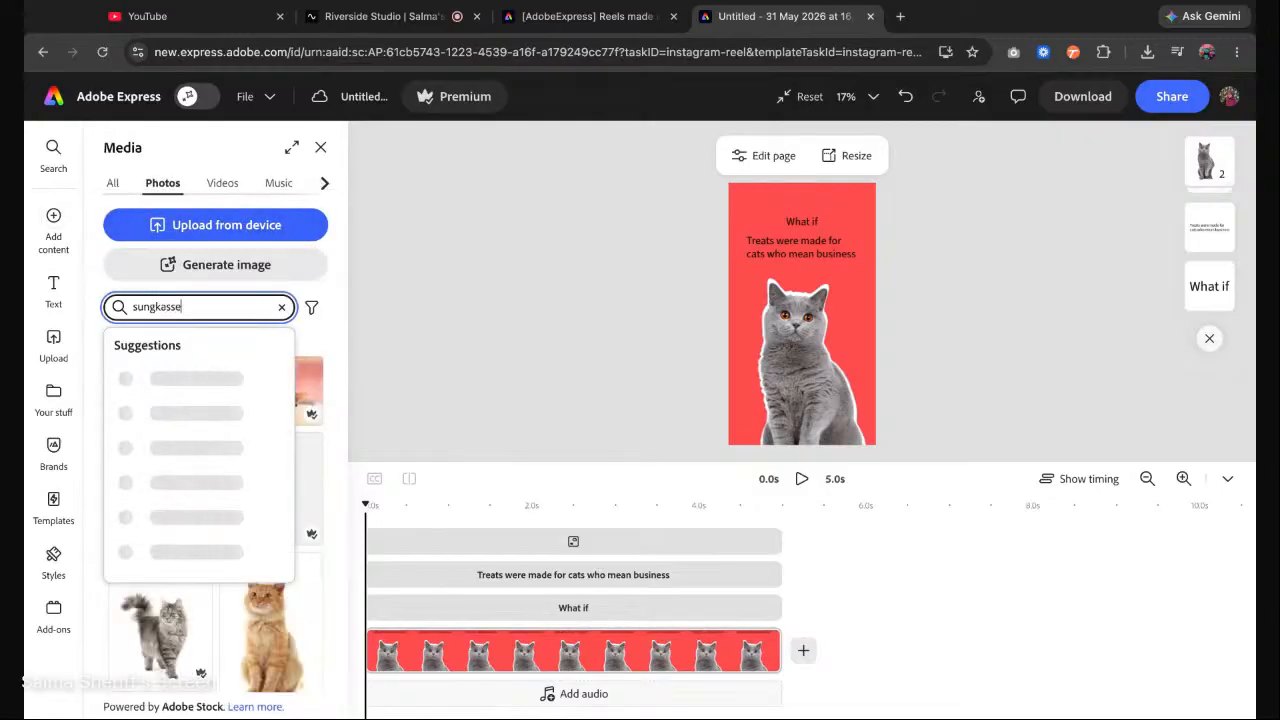
{"action": "type", "text": "s"}
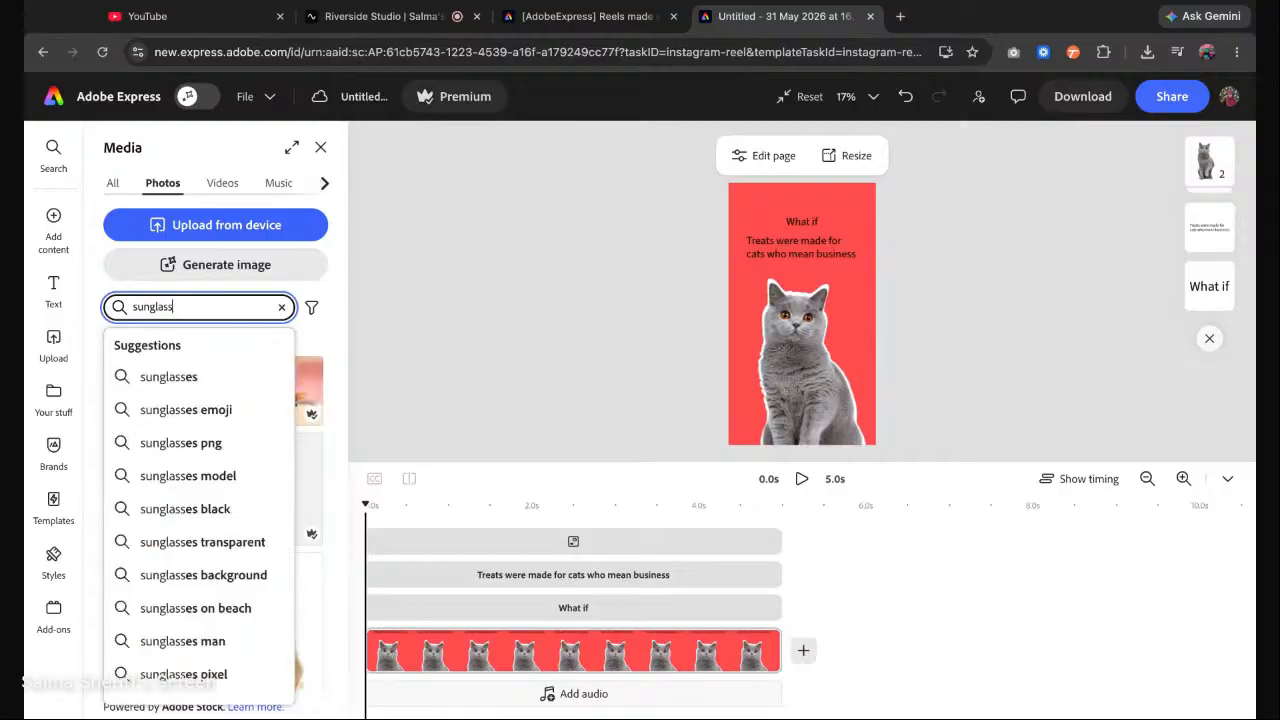
{"action": "key", "text": "Return"}
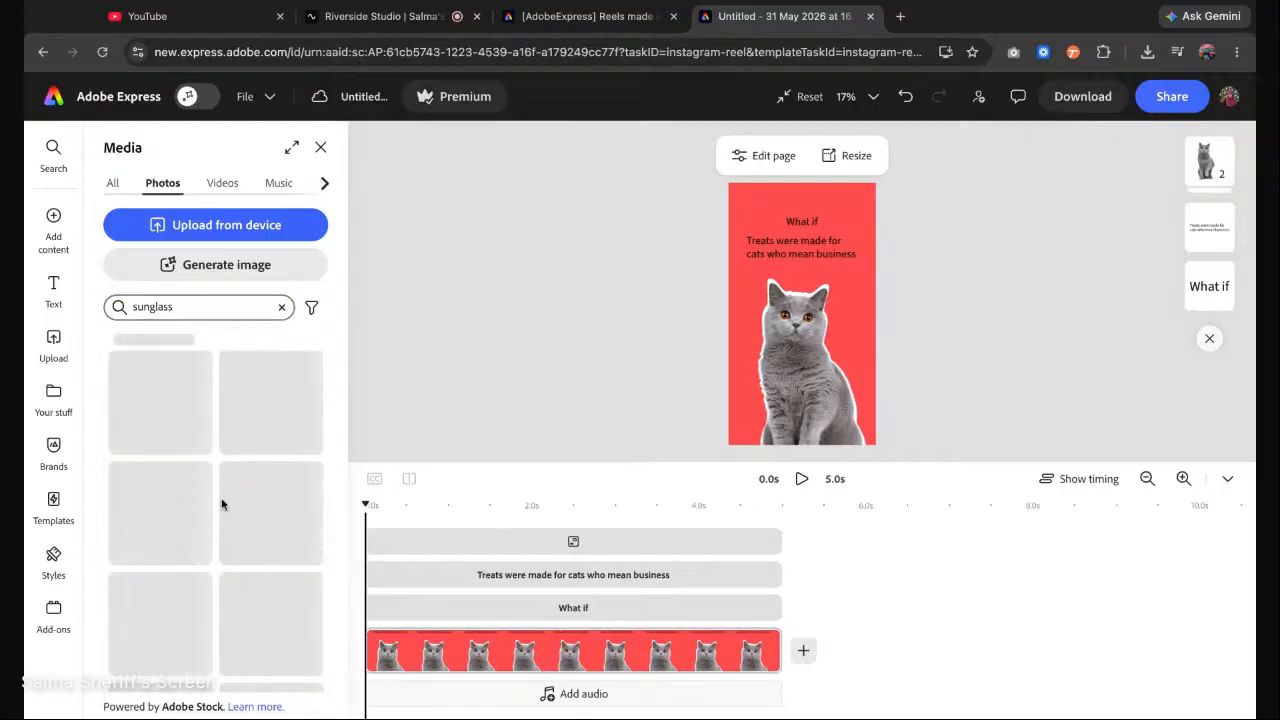
Add the red-framed sunglasses photo as a layer on the canvas.
{"action": "scroll", "coordinate": [221, 497], "scroll_direction": "down", "scroll_amount": 5}
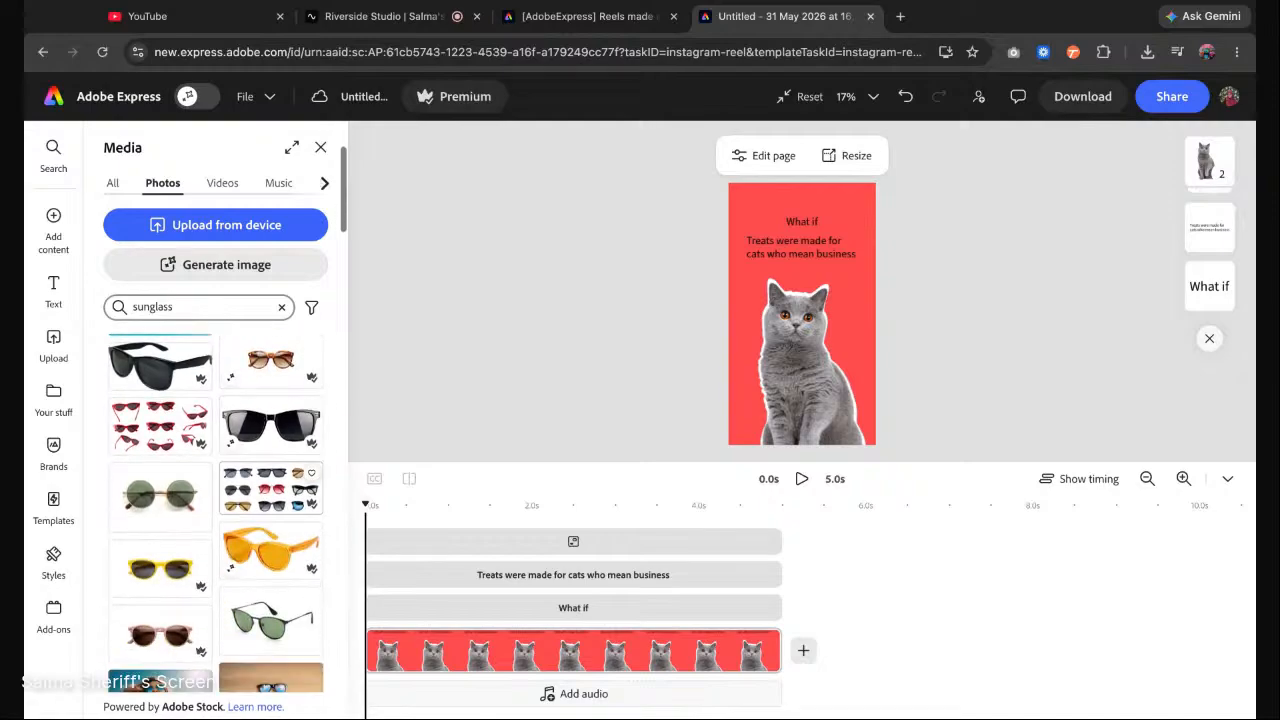
{"action": "scroll", "coordinate": [184, 481], "scroll_direction": "down", "scroll_amount": 5}
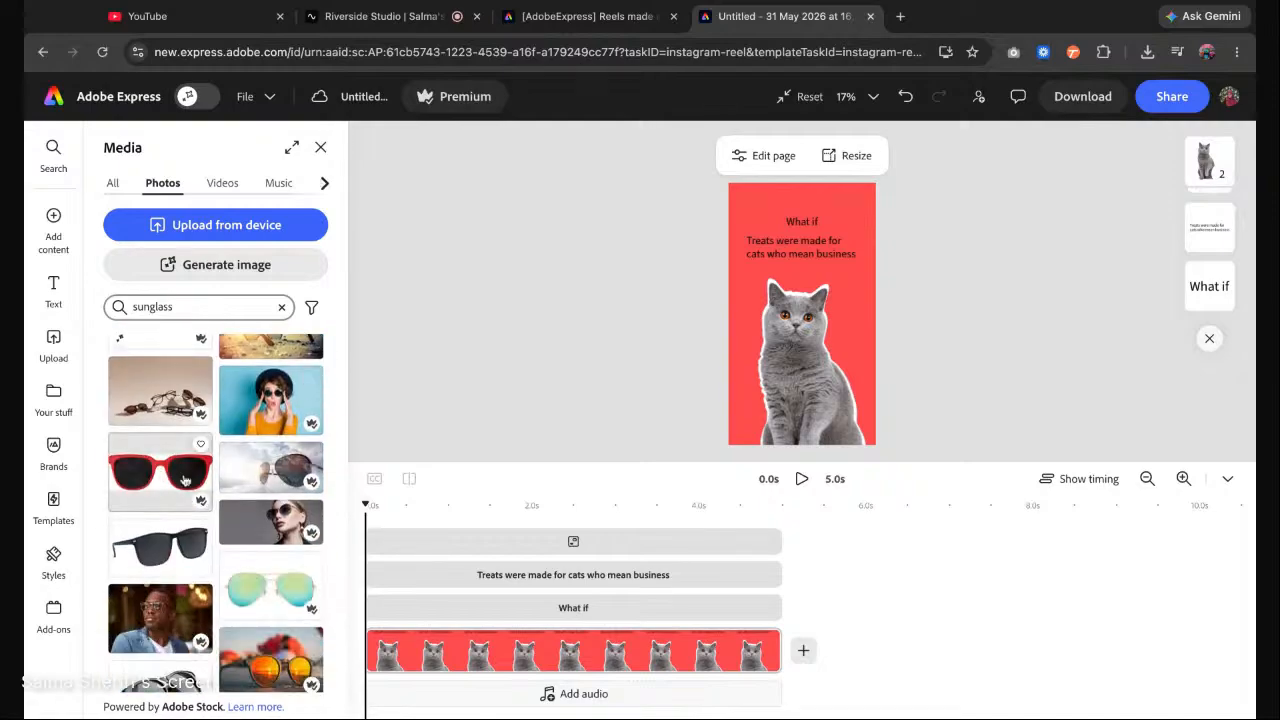
{"action": "scroll", "coordinate": [152, 479], "scroll_direction": "down", "scroll_amount": 3}
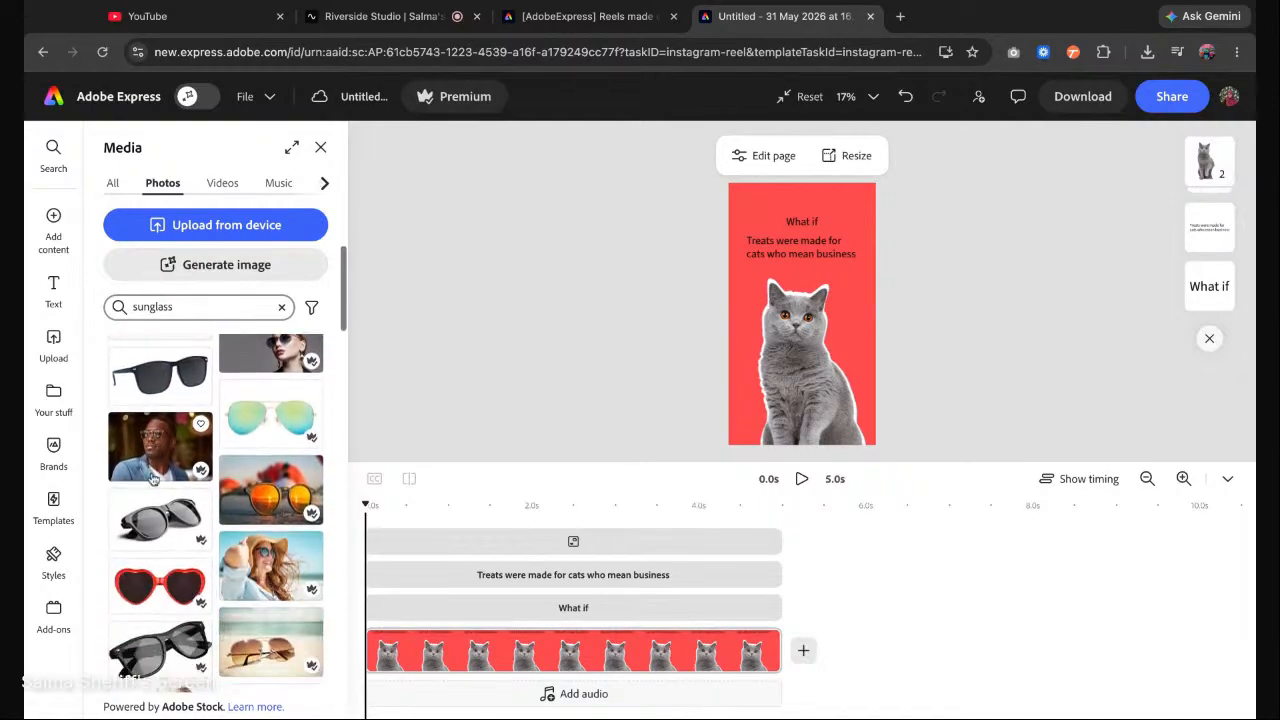
{"action": "left_click", "coordinate": [152, 479]}
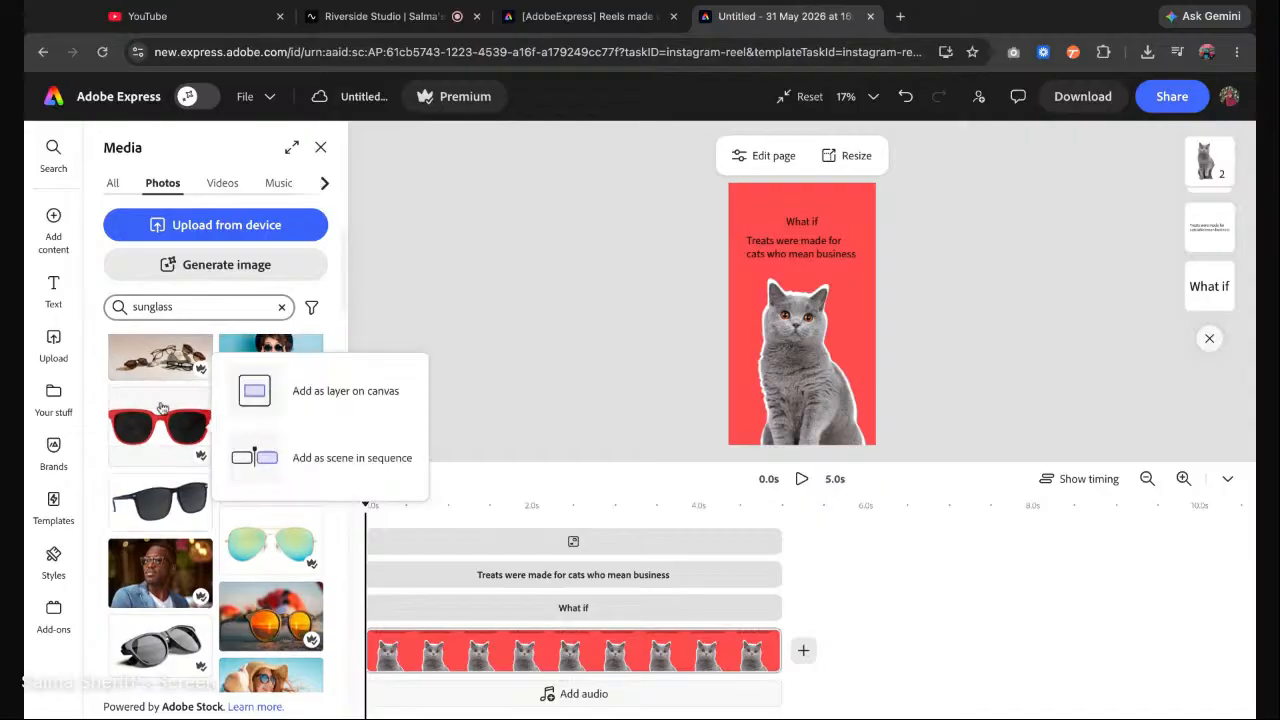
{"action": "left_click", "coordinate": [313, 410]}
Remove the red sunglasses' background and try them at a smaller size on the cat's face.
{"action": "mouse_move", "coordinate": [826, 303]}
{"action": "left_mouse_down"}
{"action": "mouse_move", "coordinate": [849, 298]}
{"action": "mouse_move", "coordinate": [822, 326]}
{"action": "left_mouse_up"}
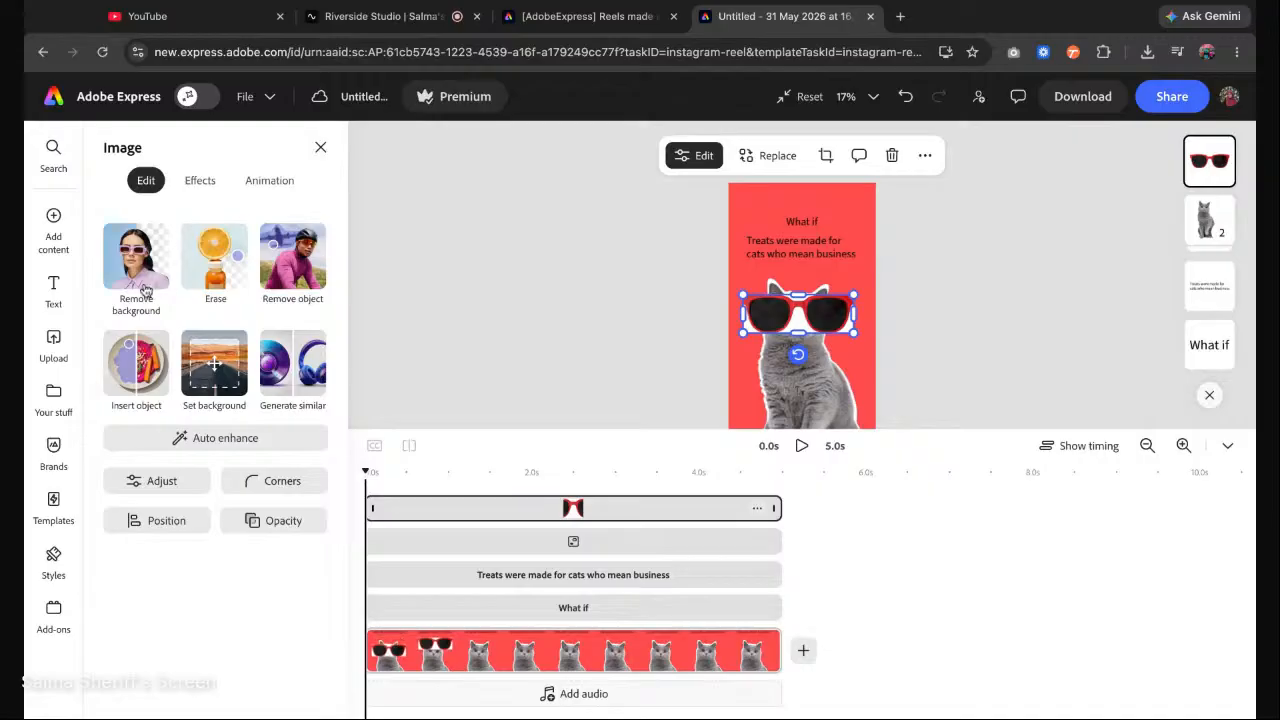
{"action": "left_click", "coordinate": [145, 289]}
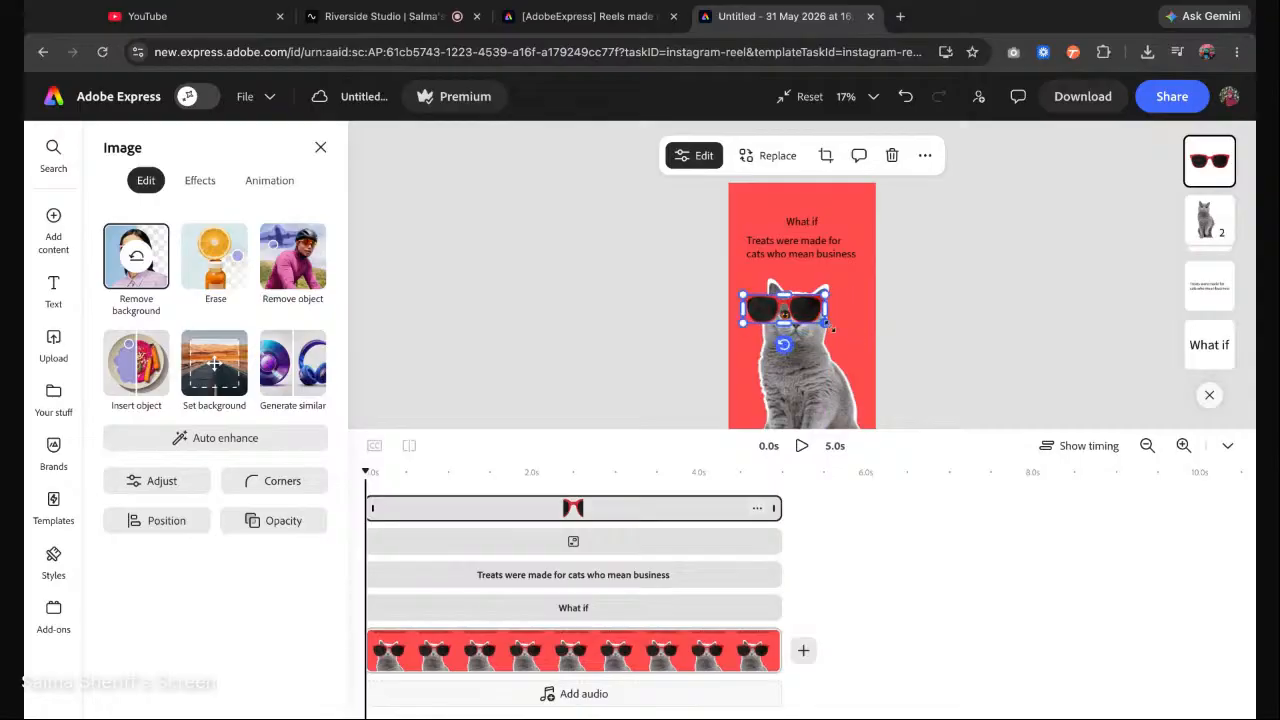
{"action": "left_click_drag", "start_coordinate": [758, 312], "coordinate": [792, 316]}
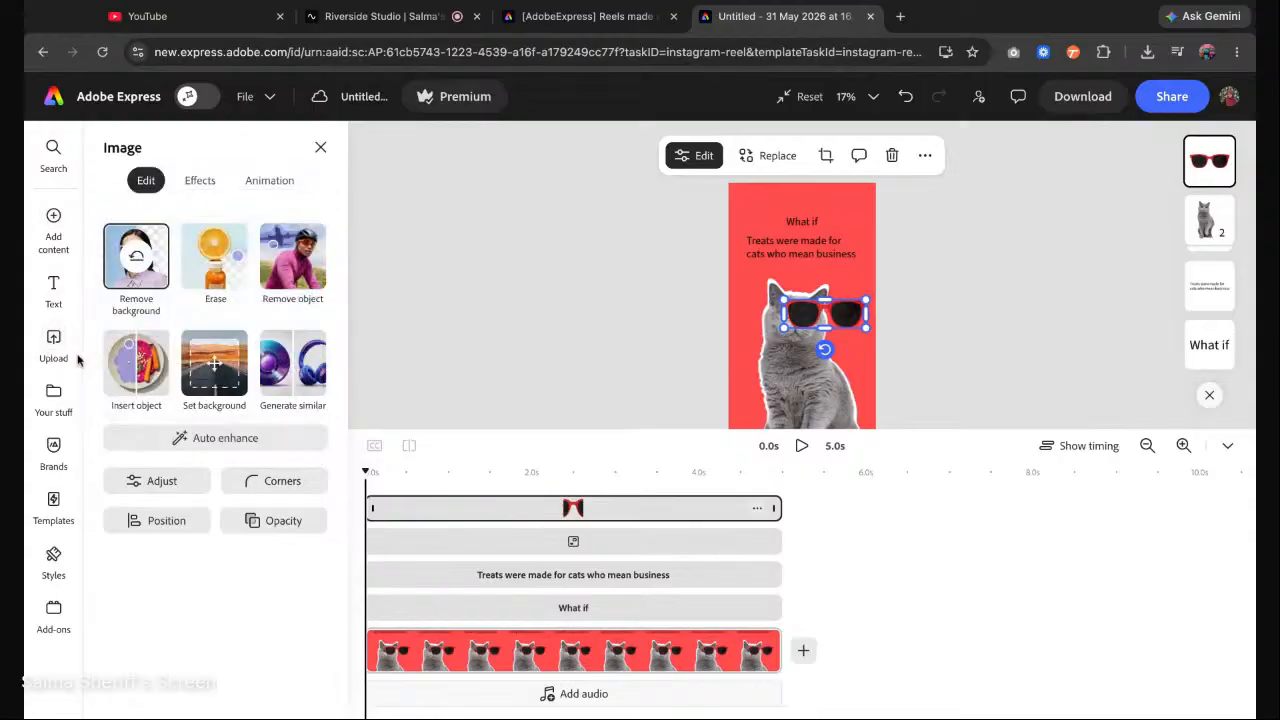
Add the yellow-framed sunglasses photo from the "sunglass" results as a layer on the canvas.
{"action": "mouse_move", "coordinate": [62, 250]}
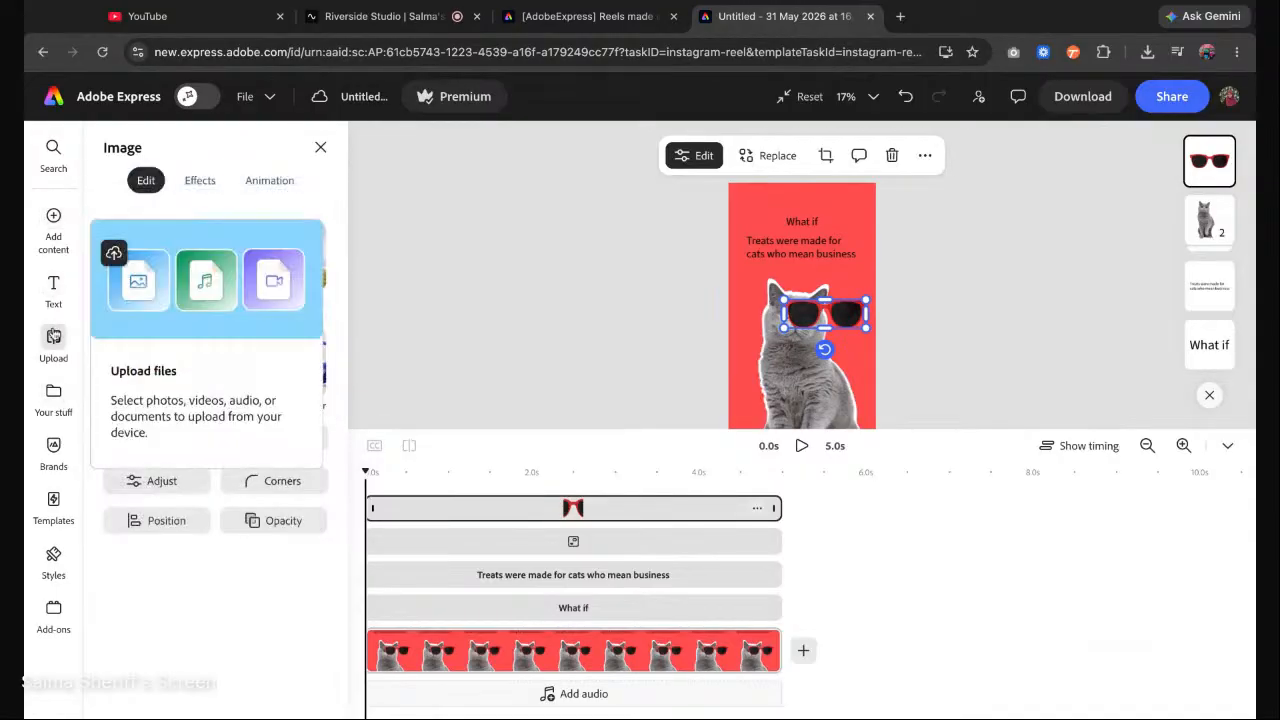
{"action": "left_click", "coordinate": [189, 220]}
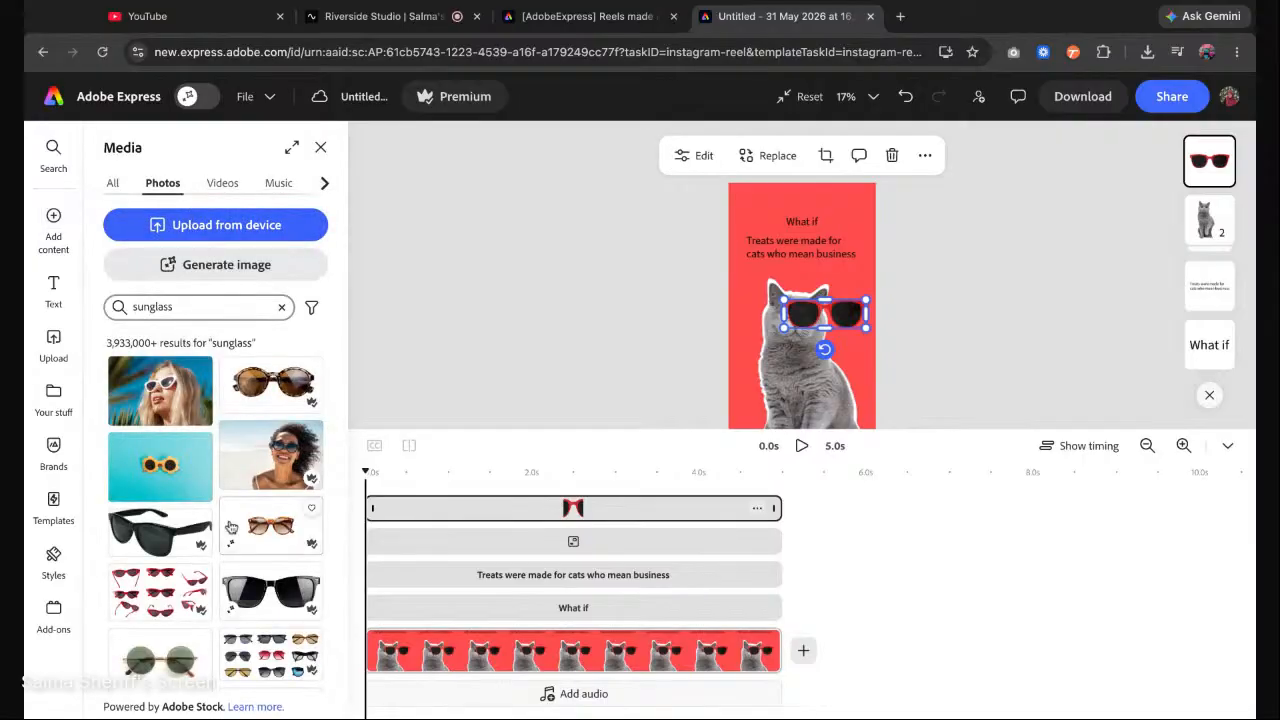
{"action": "scroll", "coordinate": [230, 527], "scroll_direction": "down", "scroll_amount": 10}
{"action": "scroll", "coordinate": [231, 527], "scroll_direction": "down", "scroll_amount": 10}
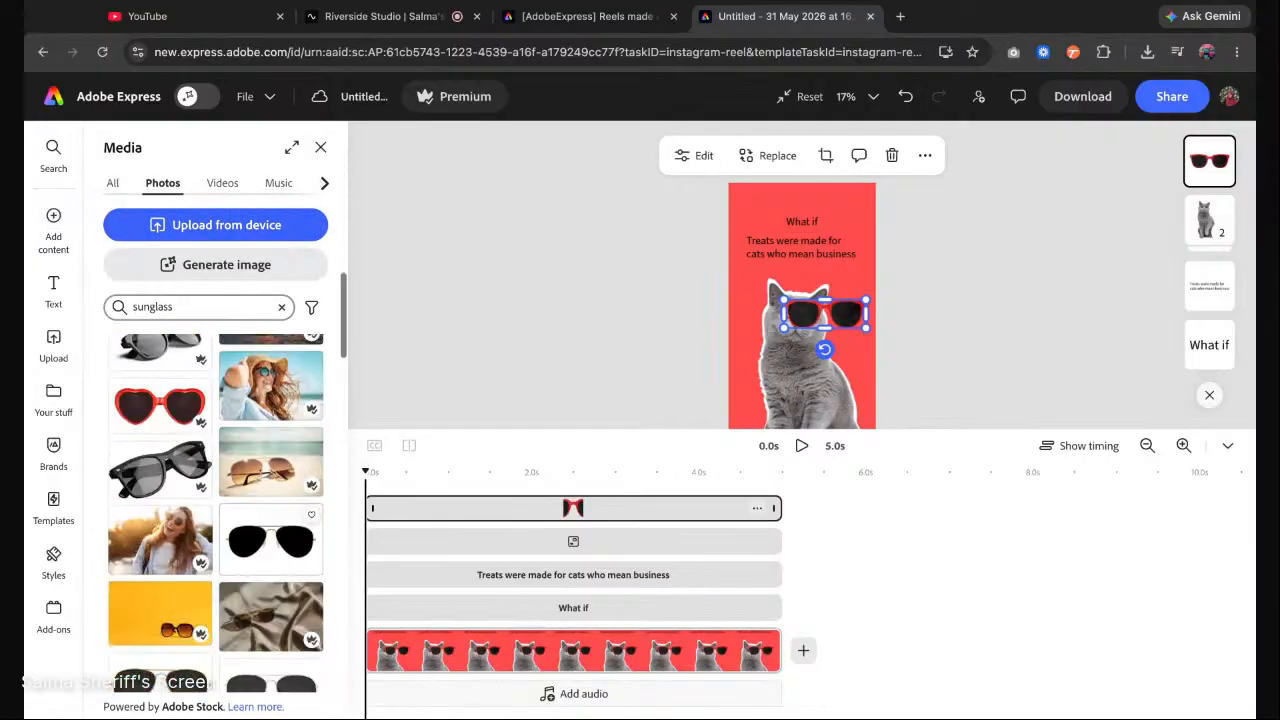
{"action": "left_click", "coordinate": [263, 440]}
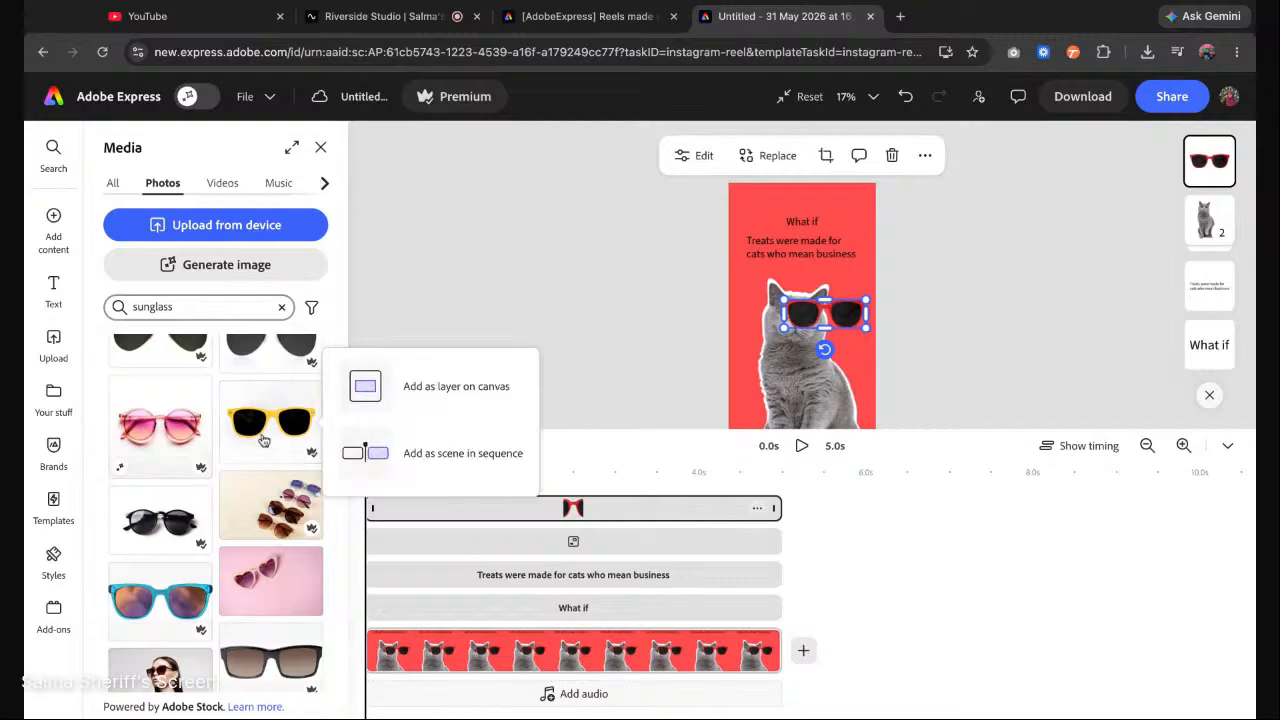
{"action": "left_click", "coordinate": [436, 392]}
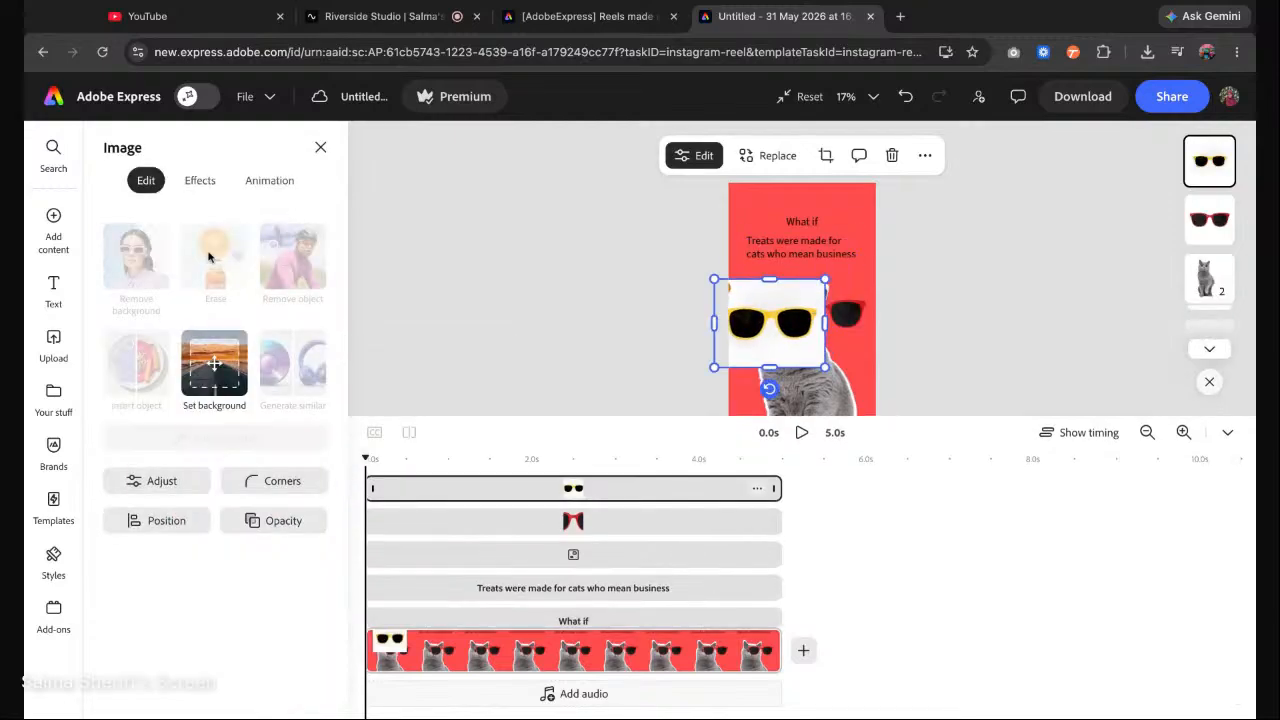
Delete the red sunglasses from the page and remove the background of the yellow sunglasses photo.
{"action": "left_click", "coordinate": [845, 316]}
{"action": "key", "text": "Delete"}
{"action": "left_click", "coordinate": [776, 330]}
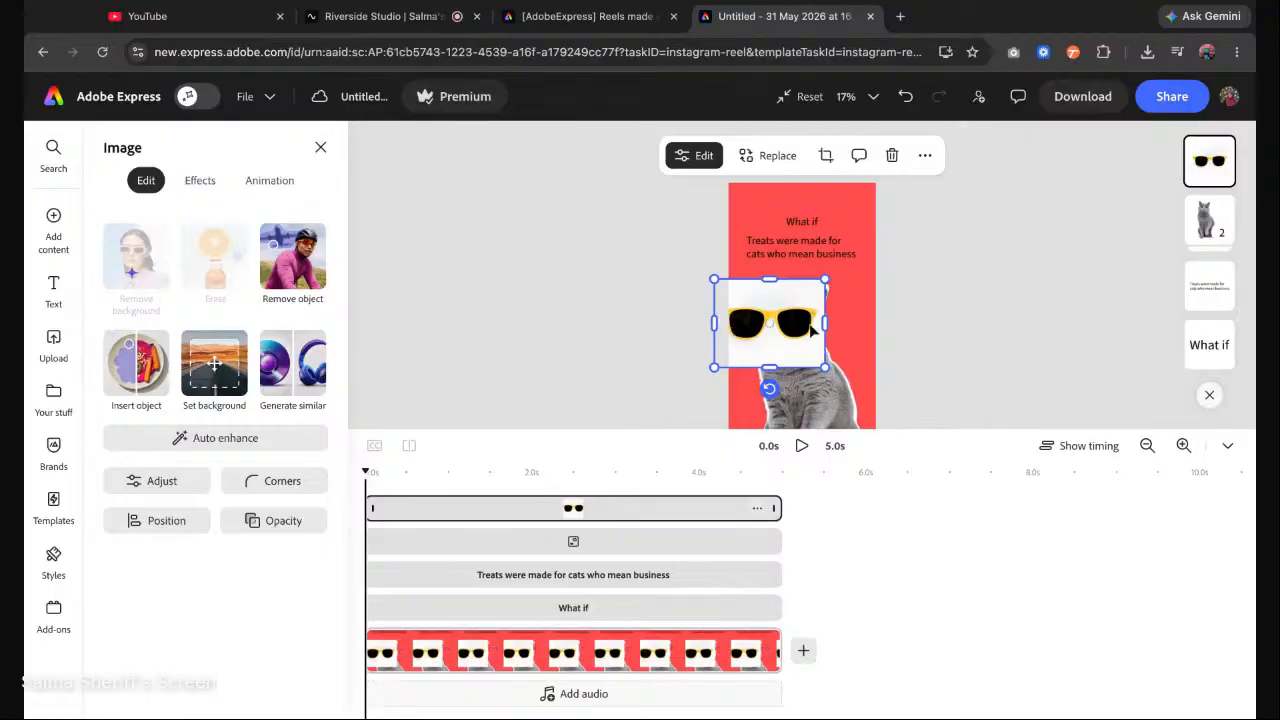
Move the yellow sunglasses onto the cat's face and shrink them to about the width of its head.
{"action": "left_click_drag", "start_coordinate": [779, 335], "coordinate": [801, 333]}
{"action": "scroll", "coordinate": [801, 333], "scroll_direction": "up", "scroll_amount": 5}
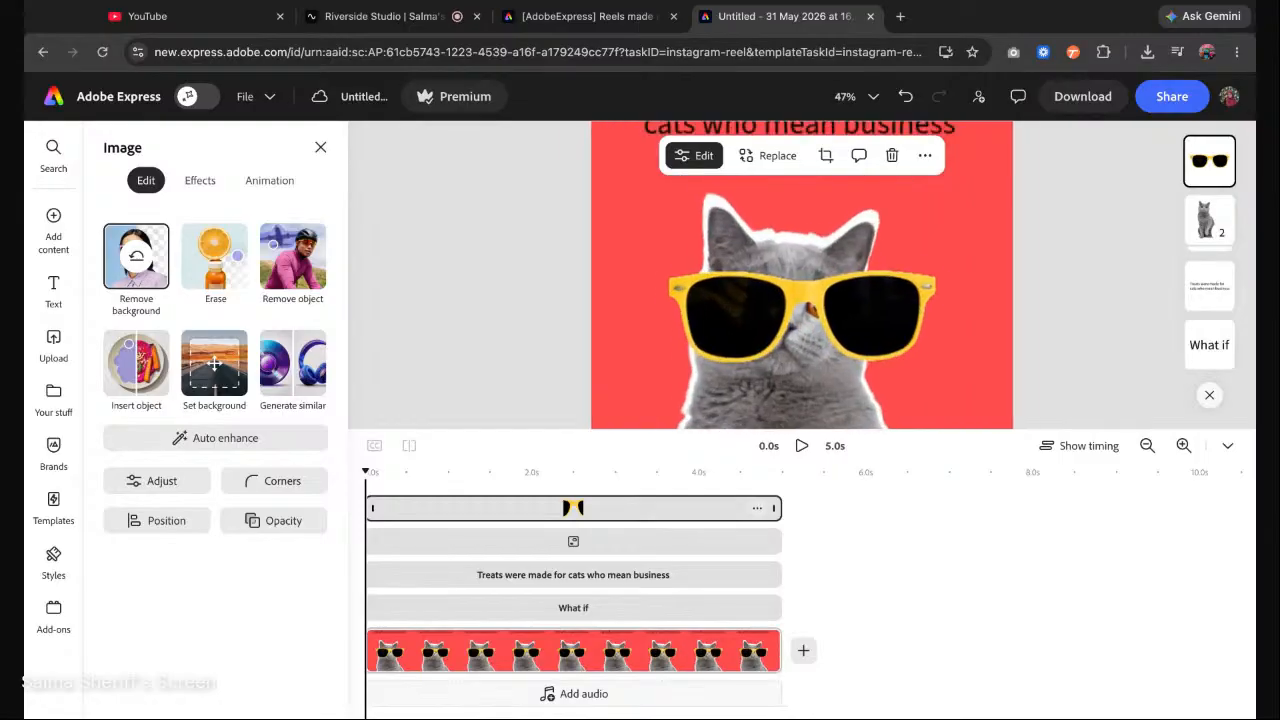
{"action": "left_click_drag", "start_coordinate": [951, 367], "coordinate": [875, 341]}
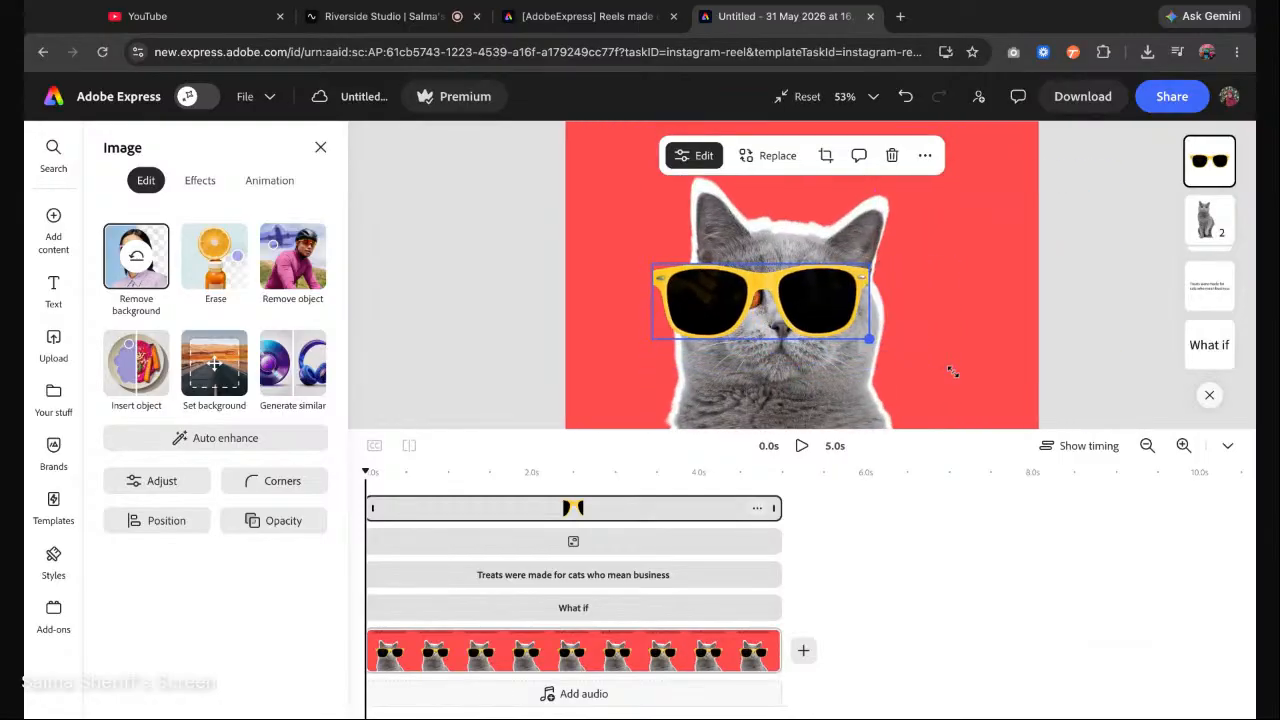
{"action": "mouse_move", "coordinate": [652, 341]}
{"action": "left_mouse_down"}
{"action": "mouse_move", "coordinate": [678, 333]}
{"action": "mouse_move", "coordinate": [651, 342]}
{"action": "left_mouse_up"}
Tilt the yellow sunglasses slightly clockwise and position them squarely over the cat's eyes.
{"action": "left_click_drag", "start_coordinate": [777, 352], "coordinate": [778, 357]}
{"action": "mouse_move", "coordinate": [819, 297]}
{"action": "left_mouse_down"}
{"action": "mouse_move", "coordinate": [817, 351]}
{"action": "mouse_move", "coordinate": [822, 311]}
{"action": "left_mouse_up"}
{"action": "left_click_drag", "start_coordinate": [783, 355], "coordinate": [777, 355]}
{"action": "mouse_move", "coordinate": [826, 318]}
{"action": "left_mouse_down"}
{"action": "mouse_move", "coordinate": [823, 333]}
{"action": "mouse_move", "coordinate": [878, 350]}
{"action": "mouse_move", "coordinate": [835, 306]}
{"action": "left_mouse_up"}
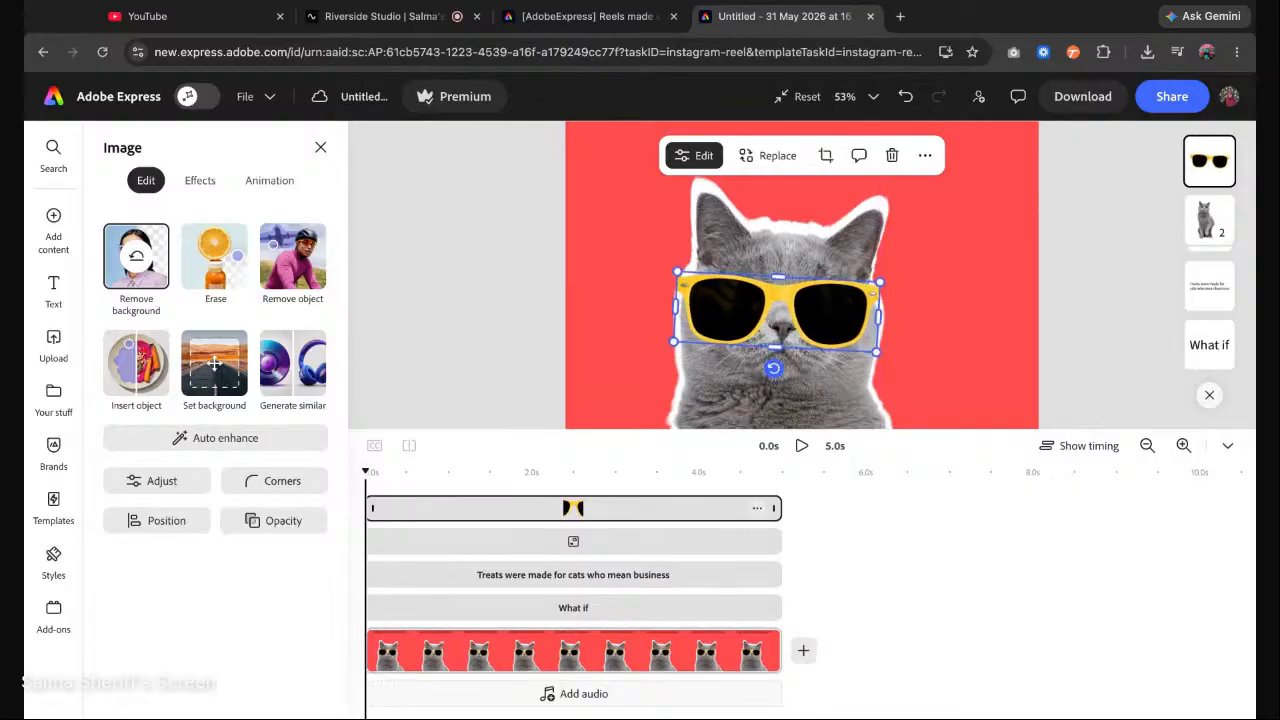
Select the "What if" text and switch the library in its font list from adobe_drive to the SS Brand fonts.
{"action": "left_click", "coordinate": [1110, 318]}
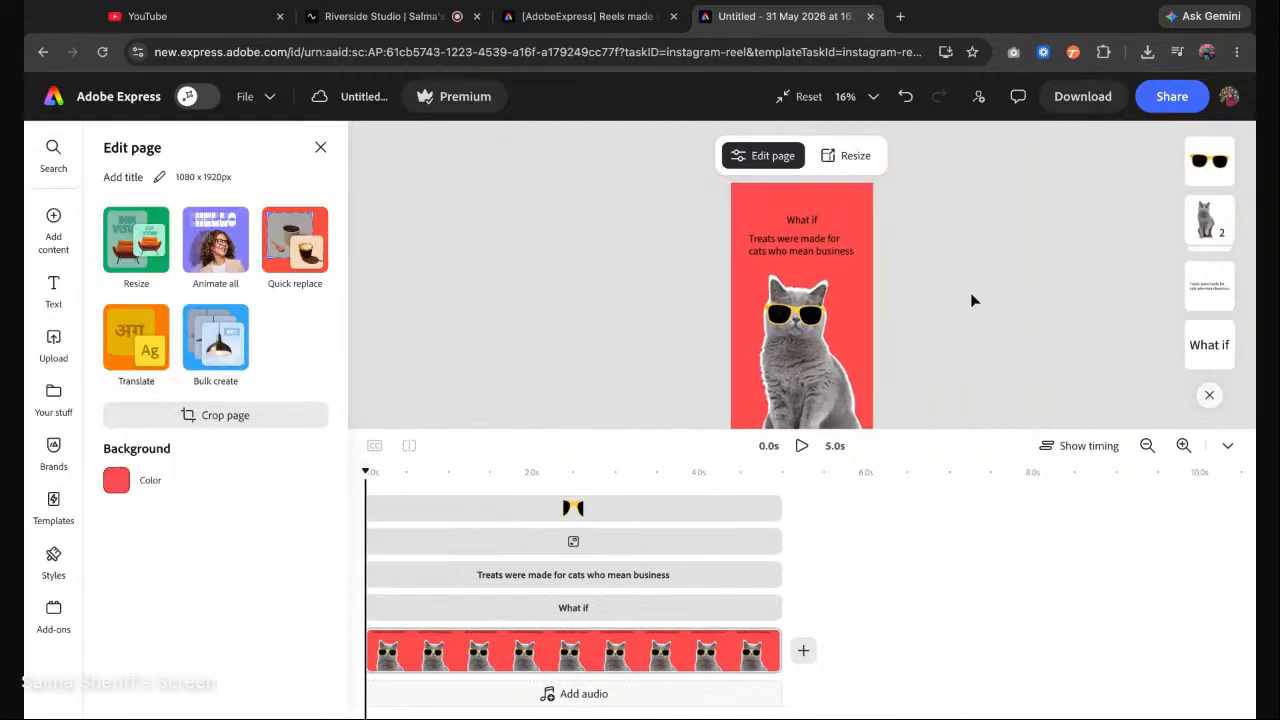
{"action": "left_click", "coordinate": [808, 222]}
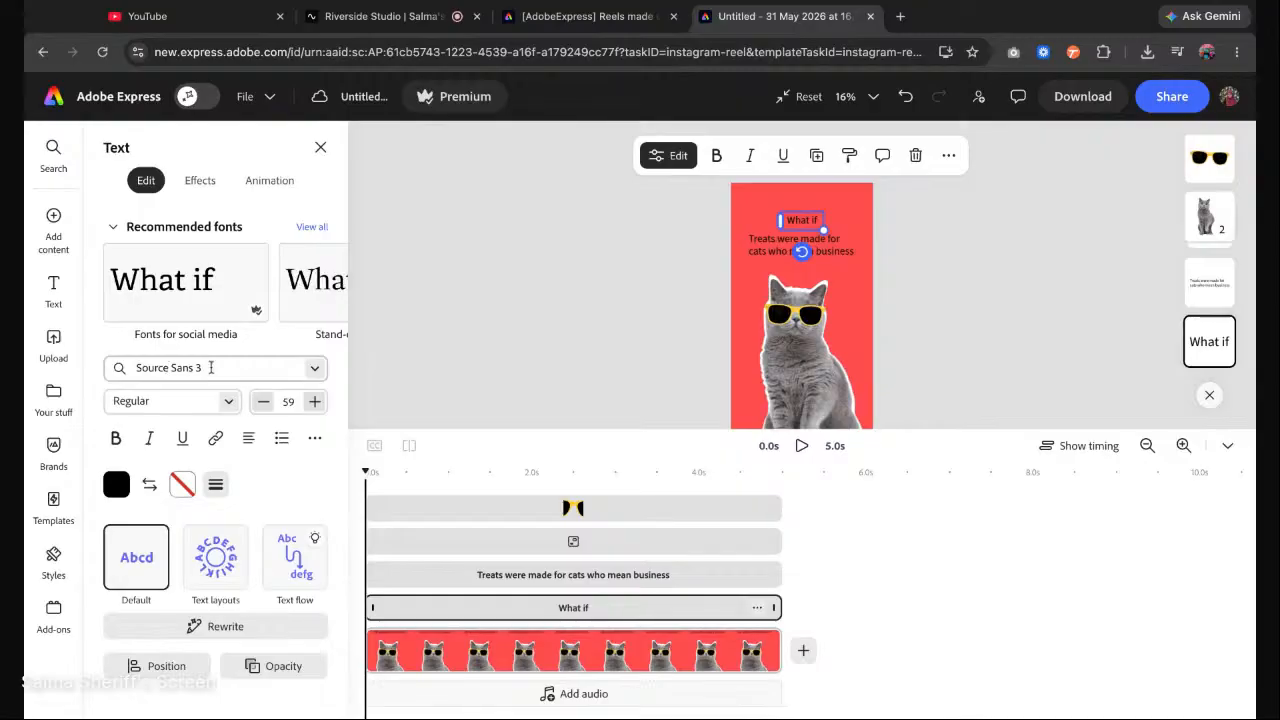
{"action": "left_click", "coordinate": [316, 370]}
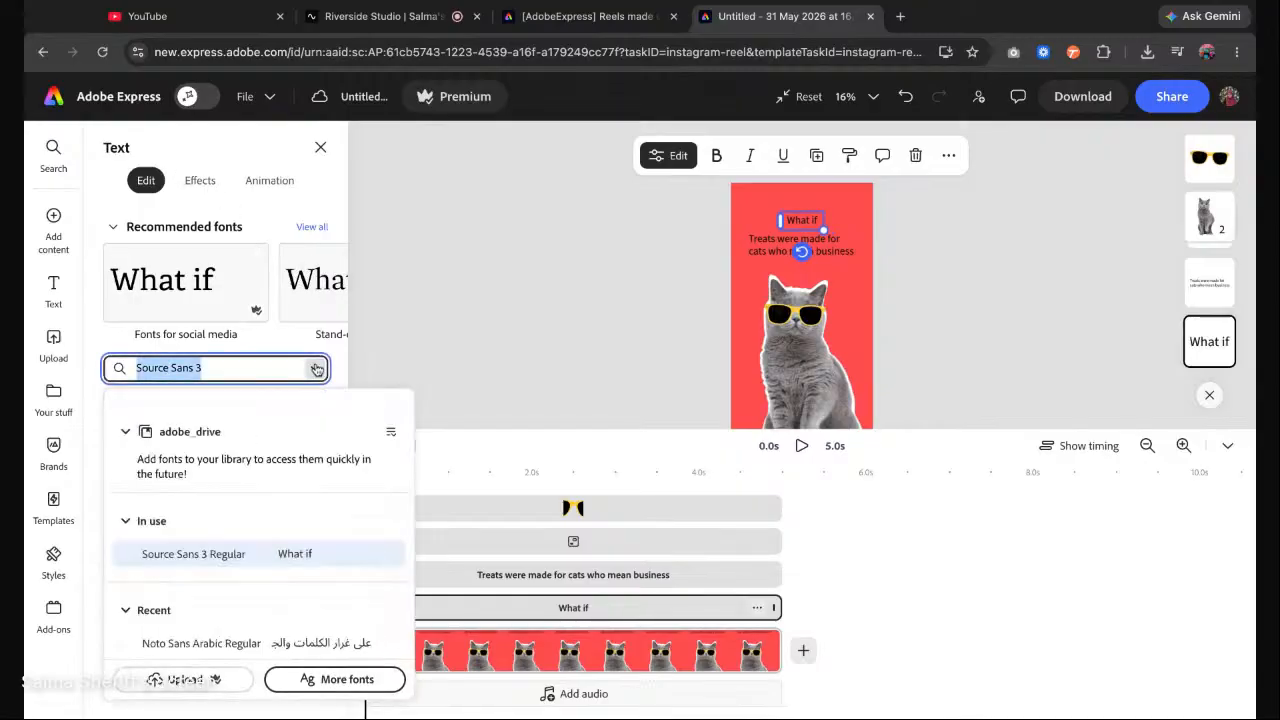
{"action": "left_click", "coordinate": [125, 431]}
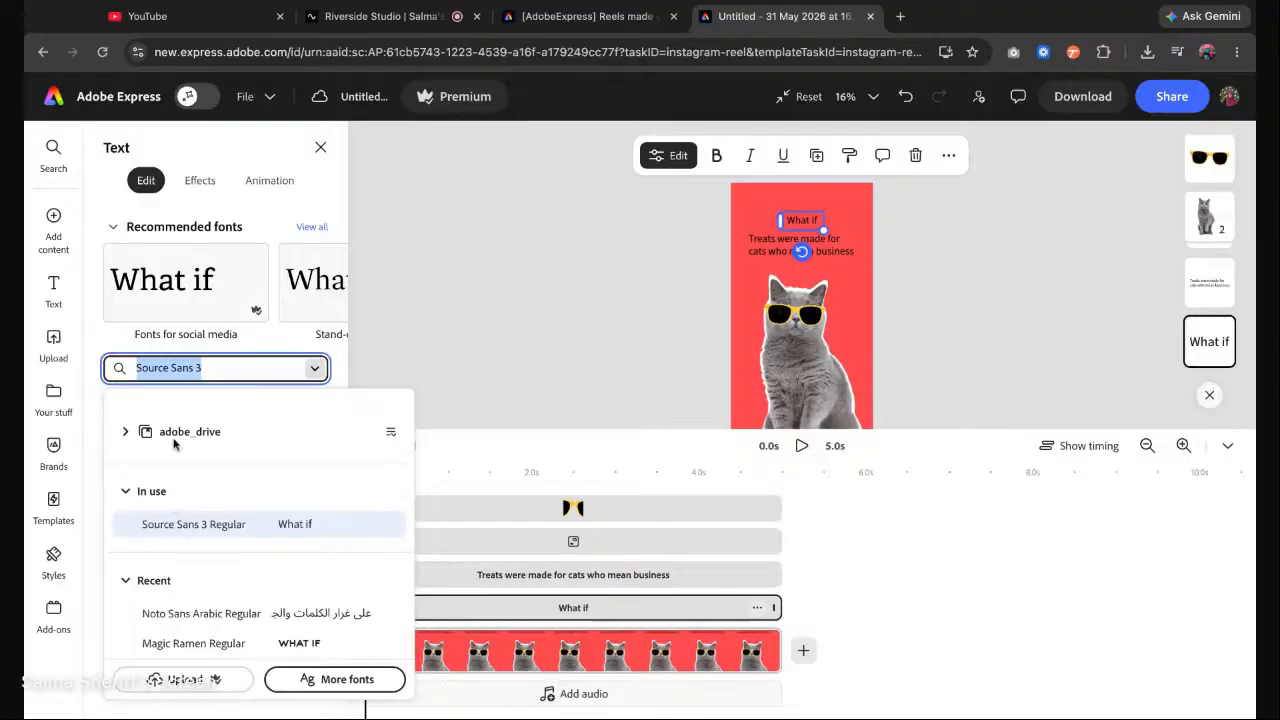
{"action": "left_click", "coordinate": [391, 432]}
{"action": "left_click", "coordinate": [163, 476]}
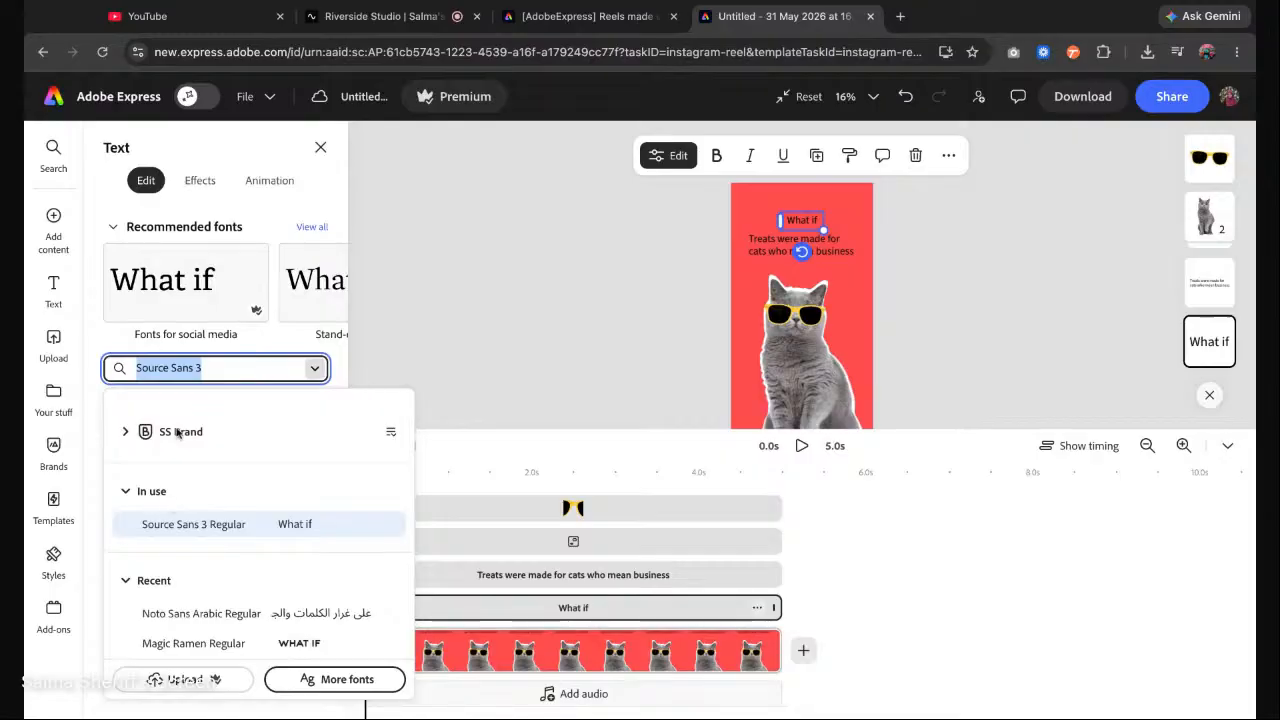
{"action": "left_click", "coordinate": [172, 434]}
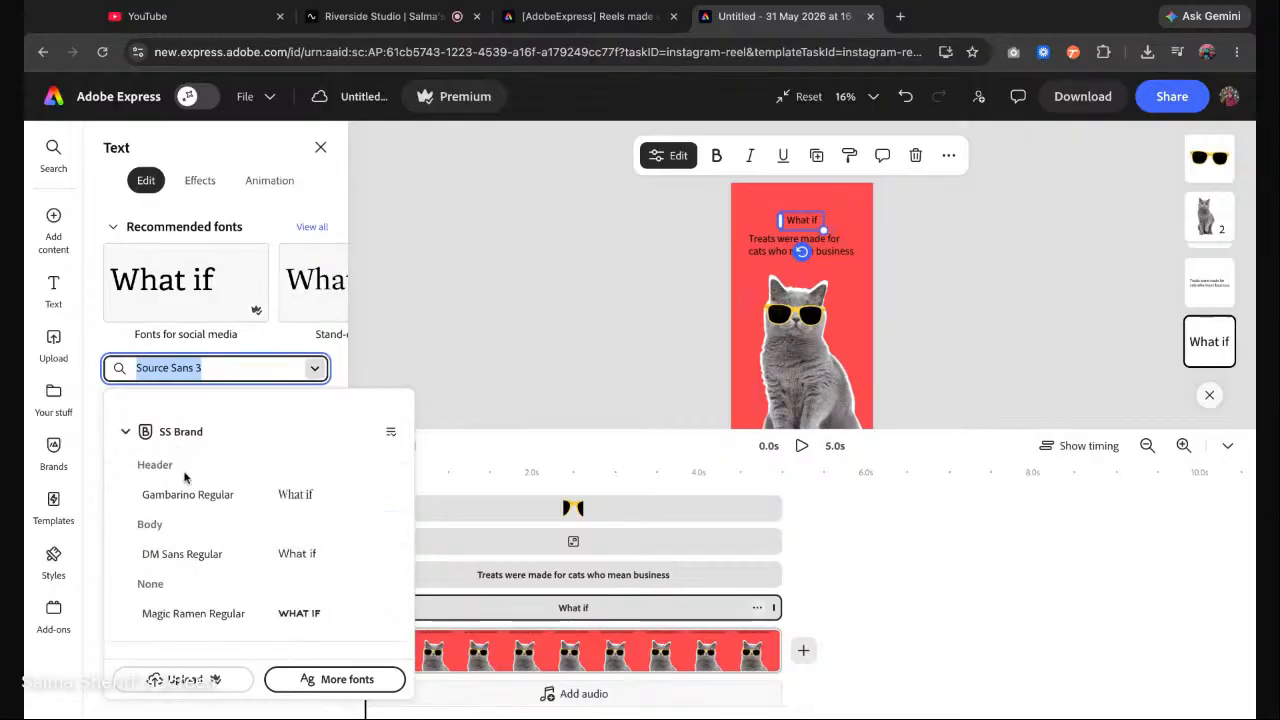
{"action": "left_click", "coordinate": [338, 366]}
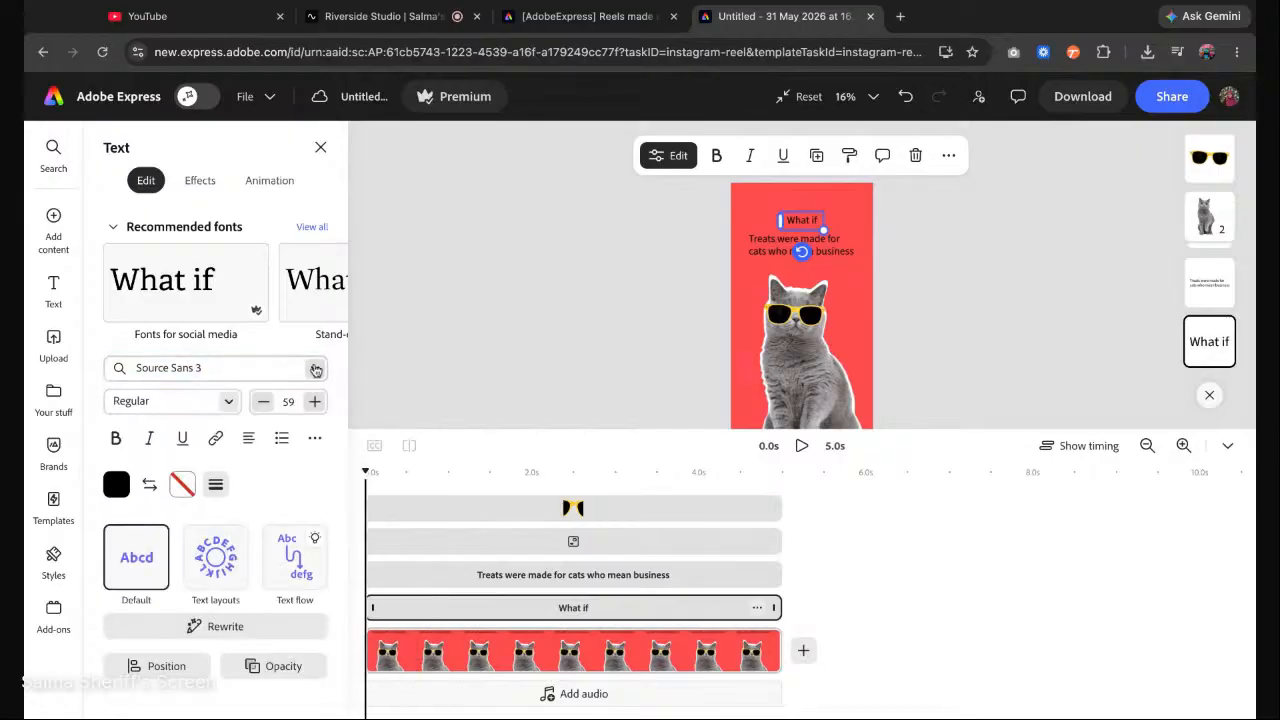
Set the "What if" text in the Chauncy Pro font with the Bold style.
{"action": "left_click", "coordinate": [263, 367]}
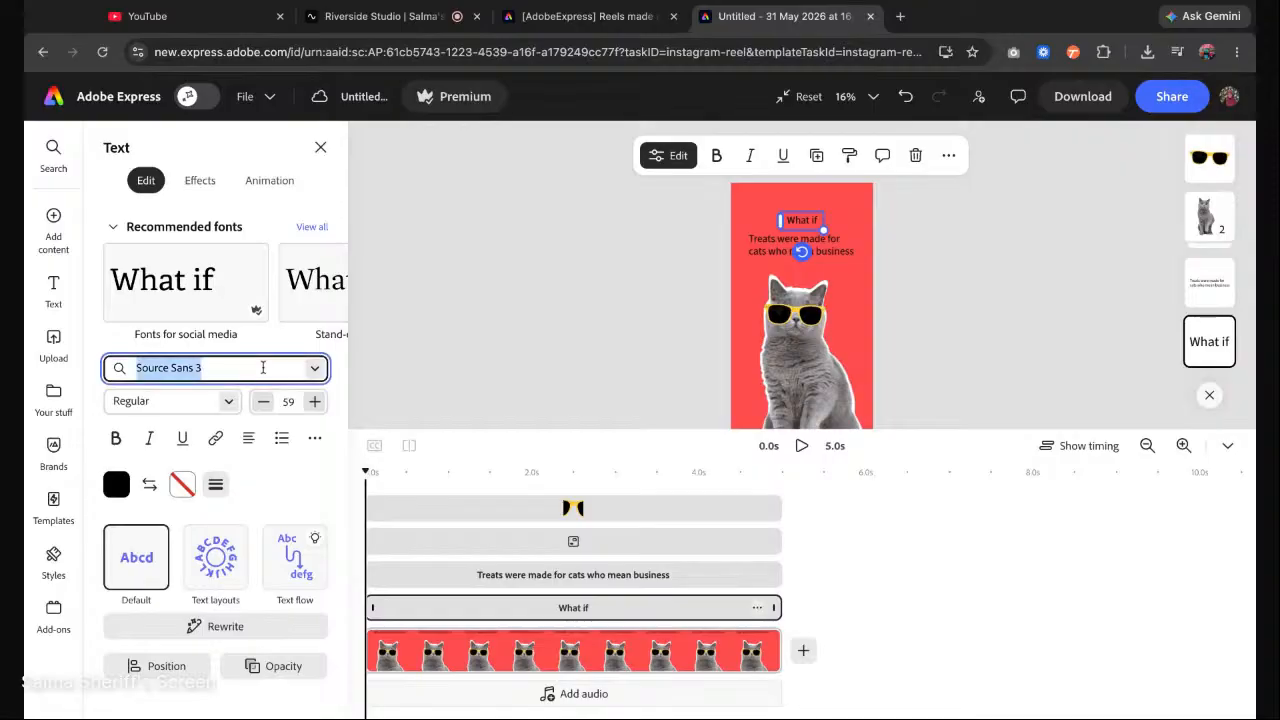
{"action": "type", "text": "chancy"}
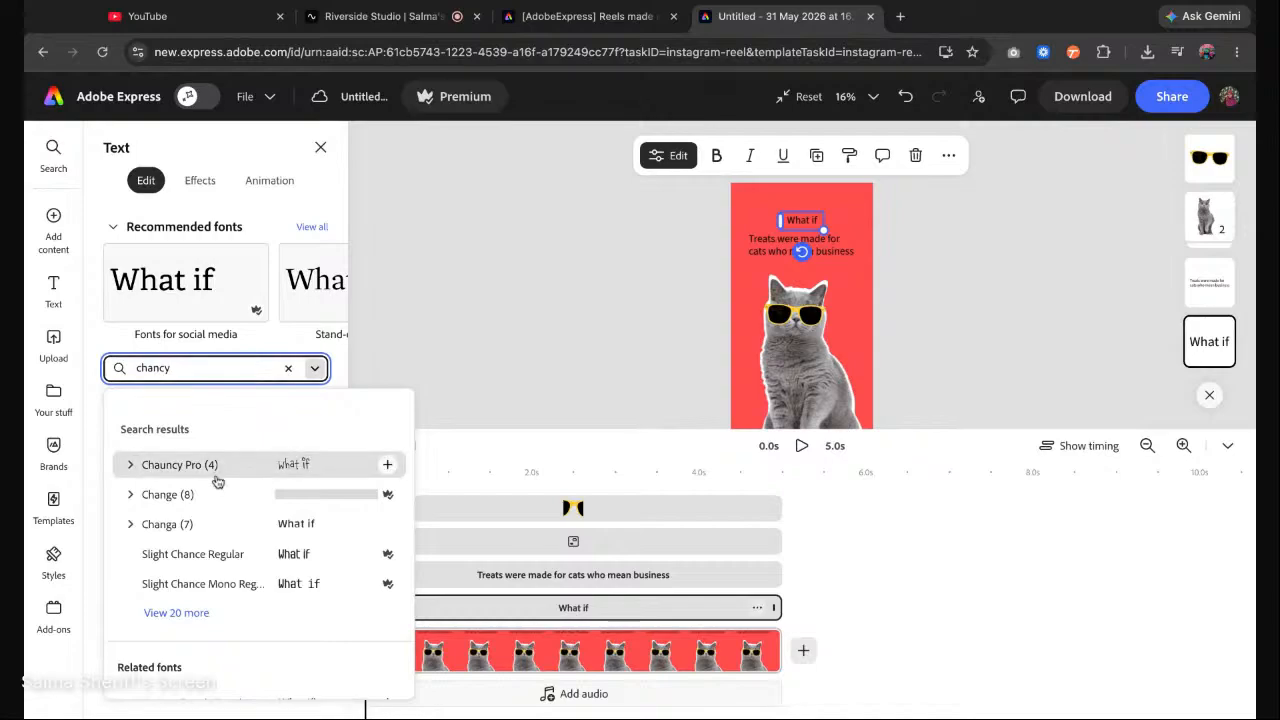
{"action": "left_click", "coordinate": [195, 468]}
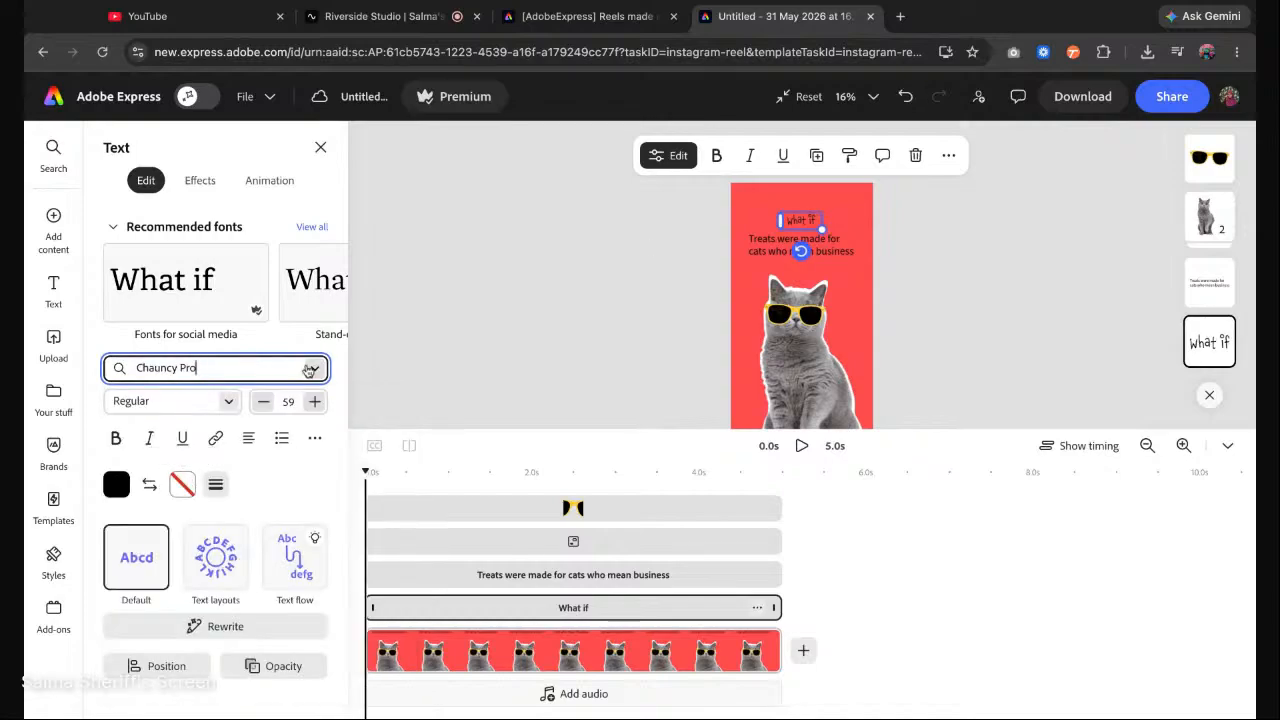
{"action": "left_click", "coordinate": [224, 402]}
{"action": "left_click", "coordinate": [163, 476]}
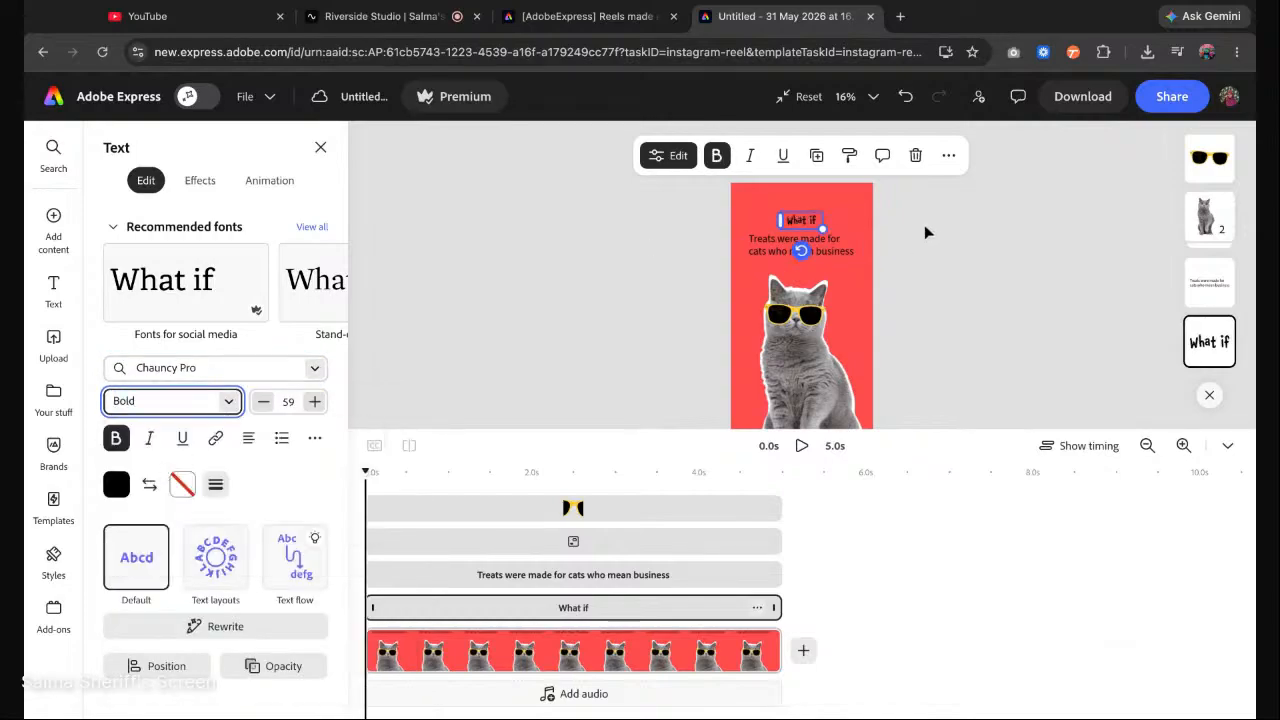
Set the "What if" text's size to 65 and colour it white from the SS Brand palette.
{"action": "left_click", "coordinate": [821, 224]}
{"action": "left_click", "coordinate": [790, 224]}
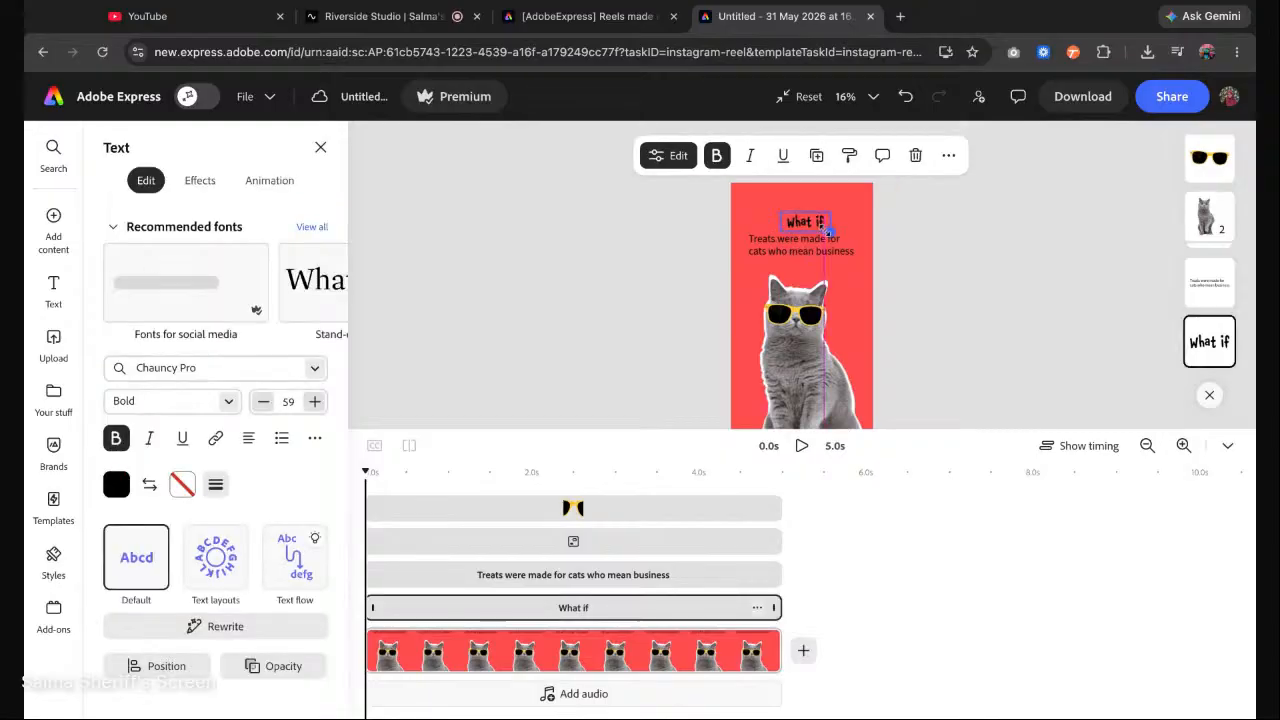
{"action": "left_click", "coordinate": [288, 401]}
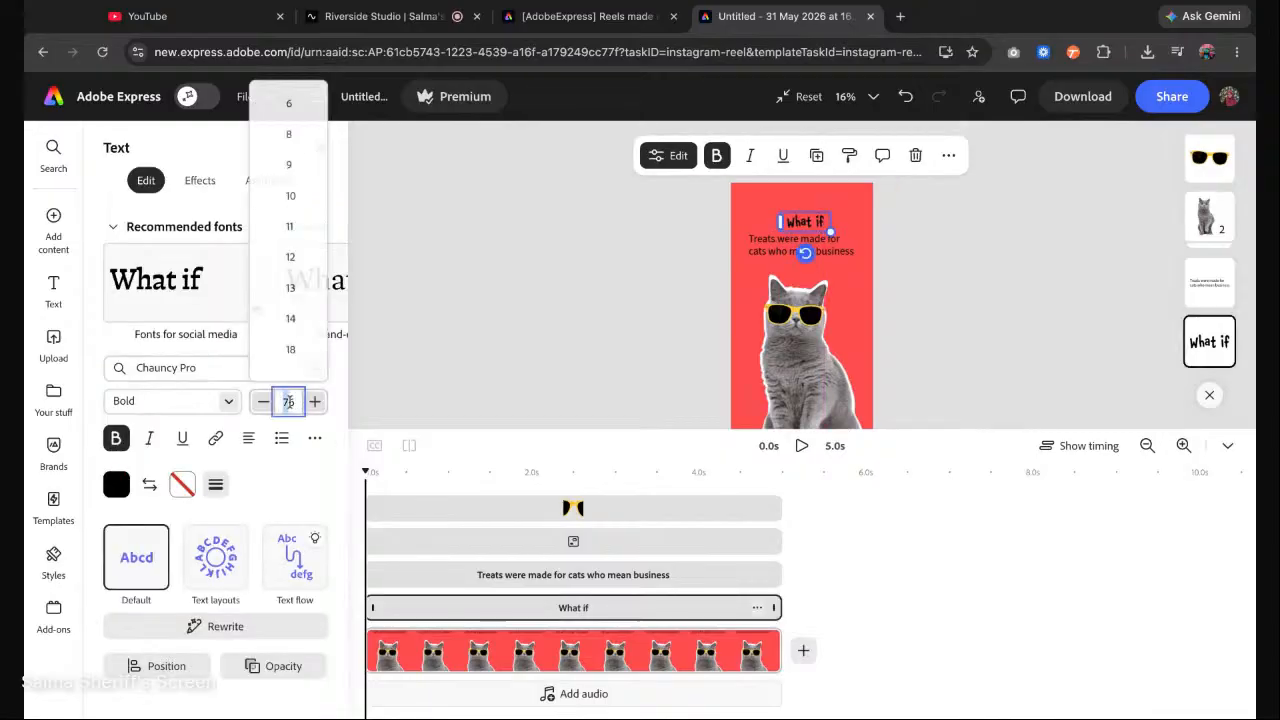
{"action": "type", "text": "65"}
{"action": "key", "text": "Return"}
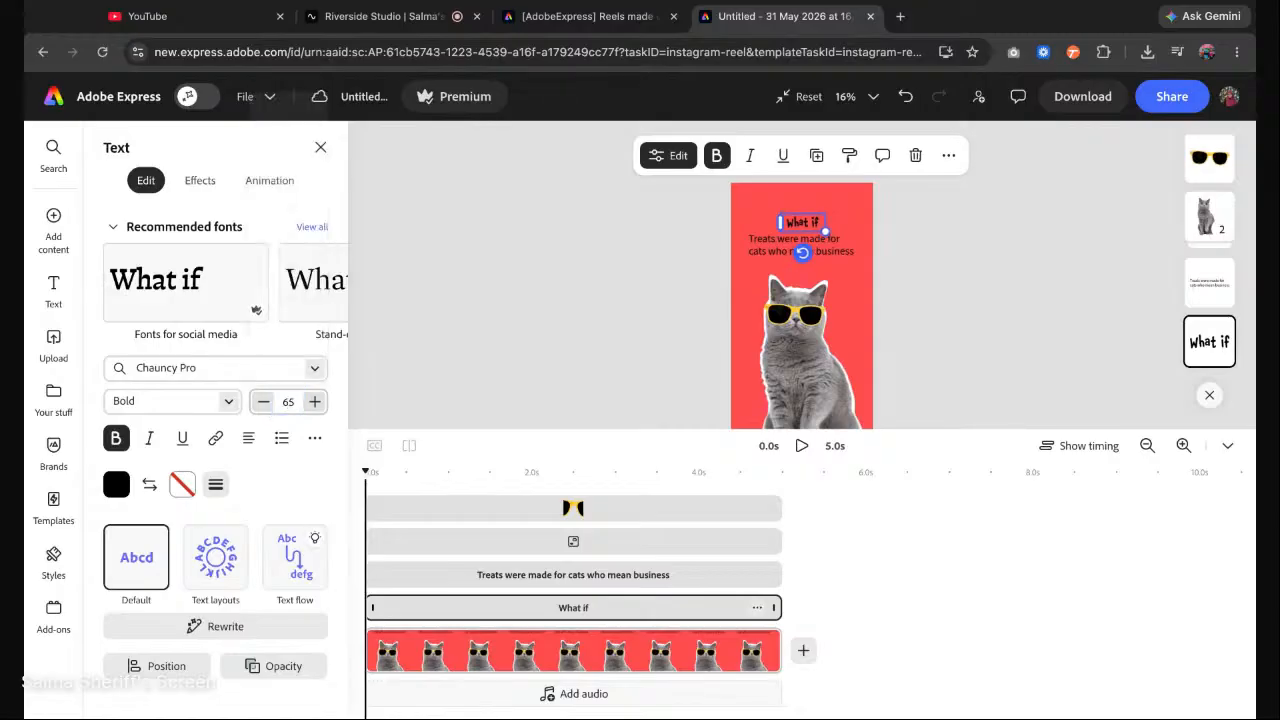
{"action": "left_click", "coordinate": [116, 486]}
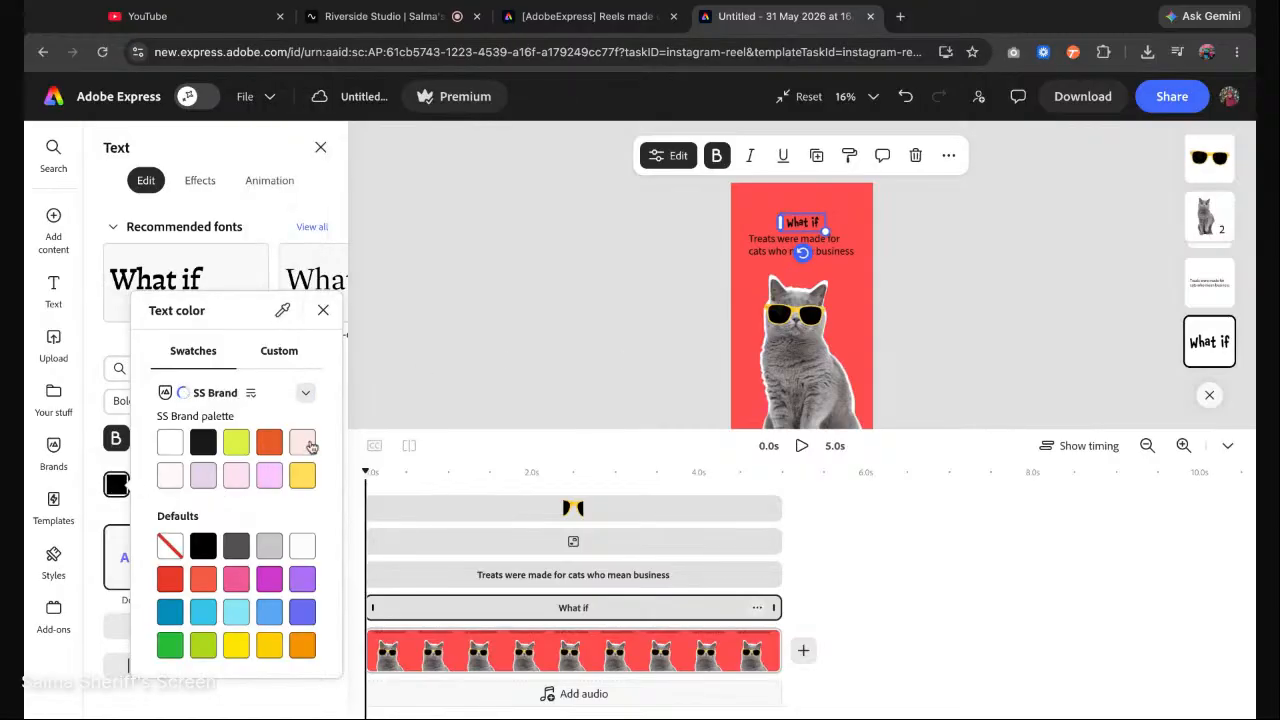
{"action": "left_click", "coordinate": [166, 440]}
Change the font of the "Treats were made for cats who mean business" text to Peckham Press Regular.
{"action": "left_click", "coordinate": [835, 256]}
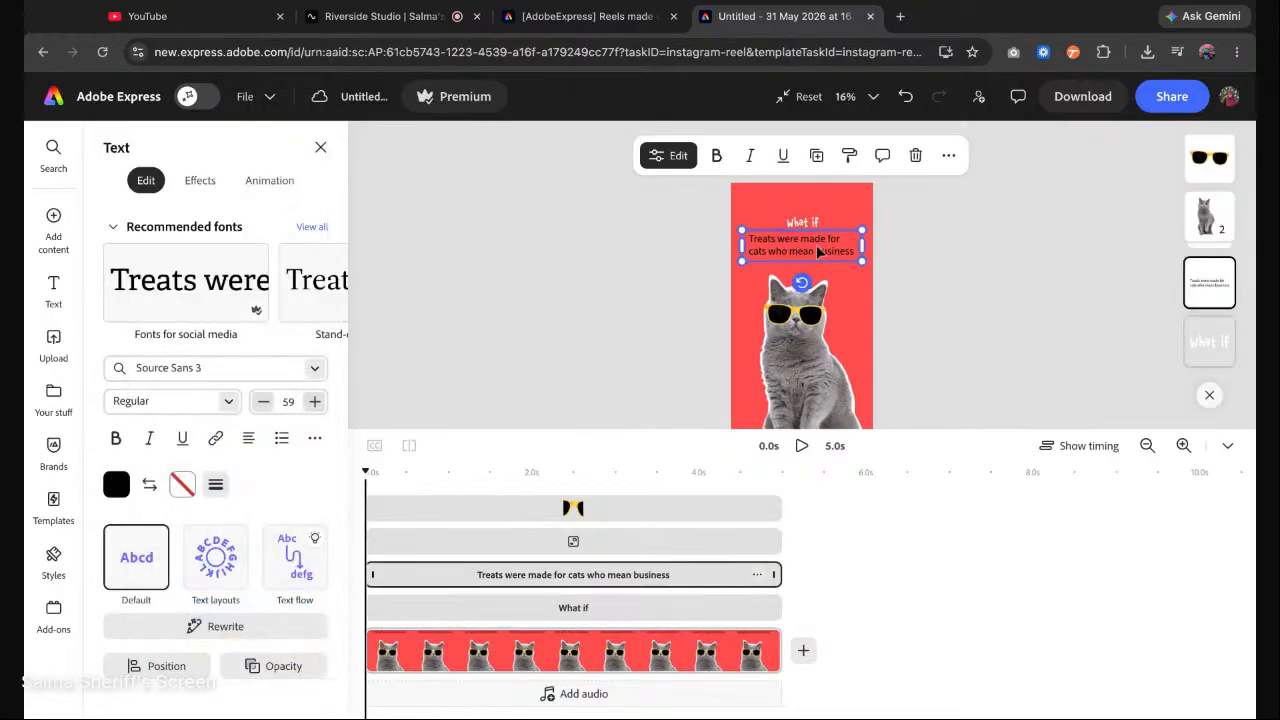
{"action": "left_click", "coordinate": [178, 367]}
{"action": "type", "text": "pekham"}
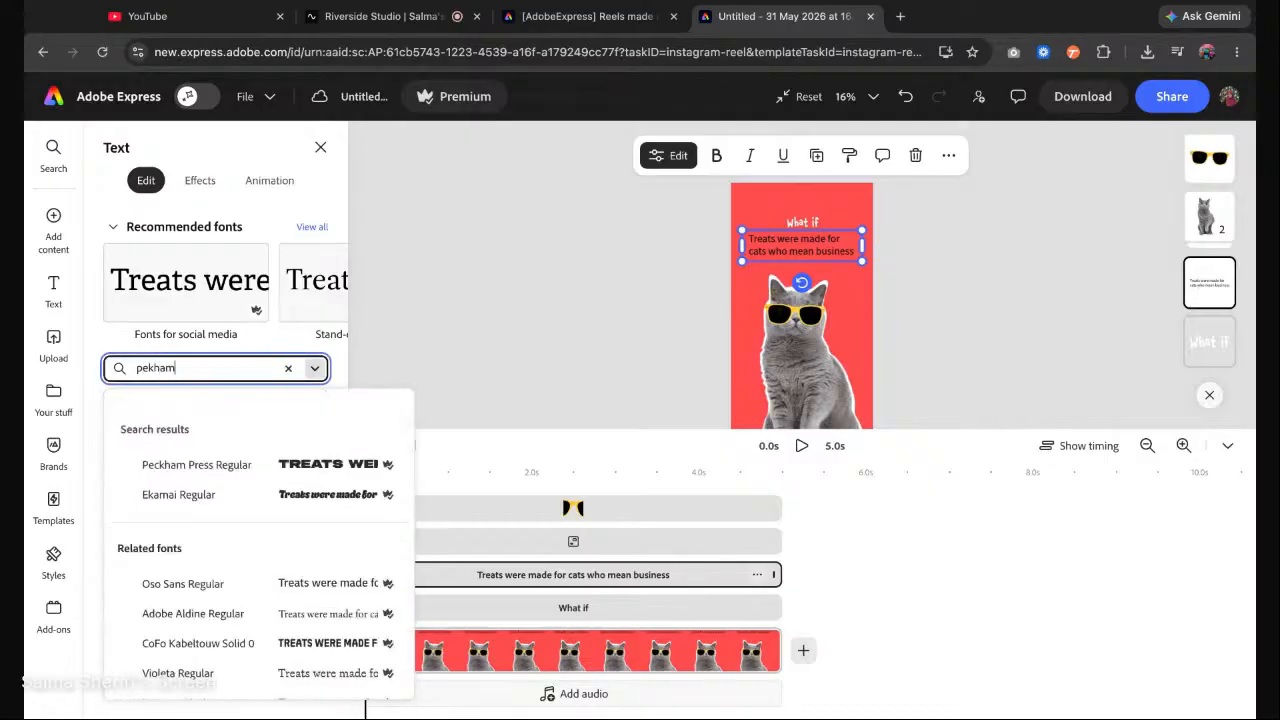
{"action": "left_click", "coordinate": [196, 465]}
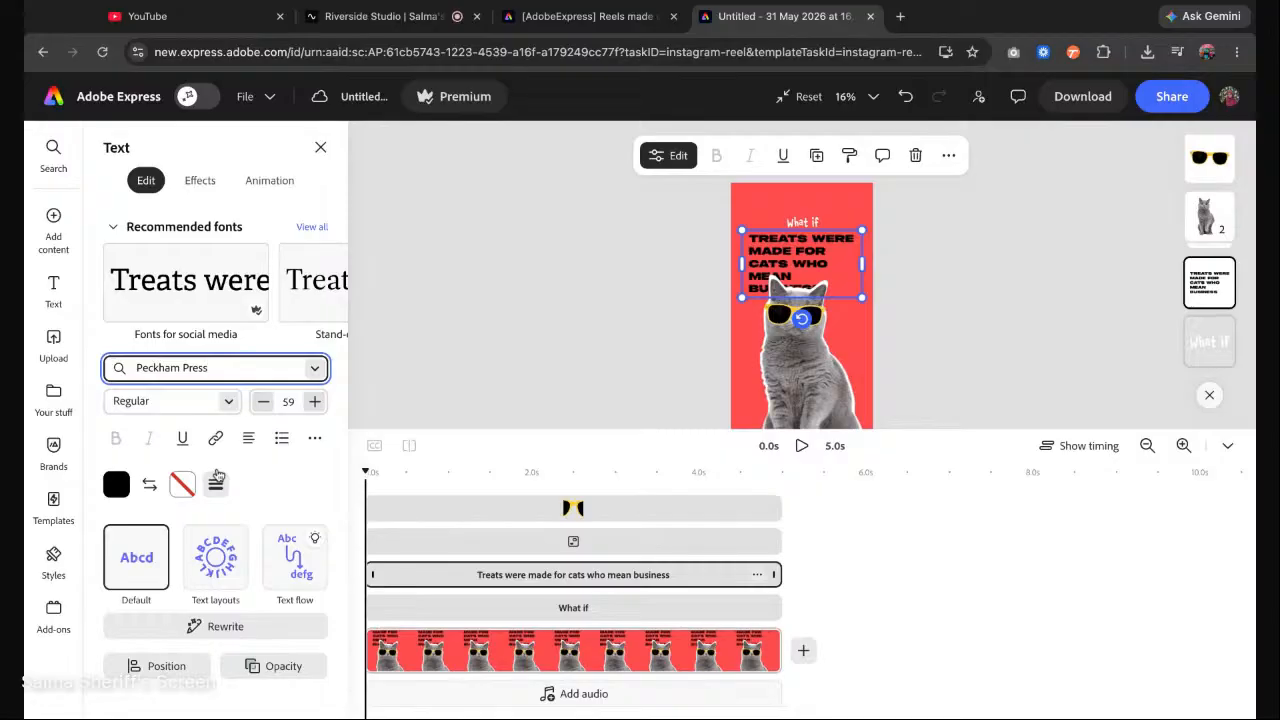
Widen the "Treats were made" text box past the page edge, centre-align its text and shift the box back toward the page's middle.
{"action": "left_click_drag", "start_coordinate": [866, 265], "coordinate": [913, 250]}
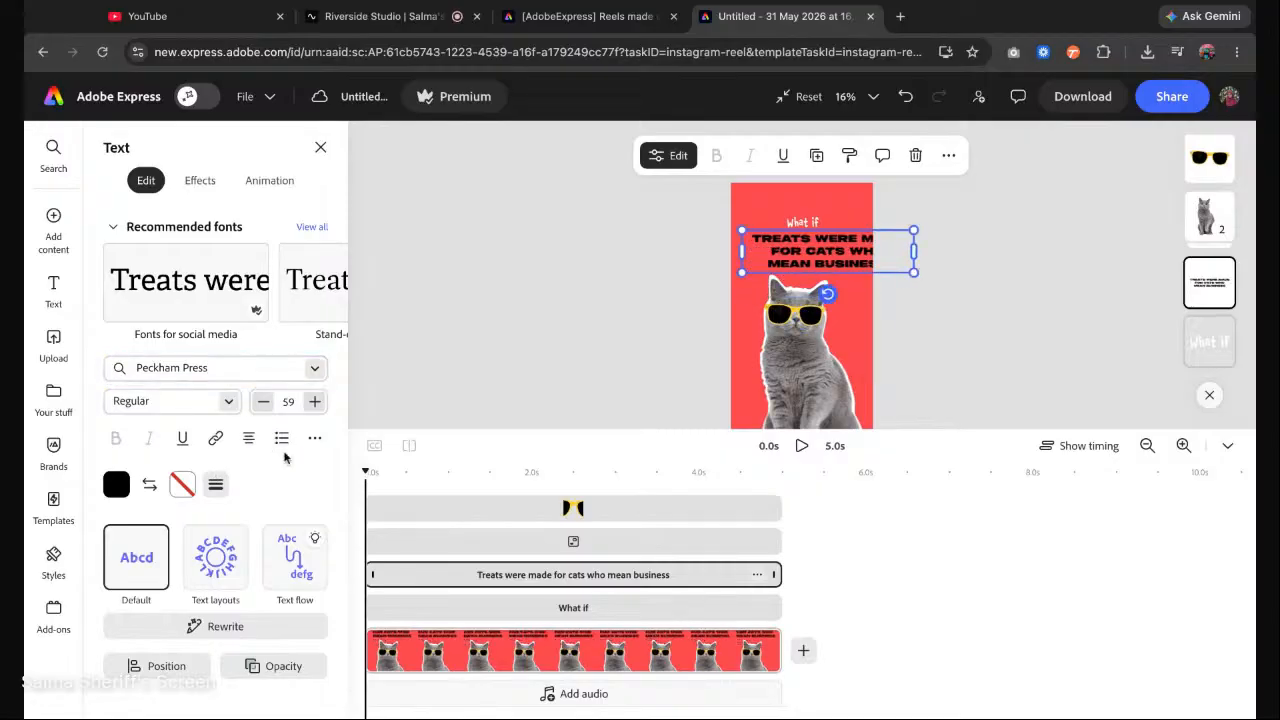
{"action": "left_click", "coordinate": [977, 243]}
{"action": "left_click", "coordinate": [820, 256]}
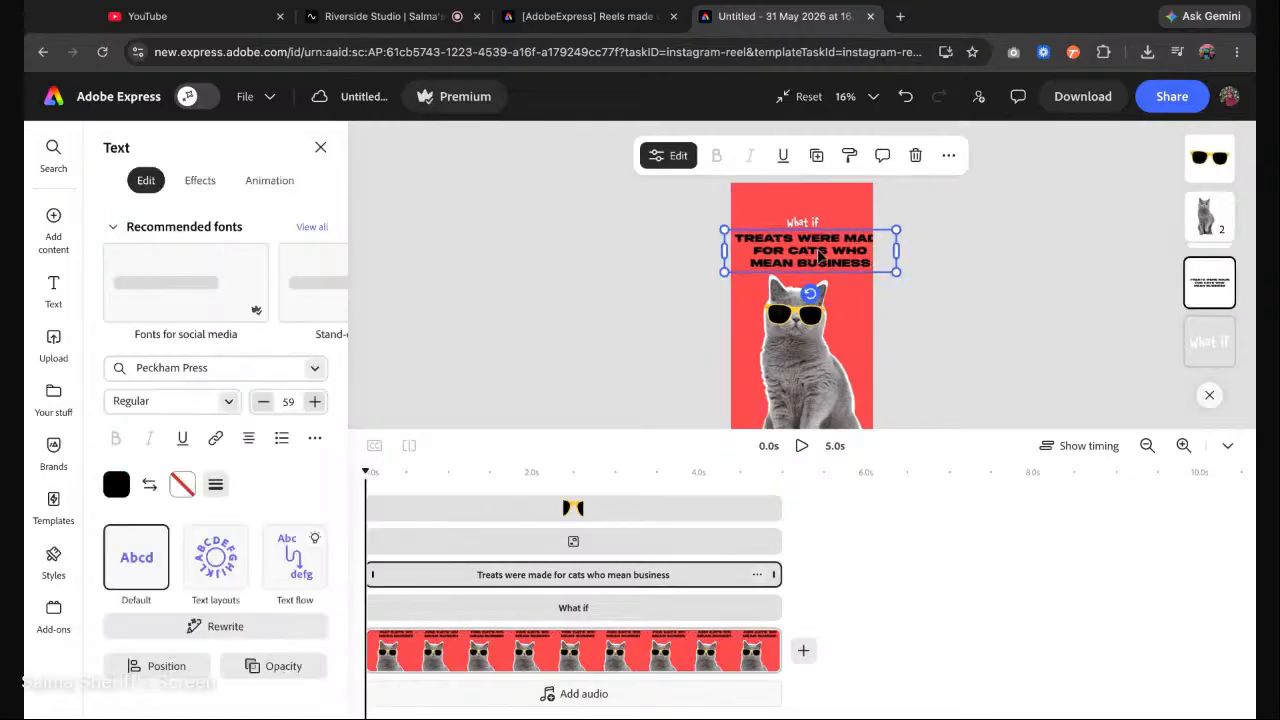
{"action": "scroll", "coordinate": [890, 268], "scroll_direction": "up", "scroll_amount": 2}
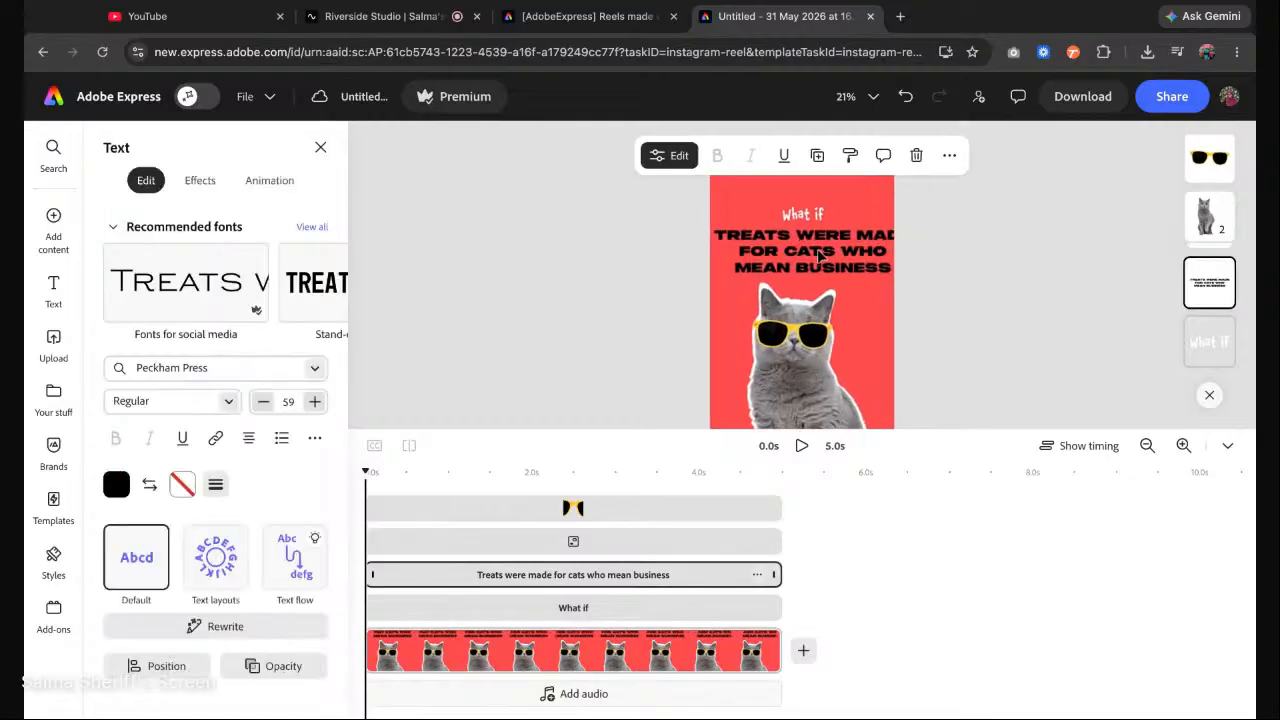
Set the font size of the "Treats were made" text to 45.
{"action": "left_click", "coordinate": [288, 401]}
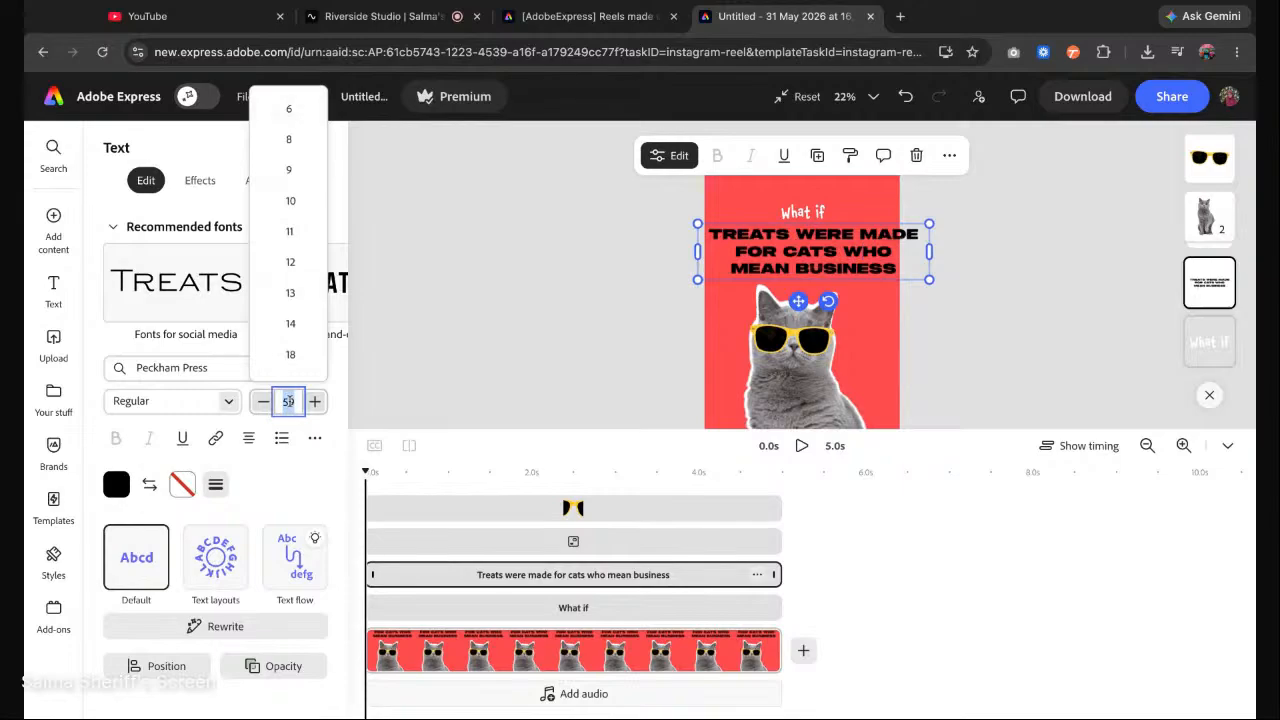
{"action": "type", "text": "45"}
{"action": "key", "text": "Return"}
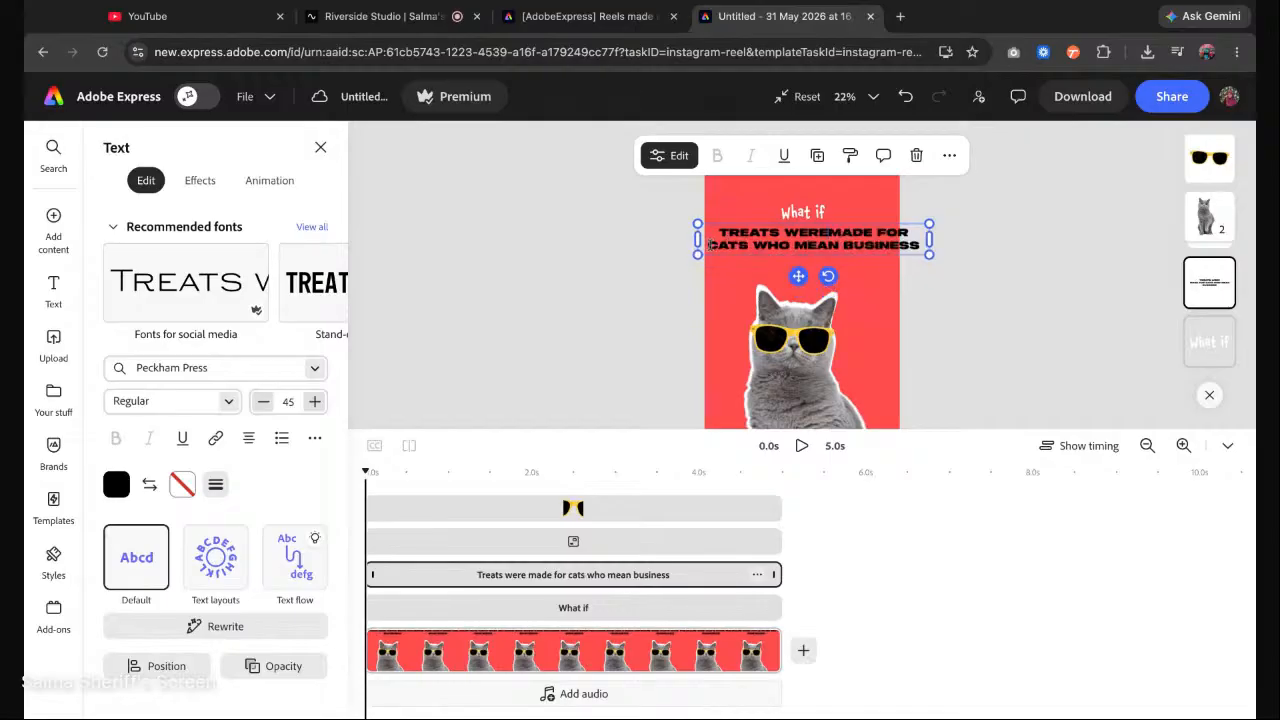
Correct the word spacing and line breaks so the text reads "TREATS WERE MADE / FOR CATS WHO MEAN / BUSINESS".
{"action": "key", "text": "BackSpace"}
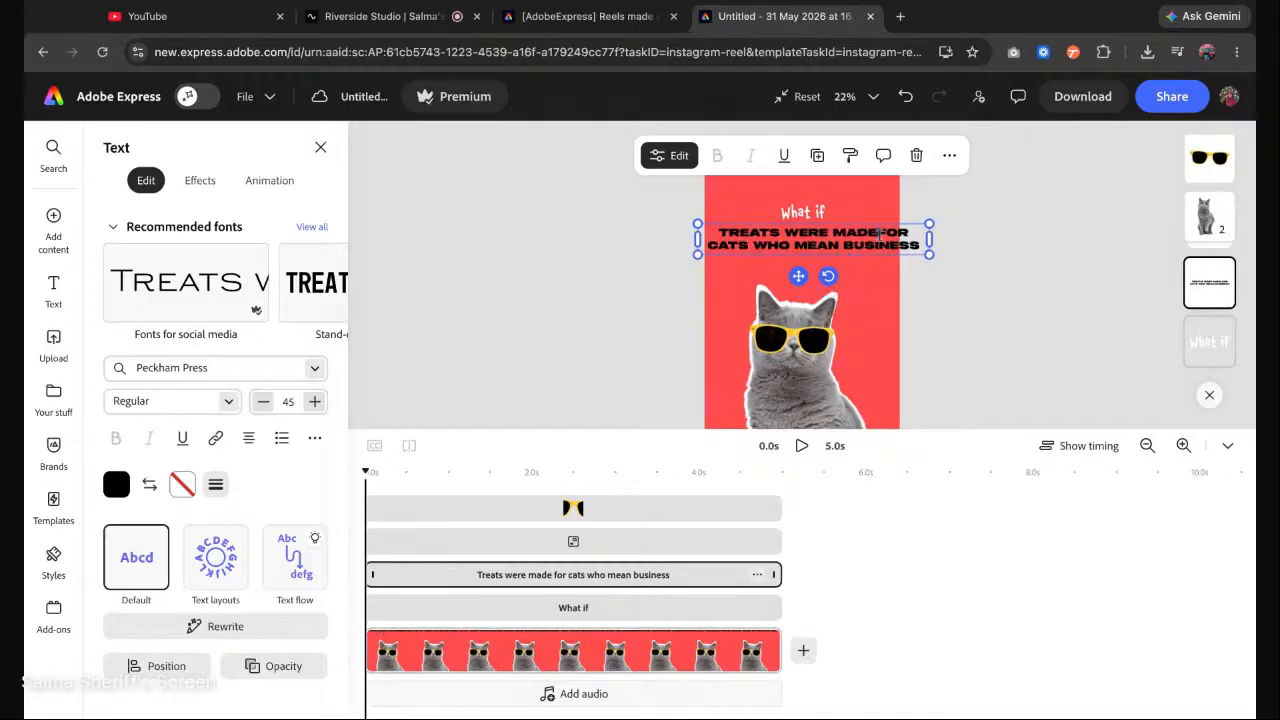
{"action": "left_click", "coordinate": [832, 237]}
{"action": "key", "text": "BackSpace"}
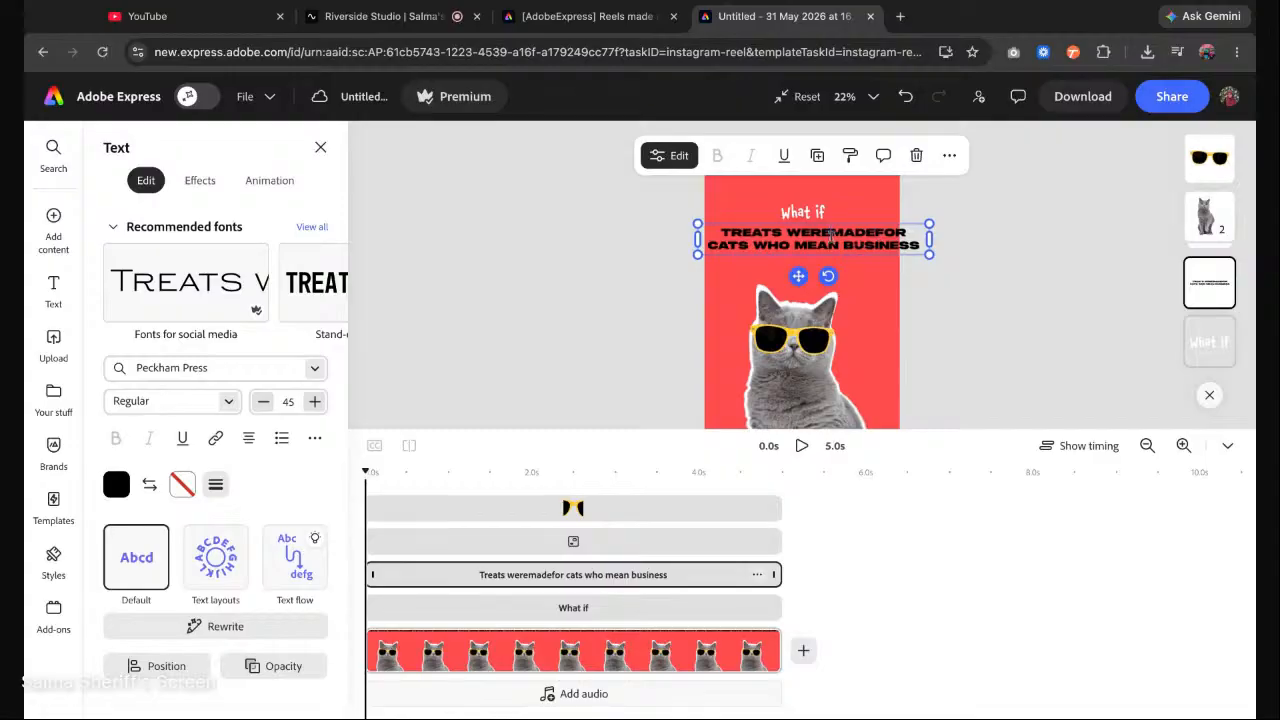
{"action": "left_click", "coordinate": [877, 232]}
{"action": "key", "text": "BackSpace"}
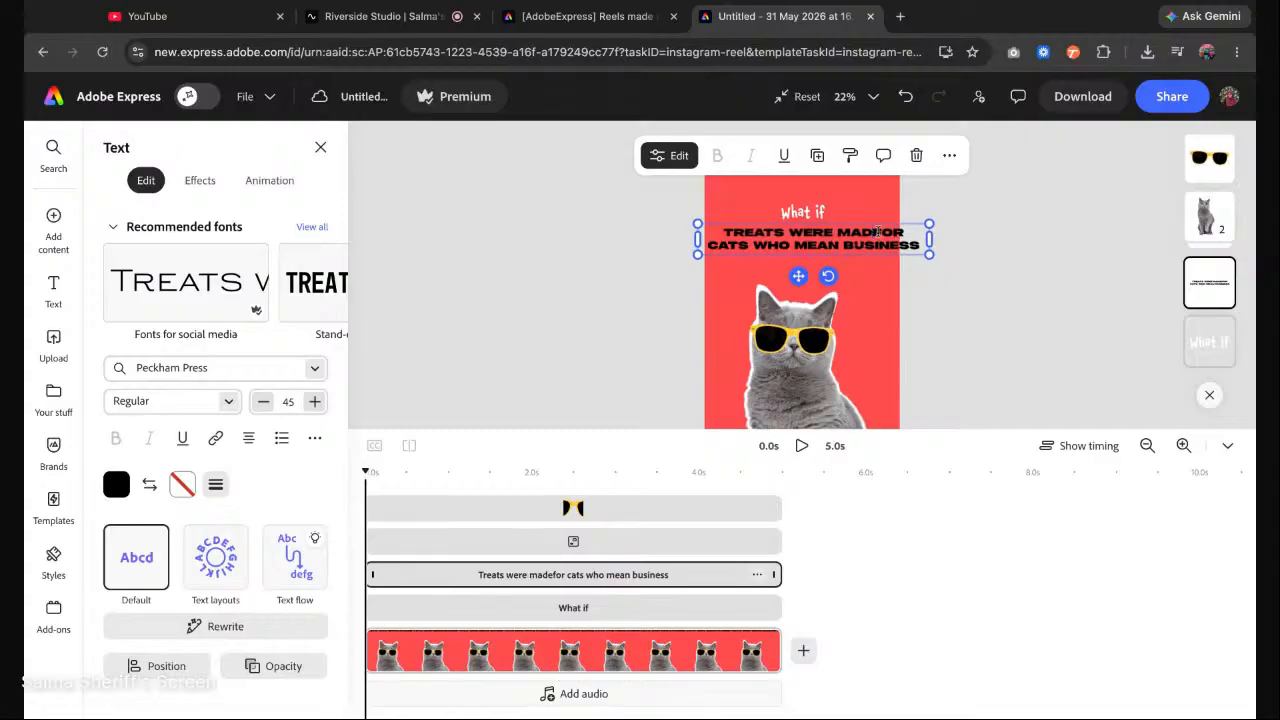
{"action": "type", "text": "E"}
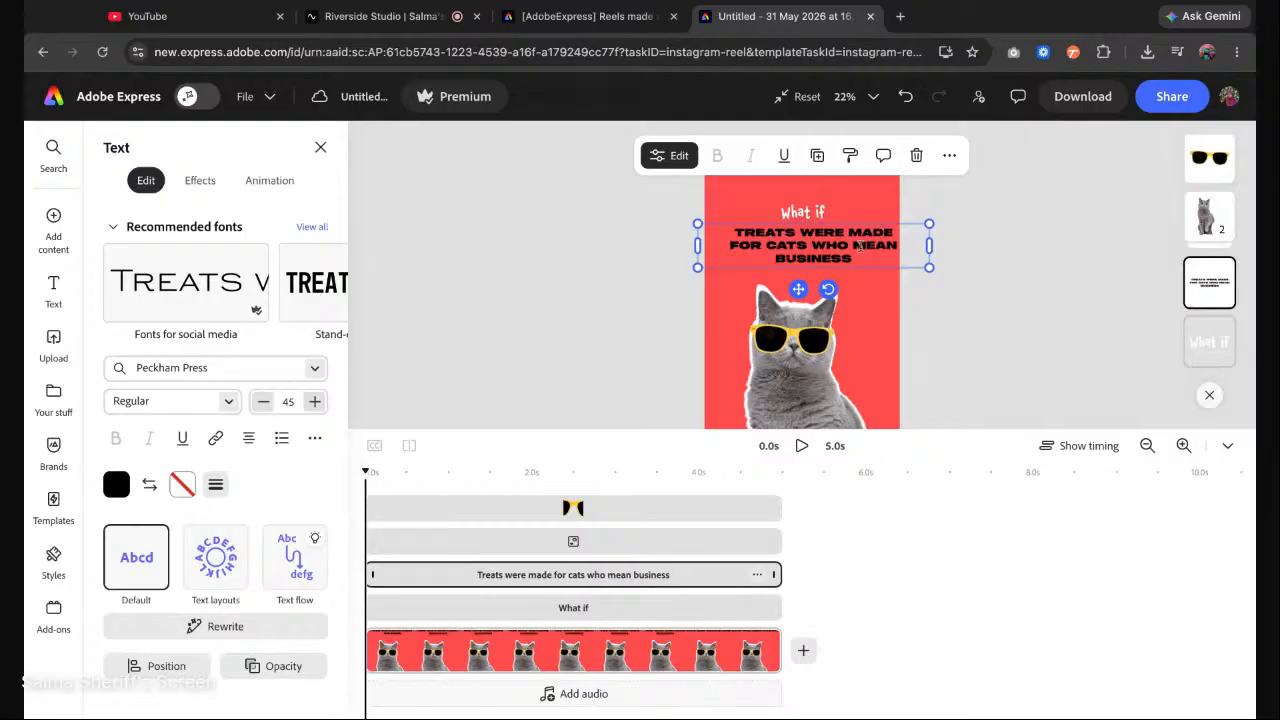
Delete the word "BUSINESS" from the text and centre the remaining two lines on the page under "What if".
{"action": "double_click", "coordinate": [840, 258]}
{"action": "key", "text": "BackSpace"}
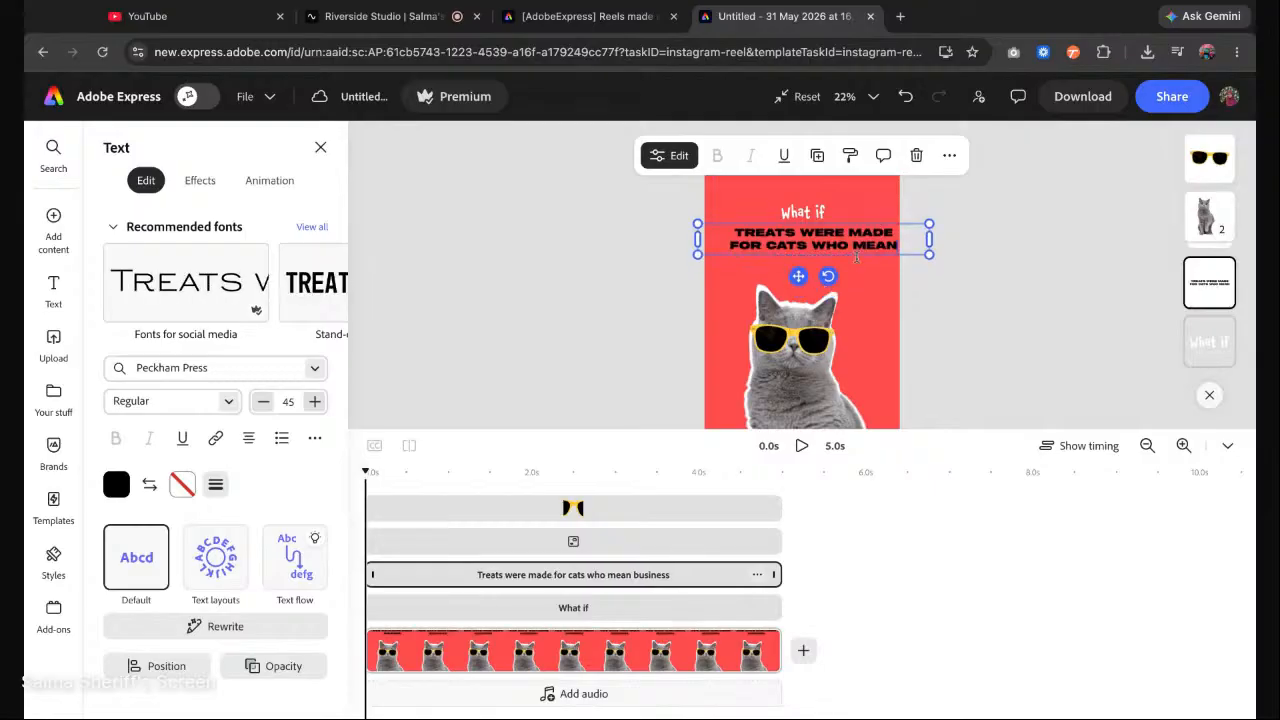
{"action": "left_click", "coordinate": [957, 300]}
{"action": "left_click", "coordinate": [951, 225]}
{"action": "left_click_drag", "start_coordinate": [870, 248], "coordinate": [868, 246]}
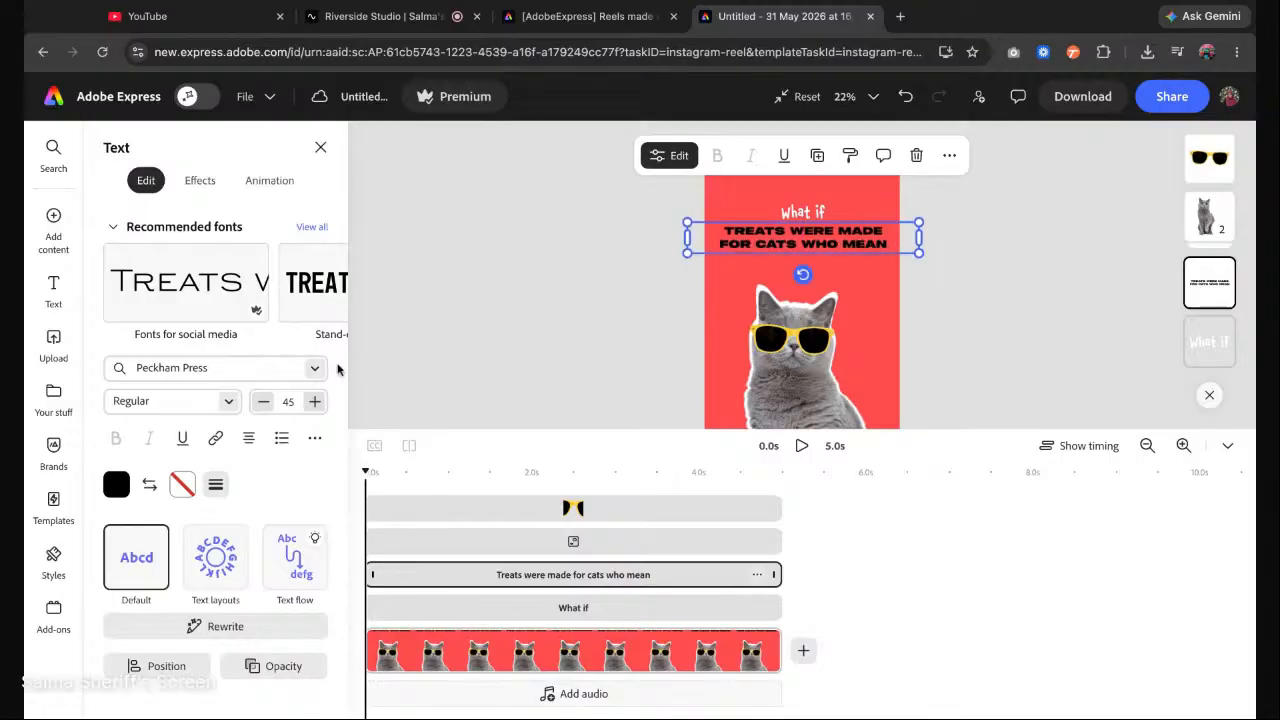
Colour the two-line text white and place a duplicate of it directly below the original.
{"action": "left_click", "coordinate": [116, 484]}
{"action": "left_click", "coordinate": [170, 442]}
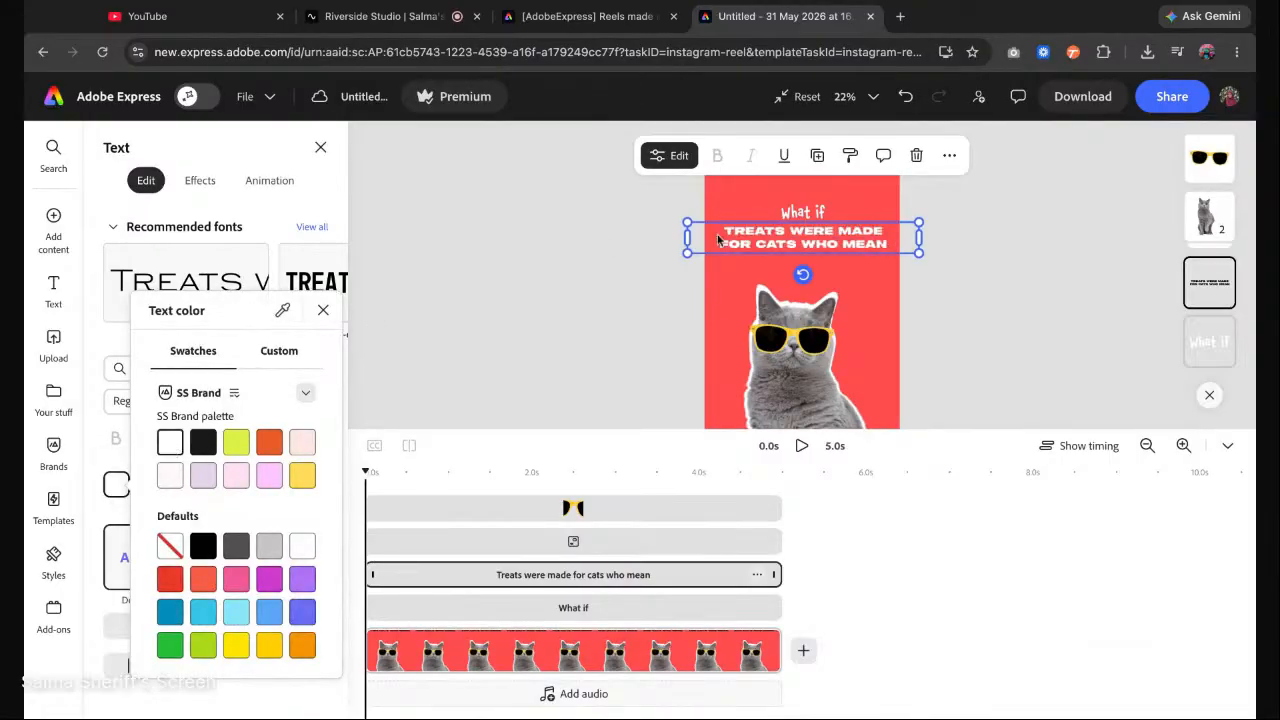
{"action": "left_click", "coordinate": [817, 155]}
{"action": "left_click", "coordinate": [817, 155]}
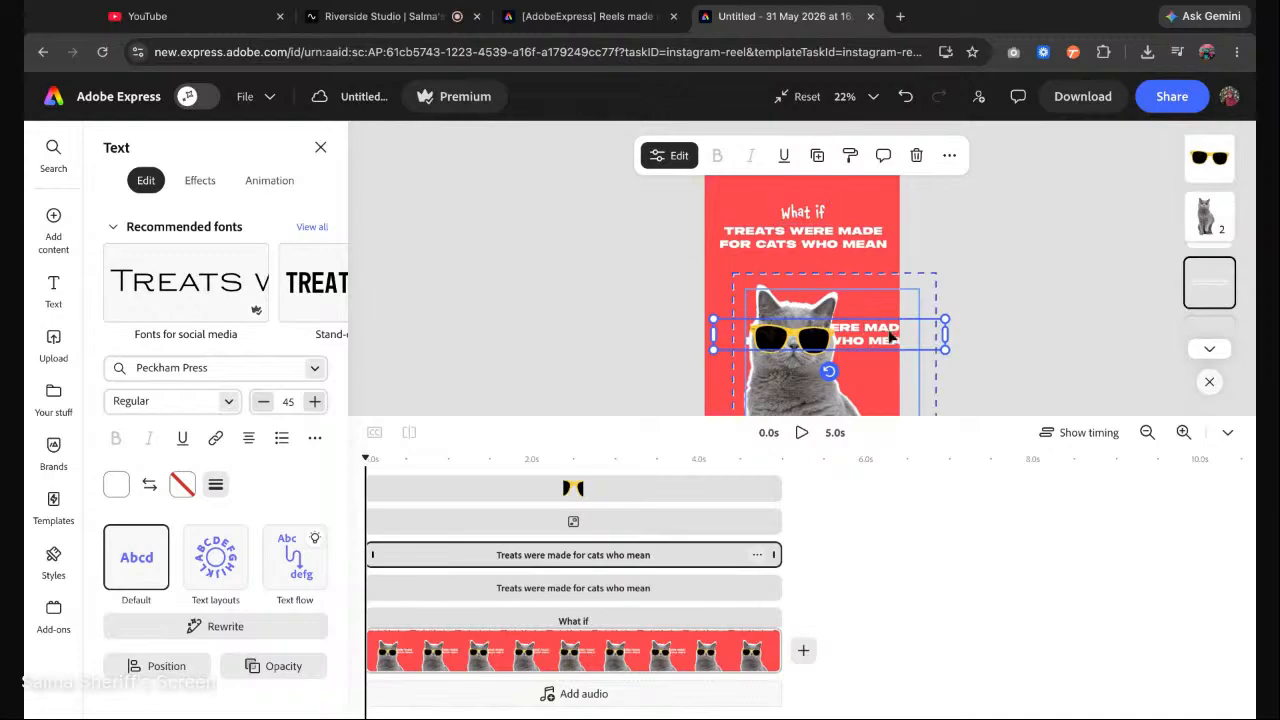
{"action": "mouse_move", "coordinate": [941, 333]}
{"action": "left_mouse_down"}
{"action": "mouse_move", "coordinate": [933, 277]}
{"action": "mouse_move", "coordinate": [906, 266]}
{"action": "left_mouse_up"}
Replace the duplicated text with "BUSINESS".
{"action": "left_click", "coordinate": [812, 275]}
{"action": "double_click", "coordinate": [806, 268]}
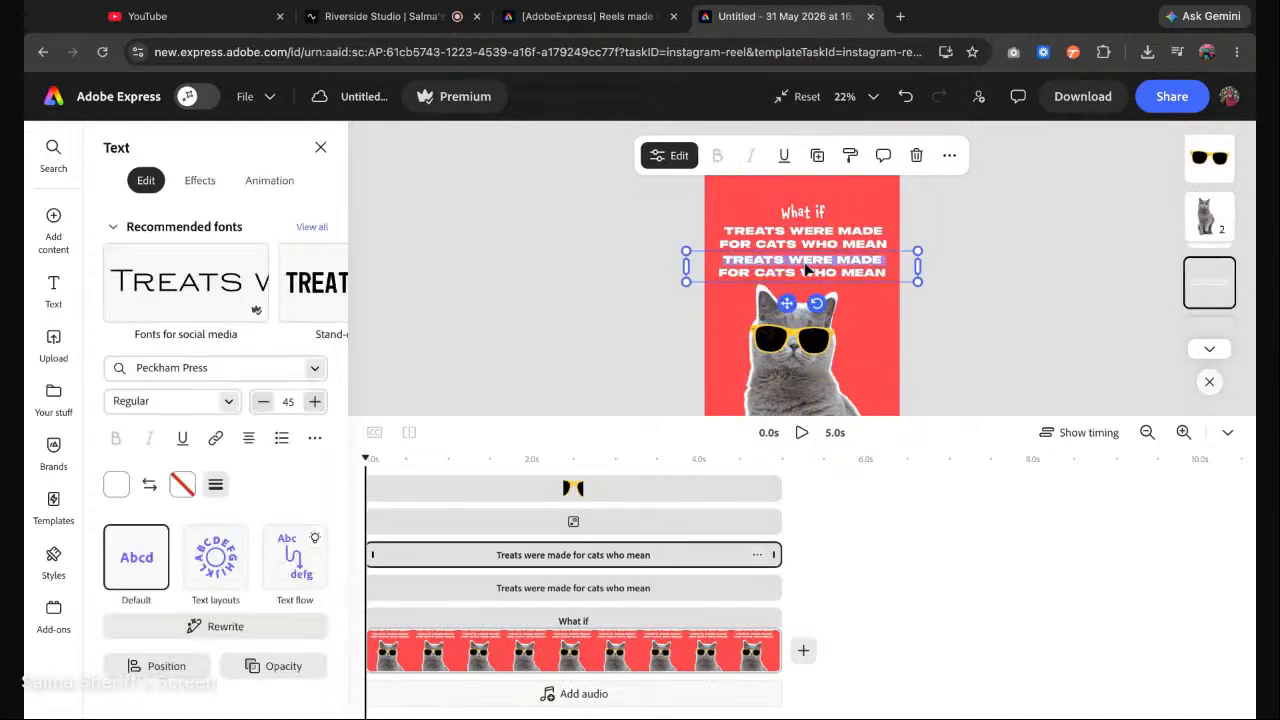
{"action": "left_click", "coordinate": [806, 268]}
{"action": "type", "text": "BUSINESS"}
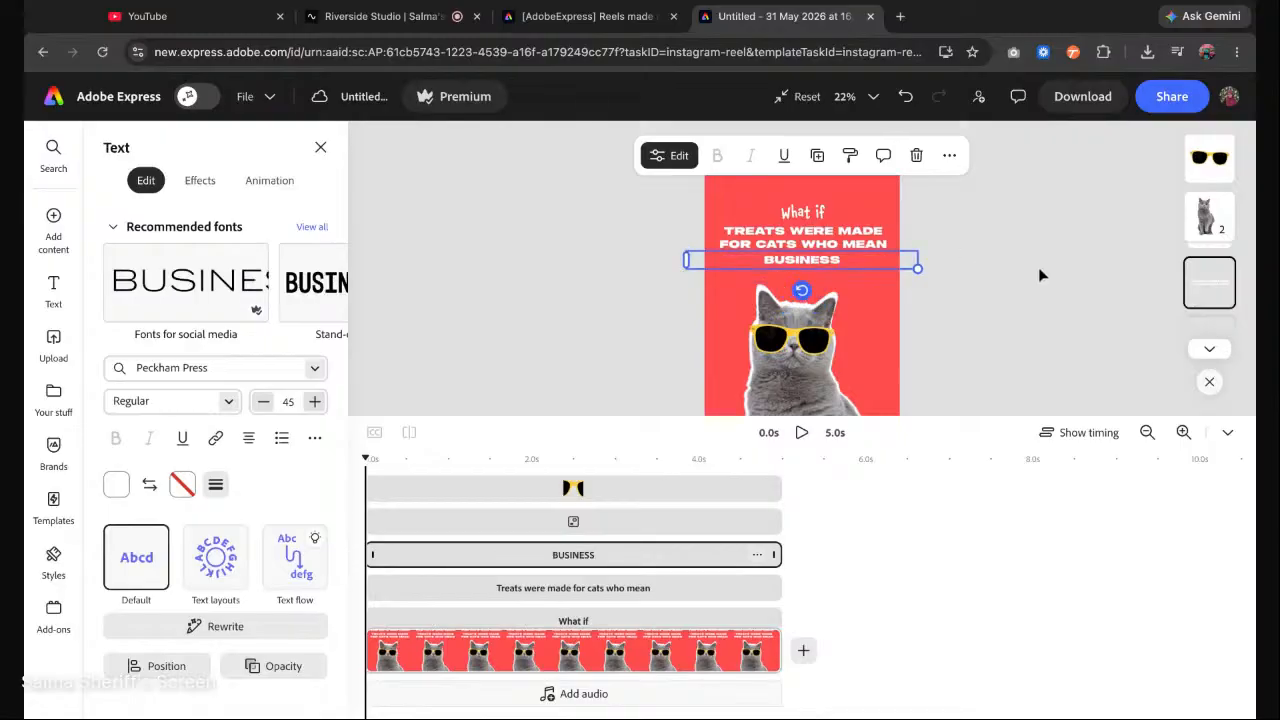
Fine-tune the position of the "BUSINESS" line, centred just below "FOR CATS WHO MEAN".
{"action": "left_click", "coordinate": [953, 210]}
{"action": "scroll", "coordinate": [846, 233], "scroll_direction": "up", "scroll_amount": 5}
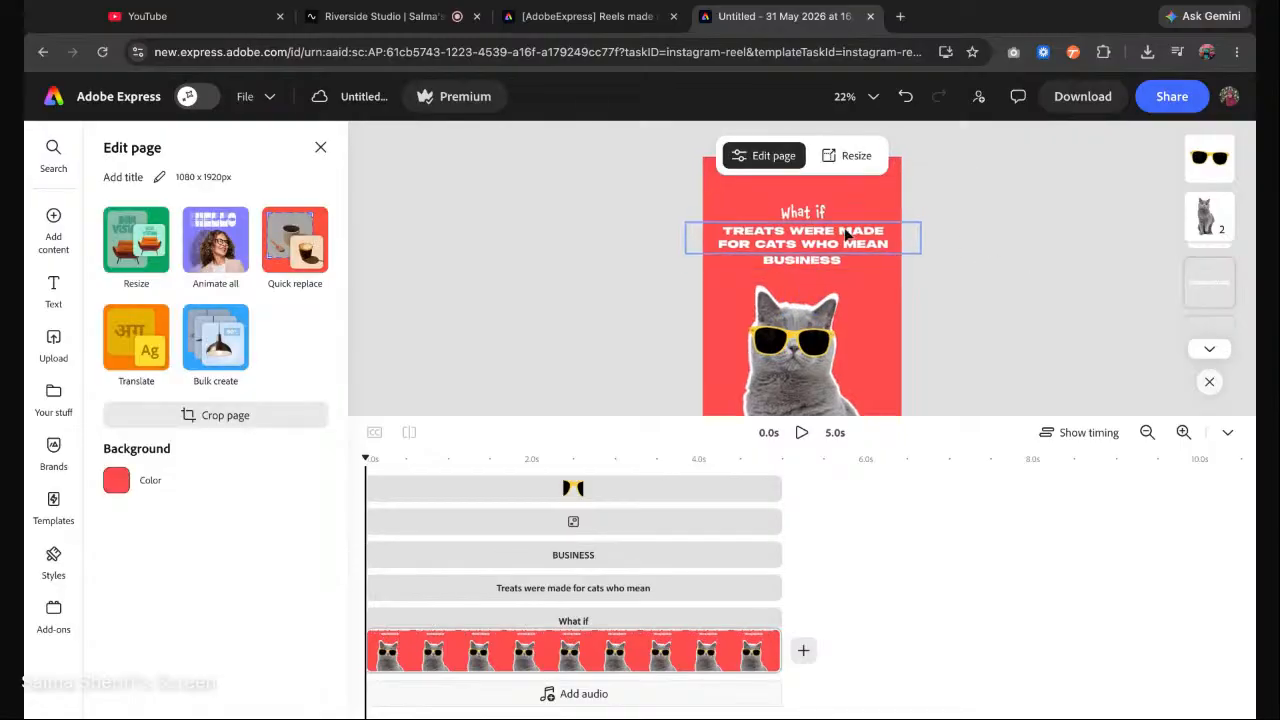
{"action": "left_click_drag", "start_coordinate": [824, 284], "coordinate": [821, 277]}
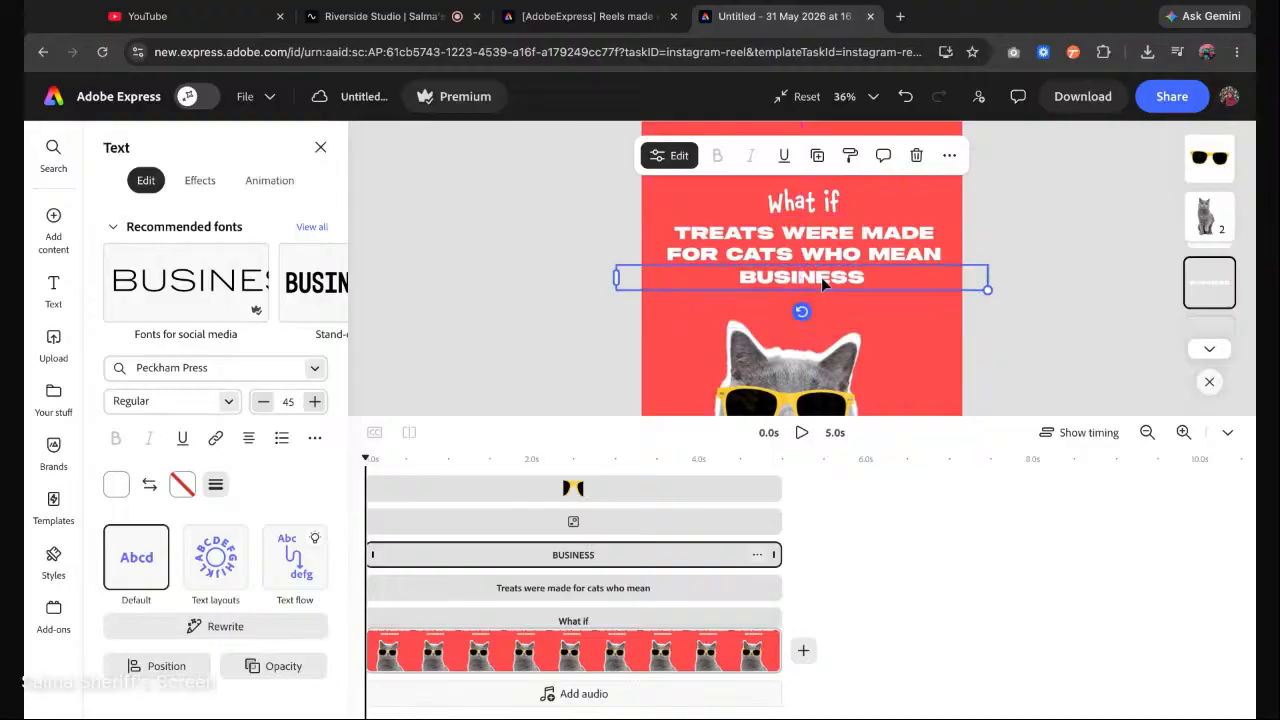
Colour the word "CATS" in the headline with the yellow swatch from the SS Brand palette.
{"action": "left_click", "coordinate": [733, 256]}
{"action": "double_click", "coordinate": [733, 256]}
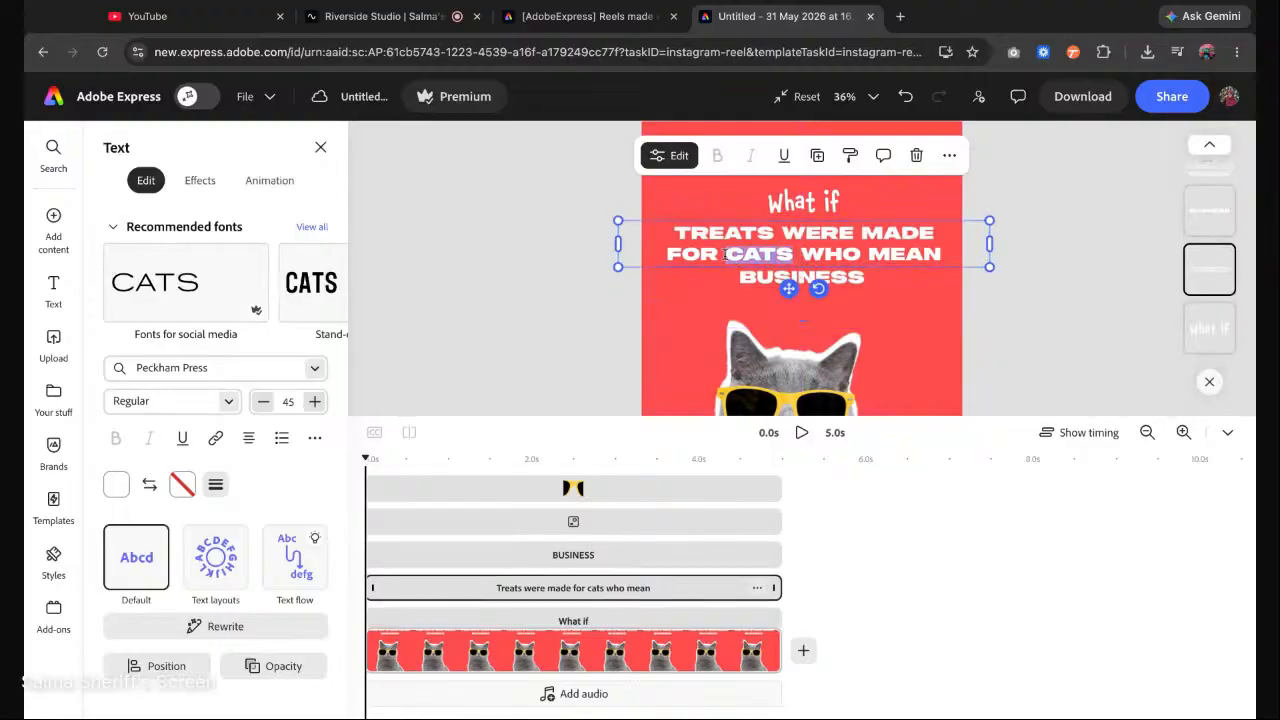
{"action": "left_click", "coordinate": [116, 485]}
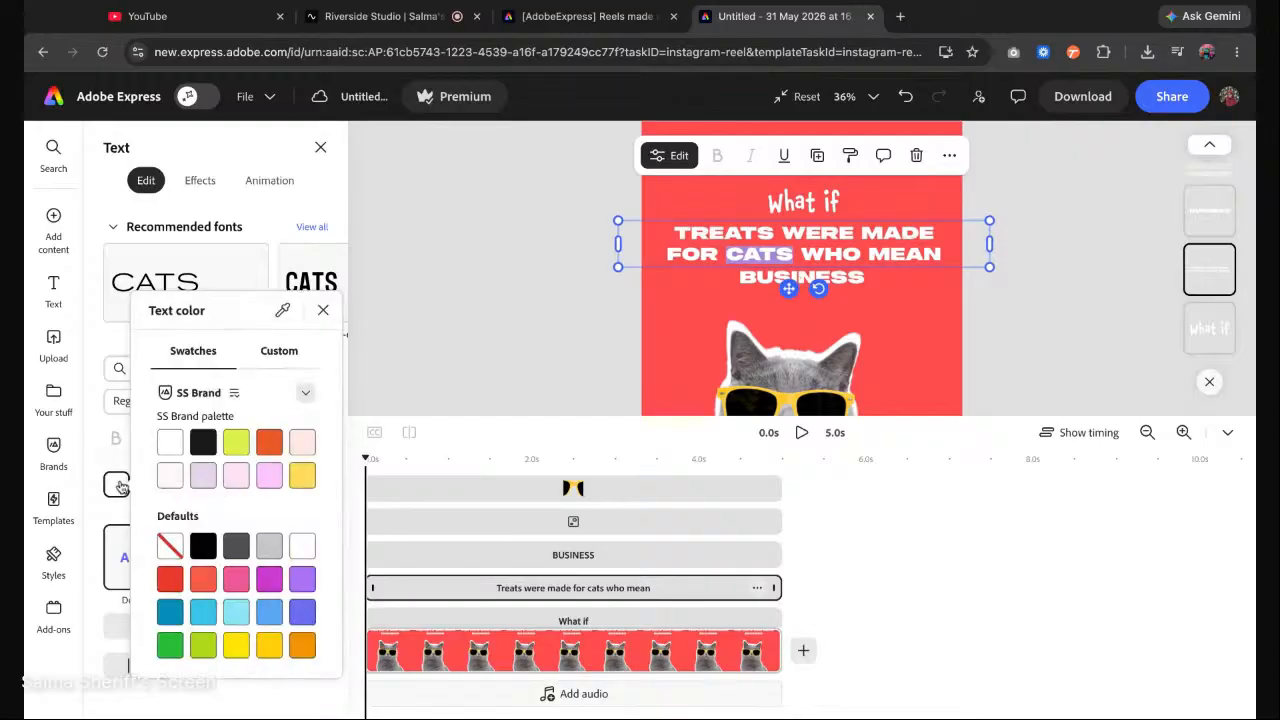
{"action": "left_click", "coordinate": [302, 478]}
{"action": "left_click", "coordinate": [1050, 308]}
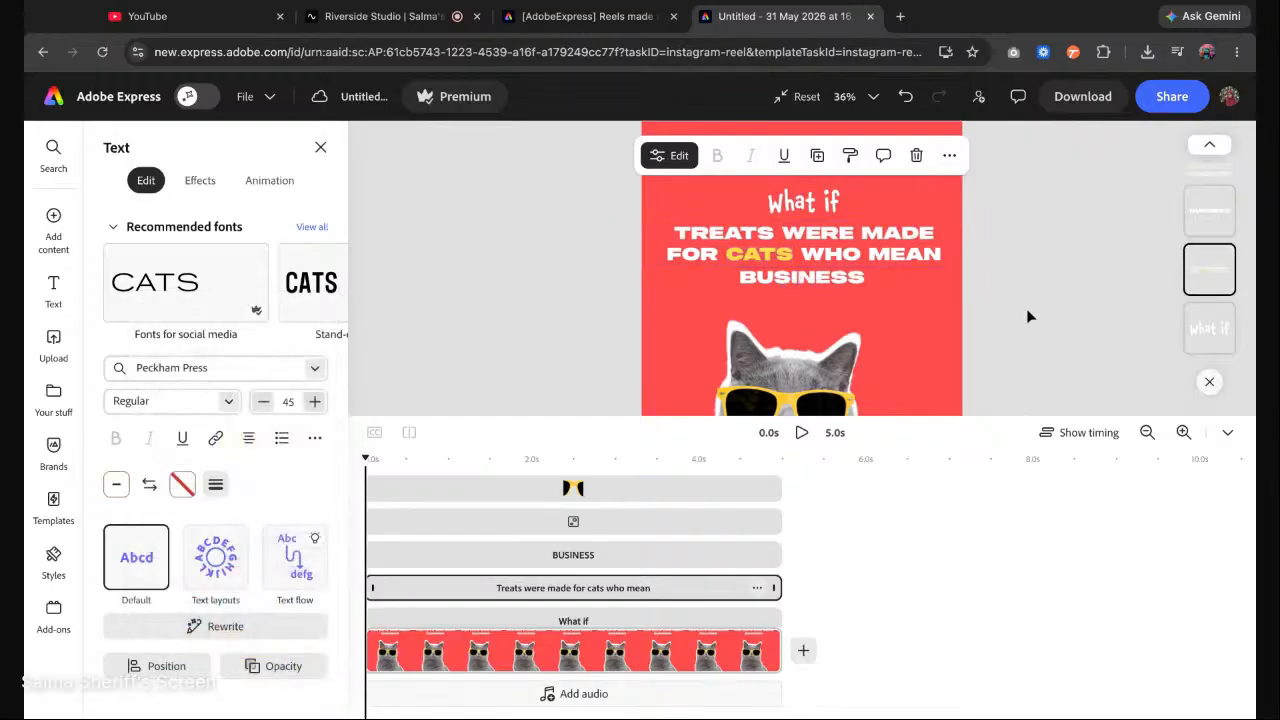
{"action": "left_click", "coordinate": [1028, 315]}
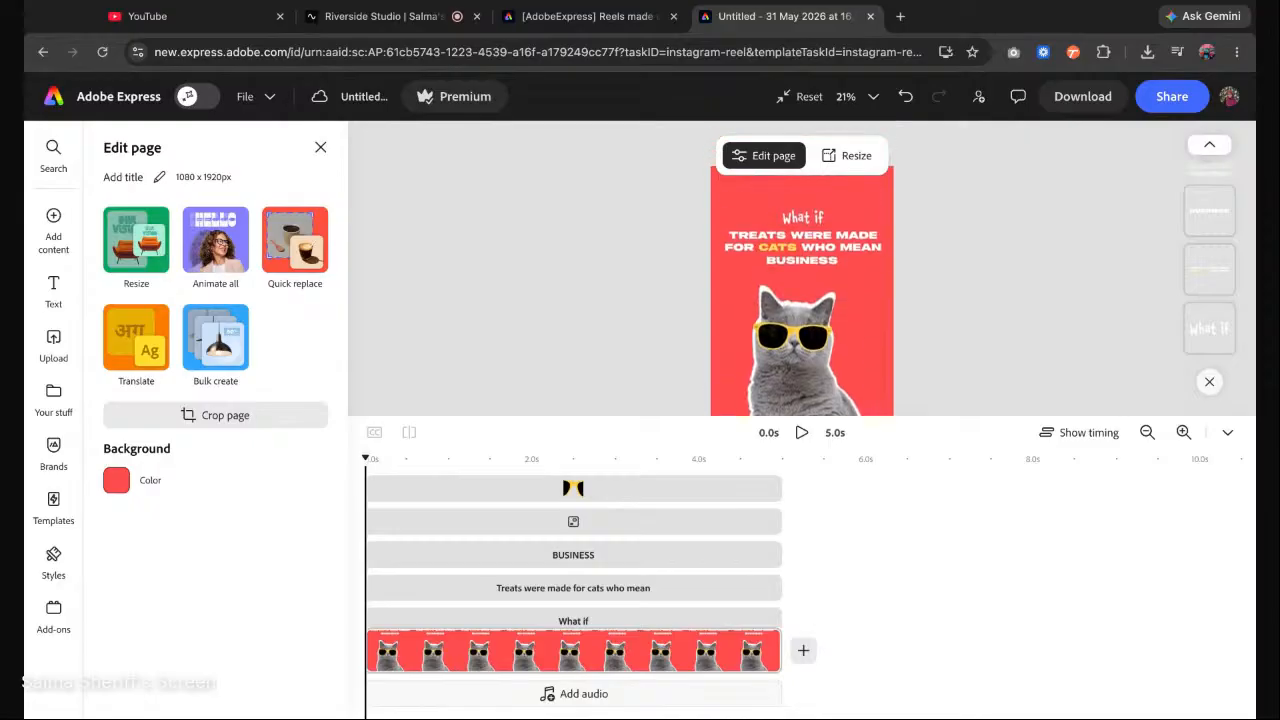
{"action": "scroll", "coordinate": [802, 300], "scroll_direction": "down", "scroll_amount": 1}
{"action": "scroll", "coordinate": [802, 300], "scroll_direction": "down", "scroll_amount": 1}
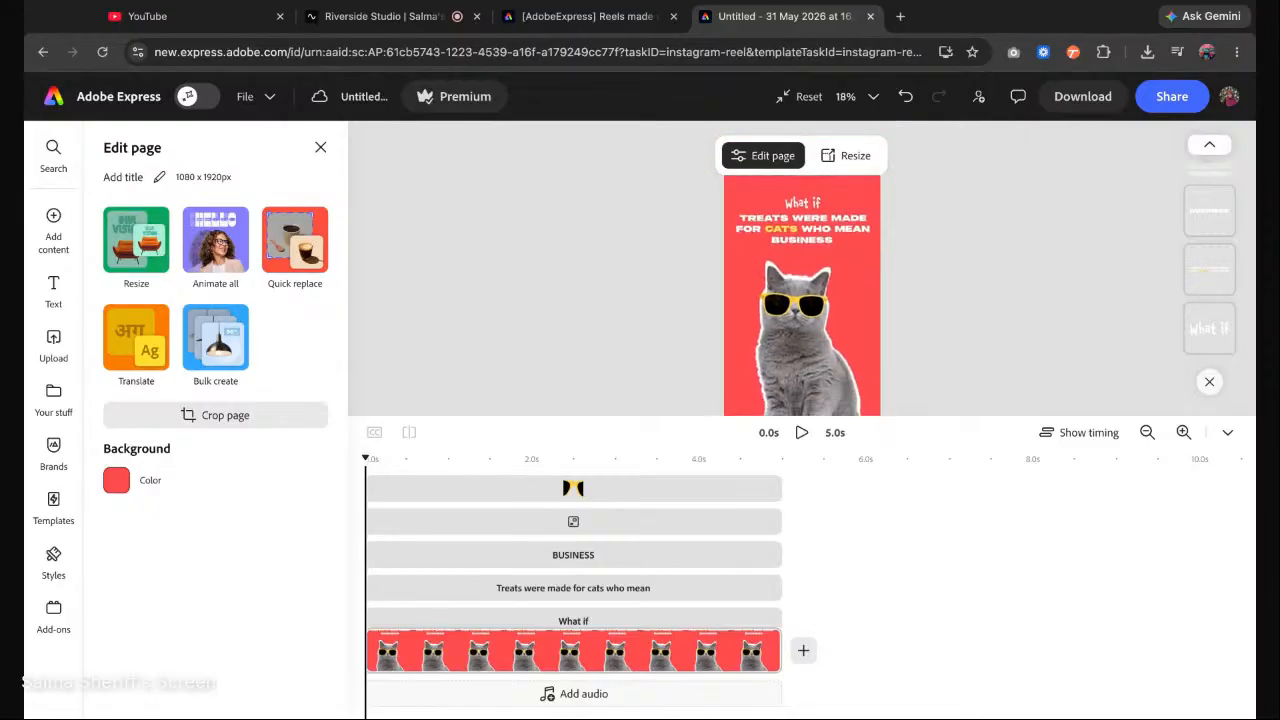
{"action": "scroll", "coordinate": [802, 300], "scroll_direction": "up", "scroll_amount": 1}
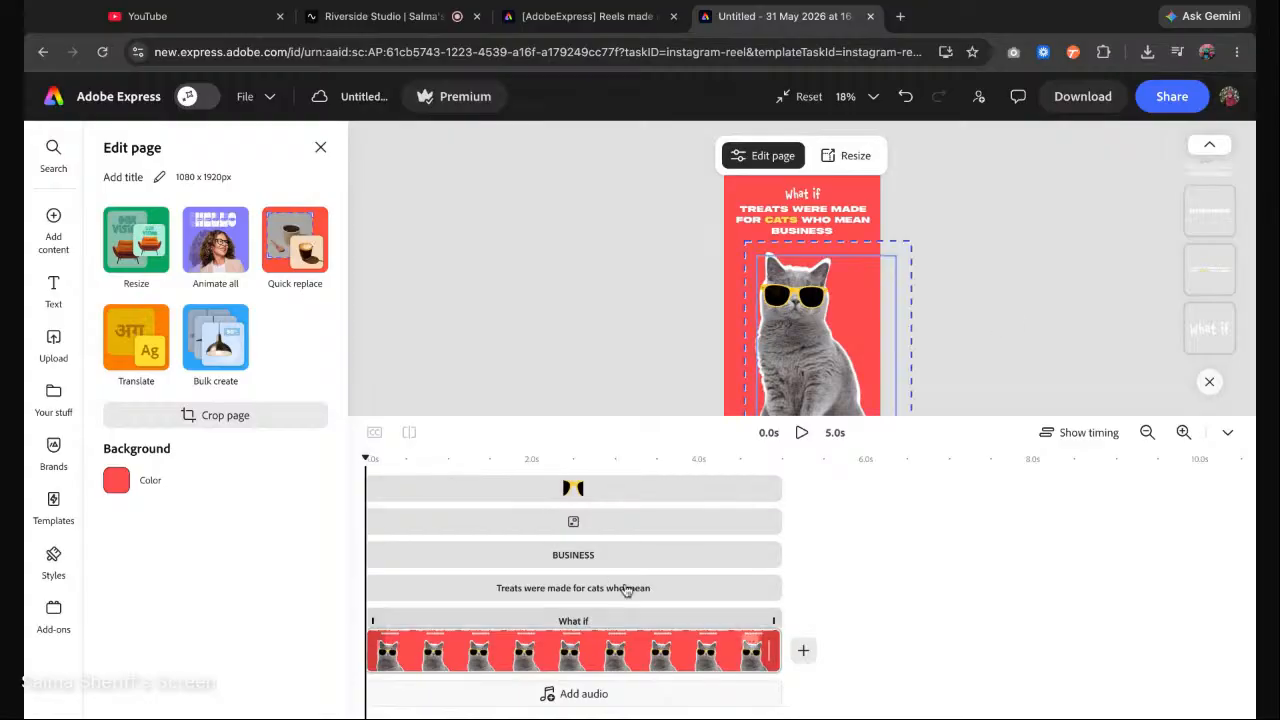
{"action": "left_click", "coordinate": [802, 193]}
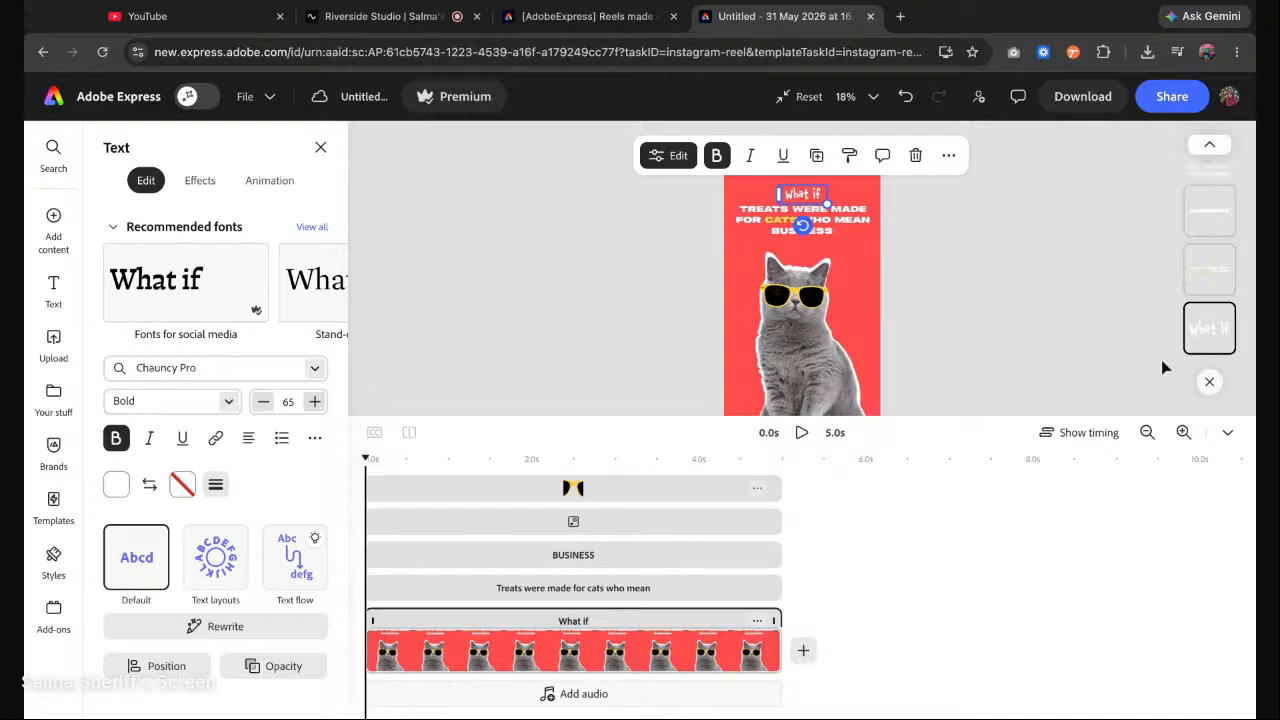
{"action": "left_click", "coordinate": [1228, 436]}
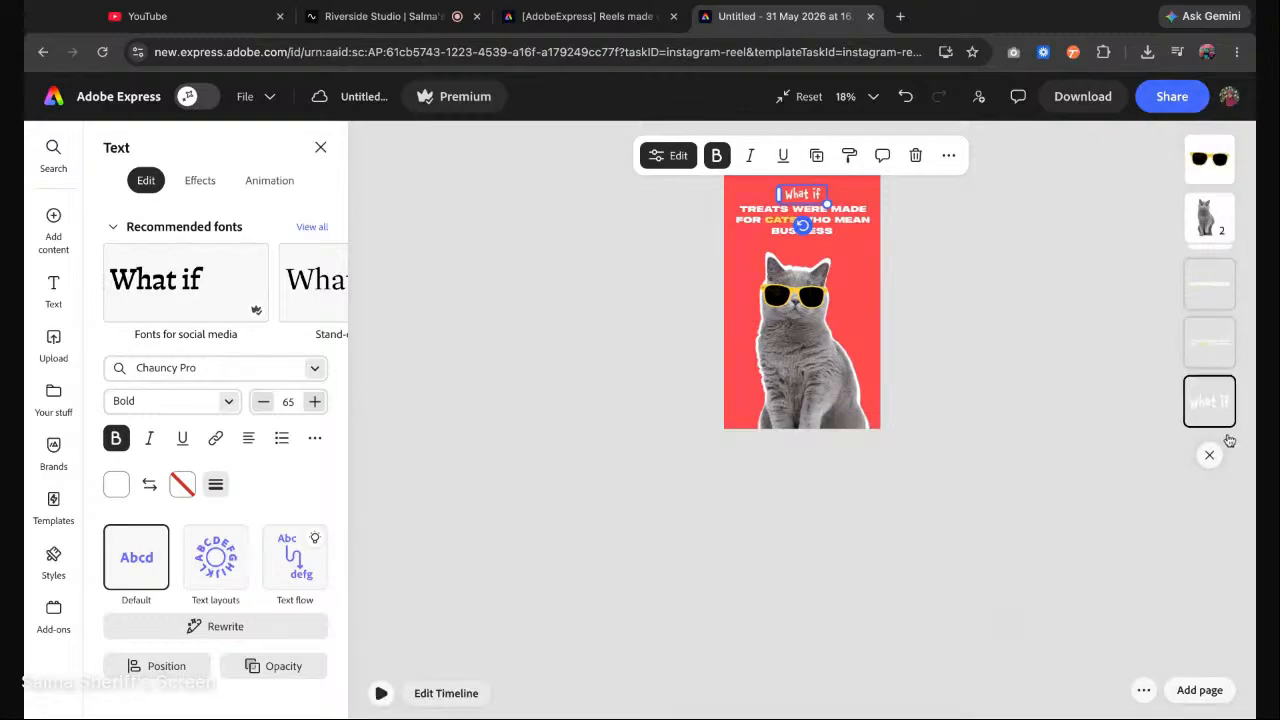
{"action": "left_click", "coordinate": [446, 693]}
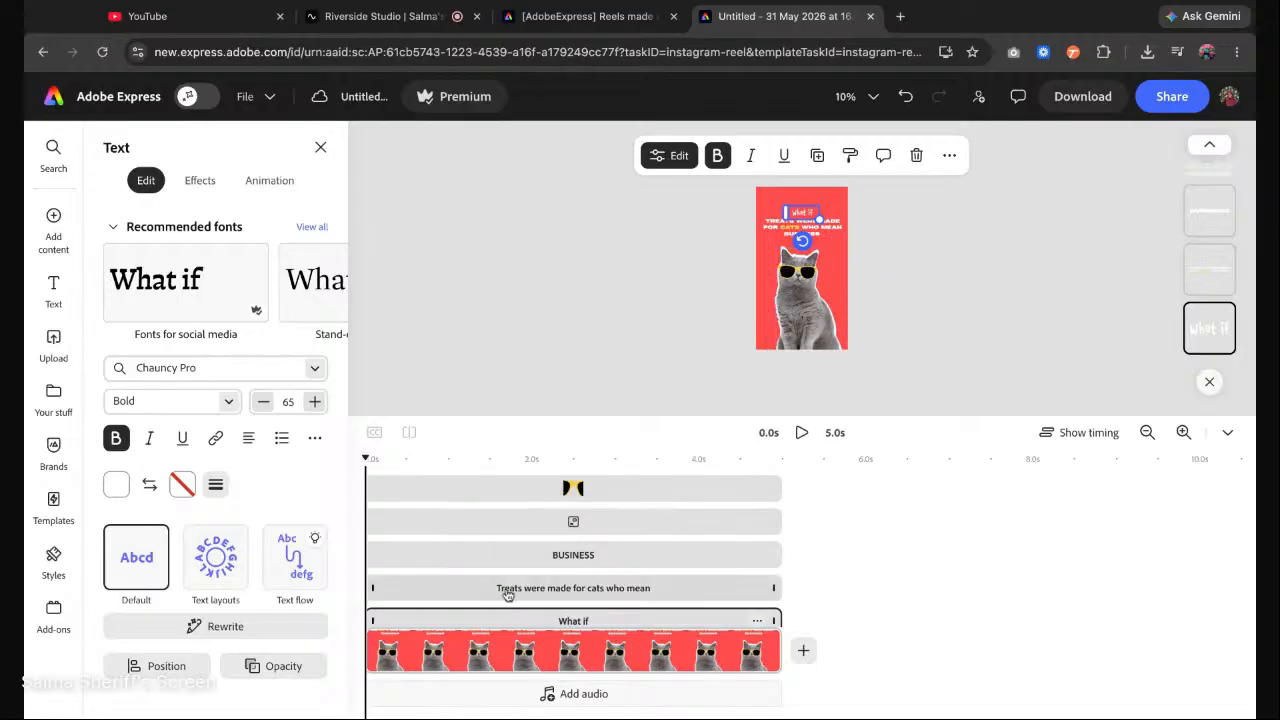
Apply the Typewriter In animation to the "Treats were made for cats who mean" text.
{"action": "scroll", "coordinate": [500, 618], "scroll_direction": "down", "scroll_amount": 1}
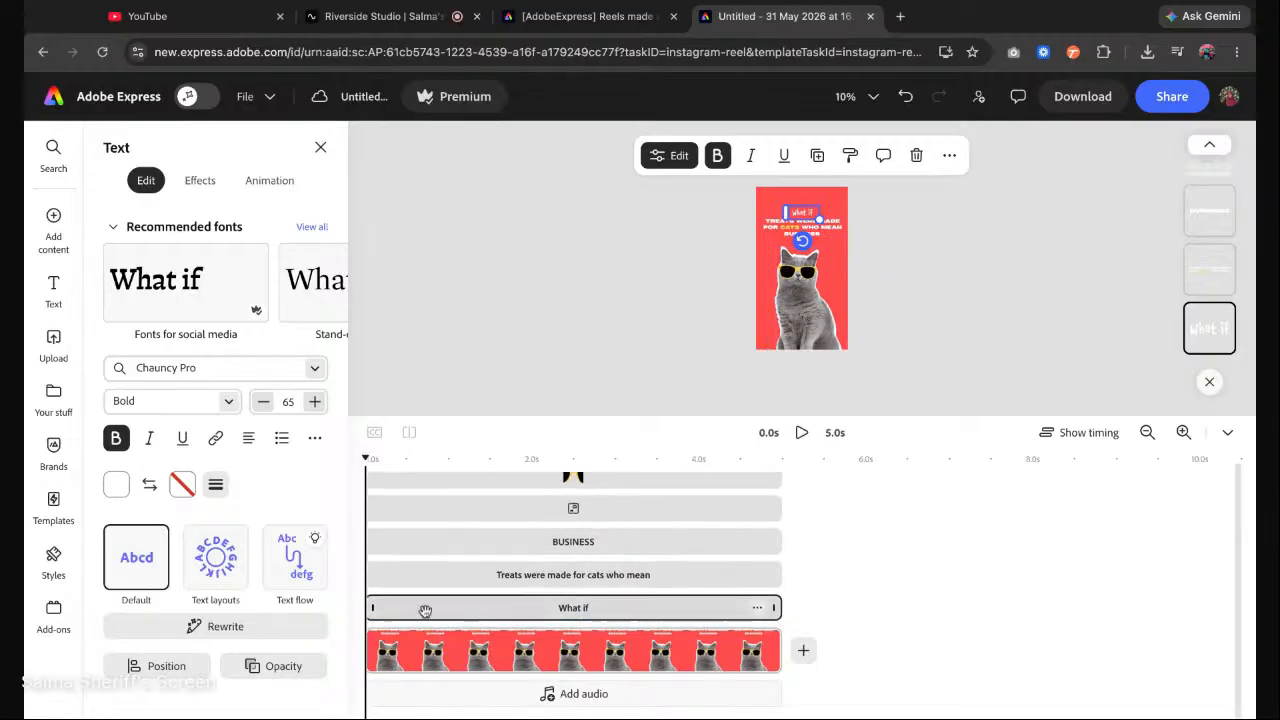
{"action": "left_click", "coordinate": [541, 578]}
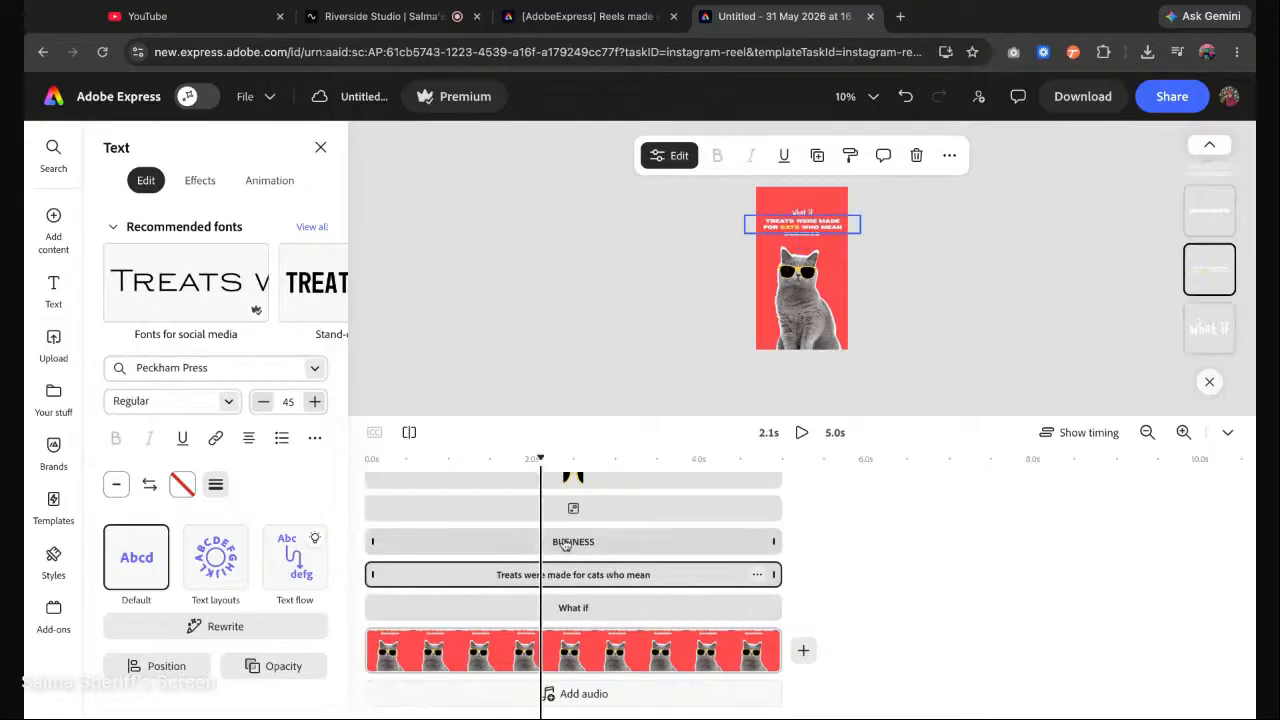
{"action": "left_click_drag", "start_coordinate": [543, 459], "coordinate": [366, 459]}
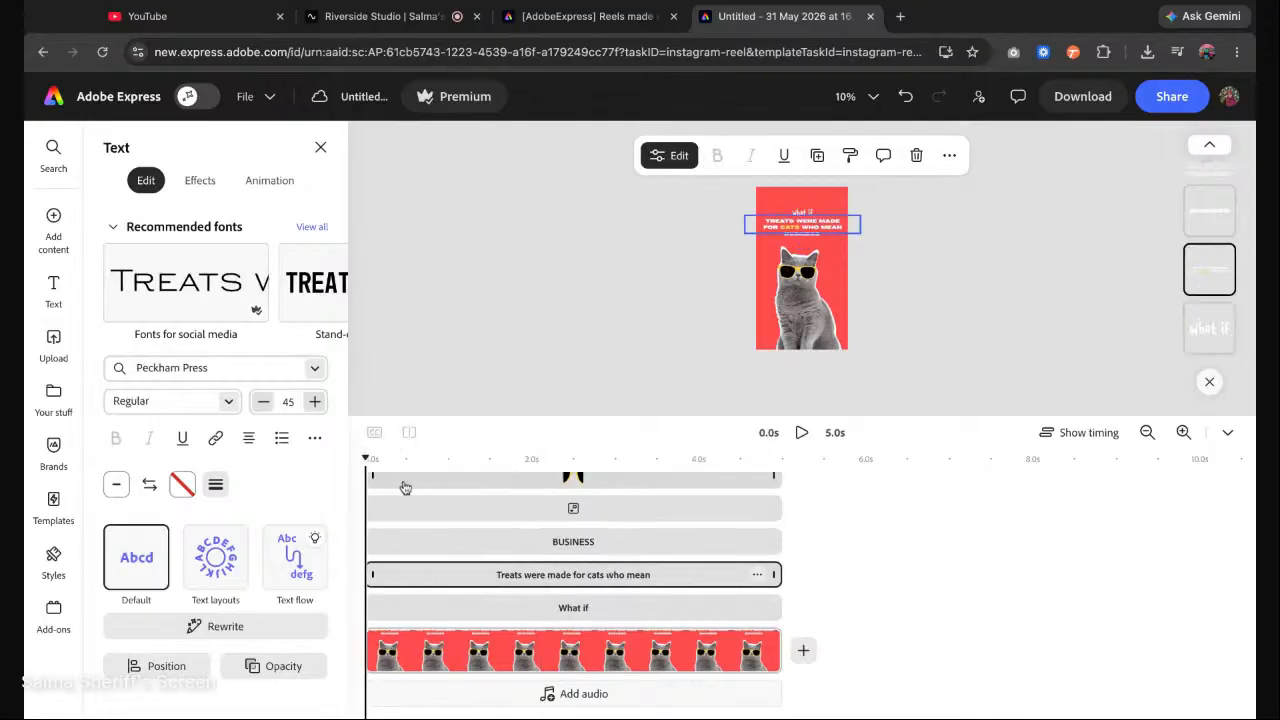
{"action": "left_click", "coordinate": [491, 578]}
{"action": "left_click", "coordinate": [263, 184]}
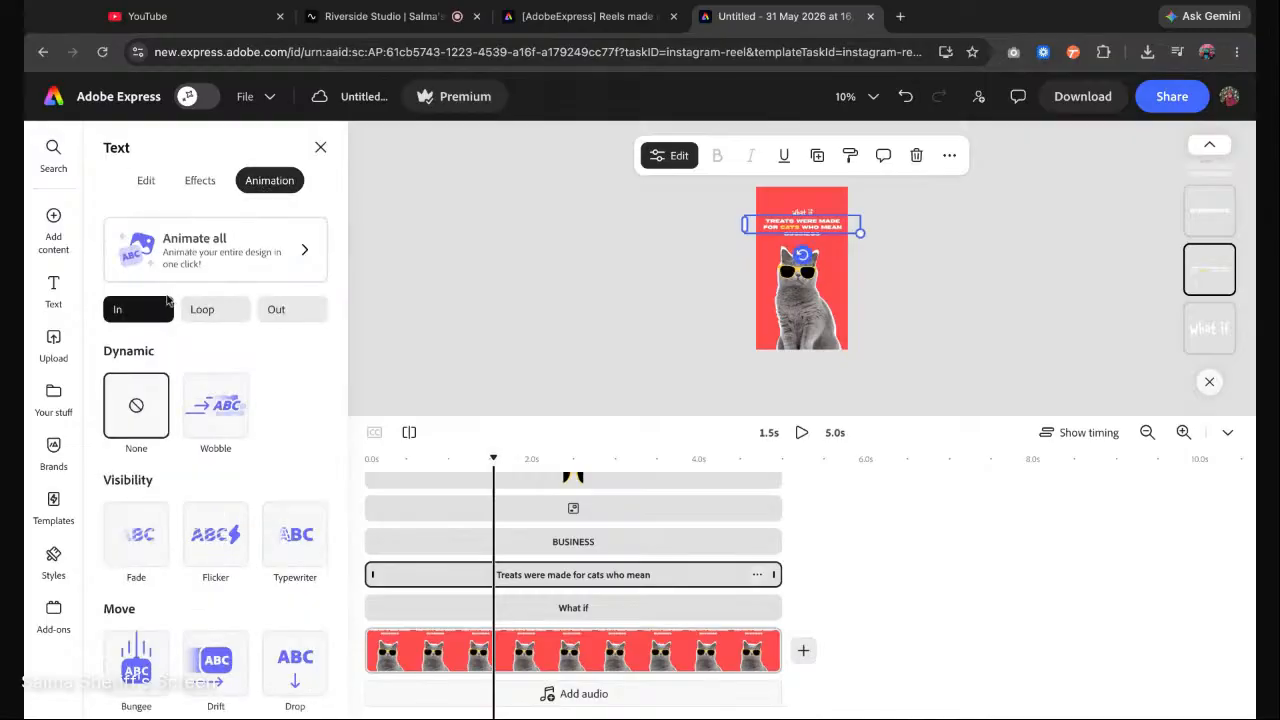
{"action": "scroll", "coordinate": [190, 410], "scroll_direction": "down", "scroll_amount": 1}
{"action": "left_click", "coordinate": [302, 465]}
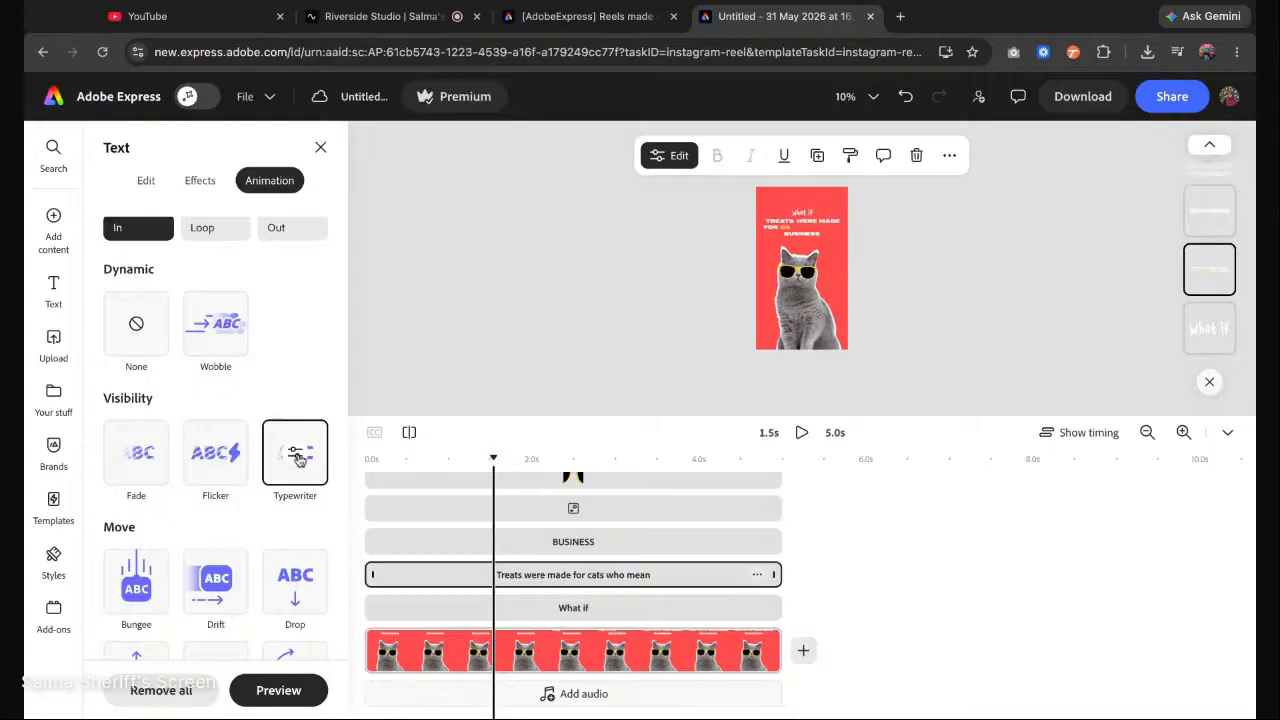
Shorten the Typewriter animation's duration to 2.01 s with Character as the text segment.
{"action": "left_click", "coordinate": [295, 453]}
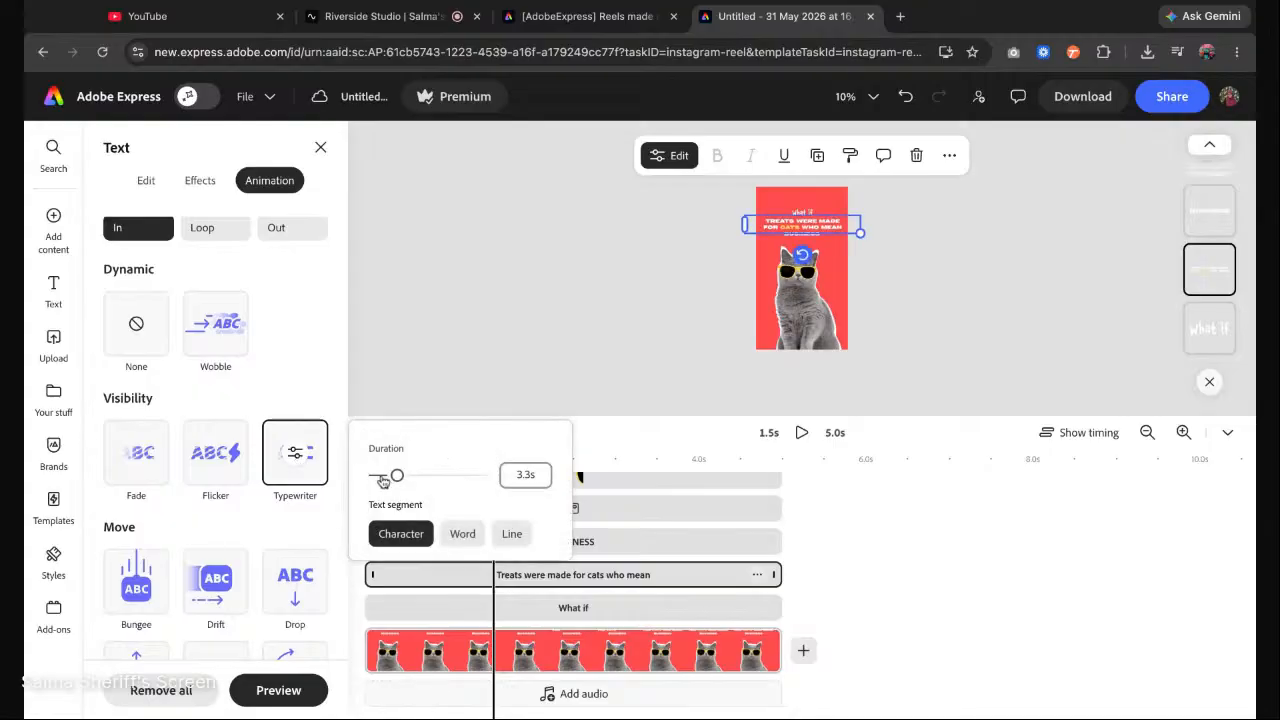
{"action": "left_click_drag", "start_coordinate": [396, 479], "coordinate": [393, 480]}
{"action": "key", "text": "Left"}
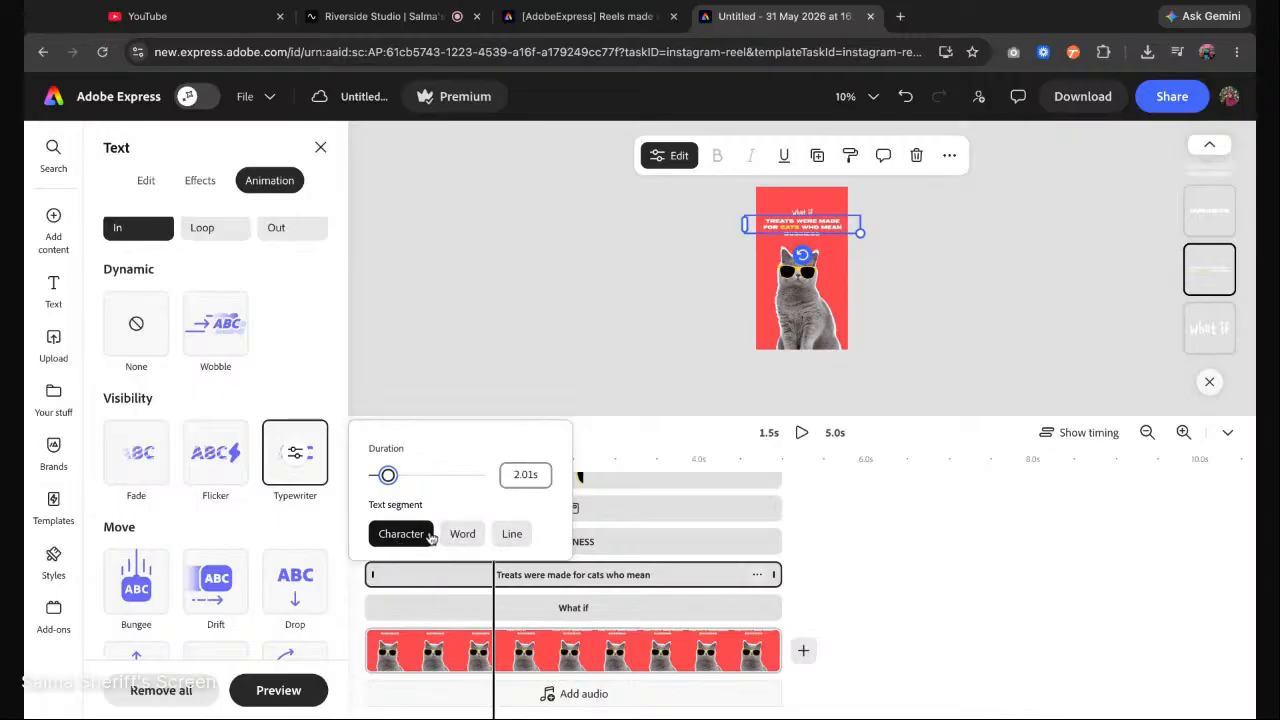
{"action": "left_click", "coordinate": [411, 547]}
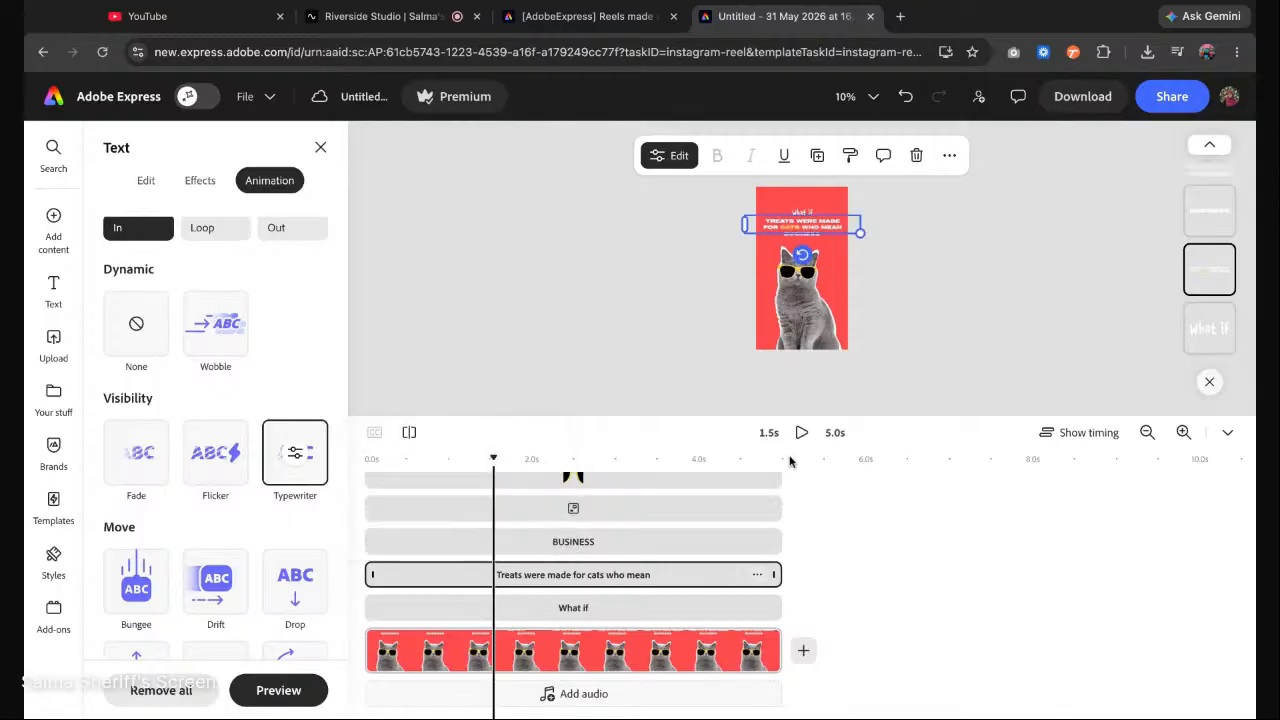
Delete the separate "BUSINESS" text line below the headline.
{"action": "left_click", "coordinate": [813, 234]}
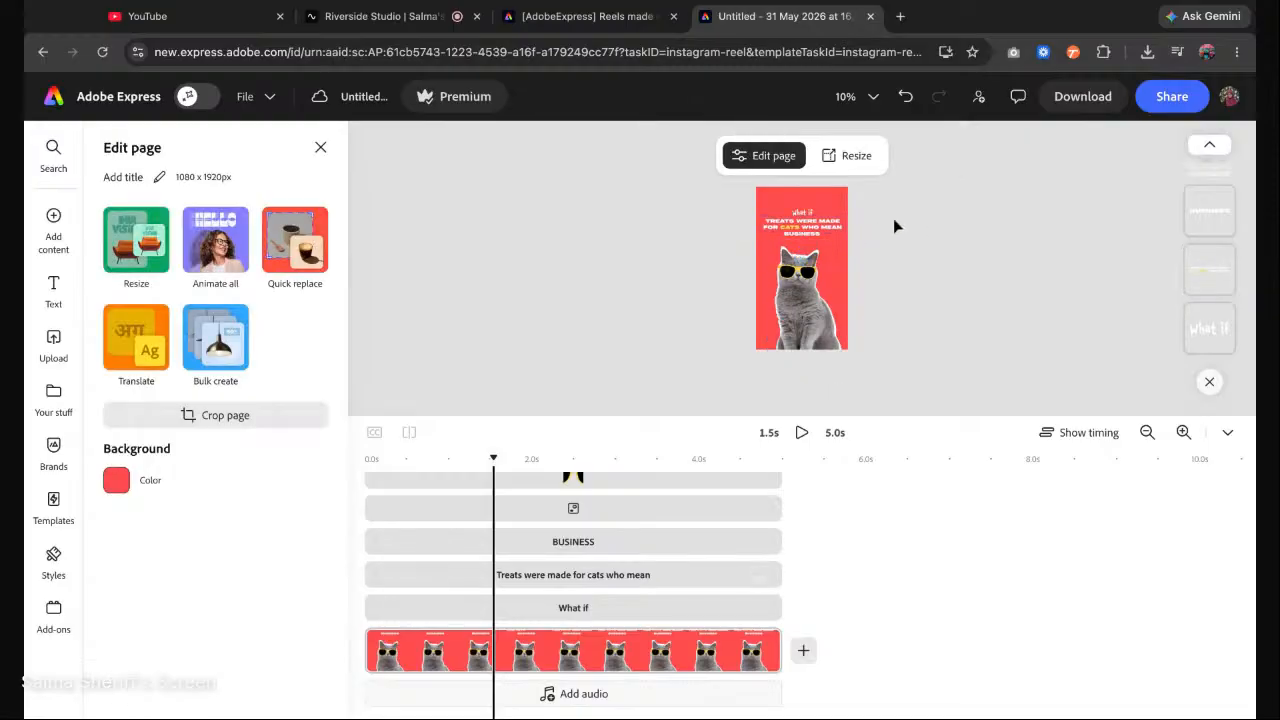
{"action": "scroll", "coordinate": [893, 218], "scroll_direction": "up", "scroll_amount": 2}
{"action": "scroll", "coordinate": [836, 227], "scroll_direction": "up", "scroll_amount": 1}
{"action": "left_click", "coordinate": [817, 250]}
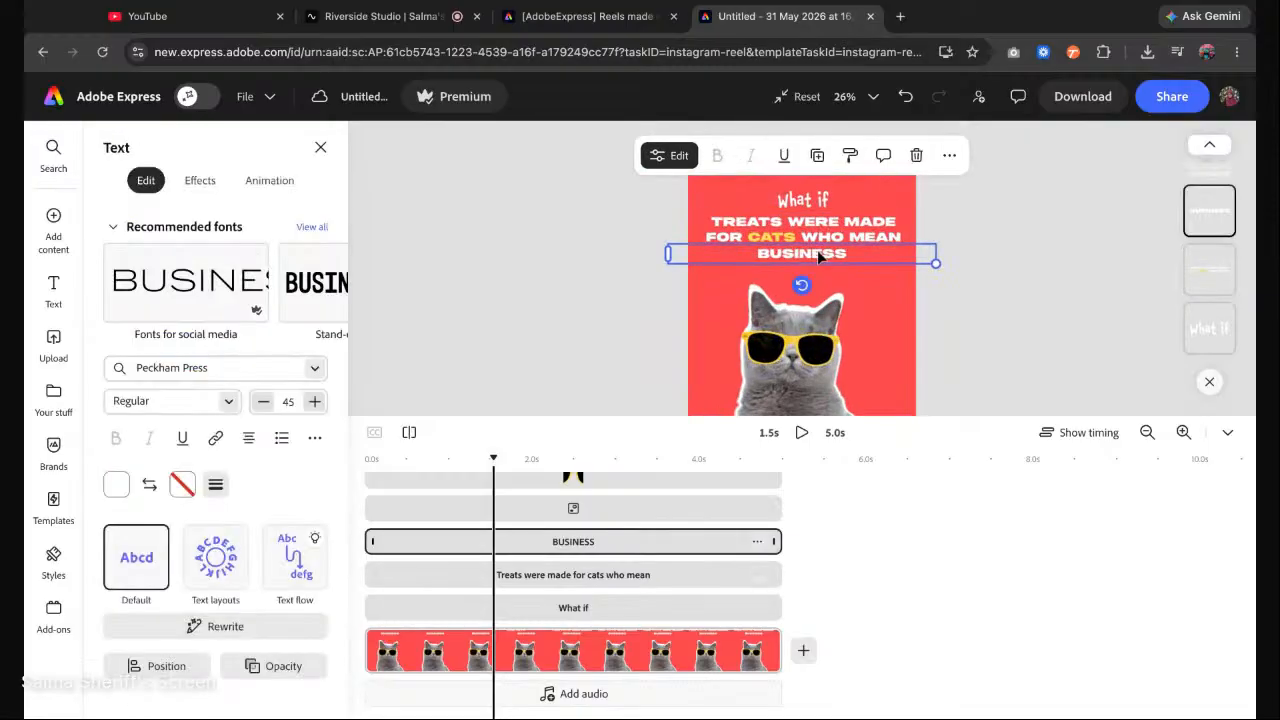
{"action": "key", "text": "Delete"}
Add "BUSINESS" as a third line inside the animated headline text, below "FOR CATS WHO MEAN".
{"action": "left_click", "coordinate": [903, 237]}
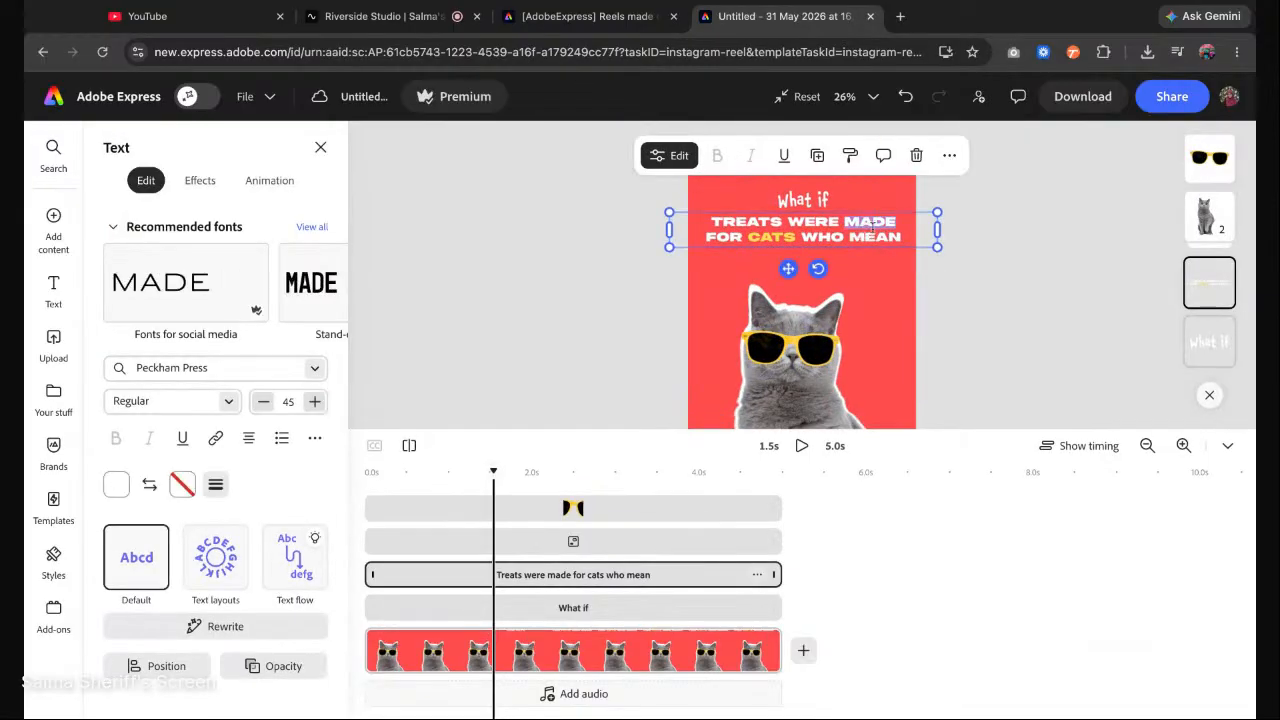
{"action": "key", "text": "Return"}
{"action": "type", "text": "BUSINESS"}
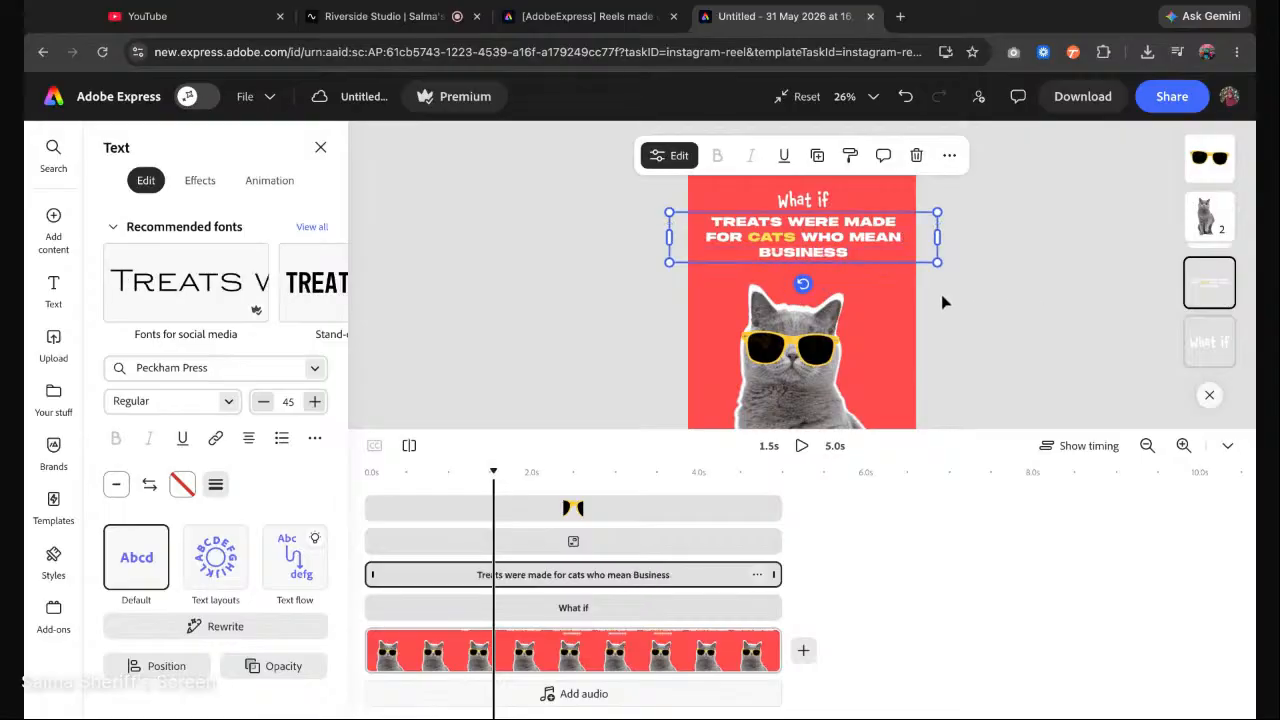
{"action": "scroll", "coordinate": [942, 294], "scroll_direction": "down", "scroll_amount": 3}
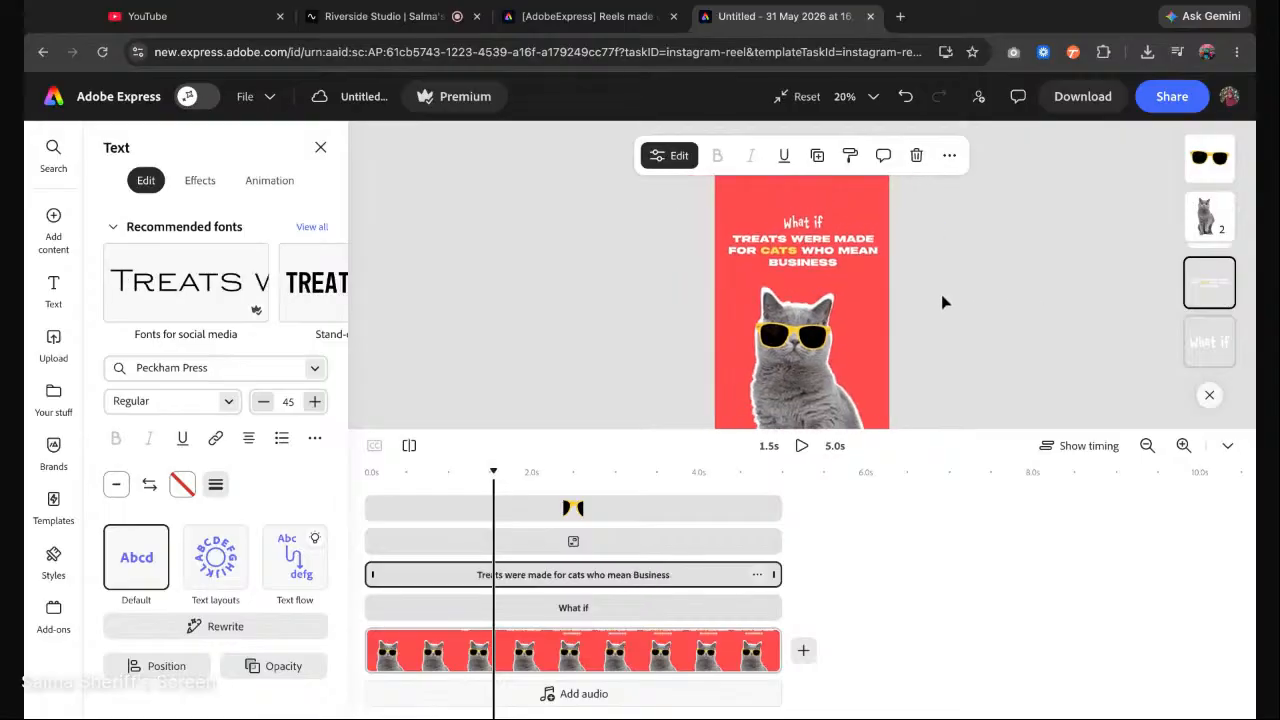
{"action": "left_click", "coordinate": [942, 295]}
{"action": "left_click", "coordinate": [808, 266]}
{"action": "left_click", "coordinate": [942, 301]}
{"action": "scroll", "coordinate": [942, 301], "scroll_direction": "down", "scroll_amount": 2}
Set the duration of the three-line headline's Typewriter In animation to 2 s.
{"action": "left_click", "coordinate": [824, 244]}
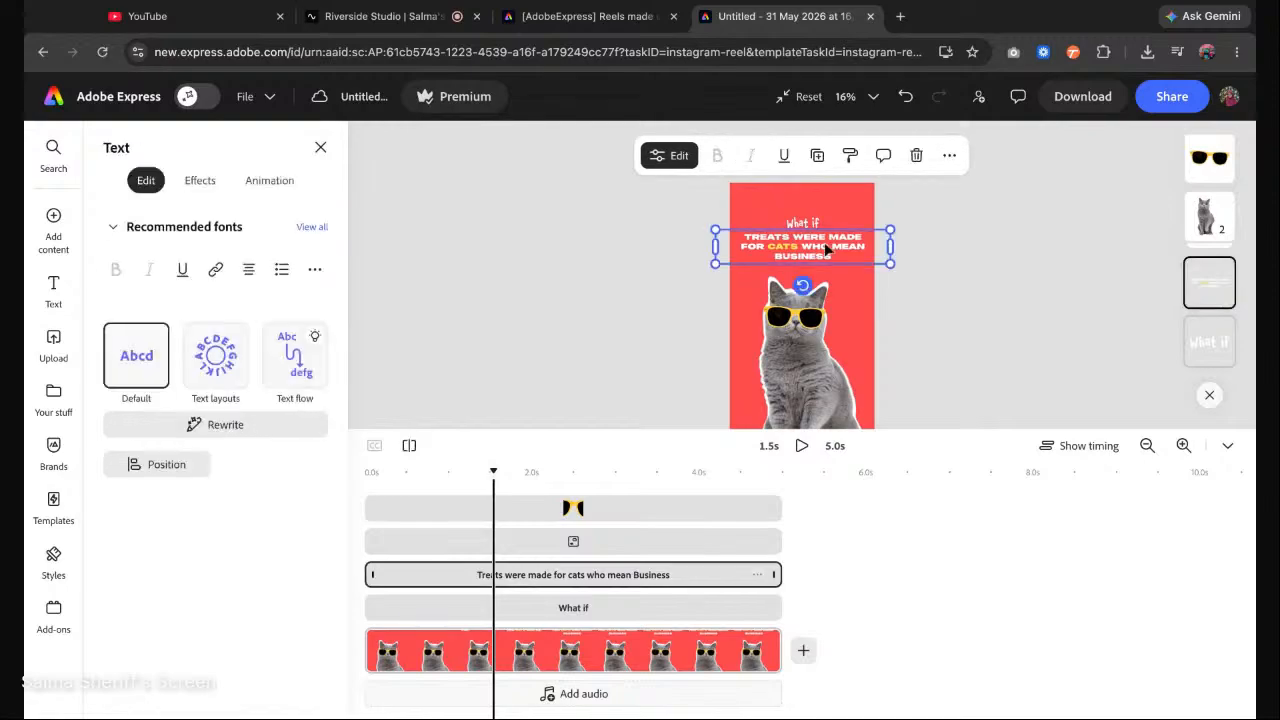
{"action": "left_click", "coordinate": [263, 185]}
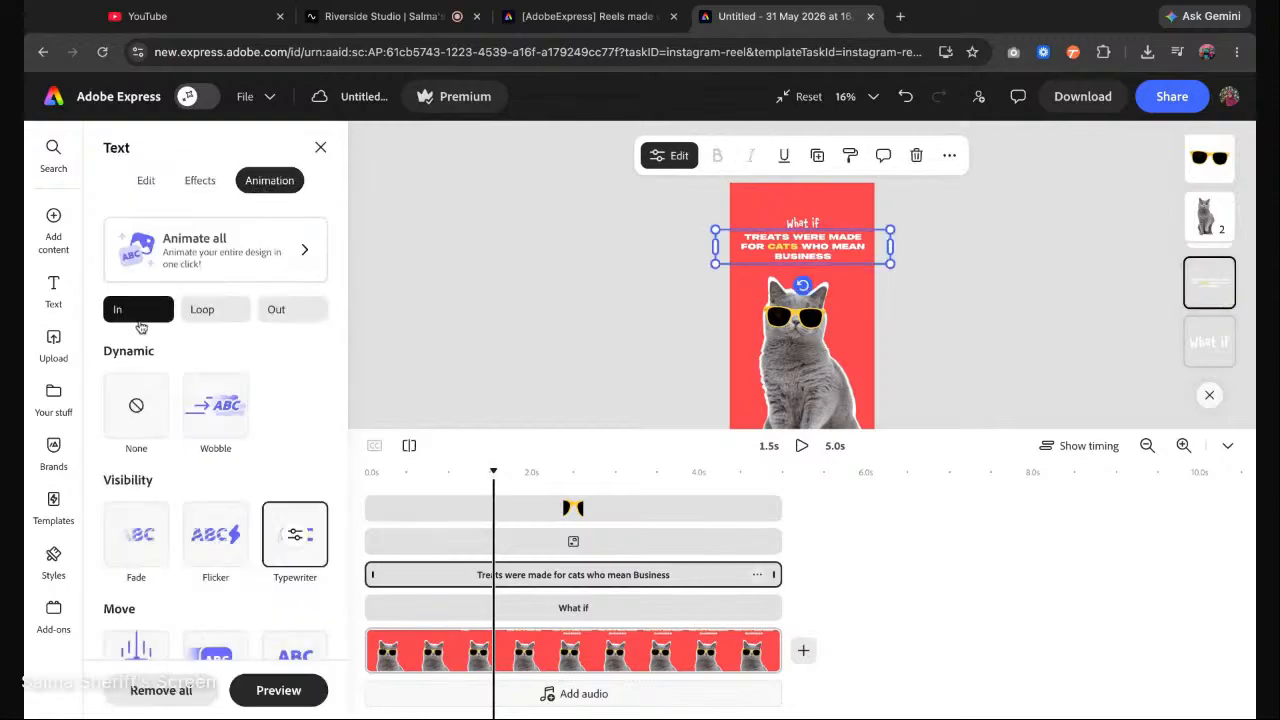
{"action": "left_click", "coordinate": [301, 540]}
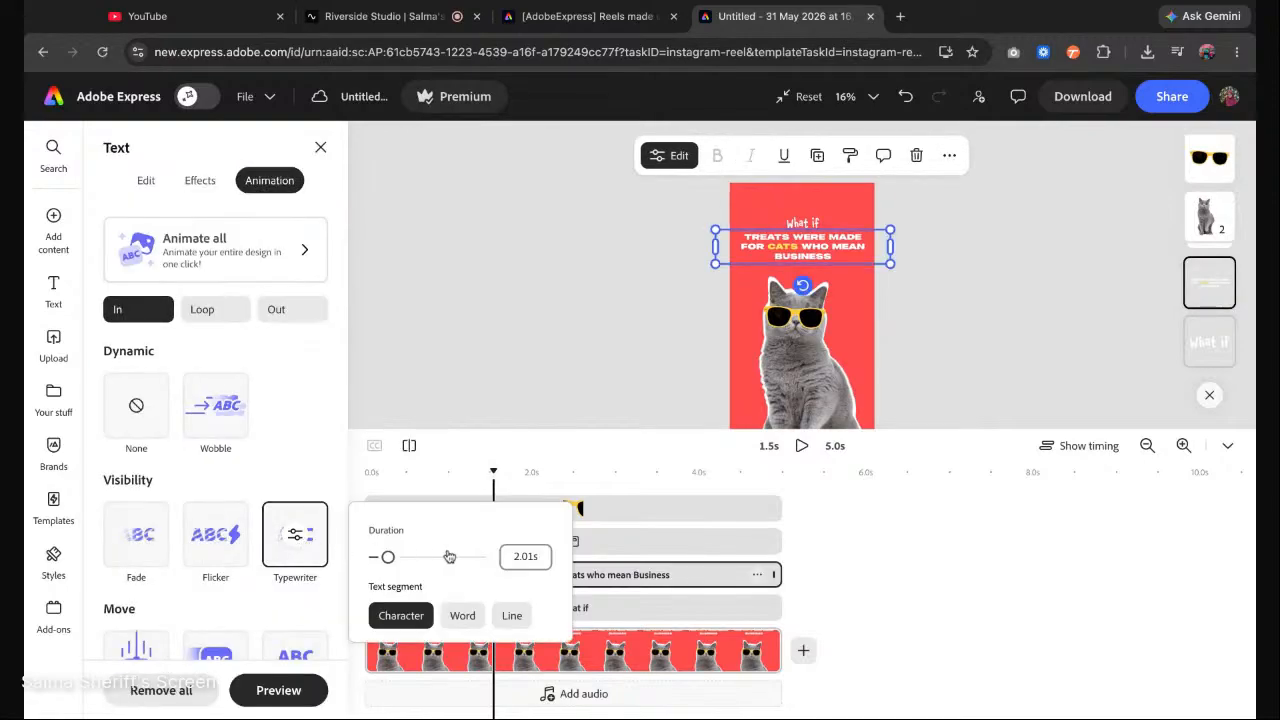
{"action": "left_click", "coordinate": [528, 558]}
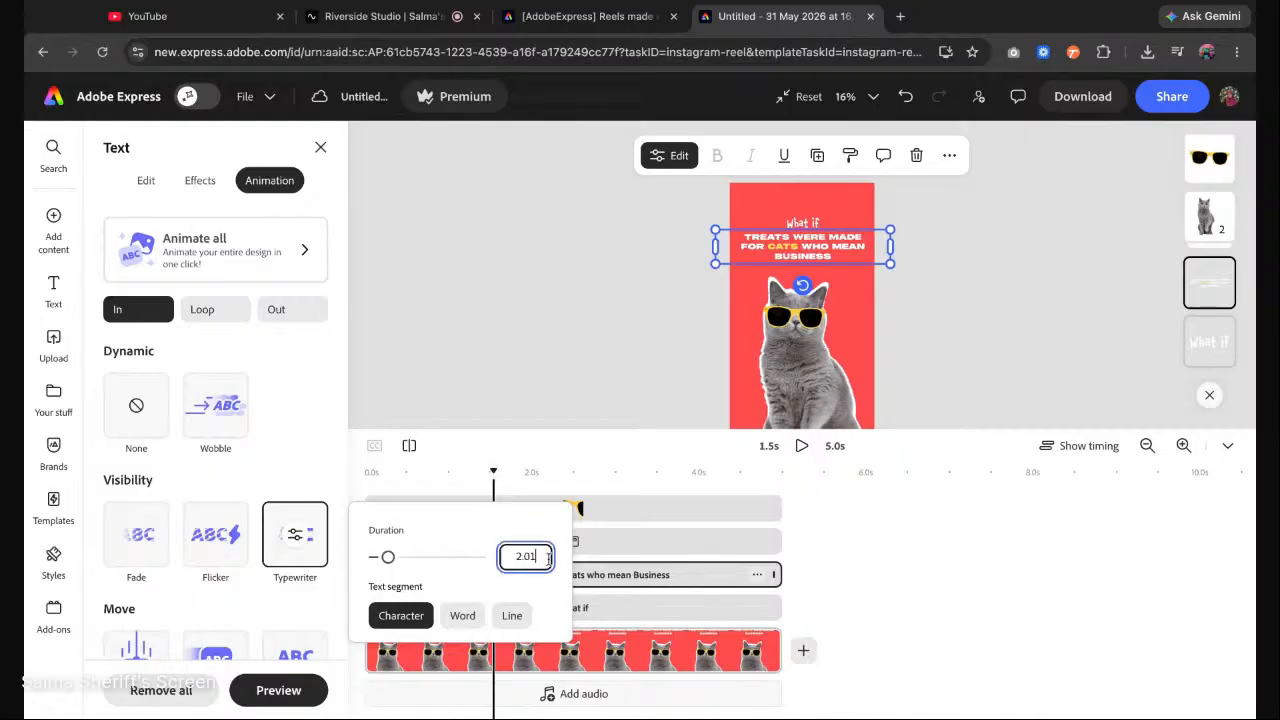
{"action": "double_click", "coordinate": [548, 558]}
{"action": "type", "text": "2"}
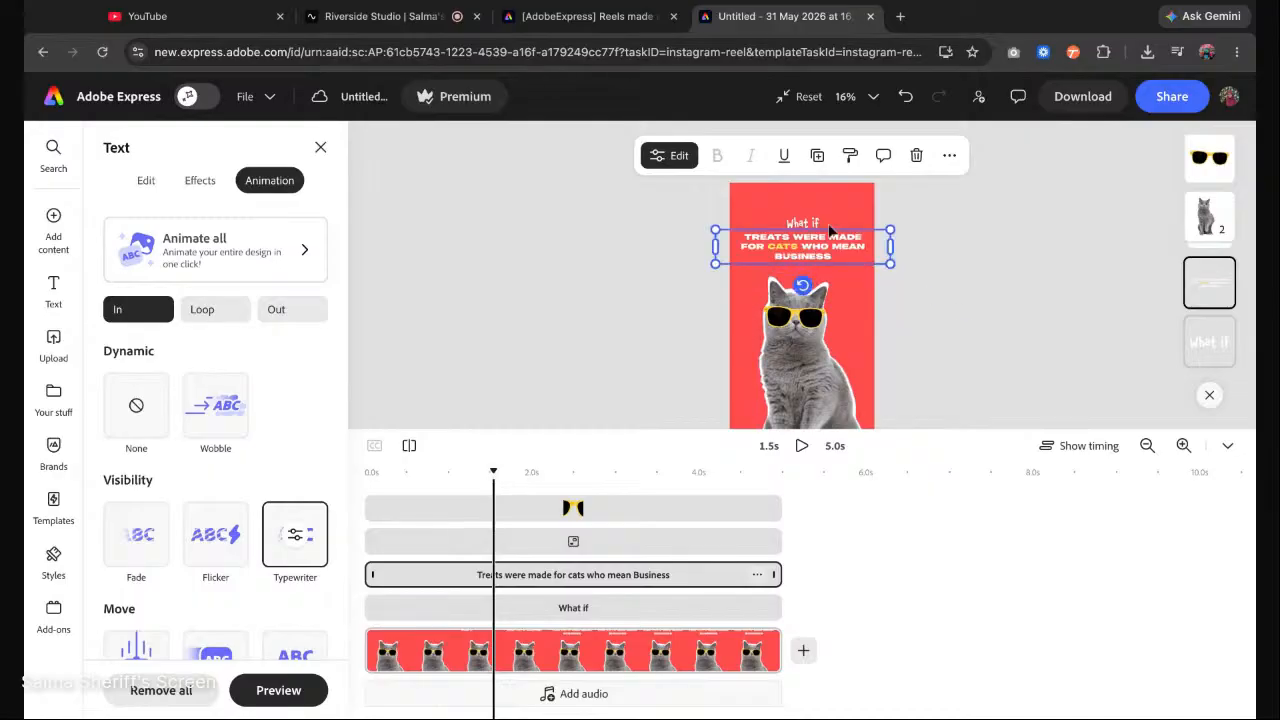
Trim the start of the cat group on the timeline so it begins at 1.0 s.
{"action": "scroll", "coordinate": [835, 240], "scroll_direction": "down", "scroll_amount": 1}
{"action": "left_click", "coordinate": [881, 308]}
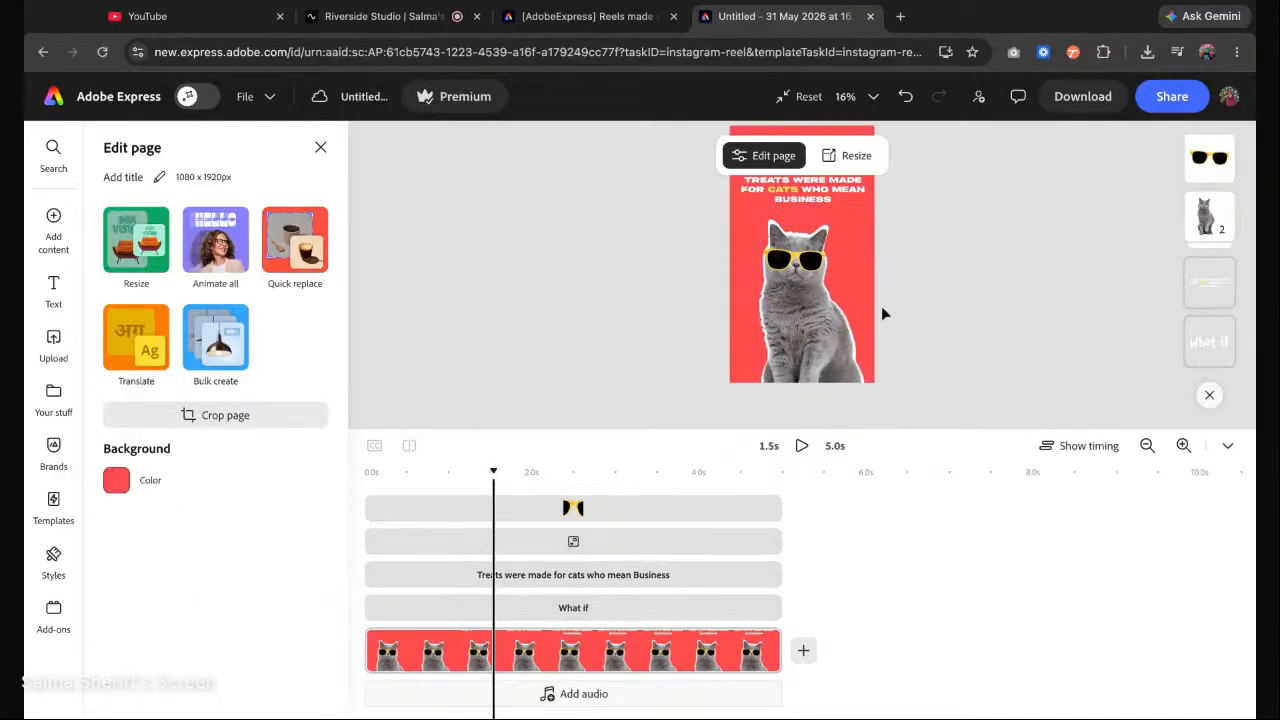
{"action": "left_click_drag", "start_coordinate": [923, 296], "coordinate": [833, 330]}
{"action": "left_click", "coordinate": [978, 208]}
{"action": "left_click", "coordinate": [871, 222]}
{"action": "left_click", "coordinate": [868, 211]}
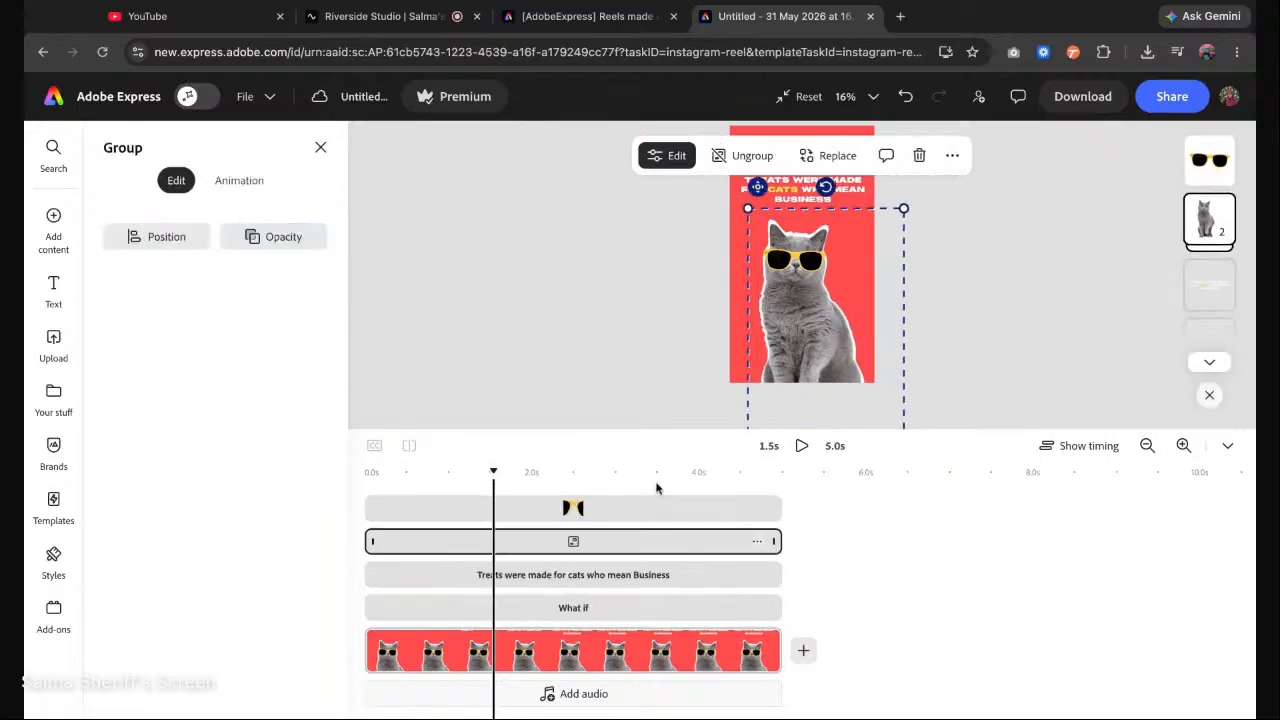
{"action": "scroll", "coordinate": [958, 242], "scroll_direction": "up", "scroll_amount": 1}
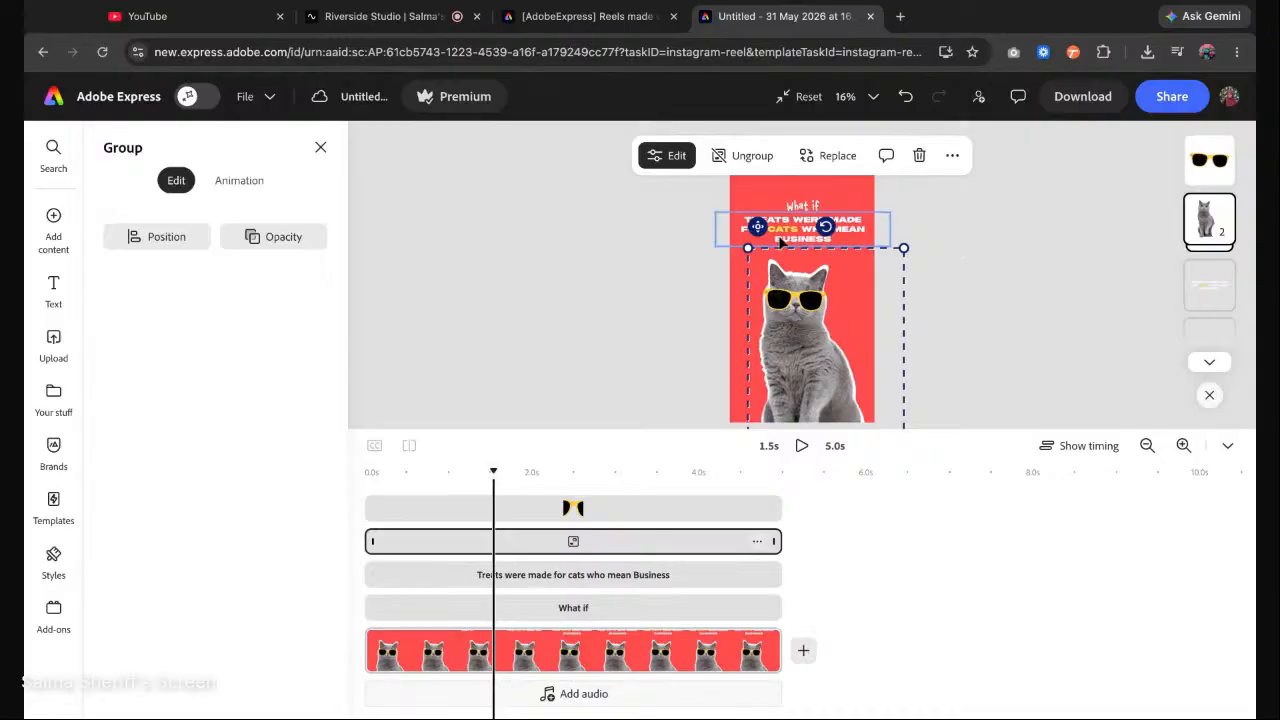
{"action": "left_click", "coordinate": [374, 541]}
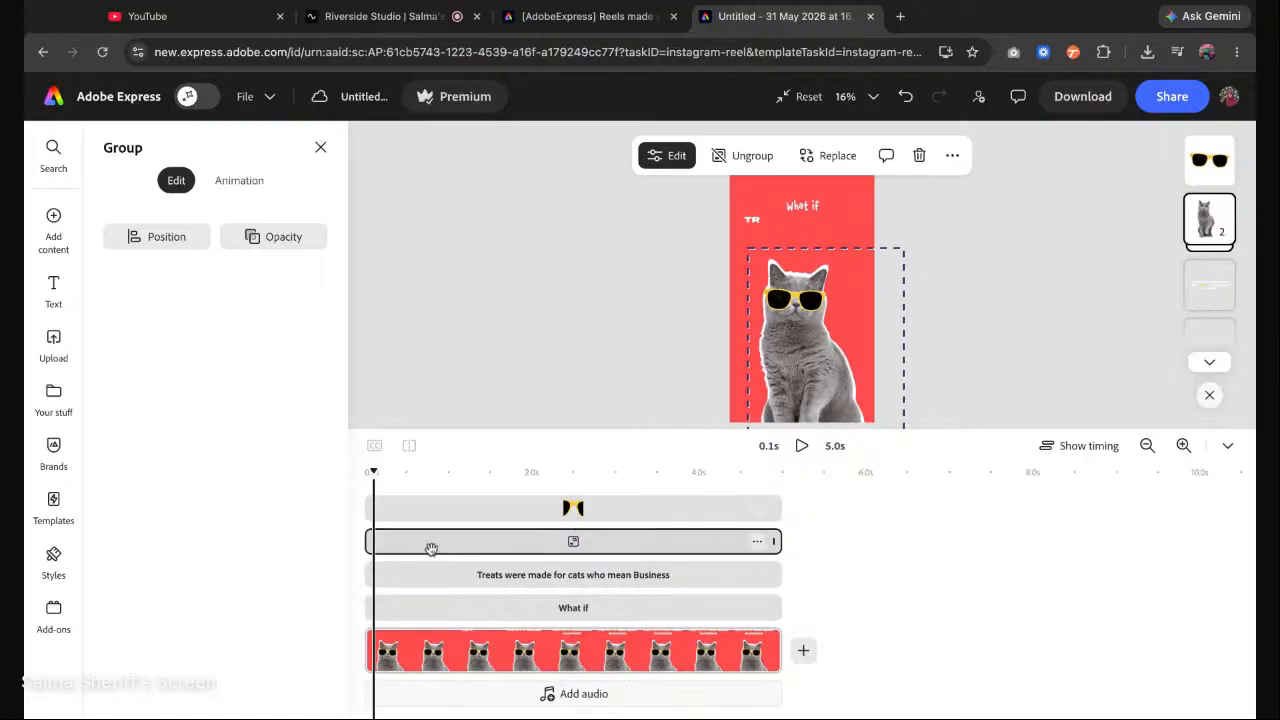
{"action": "left_click_drag", "start_coordinate": [367, 541], "coordinate": [449, 541]}
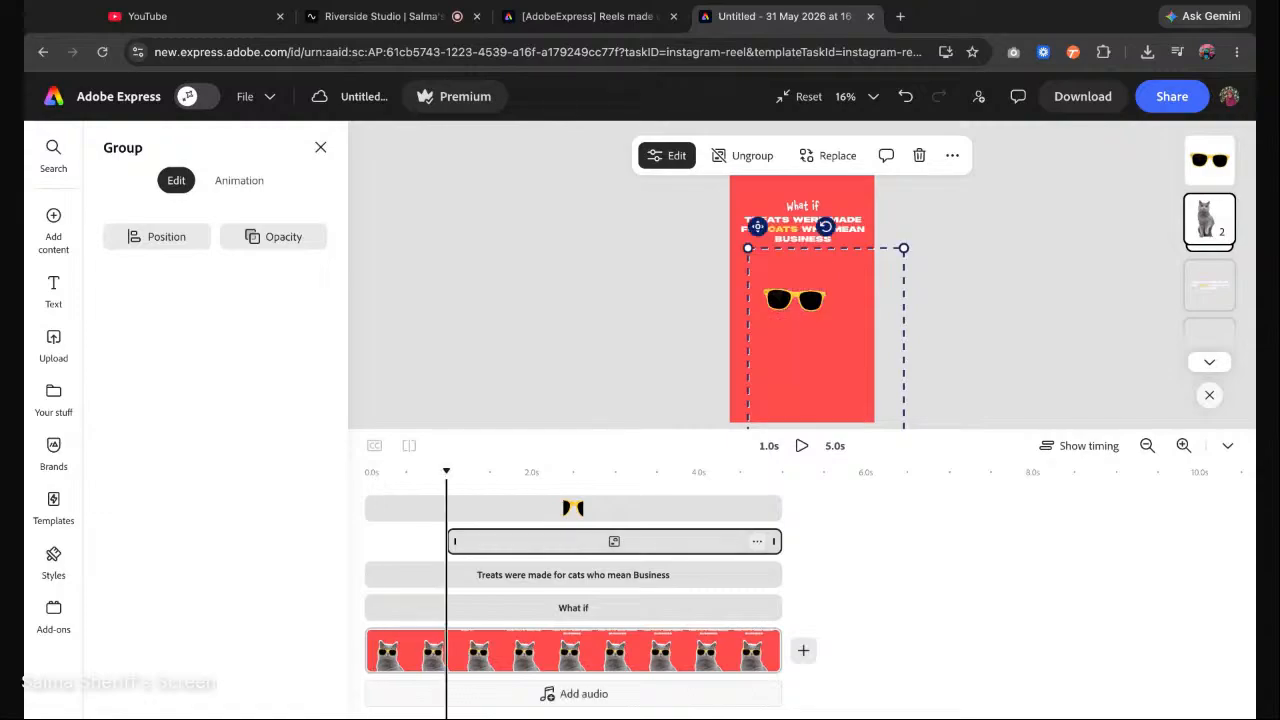
Apply the Drop In animation to the cat group with its direction set to up.
{"action": "left_click", "coordinate": [239, 180]}
{"action": "left_click", "coordinate": [158, 318]}
{"action": "scroll", "coordinate": [220, 414], "scroll_direction": "down", "scroll_amount": 2}
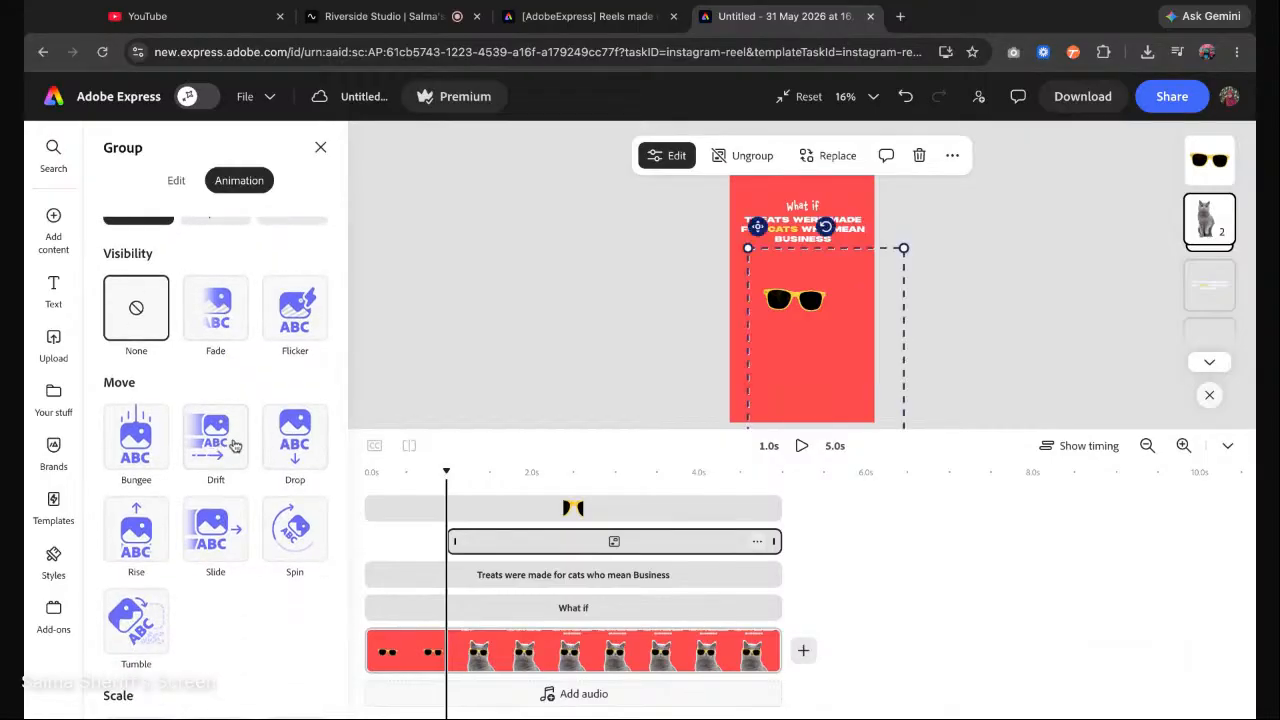
{"action": "left_click", "coordinate": [296, 437]}
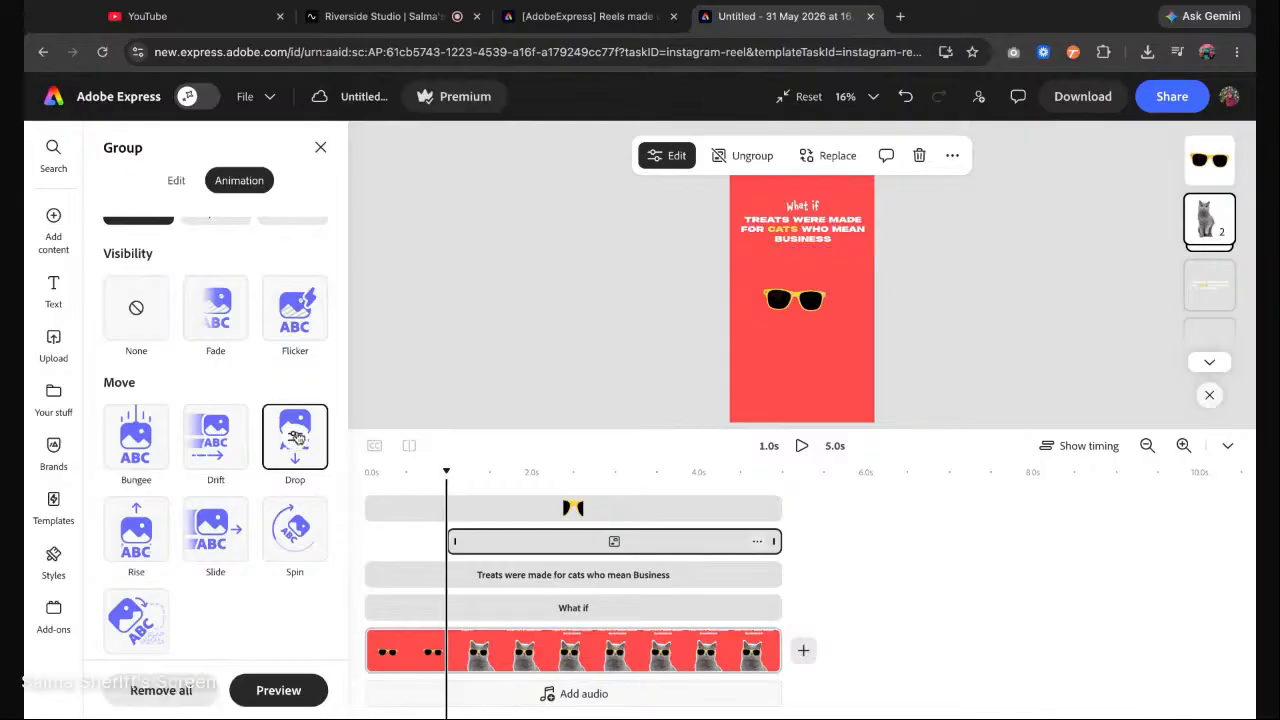
{"action": "left_click", "coordinate": [295, 437]}
{"action": "left_click", "coordinate": [382, 606]}
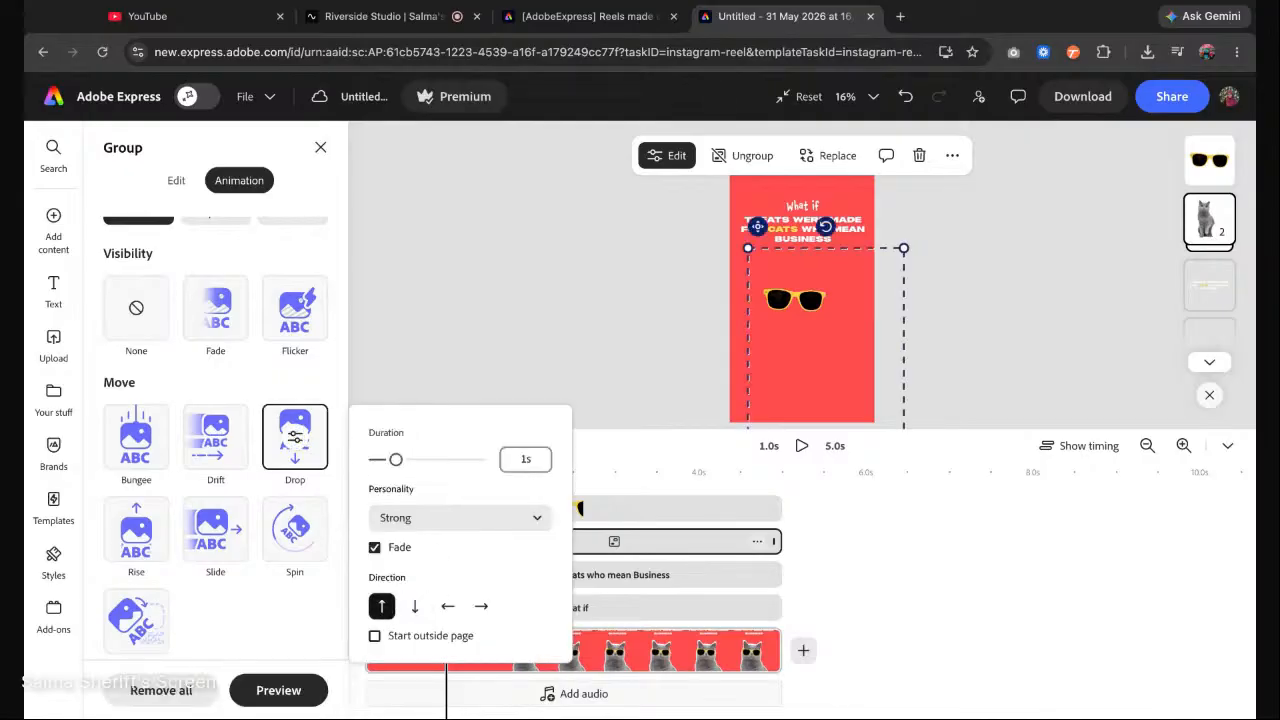
Make the cat group's Drop animation start outside the page and play the reel from the beginning.
{"action": "left_click", "coordinate": [375, 636]}
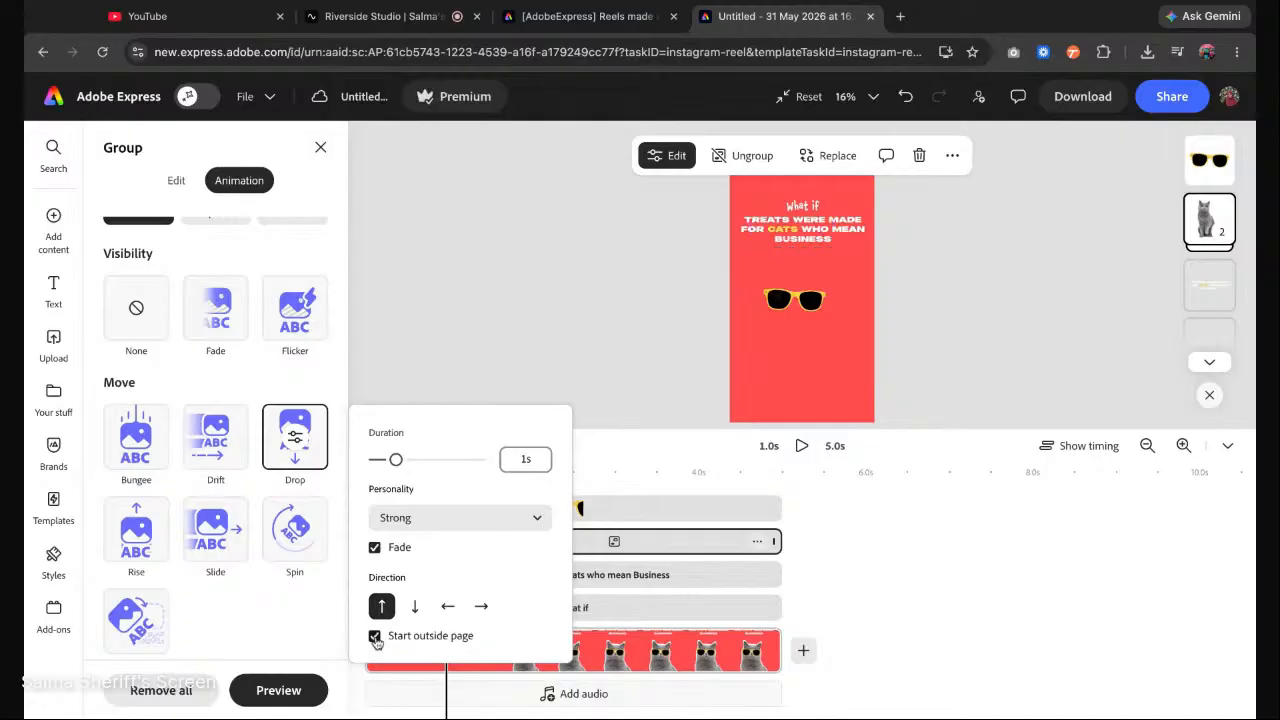
{"action": "left_click", "coordinate": [506, 331]}
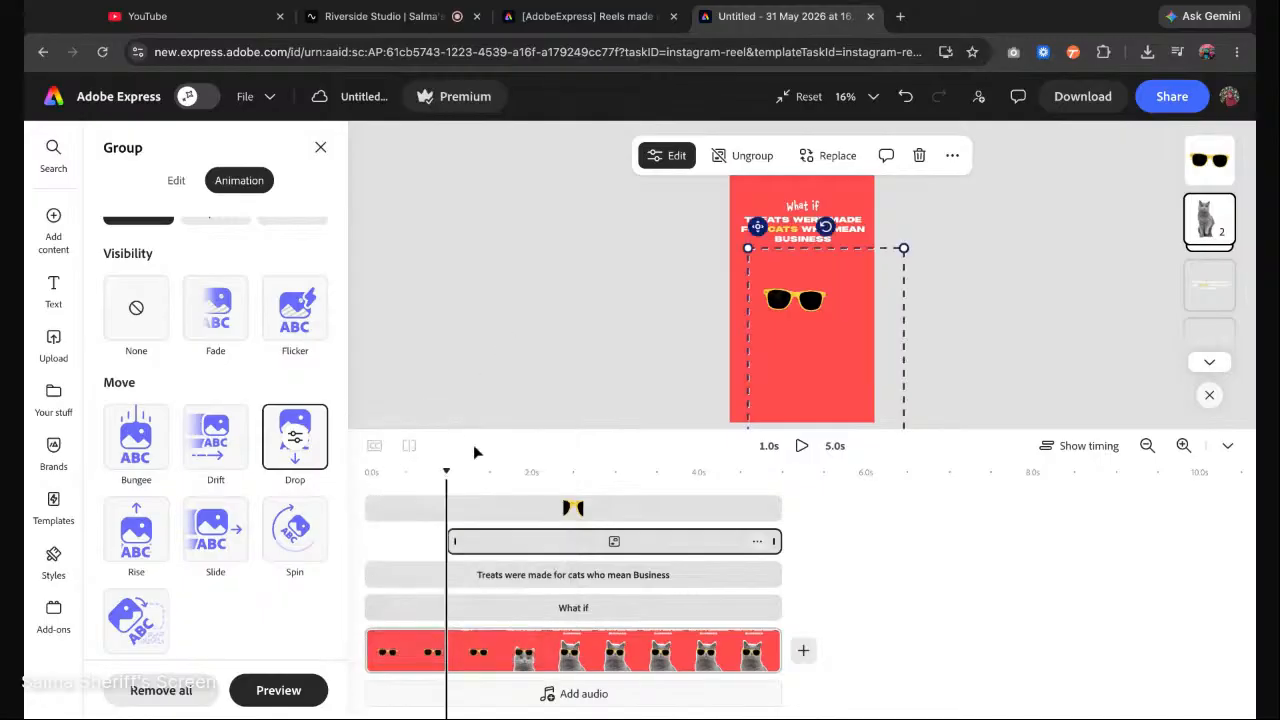
{"action": "left_click_drag", "start_coordinate": [447, 469], "coordinate": [364, 469]}
{"action": "left_click", "coordinate": [802, 446]}
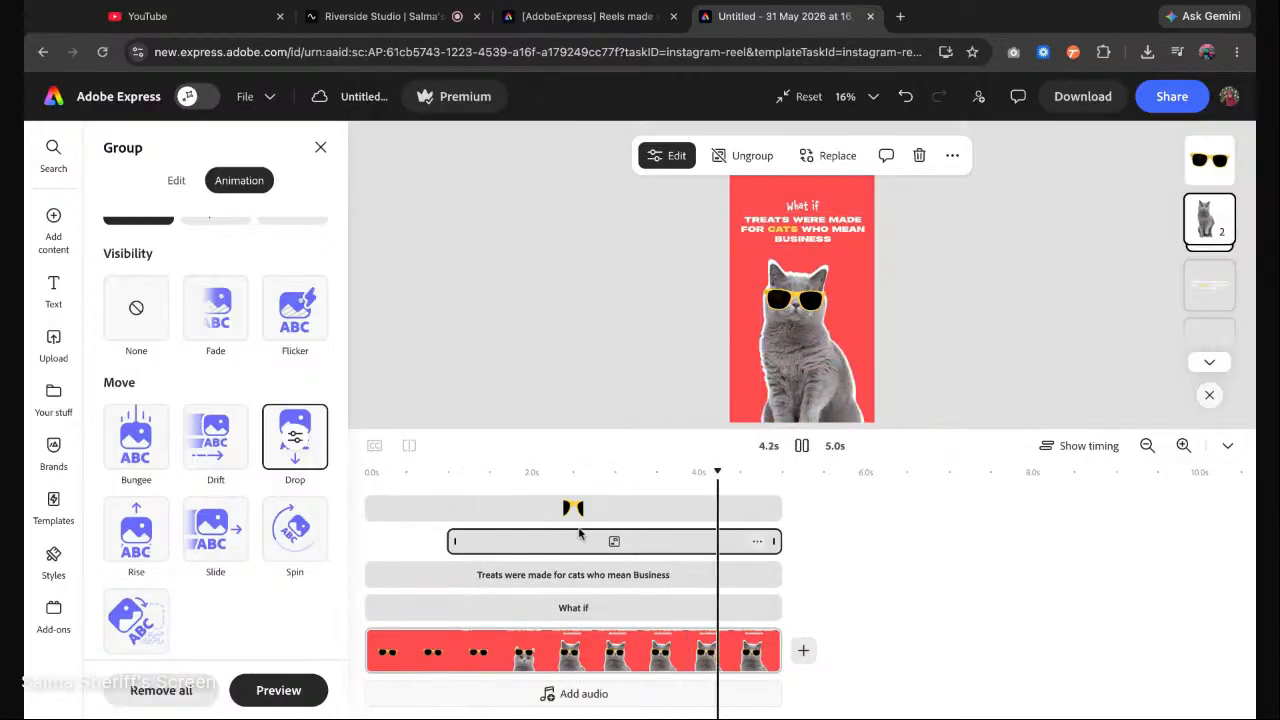
Apply the Pop In animation to the sunglasses image.
{"action": "left_click", "coordinate": [812, 305]}
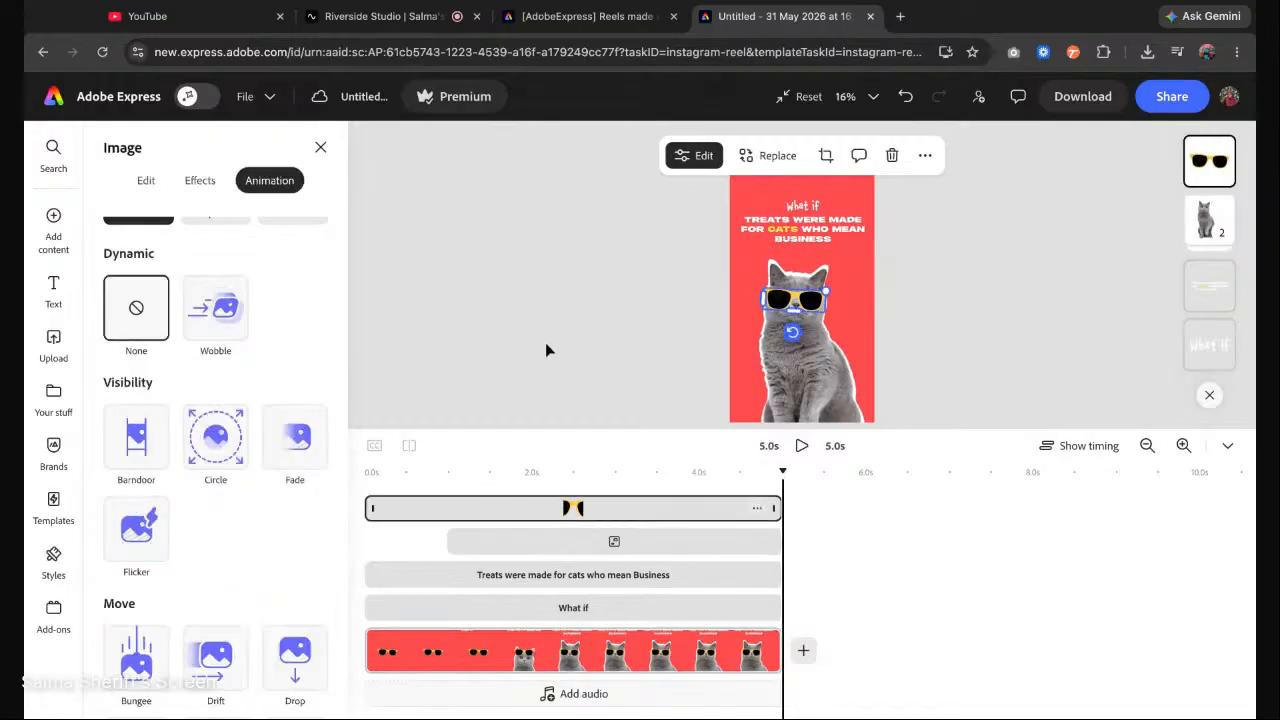
{"action": "scroll", "coordinate": [209, 320], "scroll_direction": "up", "scroll_amount": 2}
{"action": "scroll", "coordinate": [240, 405], "scroll_direction": "down", "scroll_amount": 1}
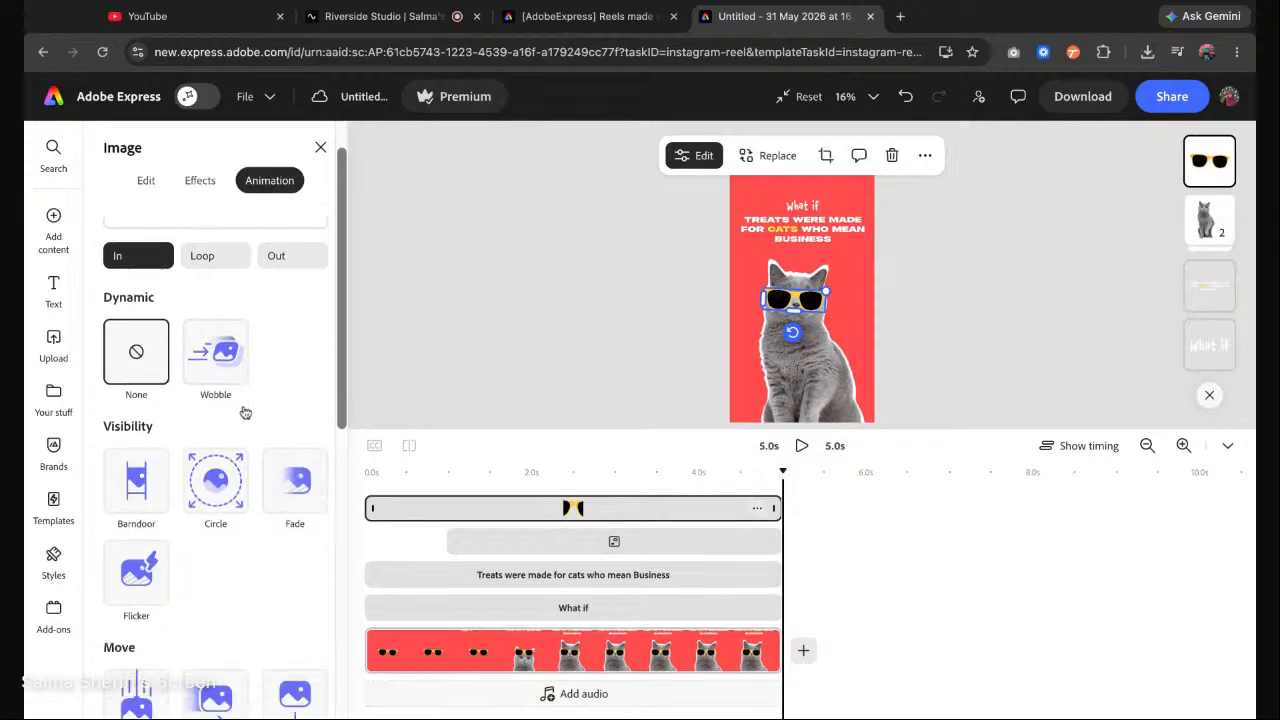
{"action": "scroll", "coordinate": [217, 451], "scroll_direction": "down", "scroll_amount": 3}
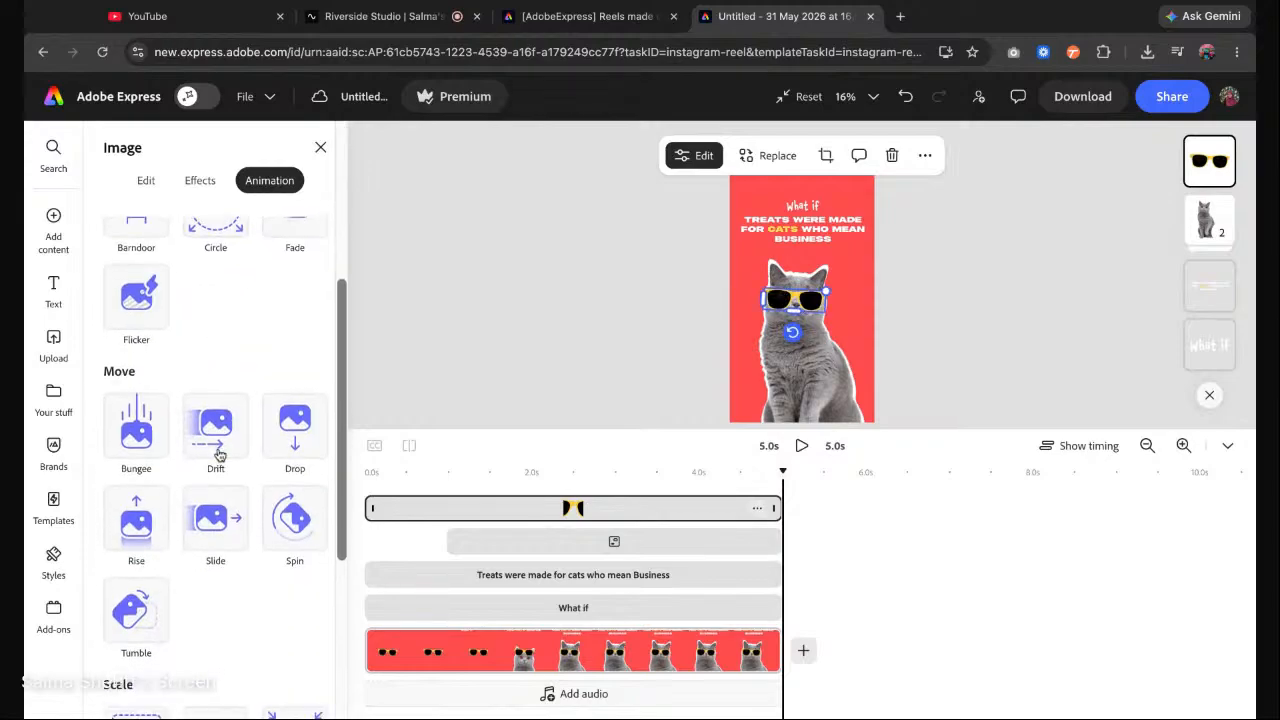
{"action": "scroll", "coordinate": [219, 455], "scroll_direction": "down", "scroll_amount": 3}
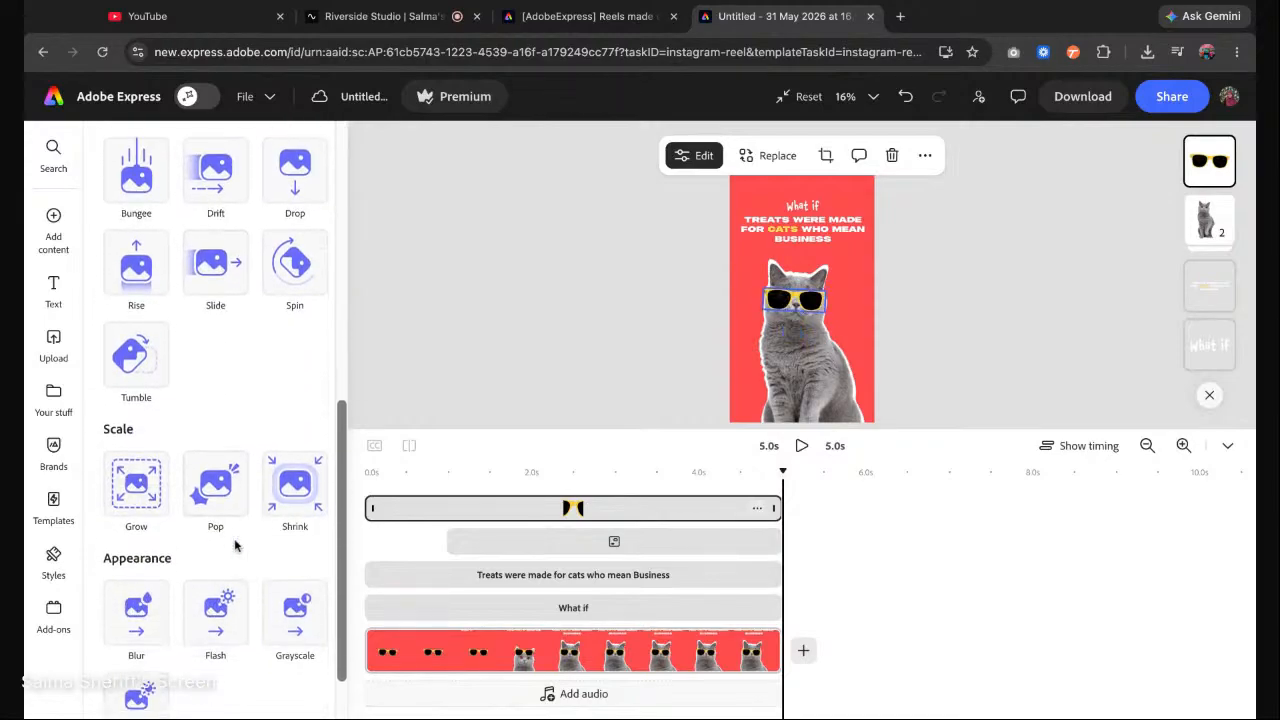
{"action": "scroll", "coordinate": [215, 470], "scroll_direction": "down", "scroll_amount": 1}
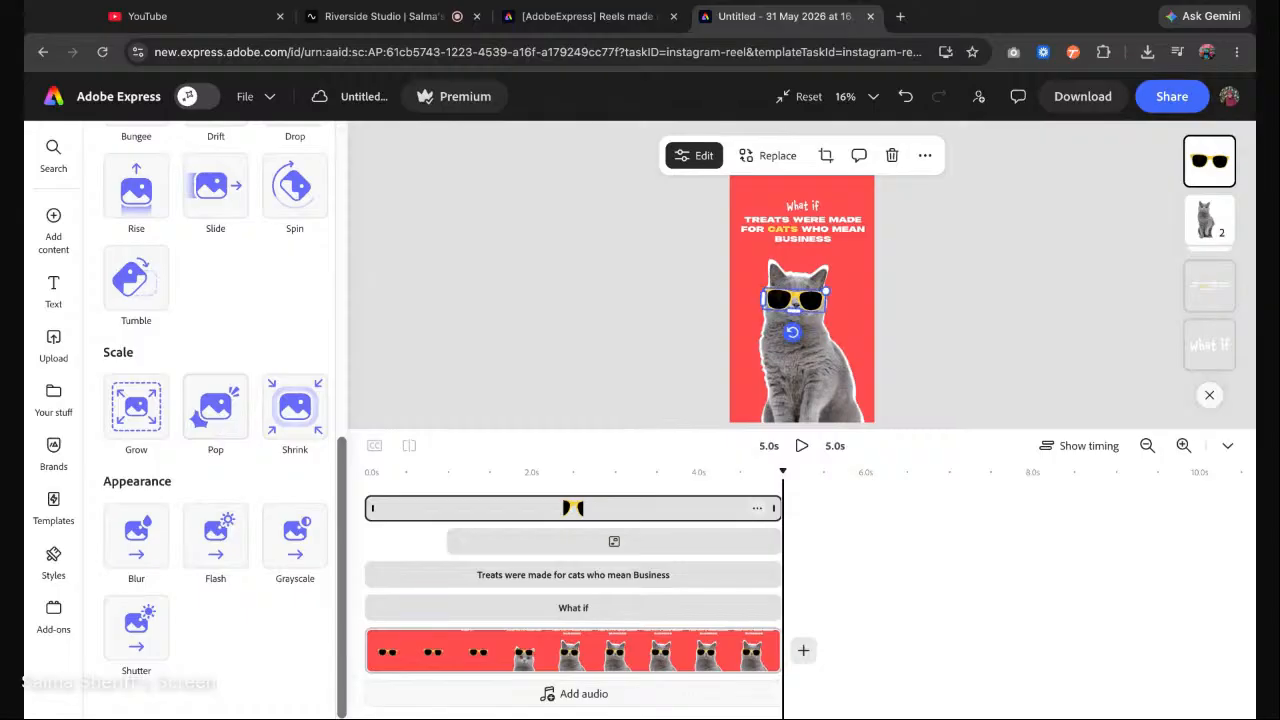
{"action": "left_click", "coordinate": [227, 420]}
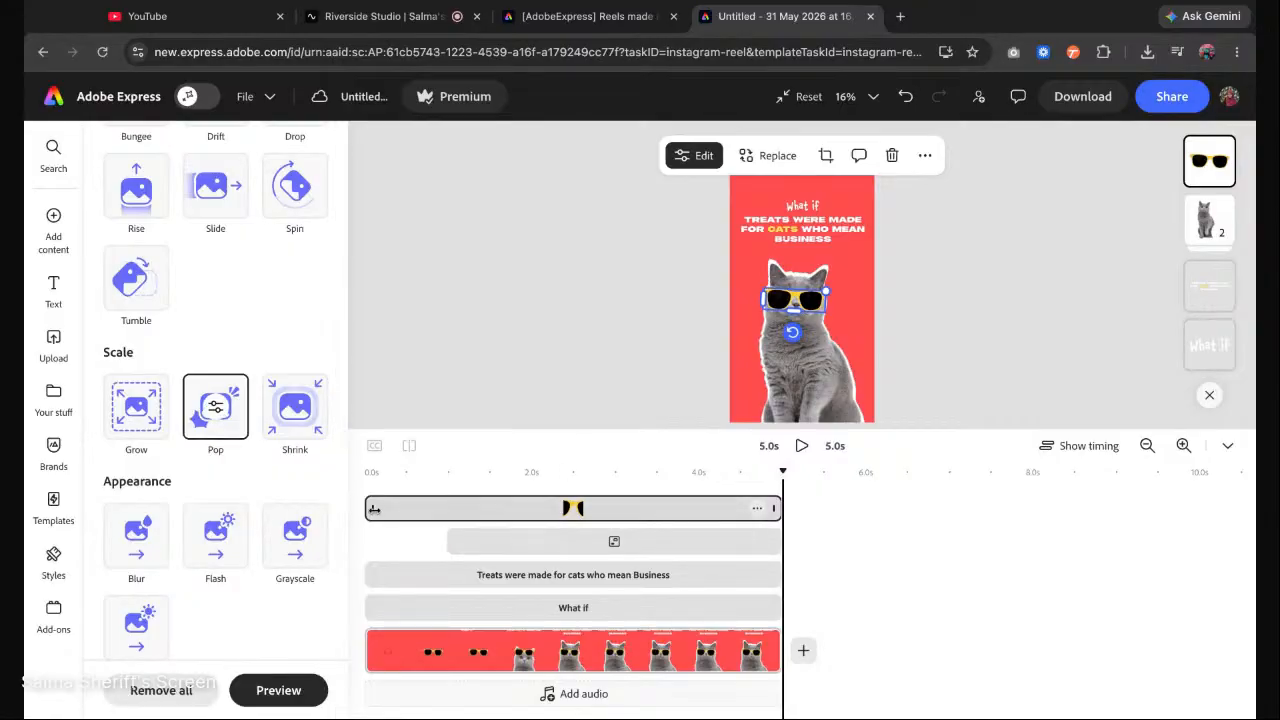
Trim the start of the sunglasses on the timeline so they begin at 1.6 s, and play the reel from the beginning.
{"action": "left_click_drag", "start_coordinate": [374, 509], "coordinate": [502, 470]}
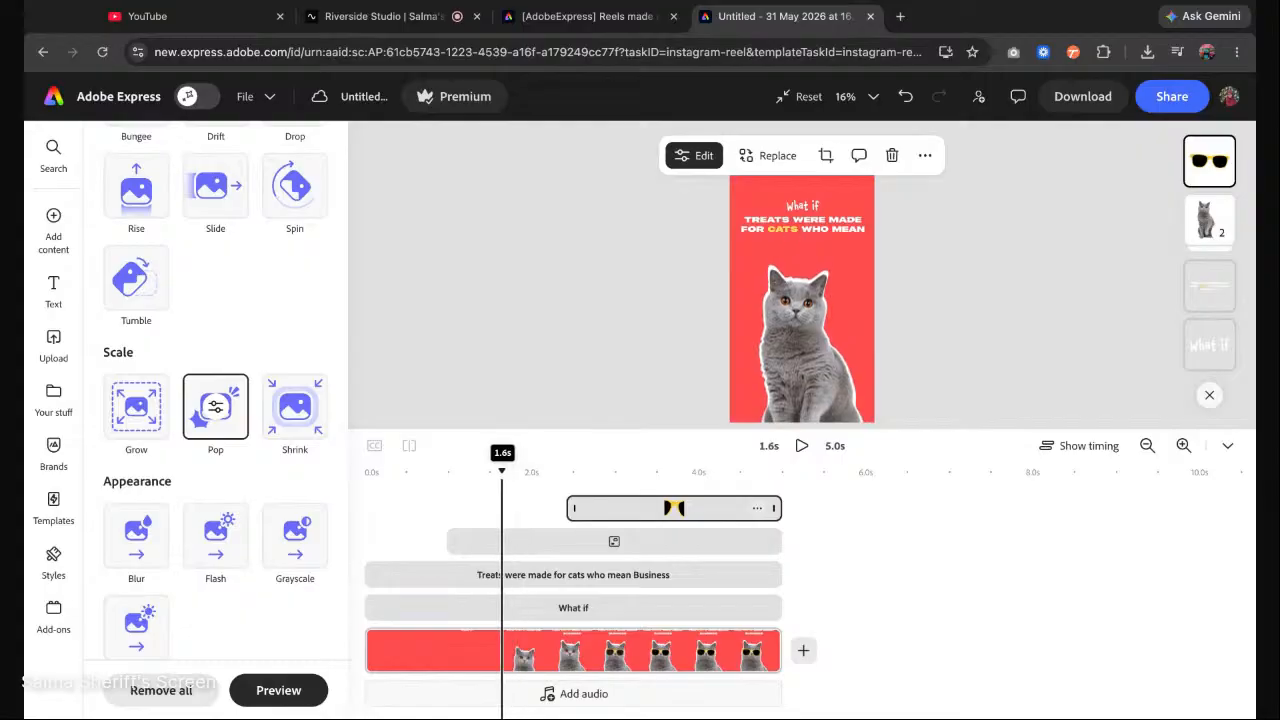
{"action": "left_click_drag", "start_coordinate": [571, 508], "coordinate": [503, 508]}
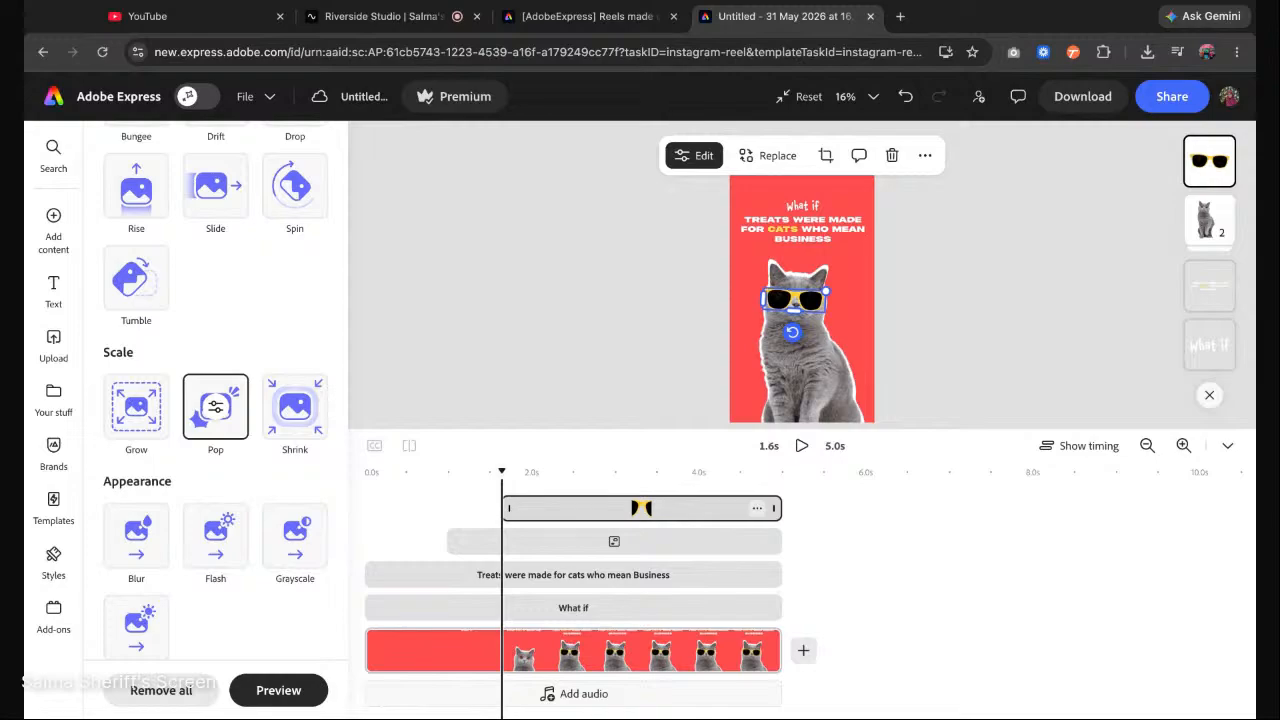
{"action": "left_click_drag", "start_coordinate": [503, 472], "coordinate": [363, 470]}
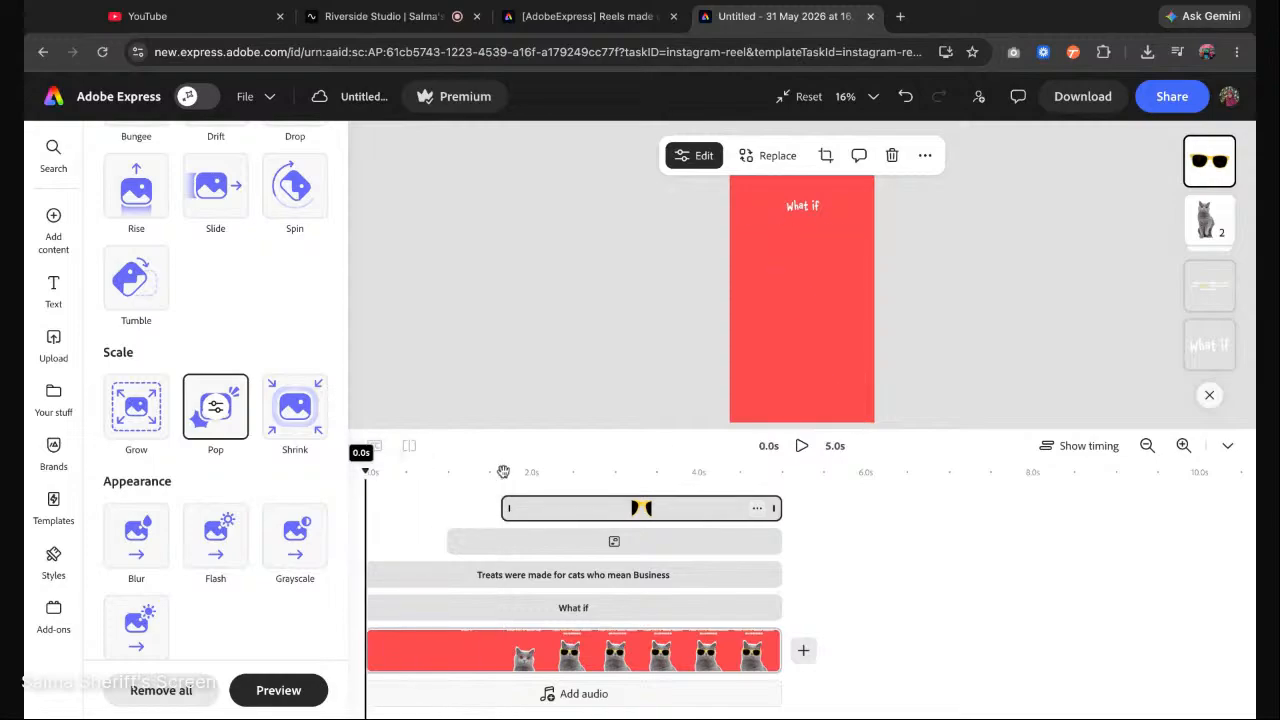
{"action": "left_click", "coordinate": [801, 445]}
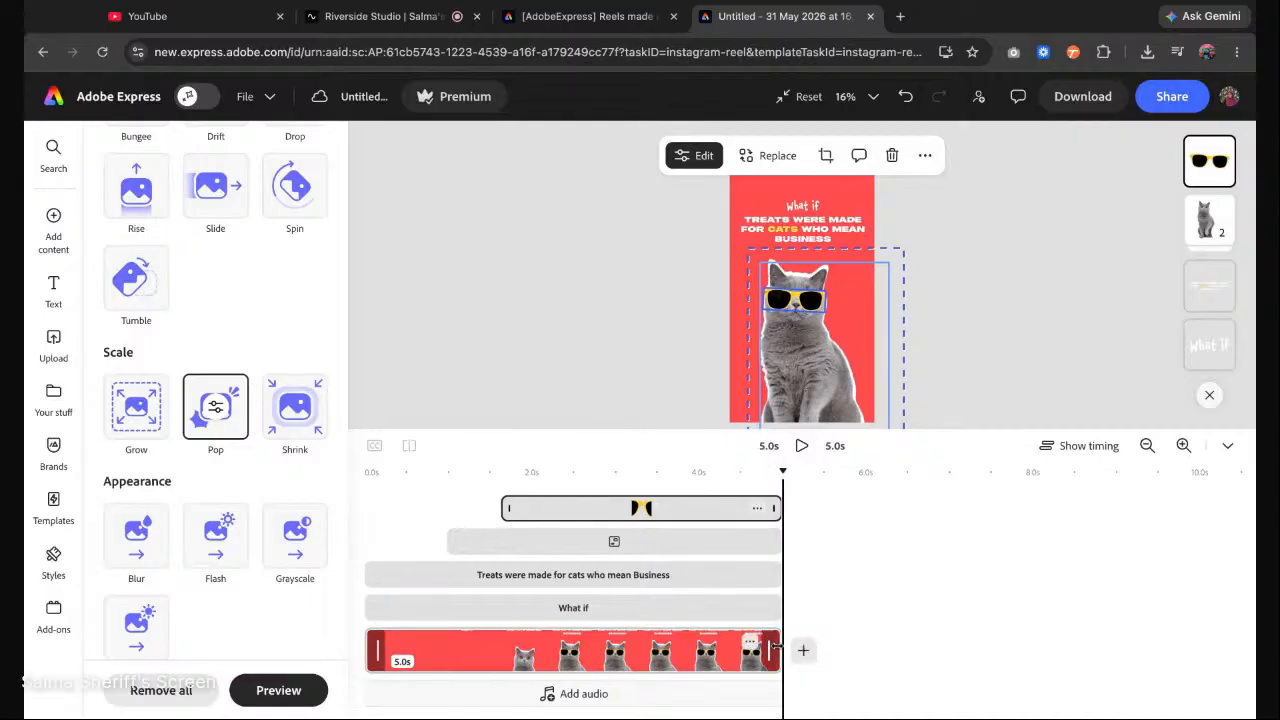
Shorten the scene to 2.5 s on the timeline and play it from the start.
{"action": "left_click_drag", "start_coordinate": [774, 649], "coordinate": [563, 651]}
{"action": "left_click_drag", "start_coordinate": [573, 472], "coordinate": [366, 471]}
{"action": "left_click", "coordinate": [801, 446]}
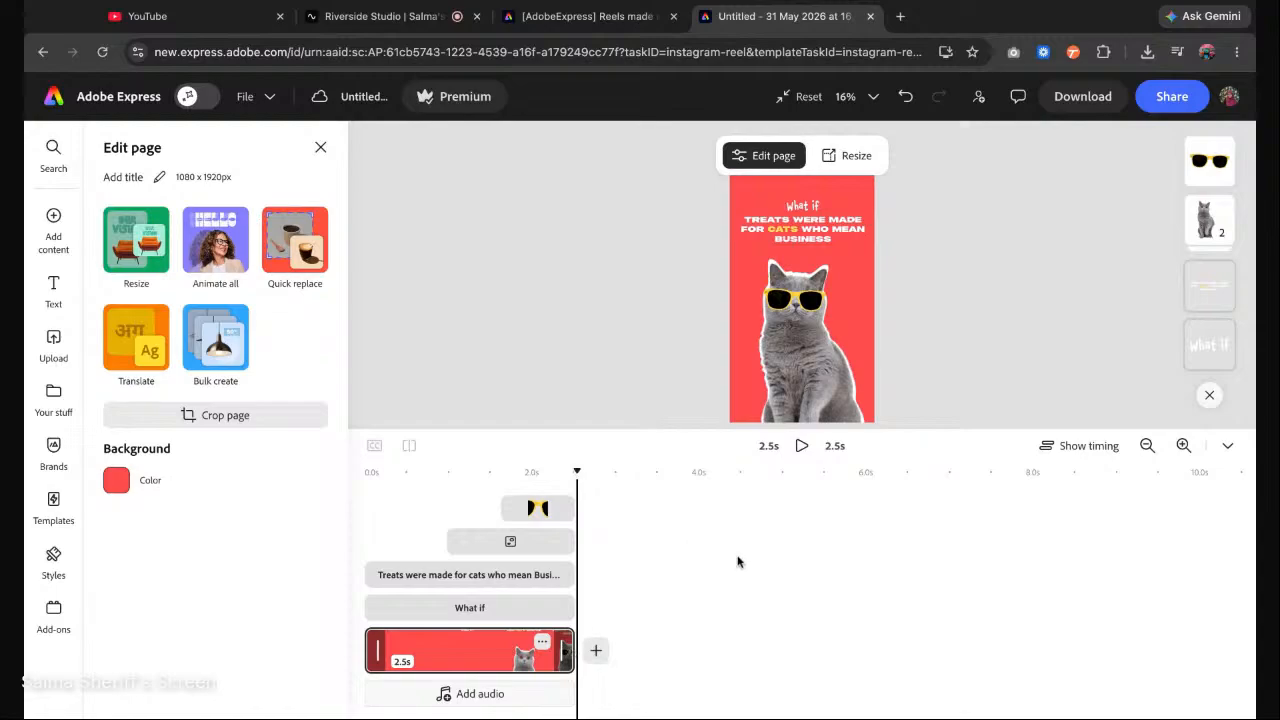
Enlarge the timeline scale and replay the shortened scene to check the timing of the headline, cat and sunglasses.
{"action": "left_click", "coordinate": [1183, 445]}
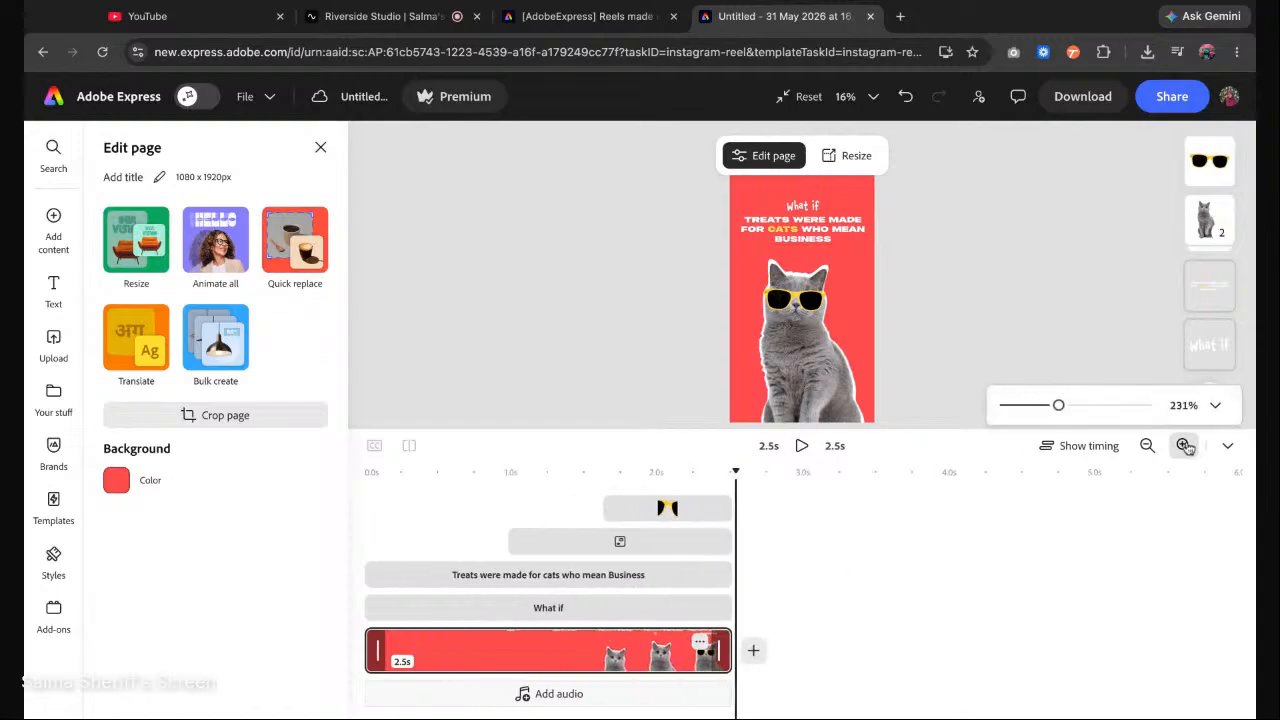
{"action": "left_click", "coordinate": [1184, 445]}
{"action": "left_click", "coordinate": [1184, 445]}
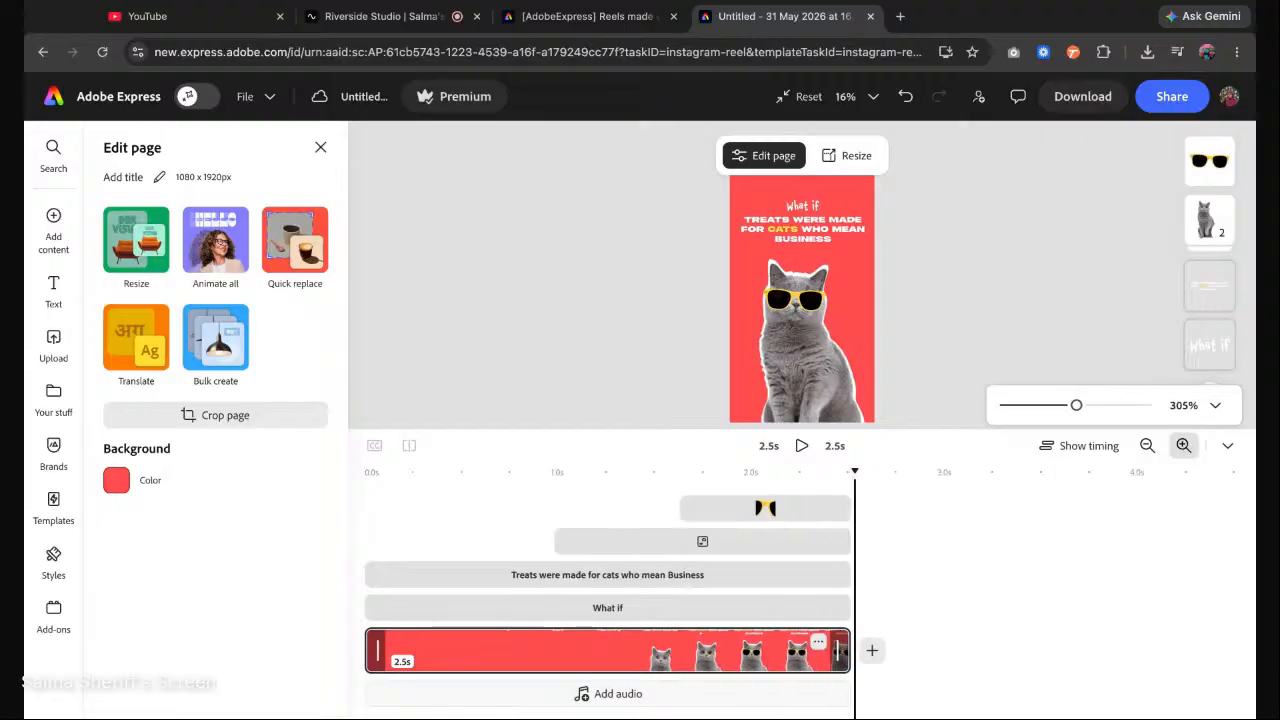
{"action": "left_click_drag", "start_coordinate": [854, 474], "coordinate": [365, 474]}
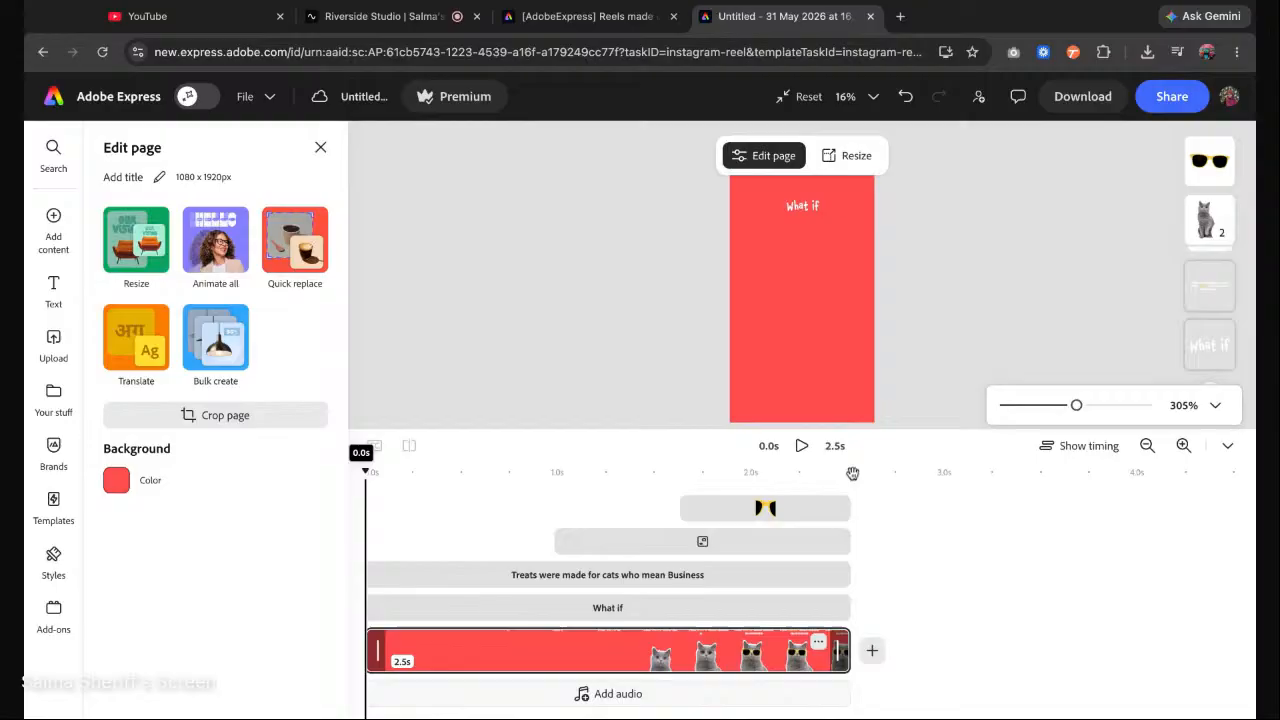
{"action": "left_click", "coordinate": [802, 445]}
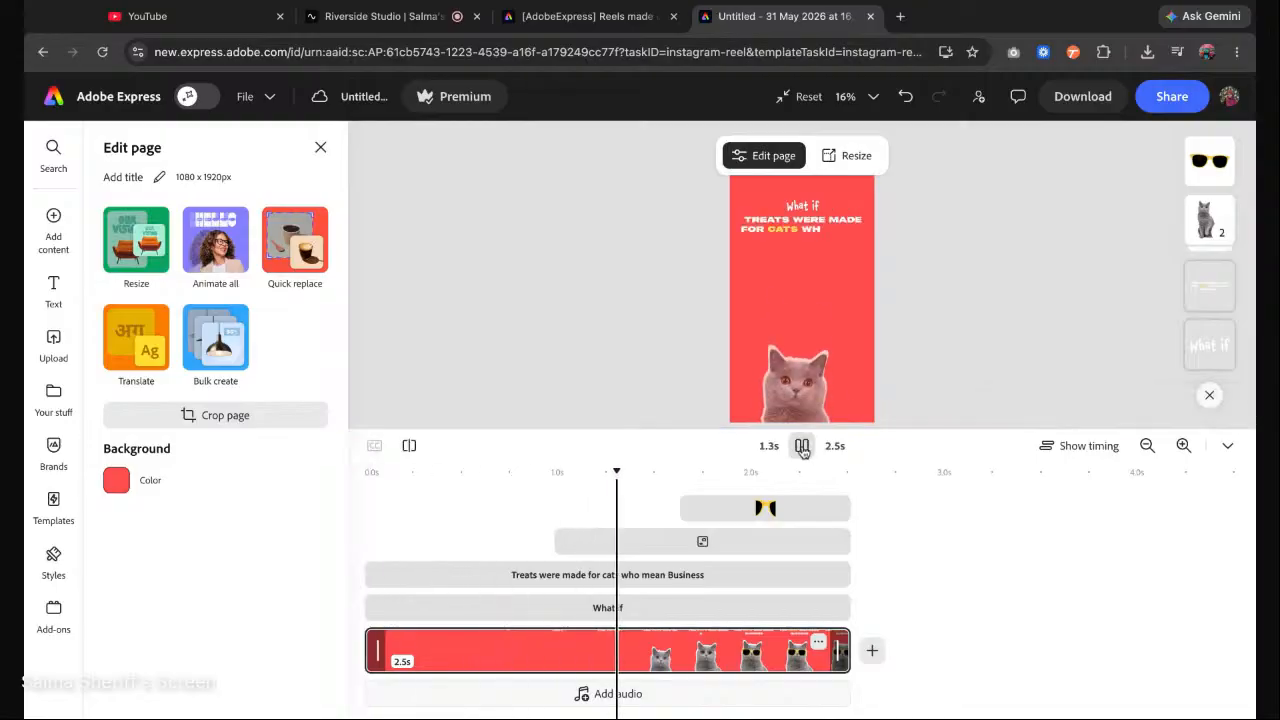
{"action": "left_click", "coordinate": [803, 449]}
{"action": "left_click_drag", "start_coordinate": [681, 473], "coordinate": [365, 471]}
Search the media library's sound effects for "type".
{"action": "left_click", "coordinate": [420, 575]}
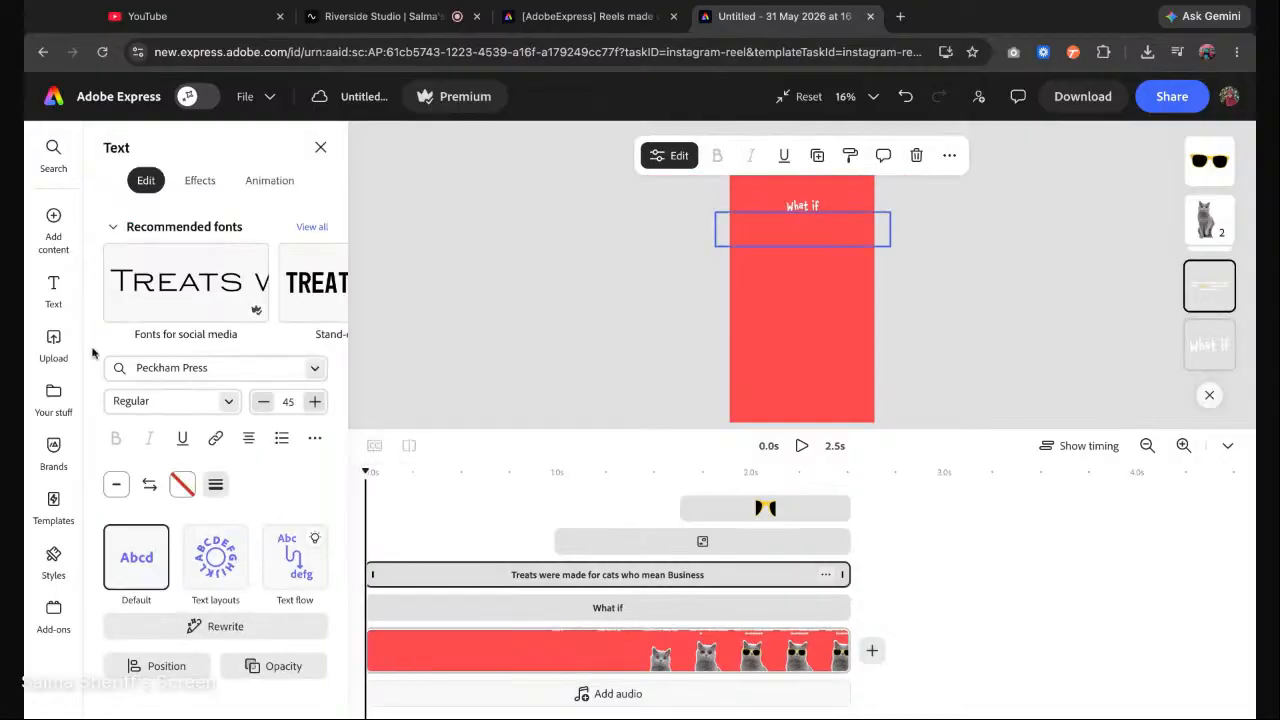
{"action": "left_click", "coordinate": [53, 225]}
{"action": "left_click", "coordinate": [163, 232]}
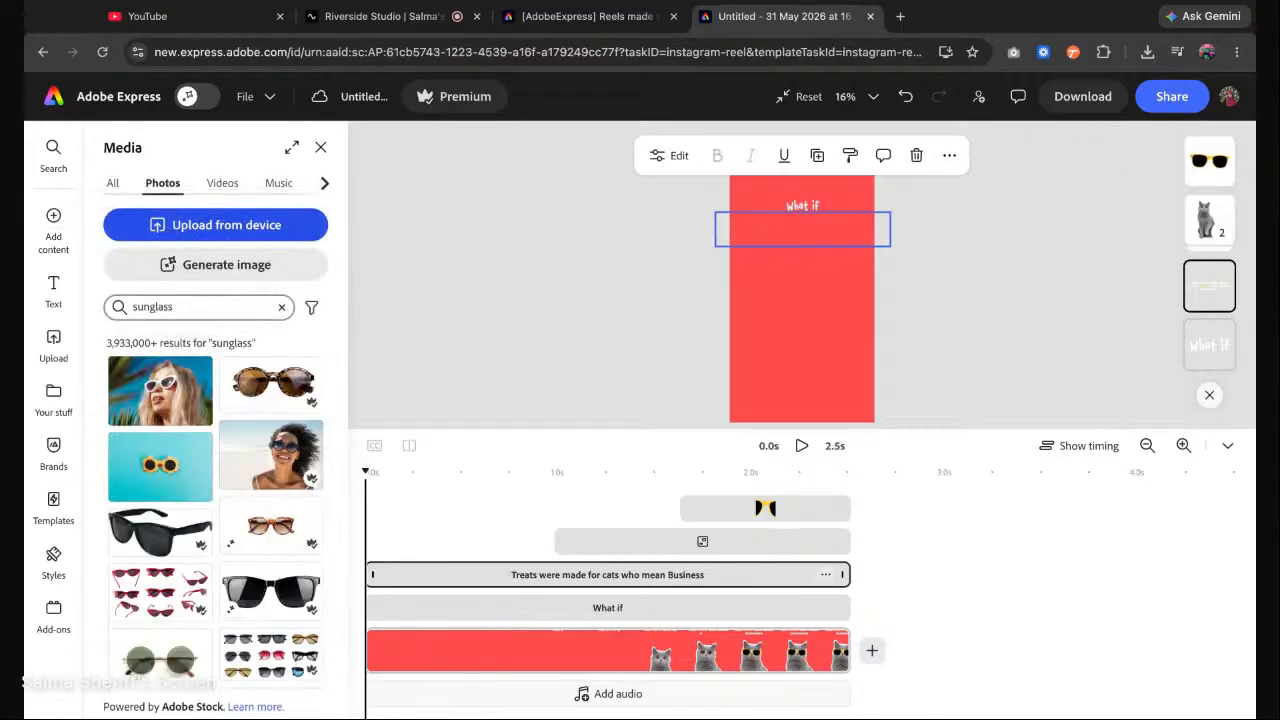
{"action": "left_click", "coordinate": [324, 183]}
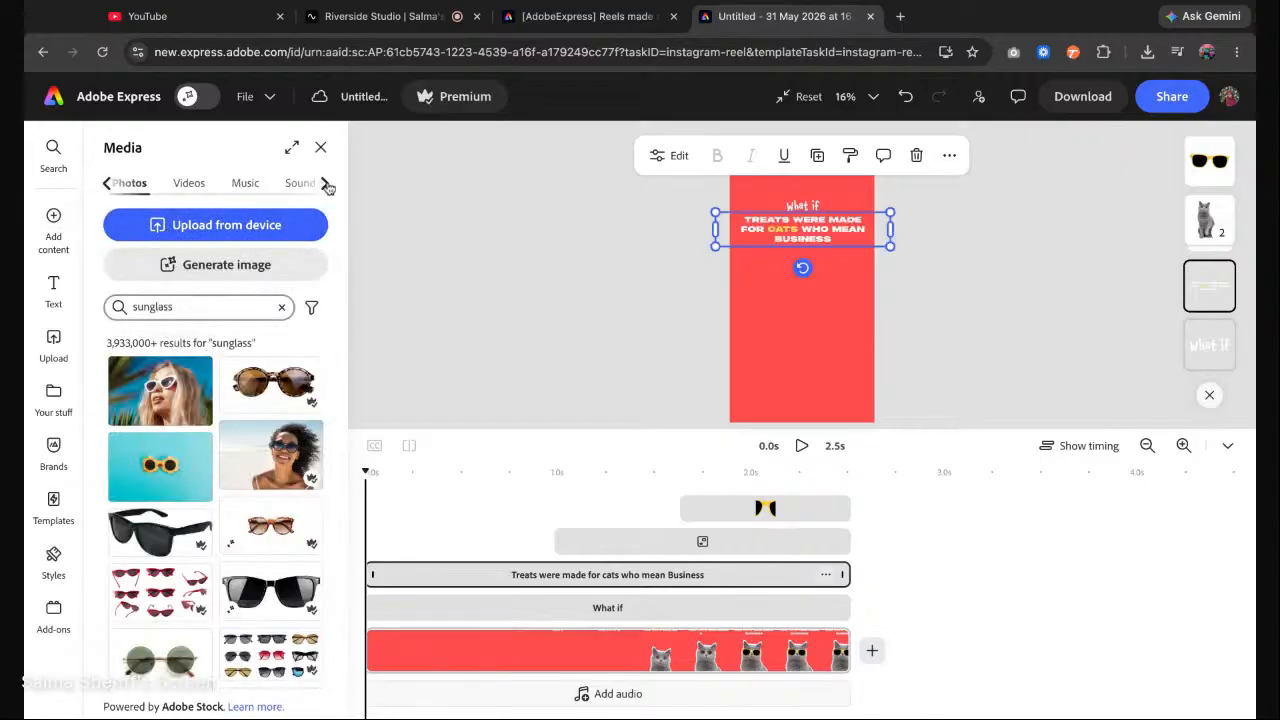
{"action": "left_click", "coordinate": [284, 183]}
{"action": "left_click", "coordinate": [163, 306]}
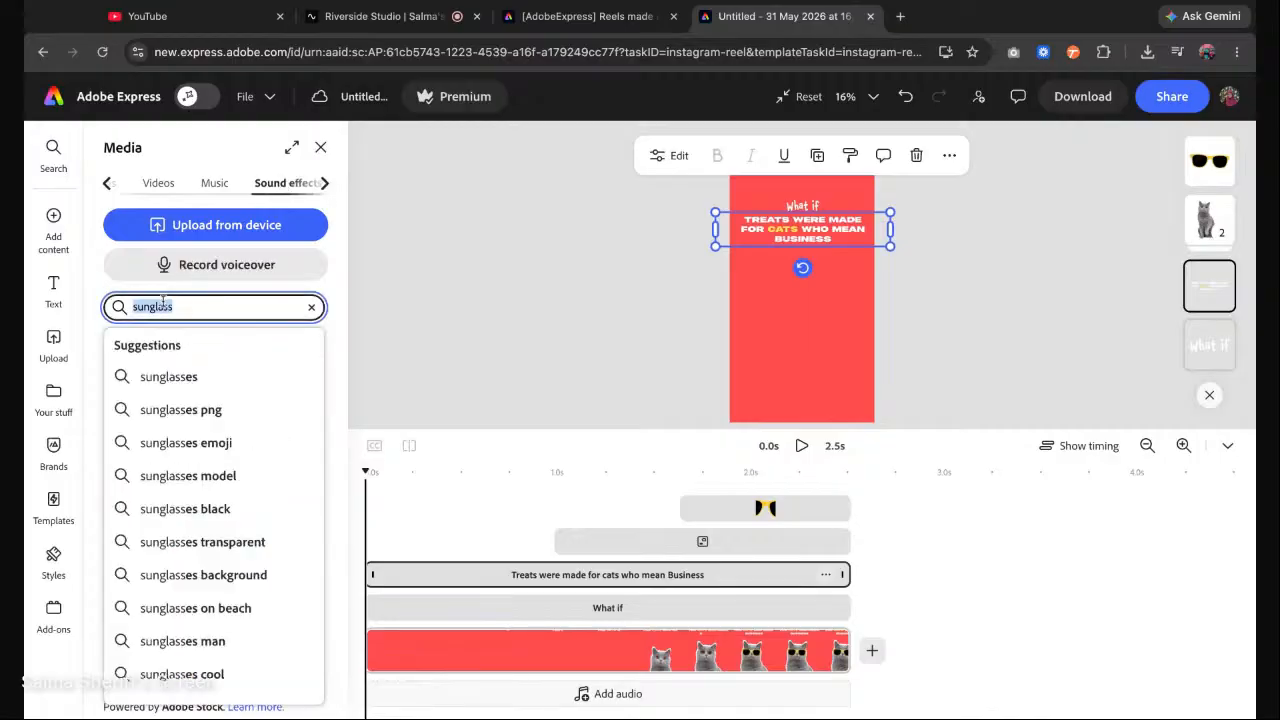
{"action": "type", "text": "type"}
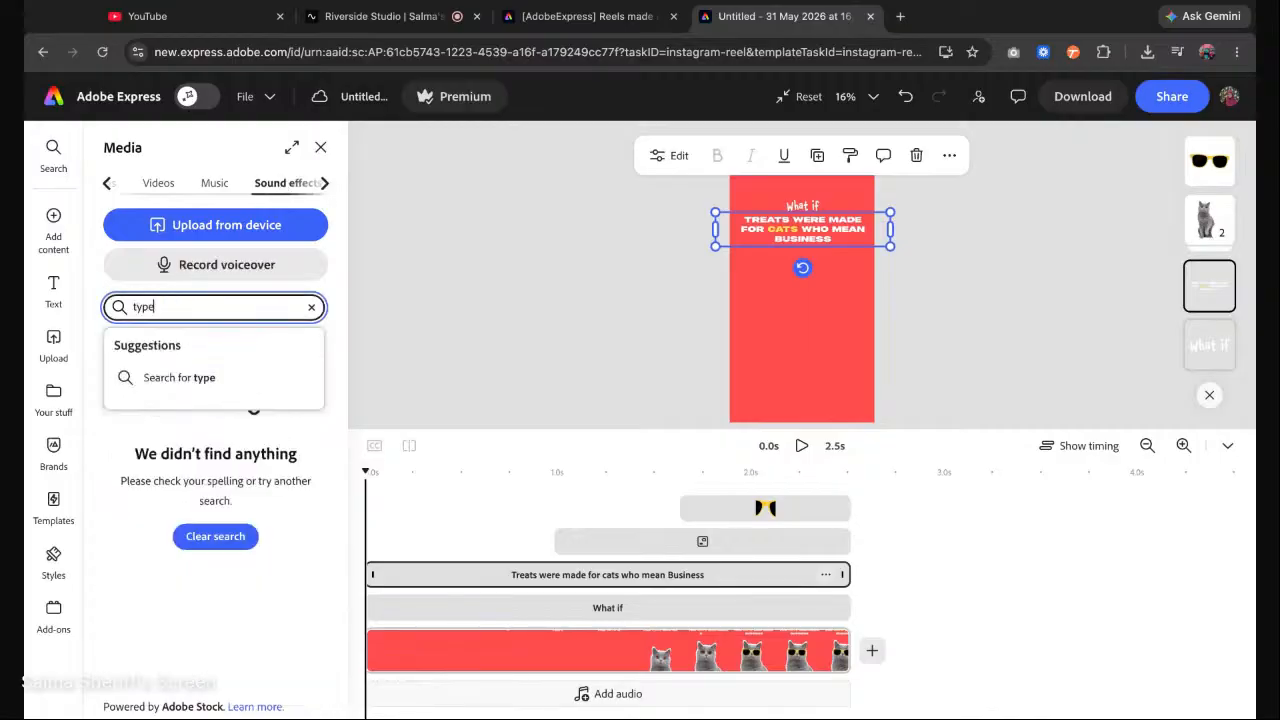
{"action": "key", "text": "Return"}
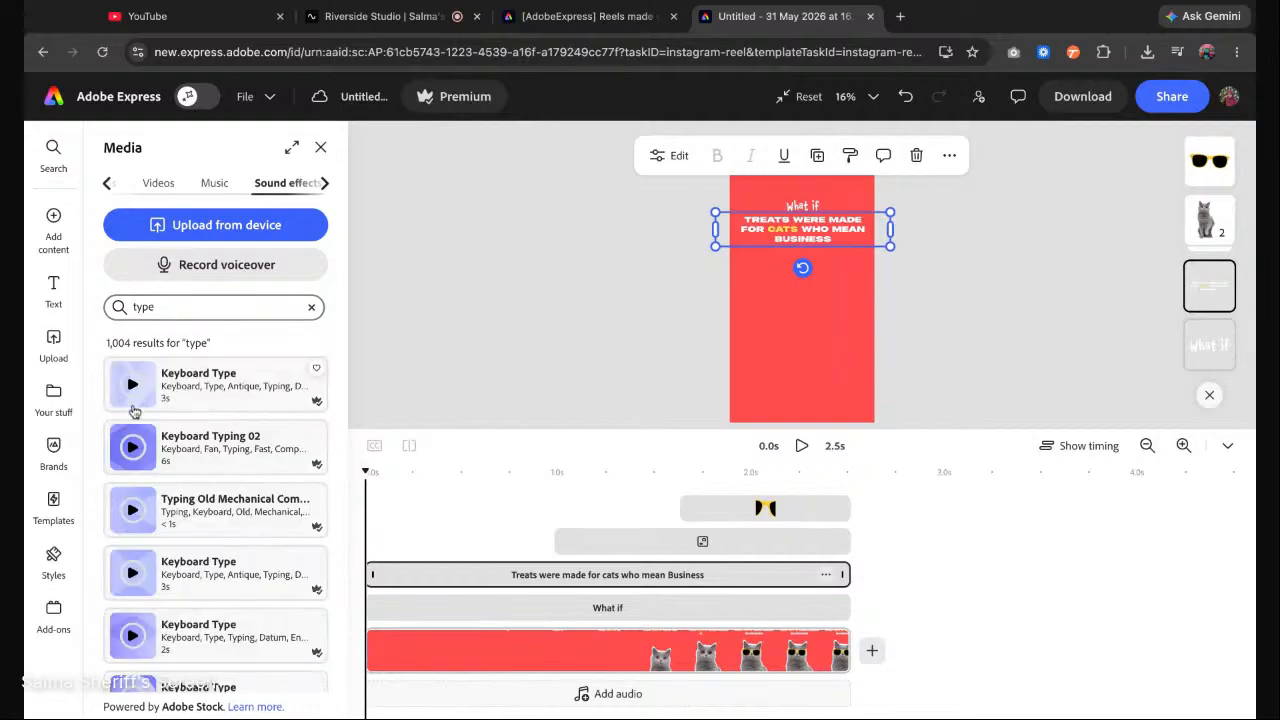
Add the Keyboard Typing 02 sound effect at the start of the reel and trim its end to 2.0 s.
{"action": "left_click", "coordinate": [134, 448]}
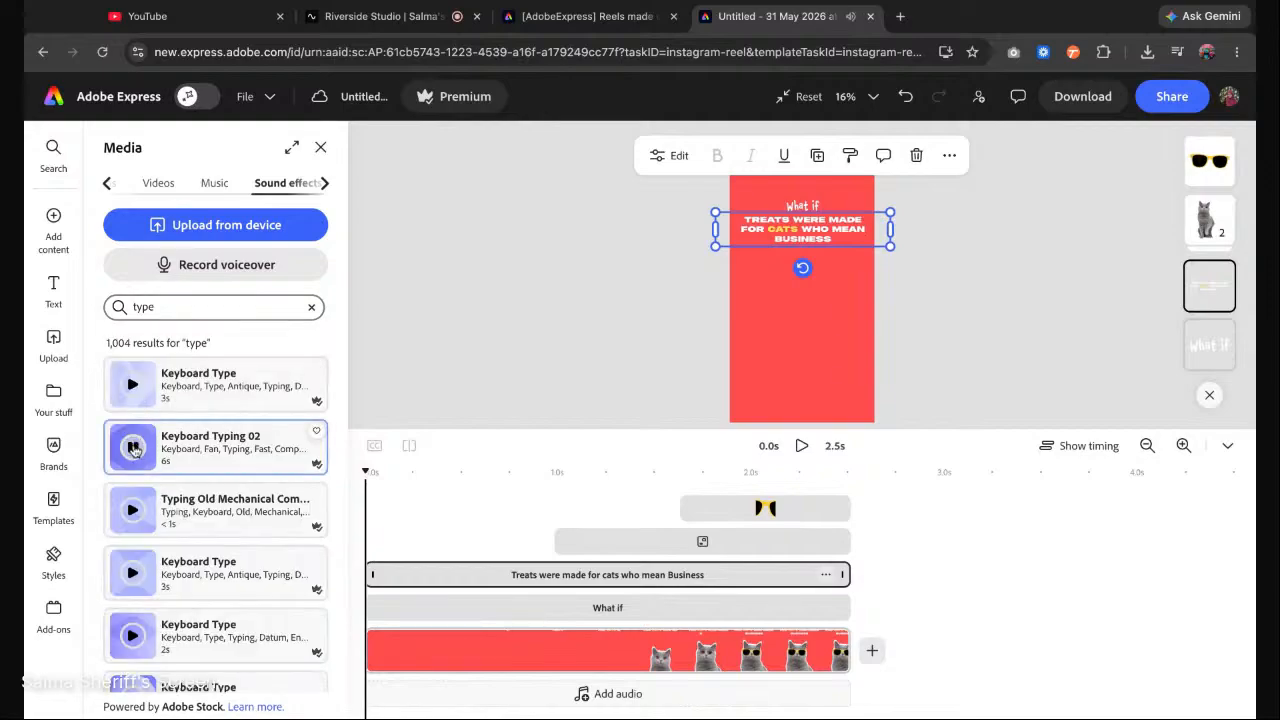
{"action": "left_click", "coordinate": [224, 445]}
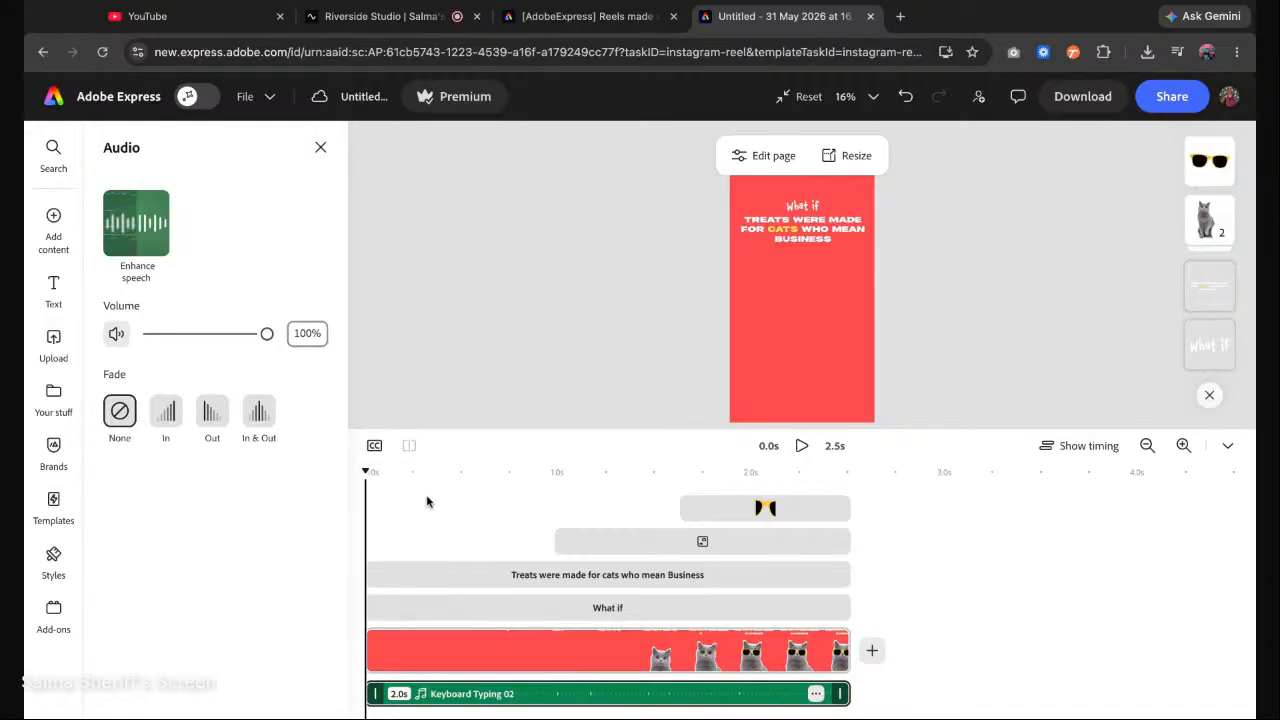
{"action": "left_click_drag", "start_coordinate": [366, 470], "coordinate": [758, 470]}
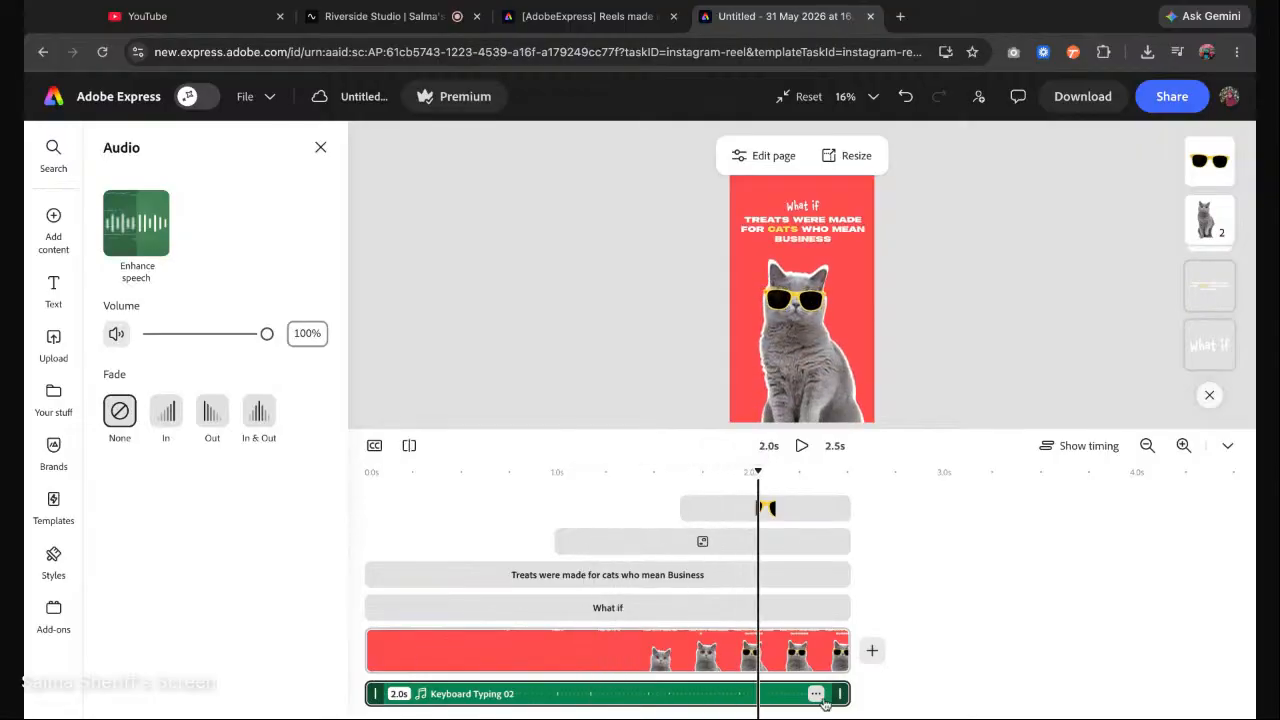
{"action": "left_click_drag", "start_coordinate": [843, 693], "coordinate": [747, 693]}
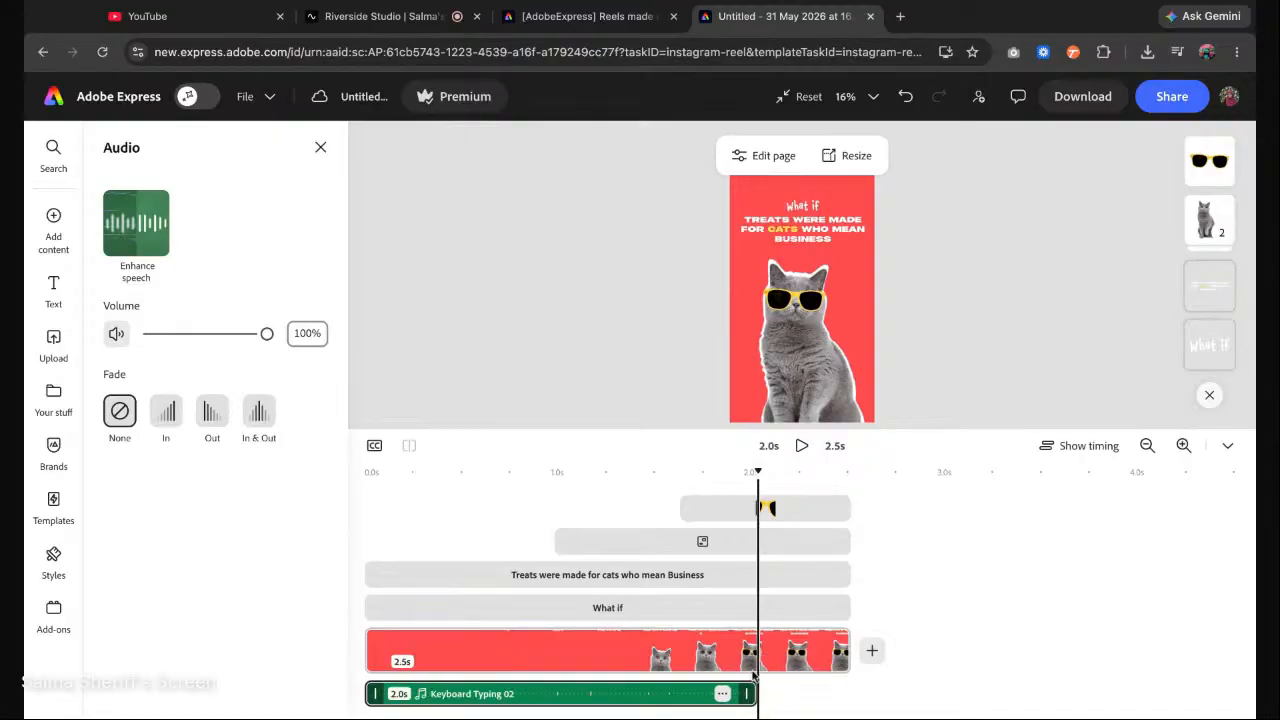
Search the sound effects for "pop" and add Lips Pop to the timeline at 1.3 s, as the cat rises into view.
{"action": "left_click_drag", "start_coordinate": [759, 472], "coordinate": [703, 472]}
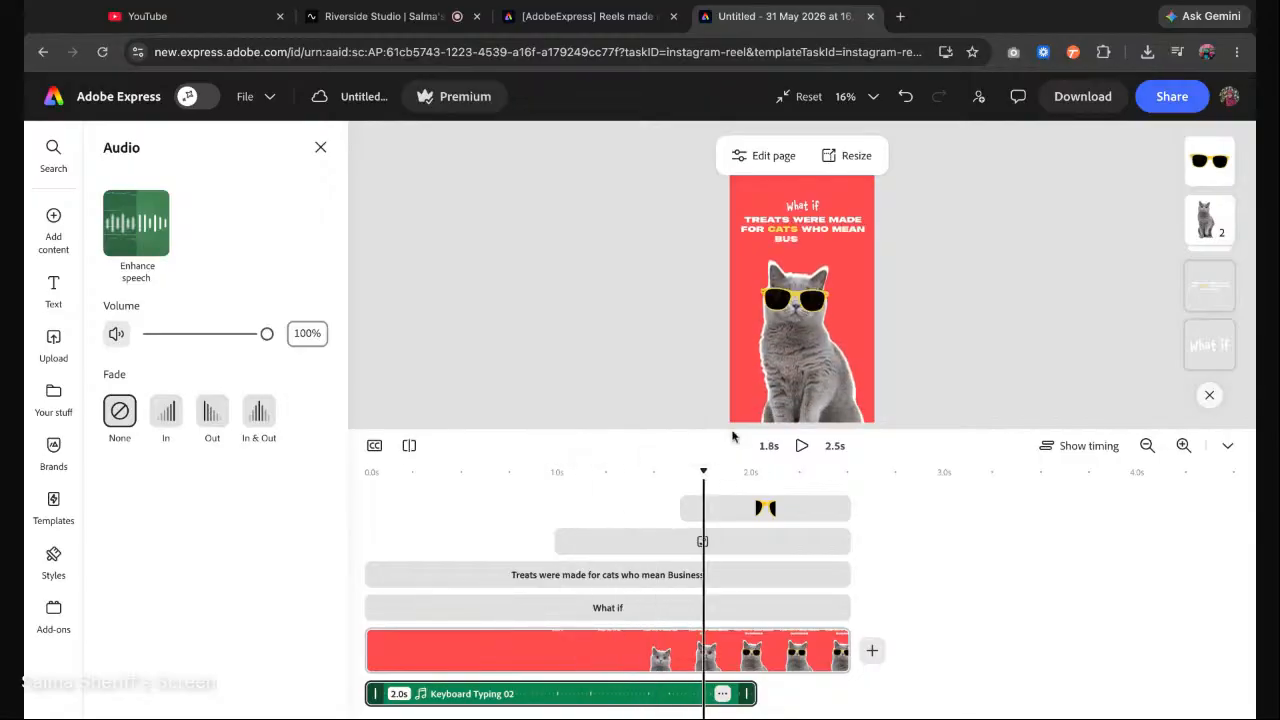
{"action": "left_click", "coordinate": [860, 255]}
{"action": "left_click", "coordinate": [862, 258]}
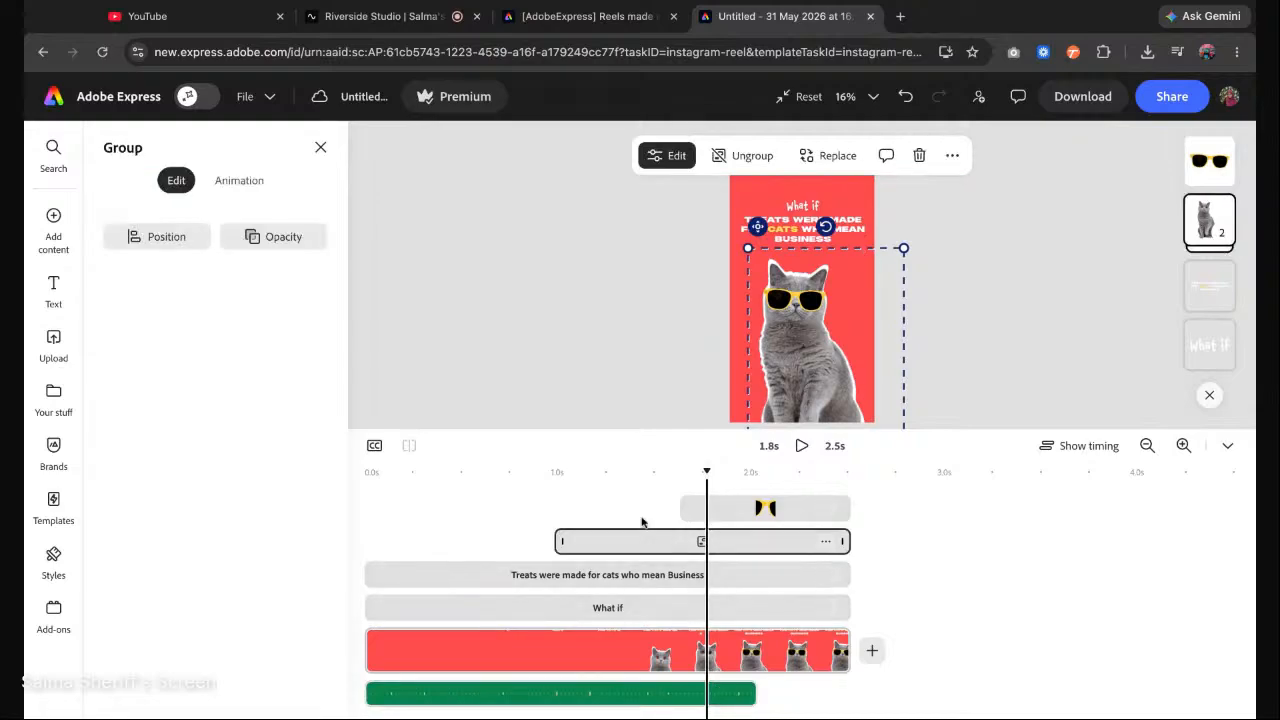
{"action": "left_click_drag", "start_coordinate": [707, 472], "coordinate": [620, 470]}
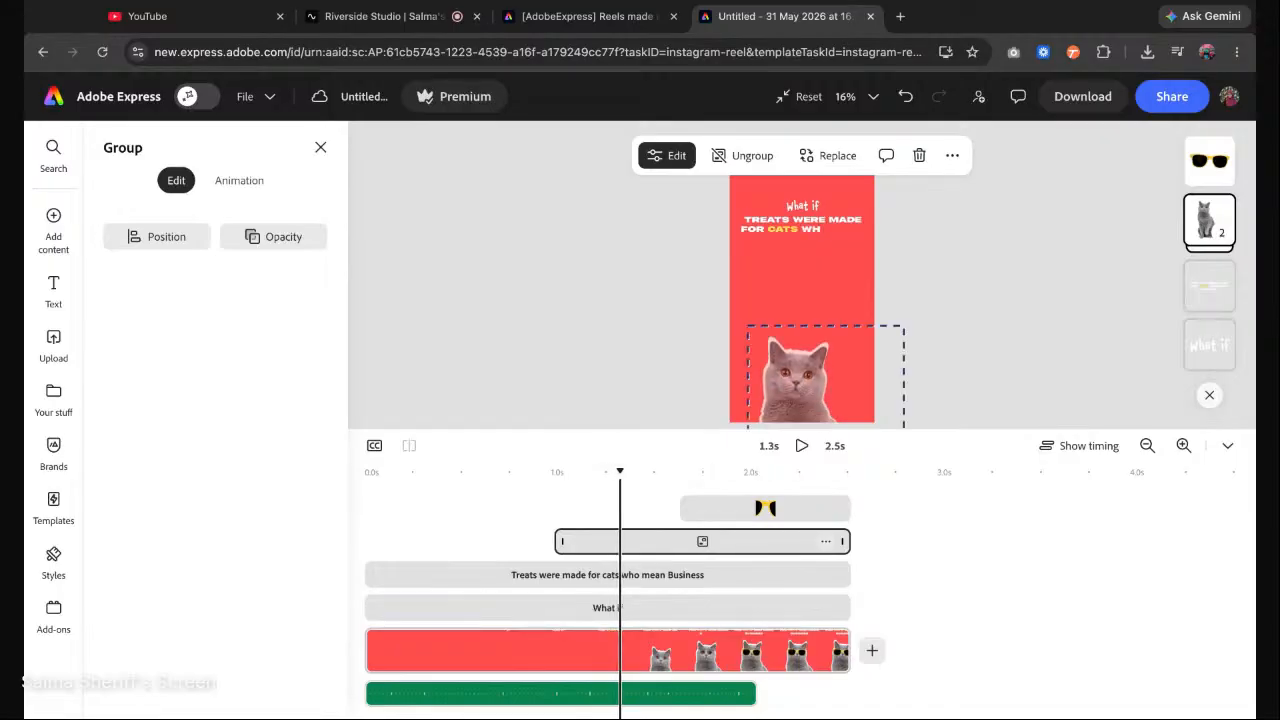
{"action": "left_click", "coordinate": [53, 225]}
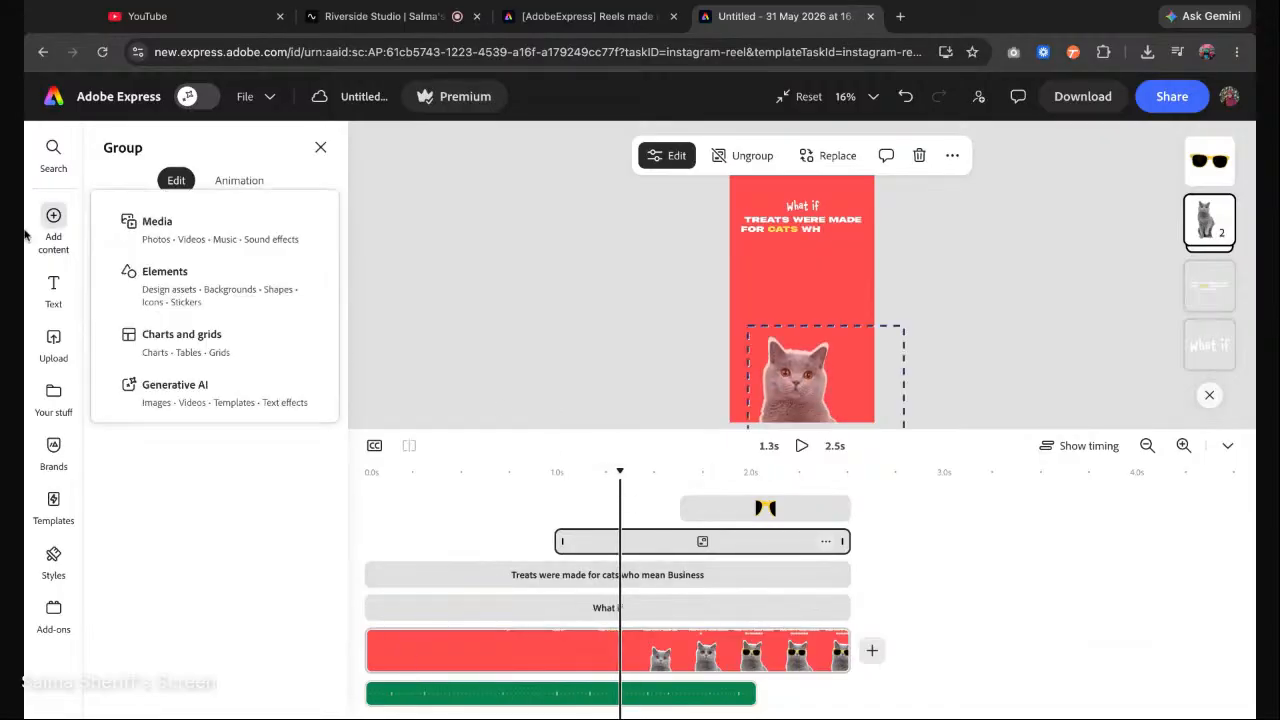
{"action": "left_click", "coordinate": [180, 227]}
{"action": "left_click", "coordinate": [153, 309]}
{"action": "double_click", "coordinate": [153, 309]}
{"action": "type", "text": "pop"}
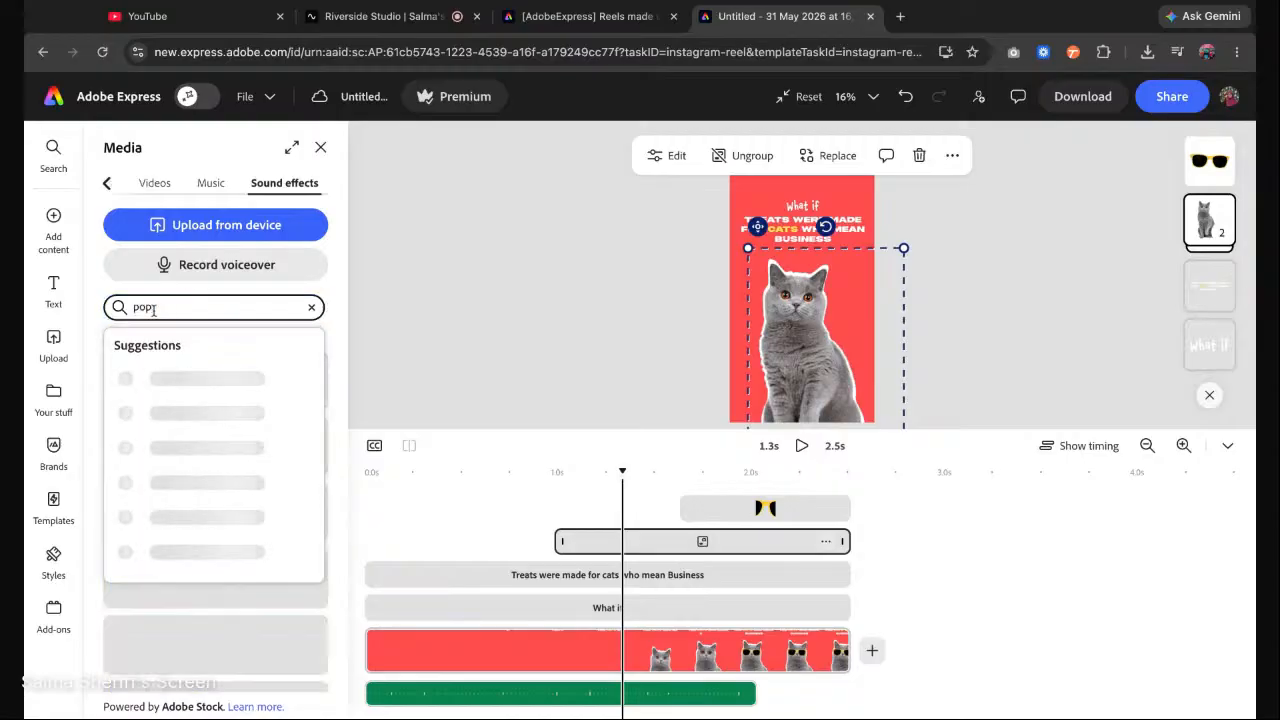
{"action": "key", "text": "Return"}
{"action": "left_click", "coordinate": [136, 452]}
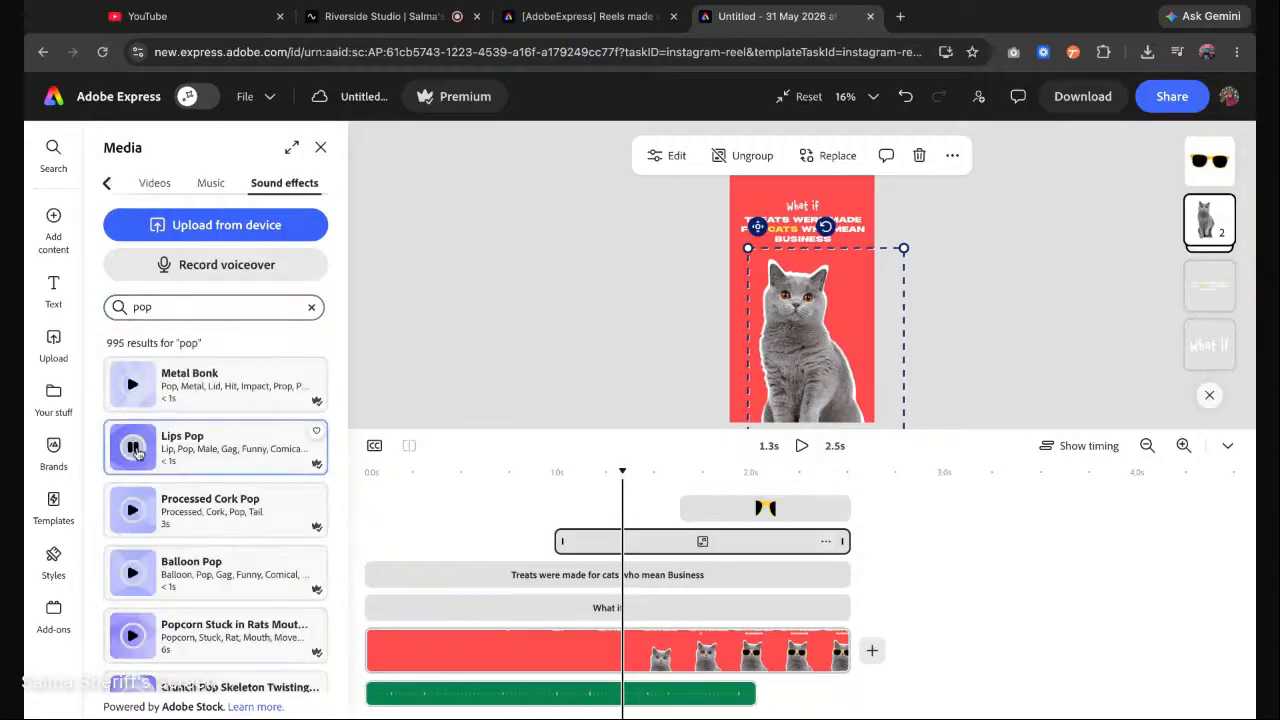
{"action": "left_click", "coordinate": [198, 452]}
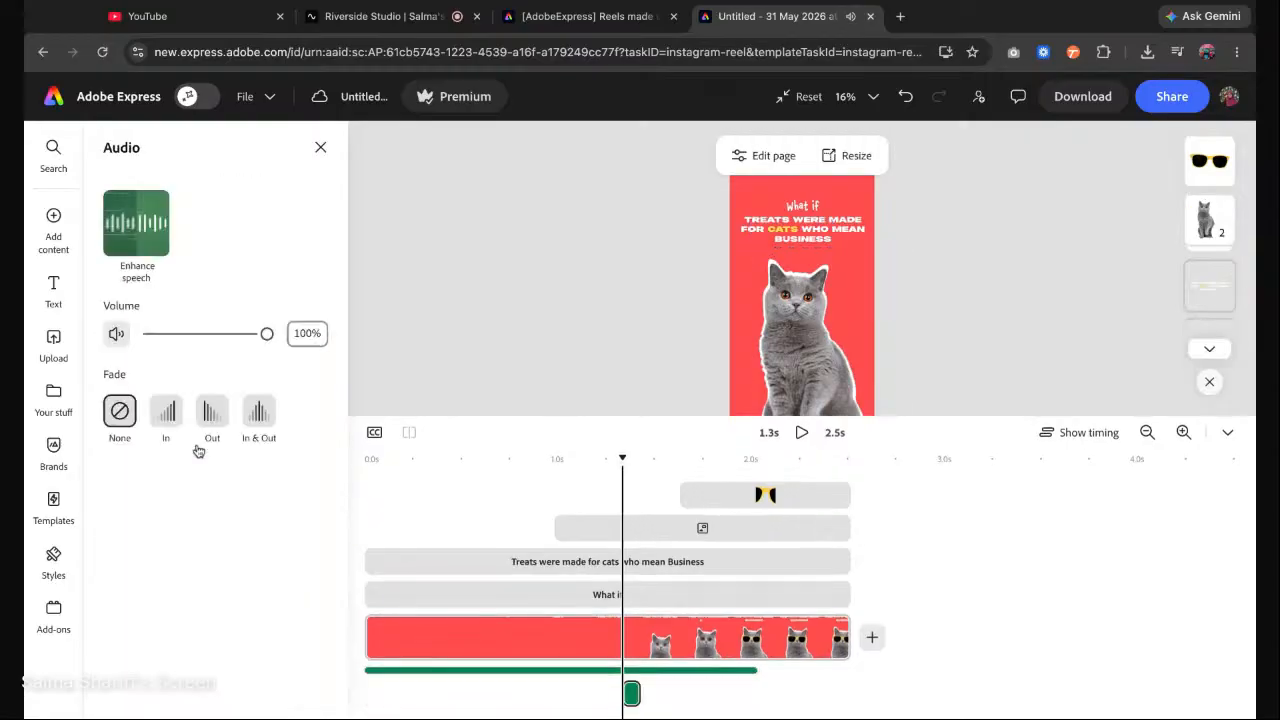
Search the sound effects for "whoosh", preview the Whoosh By Fast Airy effect and add it at 1.7 s, as the sunglasses appear.
{"action": "left_click", "coordinate": [765, 497]}
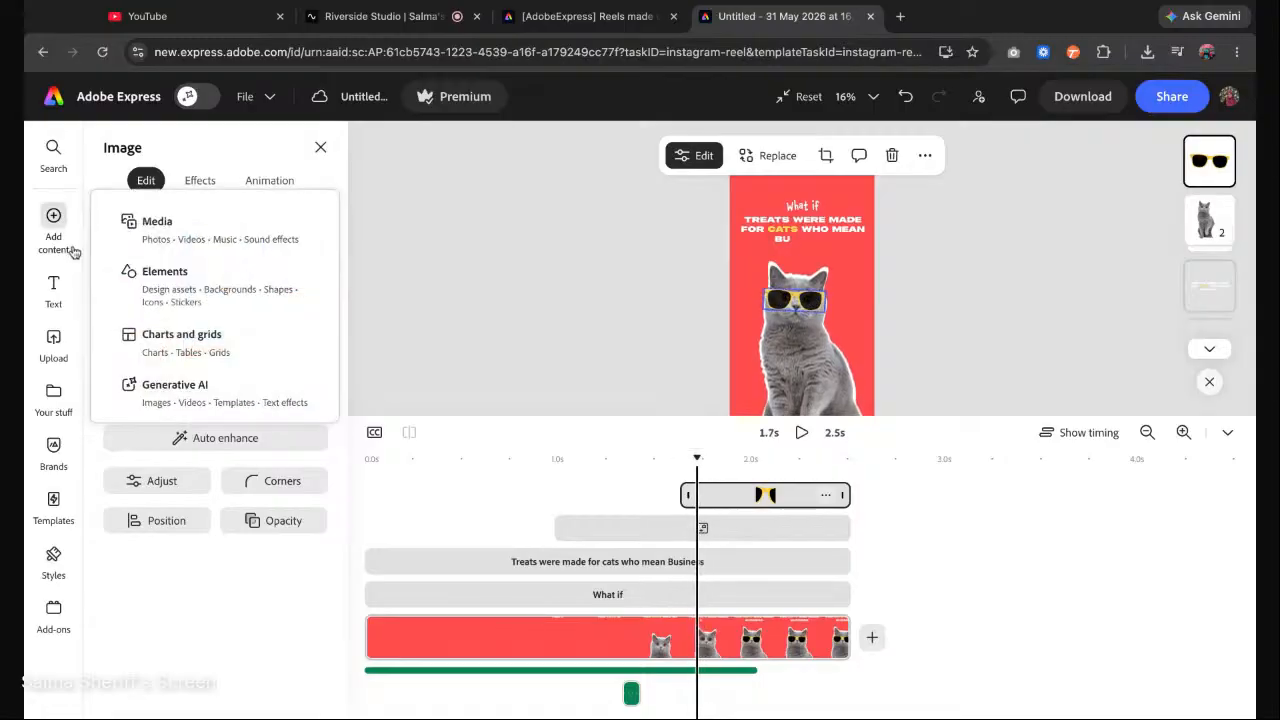
{"action": "mouse_move", "coordinate": [57, 236]}
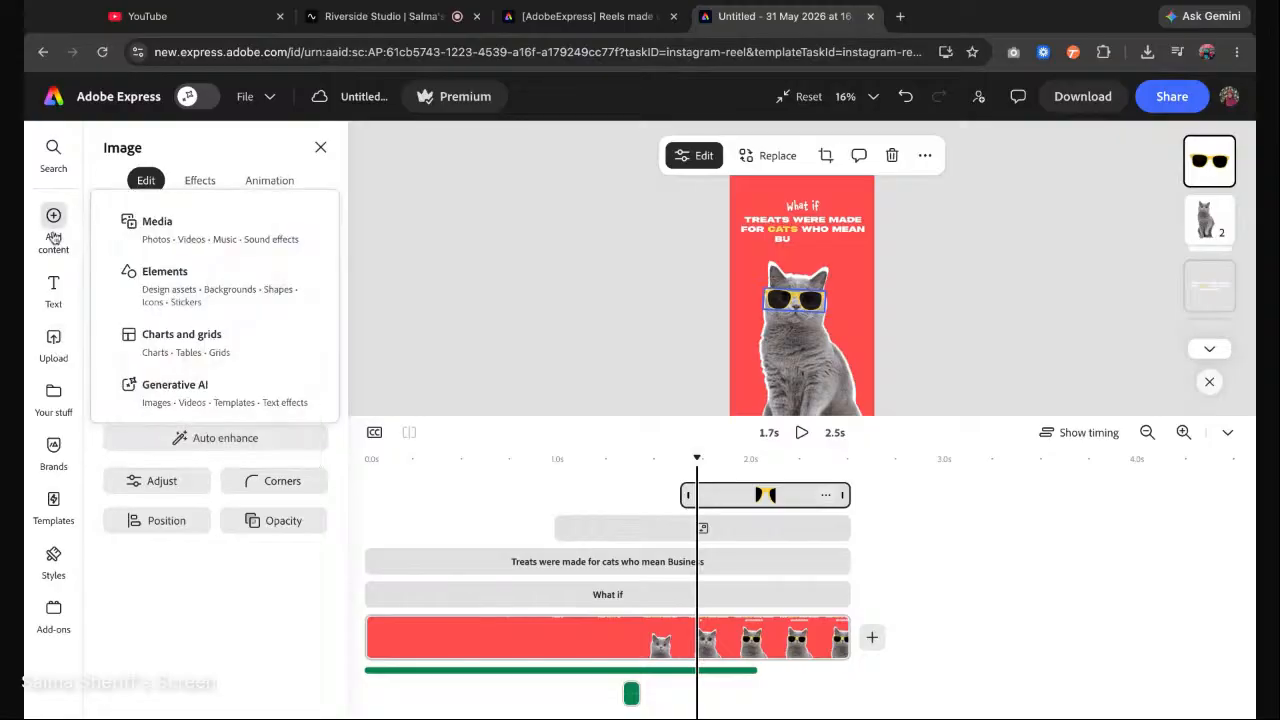
{"action": "left_click", "coordinate": [213, 237]}
{"action": "left_click", "coordinate": [153, 307]}
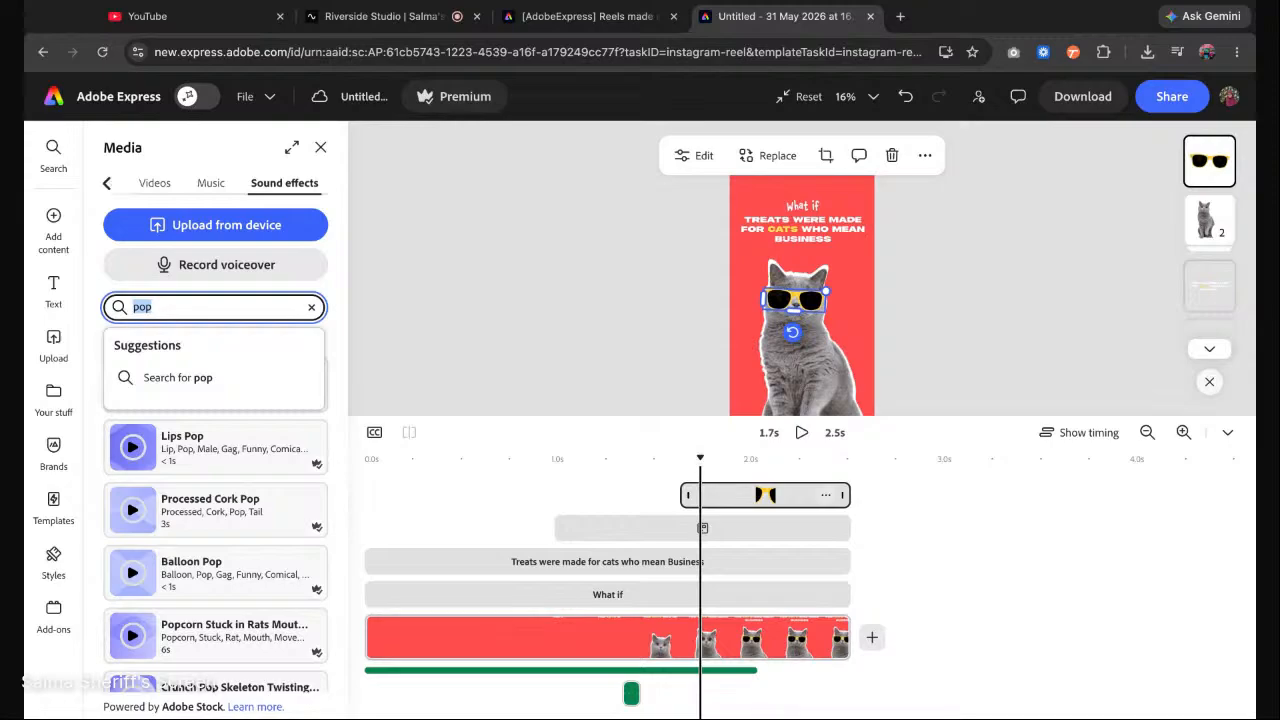
{"action": "type", "text": "whoosh"}
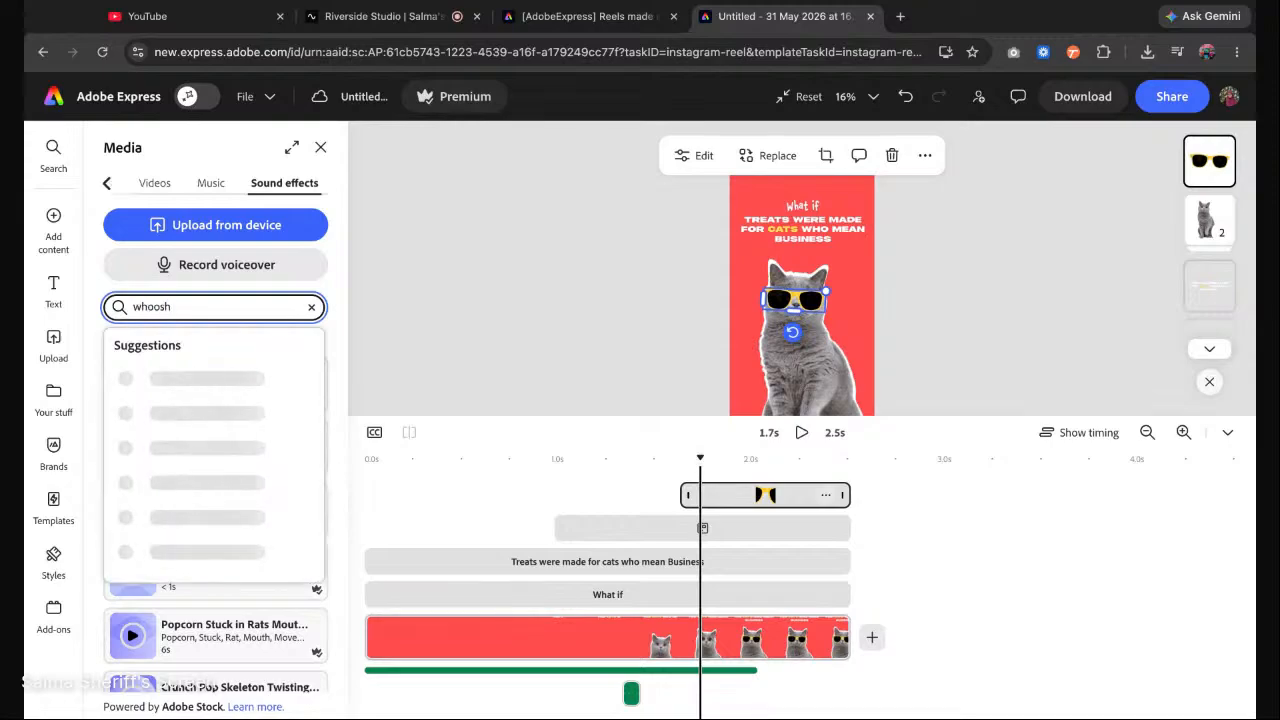
{"action": "key", "text": "Return"}
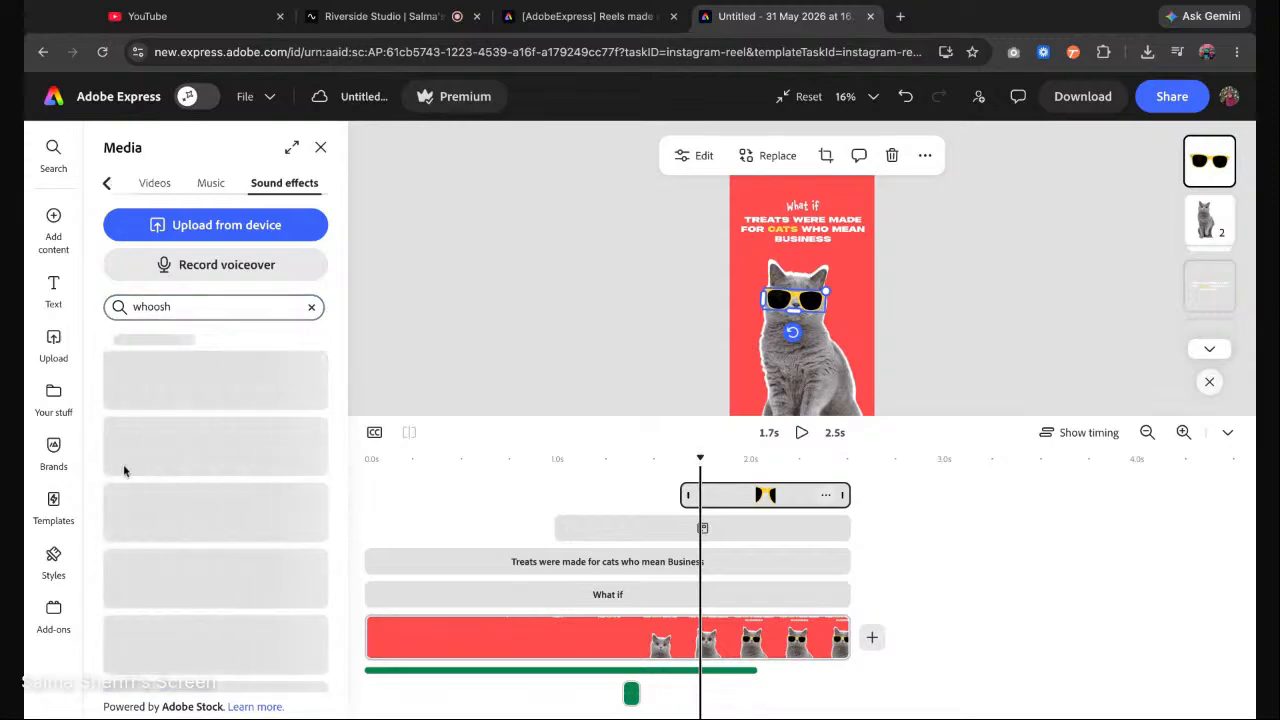
{"action": "left_click", "coordinate": [133, 386]}
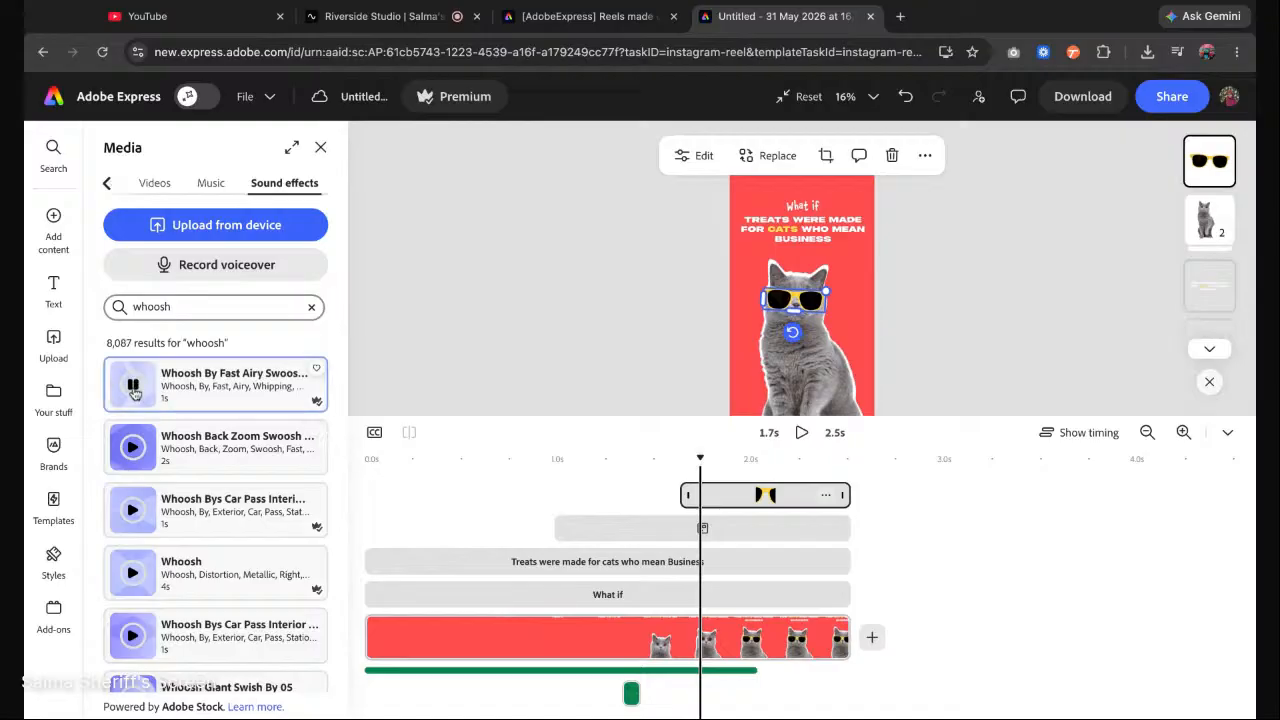
{"action": "left_click", "coordinate": [194, 391]}
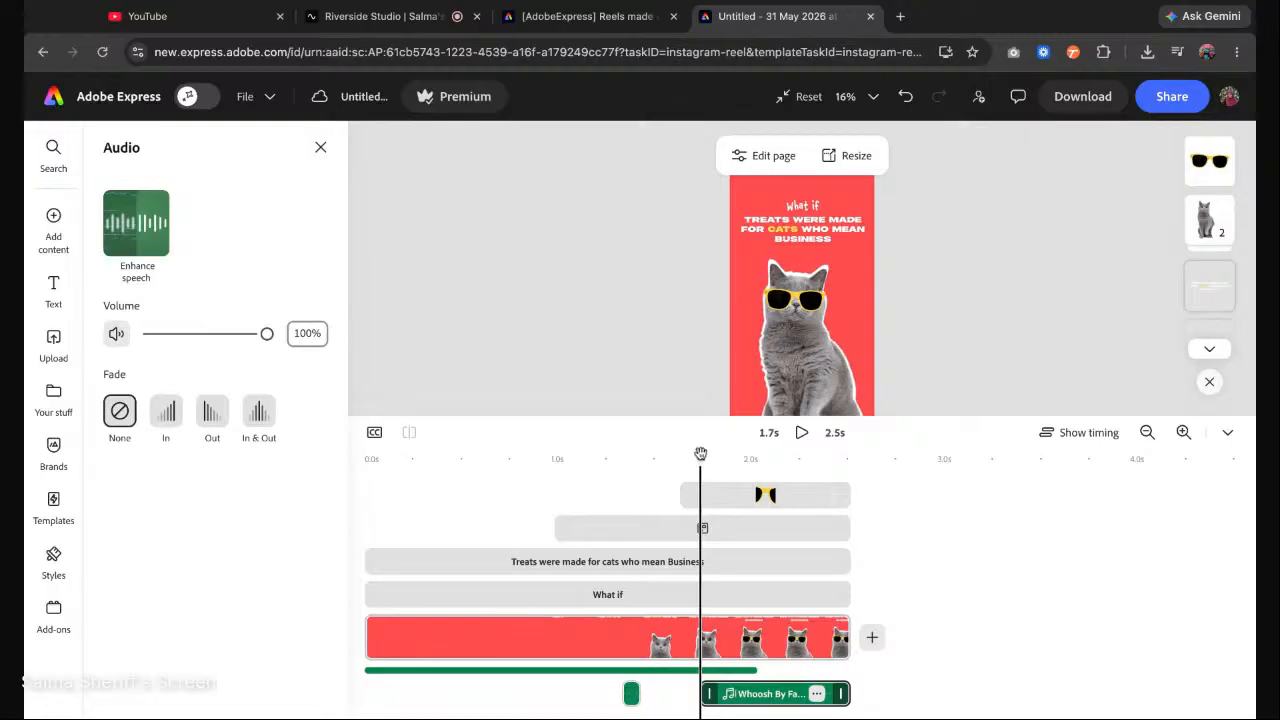
Replay the scene from the start to check the whoosh against the sunglasses, then return the playhead to 0.0 s.
{"action": "left_click_drag", "start_coordinate": [701, 454], "coordinate": [366, 456]}
{"action": "left_click", "coordinate": [802, 433]}
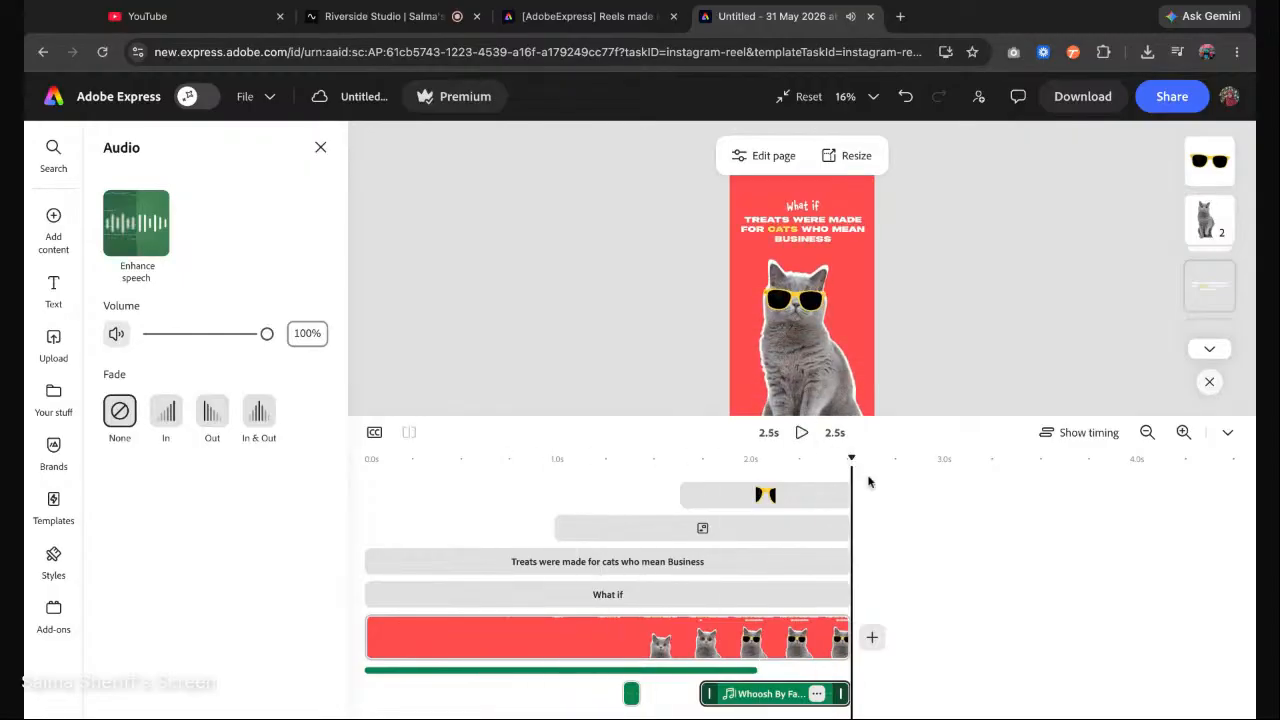
{"action": "left_click_drag", "start_coordinate": [852, 459], "coordinate": [365, 459]}
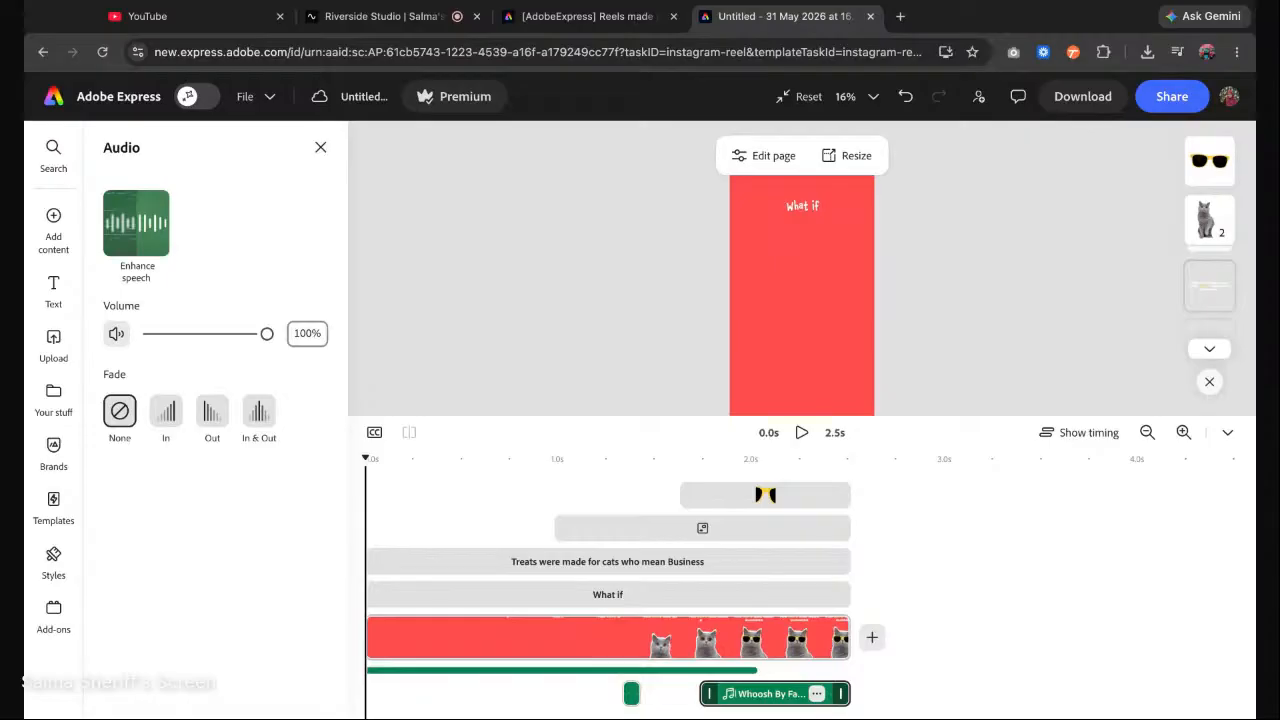
Apply the Smooth shadow effect to the "What if" text above the headline.
{"action": "left_click", "coordinate": [737, 326]}
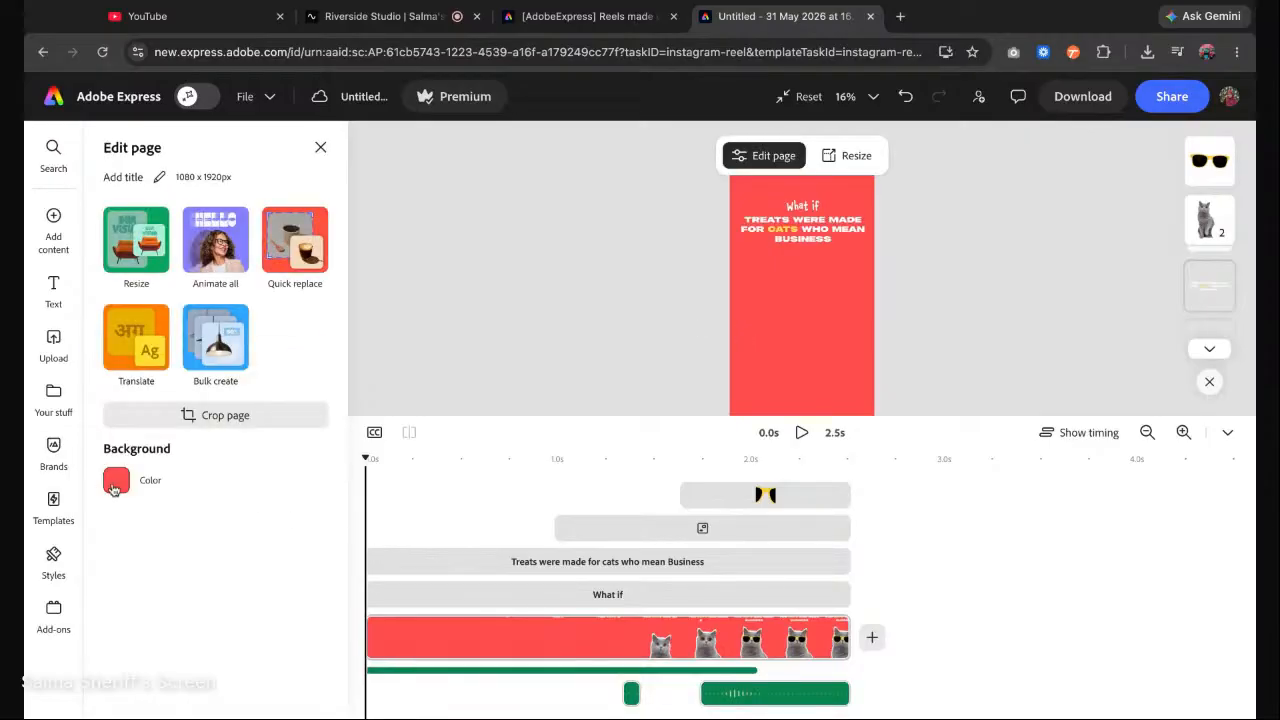
{"action": "left_click", "coordinate": [802, 206]}
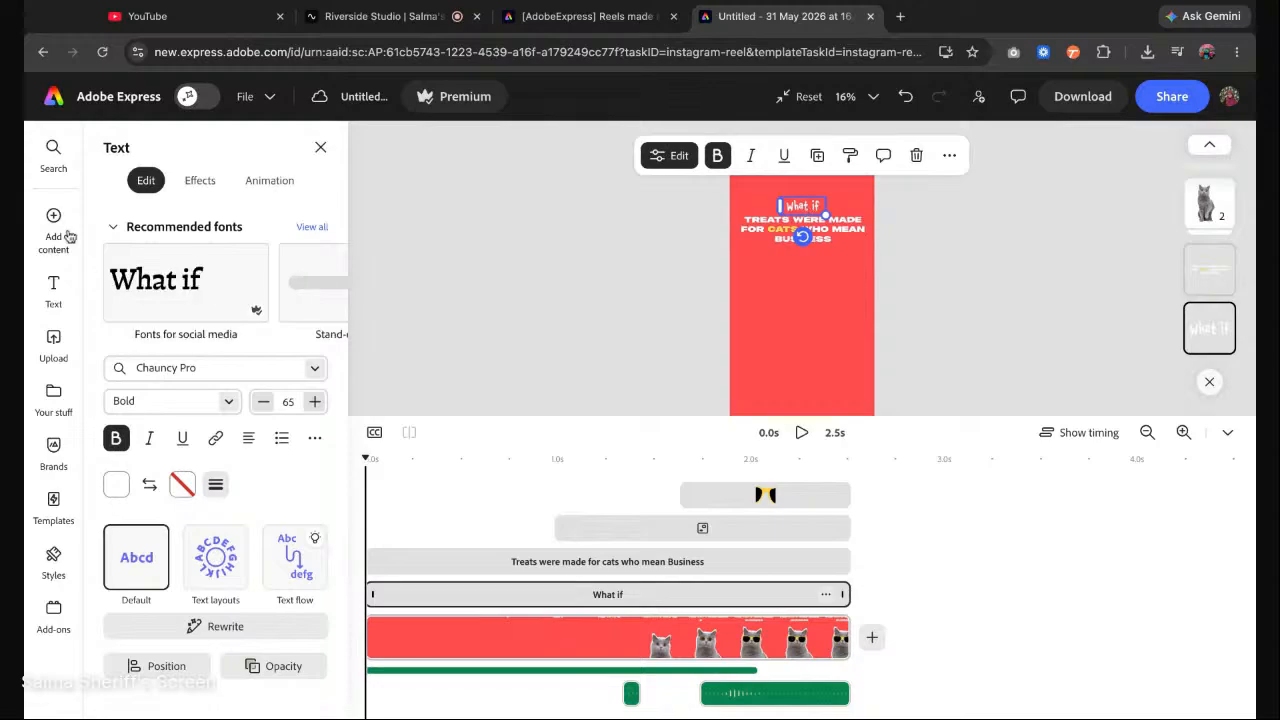
{"action": "left_click", "coordinate": [752, 232]}
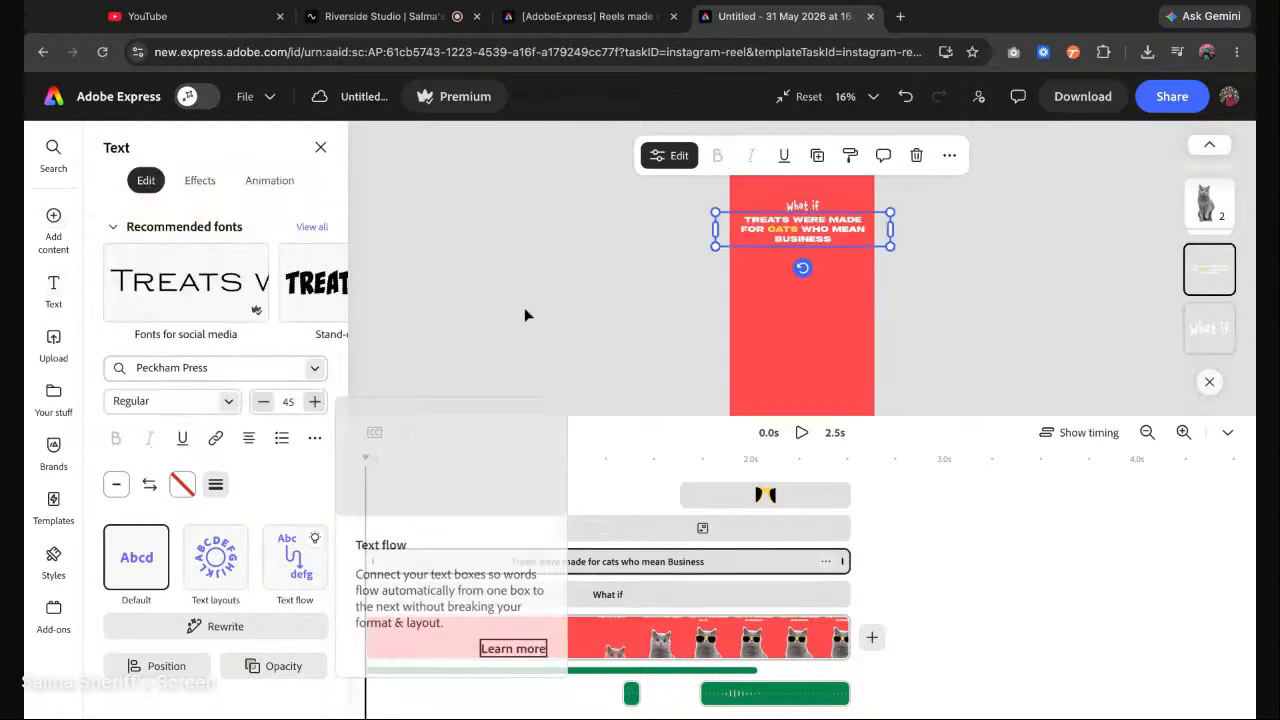
{"action": "left_click", "coordinate": [975, 238]}
{"action": "left_click", "coordinate": [812, 207]}
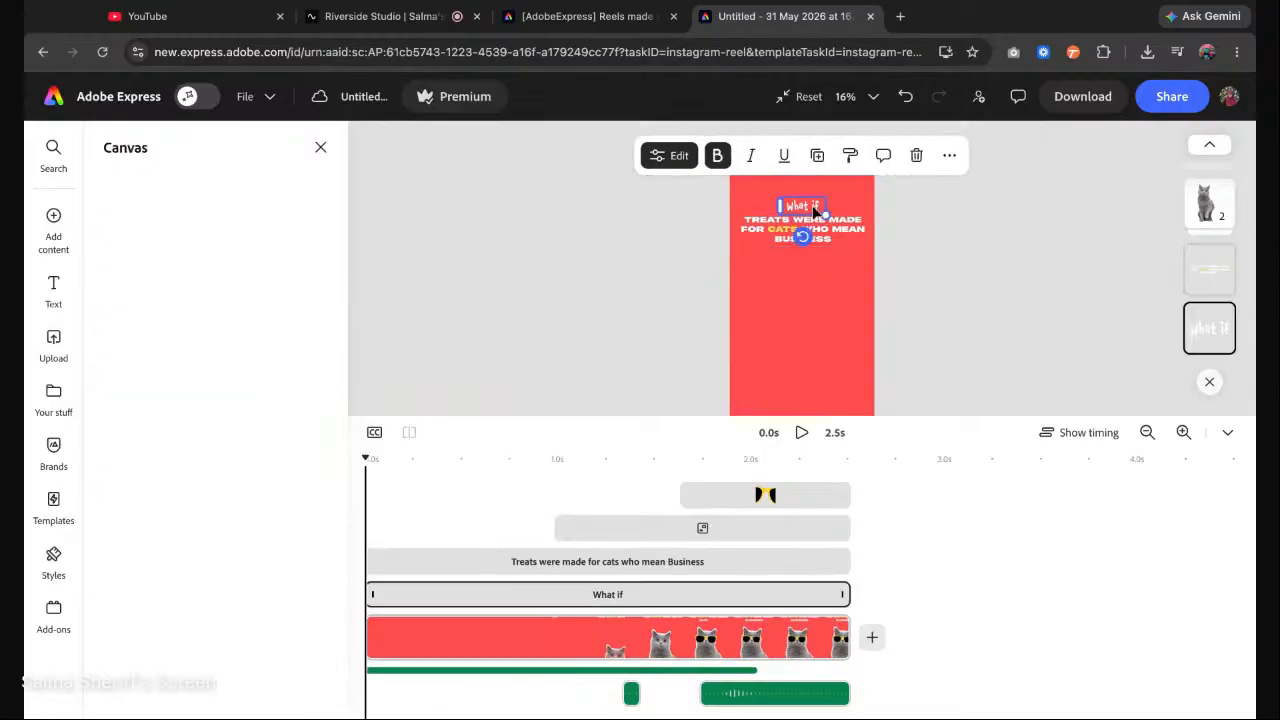
{"action": "left_click", "coordinate": [199, 180]}
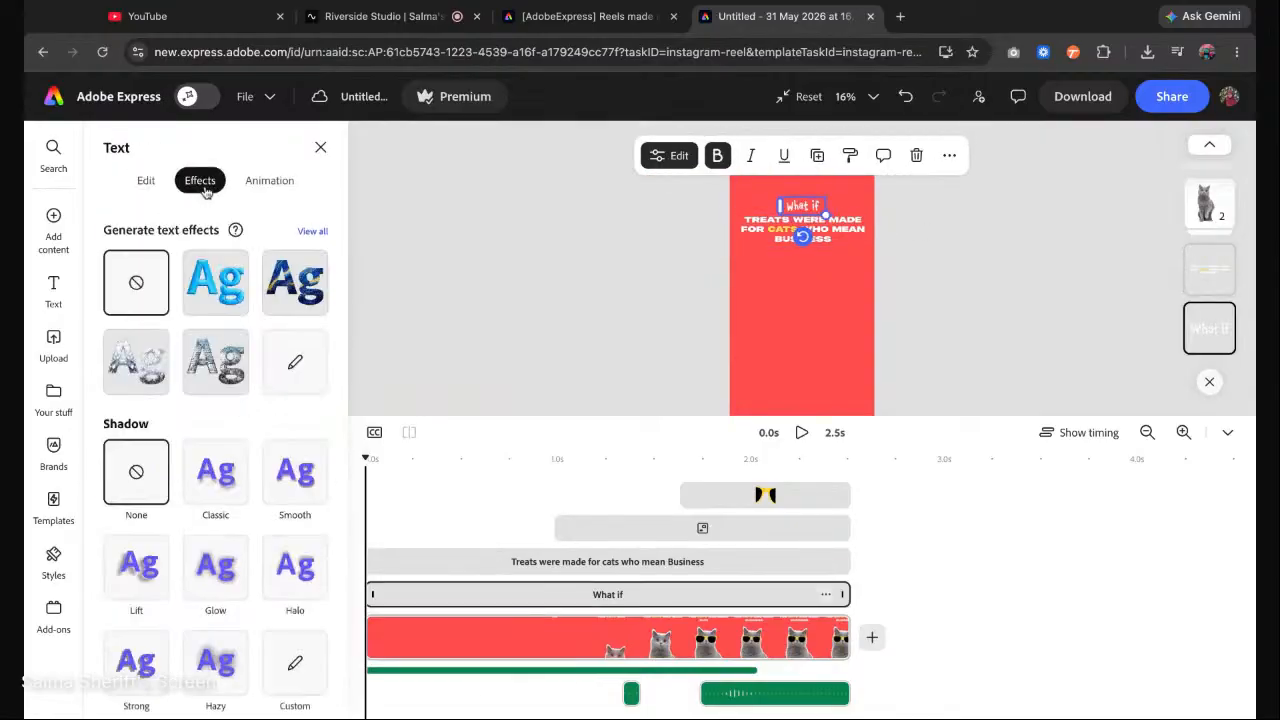
{"action": "scroll", "coordinate": [240, 400], "scroll_direction": "down", "scroll_amount": 3}
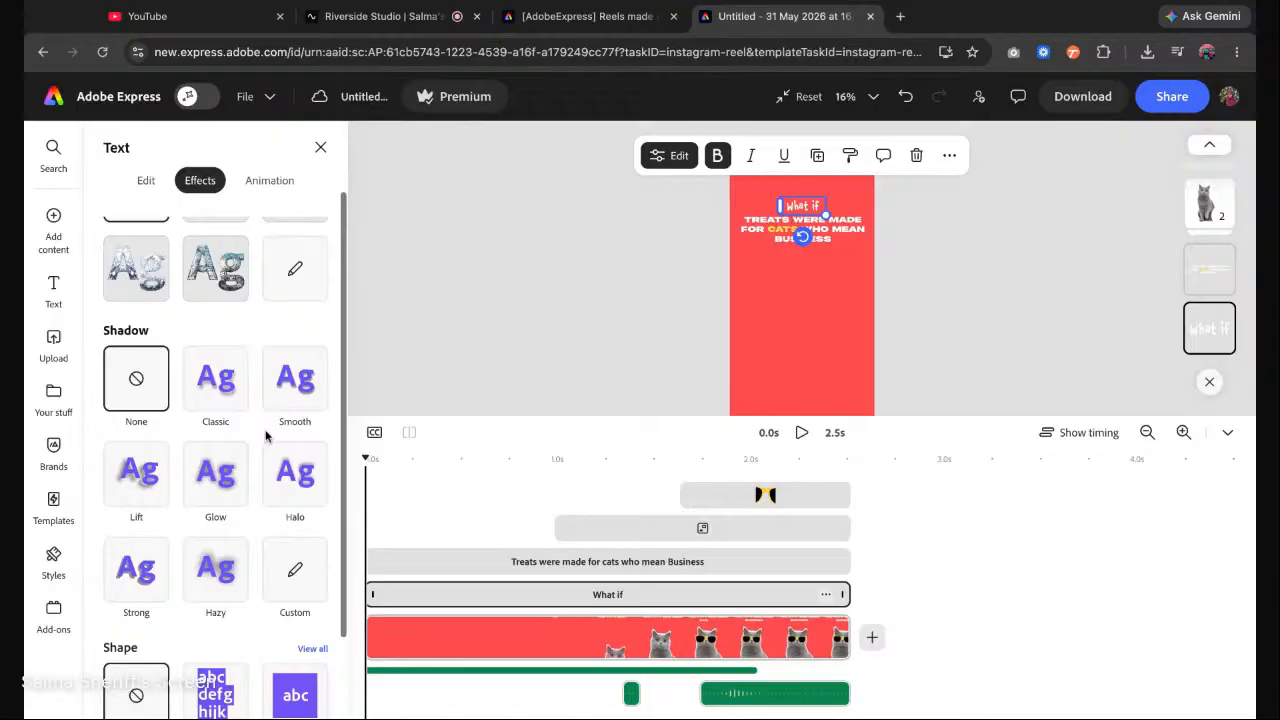
{"action": "left_click", "coordinate": [298, 373]}
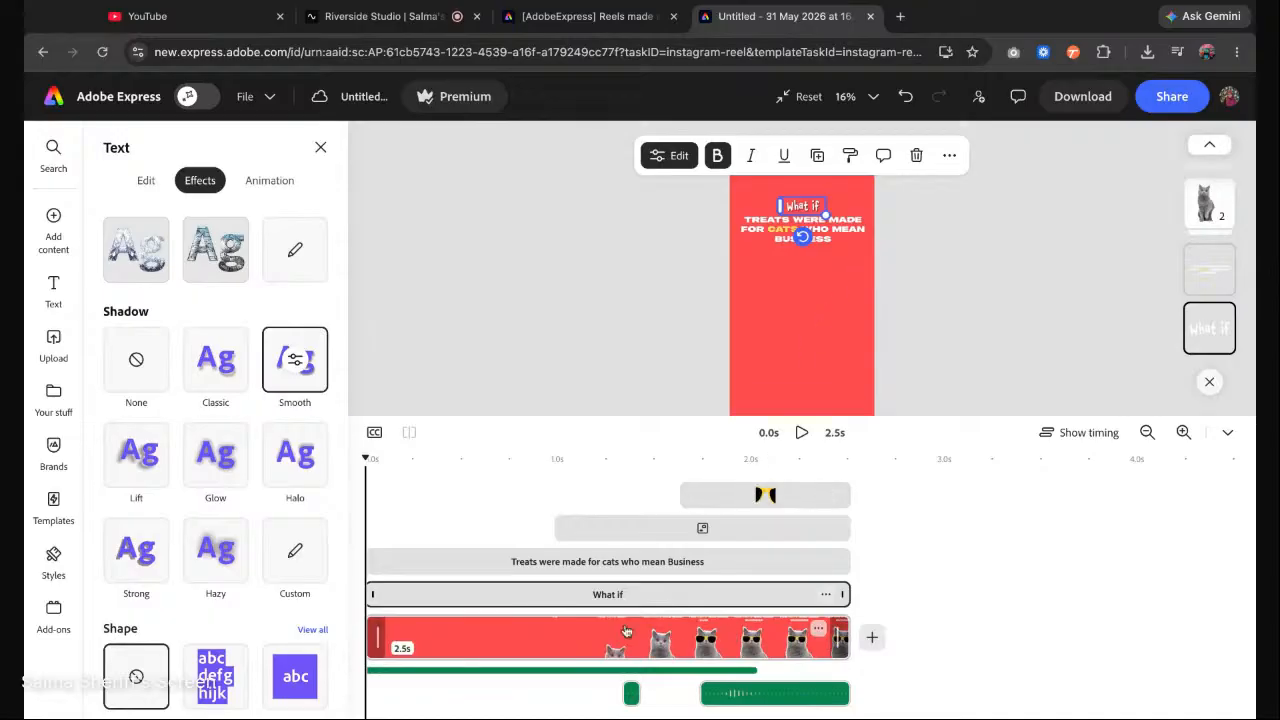
With the playhead at 2.3 s, fine-tune the sunglasses' position so they sit squarely over the cat's eyes.
{"action": "left_click_drag", "start_coordinate": [363, 458], "coordinate": [719, 458]}
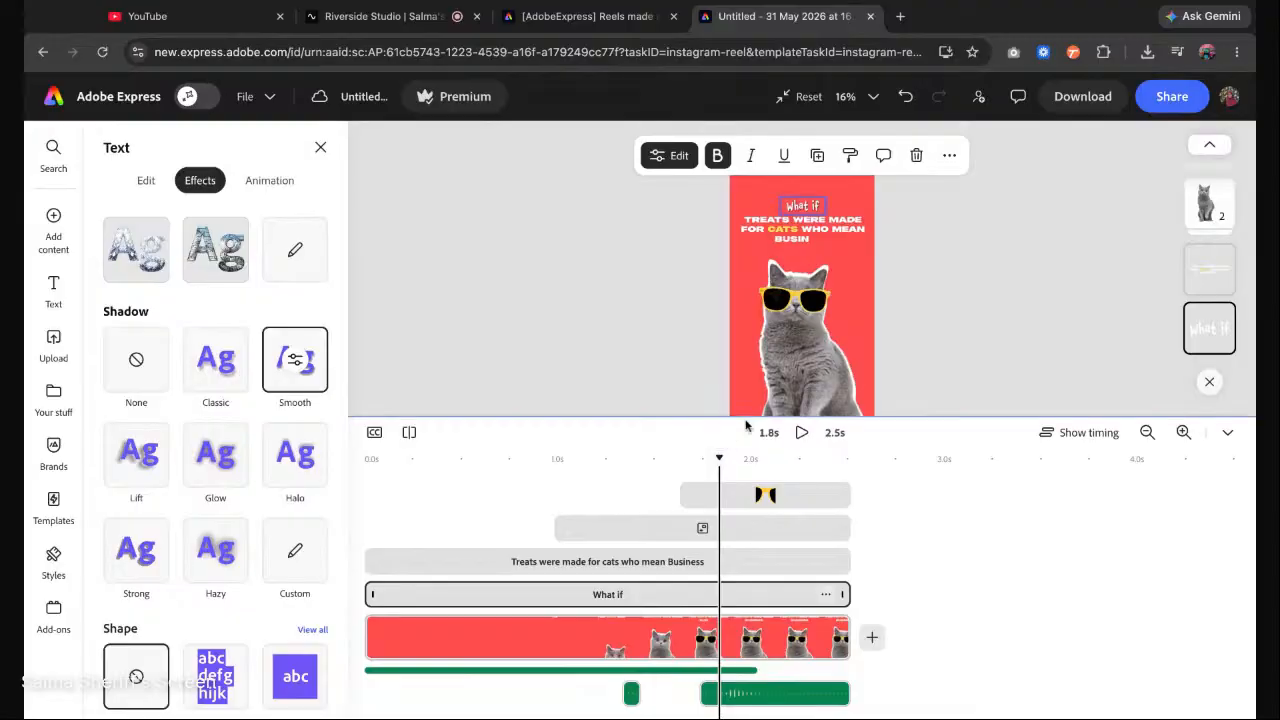
{"action": "scroll", "coordinate": [828, 318], "scroll_direction": "up", "scroll_amount": 5}
{"action": "left_click", "coordinate": [818, 278]}
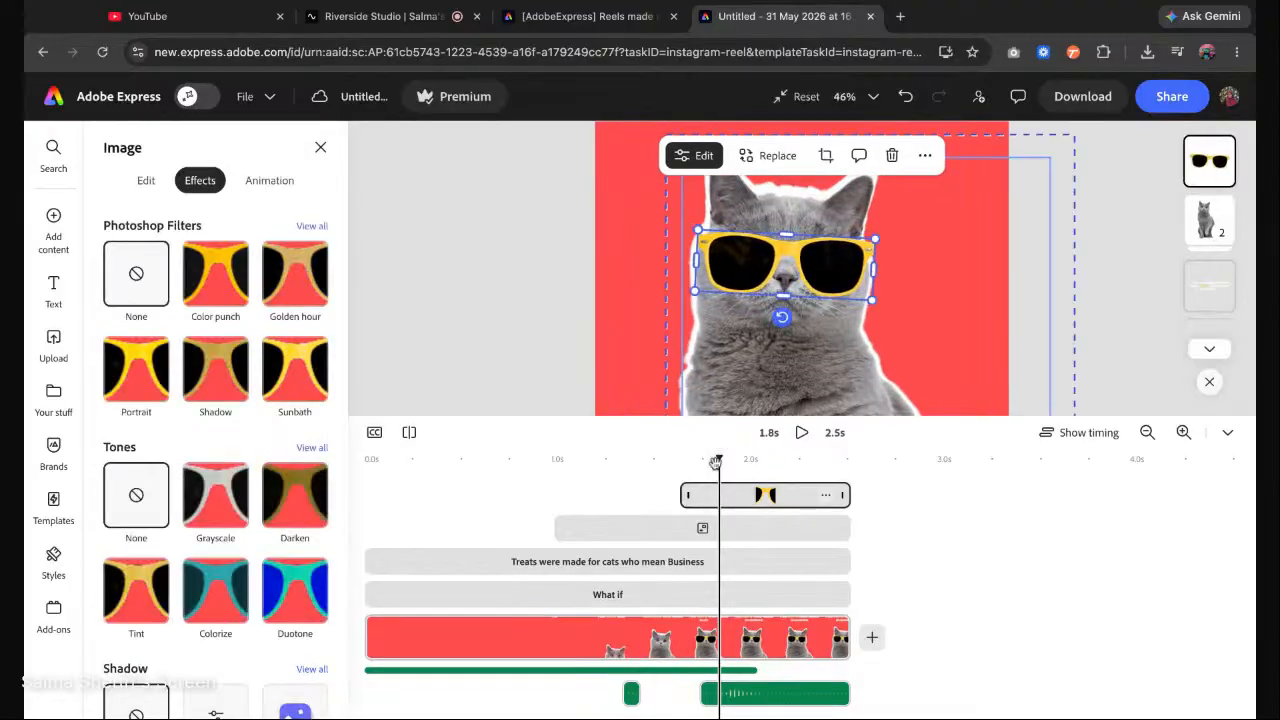
{"action": "left_click_drag", "start_coordinate": [719, 460], "coordinate": [816, 460]}
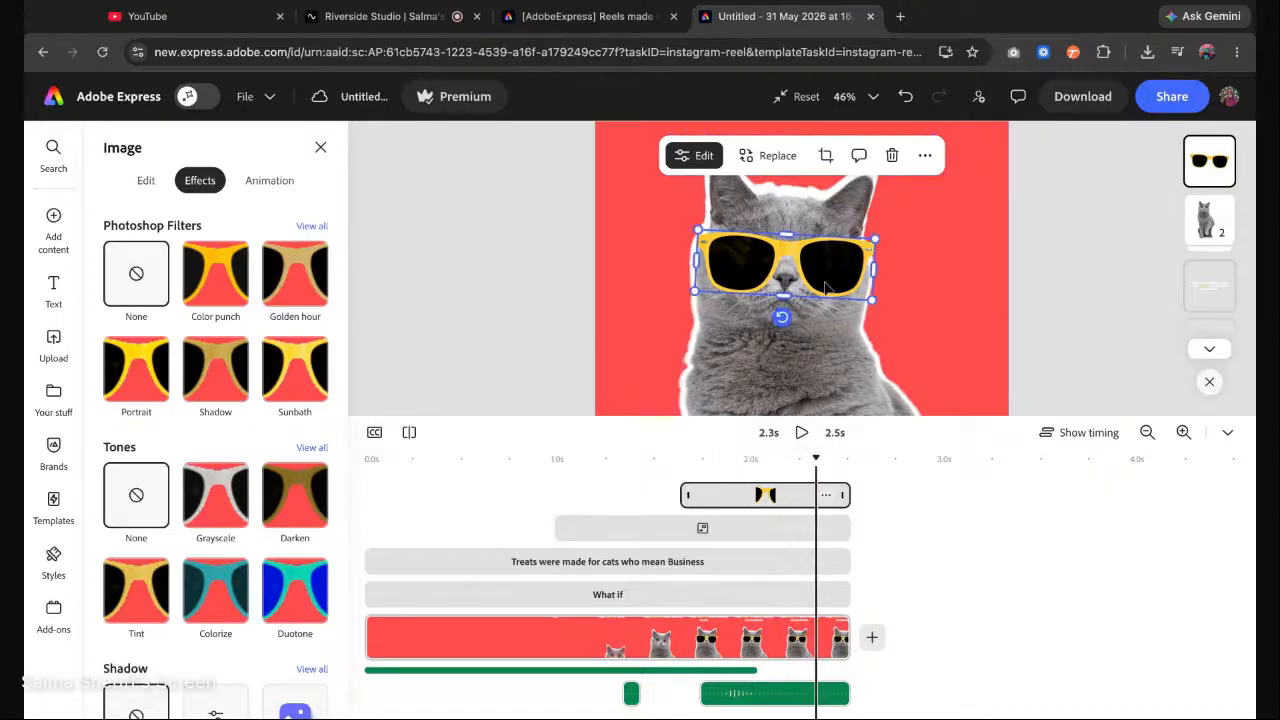
{"action": "left_click_drag", "start_coordinate": [830, 283], "coordinate": [826, 288]}
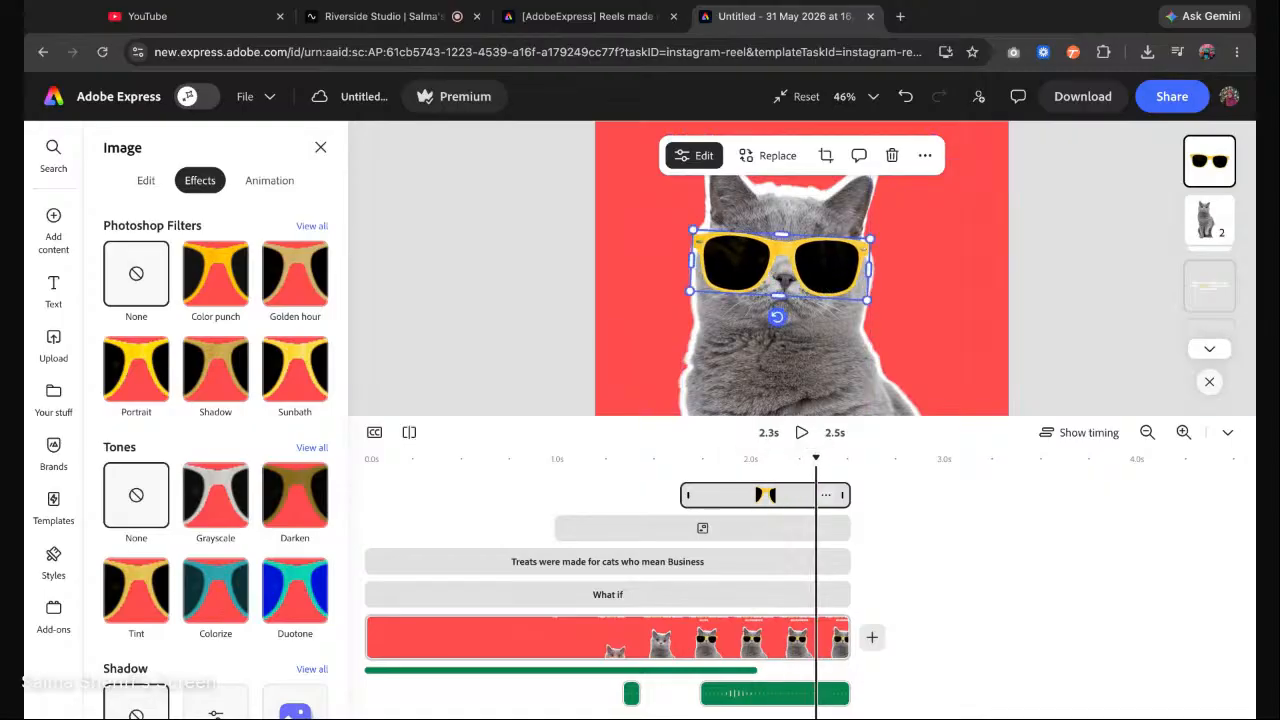
{"action": "key", "text": "Right"}
{"action": "key", "text": "Right"}
{"action": "key", "text": "Right"}
{"action": "key", "text": "Right"}
{"action": "key", "text": "Right"}
{"action": "key", "text": "Right"}
{"action": "key", "text": "Right"}
{"action": "key", "text": "Right"}
{"action": "key", "text": "Up"}
{"action": "key", "text": "Up"}
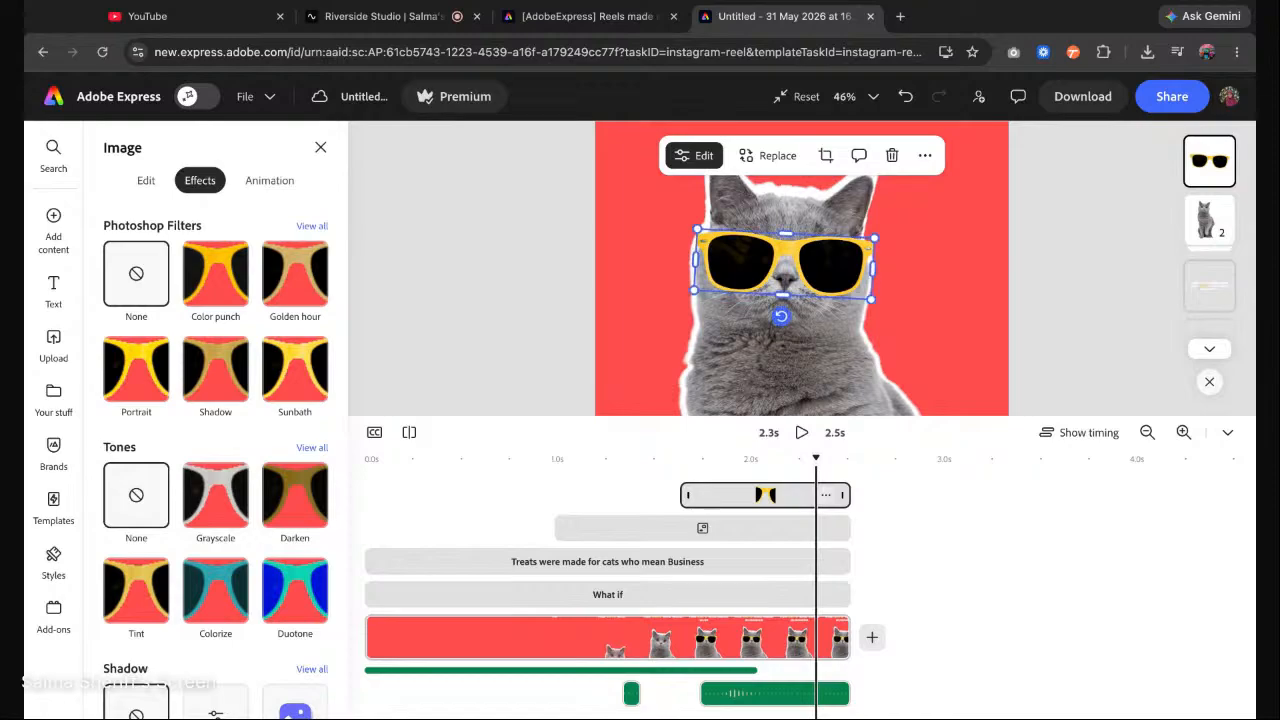
{"action": "key", "text": "Left"}
{"action": "key", "text": "Left"}
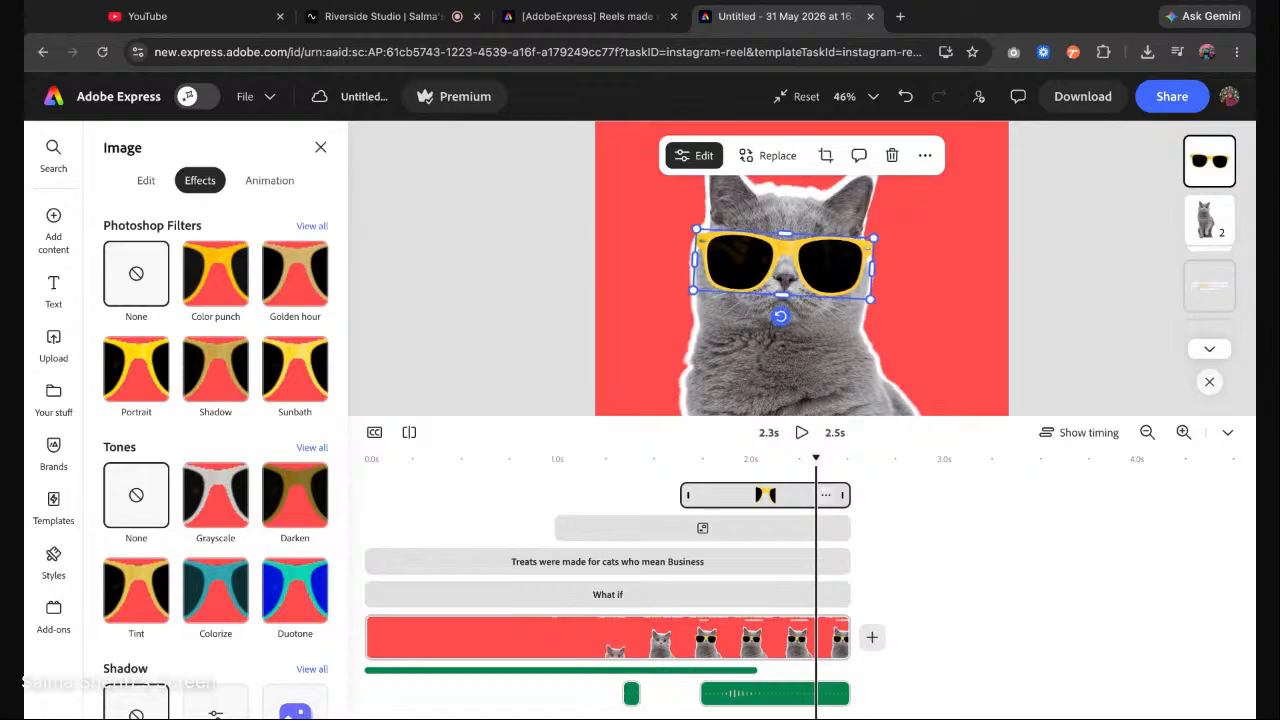
{"action": "left_click", "coordinate": [1021, 306]}
Move the "Treats were made for cats who mean business" headline slightly lower and shift "What if" down a little, keeping it centred.
{"action": "scroll", "coordinate": [824, 308], "scroll_direction": "down", "scroll_amount": 5}
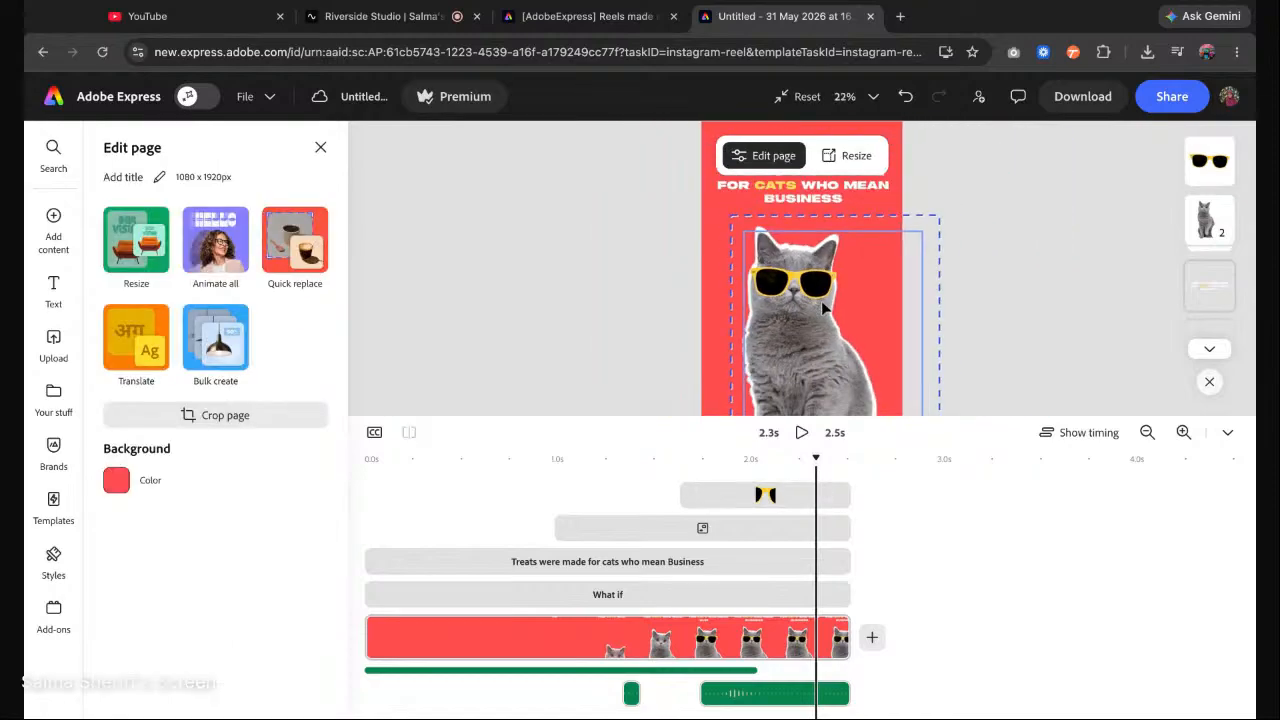
{"action": "scroll", "coordinate": [728, 379], "scroll_direction": "down", "scroll_amount": 2}
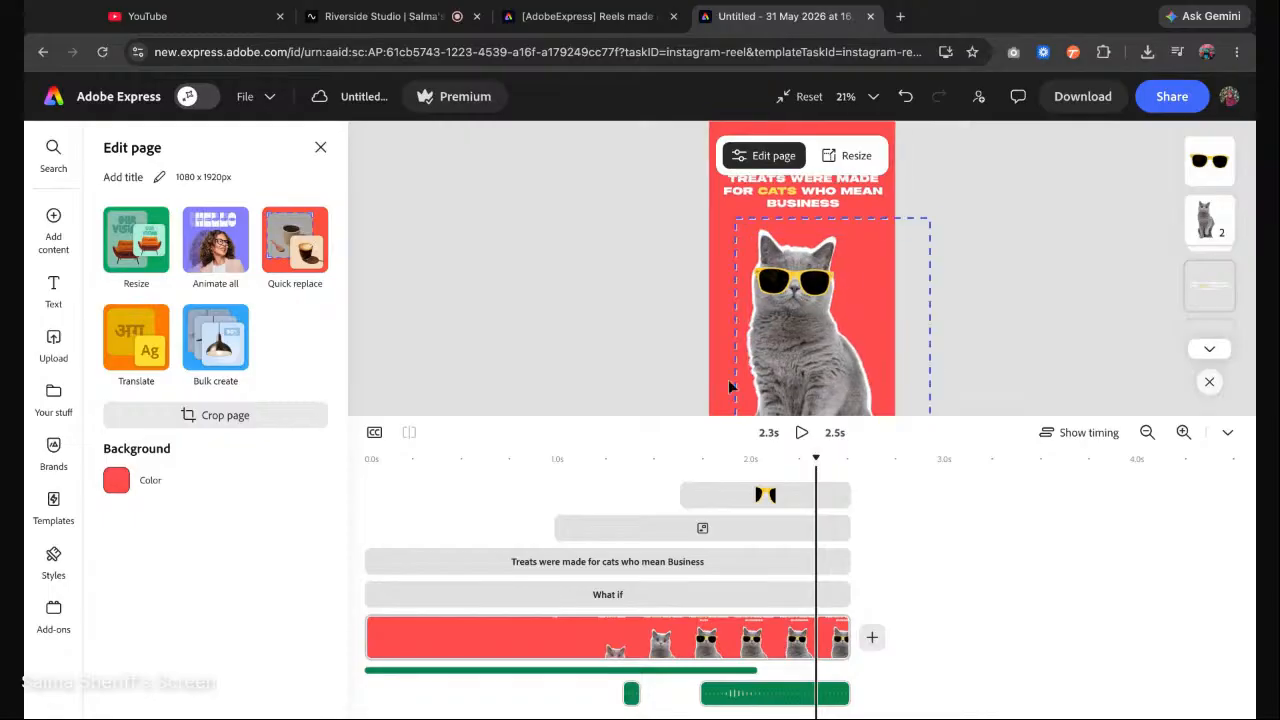
{"action": "scroll", "coordinate": [845, 238], "scroll_direction": "up", "scroll_amount": 3}
{"action": "left_click", "coordinate": [891, 229]}
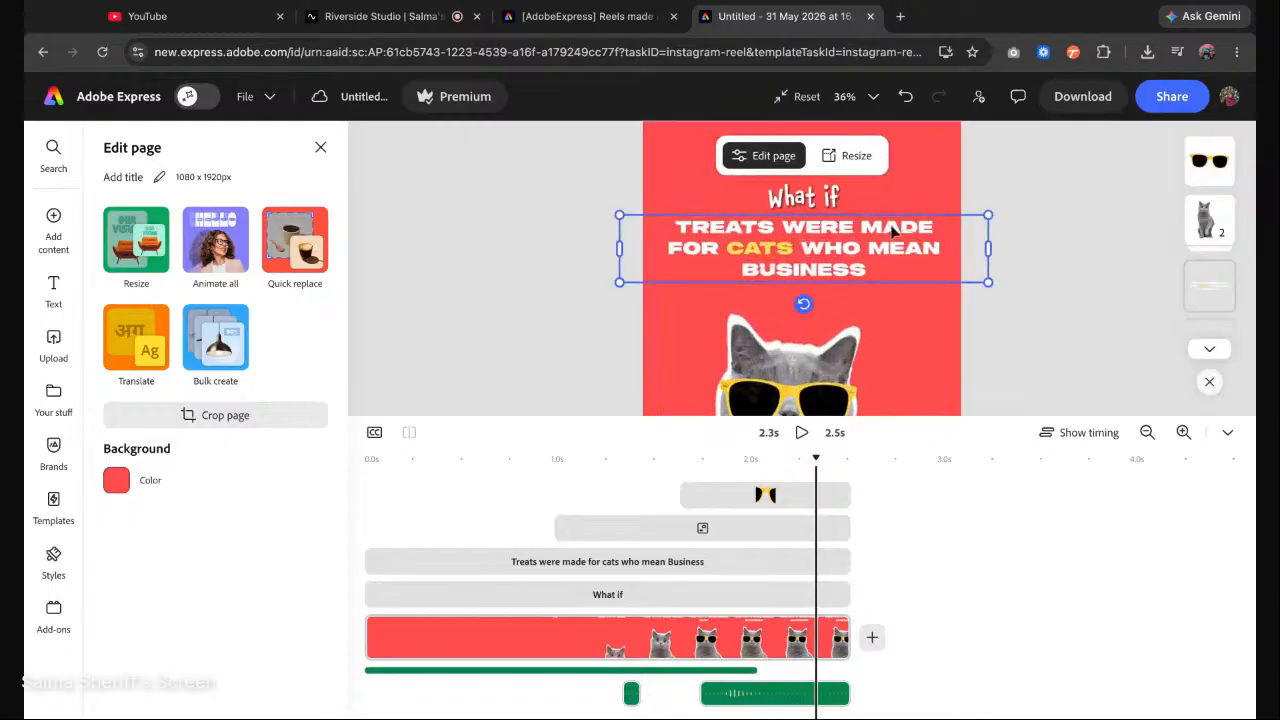
{"action": "left_click", "coordinate": [828, 203]}
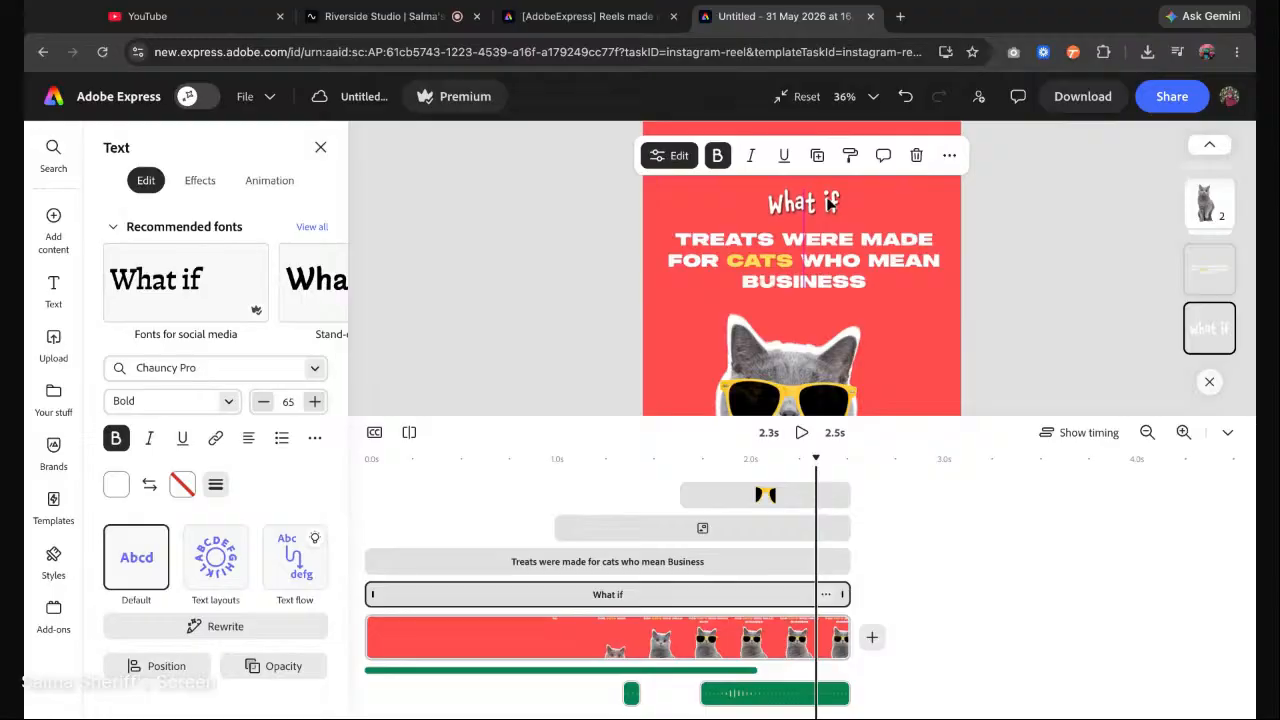
{"action": "left_click", "coordinate": [1000, 257]}
{"action": "scroll", "coordinate": [1000, 257], "scroll_direction": "down", "scroll_amount": 3}
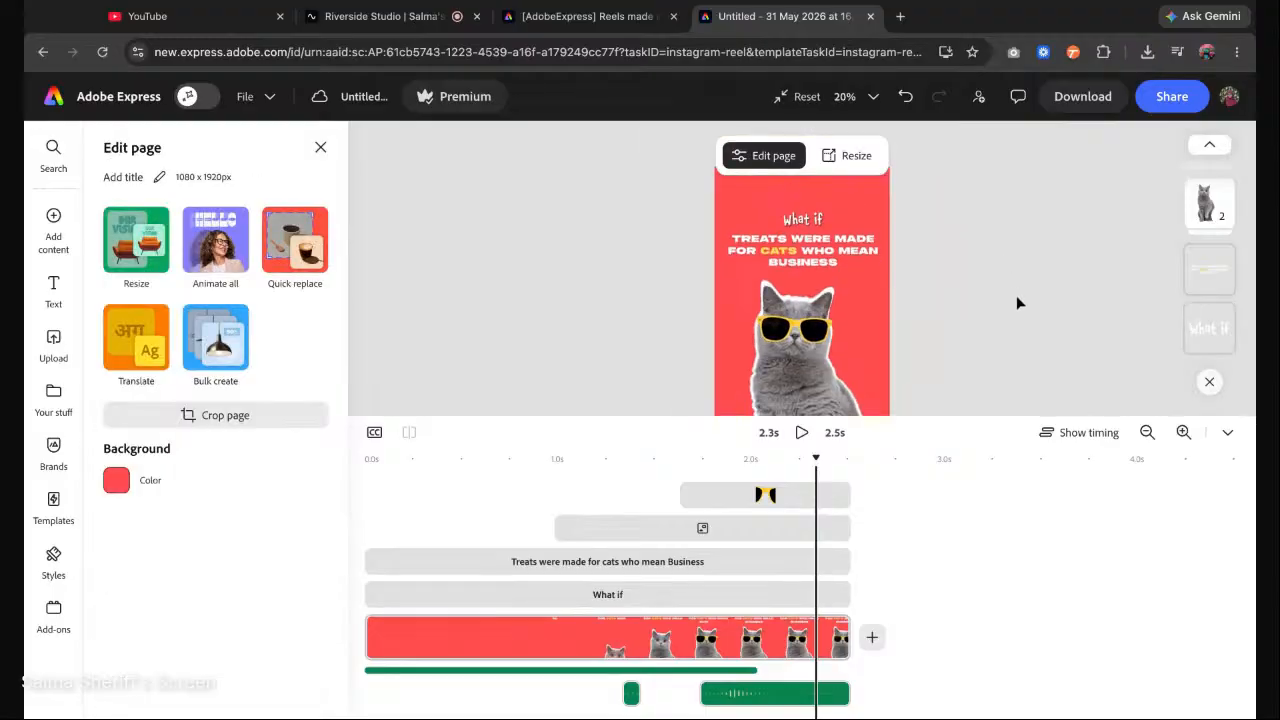
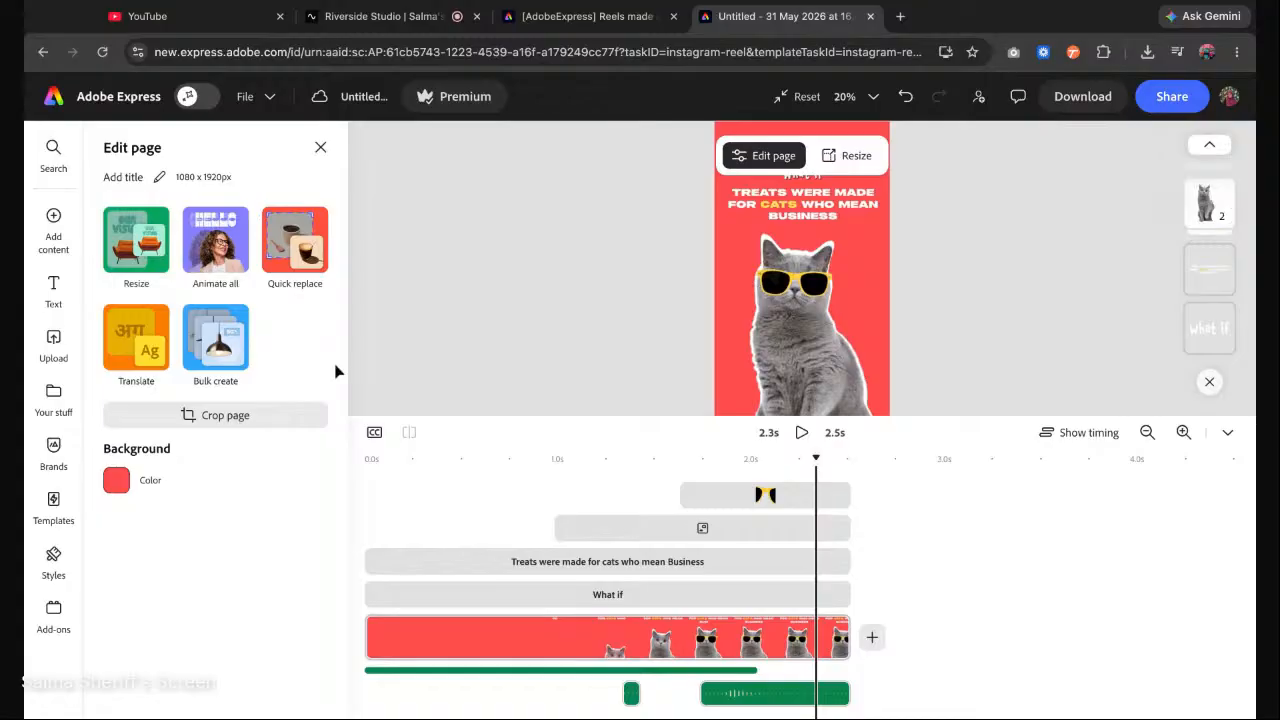
Hide the timeline, play the whole scene from 0.0 s to review it on the full page, and reopen the timeline.
{"action": "left_click_drag", "start_coordinate": [817, 460], "coordinate": [362, 460]}
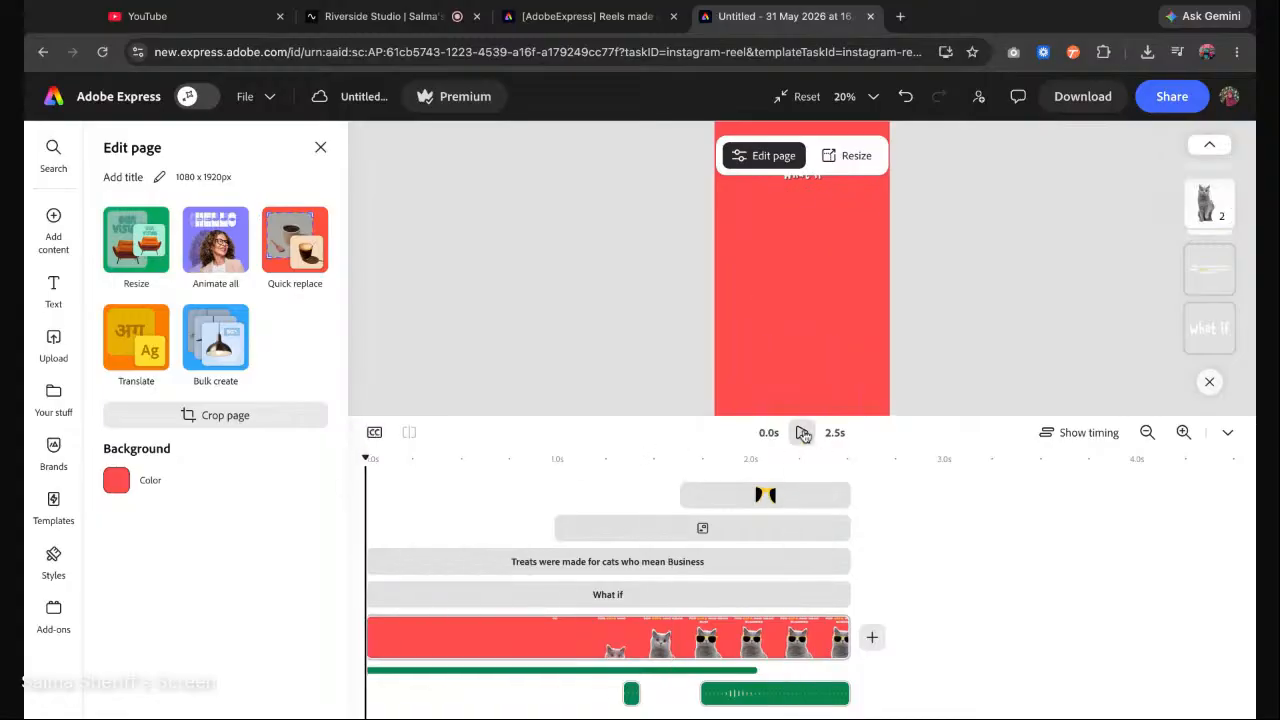
{"action": "left_click", "coordinate": [1228, 433]}
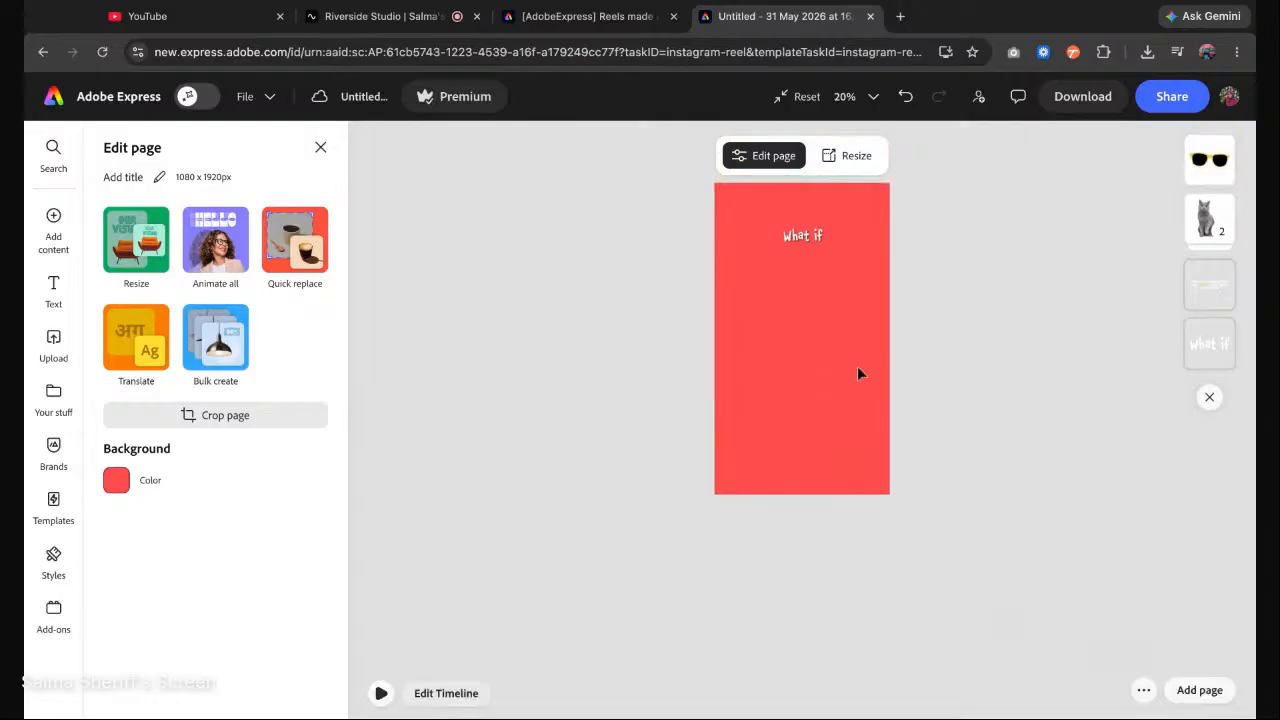
{"action": "left_click", "coordinate": [381, 693]}
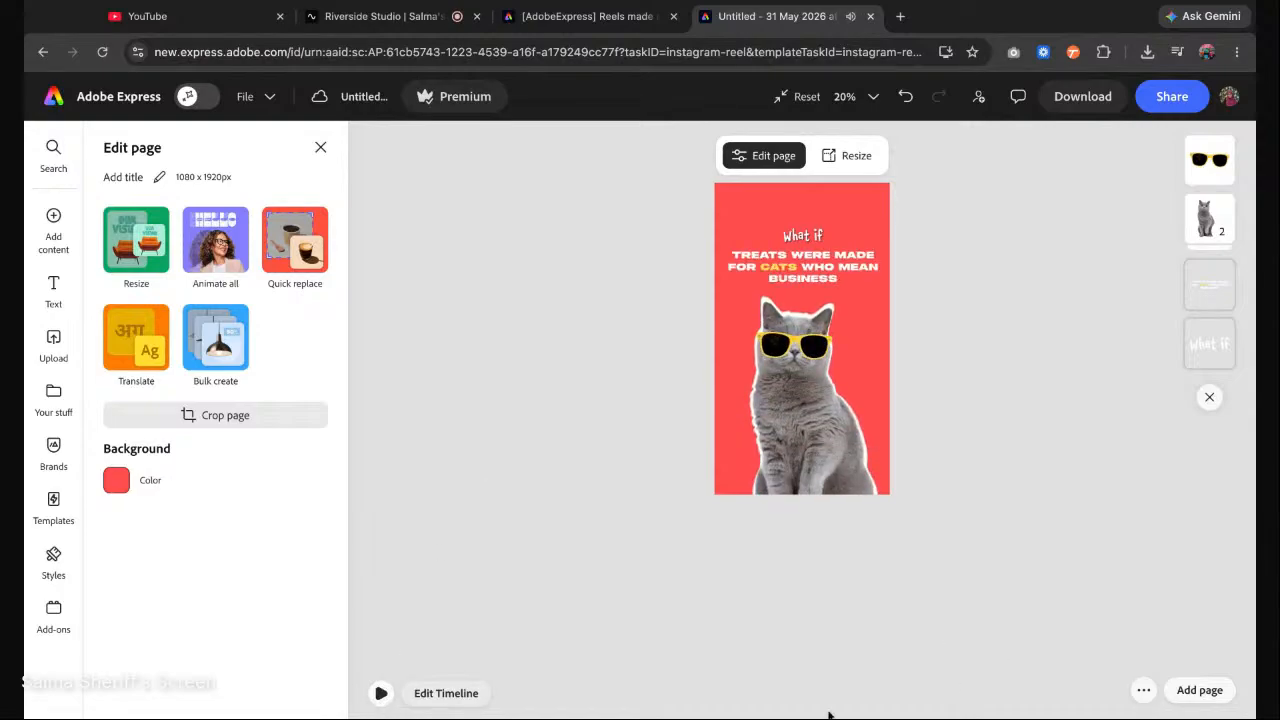
{"action": "left_click", "coordinate": [455, 695]}
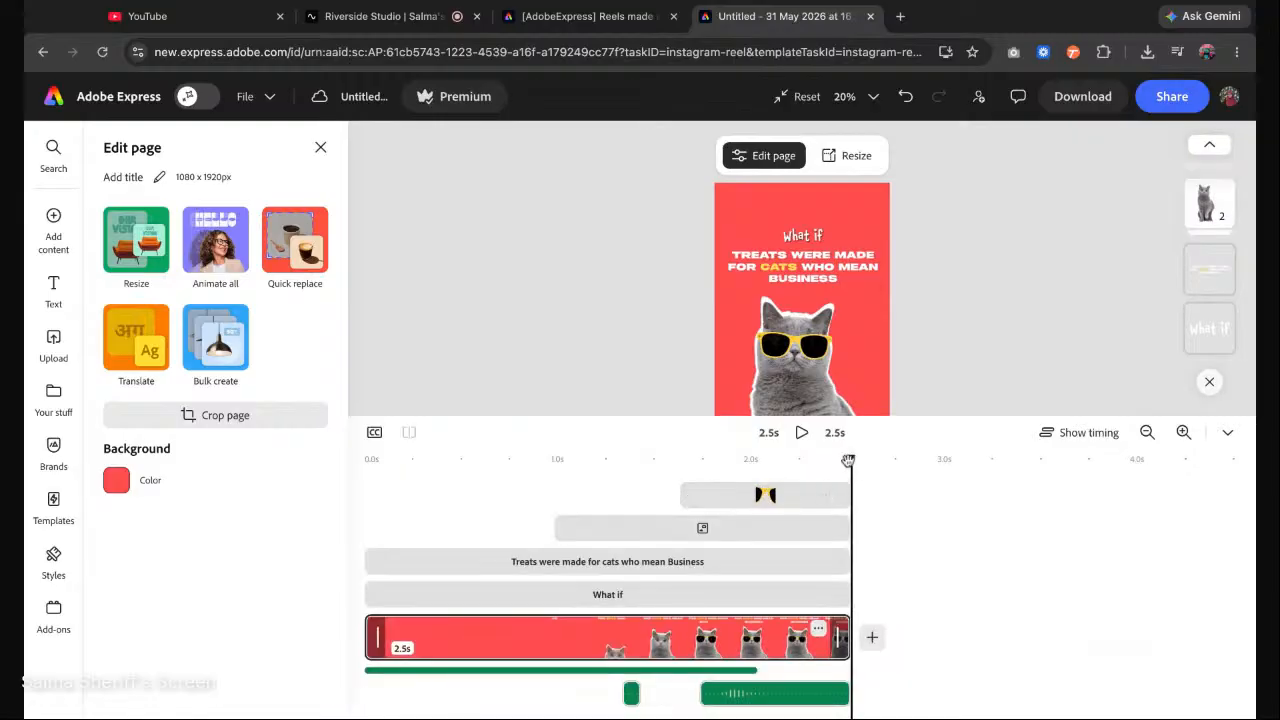
Switch to the "Reels made easy!" presentation, play its sample reel to see the next scene, and return to the untitled reel.
{"action": "left_click", "coordinate": [590, 16]}
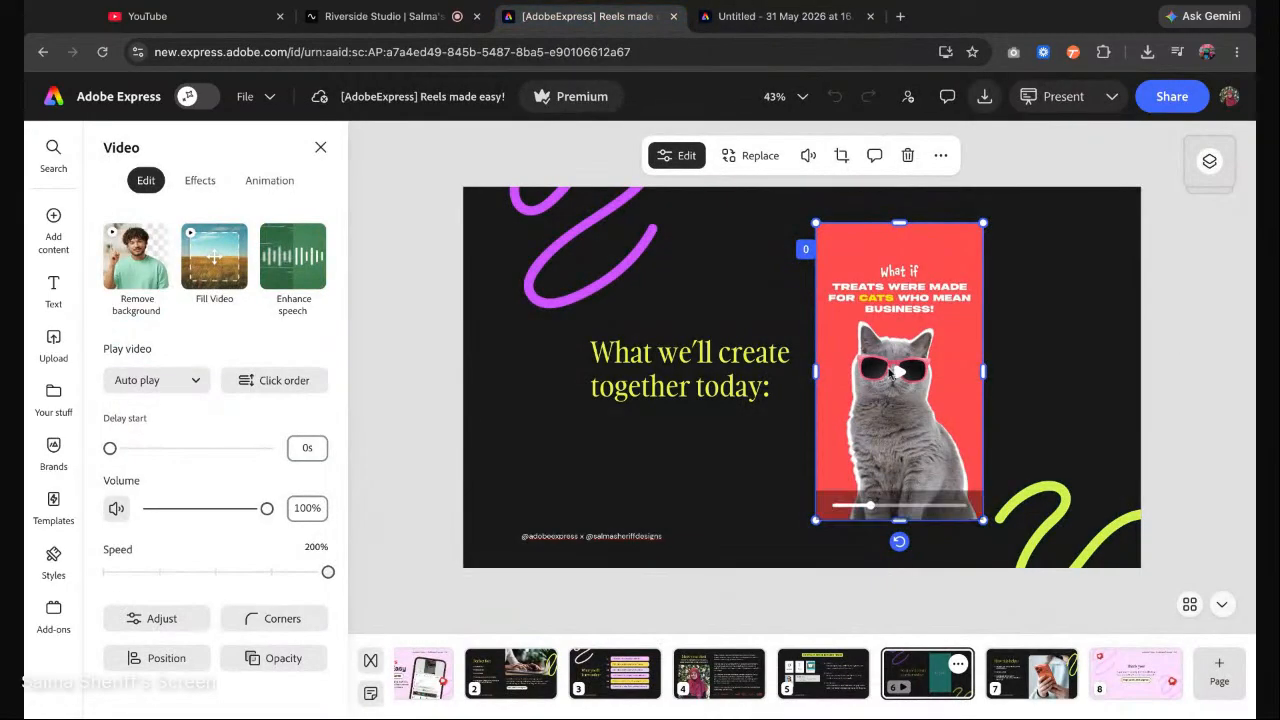
{"action": "left_click", "coordinate": [899, 372]}
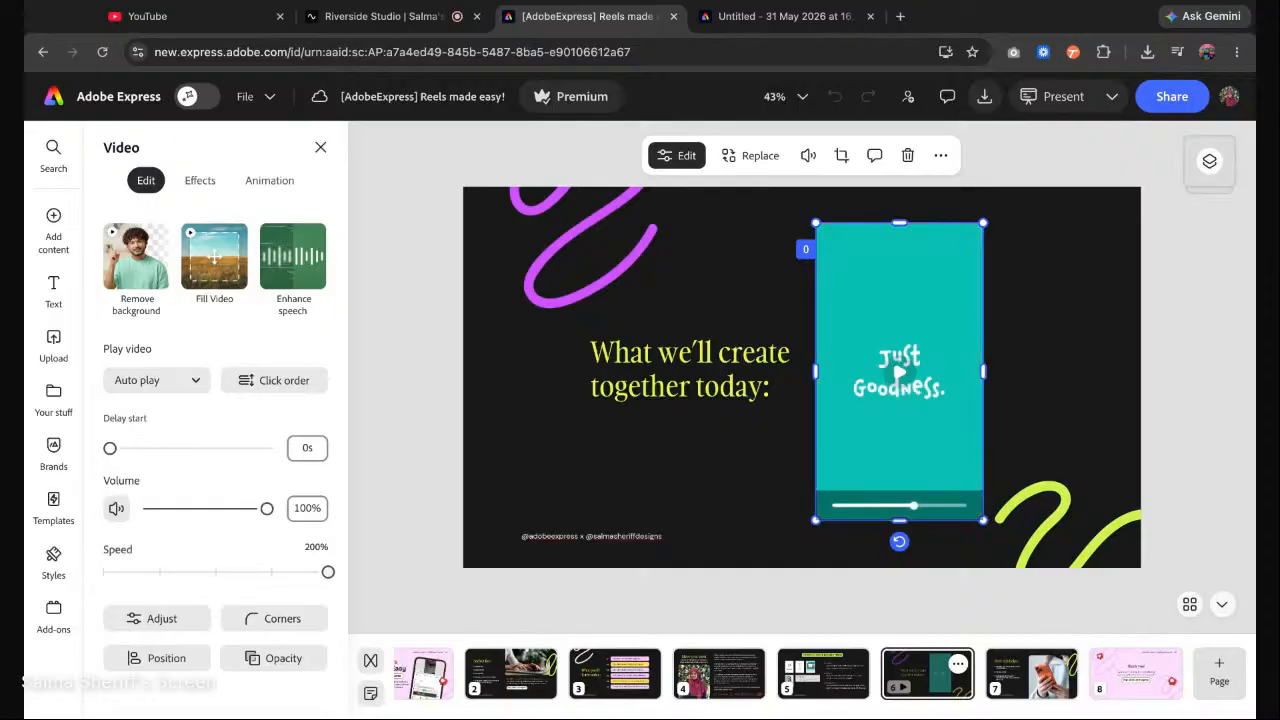
{"action": "left_click", "coordinate": [738, 16]}
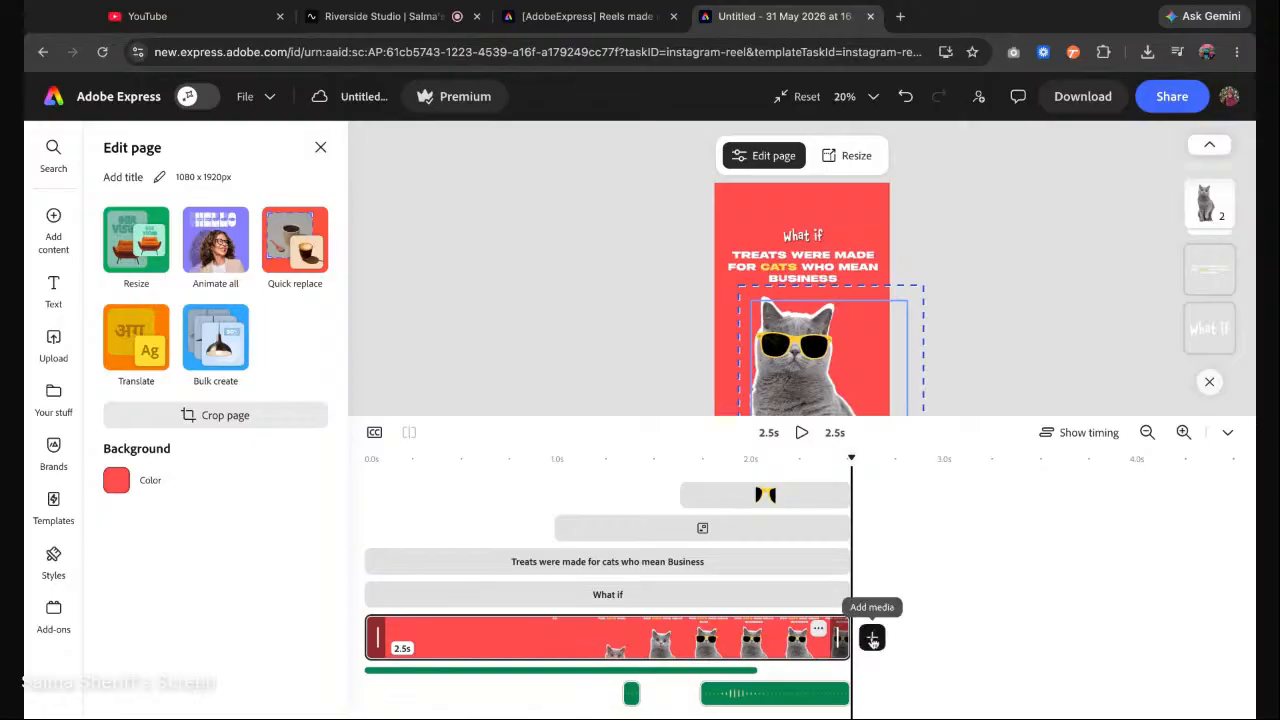
{"action": "right_click", "coordinate": [505, 642]}
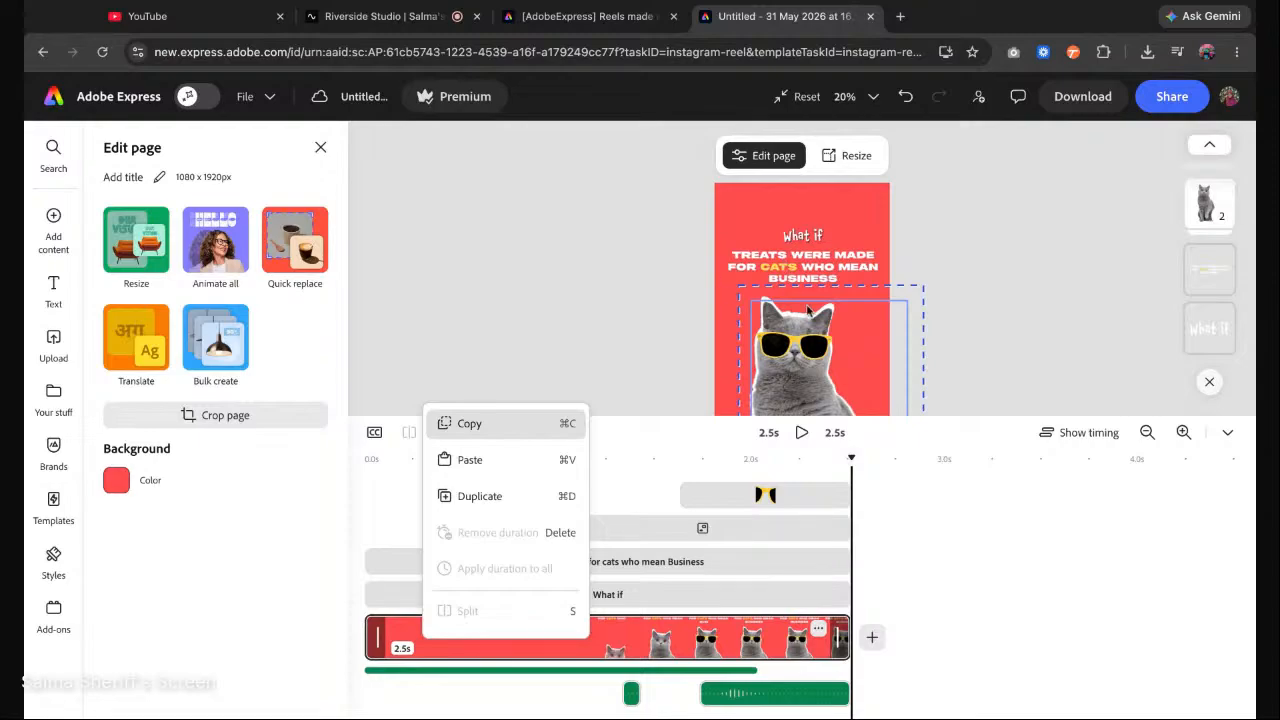
{"action": "left_click", "coordinate": [874, 641]}
{"action": "left_click", "coordinate": [871, 639]}
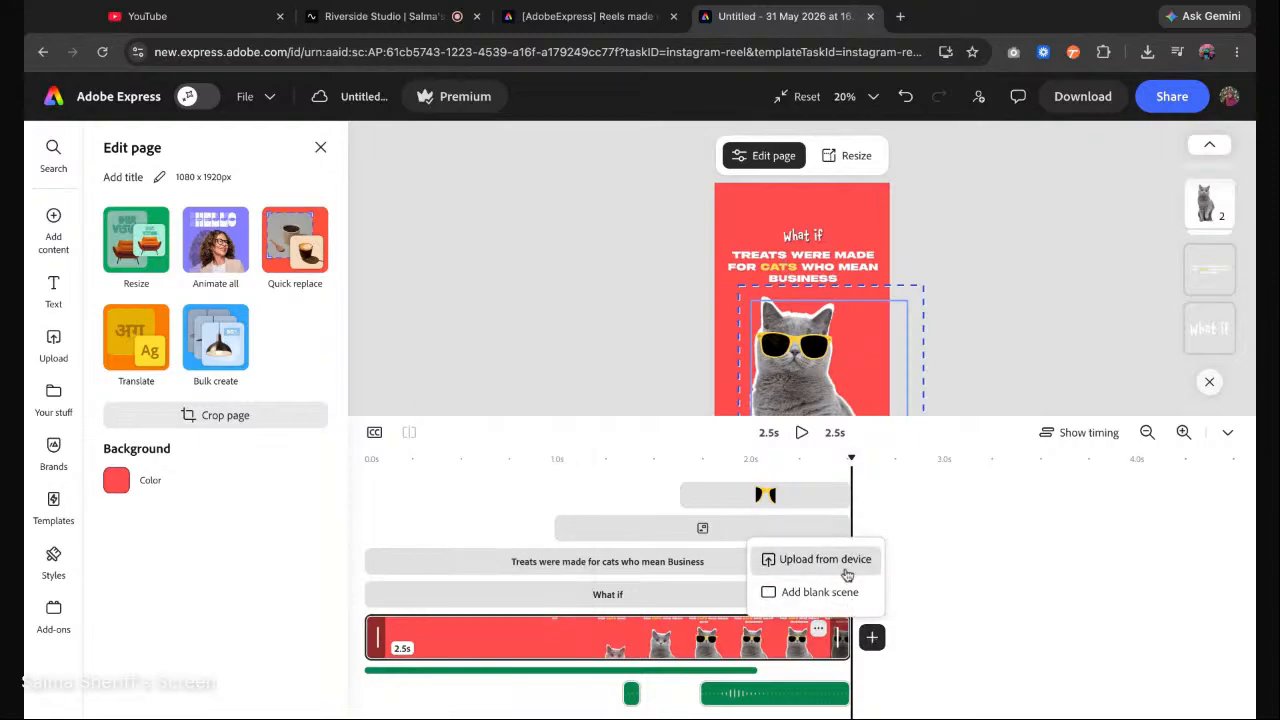
{"action": "left_click", "coordinate": [836, 594]}
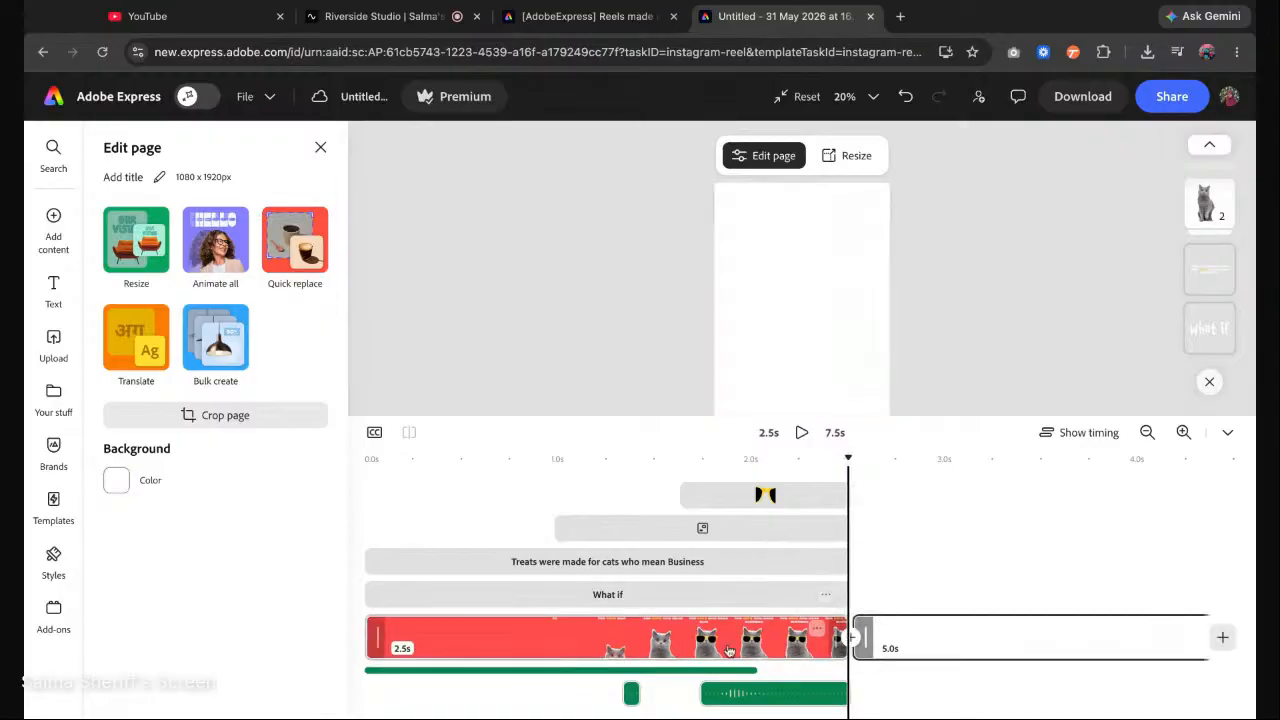
{"action": "key", "text": "ctrl+z"}
{"action": "left_click", "coordinate": [542, 630]}
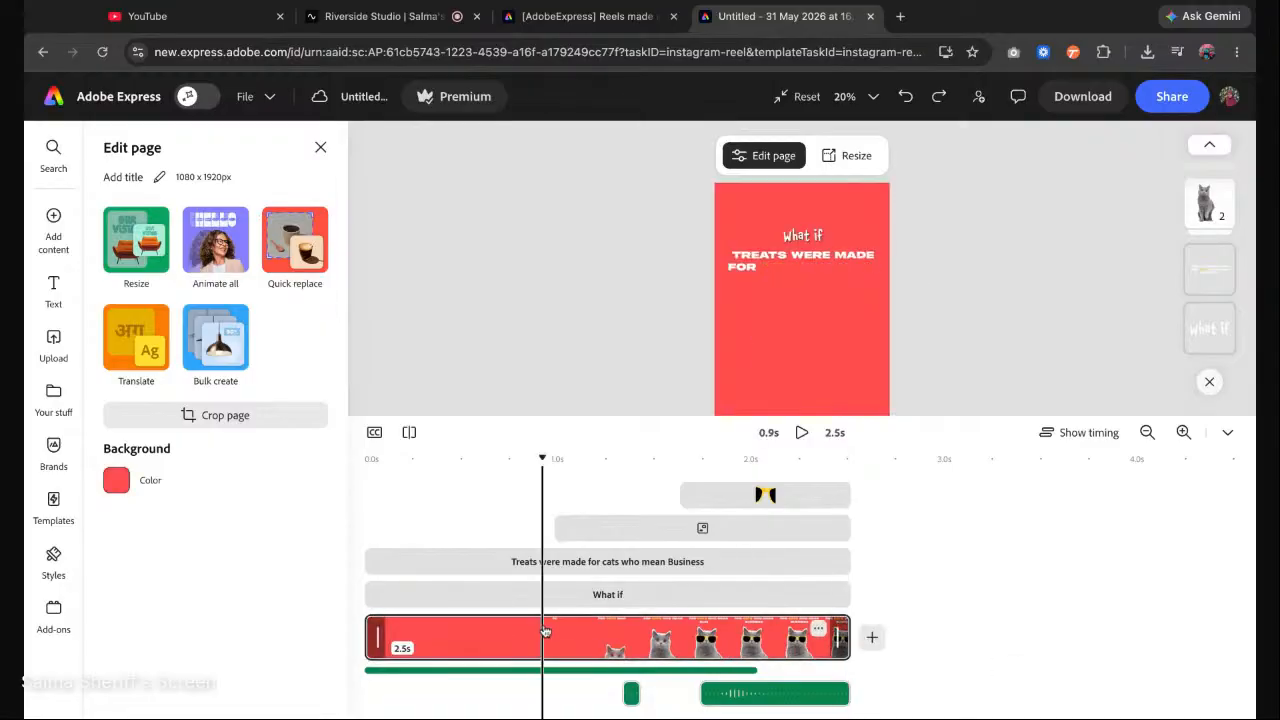
Add a blank scene after the red cat scene and place the playhead inside it.
{"action": "left_click", "coordinate": [872, 637]}
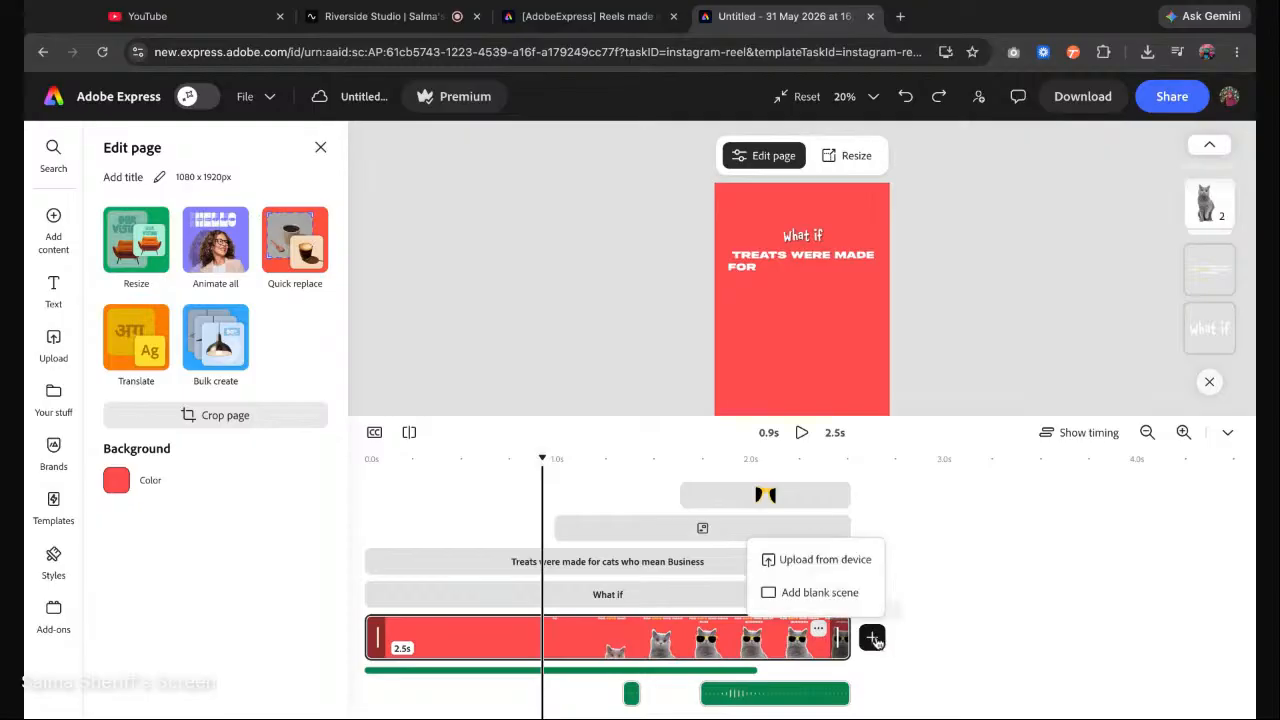
{"action": "left_click", "coordinate": [828, 594]}
{"action": "scroll", "coordinate": [946, 603], "scroll_direction": "right", "scroll_amount": 3}
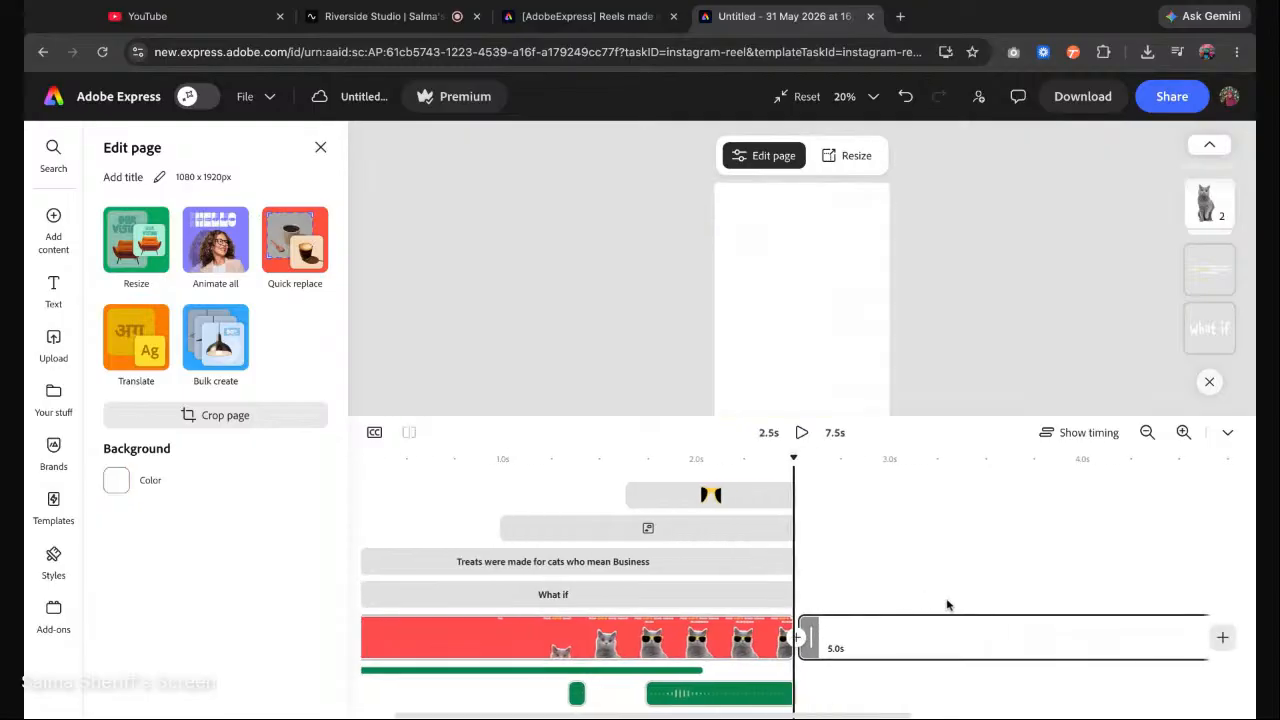
{"action": "left_click", "coordinate": [808, 648]}
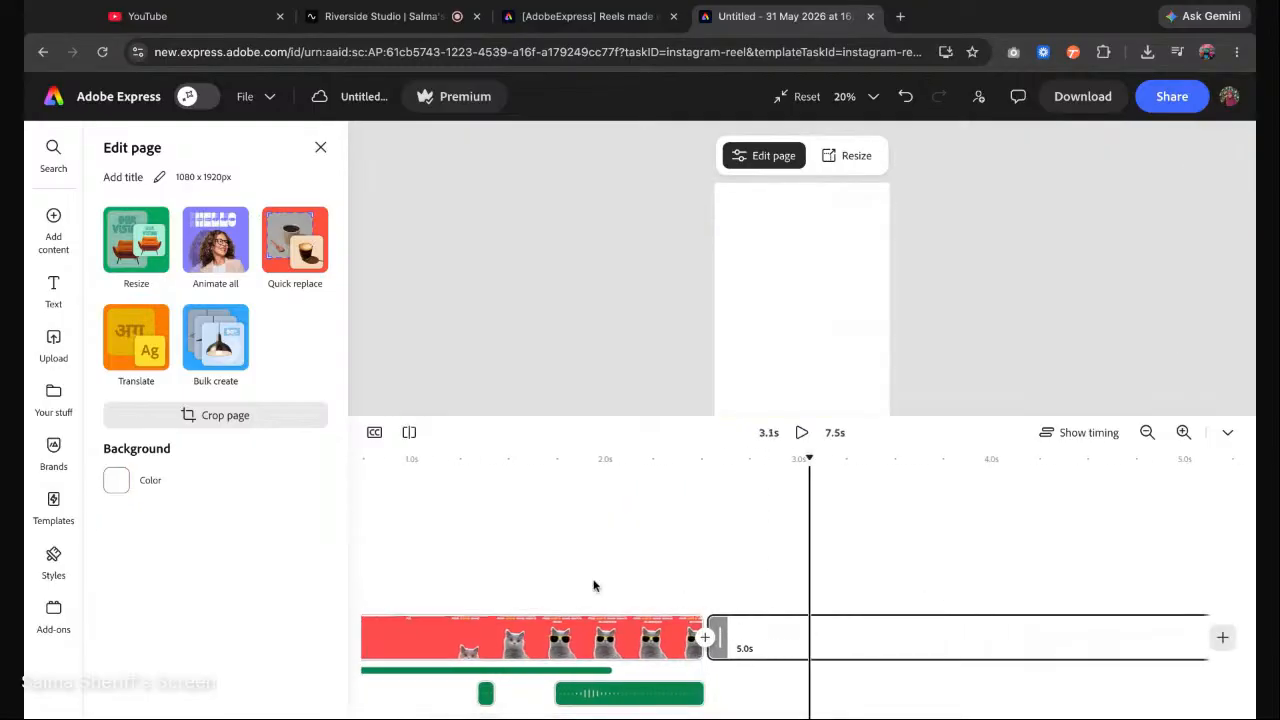
Give the new blank scene a solid background colour of #FC9C3D.
{"action": "left_click", "coordinate": [117, 480]}
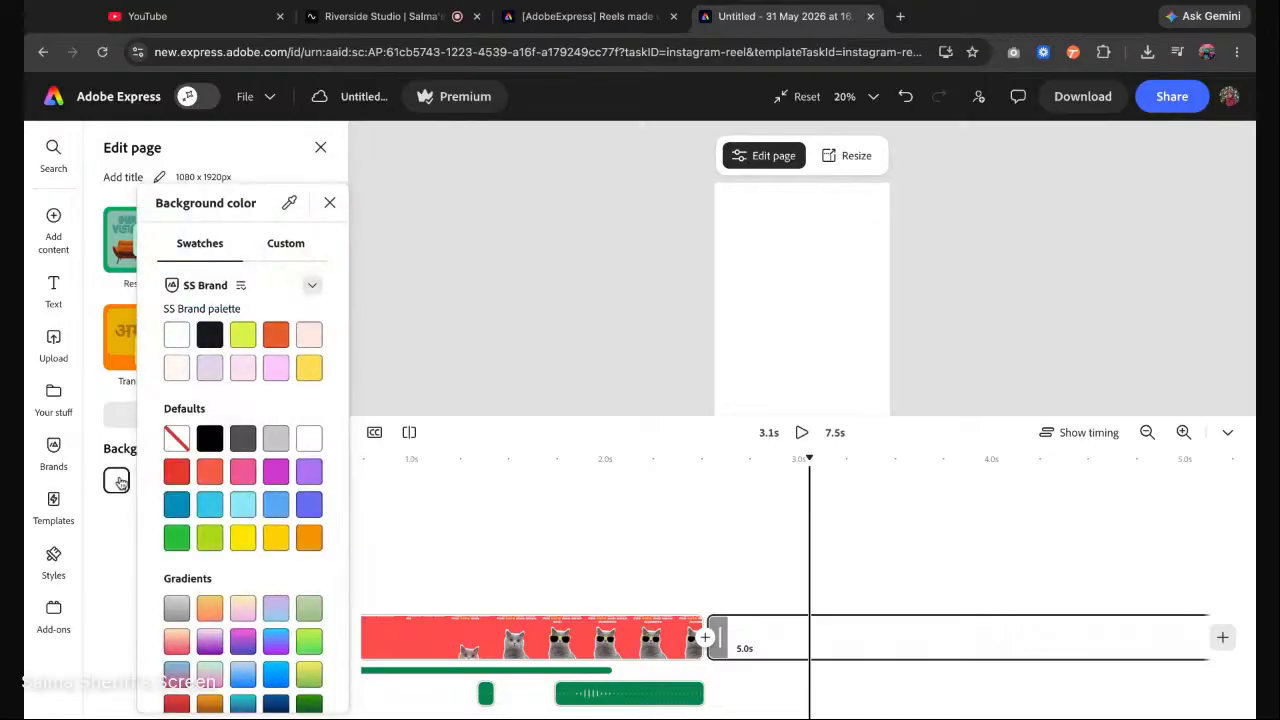
{"action": "left_click", "coordinate": [281, 255]}
{"action": "left_click", "coordinate": [265, 644]}
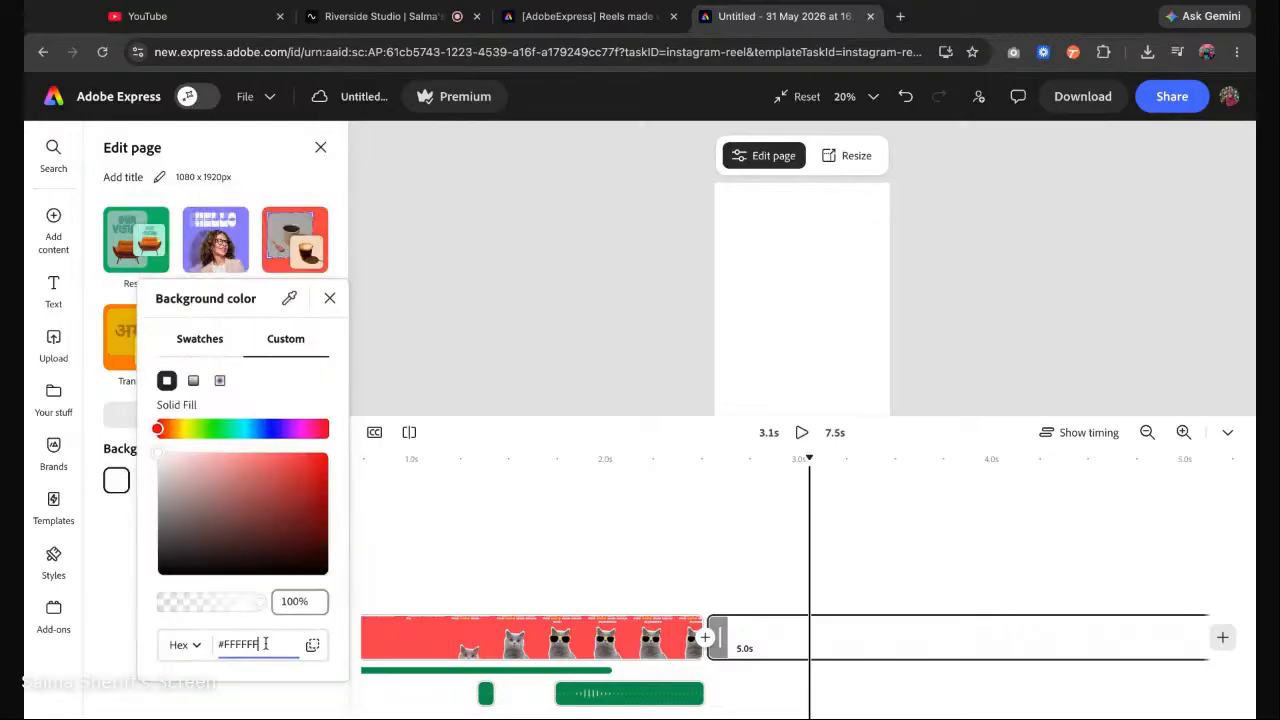
{"action": "double_click", "coordinate": [265, 644]}
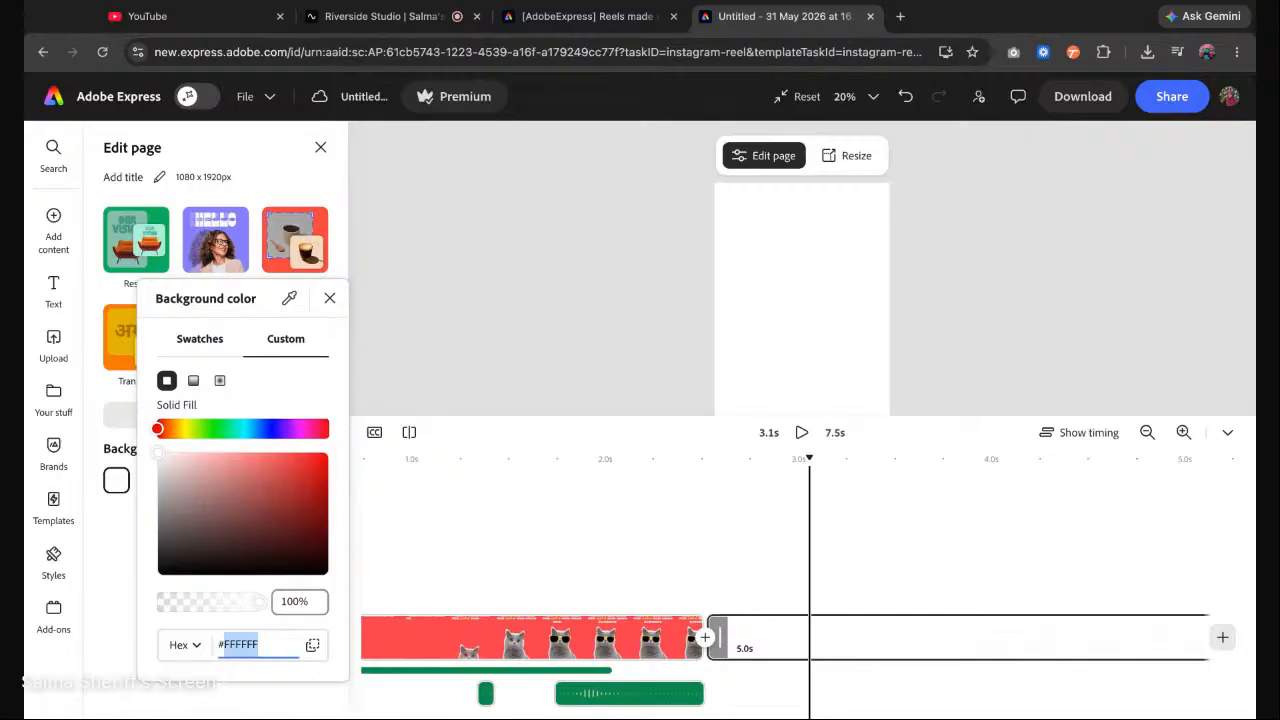
{"action": "type", "text": "fc9c3d"}
{"action": "key", "text": "Return"}
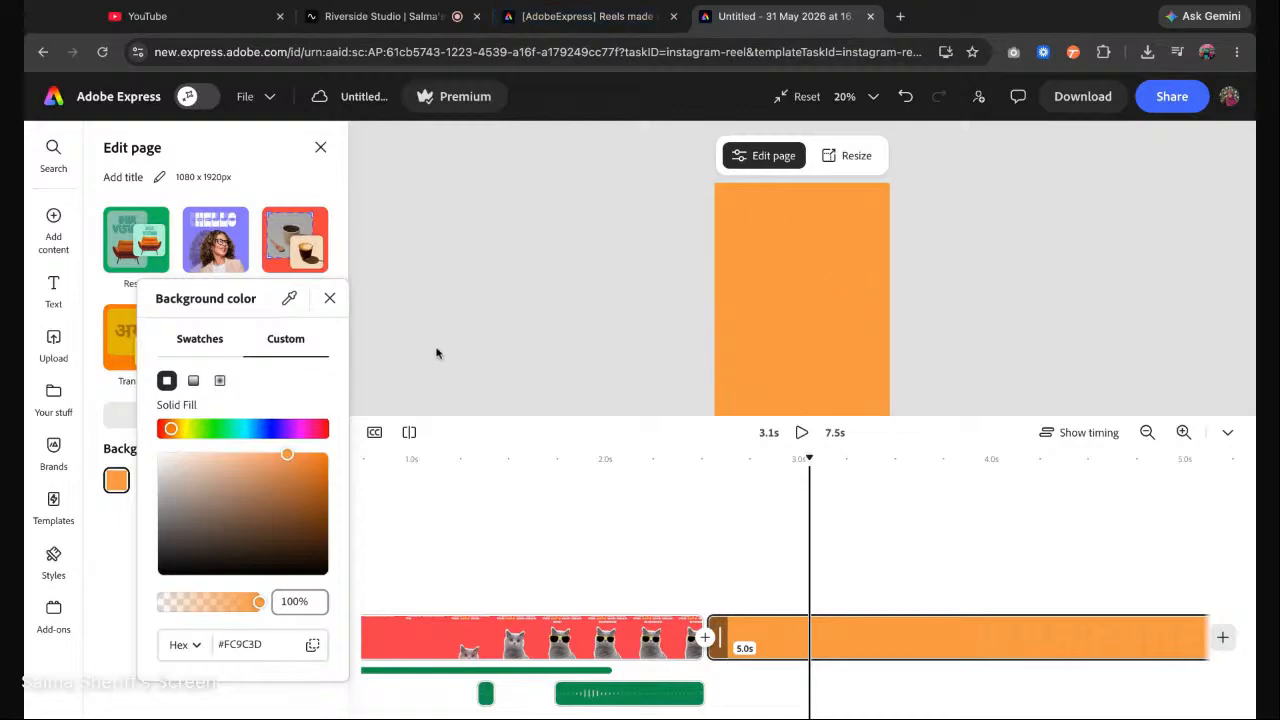
{"action": "left_click", "coordinate": [546, 603]}
Copy the "What if" text from the cat scene into the orange scene, enlarge it to size 142 and move it to the page's middle.
{"action": "left_click", "coordinate": [505, 614]}
{"action": "left_click", "coordinate": [810, 237]}
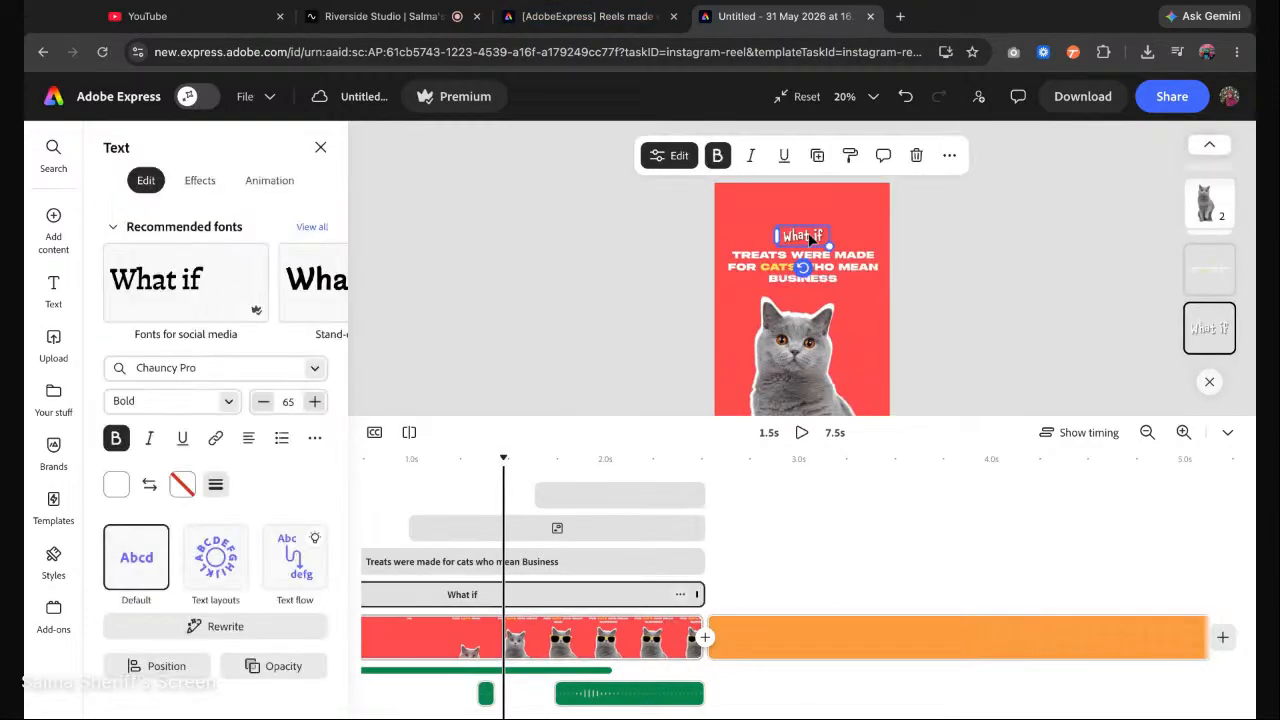
{"action": "left_click", "coordinate": [790, 645]}
{"action": "key", "text": "ctrl+v"}
{"action": "left_click_drag", "start_coordinate": [829, 246], "coordinate": [878, 265]}
{"action": "left_click_drag", "start_coordinate": [840, 241], "coordinate": [817, 335]}
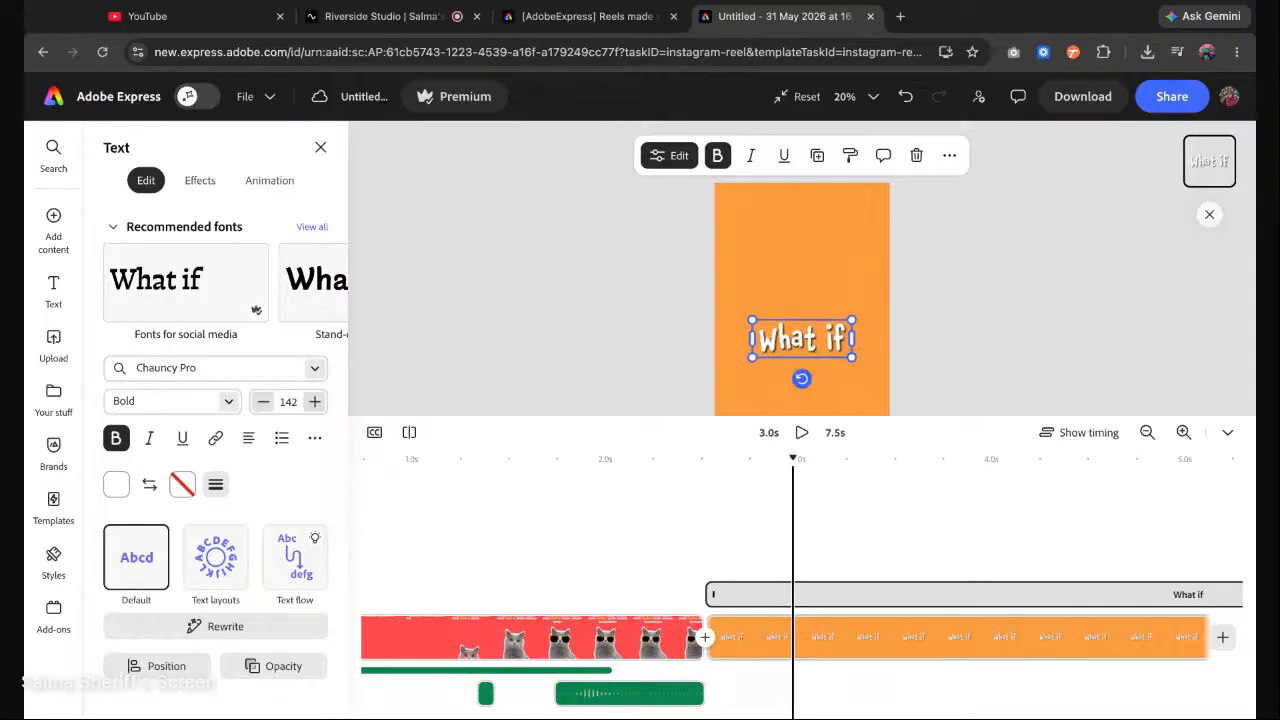
Change the copied text in the orange scene to "Oh wait".
{"action": "type", "text": "Oh wai"}
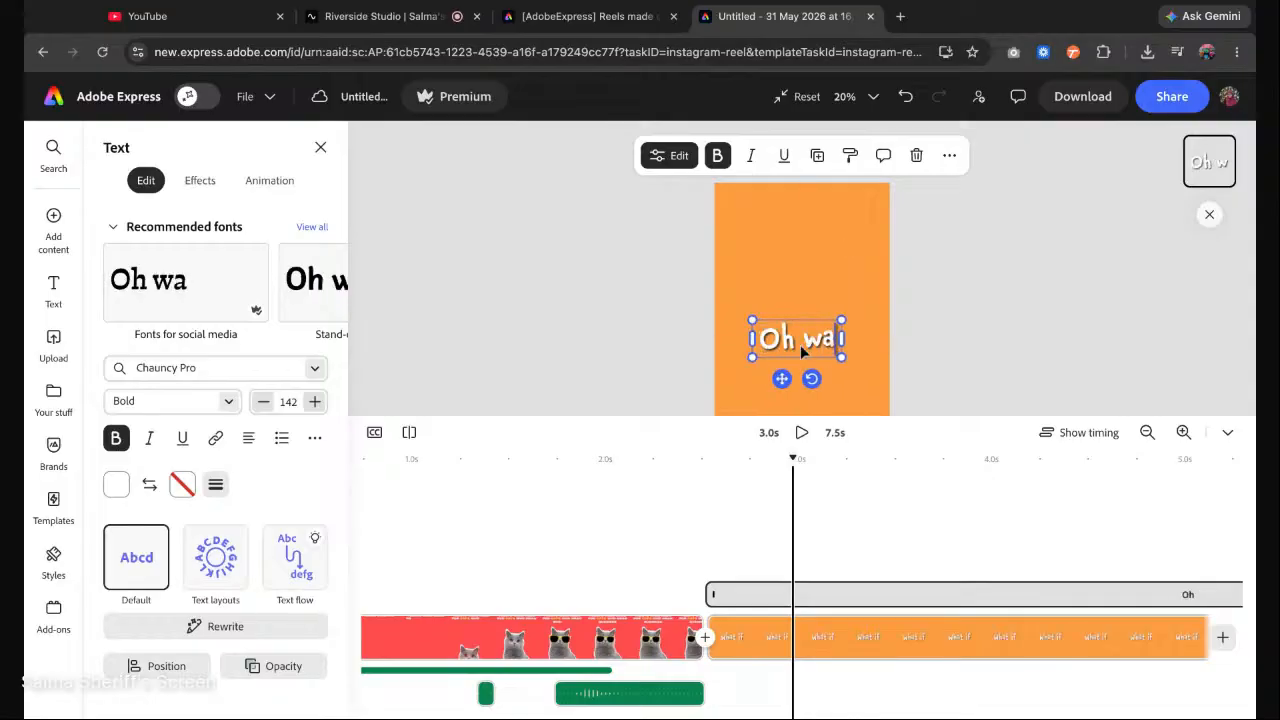
{"action": "type", "text": "t"}
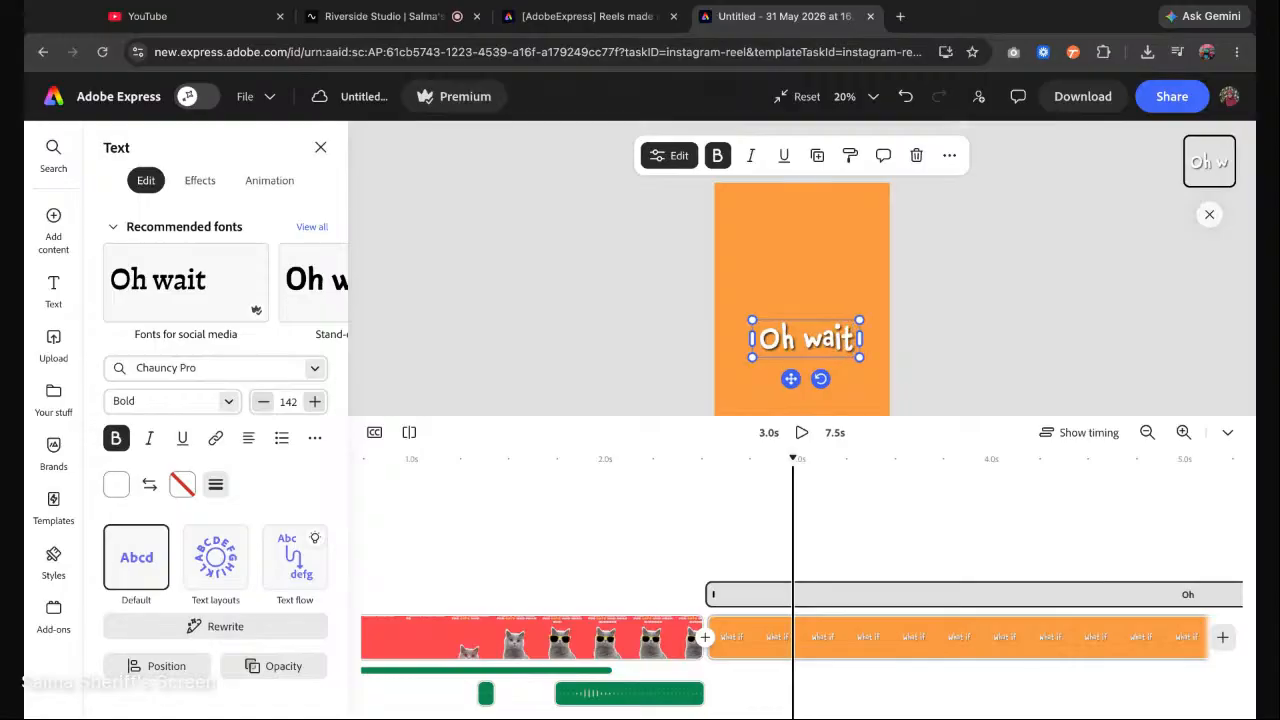
{"action": "left_click", "coordinate": [931, 346]}
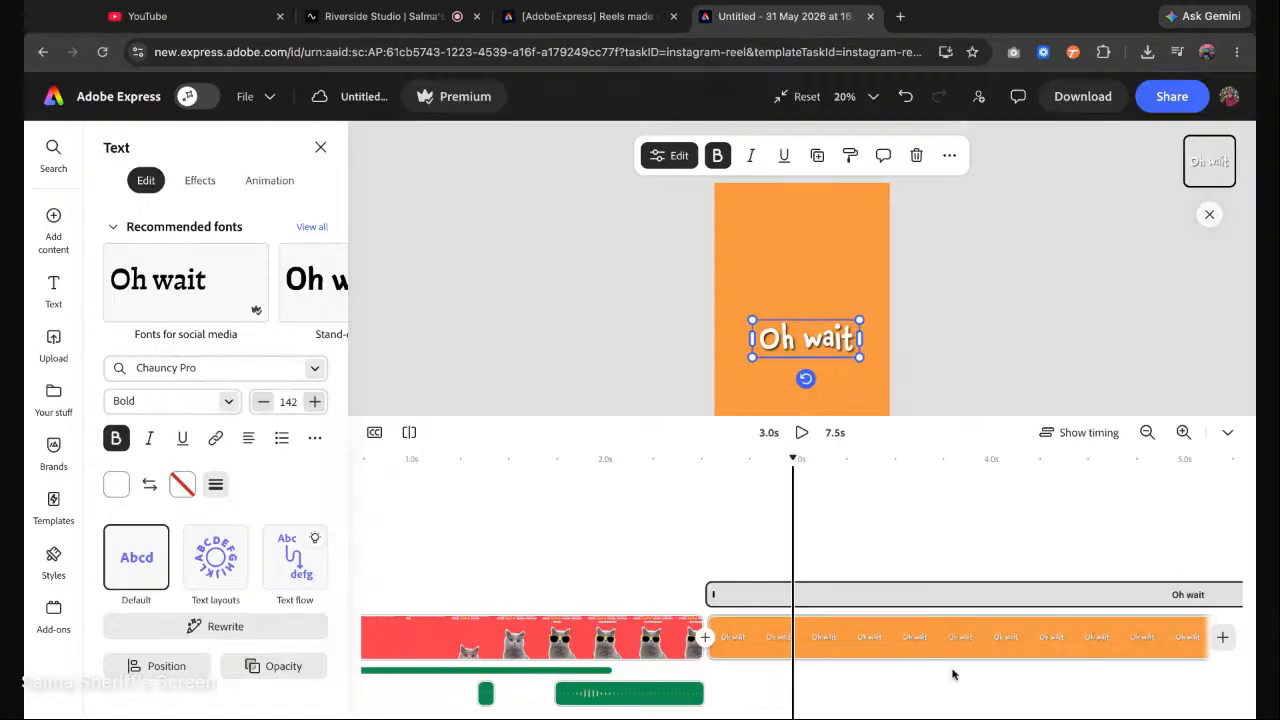
Shorten the "Oh wait" scene to 1.5 s and duplicate it.
{"action": "scroll", "coordinate": [877, 657], "scroll_direction": "right", "scroll_amount": 1}
{"action": "scroll", "coordinate": [1028, 628], "scroll_direction": "right", "scroll_amount": 2}
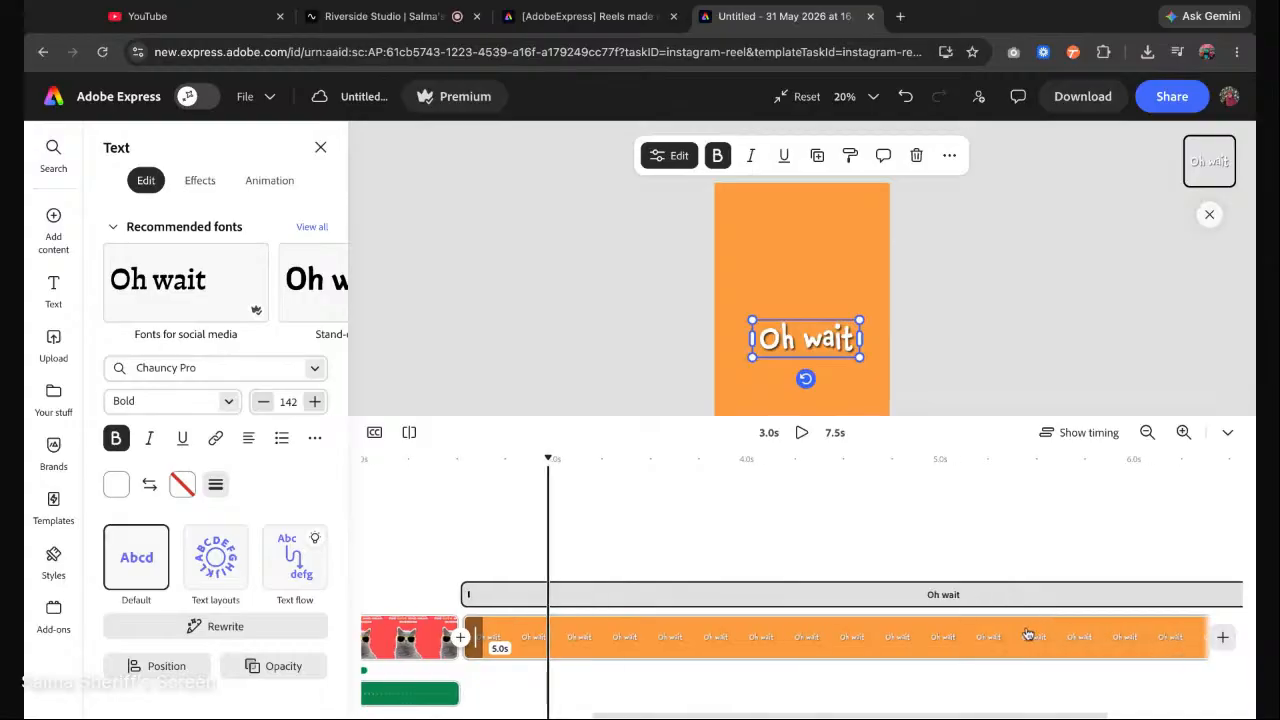
{"action": "left_click", "coordinate": [1147, 432]}
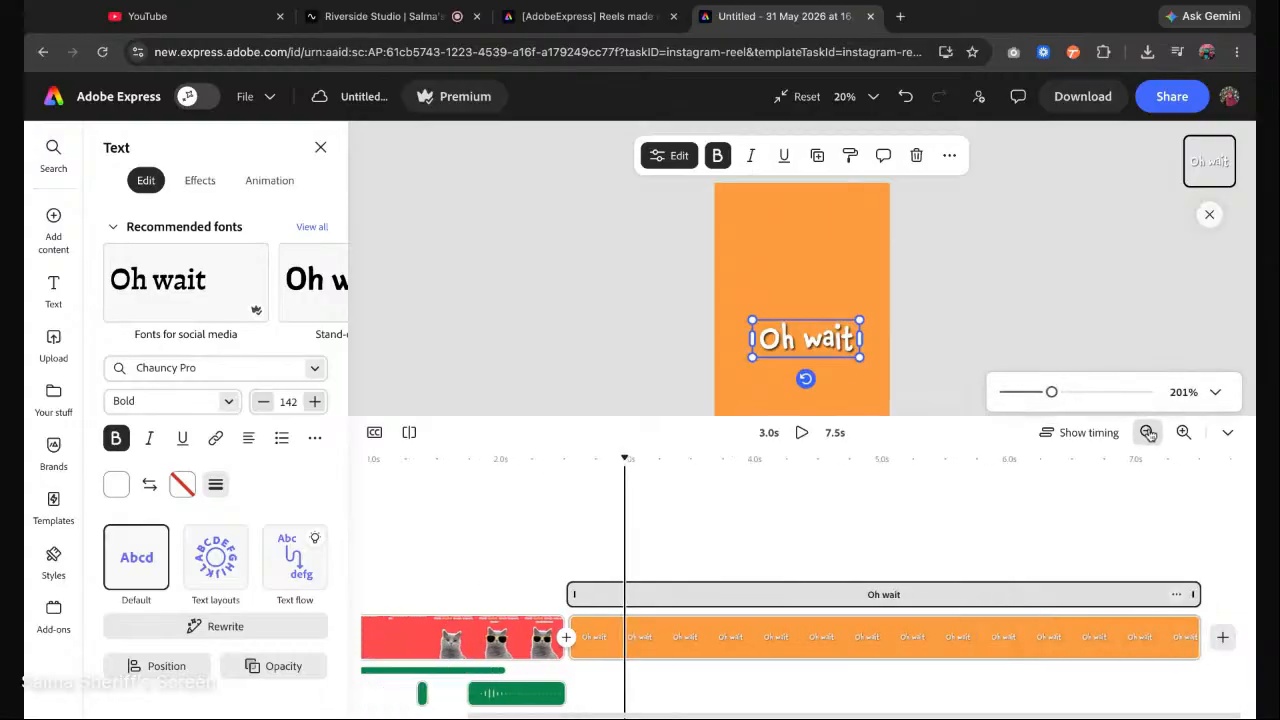
{"action": "left_click", "coordinate": [1147, 432]}
{"action": "left_click_drag", "start_coordinate": [1076, 637], "coordinate": [747, 637]}
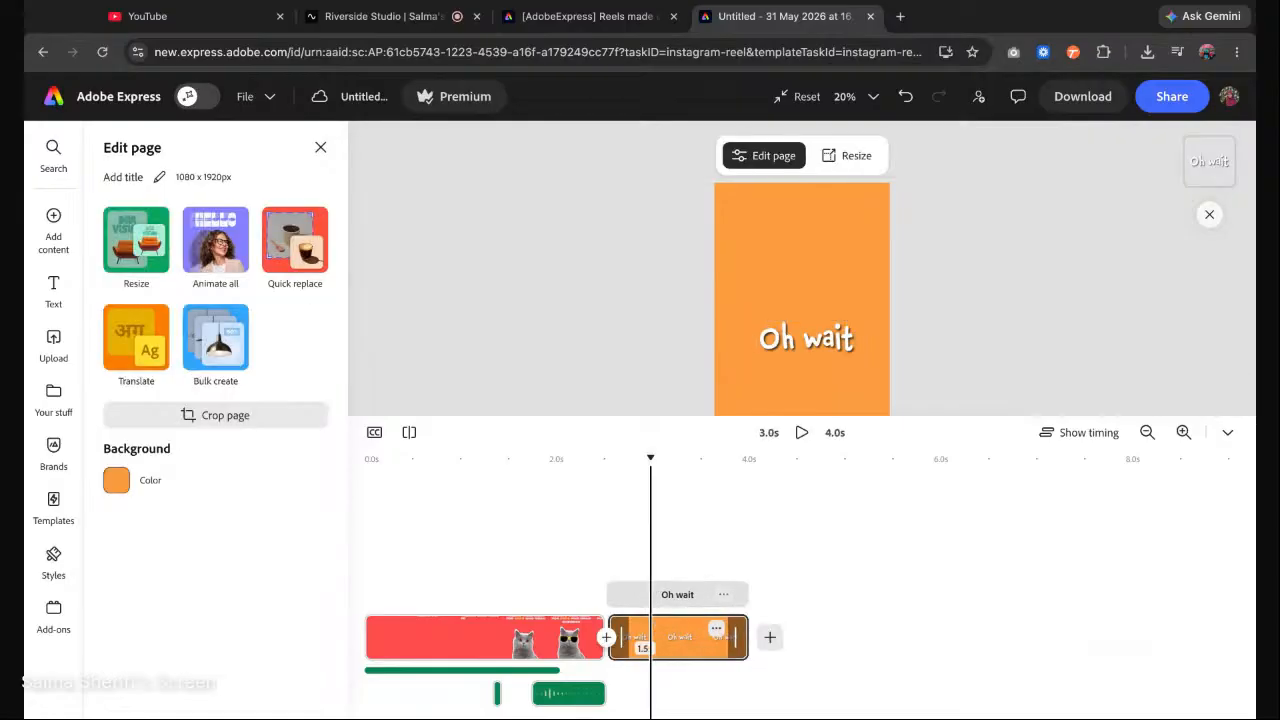
{"action": "right_click", "coordinate": [690, 651]}
{"action": "left_click", "coordinate": [668, 500]}
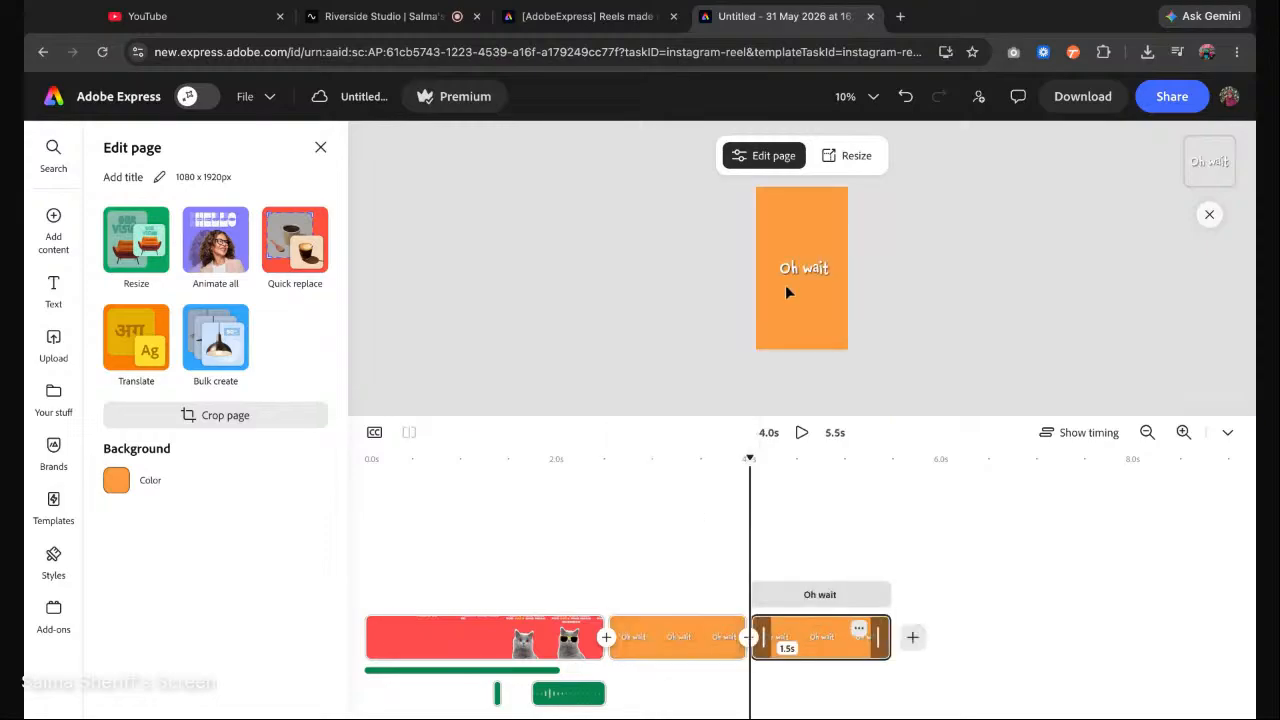
In the duplicated orange scene, replace "Oh wait" with a copy of the cat scene's "Treats were made for cats who mean Business" headline.
{"action": "left_click", "coordinate": [487, 638]}
{"action": "left_click", "coordinate": [772, 233]}
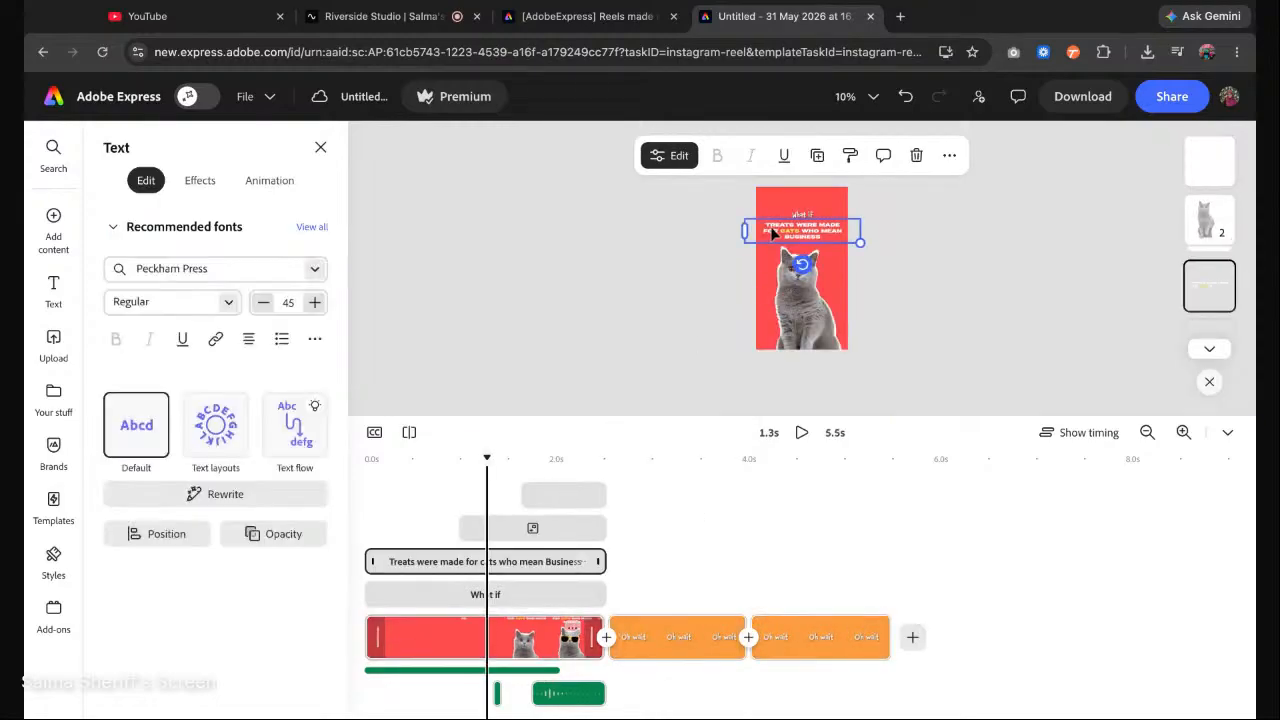
{"action": "left_click", "coordinate": [794, 637]}
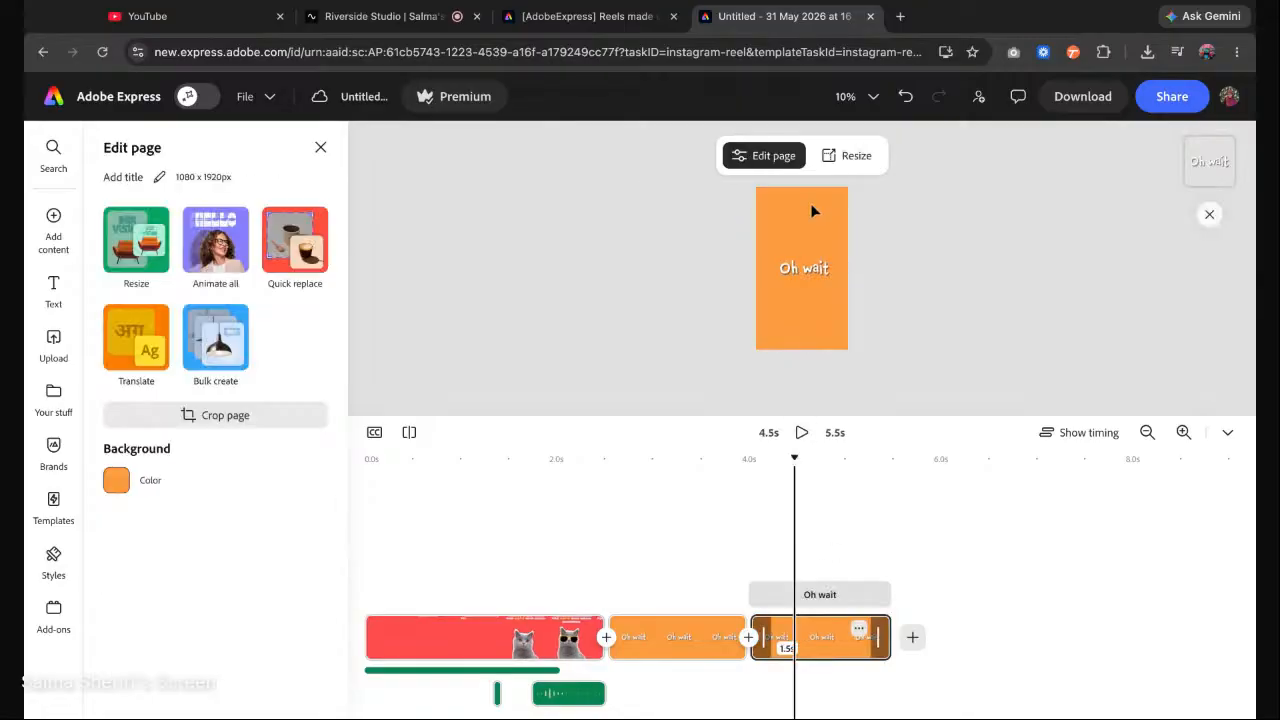
{"action": "left_click", "coordinate": [802, 265]}
{"action": "key", "text": "Delete"}
{"action": "key", "text": "ctrl+v"}
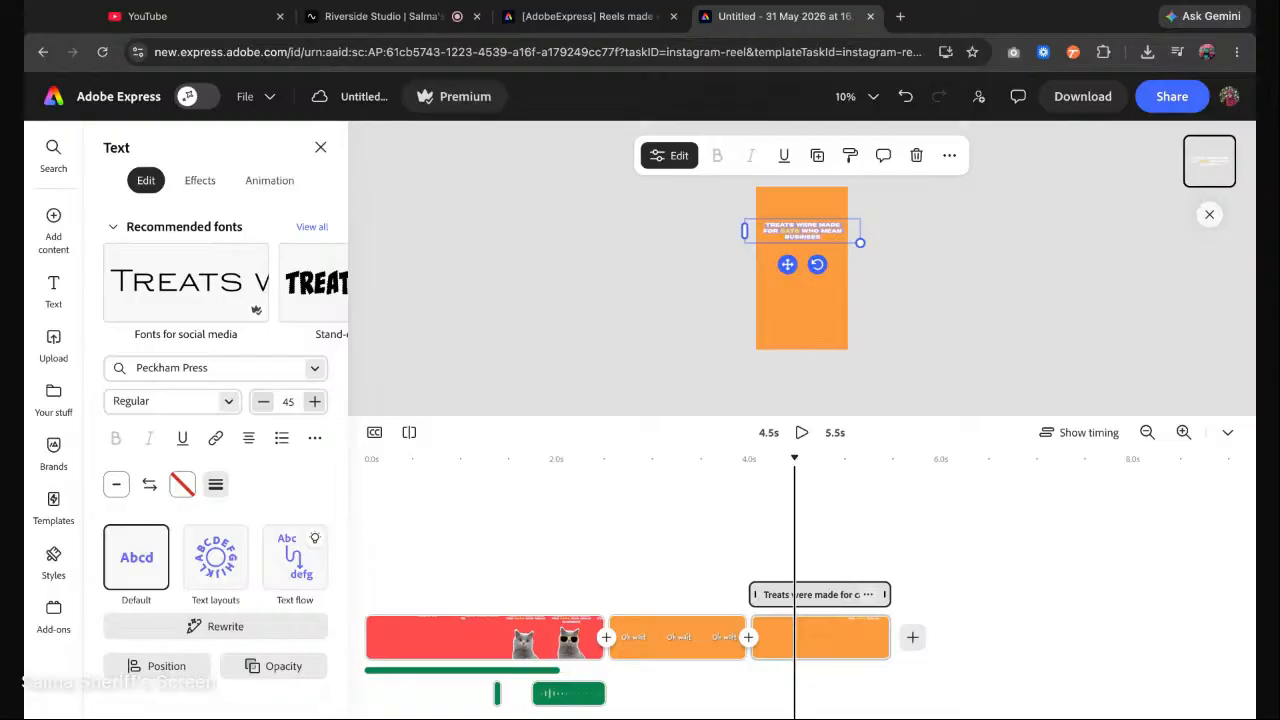
Reword the pasted headline to "they already do", enlarge it to size 83 and centre it on the page.
{"action": "type", "text": "They alread"}
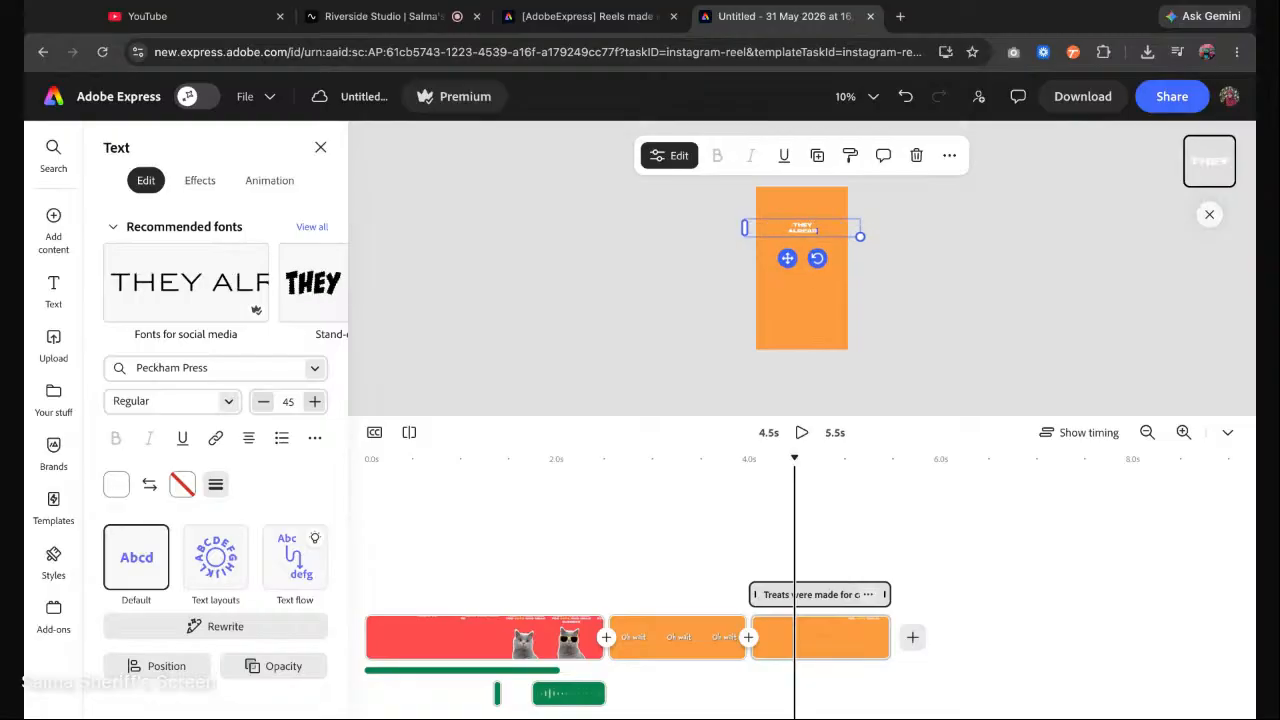
{"action": "type", "text": "y"}
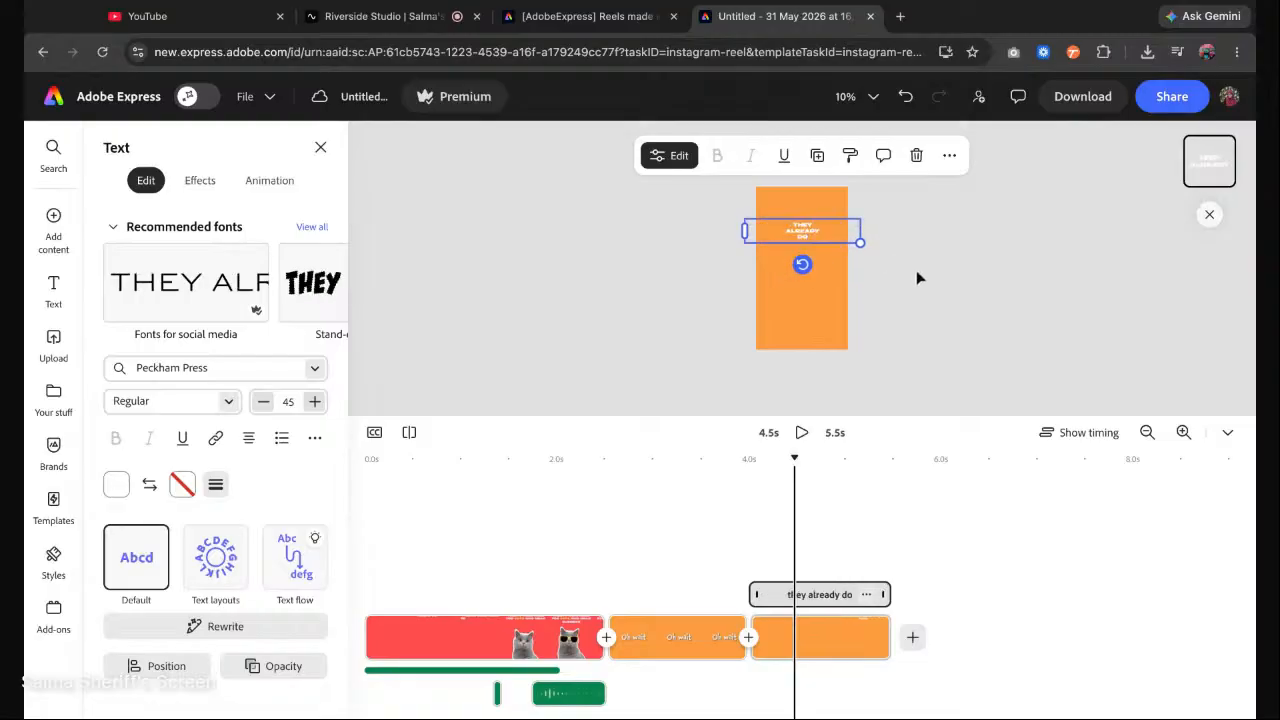
{"action": "left_click_drag", "start_coordinate": [862, 229], "coordinate": [804, 261]}
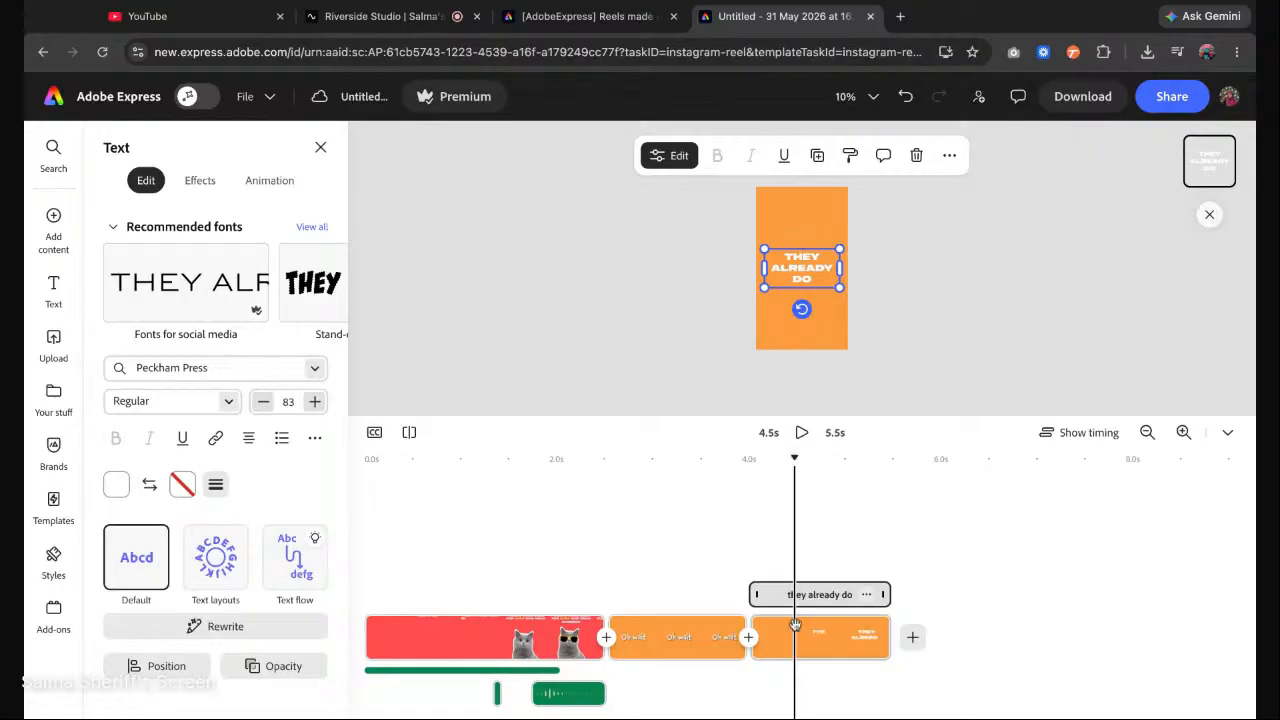
Trim the "Oh wait" scene to about 1 s, keeping the "they already do" scene at 1.5 s.
{"action": "left_click_drag", "start_coordinate": [794, 457], "coordinate": [638, 457]}
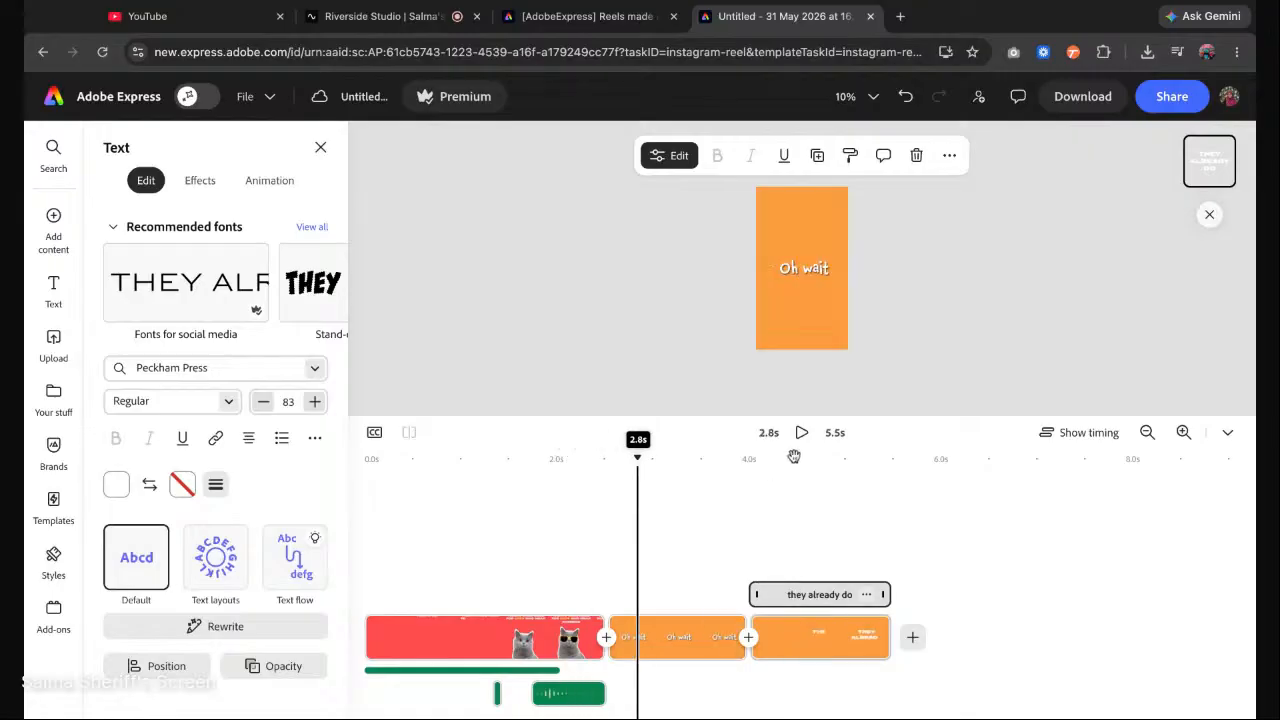
{"action": "left_click", "coordinate": [700, 637]}
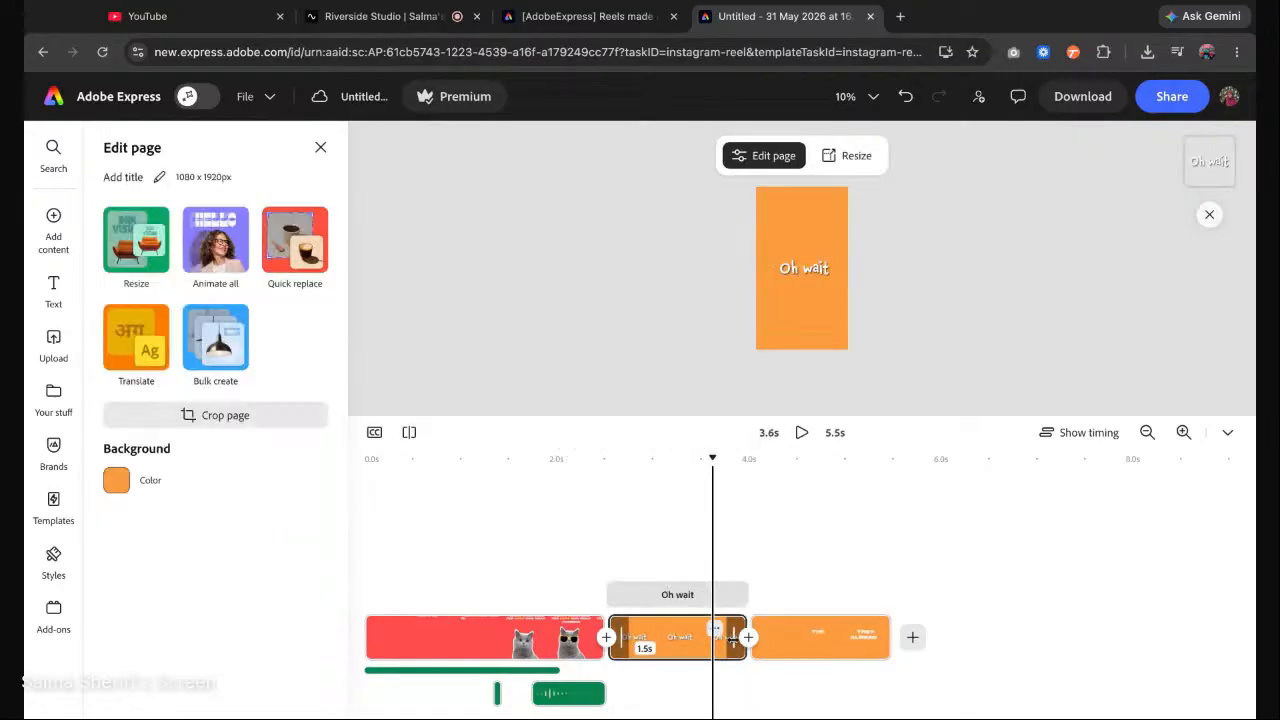
{"action": "left_click_drag", "start_coordinate": [733, 637], "coordinate": [709, 637]}
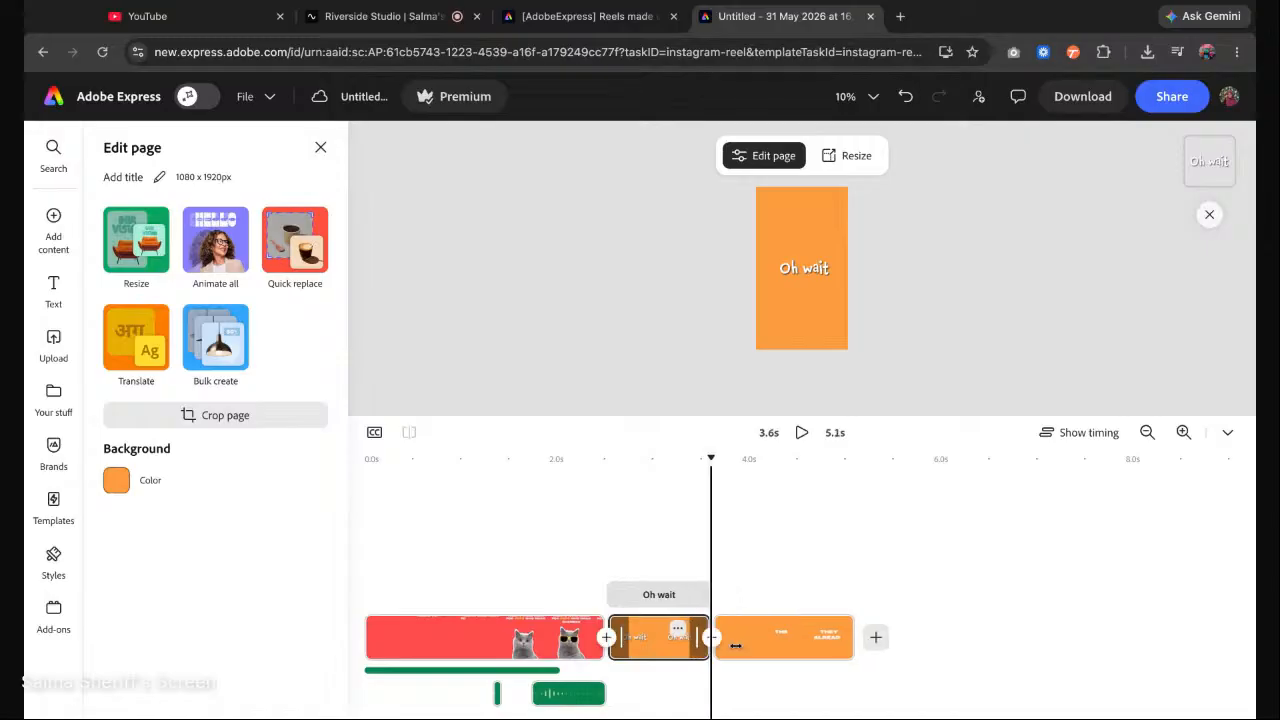
{"action": "left_click", "coordinate": [740, 640]}
{"action": "left_click_drag", "start_coordinate": [853, 646], "coordinate": [855, 646]}
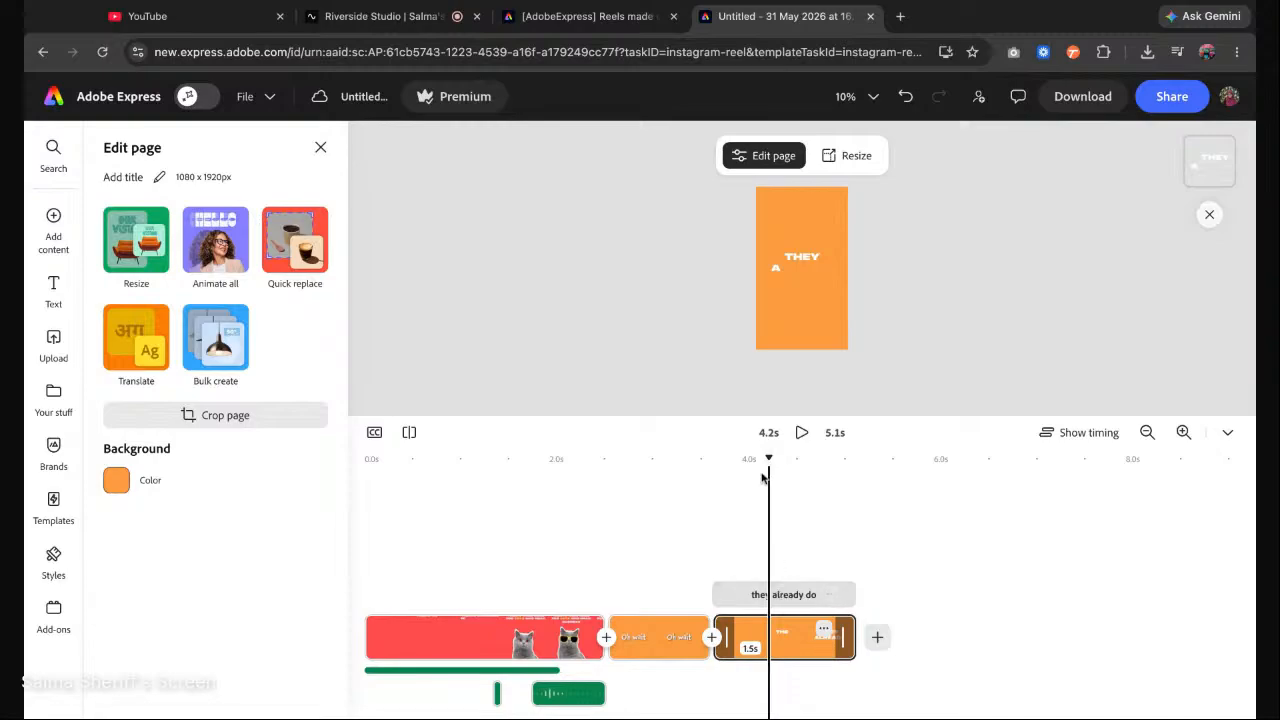
{"action": "left_click", "coordinate": [679, 644]}
{"action": "left_click_drag", "start_coordinate": [708, 647], "coordinate": [701, 648]}
Set the Typewriter animation of the "they already do" text to reveal it by Line.
{"action": "left_click_drag", "start_coordinate": [678, 456], "coordinate": [829, 458]}
{"action": "left_click", "coordinate": [810, 557]}
{"action": "left_click", "coordinate": [805, 270]}
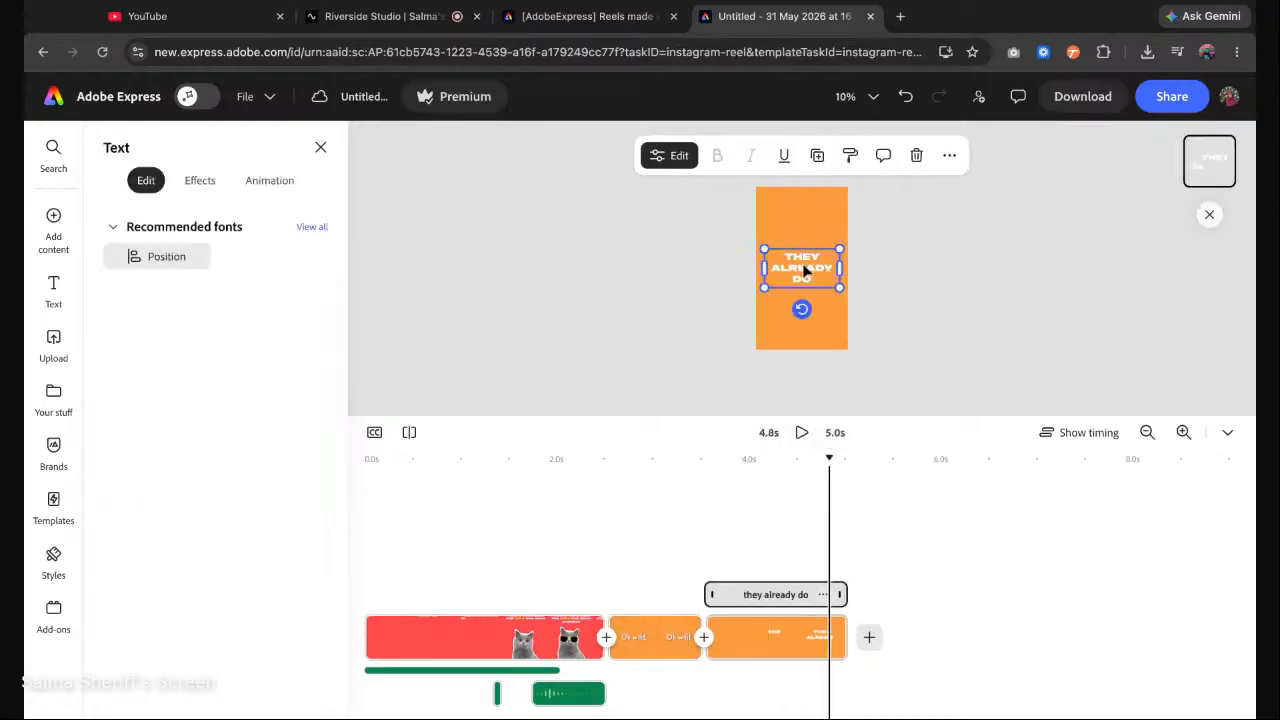
{"action": "left_click", "coordinate": [255, 184]}
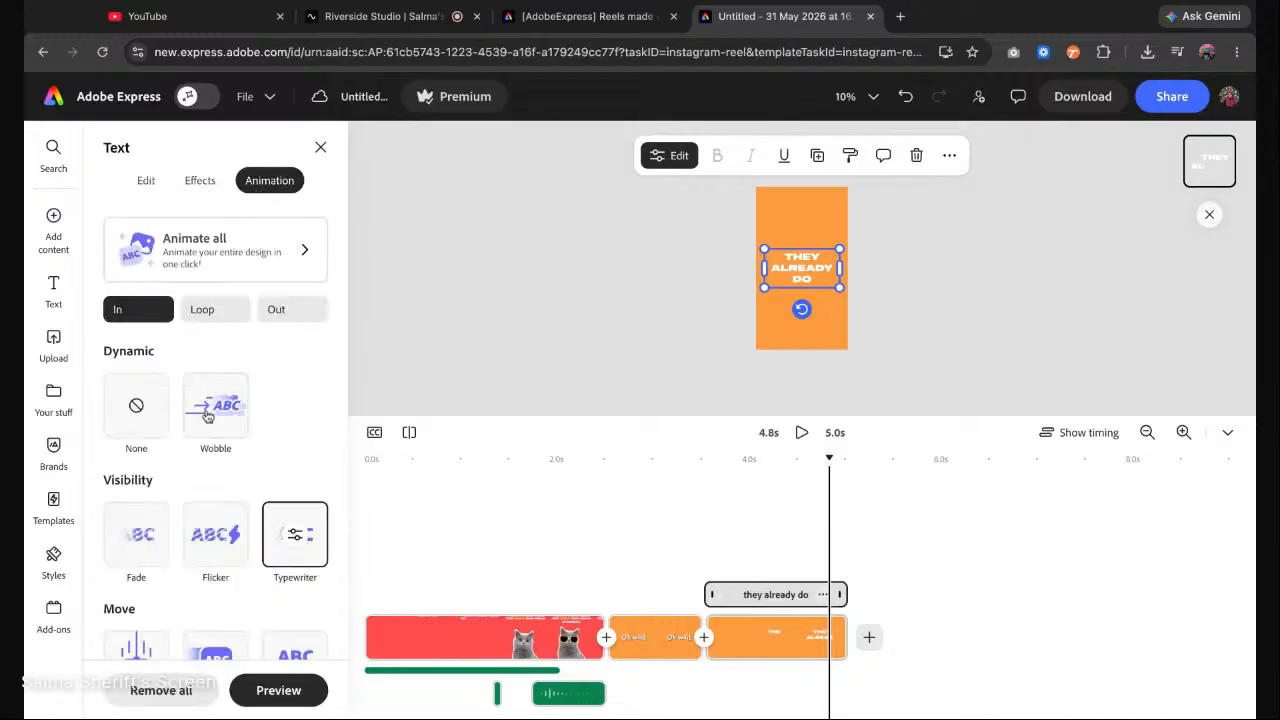
{"action": "left_click", "coordinate": [296, 538]}
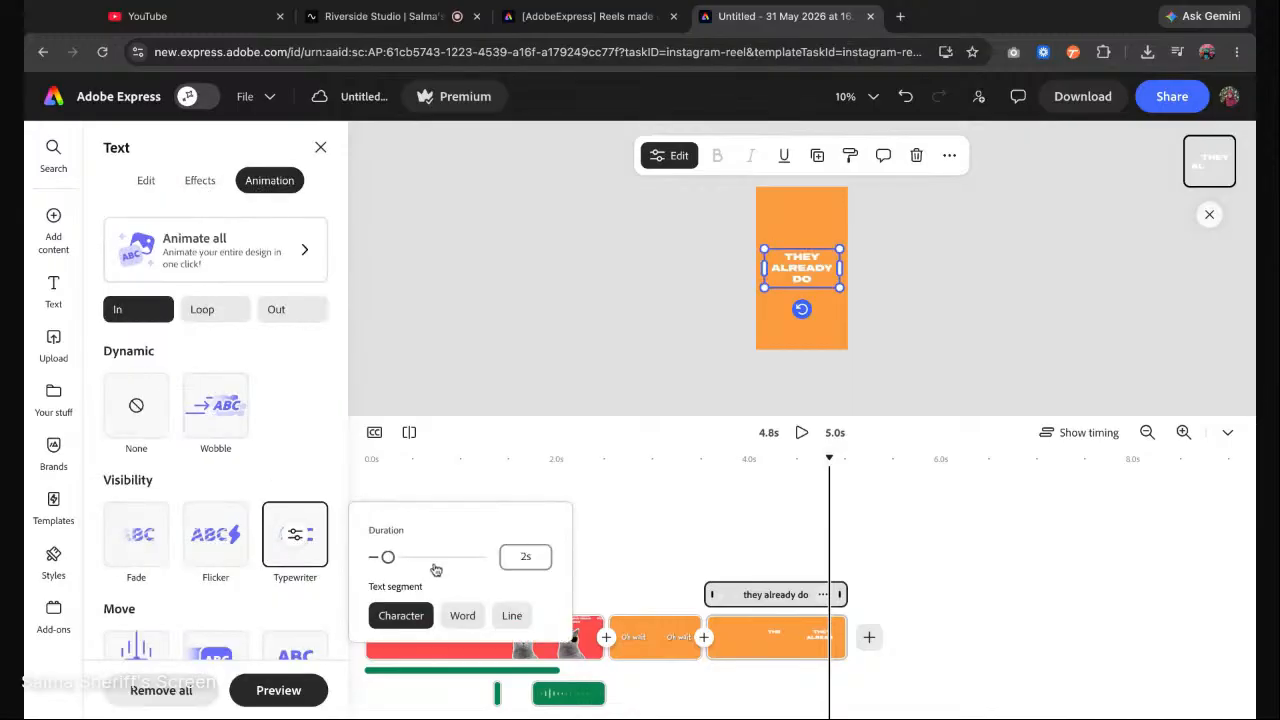
{"action": "left_click", "coordinate": [514, 616]}
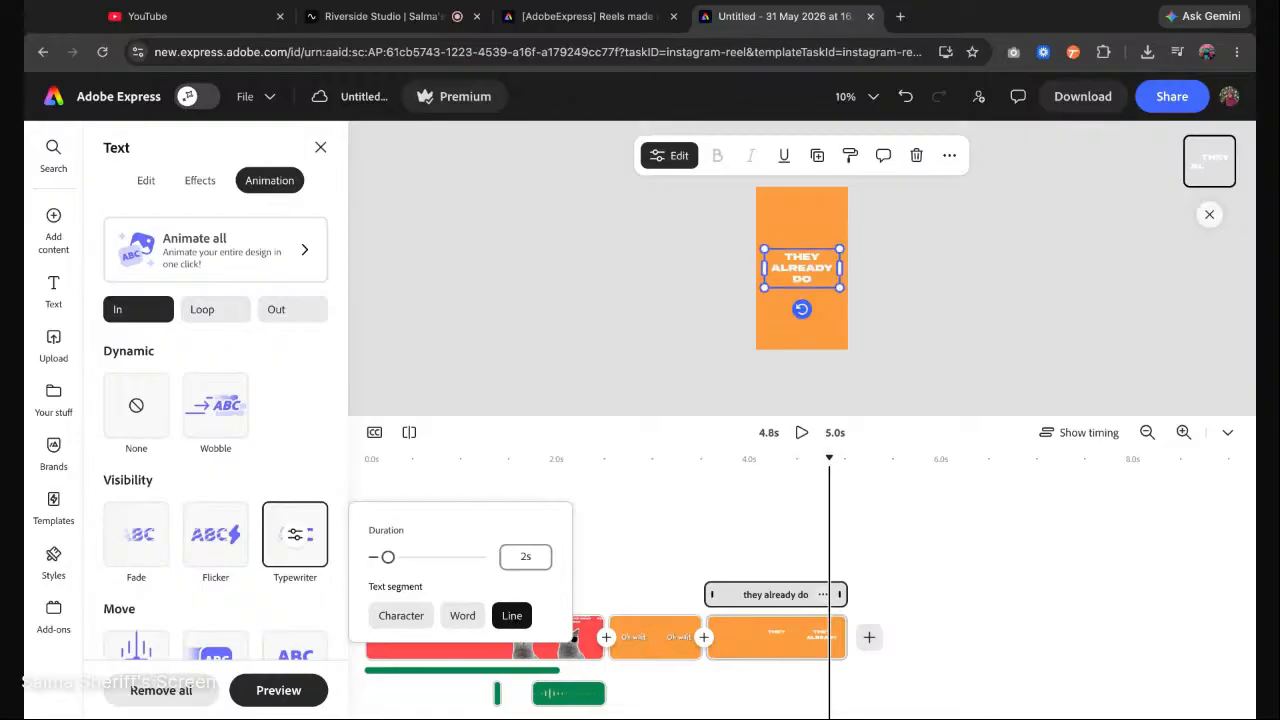
{"action": "left_click", "coordinate": [532, 363]}
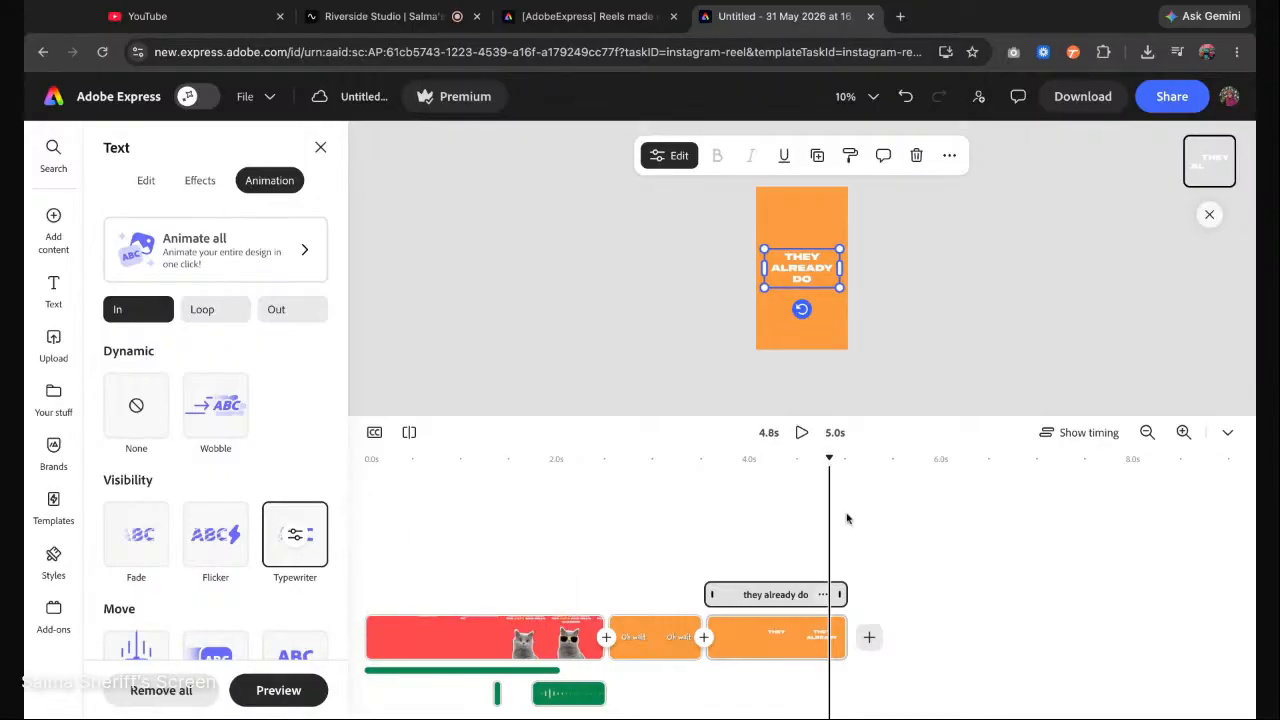
Place the playhead at the start of the "Oh wait" scene, at 2.5 s, and search the sound effects for "pop".
{"action": "left_click_drag", "start_coordinate": [830, 455], "coordinate": [616, 458]}
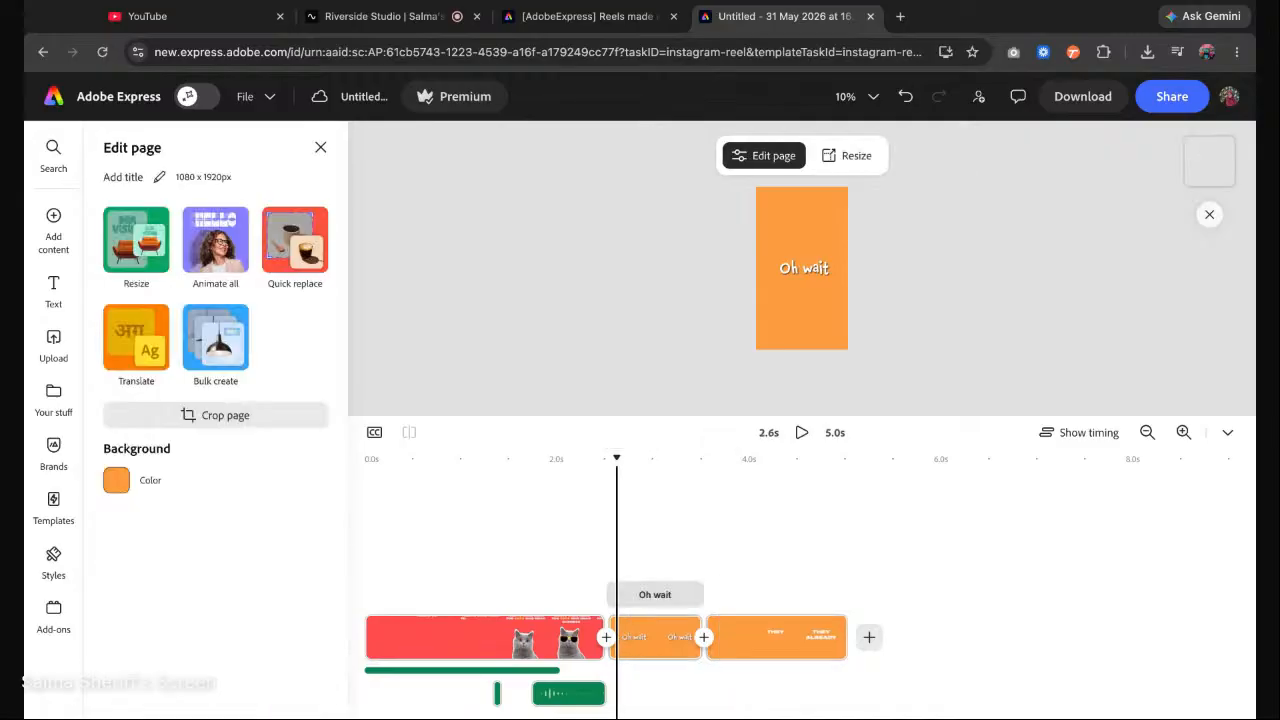
{"action": "left_click", "coordinate": [801, 268]}
{"action": "left_click", "coordinate": [53, 230]}
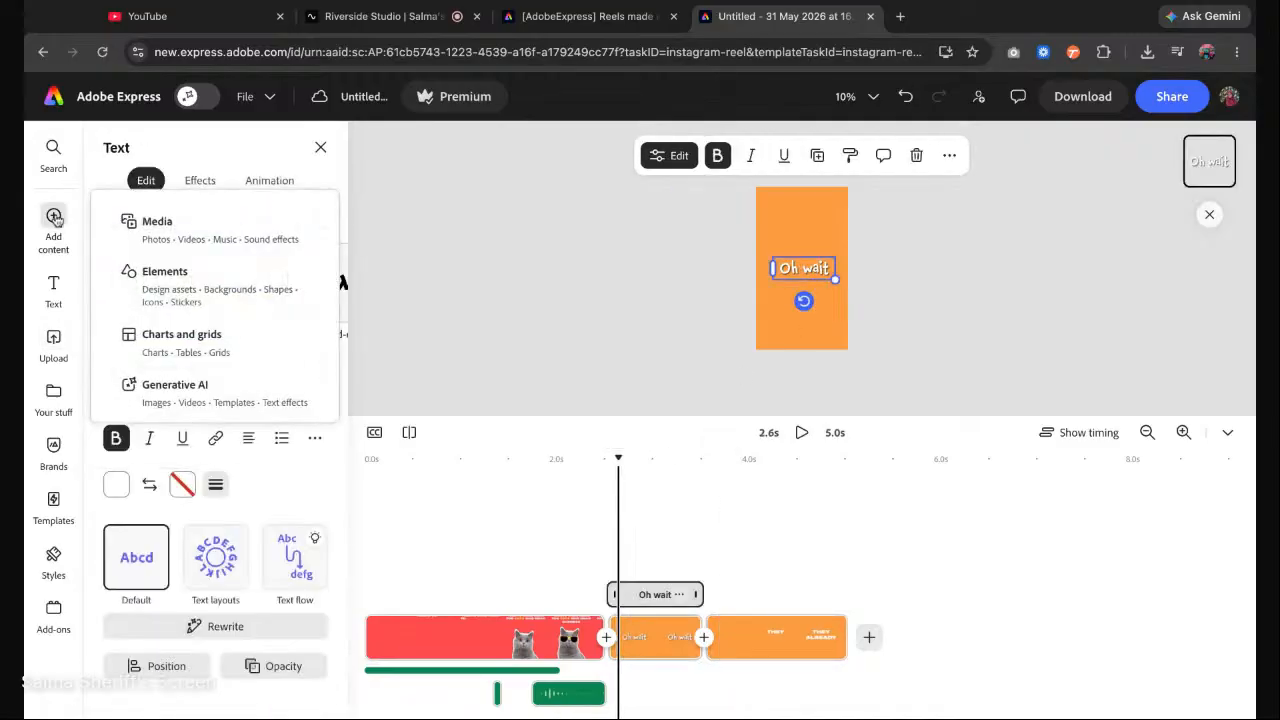
{"action": "left_click", "coordinate": [168, 242]}
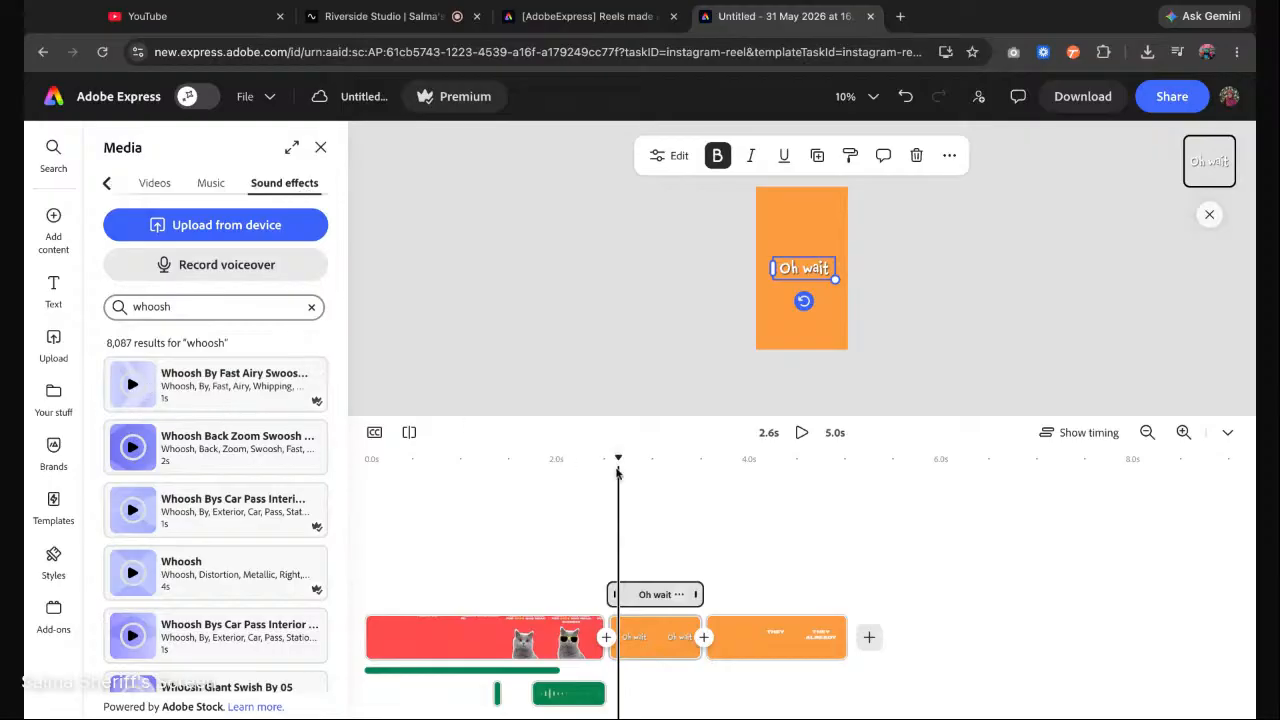
{"action": "left_click_drag", "start_coordinate": [618, 472], "coordinate": [608, 470]}
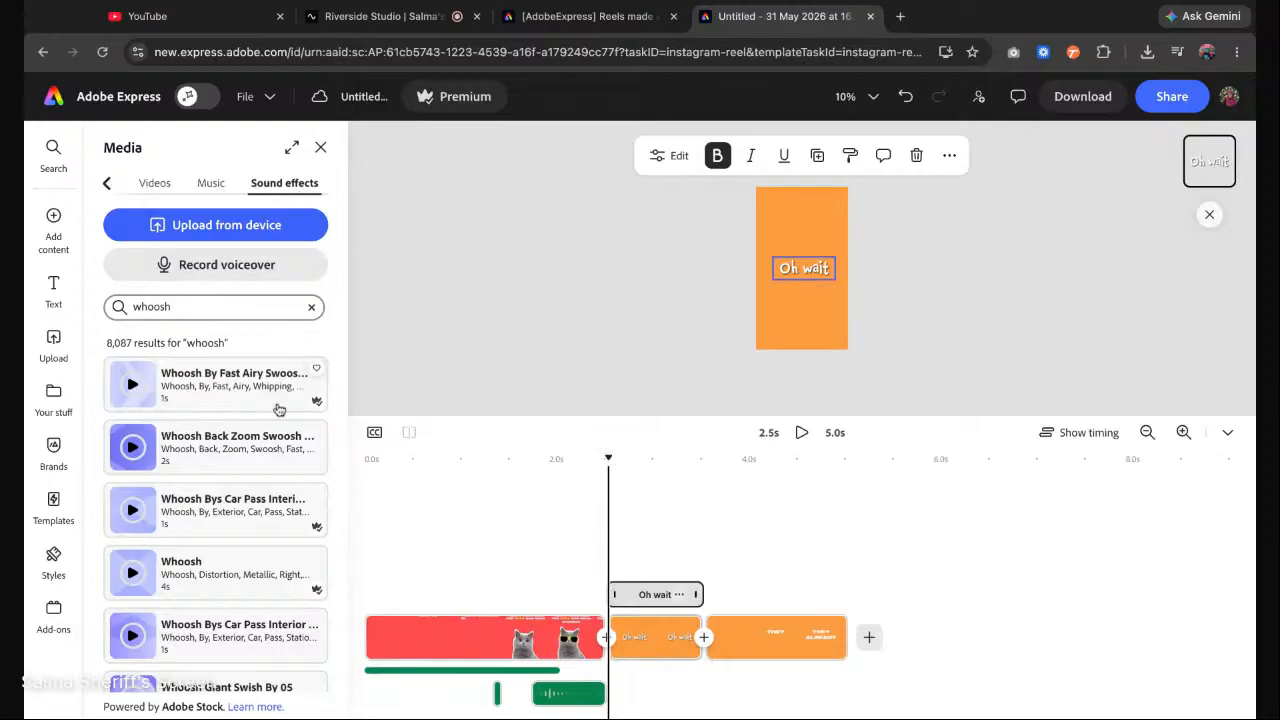
{"action": "left_click", "coordinate": [185, 308]}
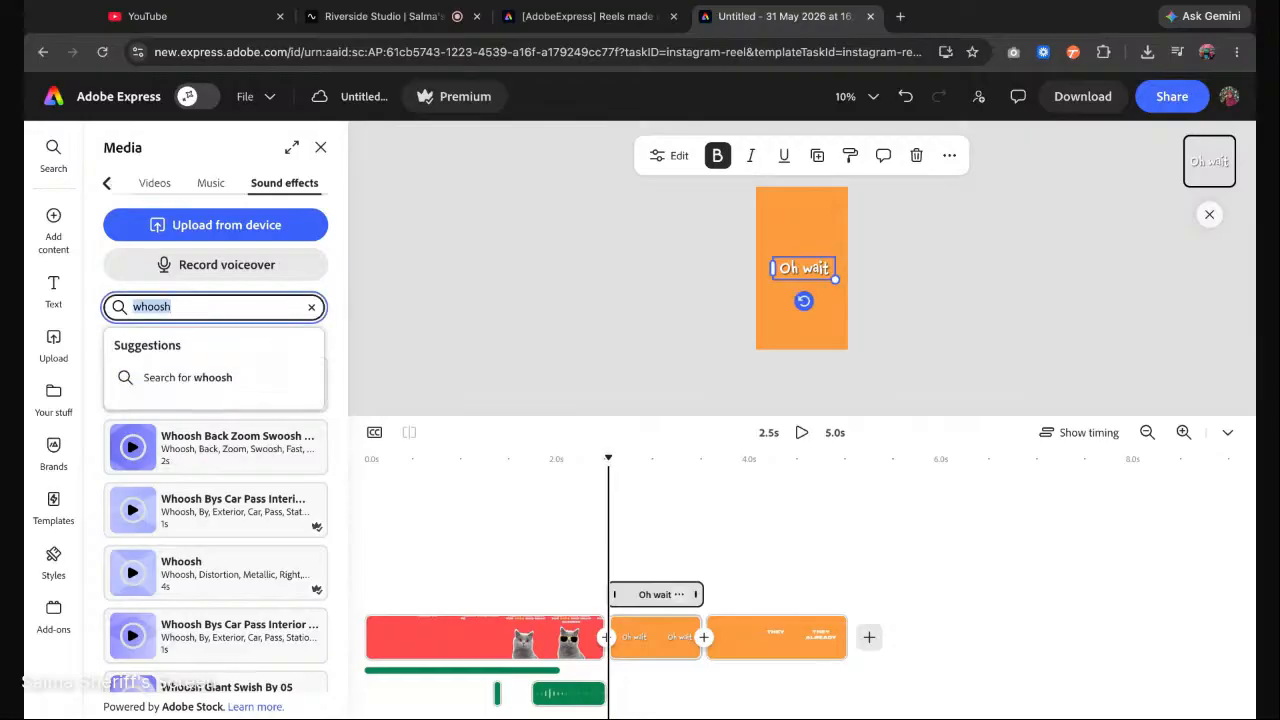
{"action": "type", "text": "pop"}
{"action": "key", "text": "Return"}
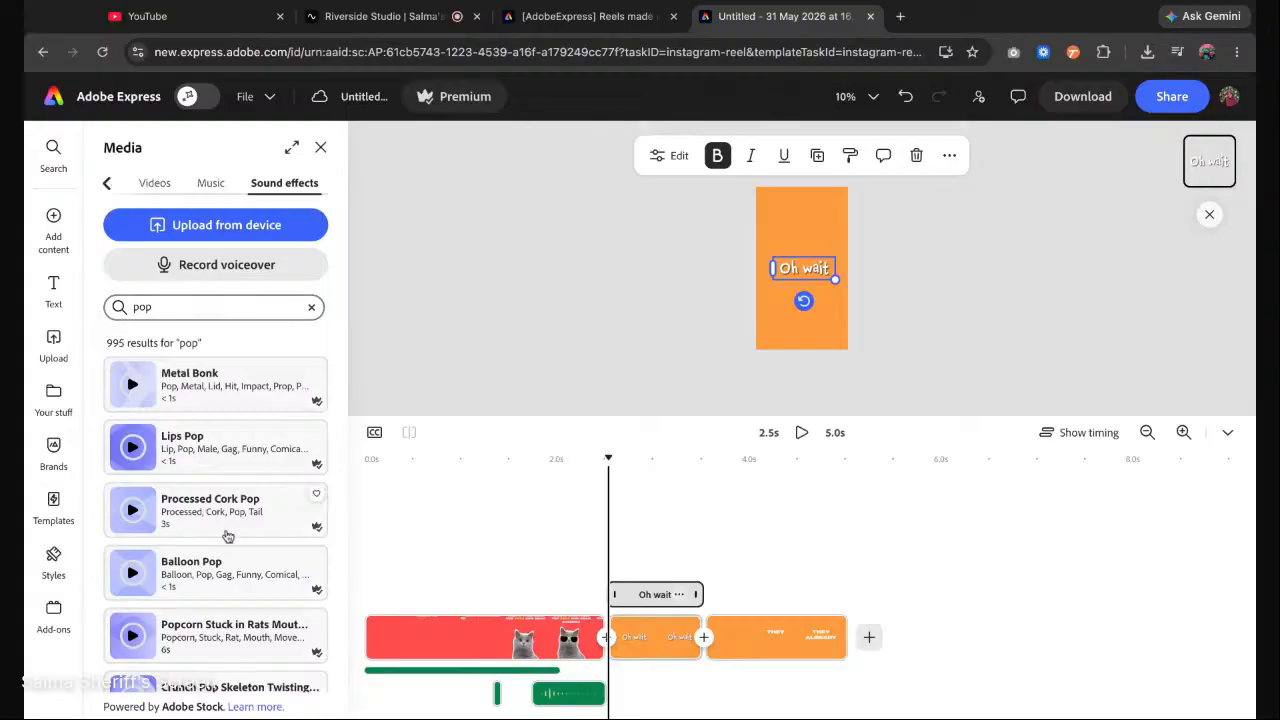
Preview the pop sound effects and add Metal Bonk at the start of the "Oh wait" scene.
{"action": "scroll", "coordinate": [228, 537], "scroll_direction": "down", "scroll_amount": 1}
{"action": "scroll", "coordinate": [228, 537], "scroll_direction": "down", "scroll_amount": 1}
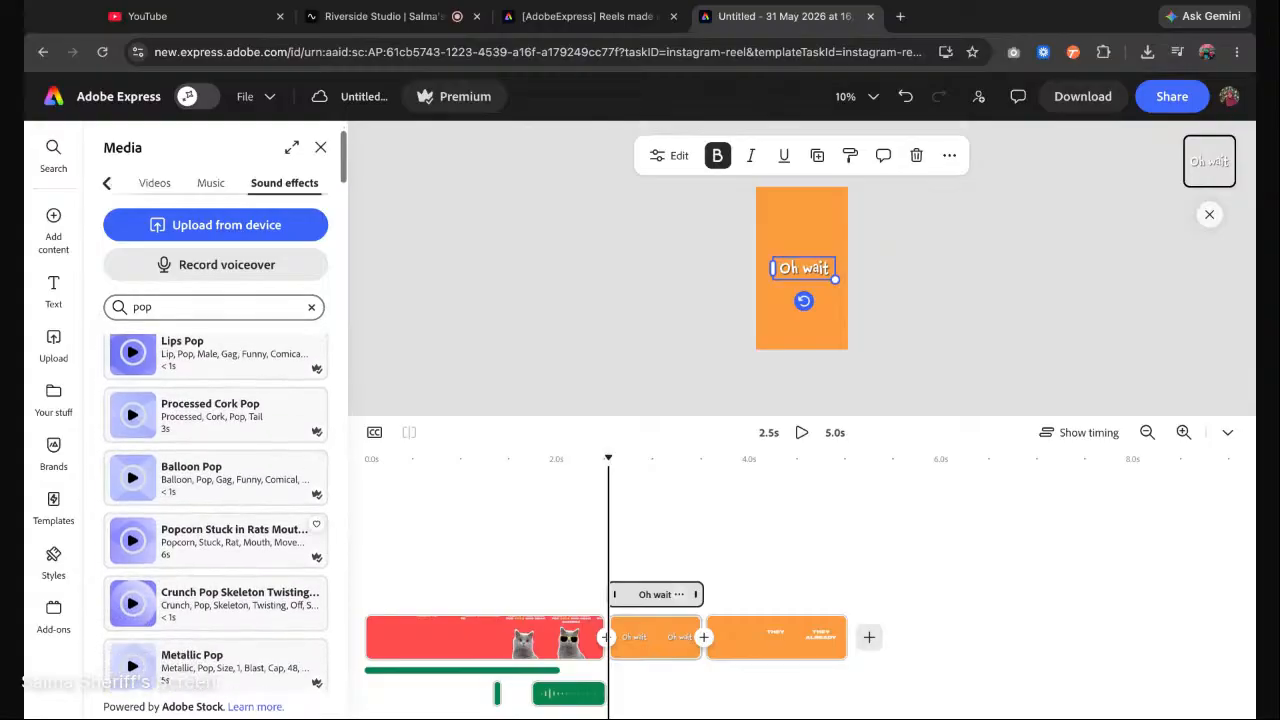
{"action": "scroll", "coordinate": [228, 563], "scroll_direction": "down", "scroll_amount": 1}
{"action": "left_click", "coordinate": [228, 563]}
{"action": "scroll", "coordinate": [228, 563], "scroll_direction": "down", "scroll_amount": 1}
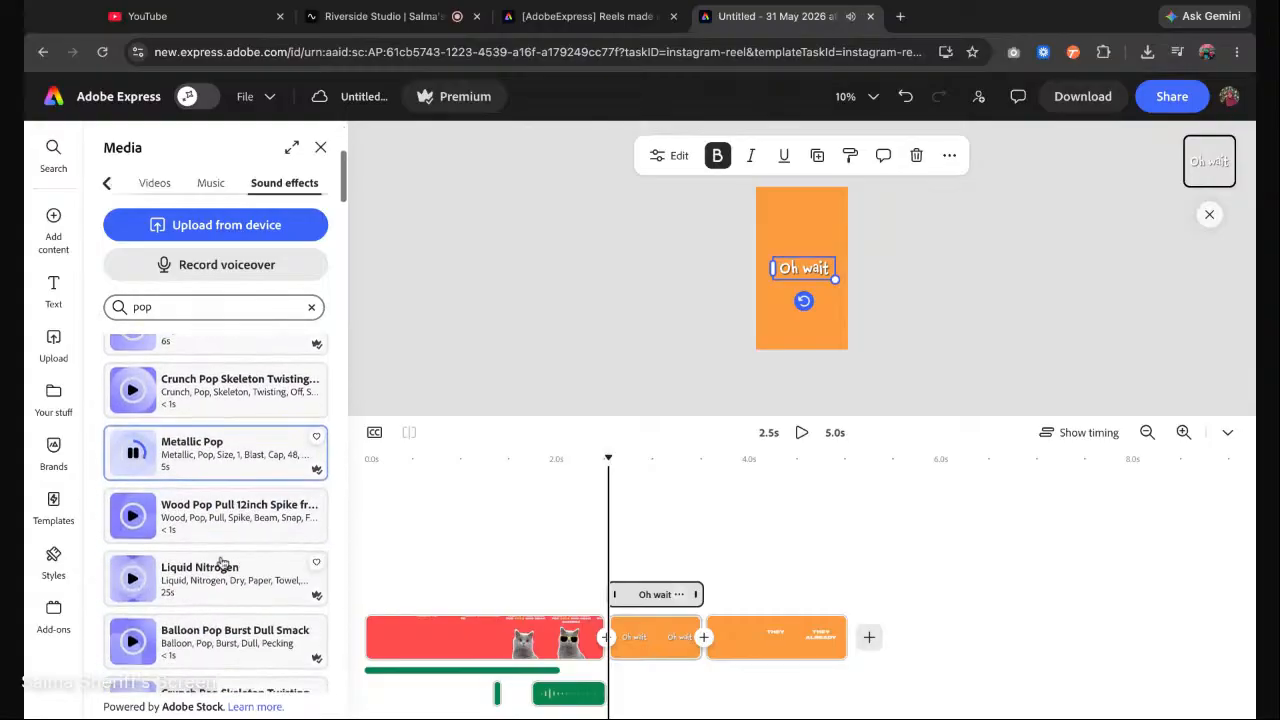
{"action": "scroll", "coordinate": [135, 580], "scroll_direction": "up", "scroll_amount": 5}
{"action": "left_click", "coordinate": [133, 390]}
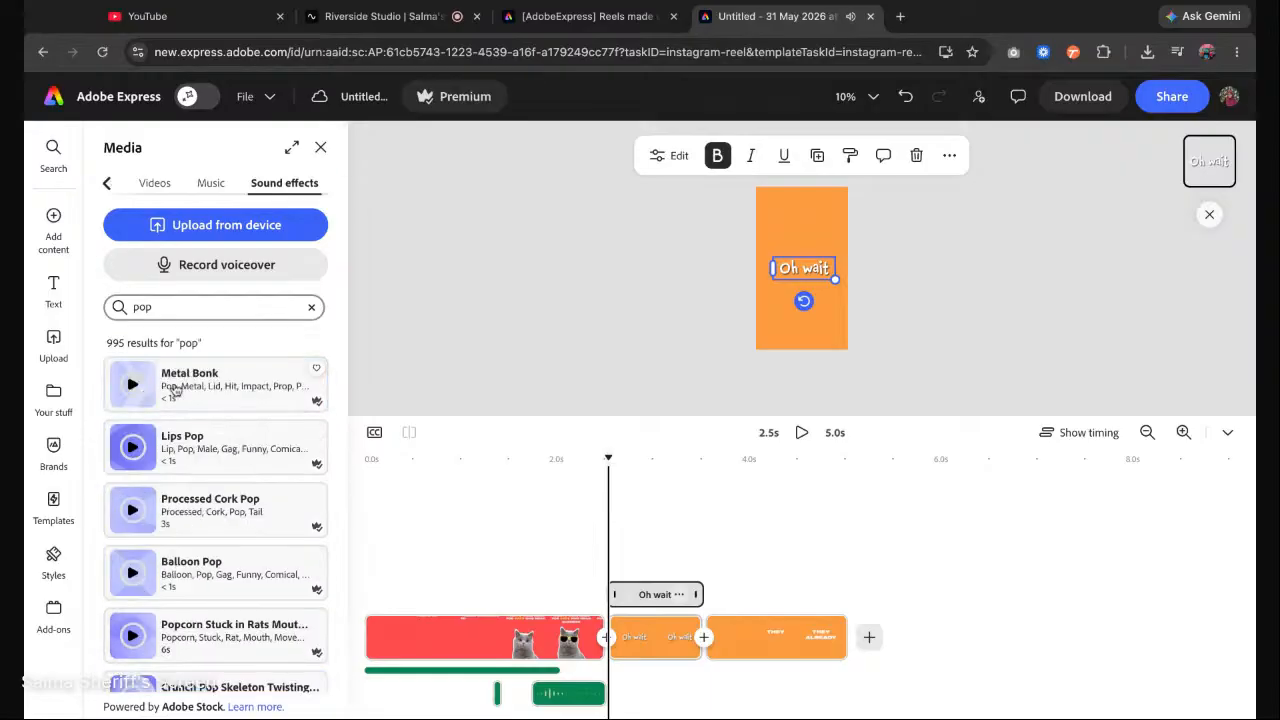
{"action": "left_click", "coordinate": [229, 392]}
Place the playhead at 3.8 s in the "they already do" scene and search the sound effects for "rock".
{"action": "left_click", "coordinate": [740, 652]}
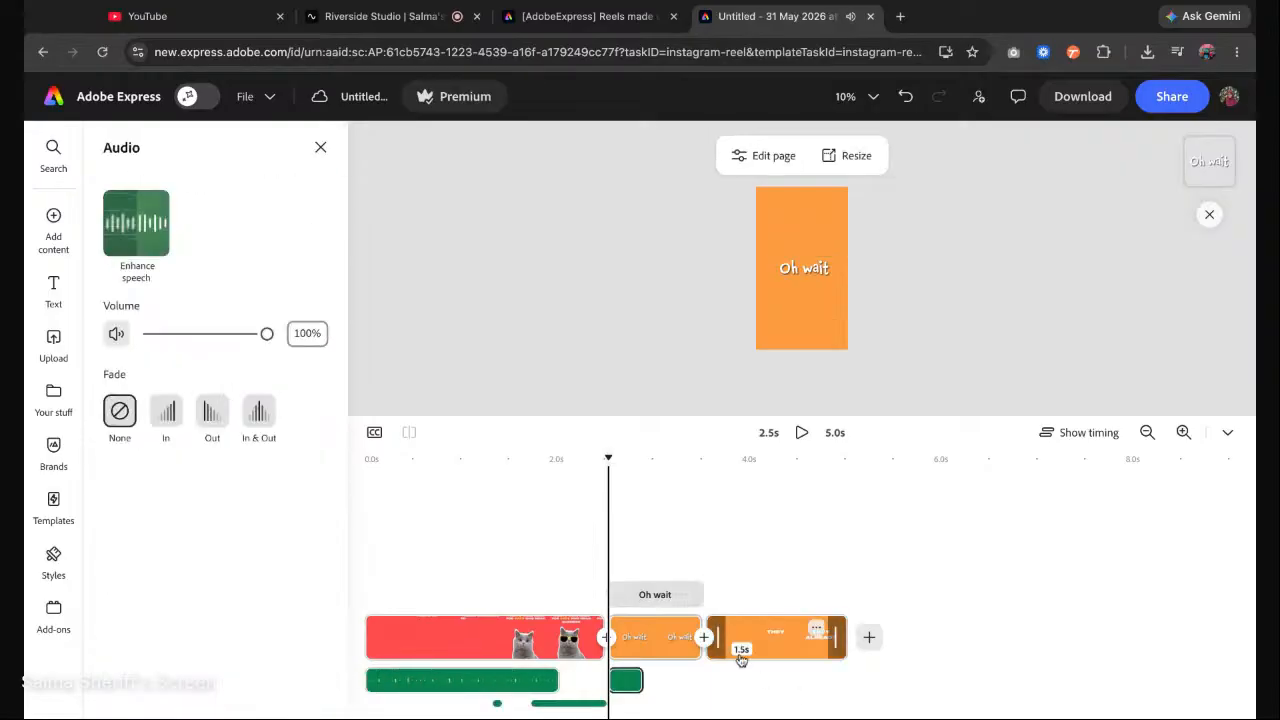
{"action": "mouse_move", "coordinate": [743, 459]}
{"action": "left_mouse_down"}
{"action": "mouse_move", "coordinate": [704, 459]}
{"action": "mouse_move", "coordinate": [731, 459]}
{"action": "left_mouse_up"}
{"action": "left_click", "coordinate": [48, 233]}
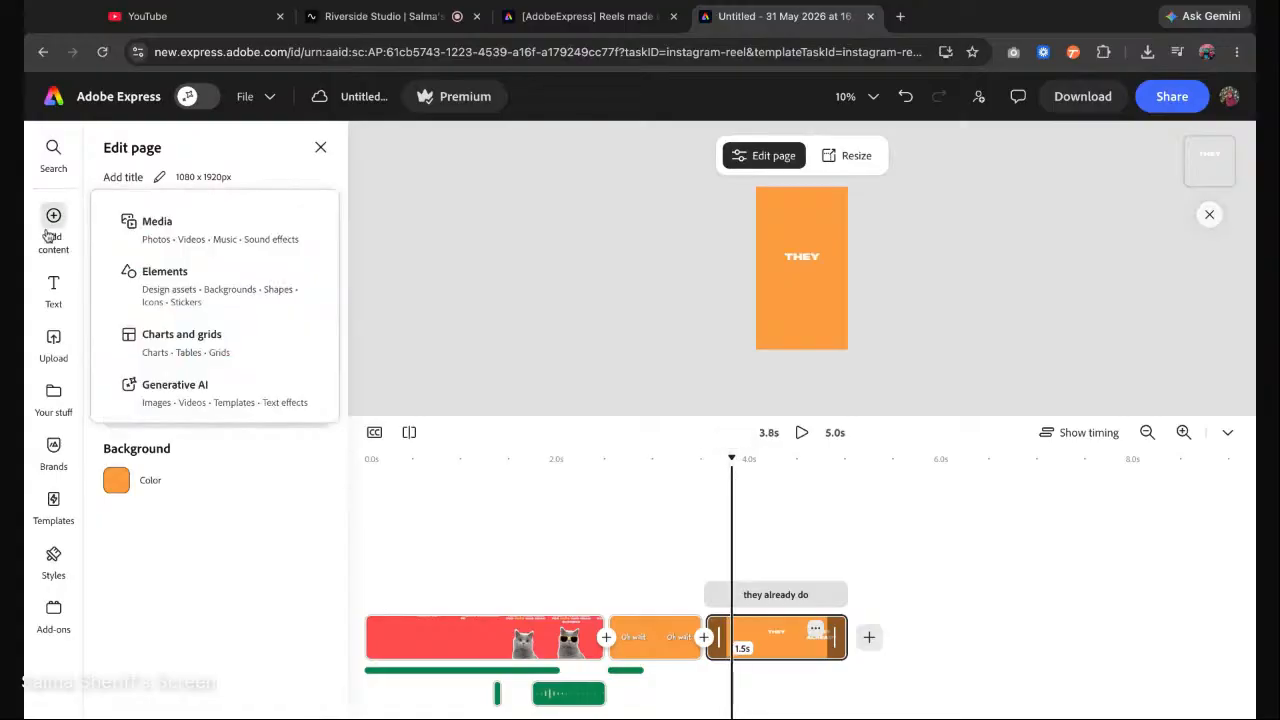
{"action": "left_click", "coordinate": [183, 238]}
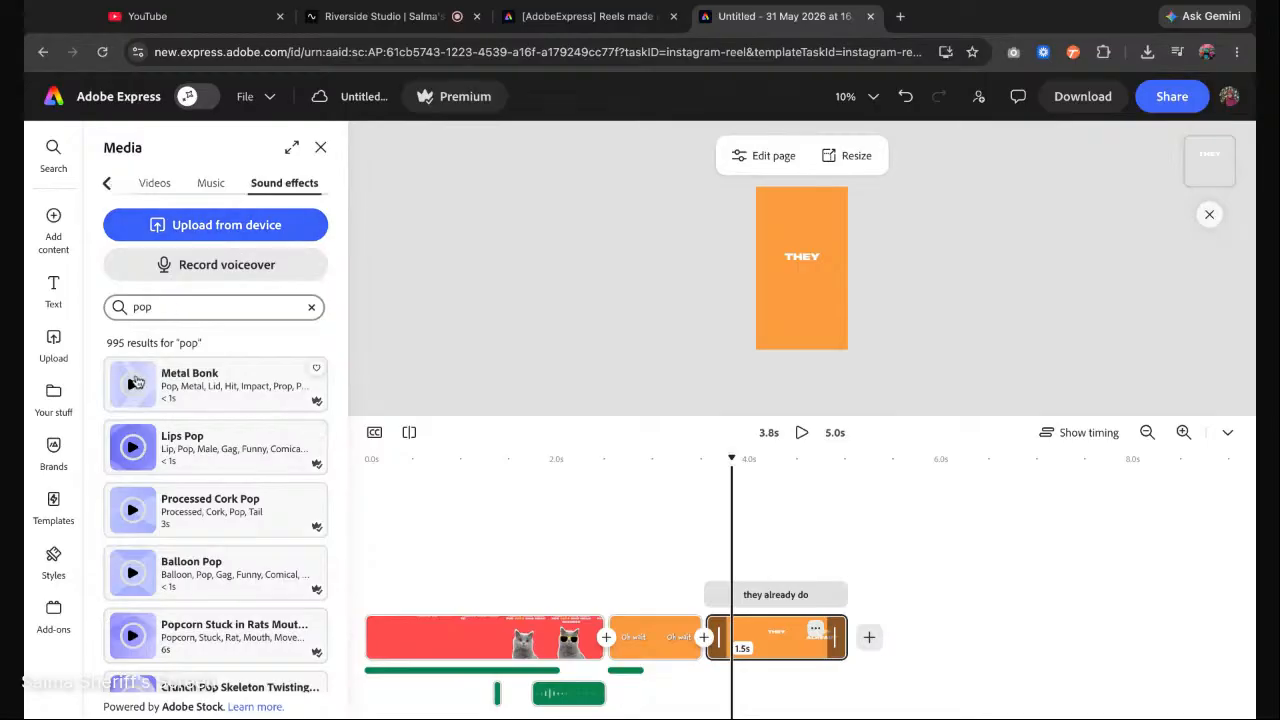
{"action": "left_click", "coordinate": [148, 307]}
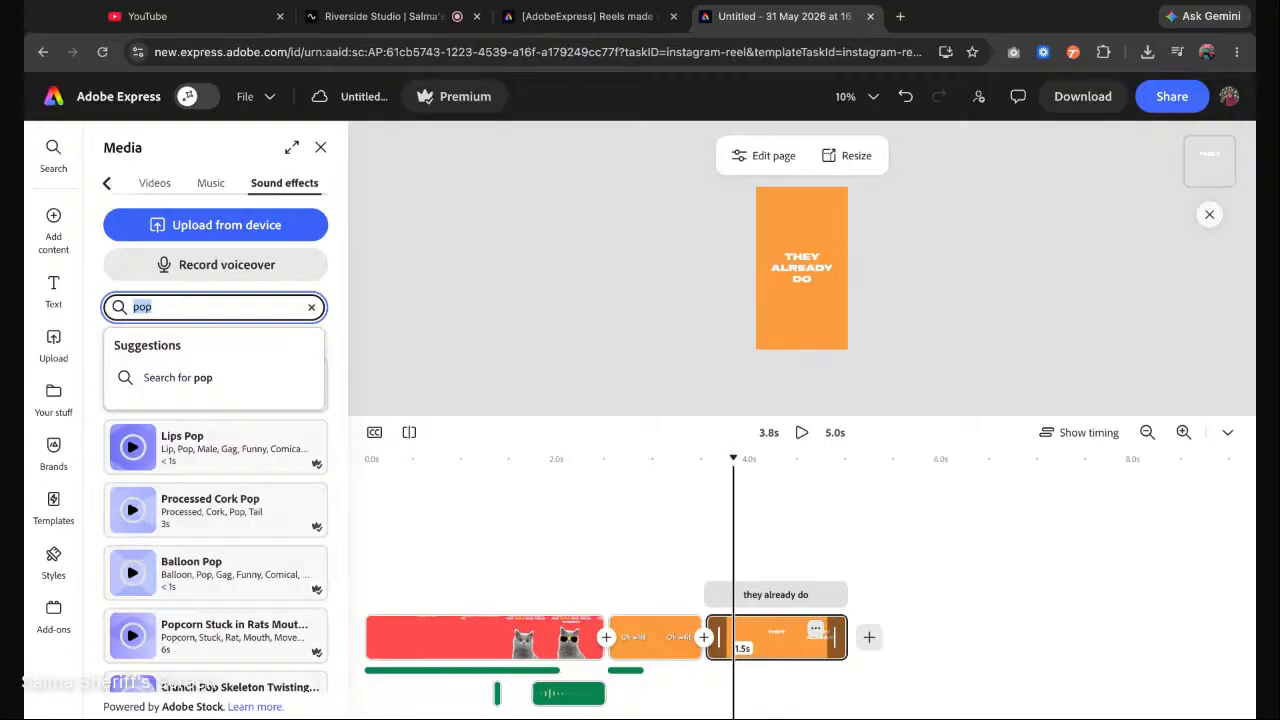
{"action": "type", "text": "rock"}
{"action": "key", "text": "Return"}
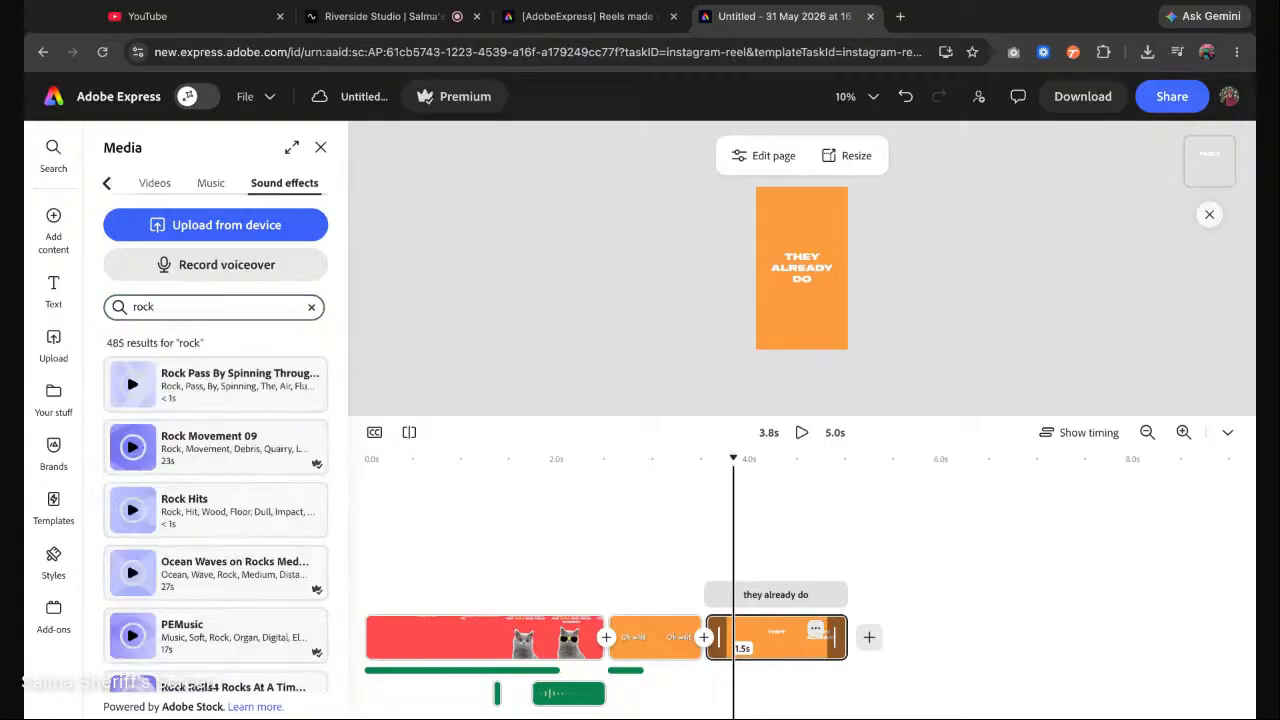
{"action": "left_click", "coordinate": [132, 384]}
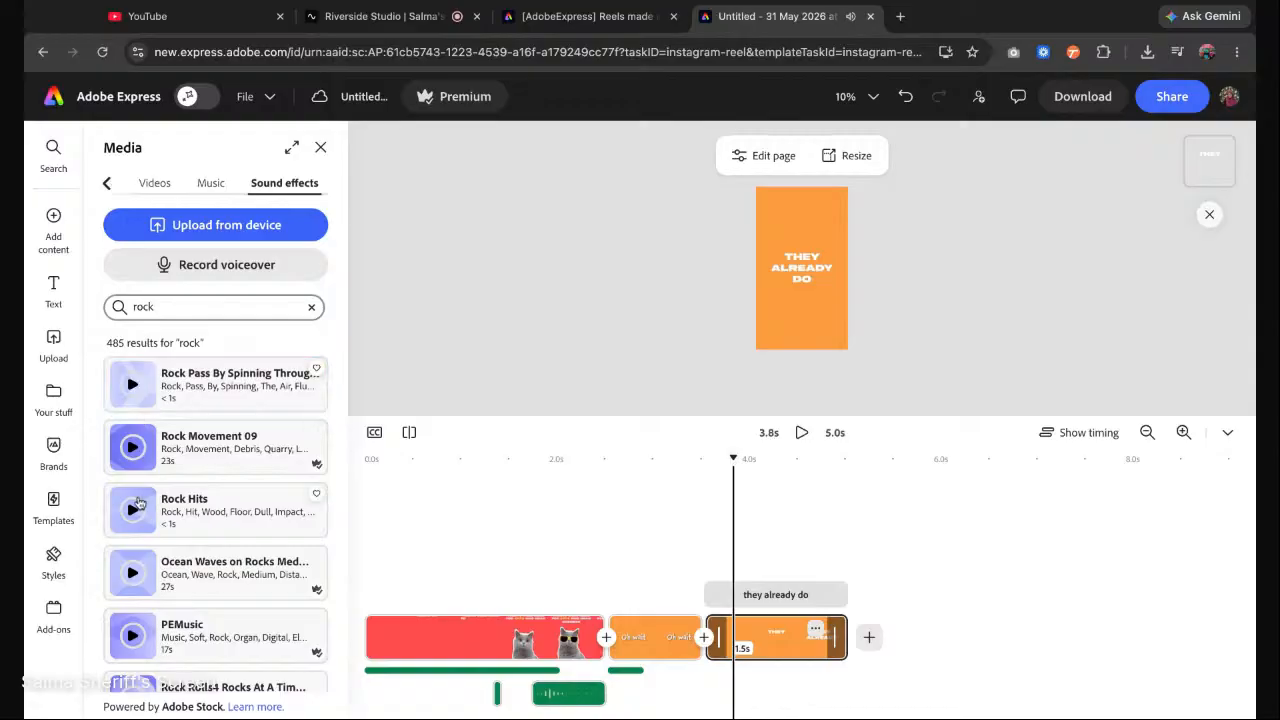
{"action": "left_click", "coordinate": [132, 447]}
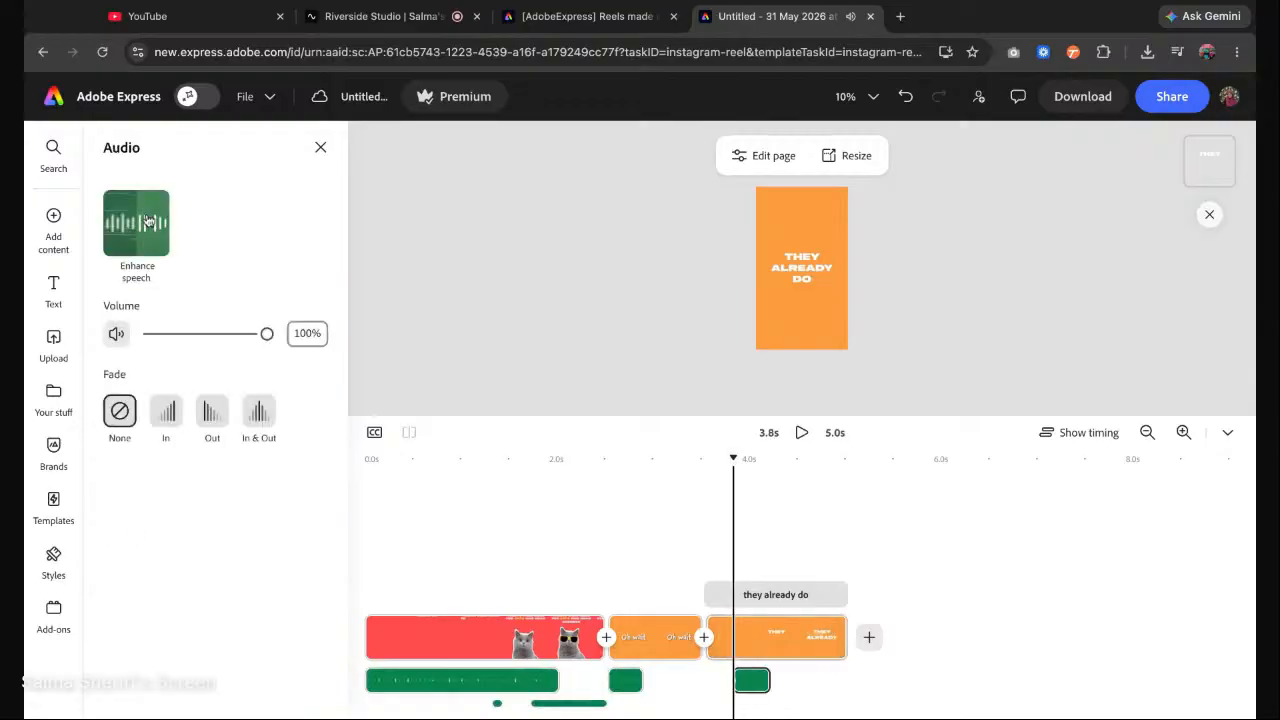
{"action": "left_click", "coordinate": [785, 510]}
Preview the Rock Hits sound effect and add it at 3.8 s in the "they already do" scene.
{"action": "left_click", "coordinate": [53, 222]}
{"action": "left_click", "coordinate": [134, 240]}
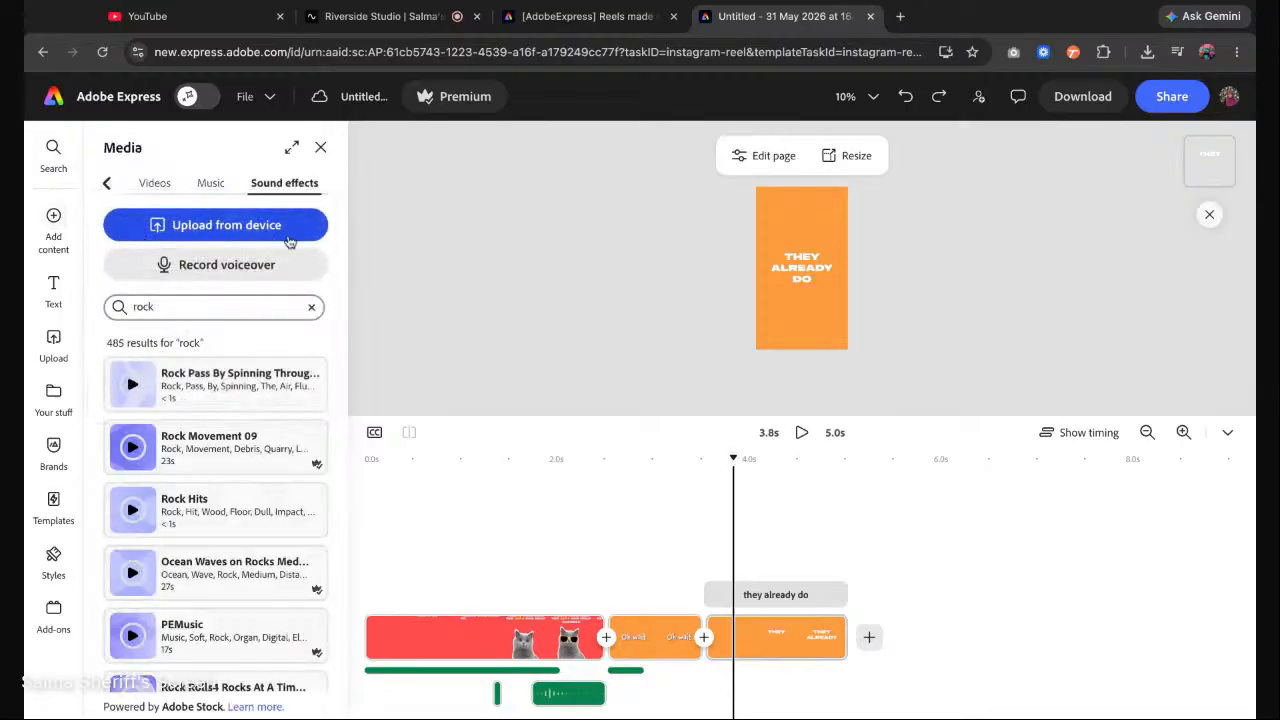
{"action": "left_click", "coordinate": [129, 511]}
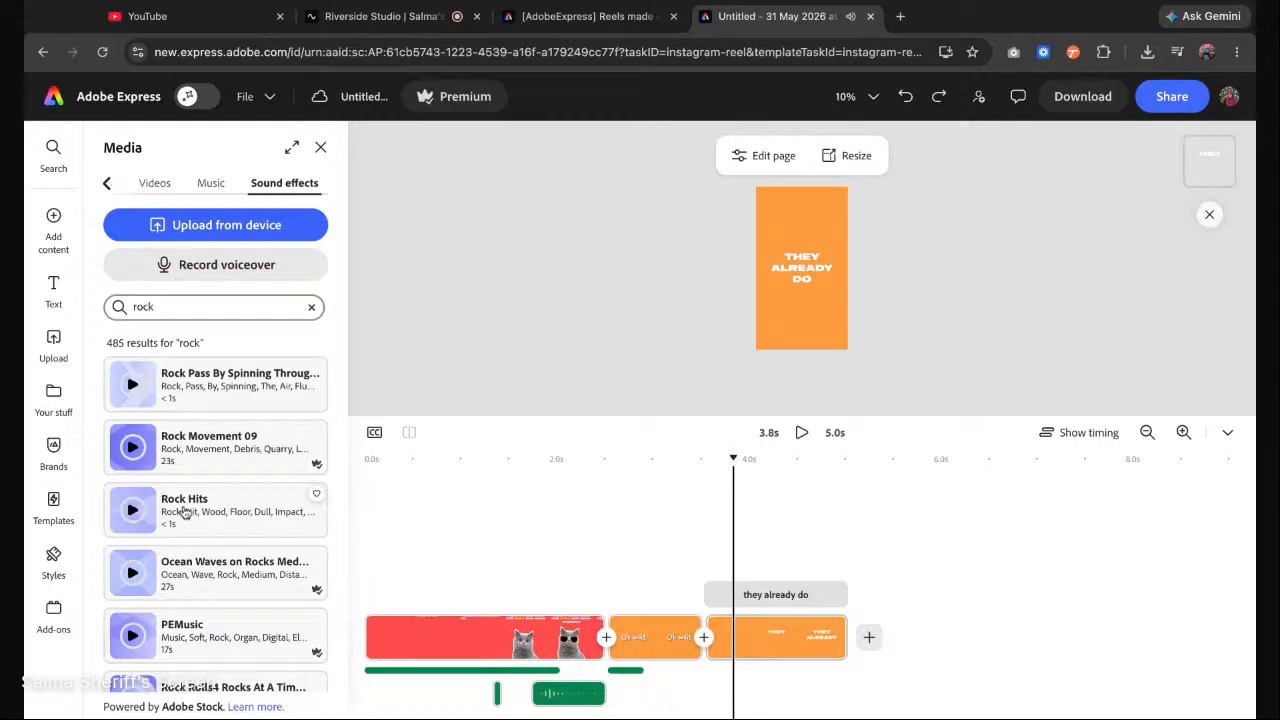
{"action": "left_click", "coordinate": [183, 511]}
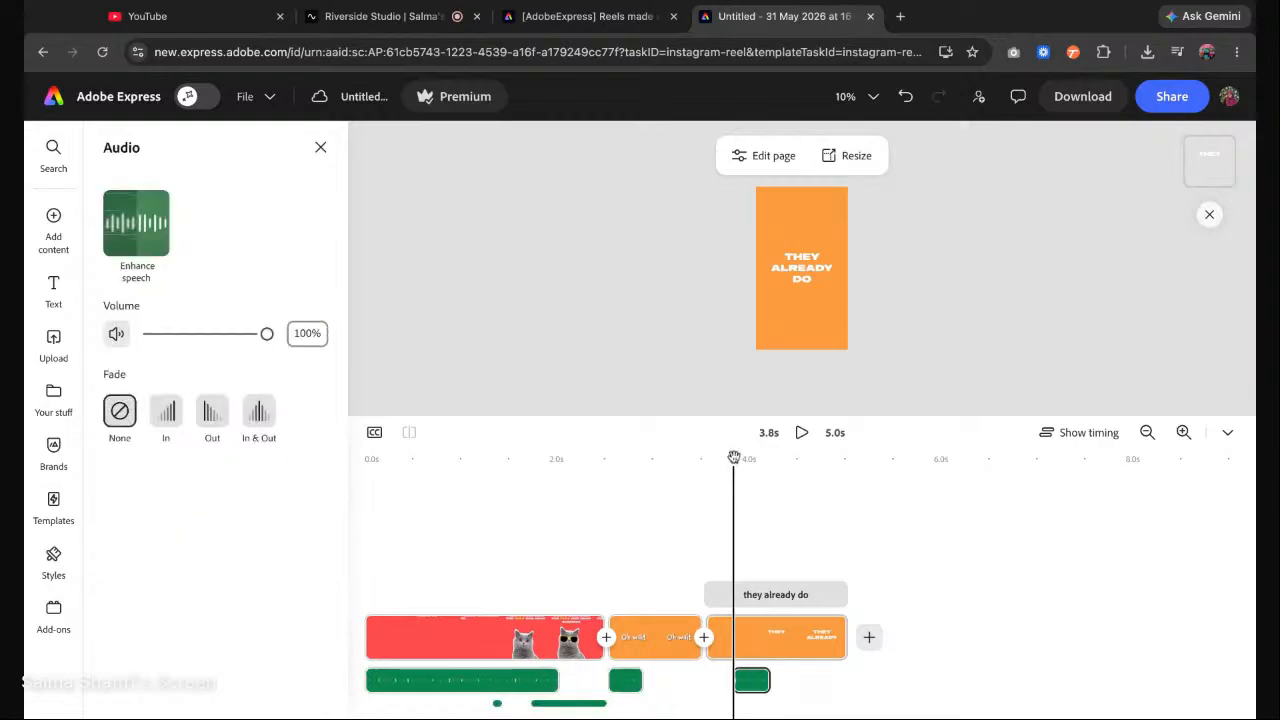
Duplicate the Rock Hits clip twice, placing the copies one after another up to the end of the "they already do" scene.
{"action": "left_click_drag", "start_coordinate": [734, 458], "coordinate": [777, 458]}
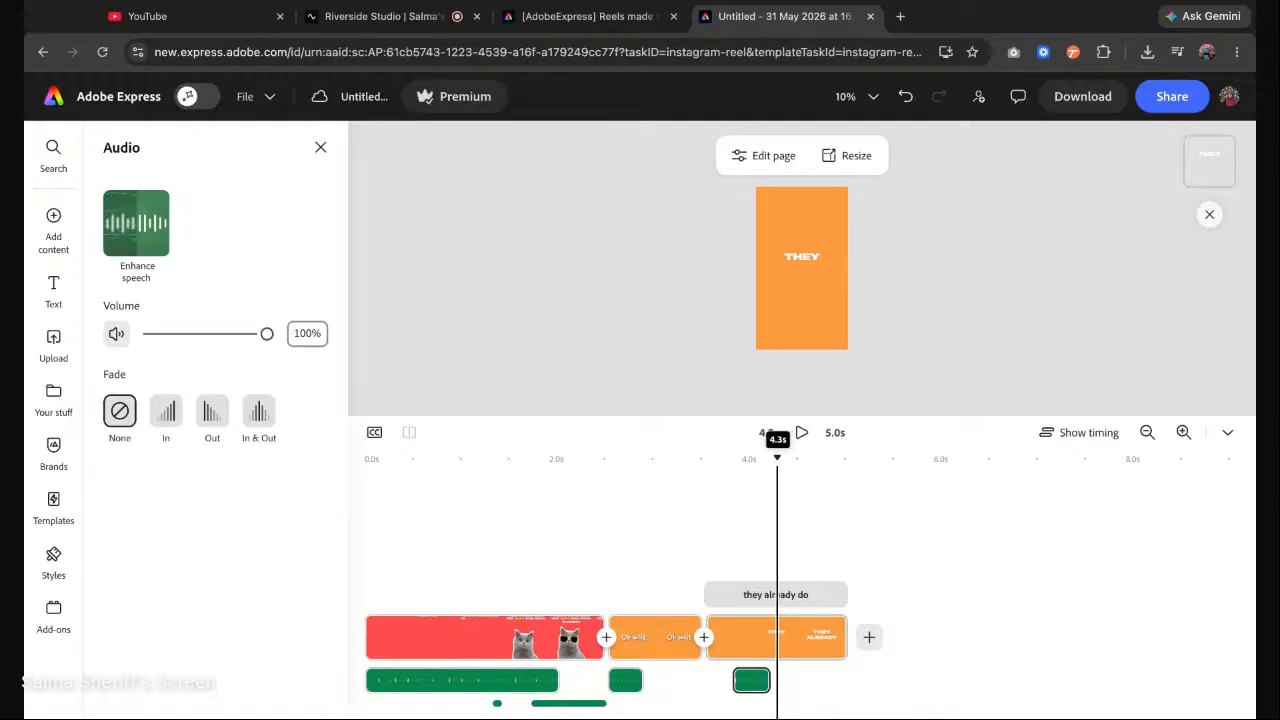
{"action": "left_click", "coordinate": [53, 228]}
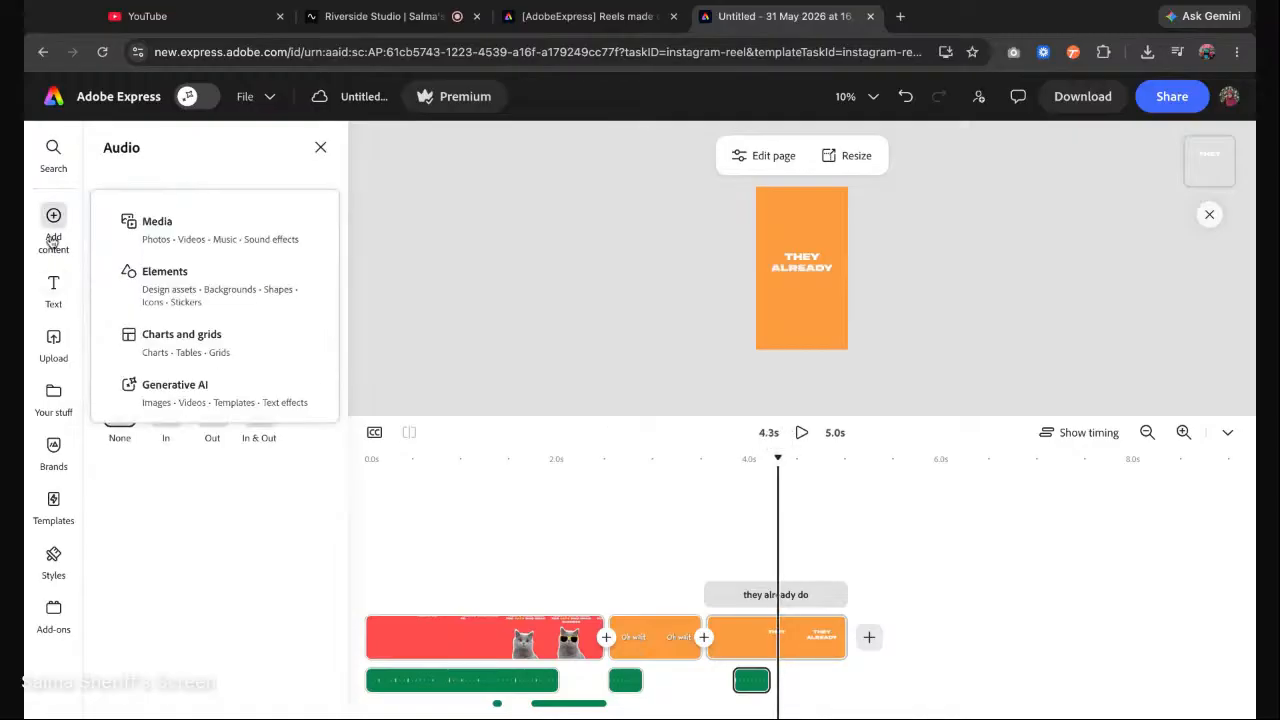
{"action": "left_click", "coordinate": [150, 230]}
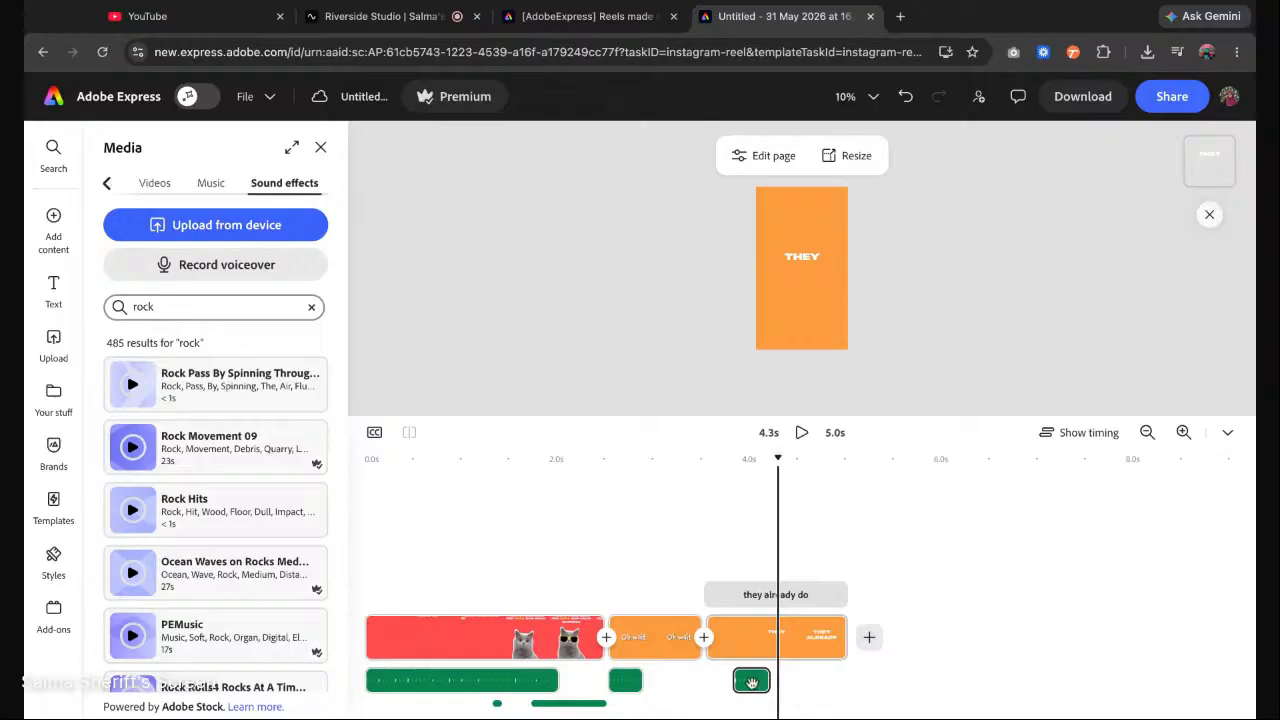
{"action": "left_click", "coordinate": [752, 682]}
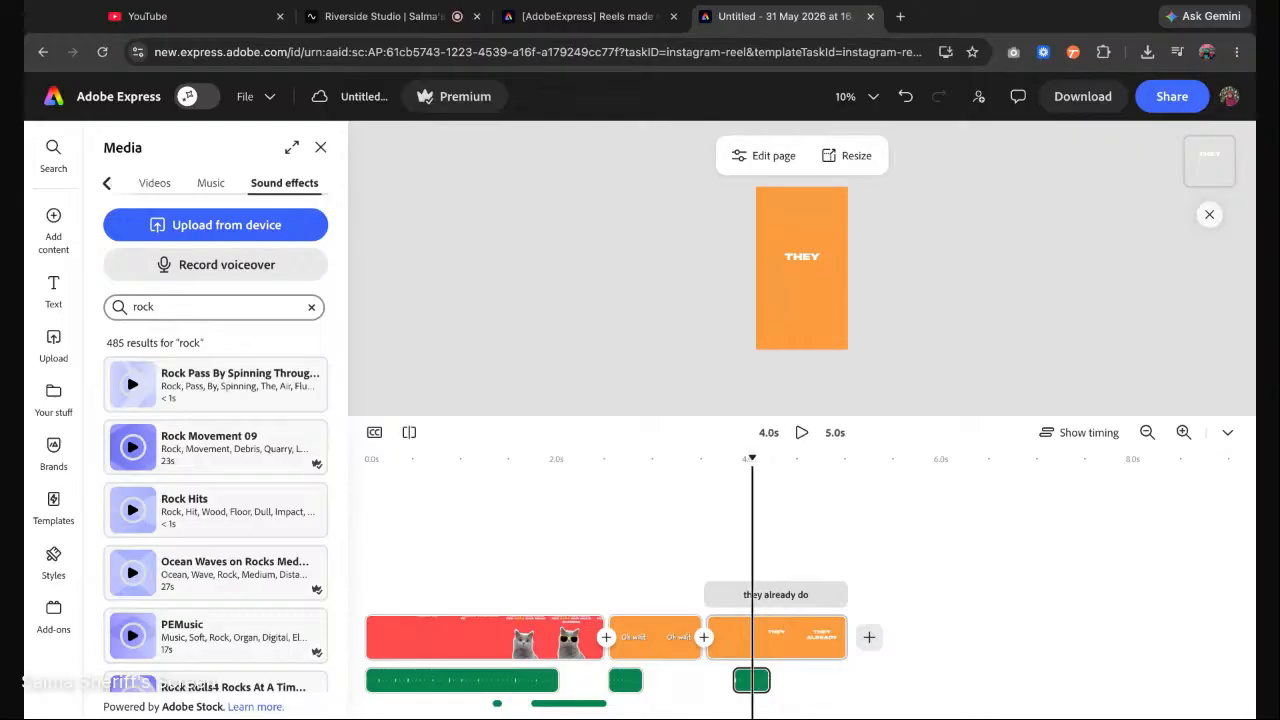
{"action": "left_click_drag", "start_coordinate": [752, 682], "coordinate": [786, 681]}
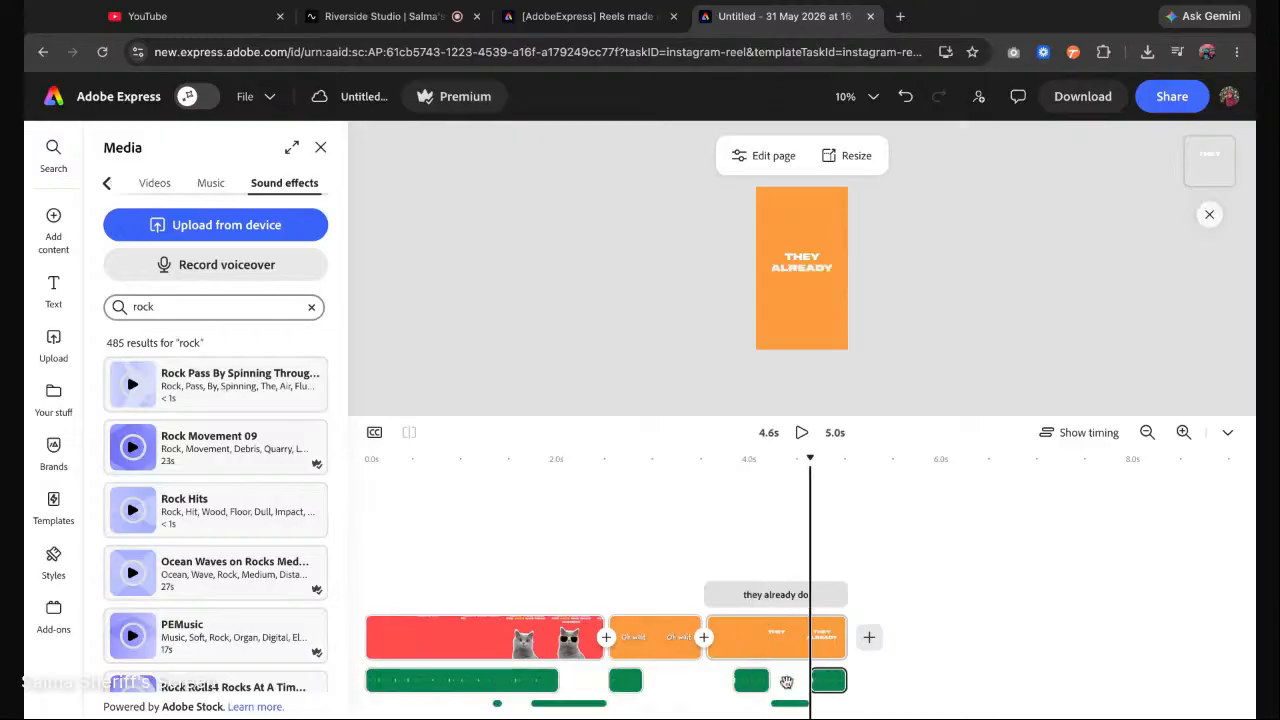
Enlarge the timeline and play the reel from 2.2 s to check the sound effects against the text animation.
{"action": "left_click", "coordinate": [1183, 432]}
{"action": "left_click", "coordinate": [1184, 434]}
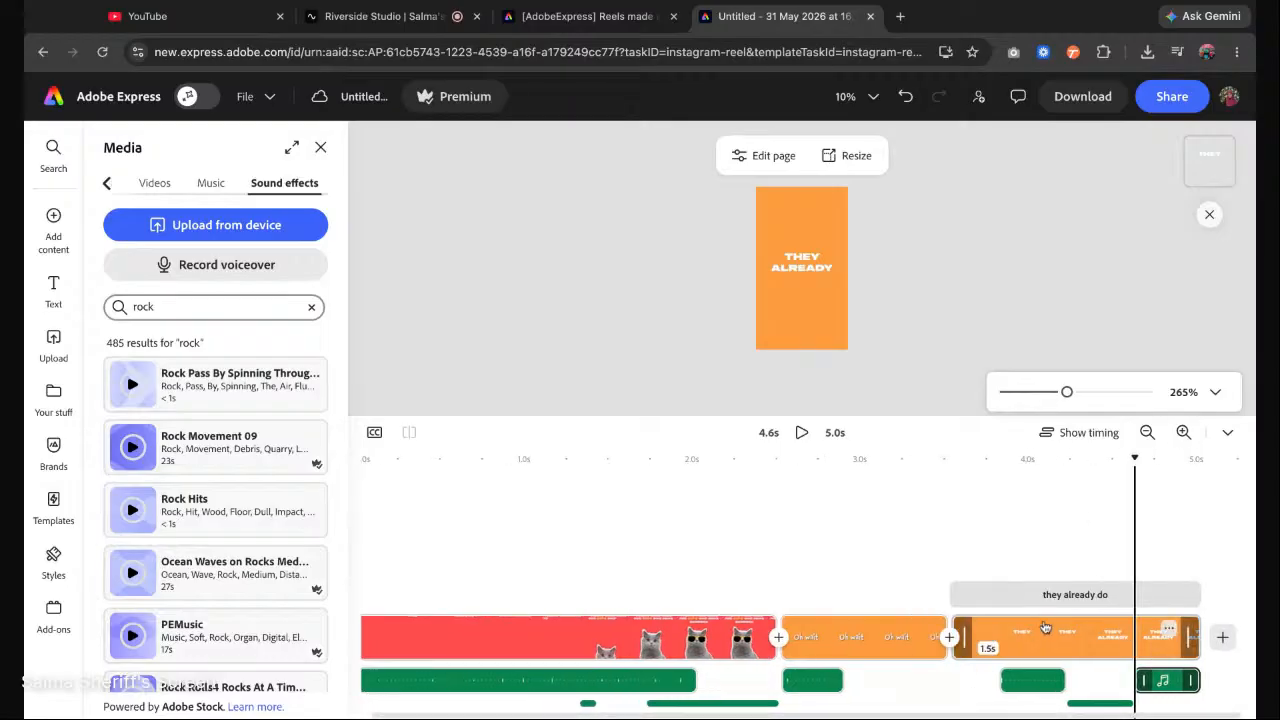
{"action": "left_click", "coordinate": [1038, 681]}
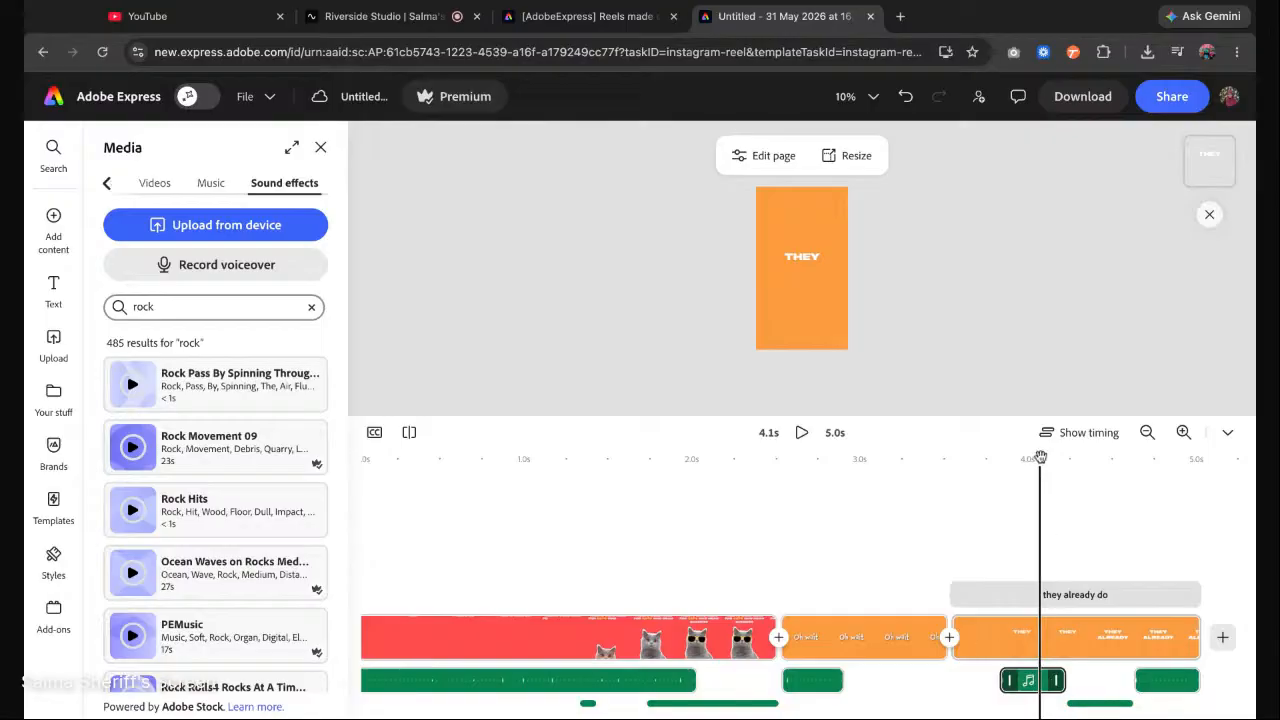
{"action": "mouse_move", "coordinate": [1040, 457]}
{"action": "left_mouse_down"}
{"action": "mouse_move", "coordinate": [1002, 457]}
{"action": "mouse_move", "coordinate": [1175, 458]}
{"action": "mouse_move", "coordinate": [741, 457]}
{"action": "left_mouse_up"}
{"action": "left_click", "coordinate": [1100, 704]}
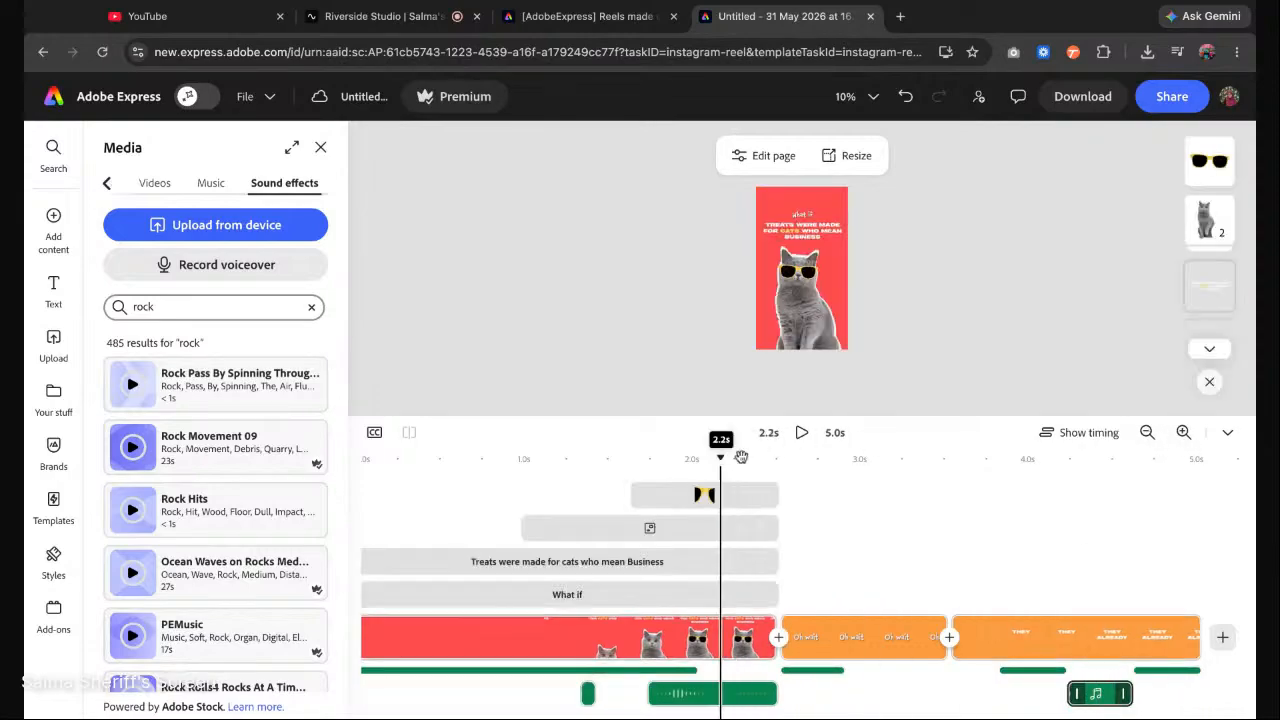
{"action": "left_click", "coordinate": [802, 432]}
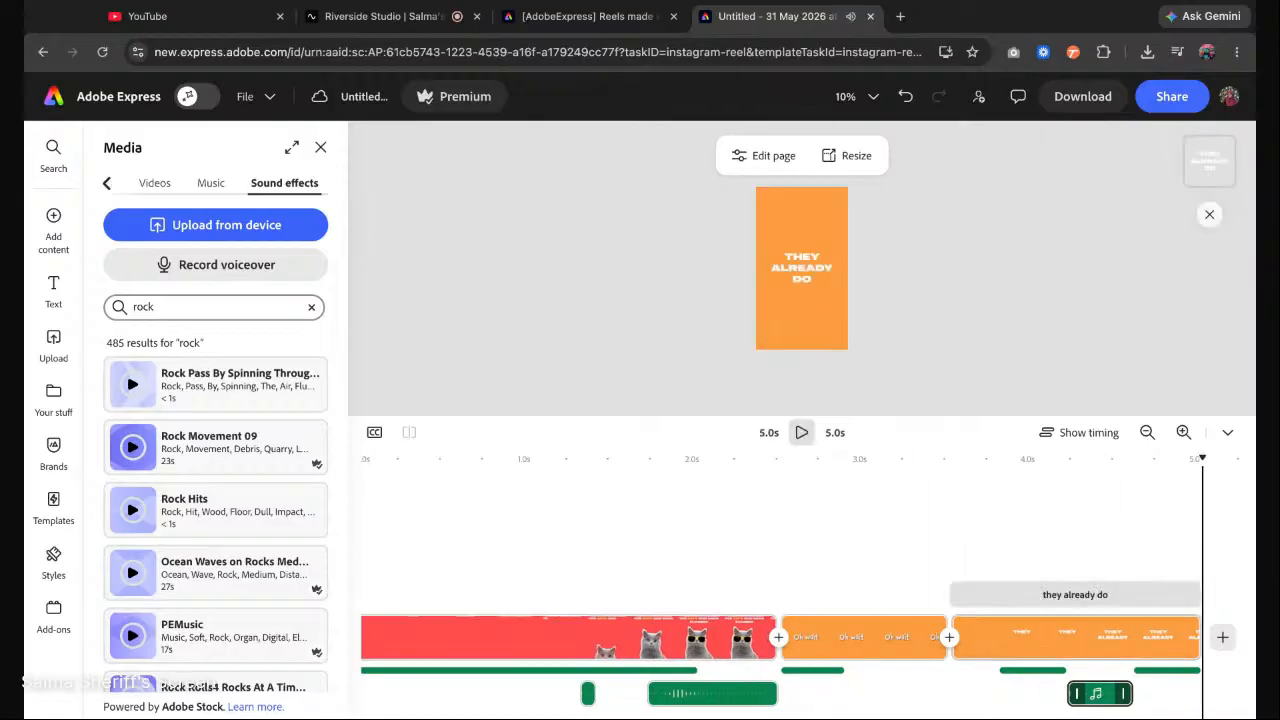
Delete all three Rock Hits clips from under the "they already do" scene.
{"action": "left_click", "coordinate": [1021, 668]}
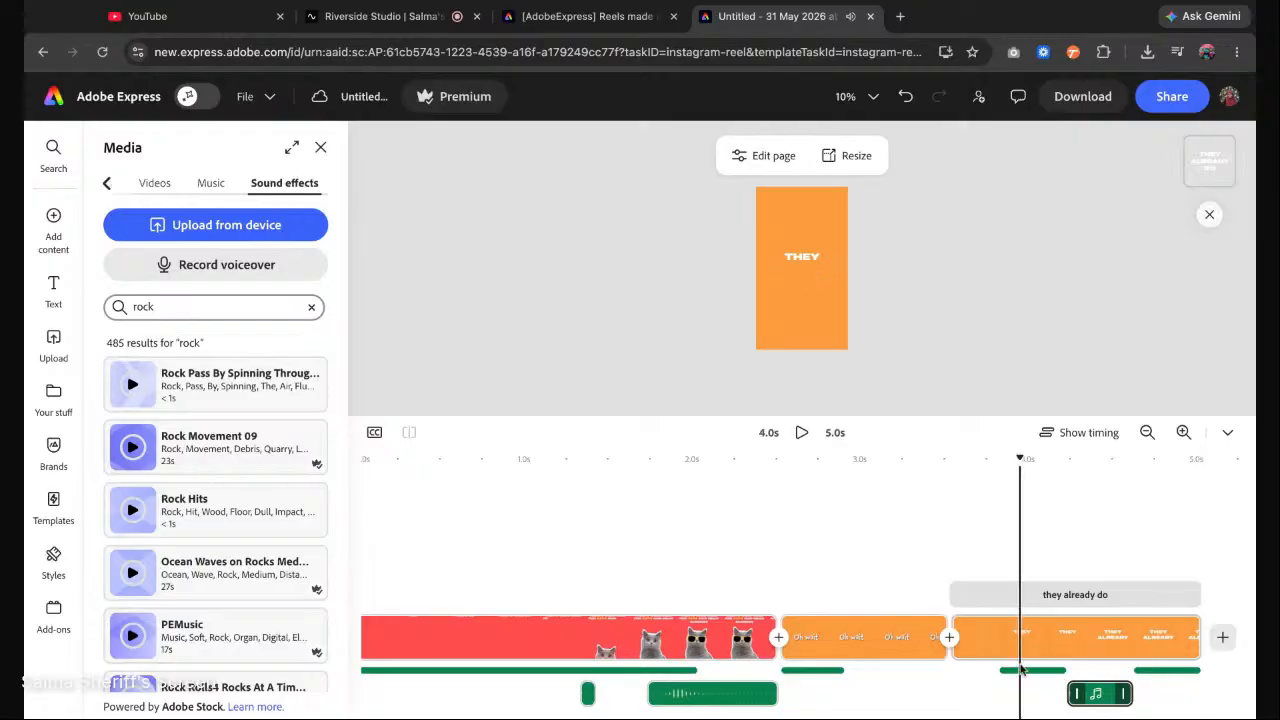
{"action": "left_click", "coordinate": [1012, 670]}
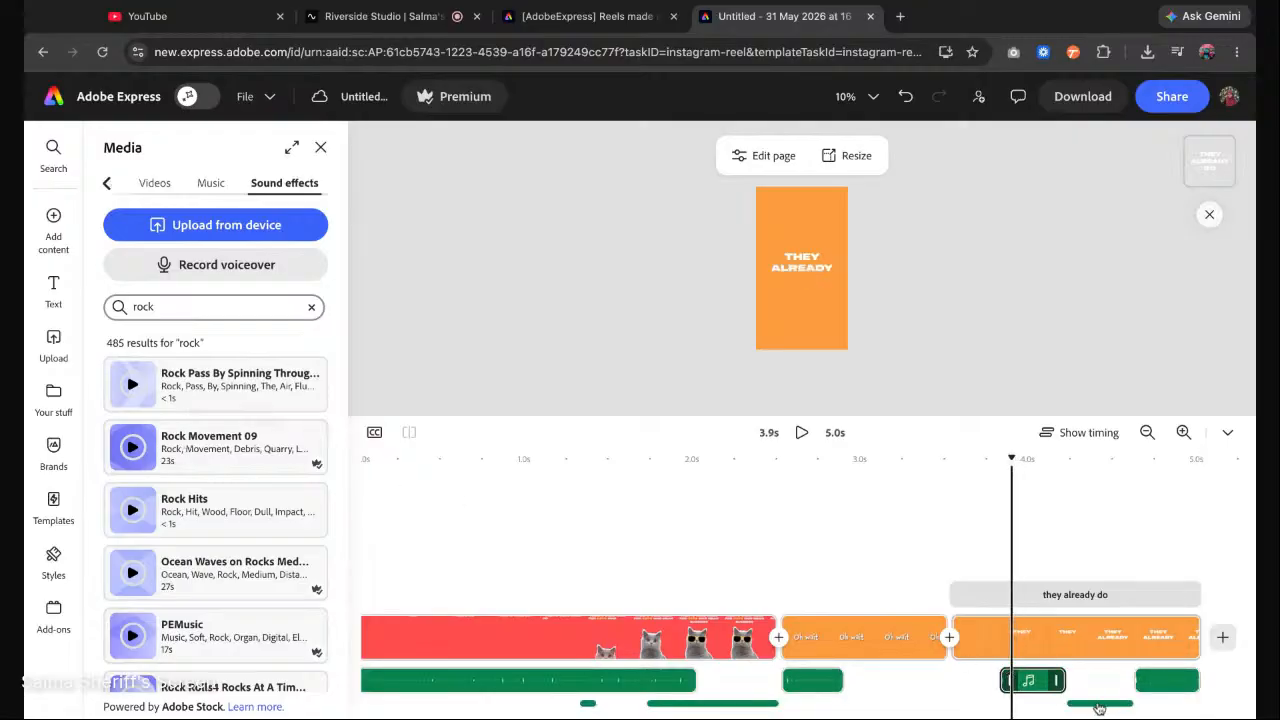
{"action": "left_click", "coordinate": [1158, 680]}
{"action": "left_click", "coordinate": [1040, 683]}
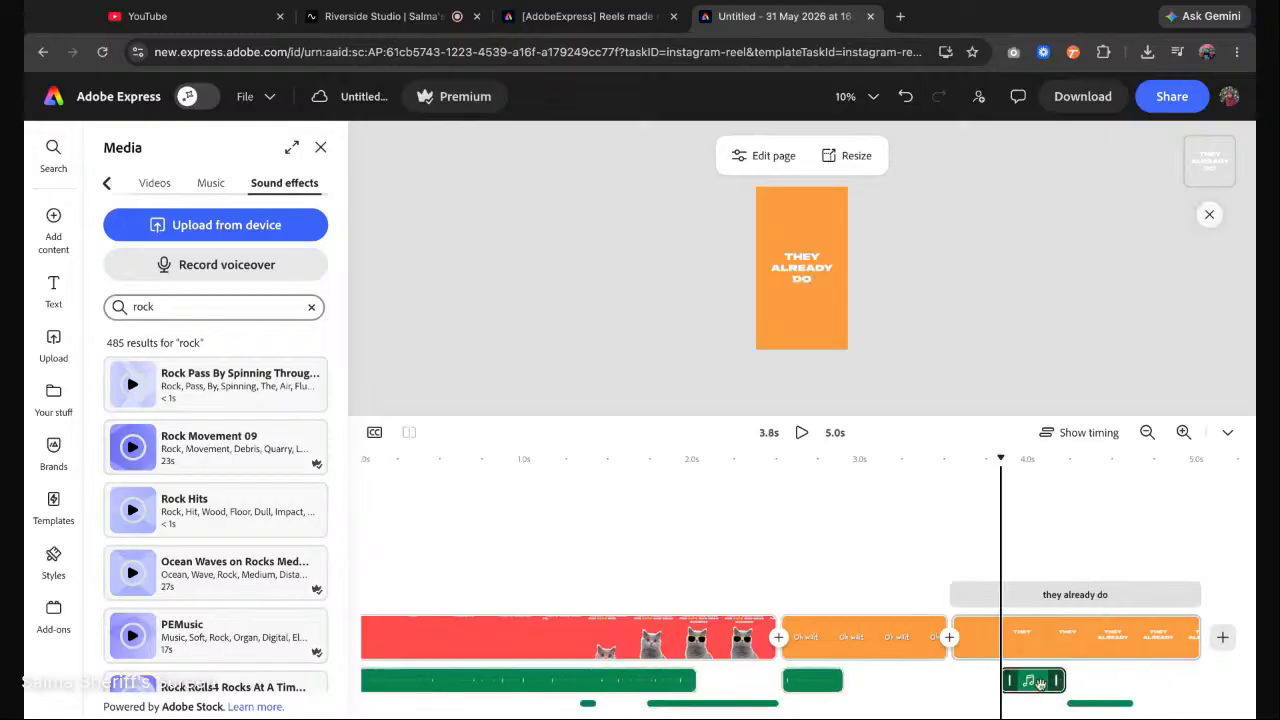
{"action": "key", "text": "Delete"}
{"action": "left_click", "coordinate": [1079, 706]}
{"action": "key", "text": "Delete"}
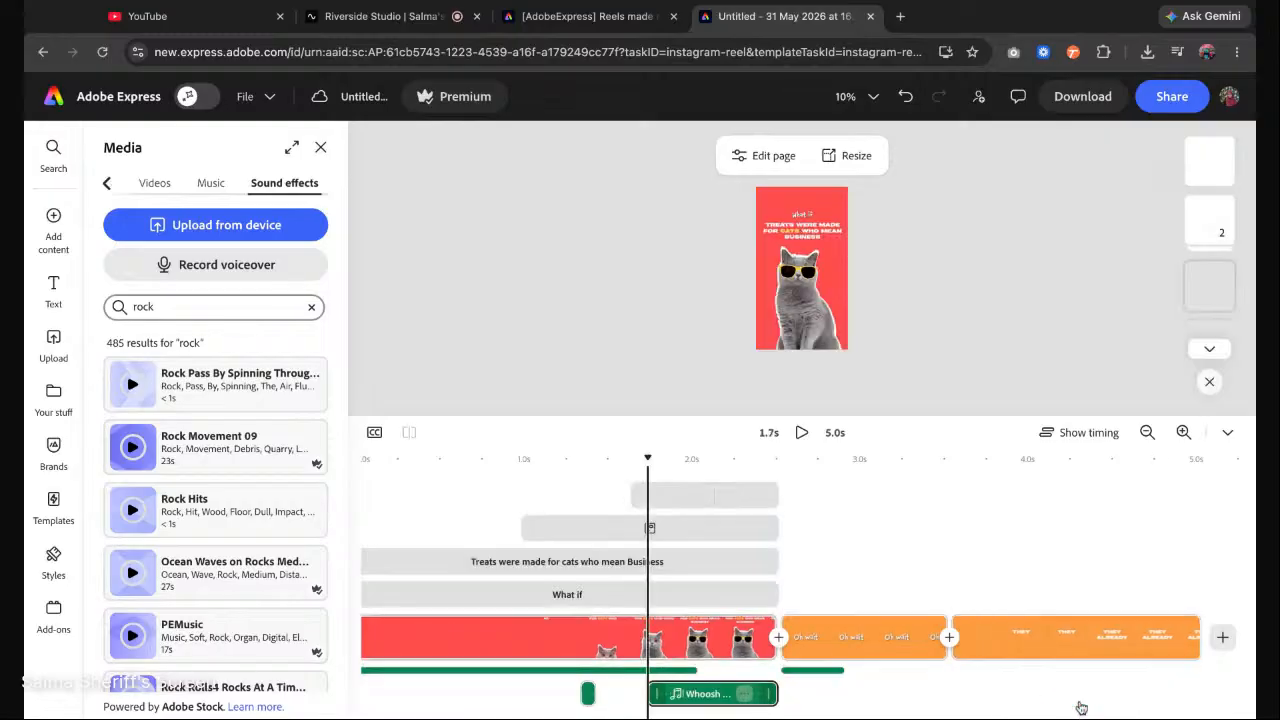
Search the sound effects for "marble" and add the under-one-second Marble Table Hit On Wood effect at 3.8 s in the "they already do" scene.
{"action": "left_click_drag", "start_coordinate": [648, 459], "coordinate": [981, 460]}
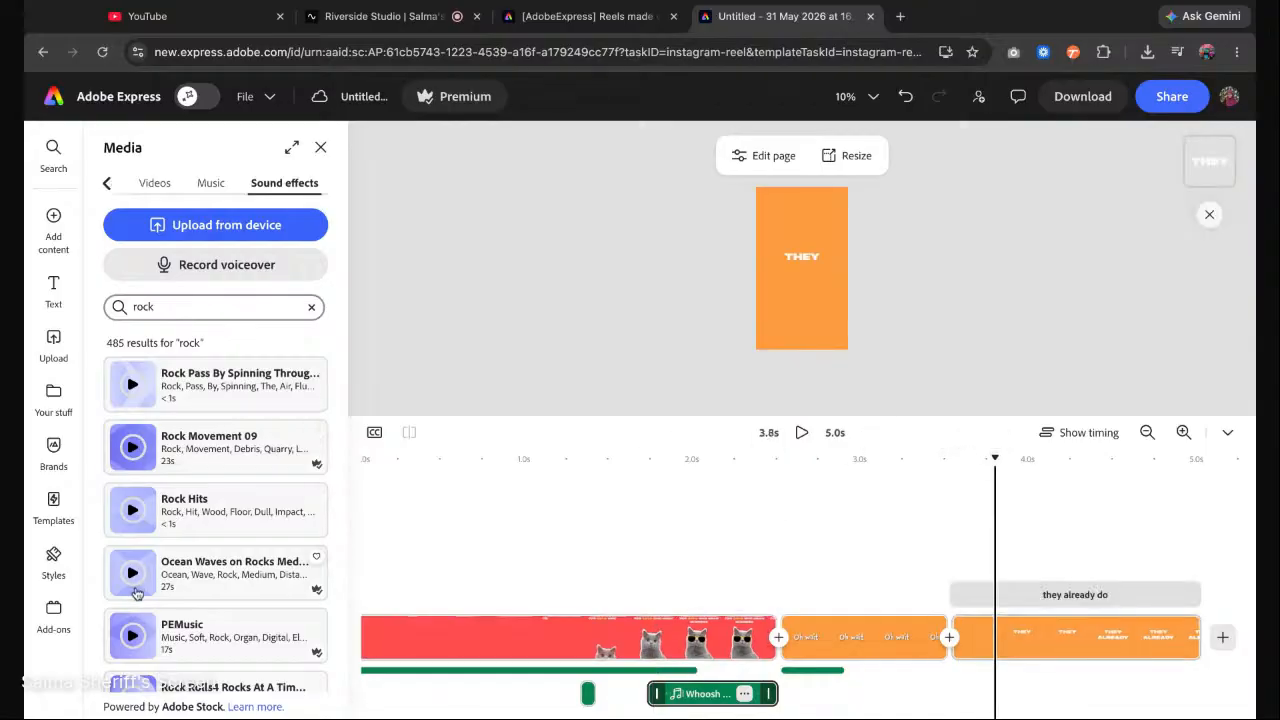
{"action": "left_click", "coordinate": [133, 384]}
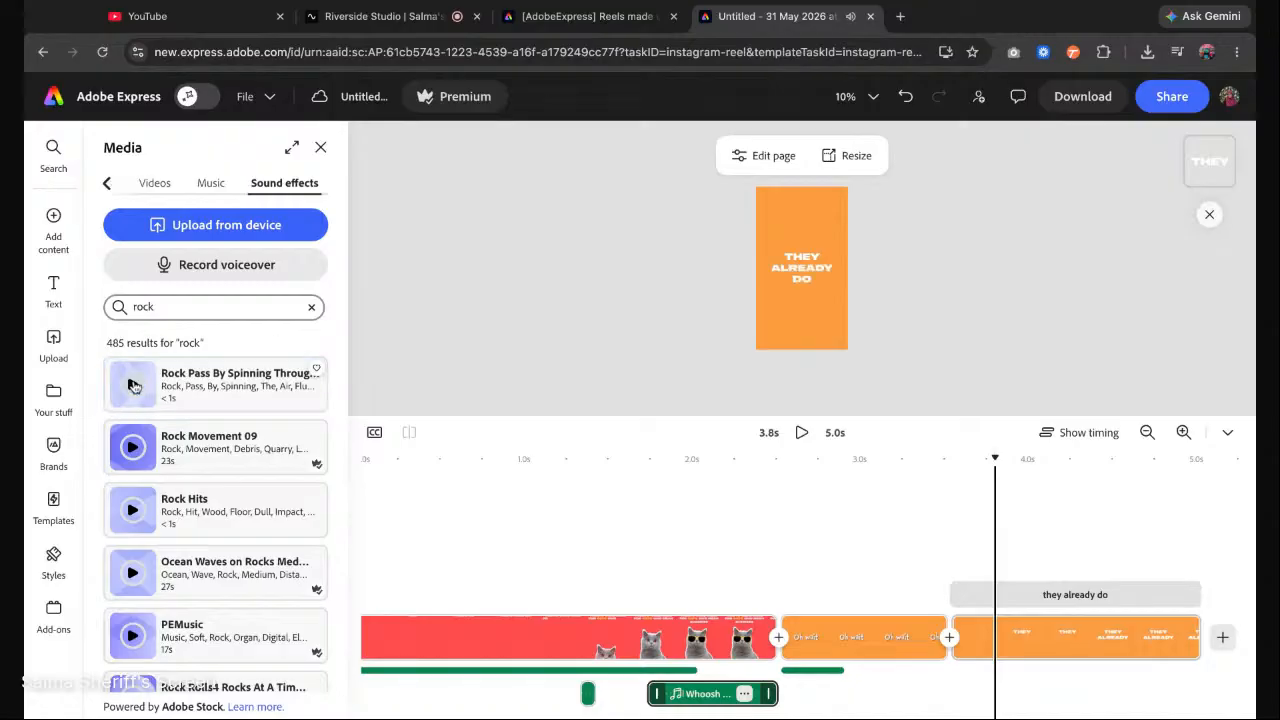
{"action": "double_click", "coordinate": [142, 306]}
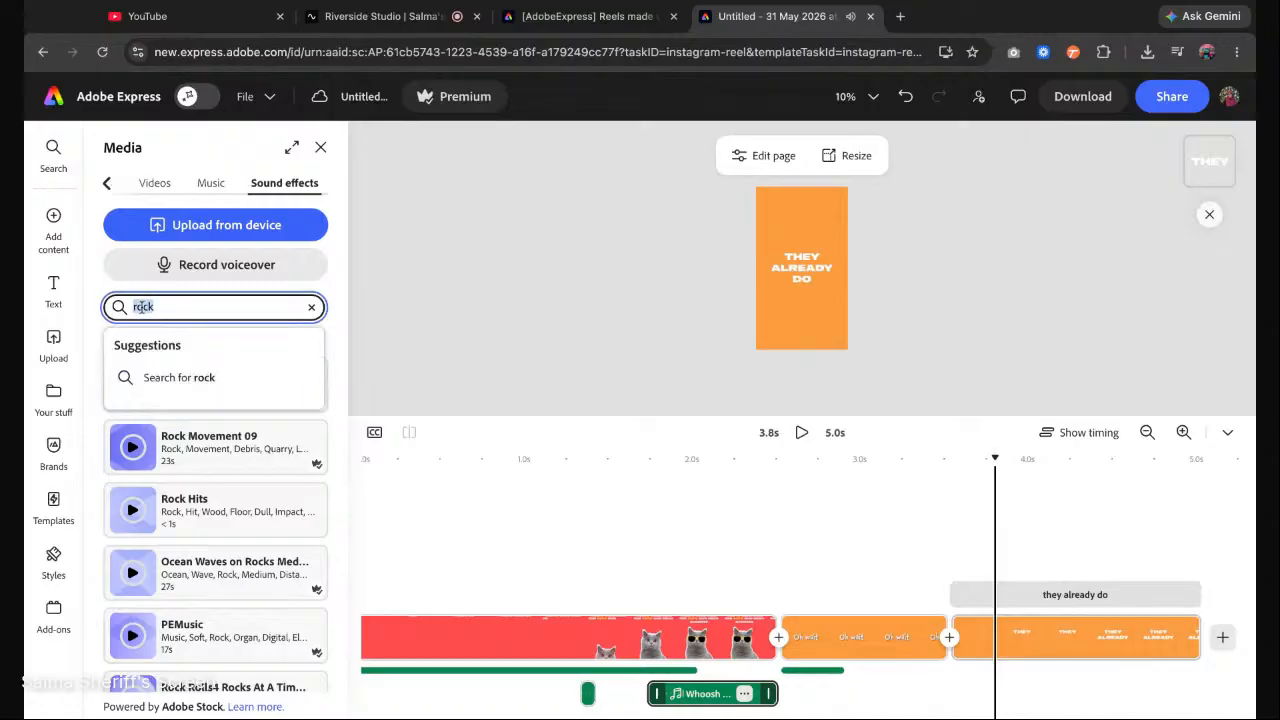
{"action": "type", "text": "marble"}
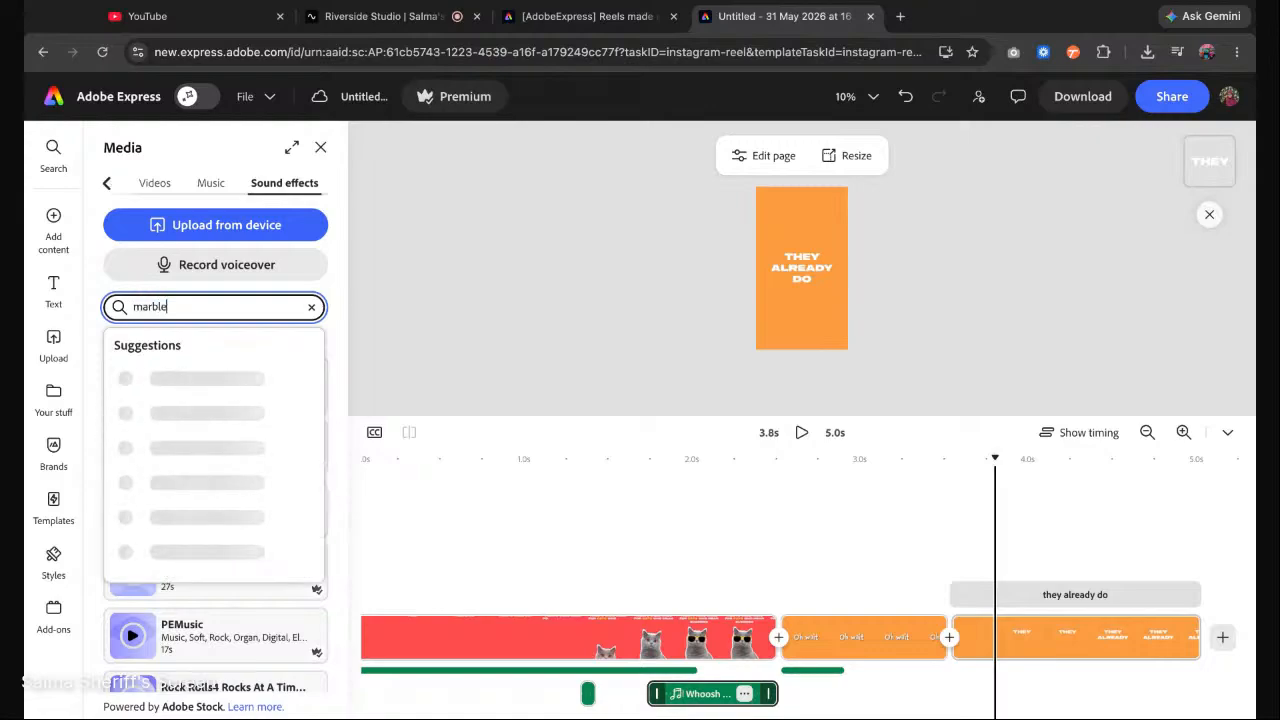
{"action": "key", "text": "Return"}
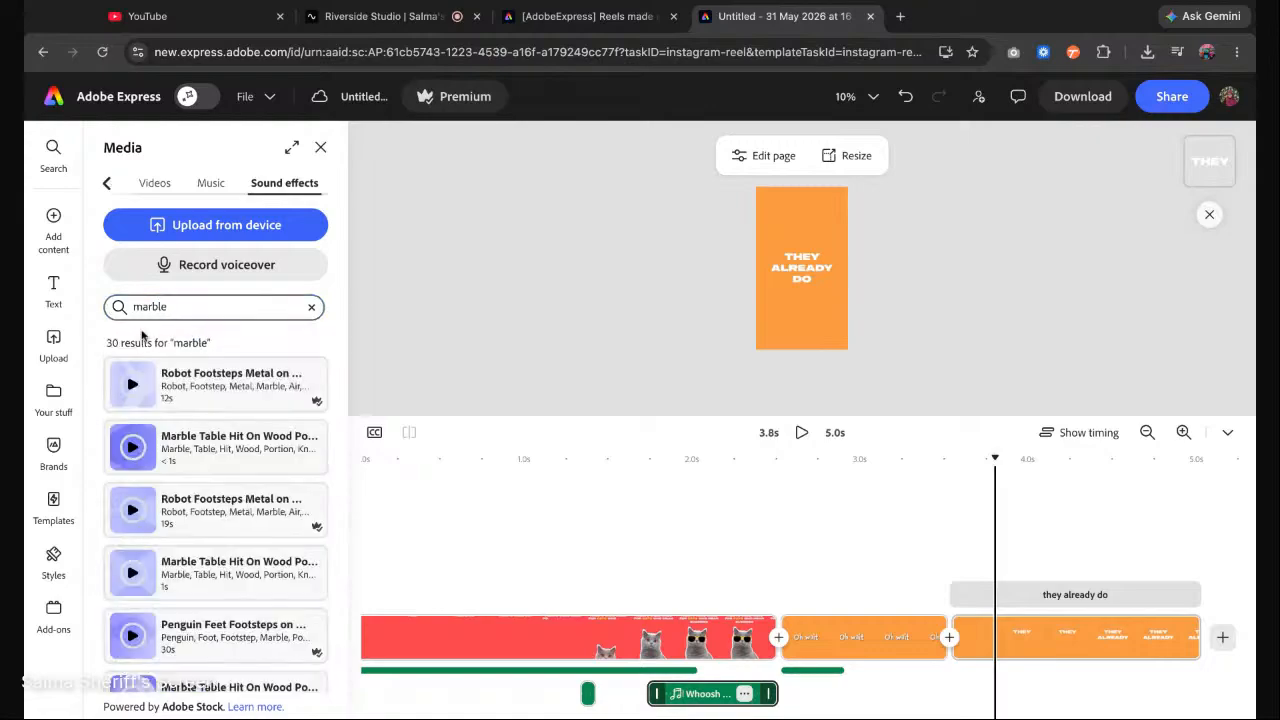
{"action": "left_click", "coordinate": [189, 455]}
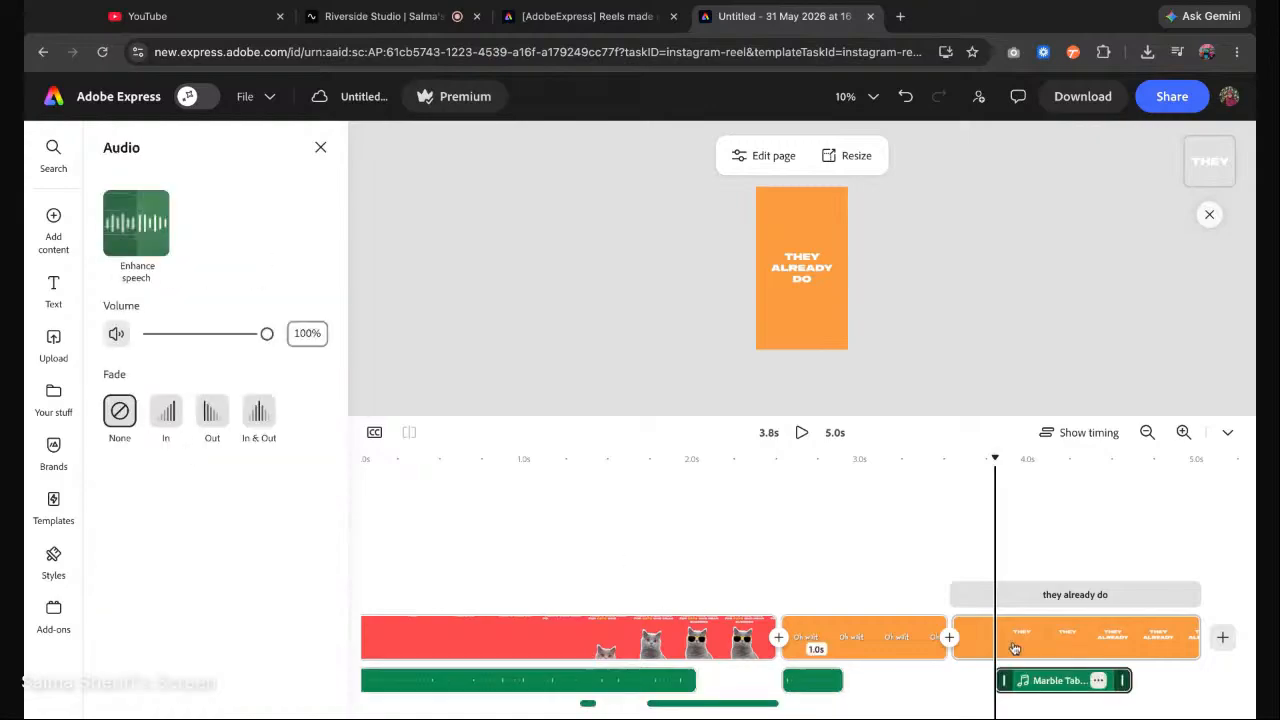
Play the "they already do" scene and place a second Marble Table Hit clip starting at 4.1 s, where "already" appears.
{"action": "left_click_drag", "start_coordinate": [997, 458], "coordinate": [922, 458]}
{"action": "left_click", "coordinate": [802, 432]}
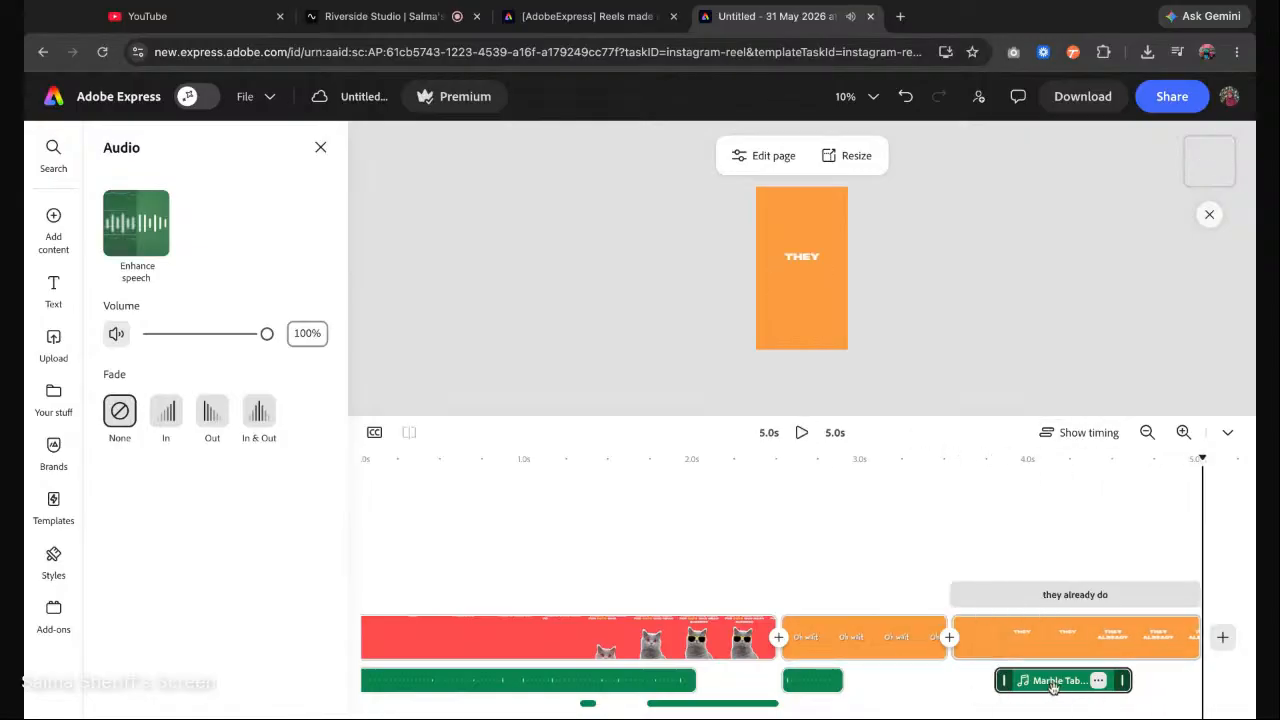
{"action": "left_click_drag", "start_coordinate": [1051, 688], "coordinate": [1121, 688]}
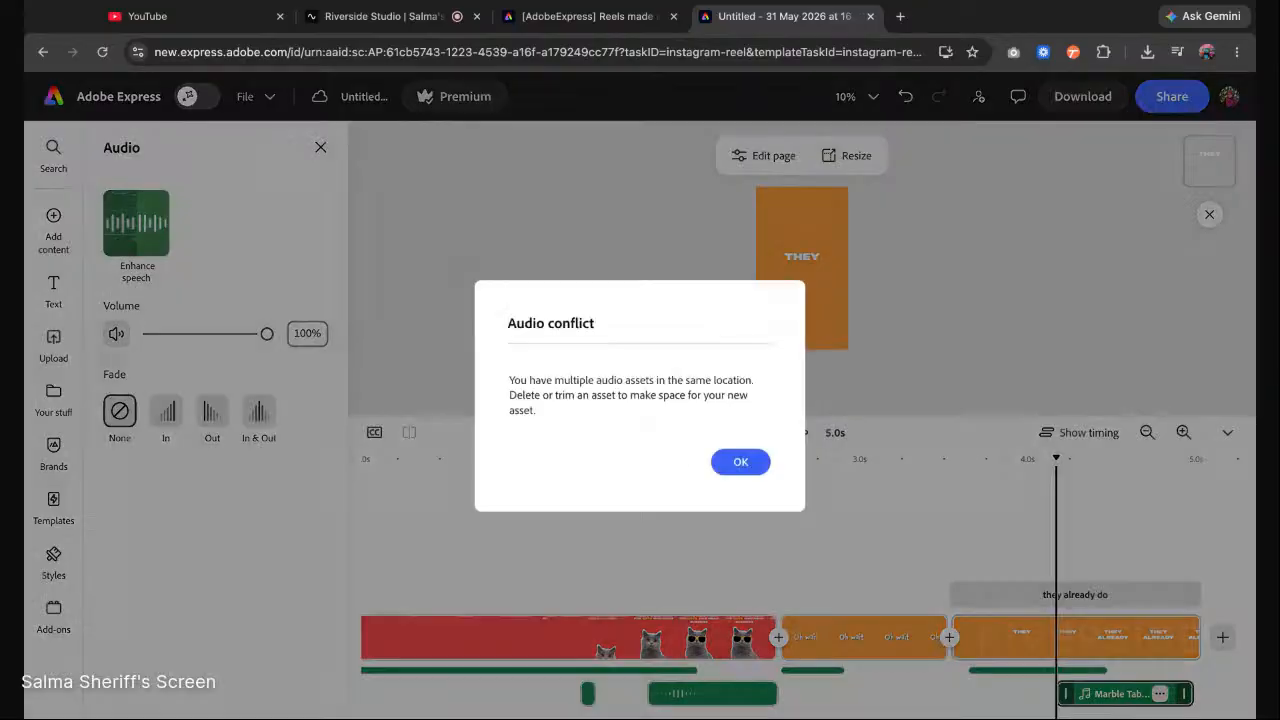
{"action": "left_click", "coordinate": [740, 462]}
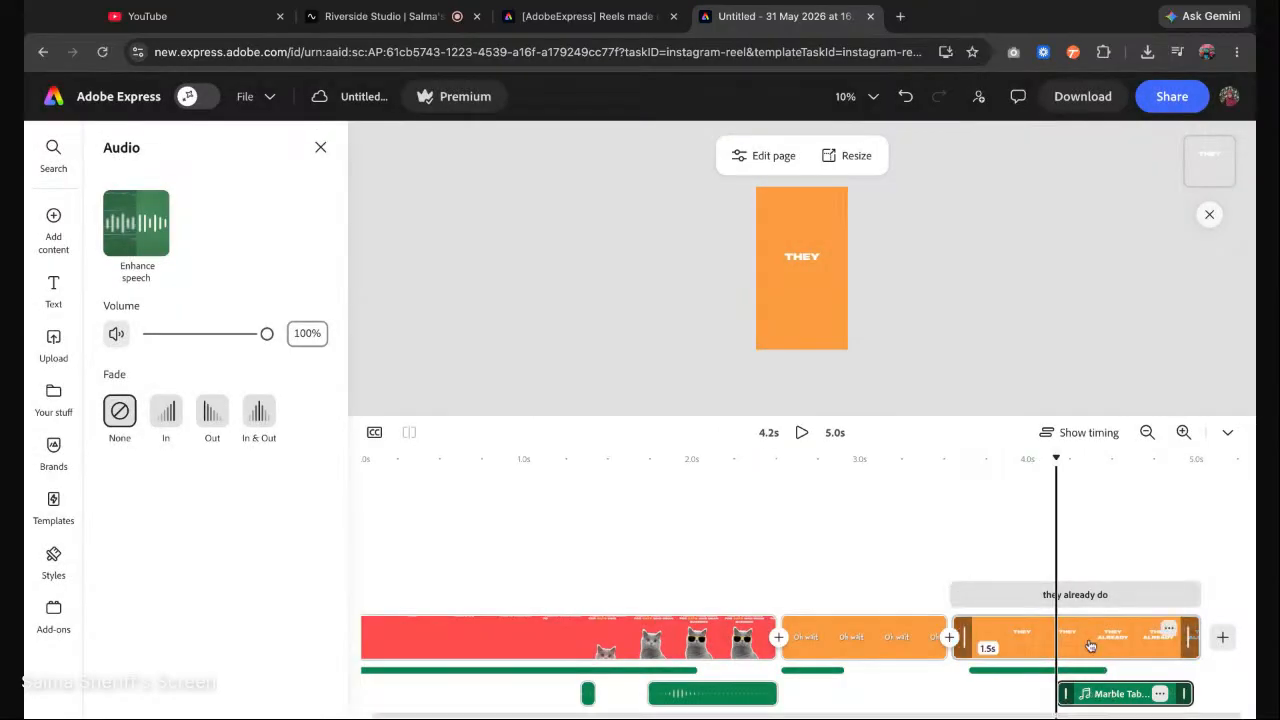
{"action": "mouse_move", "coordinate": [1057, 459]}
{"action": "left_mouse_down"}
{"action": "mouse_move", "coordinate": [987, 459]}
{"action": "mouse_move", "coordinate": [1081, 459]}
{"action": "left_mouse_up"}
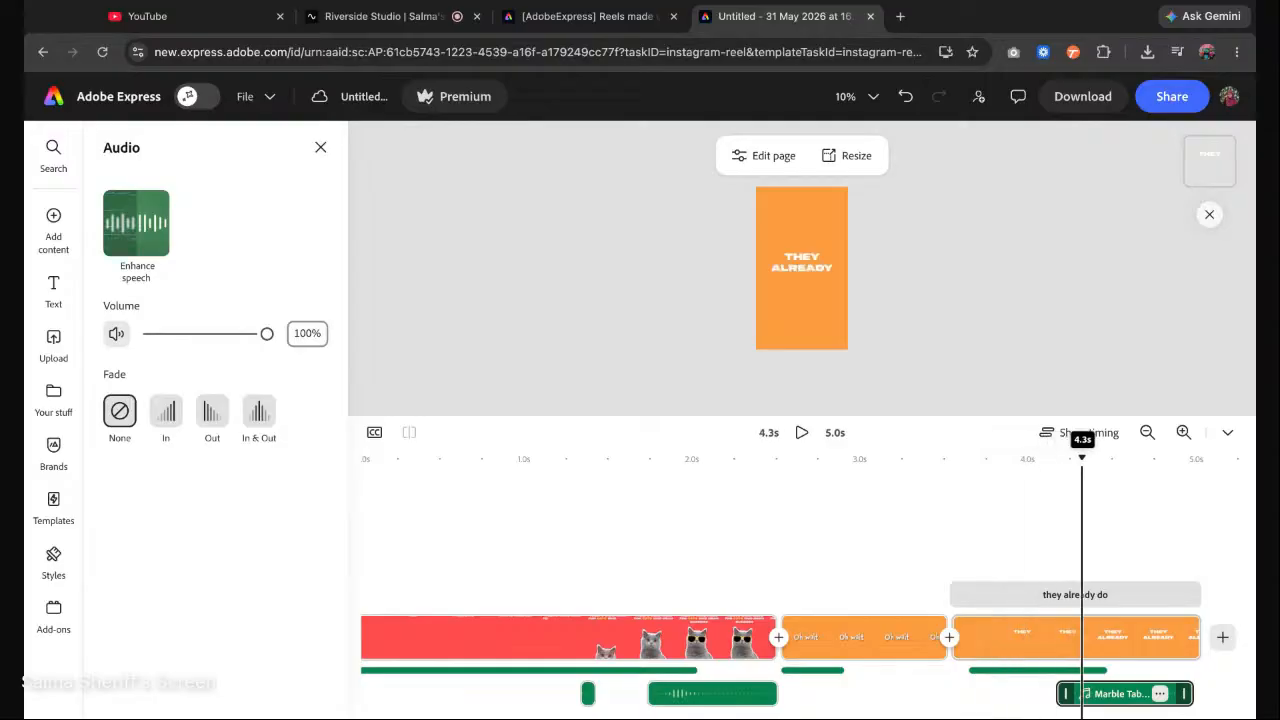
{"action": "left_click_drag", "start_coordinate": [1116, 693], "coordinate": [1103, 693]}
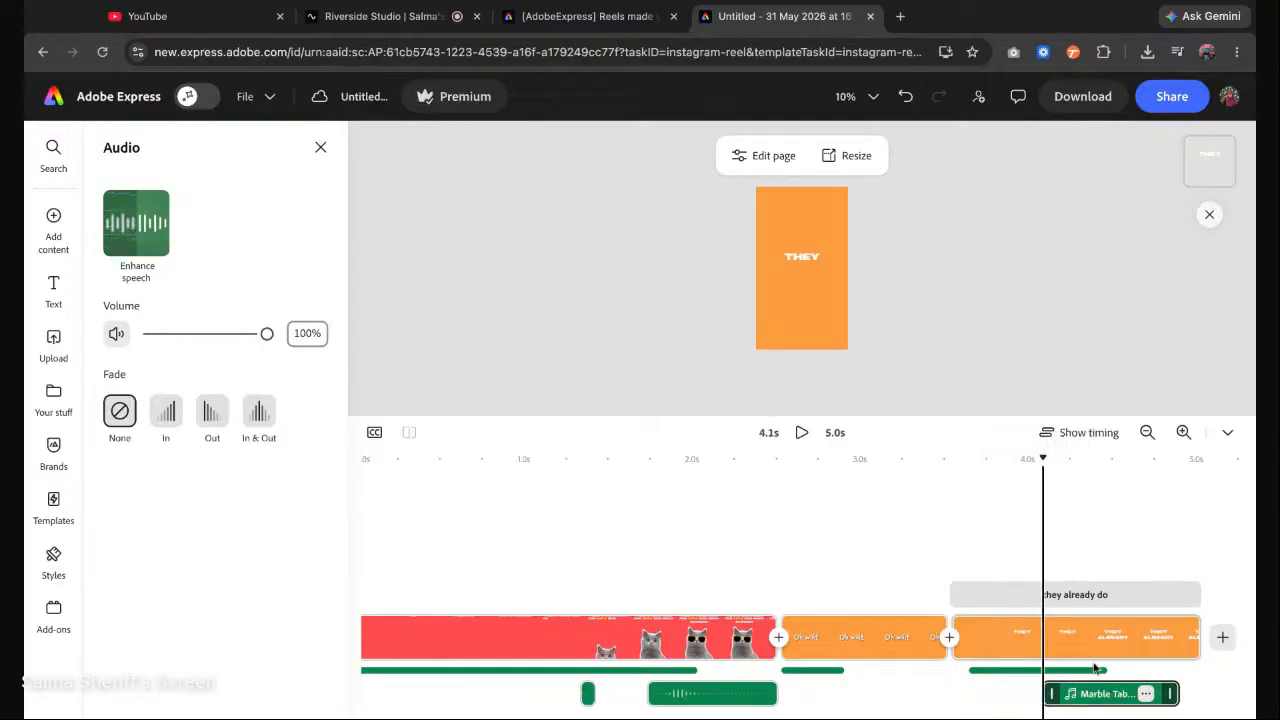
Add a third Marble Table Hit sound effect at 4.7 s in the "they already do" scene.
{"action": "left_click_drag", "start_coordinate": [1043, 459], "coordinate": [1152, 458]}
{"action": "left_click", "coordinate": [53, 225]}
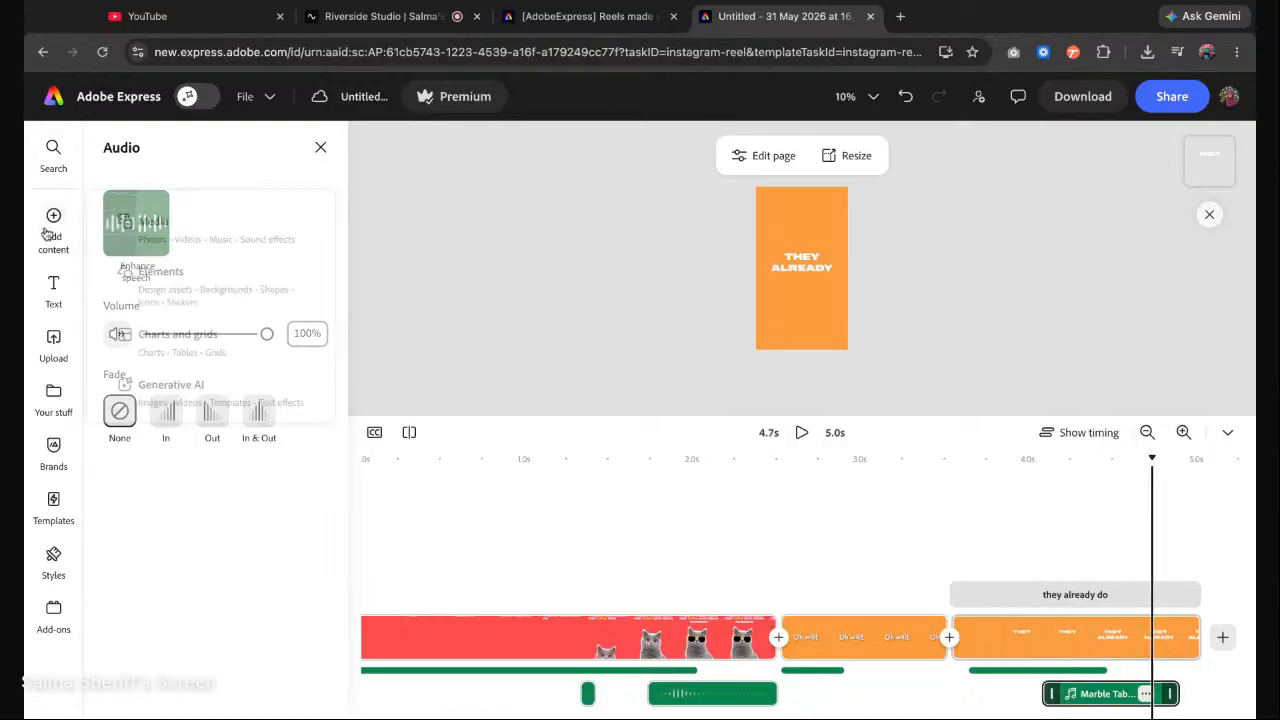
{"action": "left_click", "coordinate": [175, 243]}
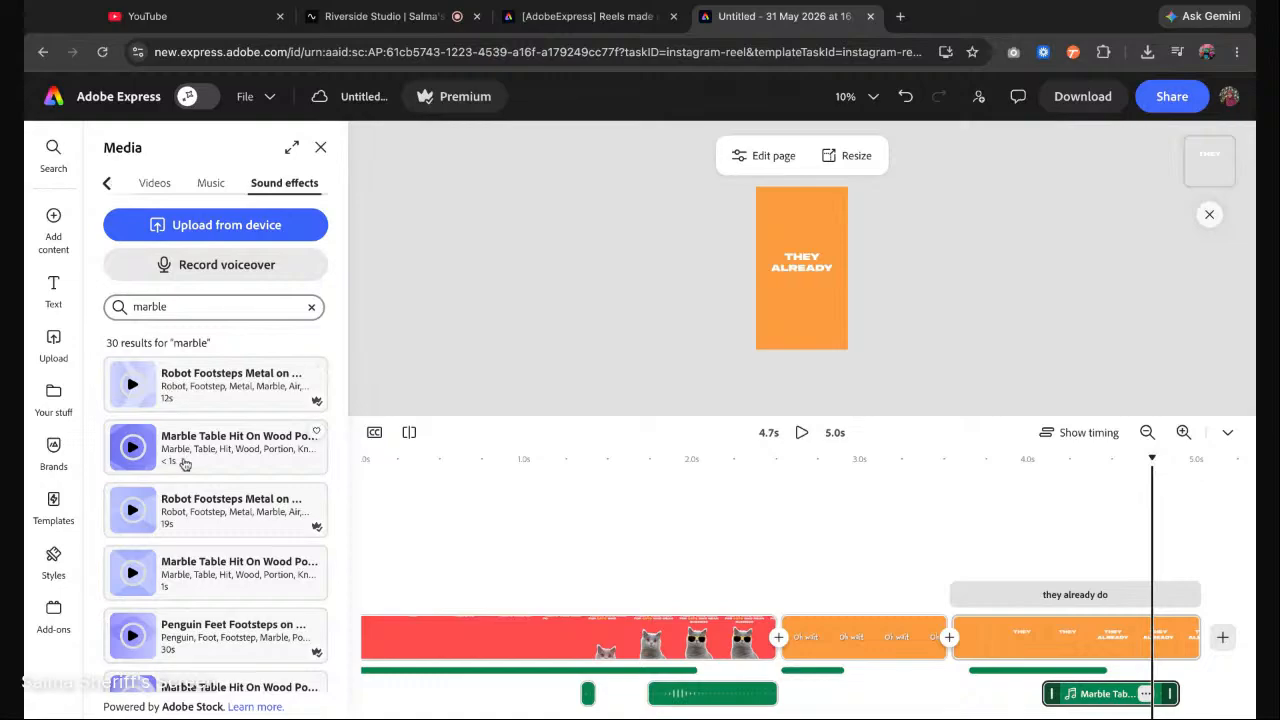
{"action": "left_click", "coordinate": [135, 449]}
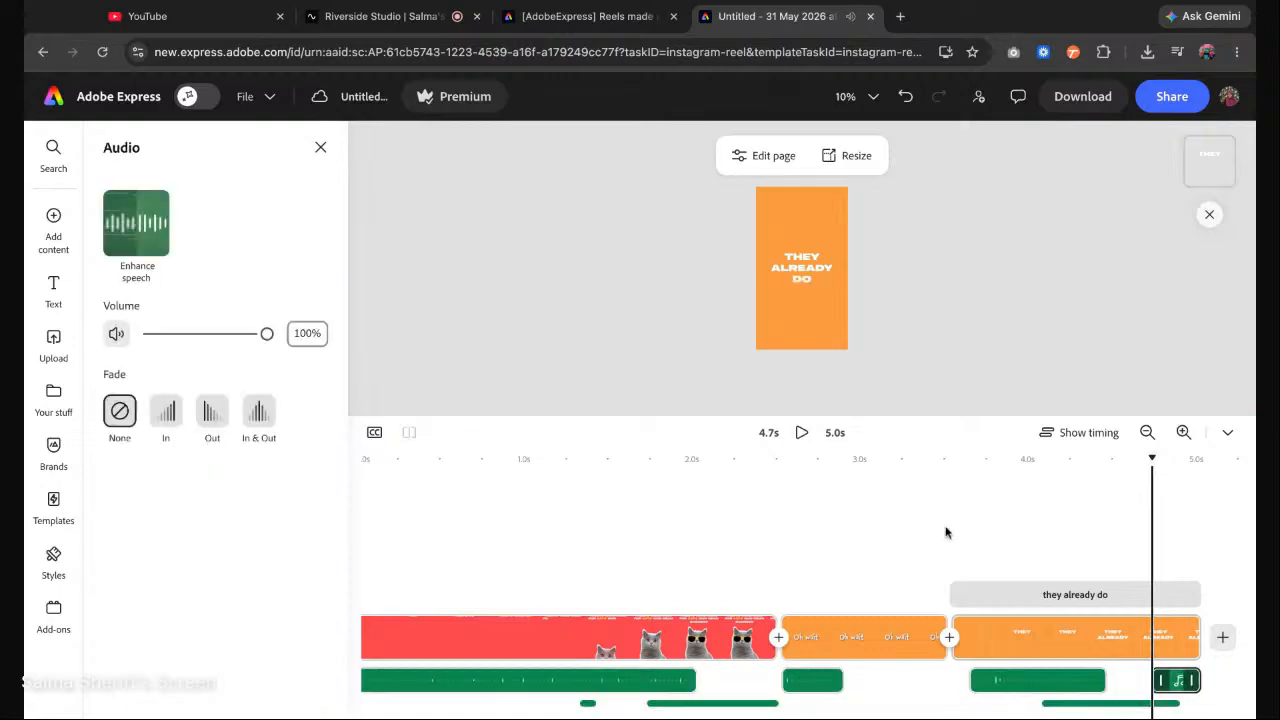
Play the reel from about 2 s to the end and check the sample reel for the next scene.
{"action": "left_click_drag", "start_coordinate": [1152, 458], "coordinate": [686, 458]}
{"action": "left_click", "coordinate": [802, 432]}
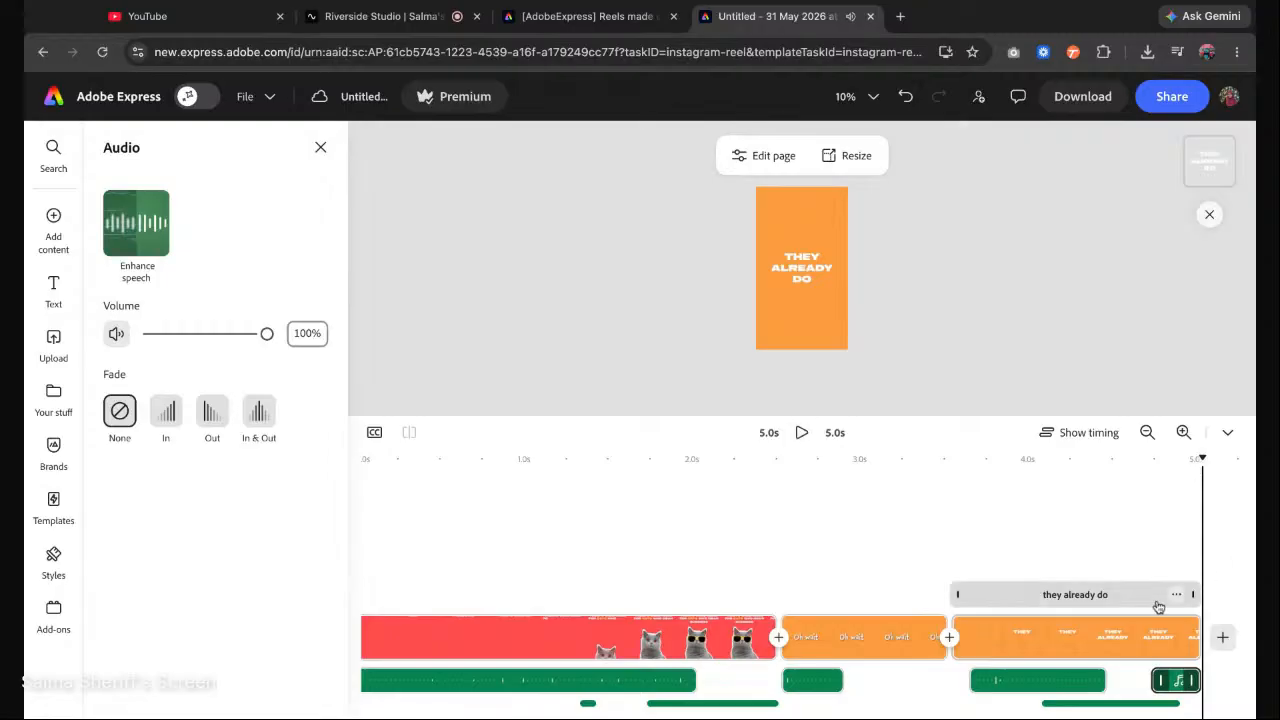
{"action": "left_click", "coordinate": [560, 12]}
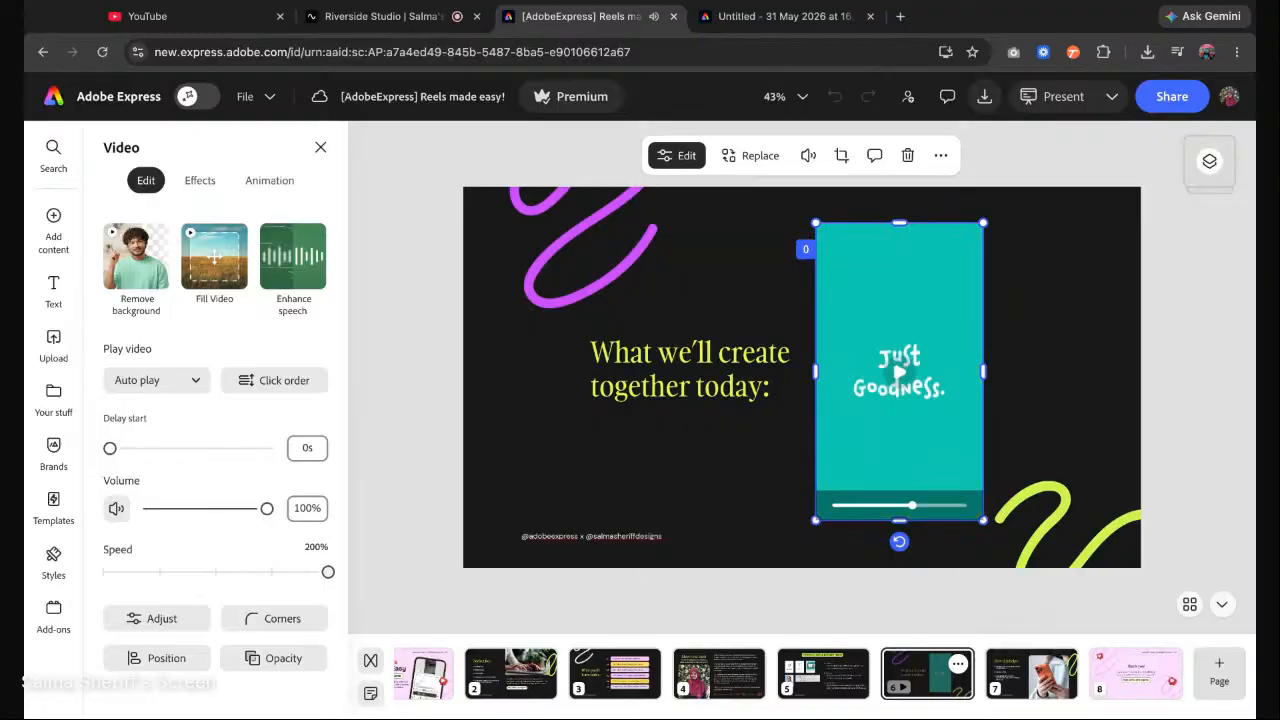
{"action": "left_click", "coordinate": [716, 27]}
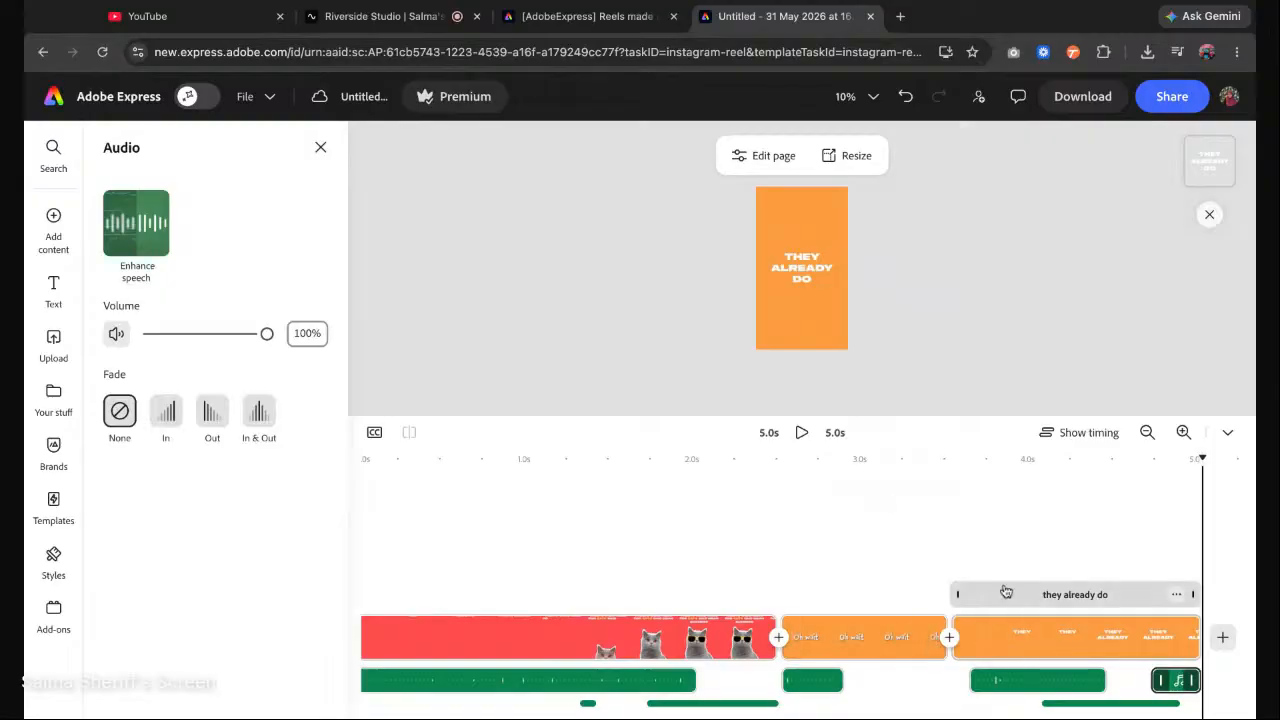
Duplicate the "Oh wait" scene and move the copy to the end of the reel, after "they already do".
{"action": "left_click", "coordinate": [859, 646]}
{"action": "left_click", "coordinate": [859, 646]}
{"action": "right_click", "coordinate": [859, 646]}
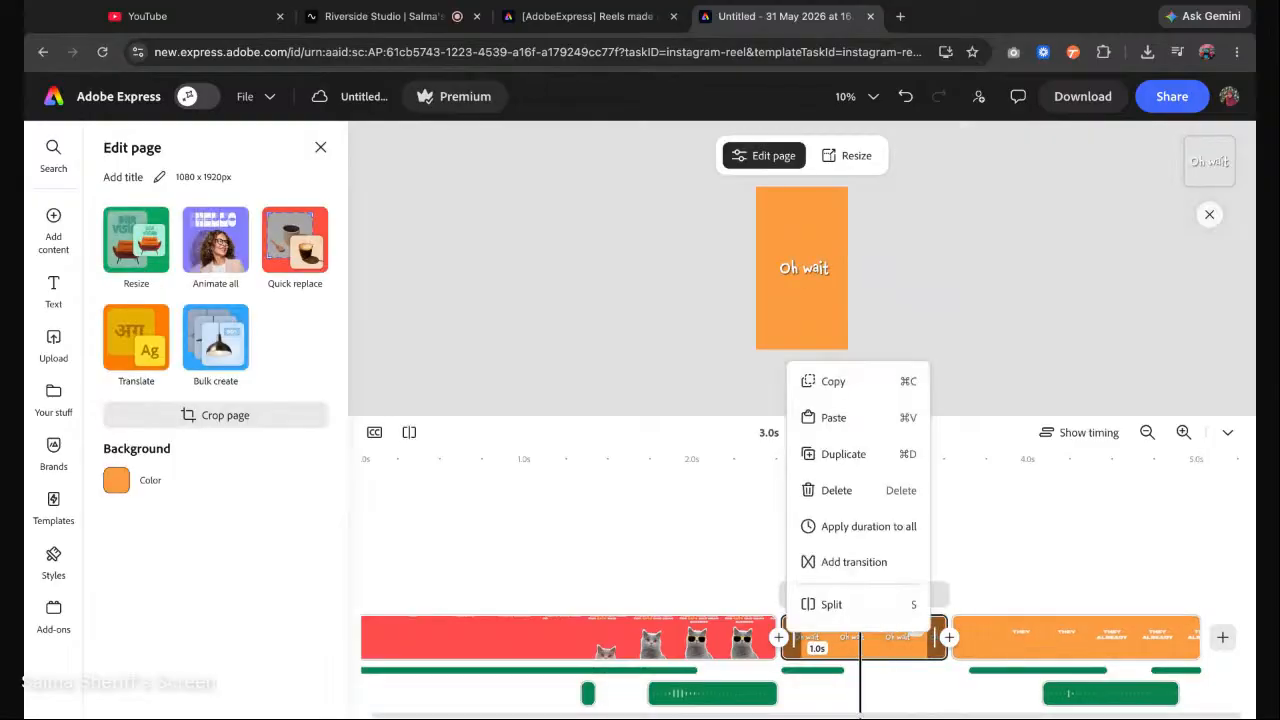
{"action": "left_click", "coordinate": [868, 455]}
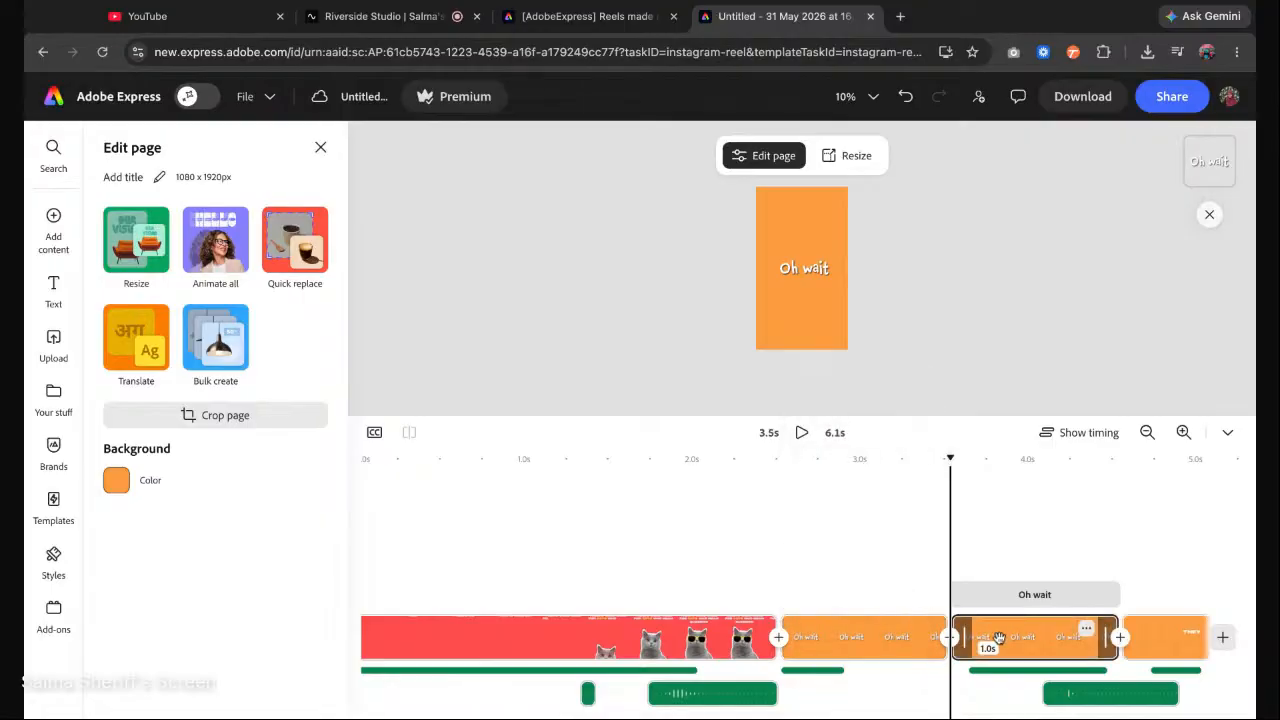
{"action": "left_click_drag", "start_coordinate": [998, 638], "coordinate": [1163, 632]}
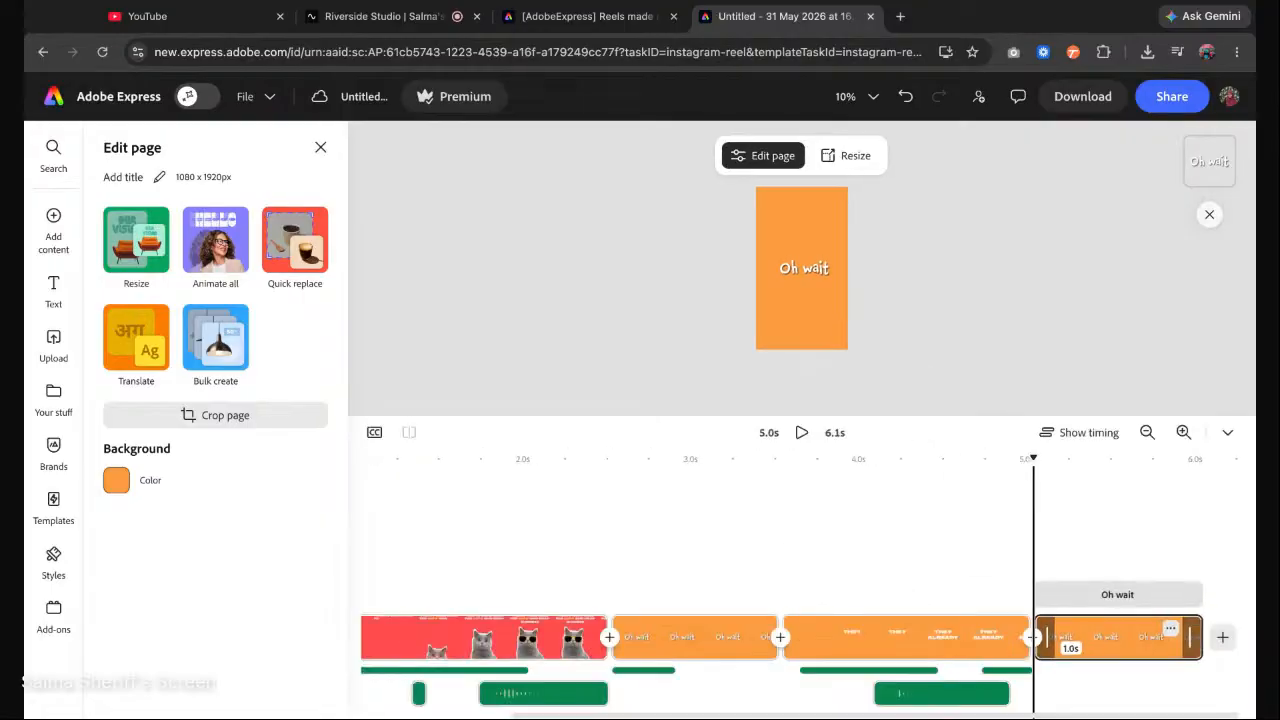
{"action": "right_click", "coordinate": [1097, 635]}
{"action": "left_click", "coordinate": [1010, 557]}
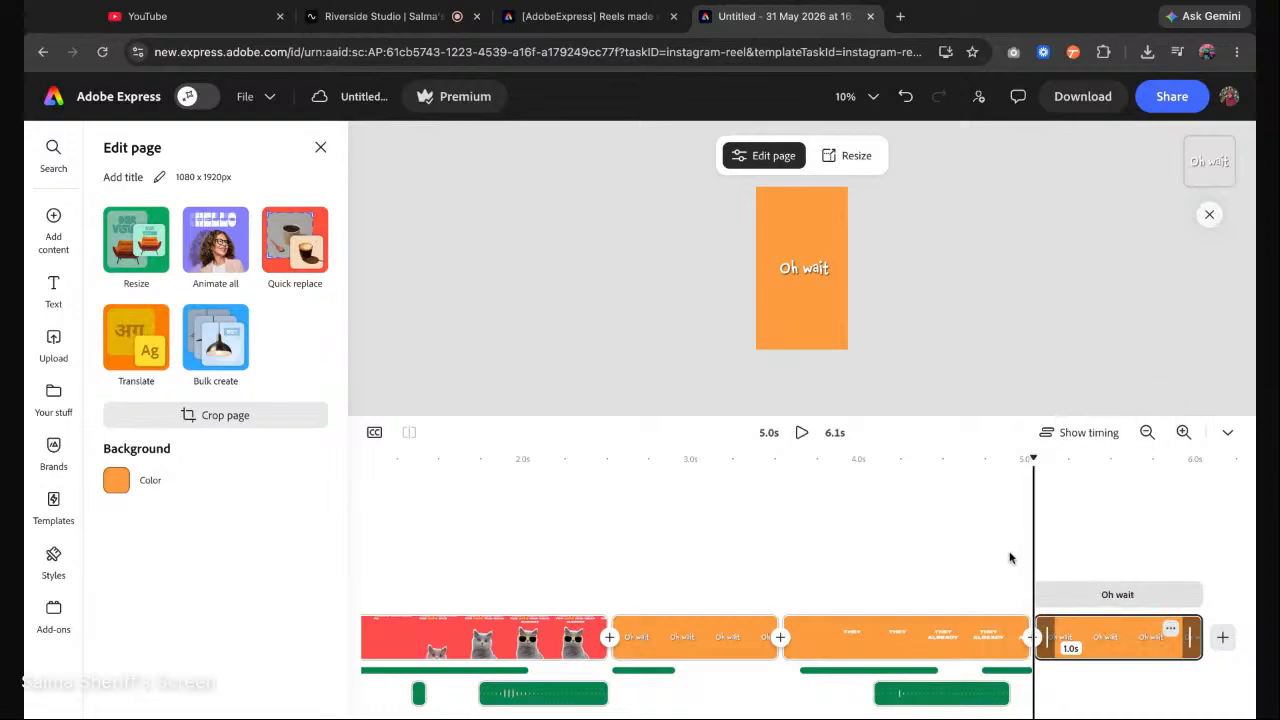
Change the text in the last scene to "No junk." and set its shadow effect to None.
{"action": "double_click", "coordinate": [799, 268]}
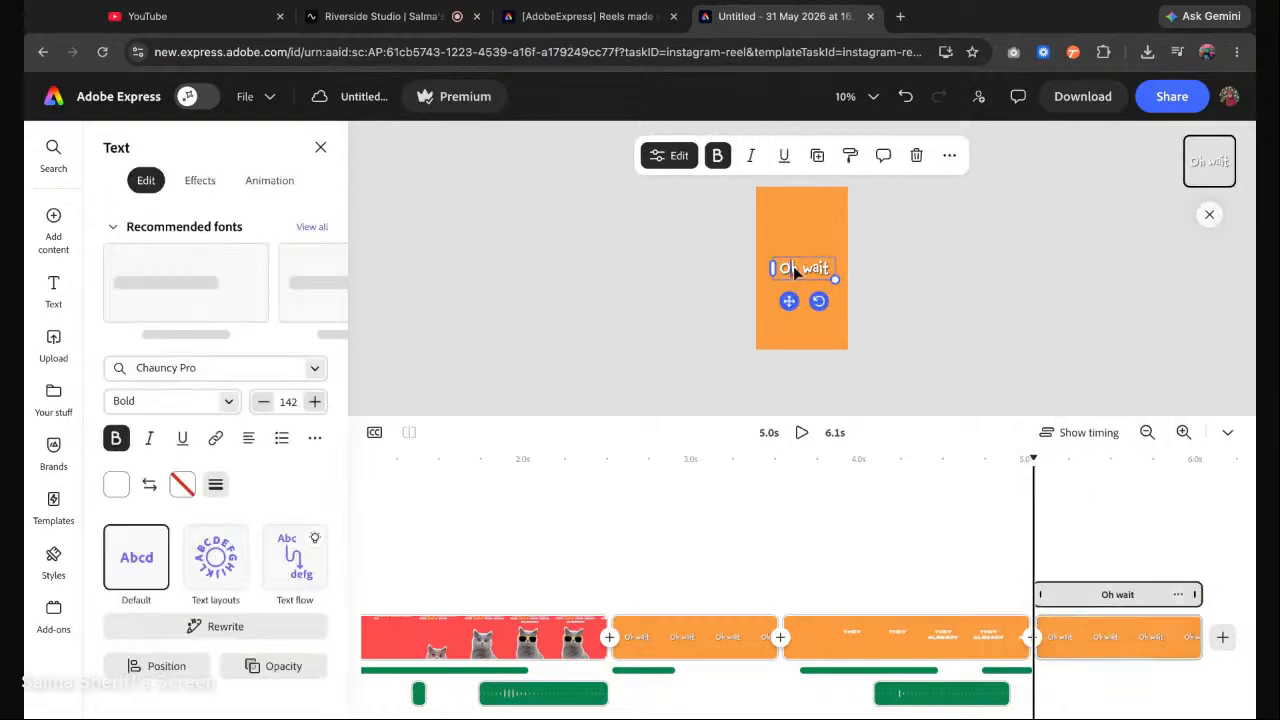
{"action": "key", "text": "super+a"}
{"action": "type", "text": "No"}
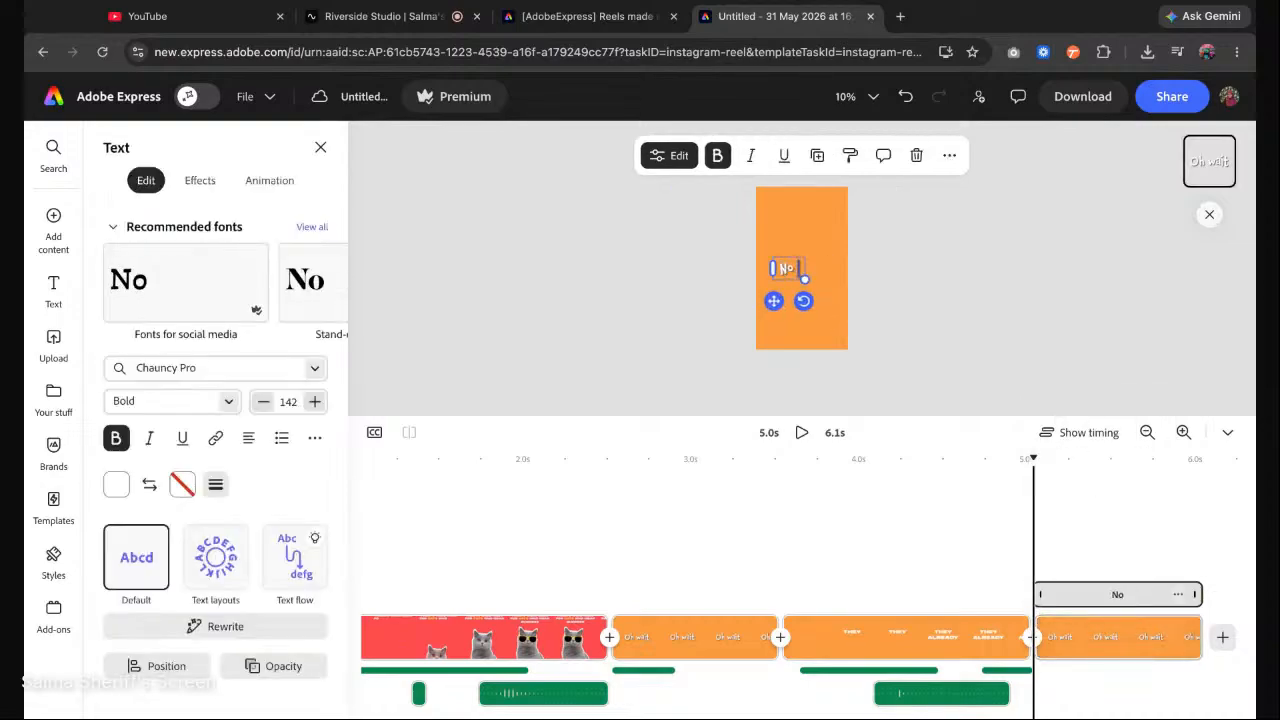
{"action": "type", "text": " junk."}
{"action": "key", "text": "Escape"}
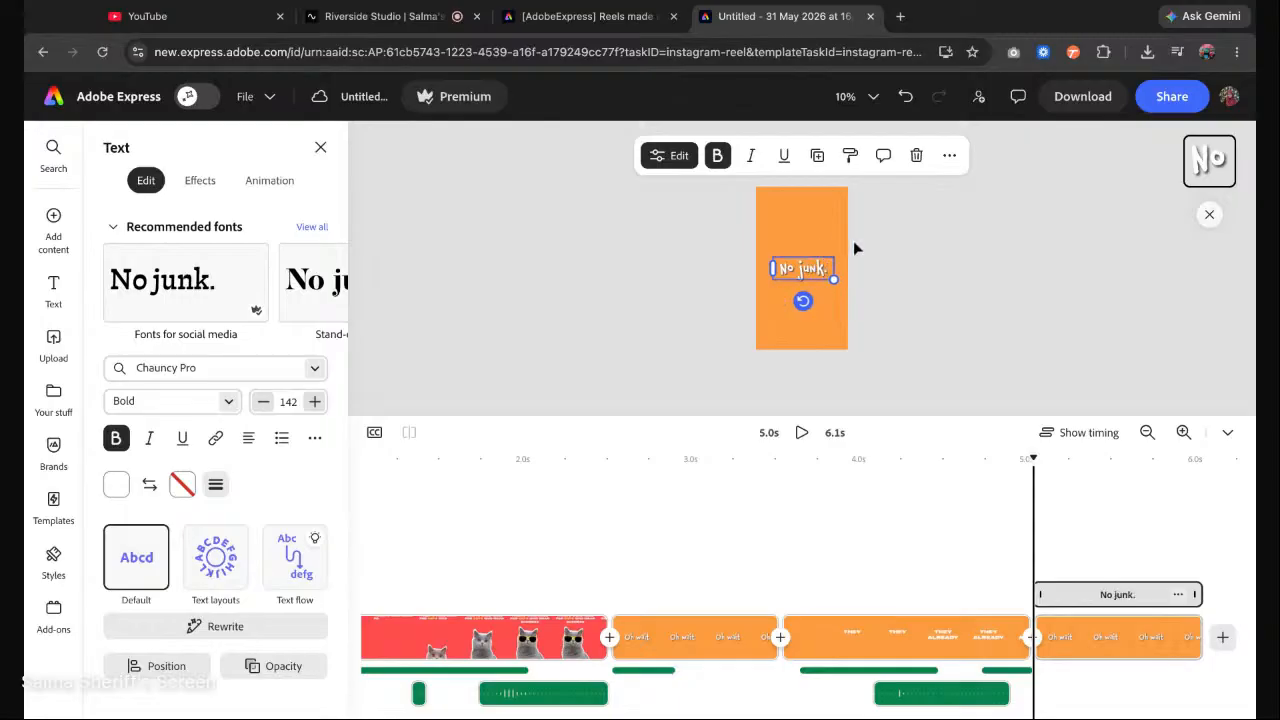
{"action": "left_click", "coordinate": [200, 180]}
{"action": "left_click", "coordinate": [146, 473]}
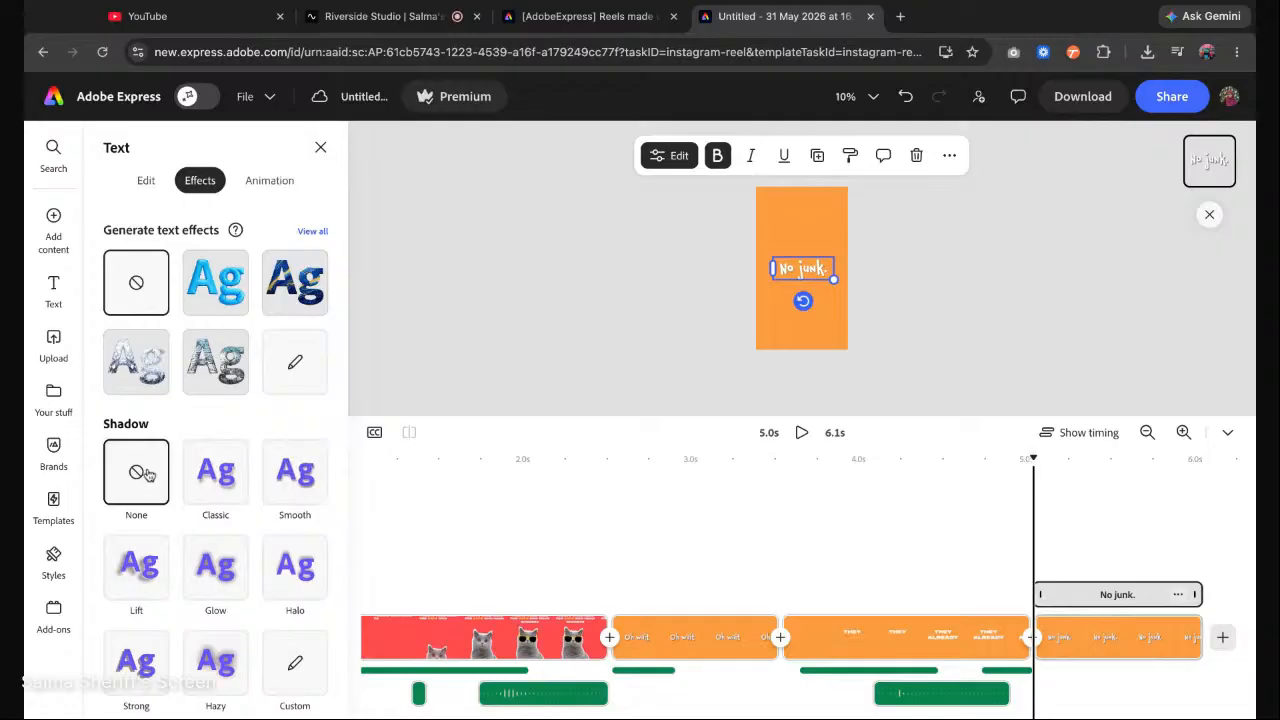
{"action": "left_click", "coordinate": [900, 372]}
Copy the sound effect from under the "Oh wait" scene to the start of the "No junk." scene.
{"action": "right_click", "coordinate": [1108, 648]}
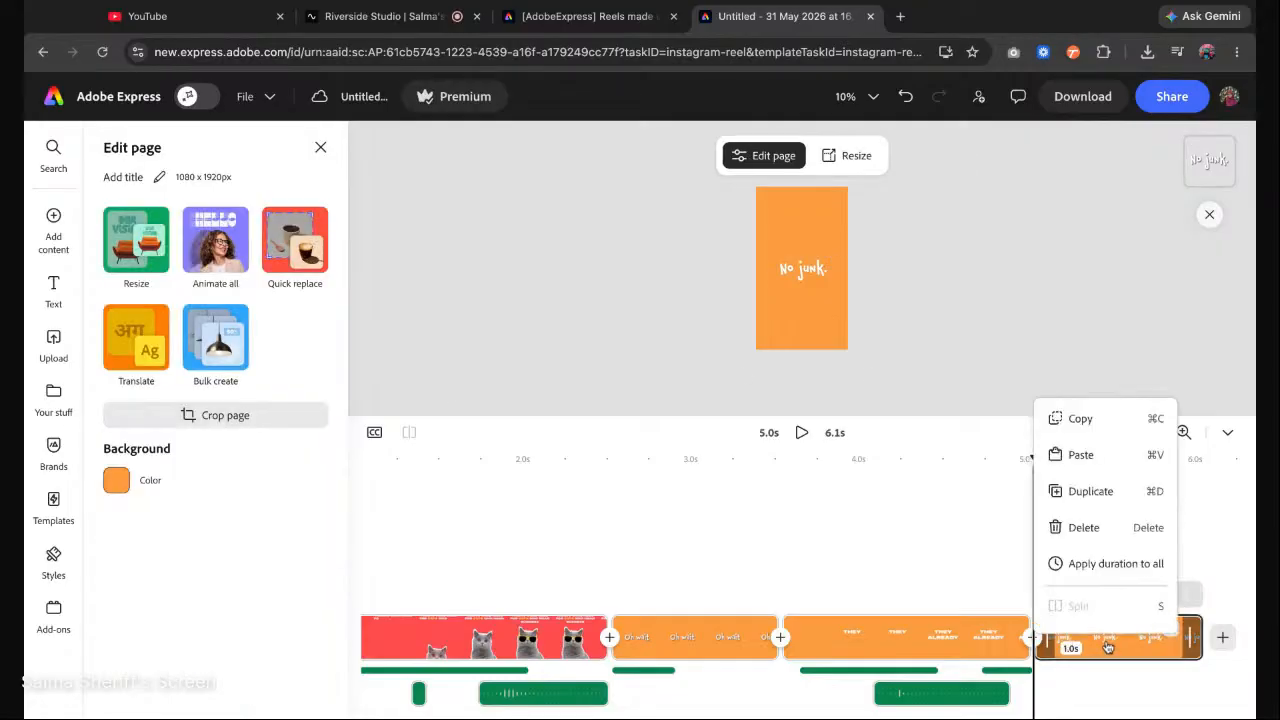
{"action": "left_click", "coordinate": [750, 700]}
{"action": "left_click", "coordinate": [646, 671]}
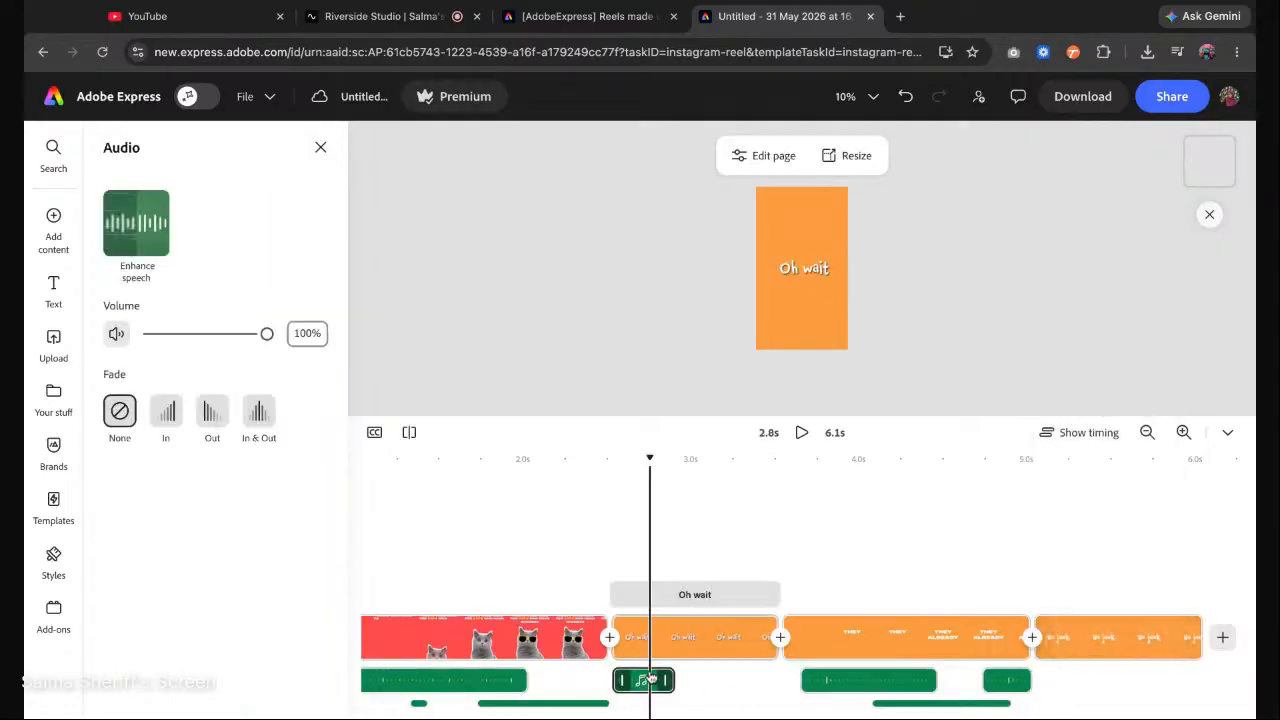
{"action": "left_click", "coordinate": [1074, 689]}
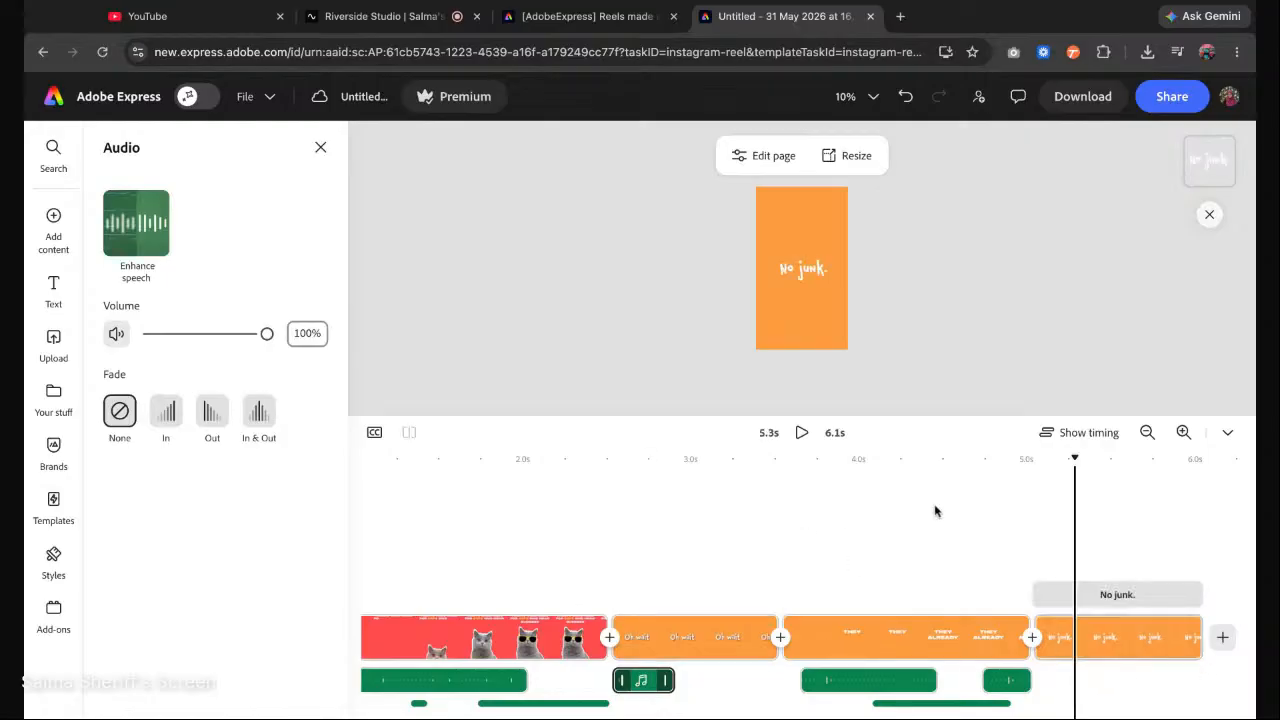
{"action": "left_click_drag", "start_coordinate": [1076, 458], "coordinate": [1038, 458]}
{"action": "key", "text": "super+v"}
Duplicate the "No junk." scene at the end of the reel.
{"action": "left_click", "coordinate": [1086, 640]}
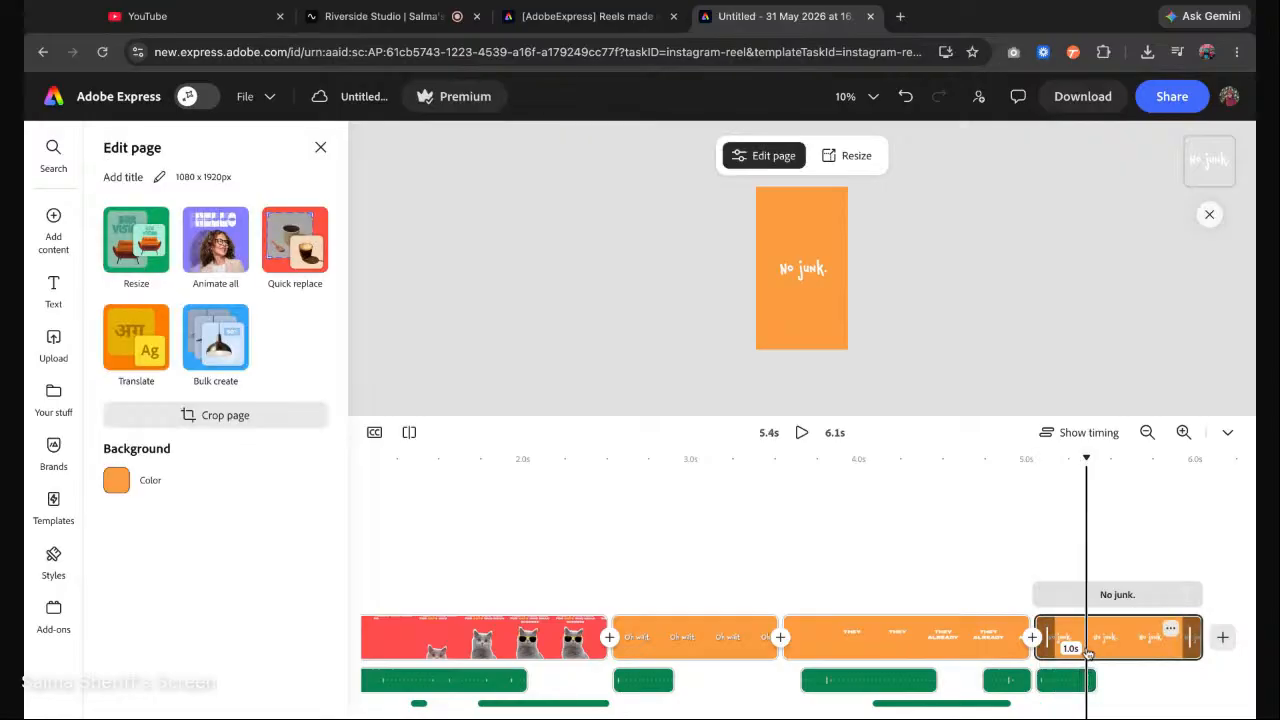
{"action": "right_click", "coordinate": [1115, 638]}
{"action": "left_click", "coordinate": [1100, 489]}
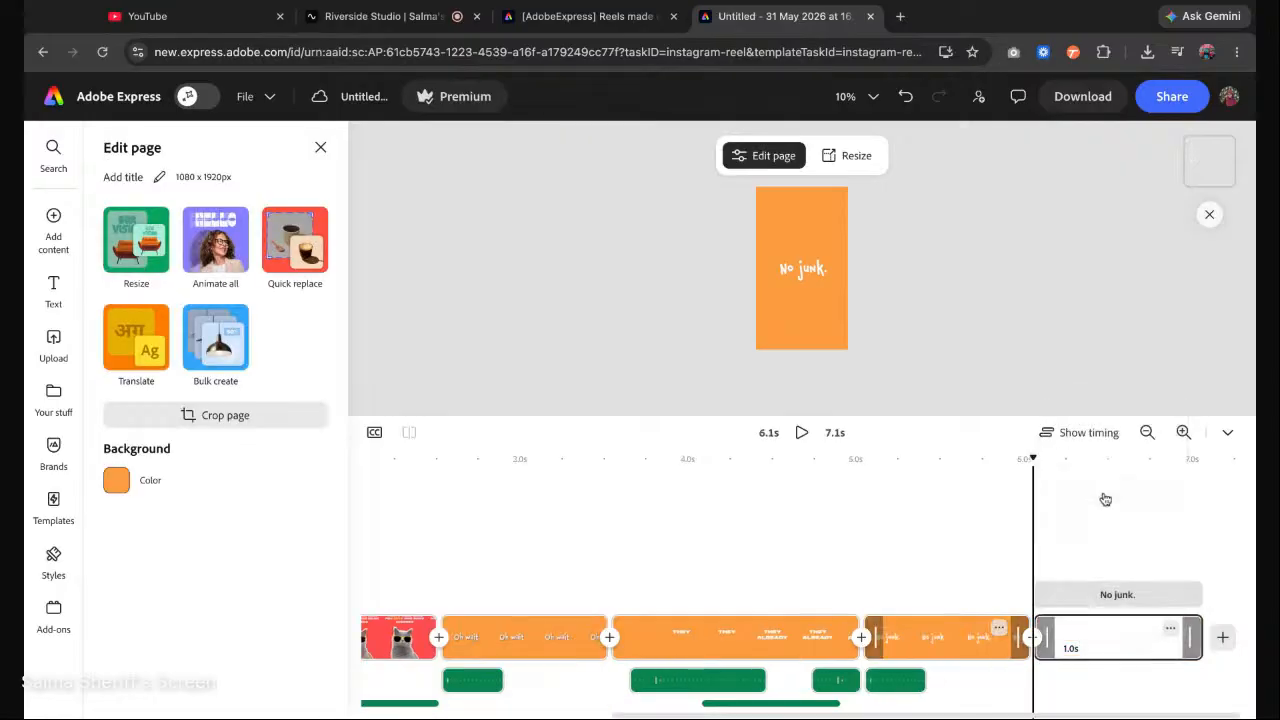
Check the sample reel's wording and change the duplicated scene's text to "Just Goodness." on two lines.
{"action": "left_click", "coordinate": [1115, 630]}
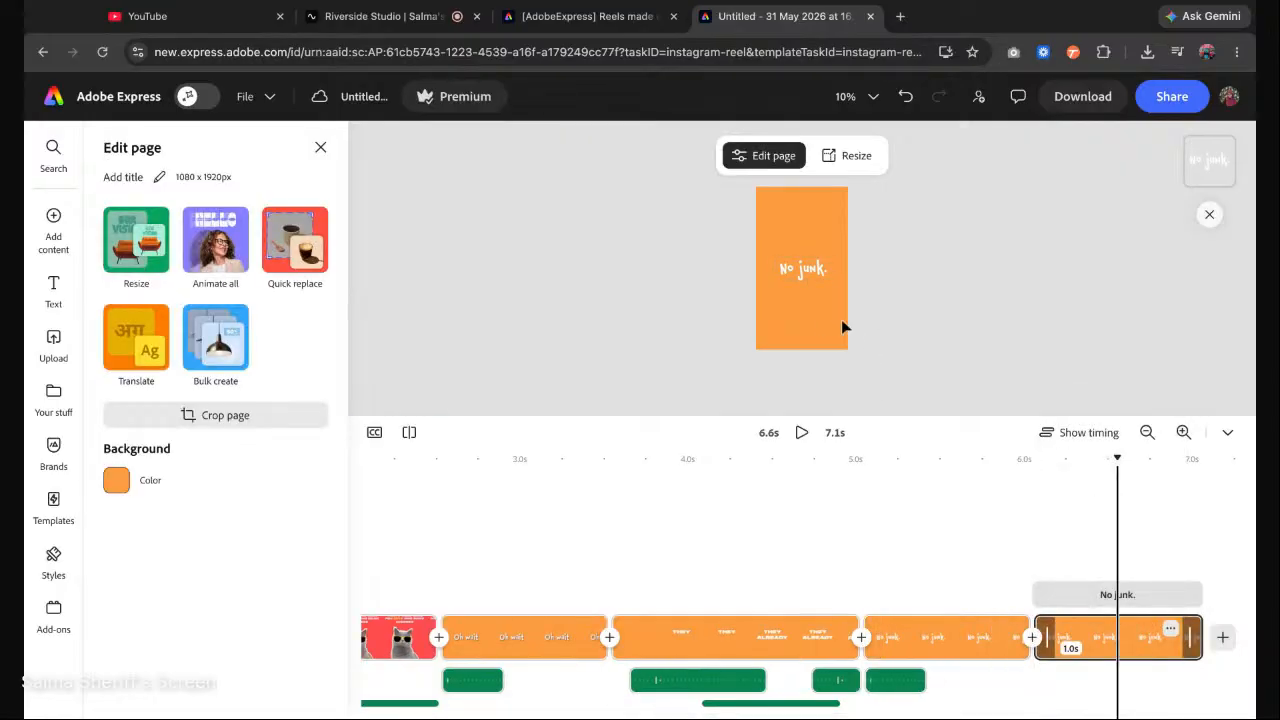
{"action": "left_click", "coordinate": [802, 268]}
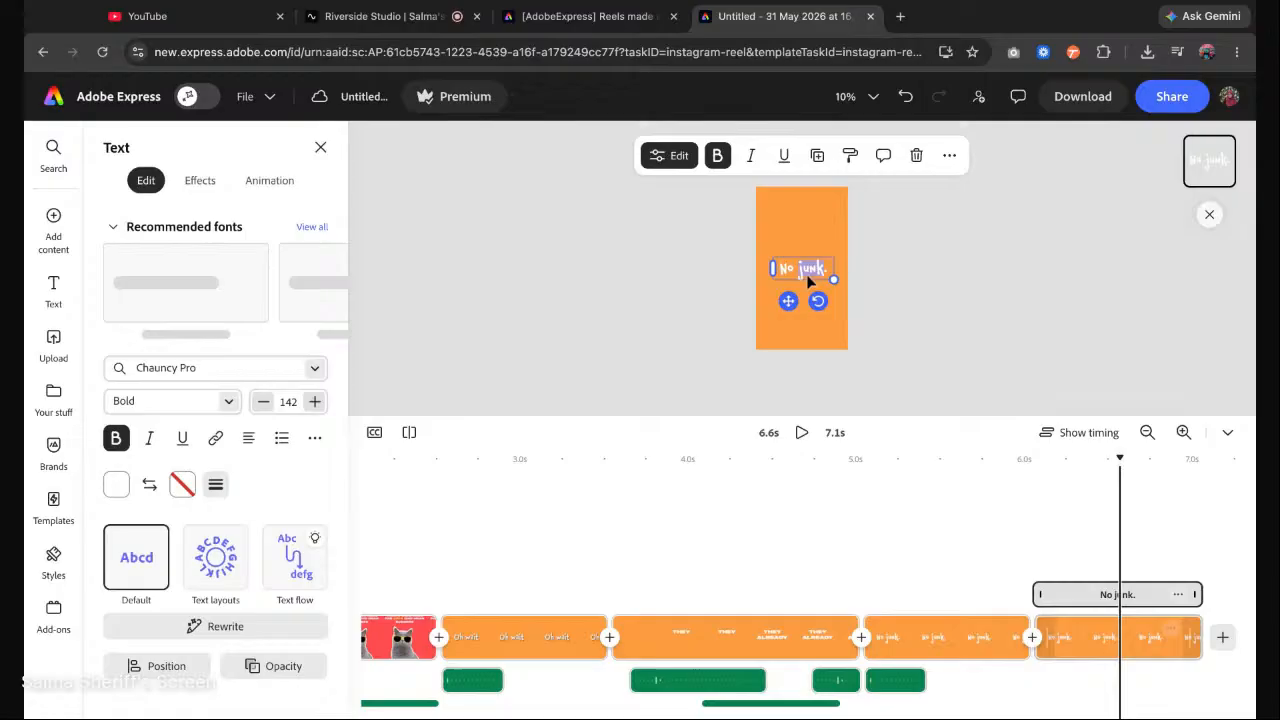
{"action": "left_click", "coordinate": [573, 28]}
{"action": "left_click", "coordinate": [757, 30]}
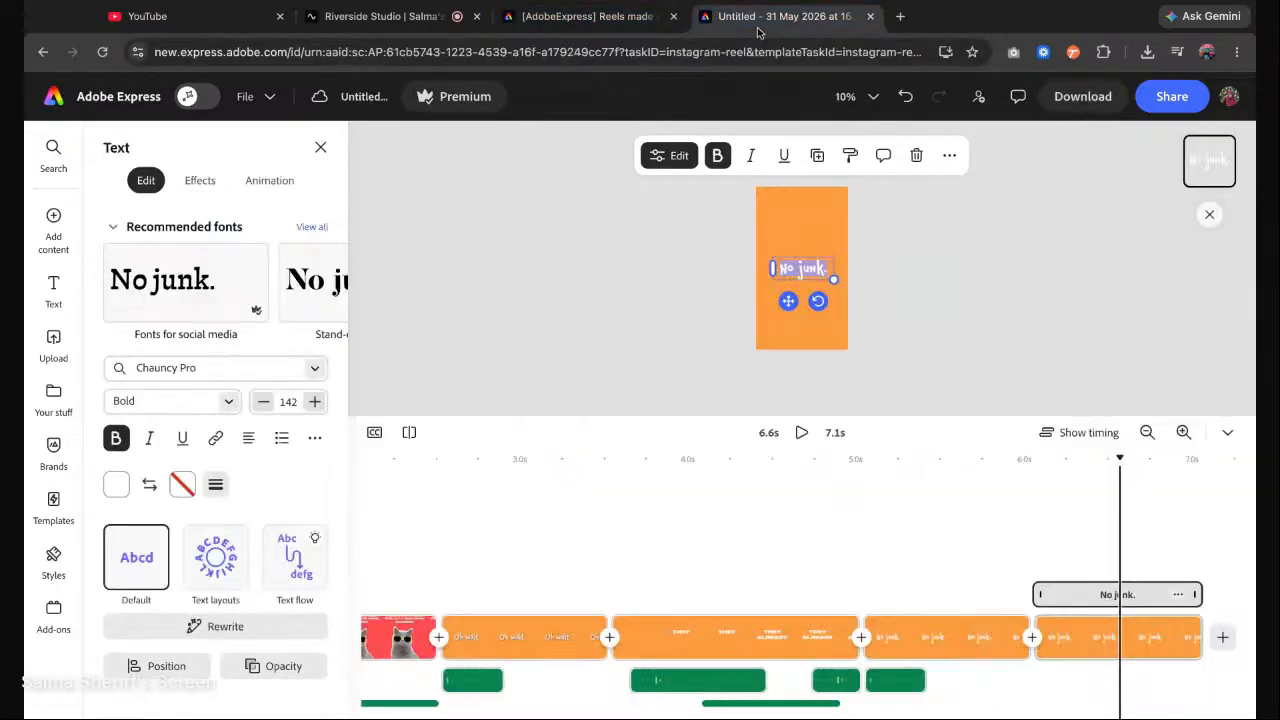
{"action": "type", "text": "Just"}
{"action": "key", "text": "Return"}
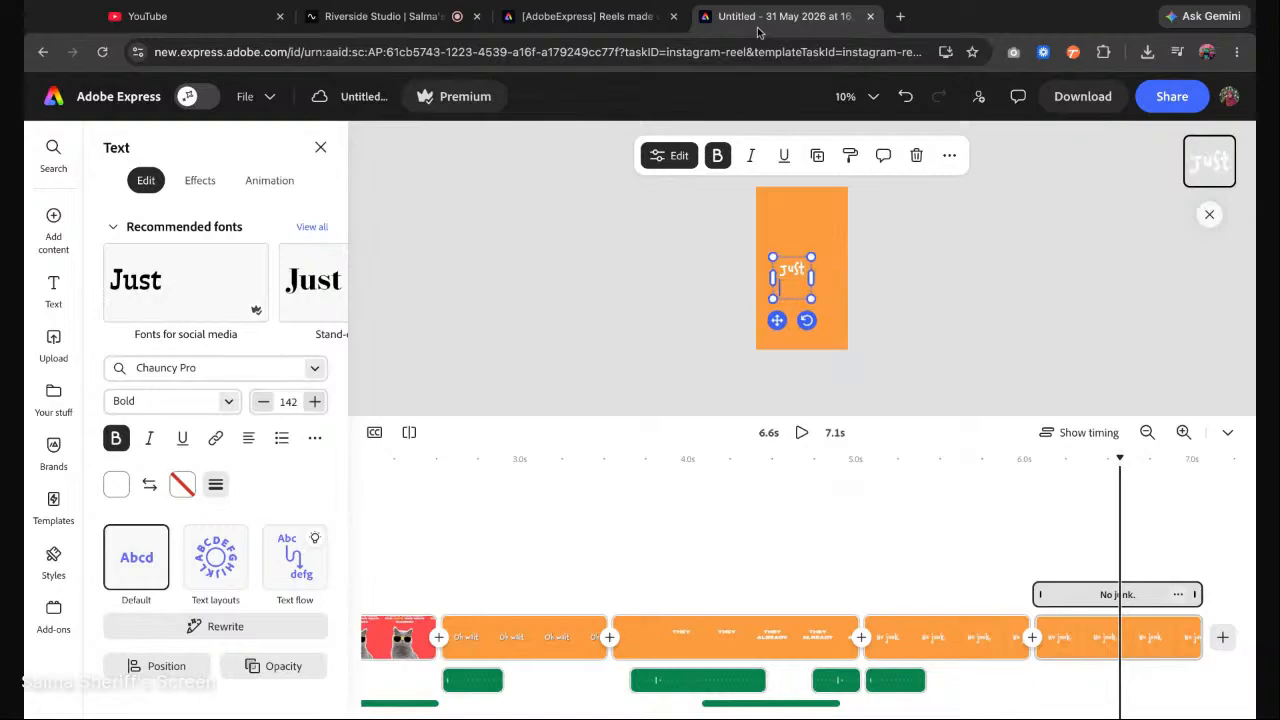
{"action": "type", "text": "Goodness."}
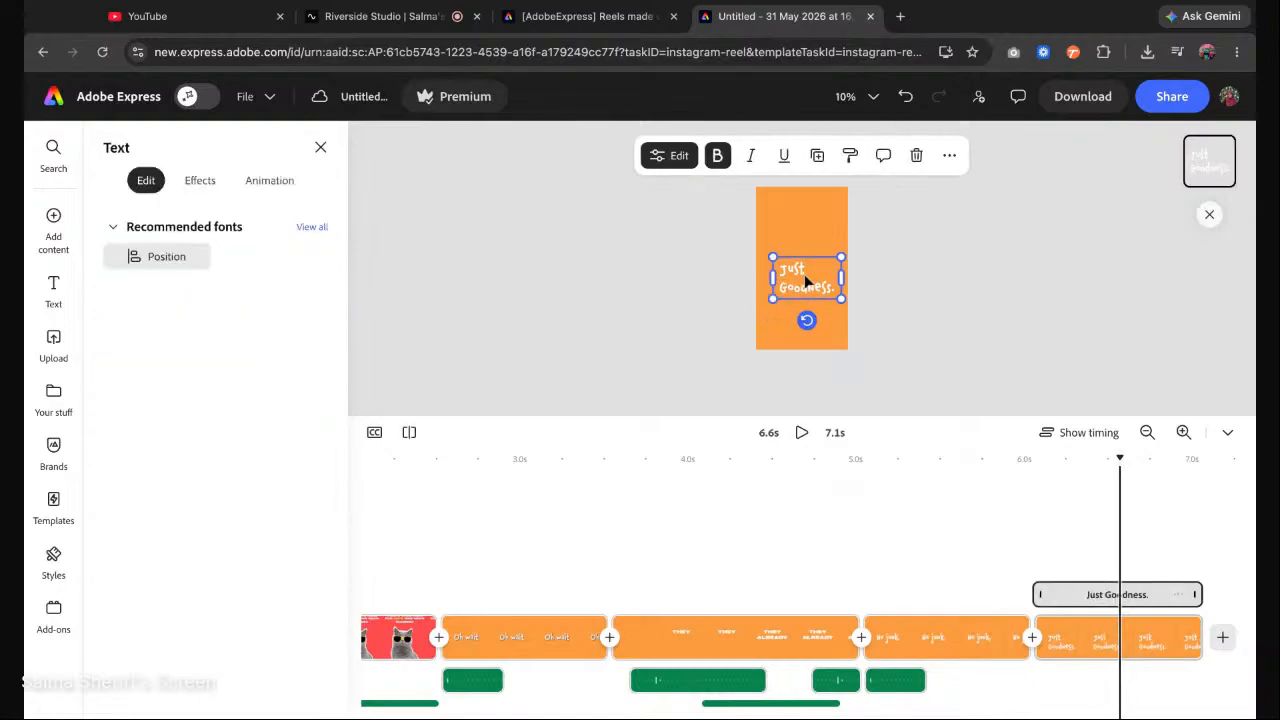
Centre-align the "Just Goodness." text and move it to the middle of the page.
{"action": "left_click", "coordinate": [255, 445]}
{"action": "left_click", "coordinate": [928, 330]}
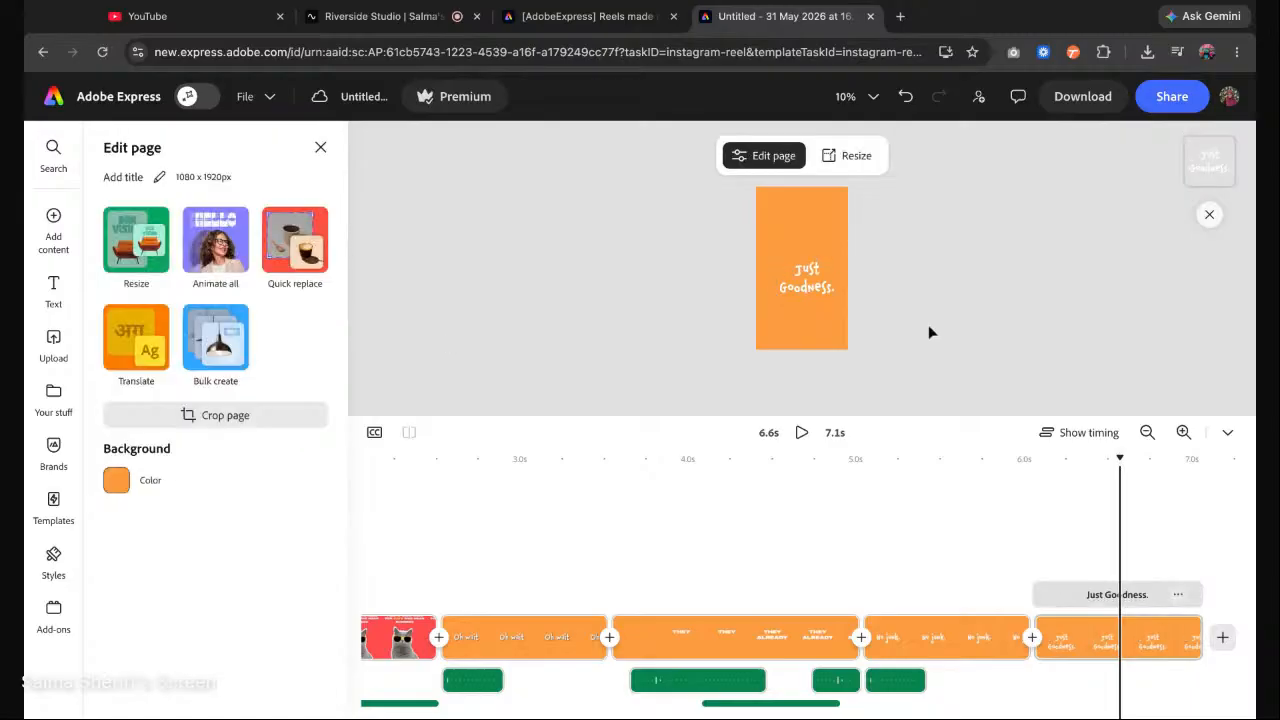
{"action": "left_click_drag", "start_coordinate": [825, 297], "coordinate": [821, 295]}
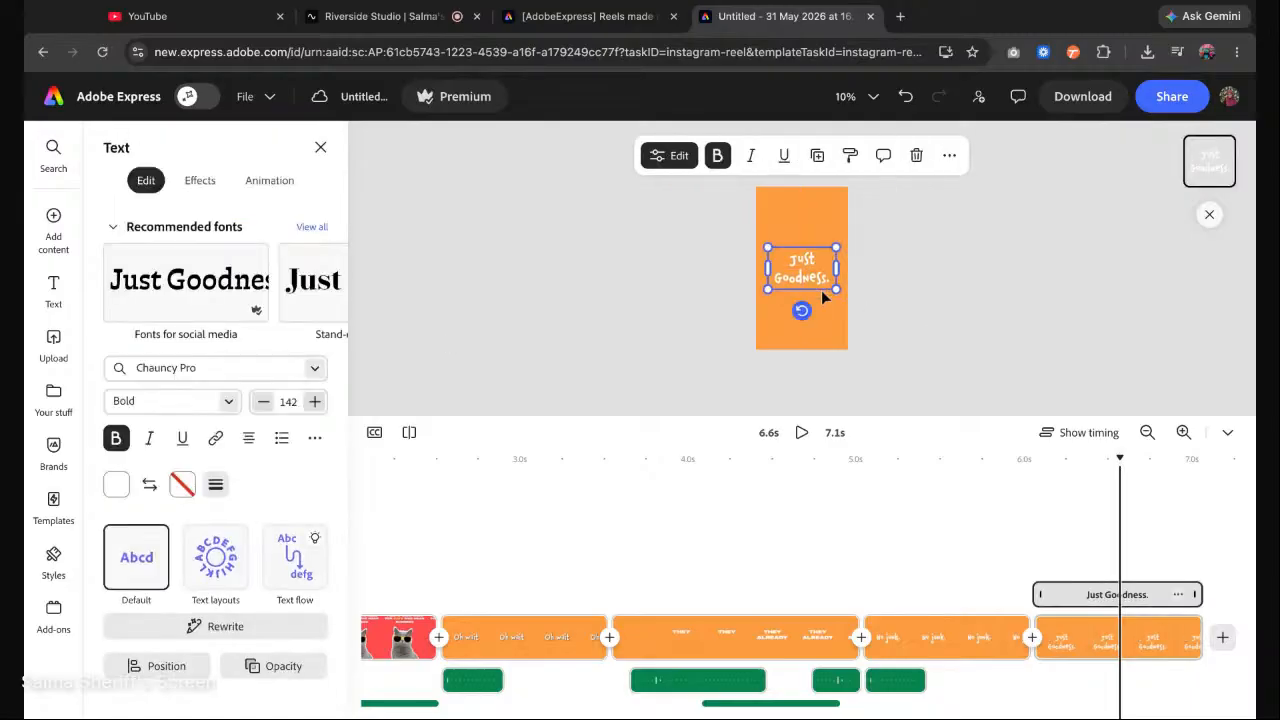
Copy the sound effect from under the "No junk." scene to the start of the "Just Goodness." scene at 6.1 s.
{"action": "left_click", "coordinate": [889, 688]}
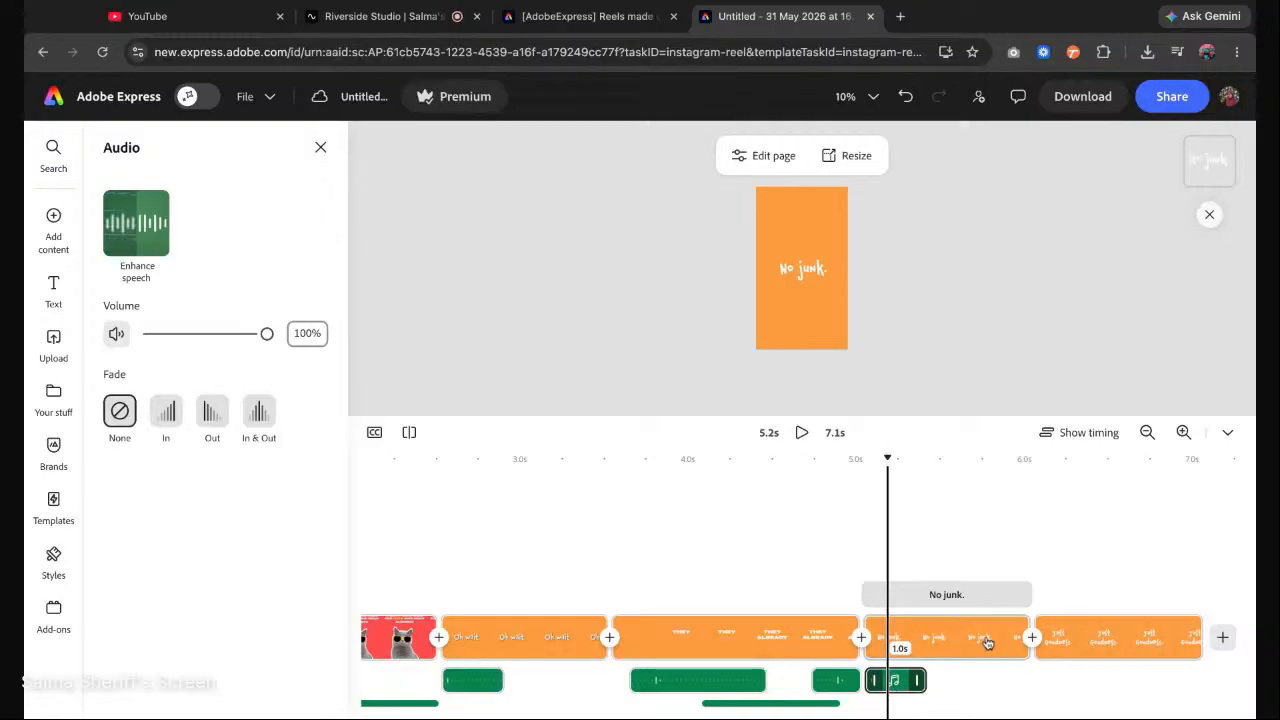
{"action": "left_click", "coordinate": [1063, 571]}
{"action": "left_click_drag", "start_coordinate": [1063, 461], "coordinate": [1036, 461]}
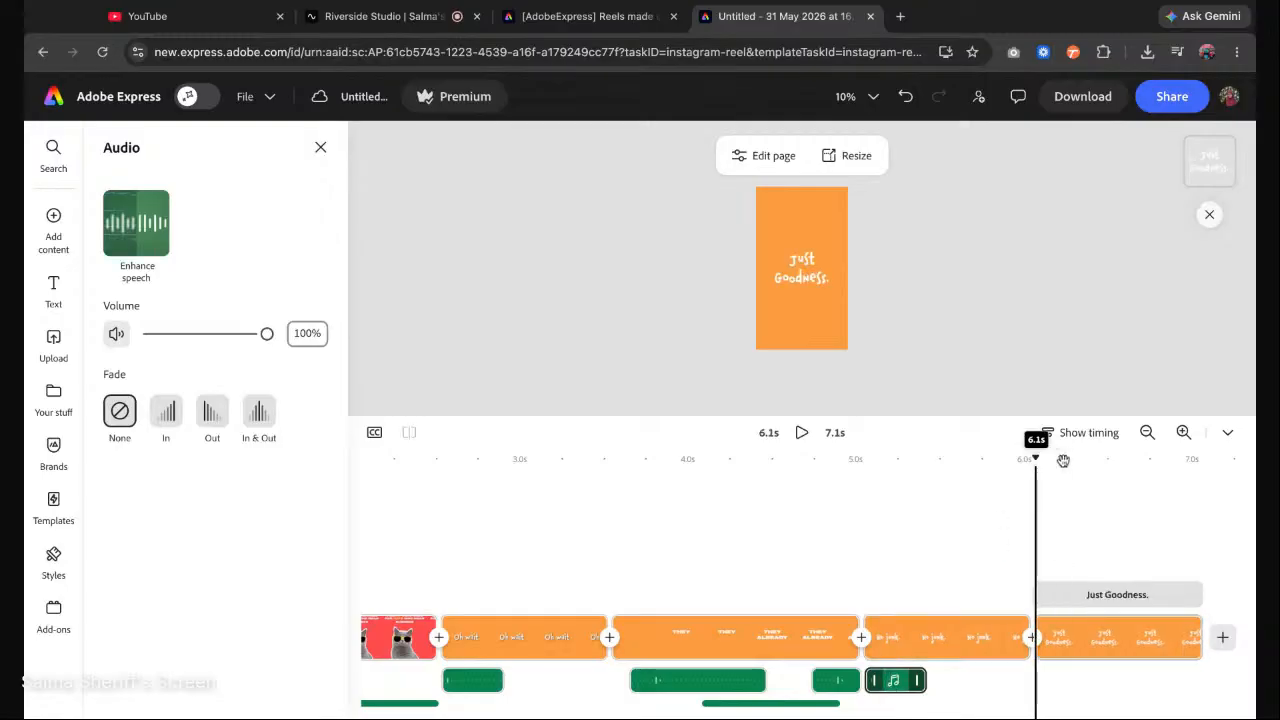
{"action": "key", "text": "super+v"}
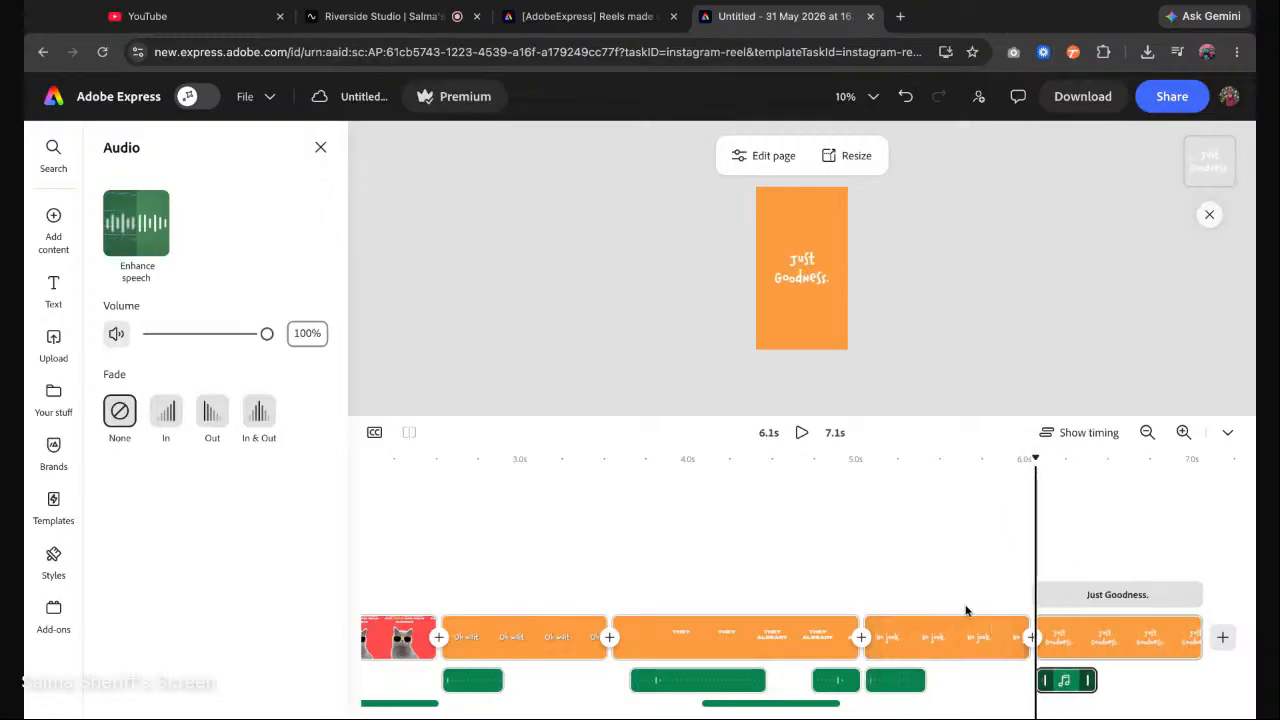
Open the custom background colour settings for the "No junk." scene.
{"action": "left_click", "coordinate": [931, 634]}
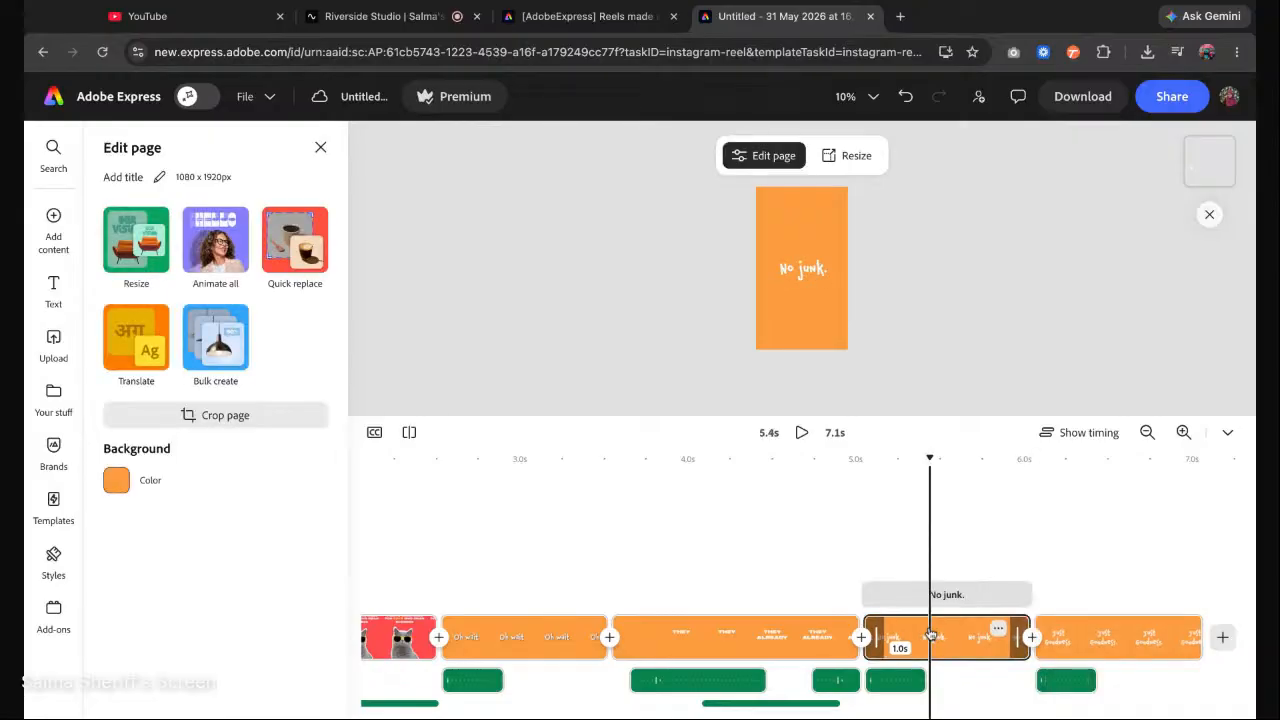
{"action": "left_click", "coordinate": [116, 480]}
{"action": "left_click", "coordinate": [285, 243]}
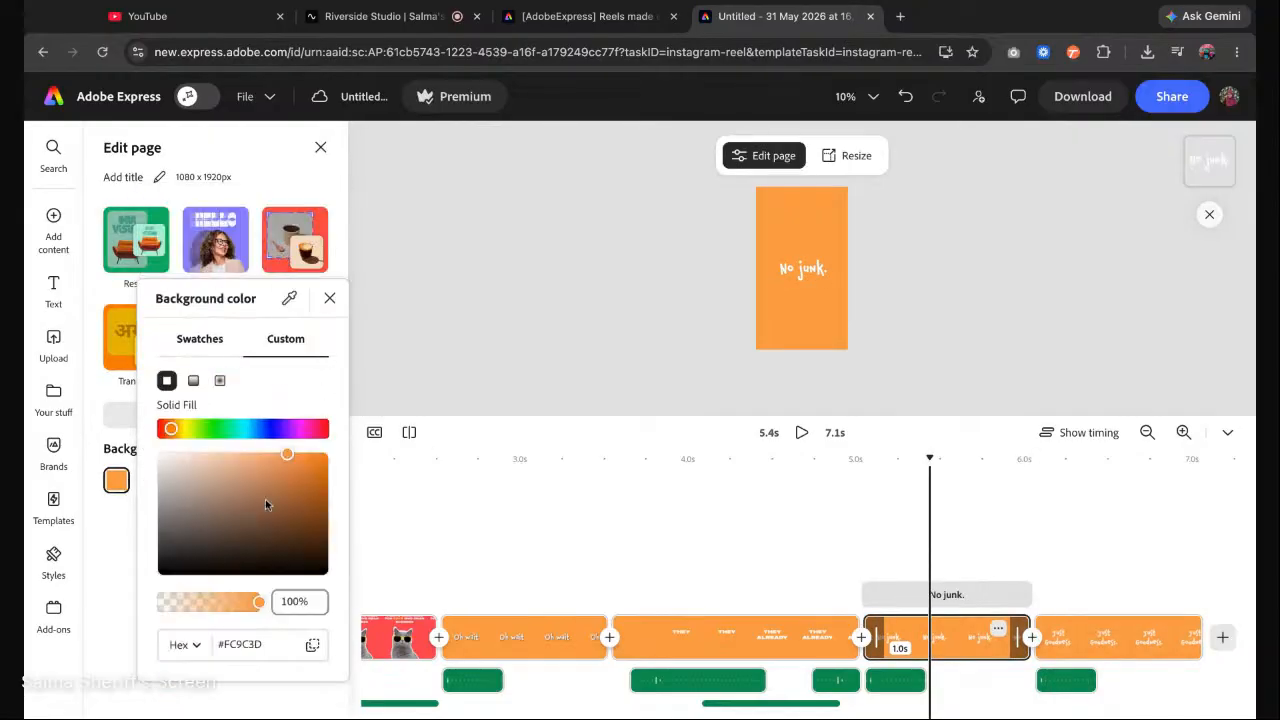
Set the background colour of the "No junk." scene to #00BFB2.
{"action": "left_click", "coordinate": [264, 650]}
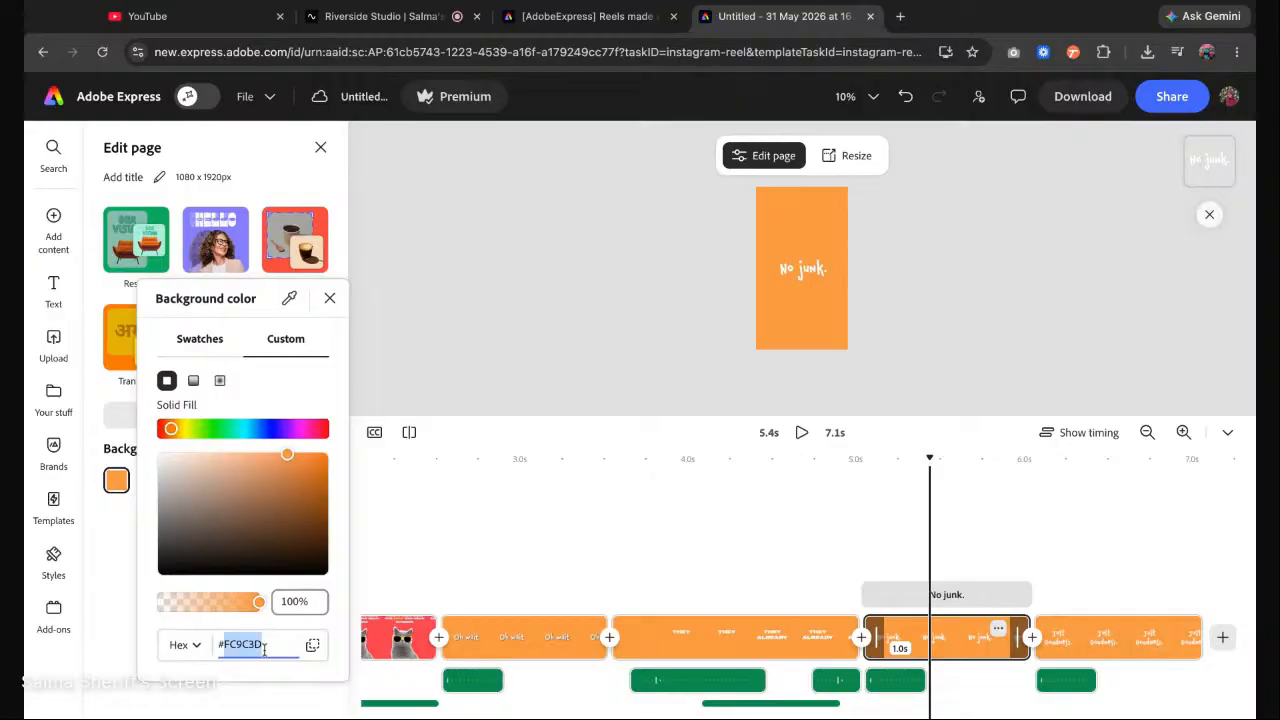
{"action": "type", "text": "00bfb2"}
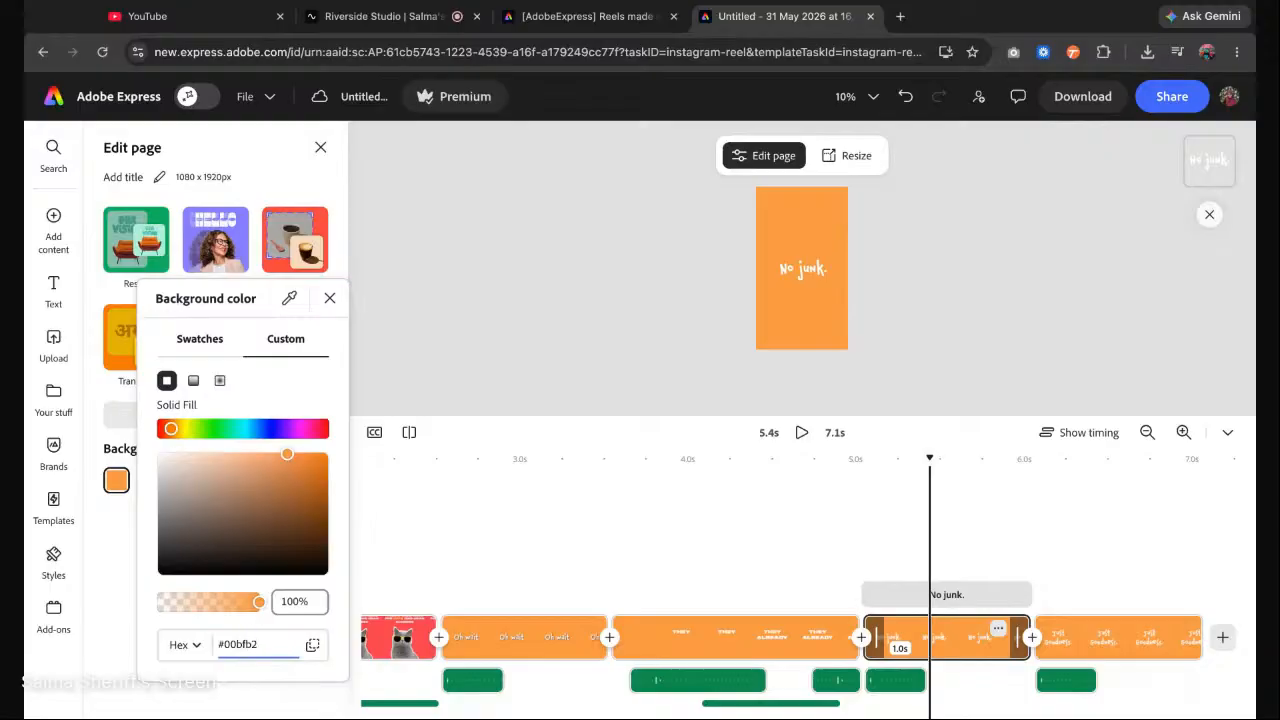
{"action": "key", "text": "Return"}
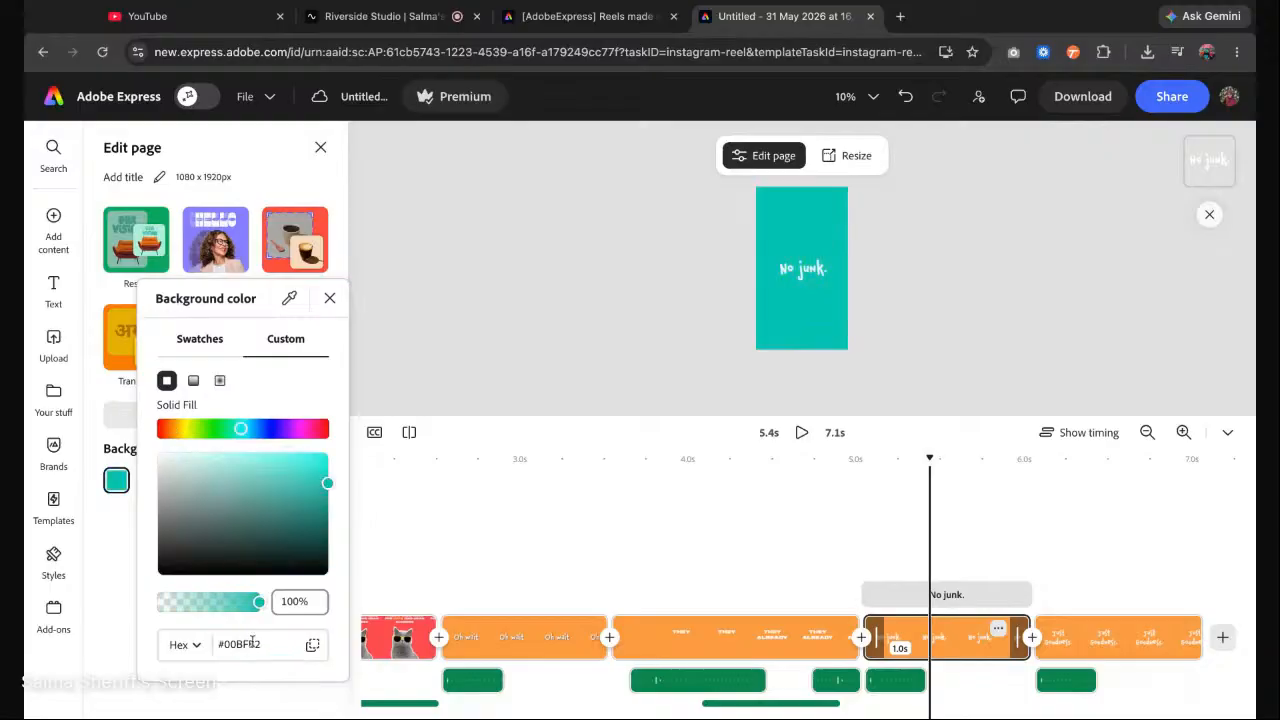
Set the background colour of the "Just Goodness." scene to #00BFB2.
{"action": "left_click", "coordinate": [1078, 646]}
{"action": "left_click", "coordinate": [1078, 646]}
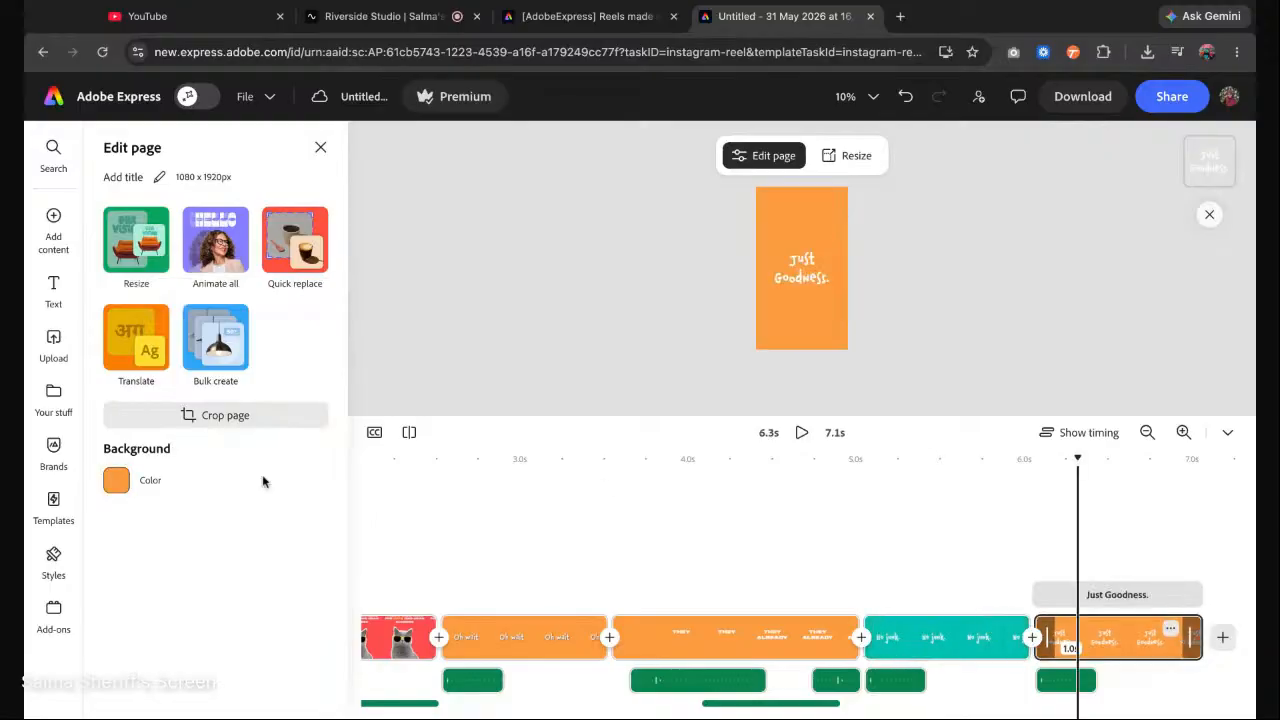
{"action": "left_click", "coordinate": [116, 481]}
{"action": "left_click_drag", "start_coordinate": [222, 644], "coordinate": [298, 648]}
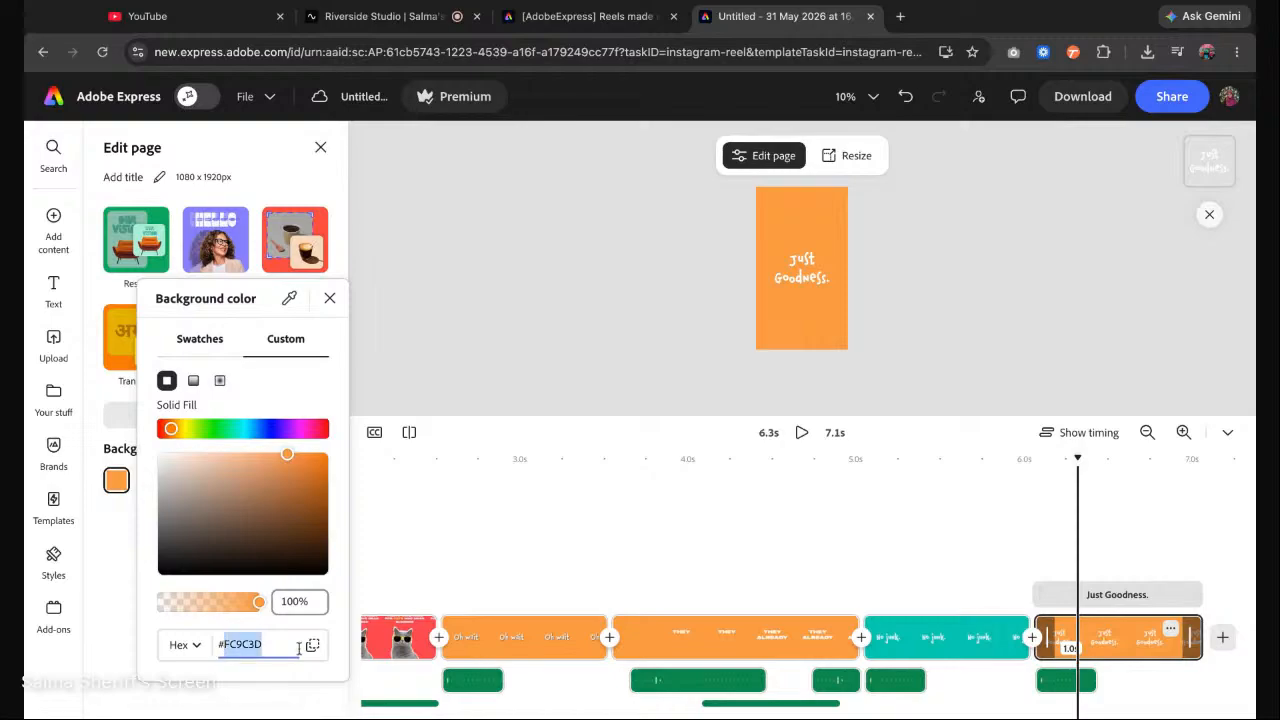
{"action": "type", "text": "#00bfb2"}
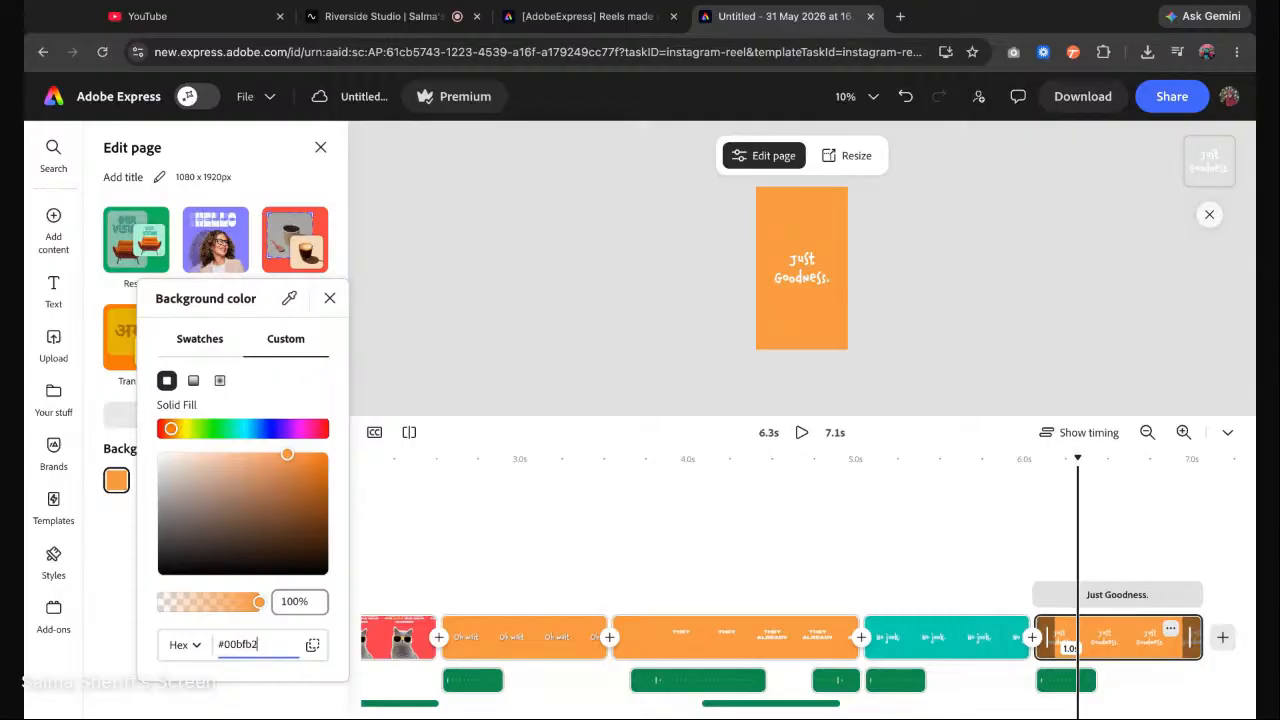
{"action": "key", "text": "Return"}
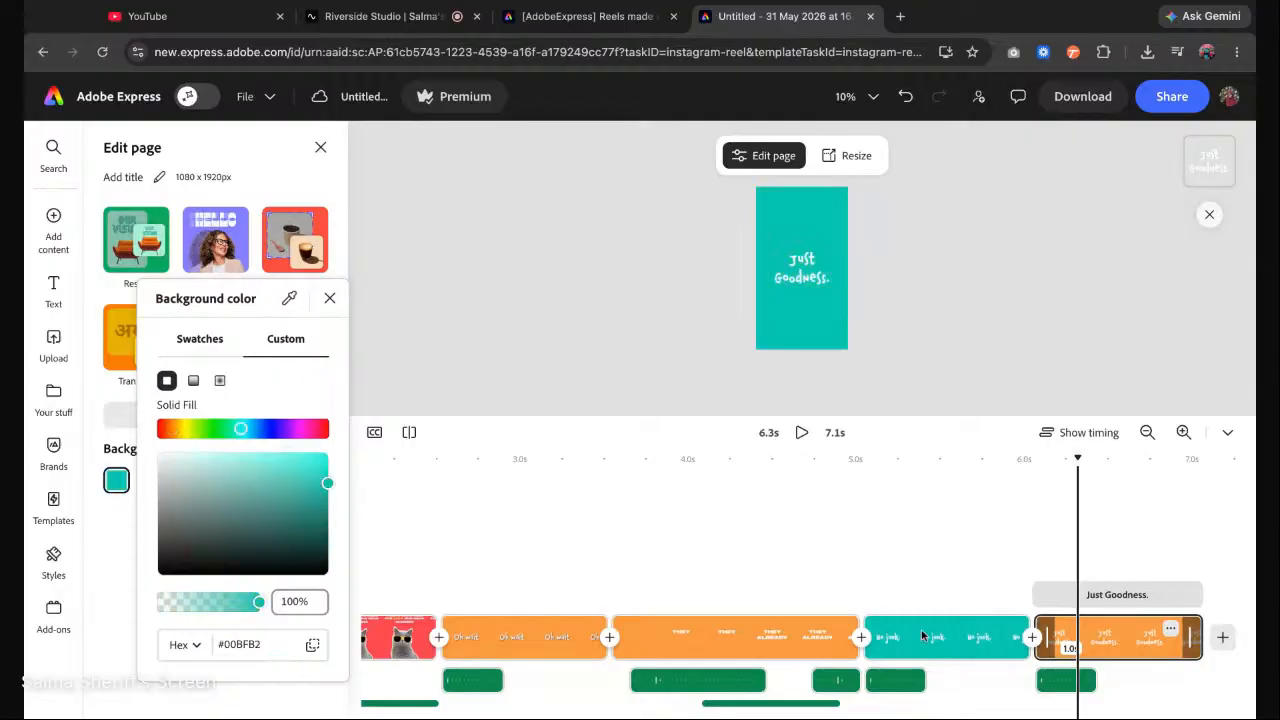
{"action": "left_click", "coordinate": [1029, 401]}
Collapse the timeline and play the whole reel from the start to check the new backgrounds.
{"action": "left_click_drag", "start_coordinate": [1078, 460], "coordinate": [363, 460]}
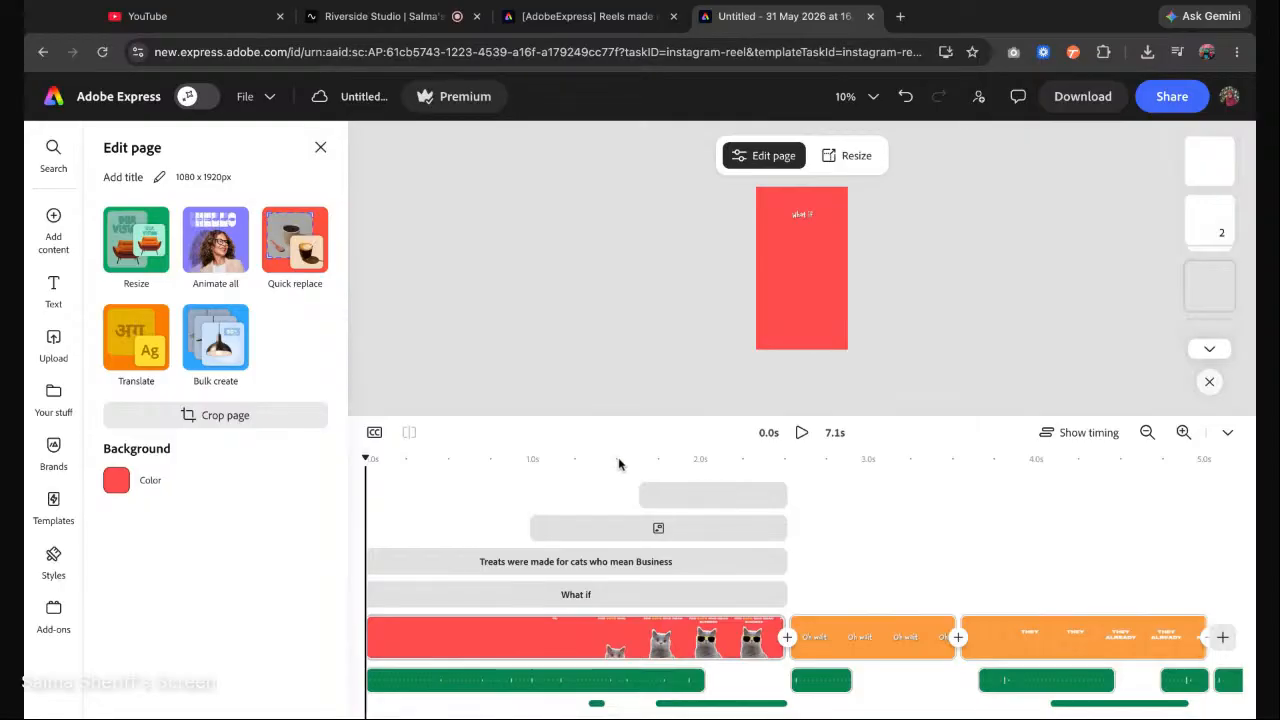
{"action": "left_click", "coordinate": [1227, 432]}
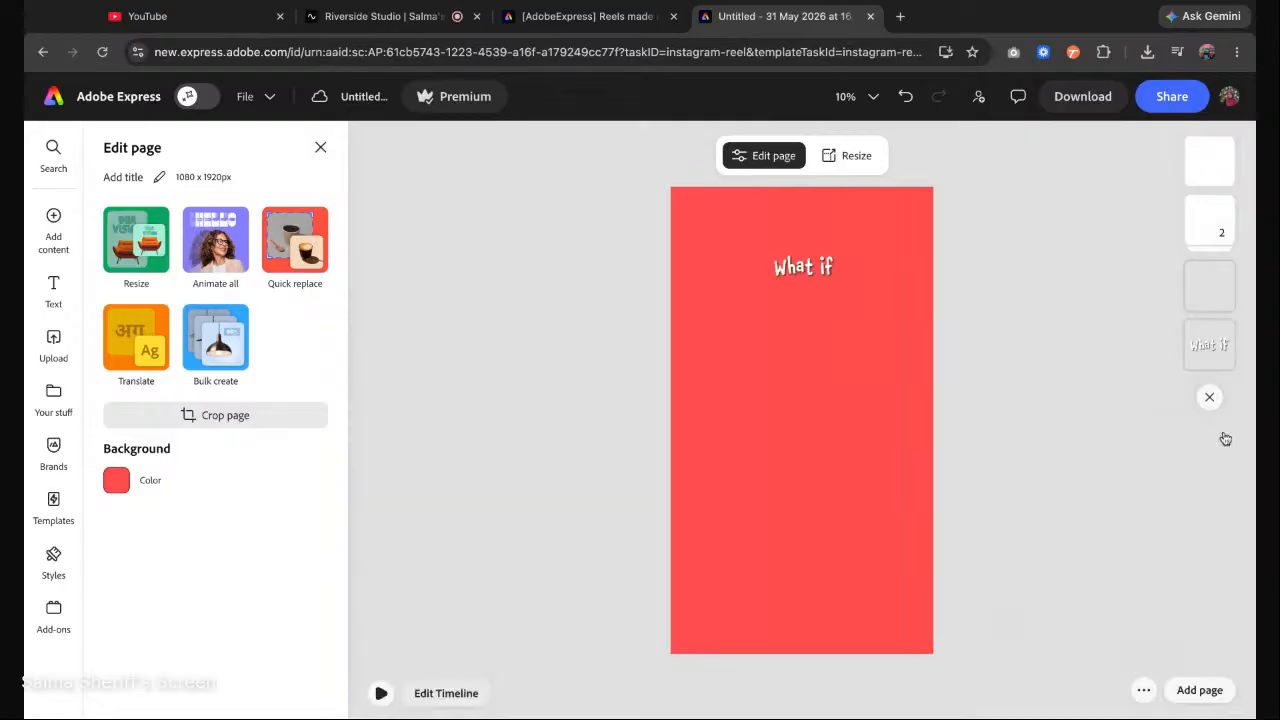
{"action": "left_click", "coordinate": [380, 695]}
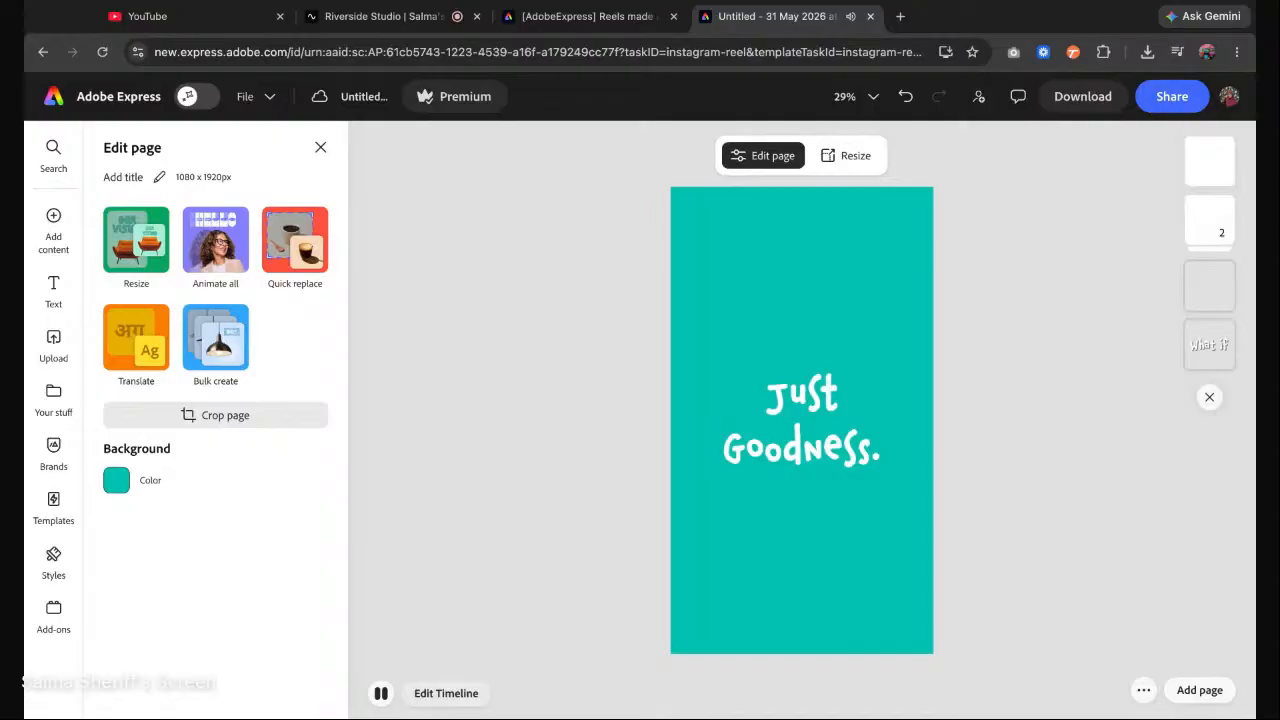
Extend the cat group's timing in the first scene so that it starts at 0.7 s.
{"action": "left_click", "coordinate": [446, 693]}
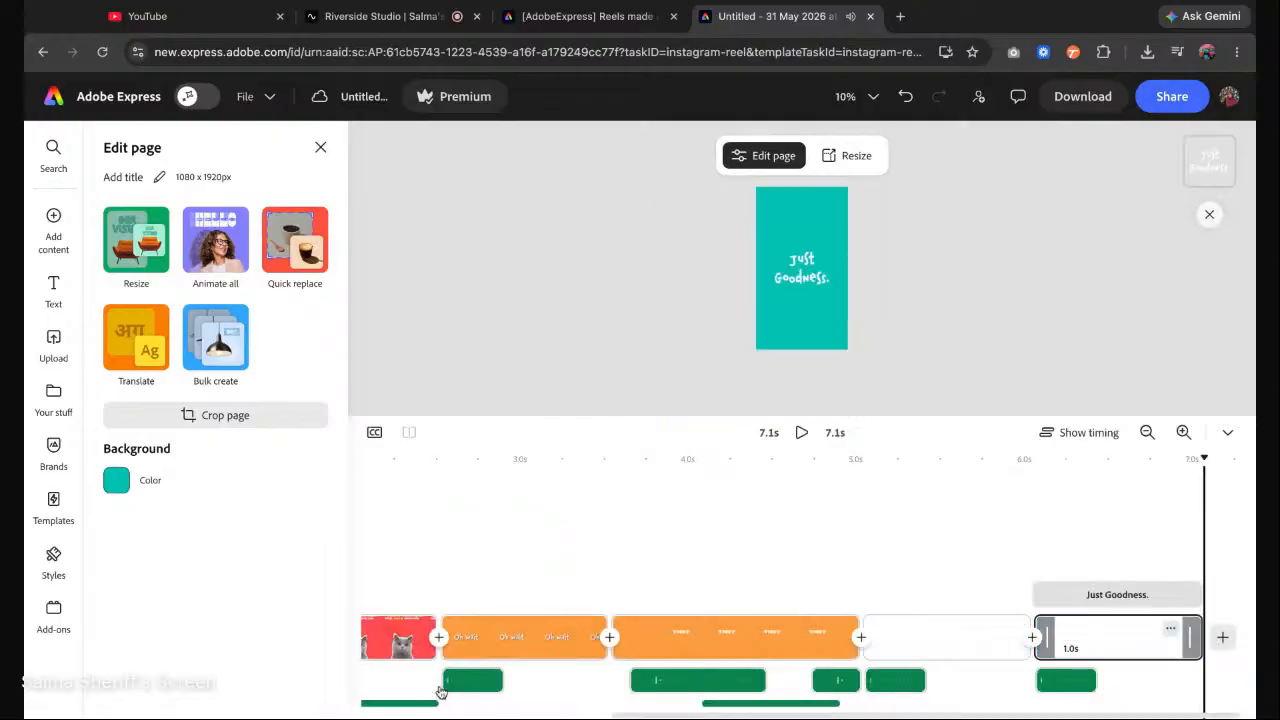
{"action": "scroll", "coordinate": [484, 624], "scroll_direction": "left", "scroll_amount": 5}
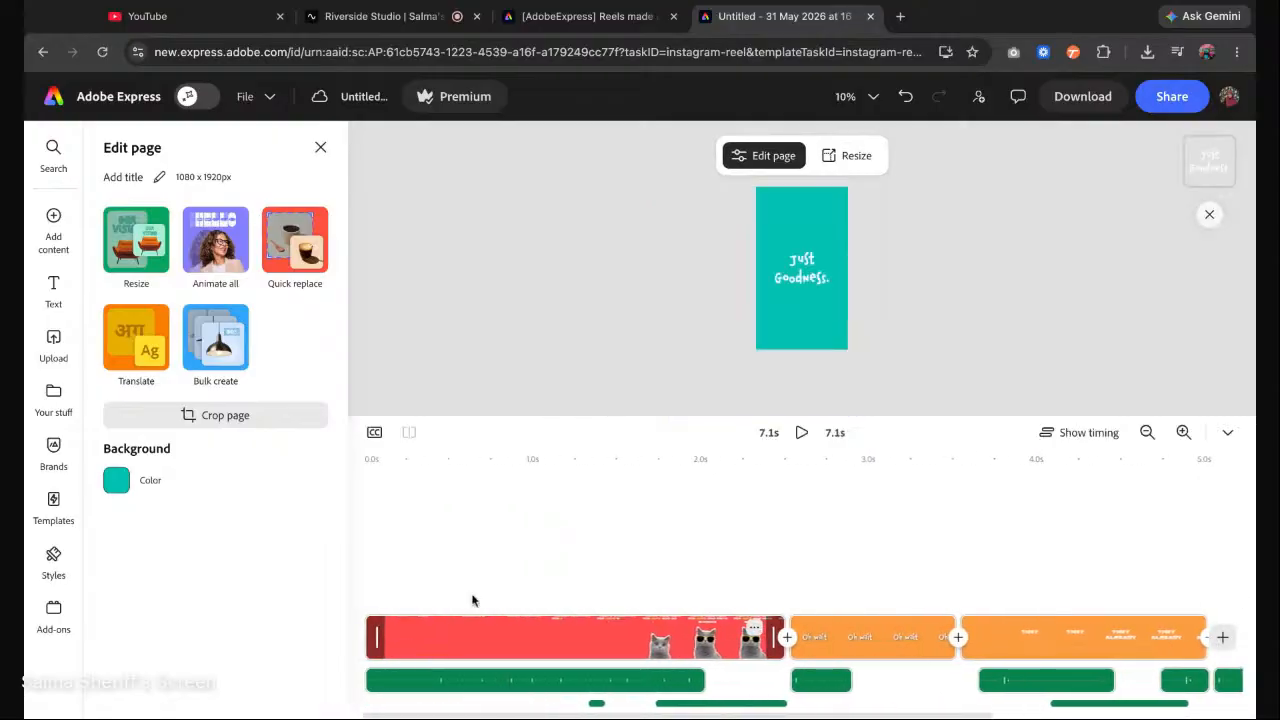
{"action": "left_click", "coordinate": [500, 461]}
{"action": "mouse_move", "coordinate": [501, 461]}
{"action": "left_mouse_down"}
{"action": "mouse_move", "coordinate": [440, 461]}
{"action": "mouse_move", "coordinate": [543, 461]}
{"action": "mouse_move", "coordinate": [522, 461]}
{"action": "left_mouse_up"}
{"action": "left_click", "coordinate": [667, 650]}
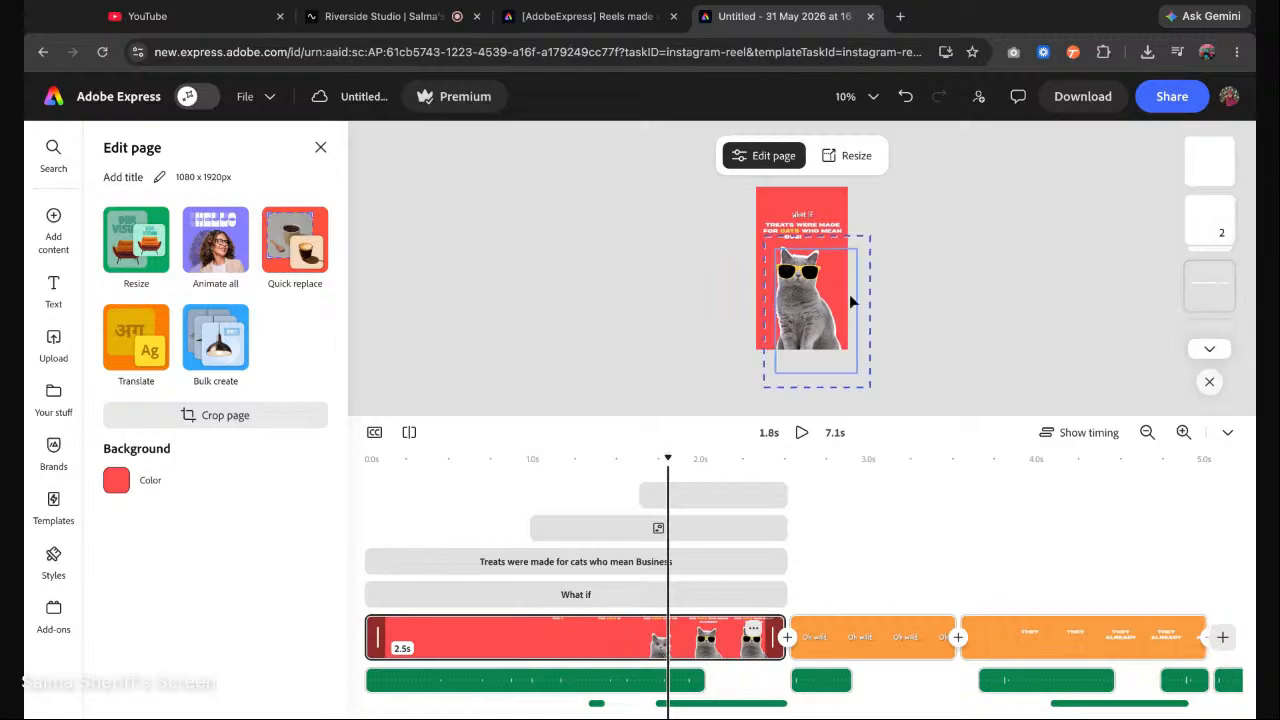
{"action": "left_click", "coordinate": [879, 263]}
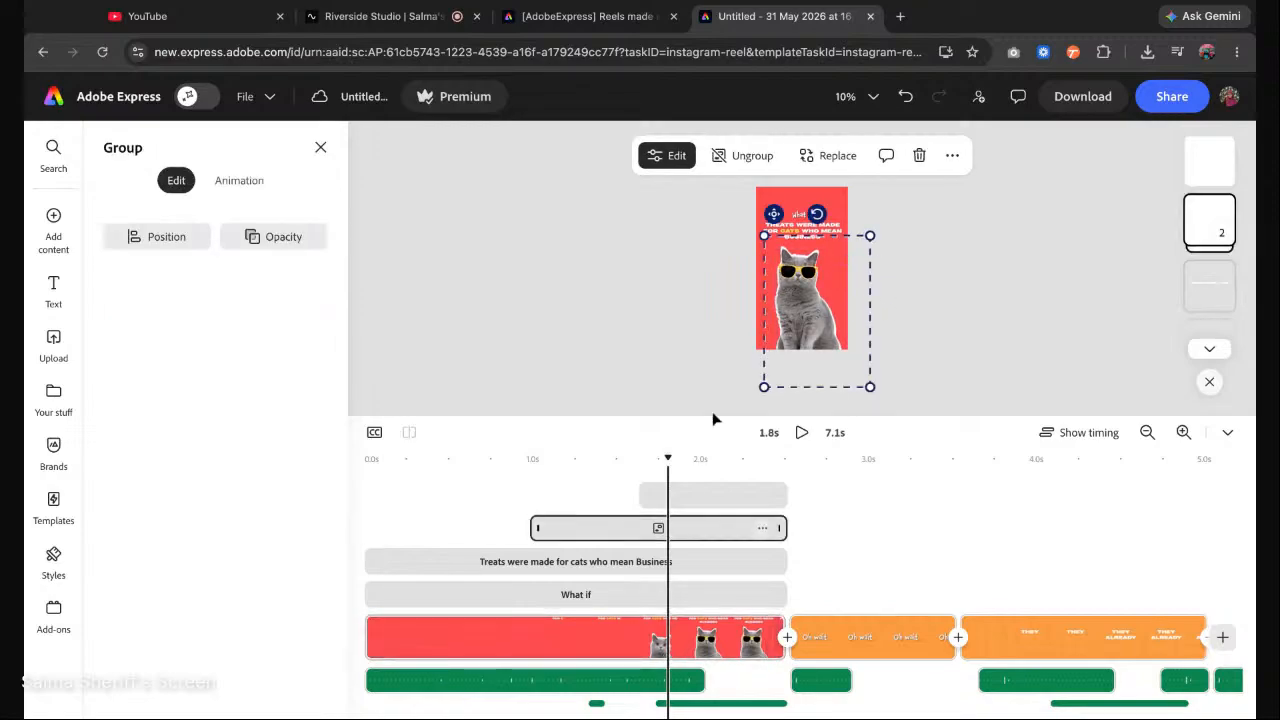
{"action": "left_click_drag", "start_coordinate": [668, 459], "coordinate": [508, 459]}
{"action": "mouse_move", "coordinate": [545, 531]}
{"action": "left_mouse_down"}
{"action": "mouse_move", "coordinate": [494, 531]}
{"action": "mouse_move", "coordinate": [539, 531]}
{"action": "left_mouse_up"}
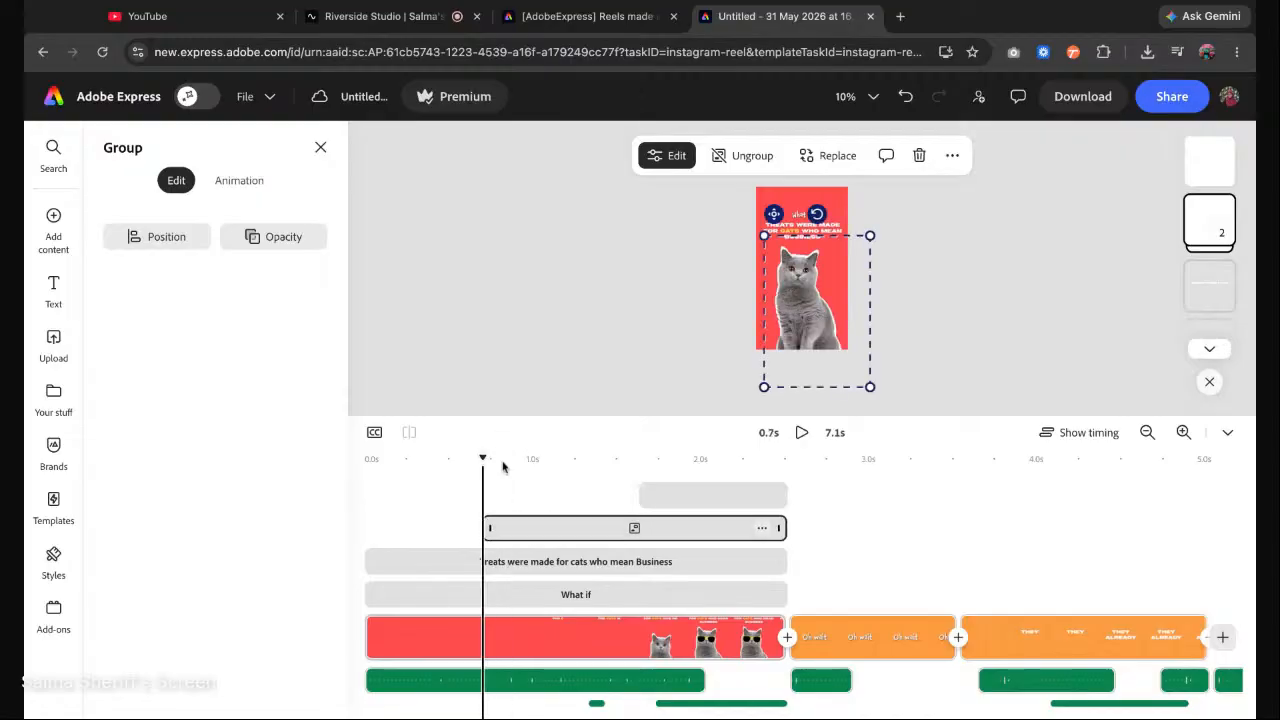
Play the reel from the start and compare it with the sample video in the "[AdobeExpress] Reels made easy!" project.
{"action": "left_click_drag", "start_coordinate": [508, 459], "coordinate": [366, 459]}
{"action": "left_click", "coordinate": [801, 432]}
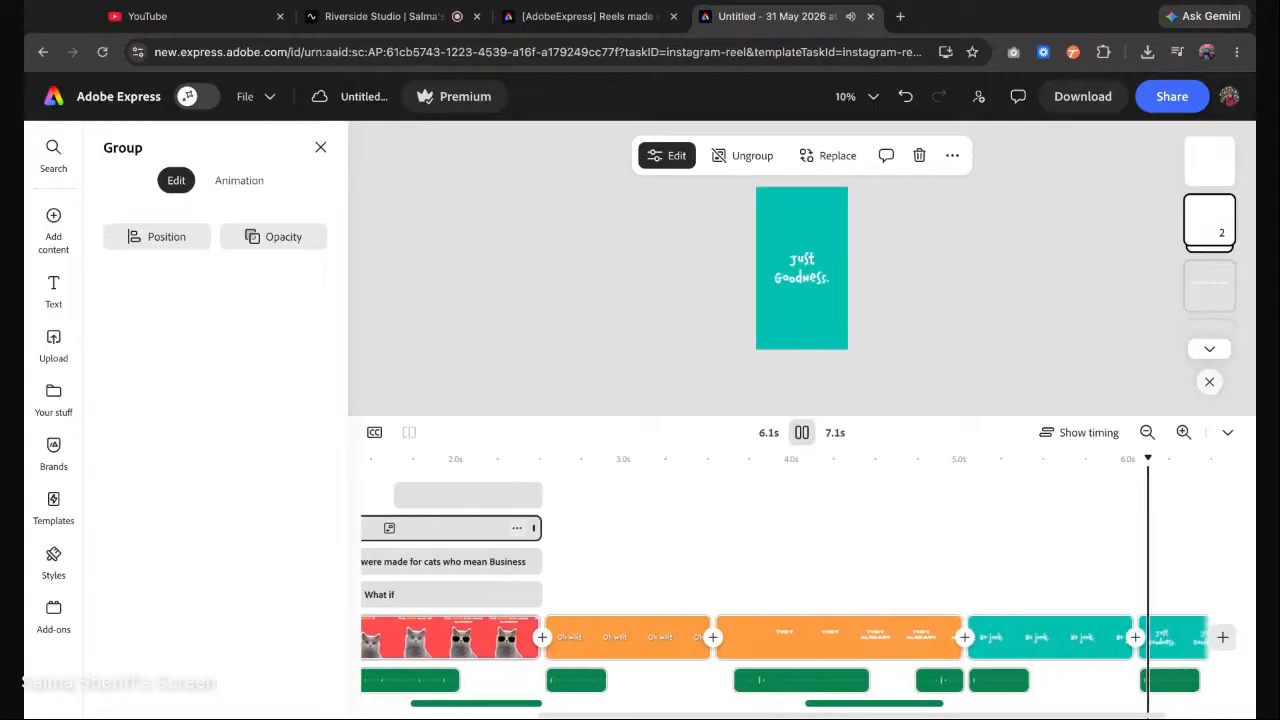
{"action": "left_click", "coordinate": [550, 18]}
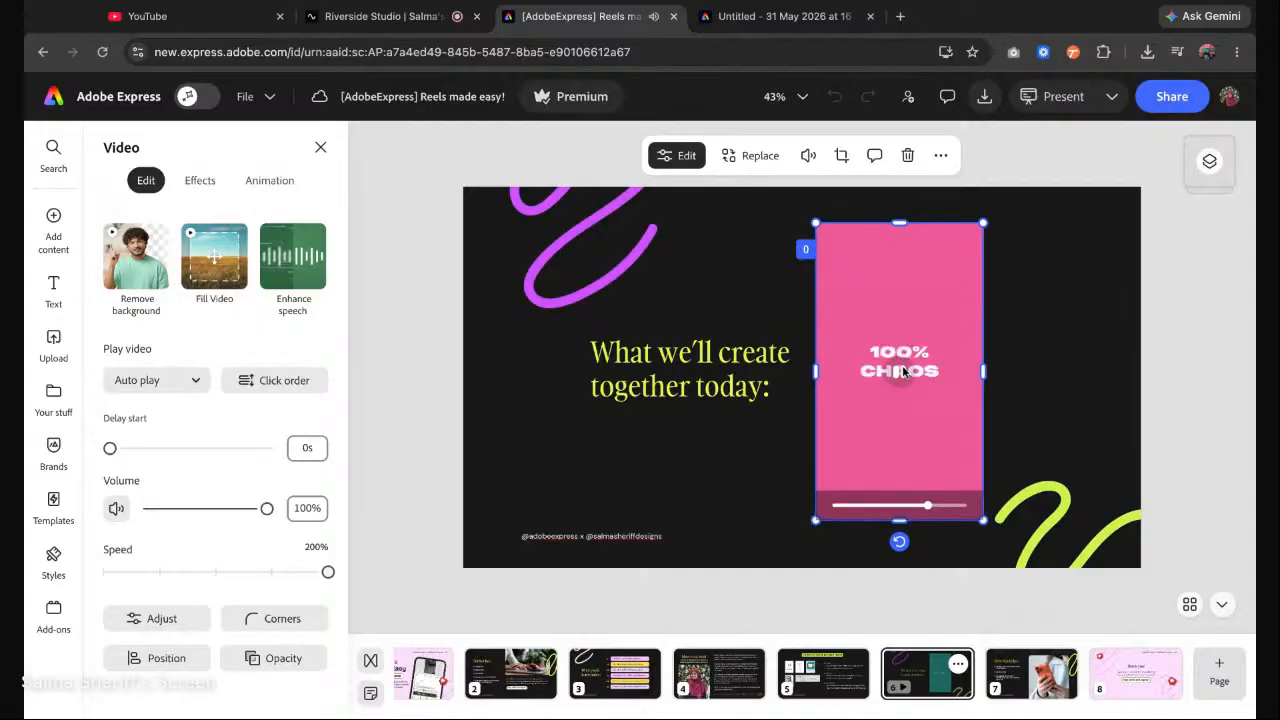
{"action": "left_click", "coordinate": [902, 372]}
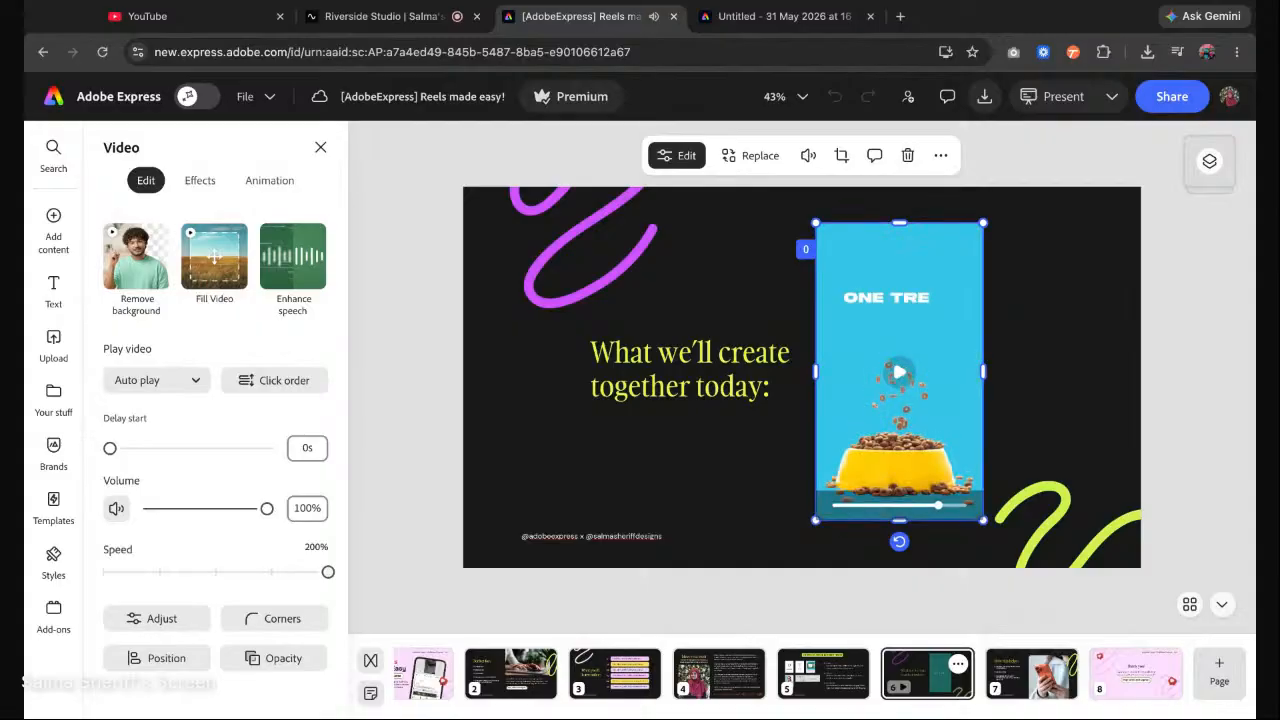
{"action": "left_click", "coordinate": [900, 372]}
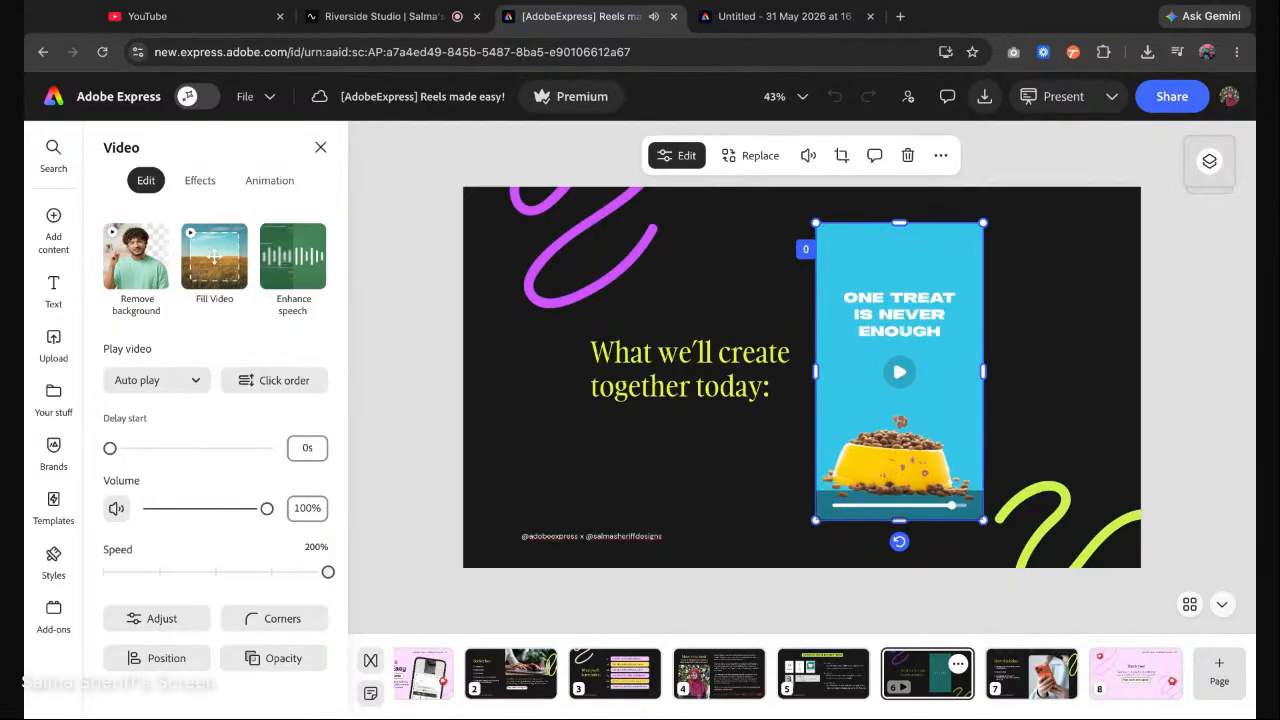
Back in the untitled reel project, duplicate the "they already do" scene and move the copy to the end of the timeline.
{"action": "left_click", "coordinate": [722, 18]}
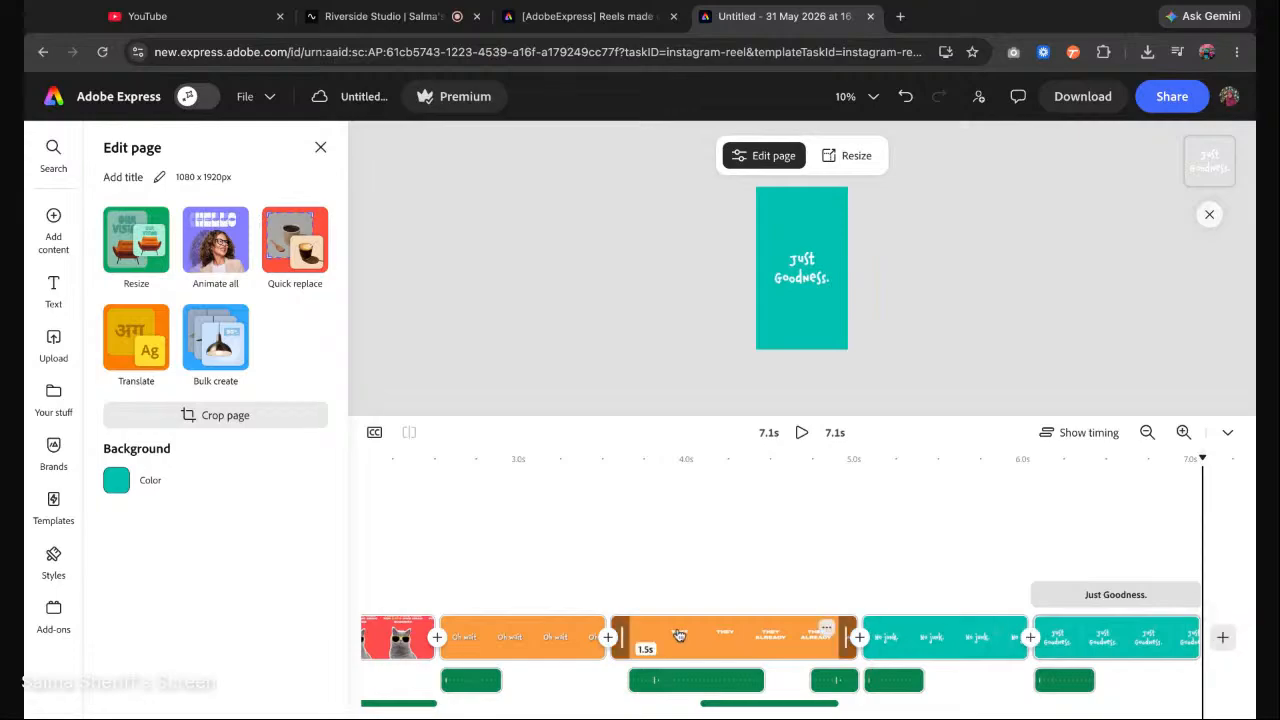
{"action": "right_click", "coordinate": [678, 636]}
{"action": "left_click", "coordinate": [654, 443]}
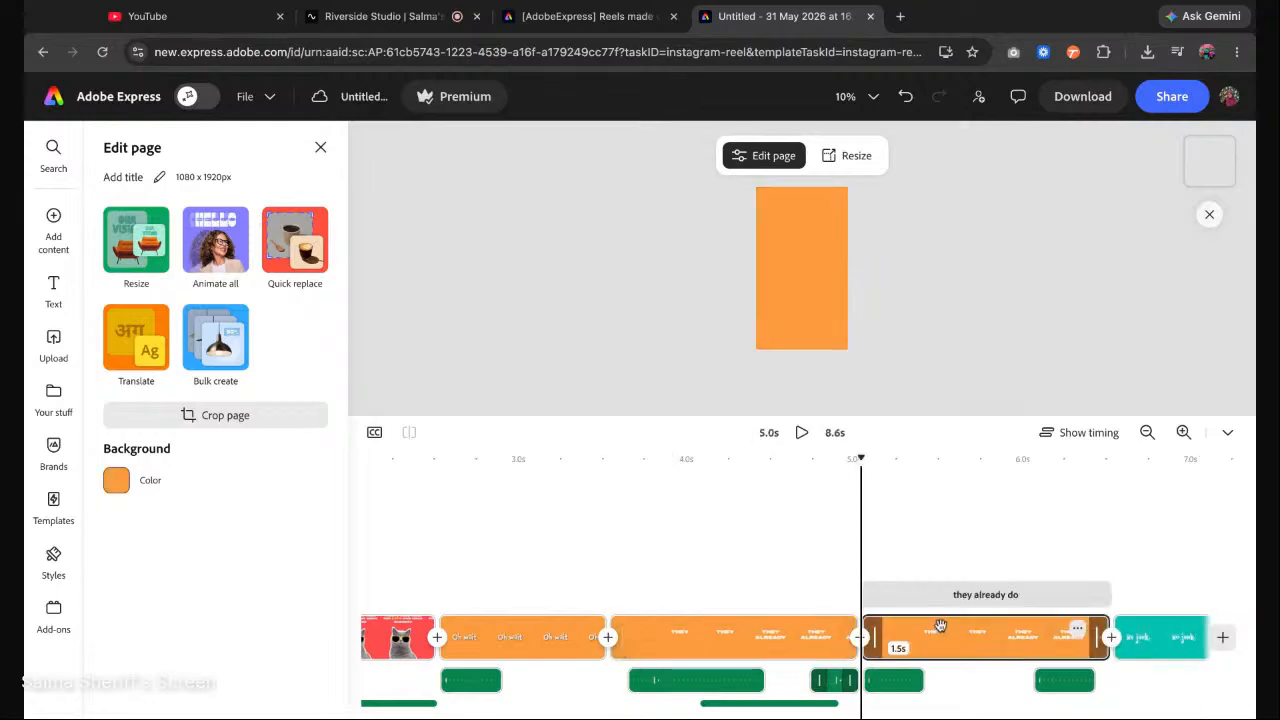
{"action": "left_click_drag", "start_coordinate": [940, 626], "coordinate": [1194, 620]}
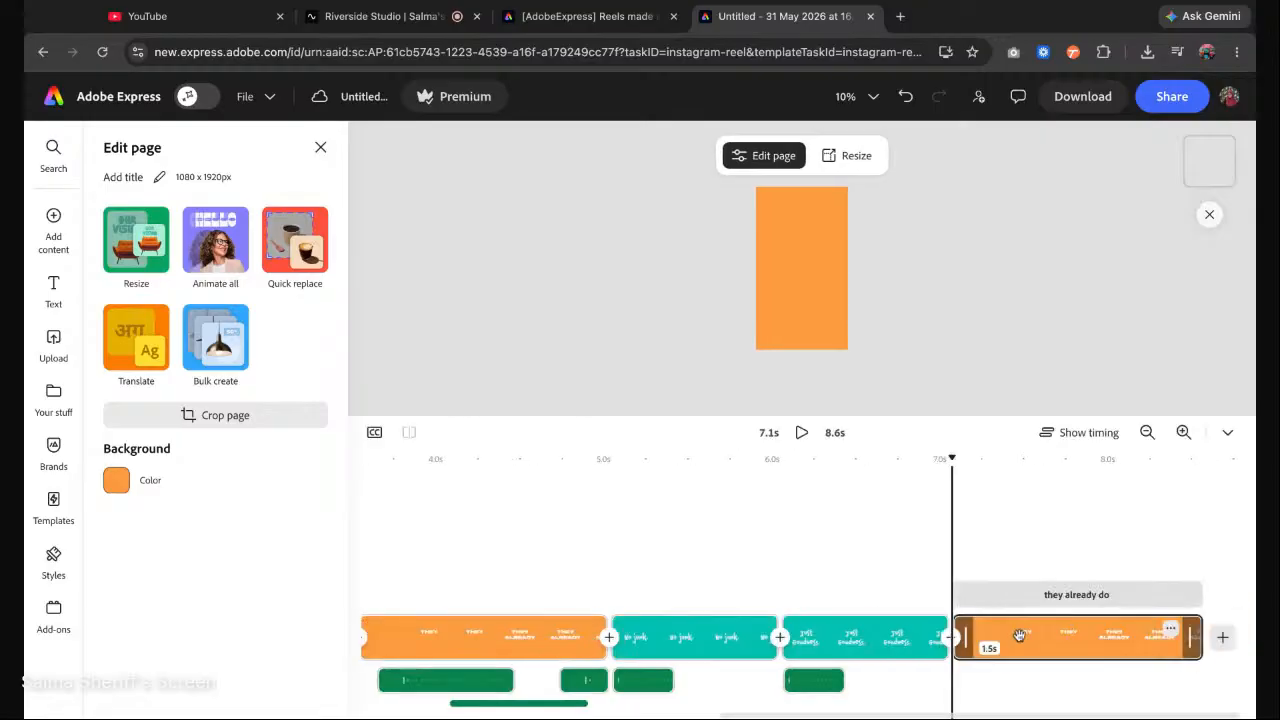
Replace the text in the duplicated last scene with "100% CHAOS!" on two lines.
{"action": "left_click", "coordinate": [1019, 636]}
{"action": "left_click_drag", "start_coordinate": [1019, 459], "coordinate": [1100, 459]}
{"action": "left_click", "coordinate": [817, 267]}
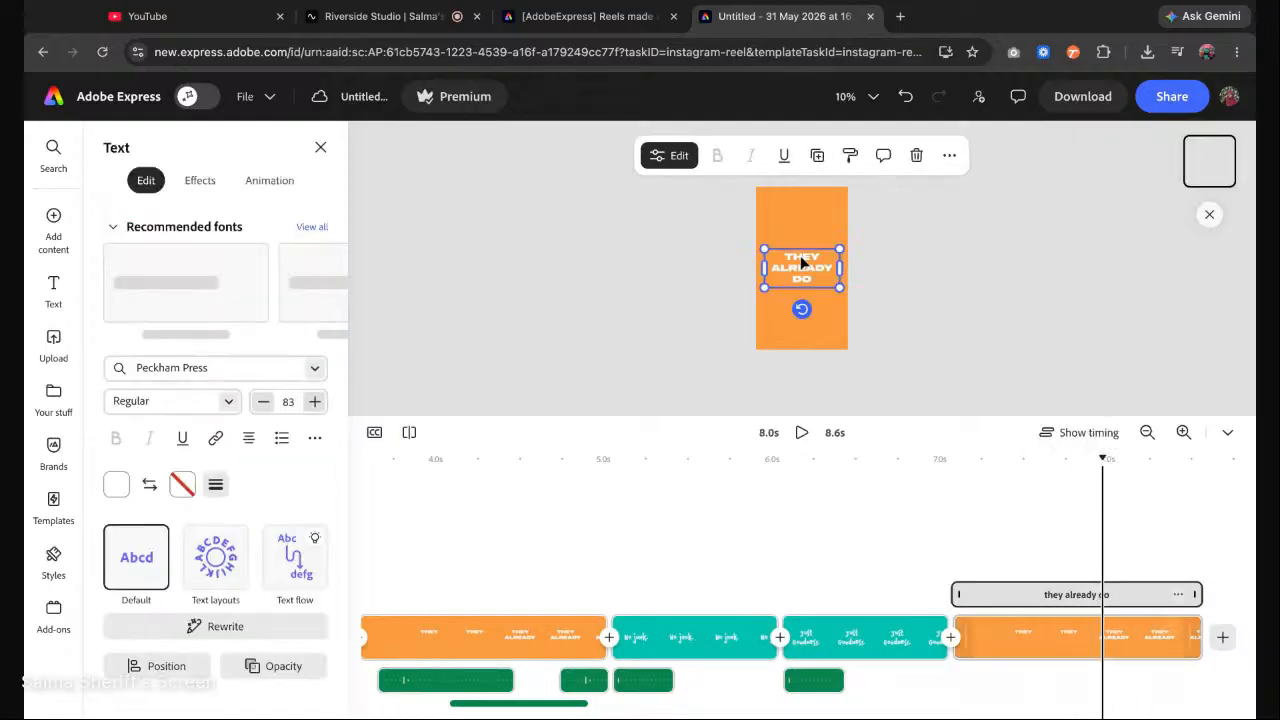
{"action": "type", "text": "100%"}
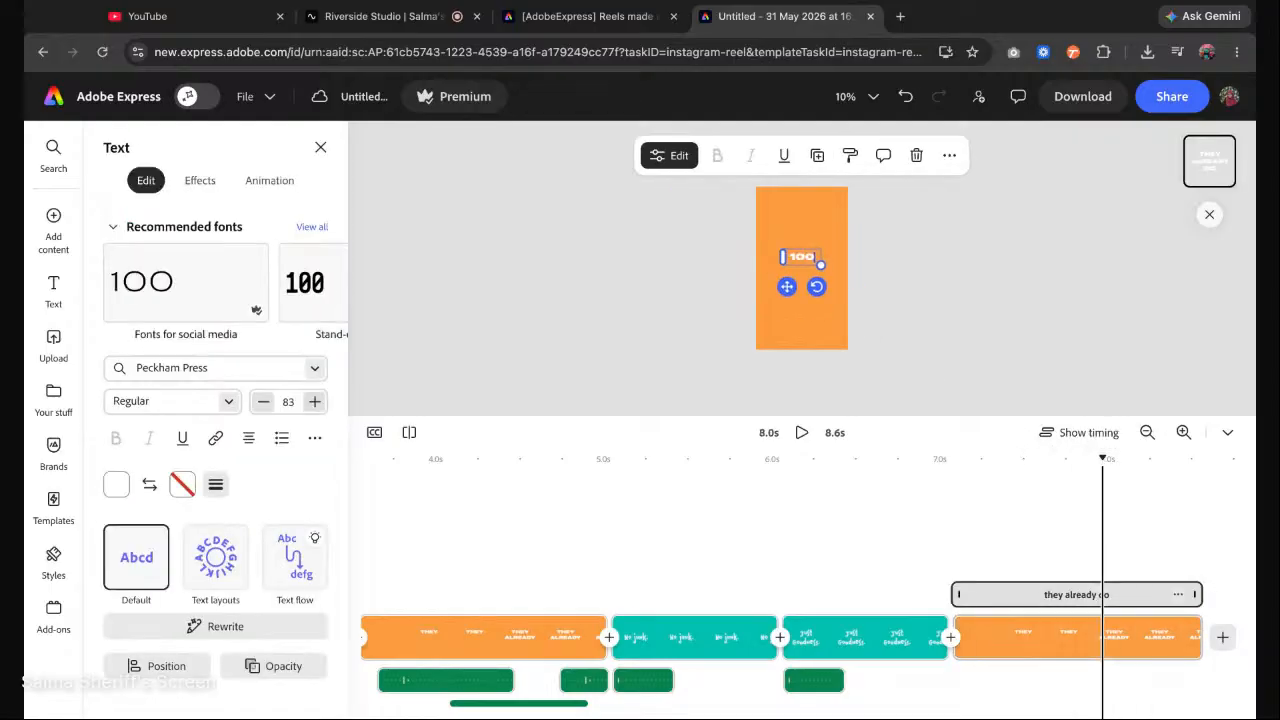
{"action": "key", "text": "Return"}
{"action": "type", "text": "CHAO"}
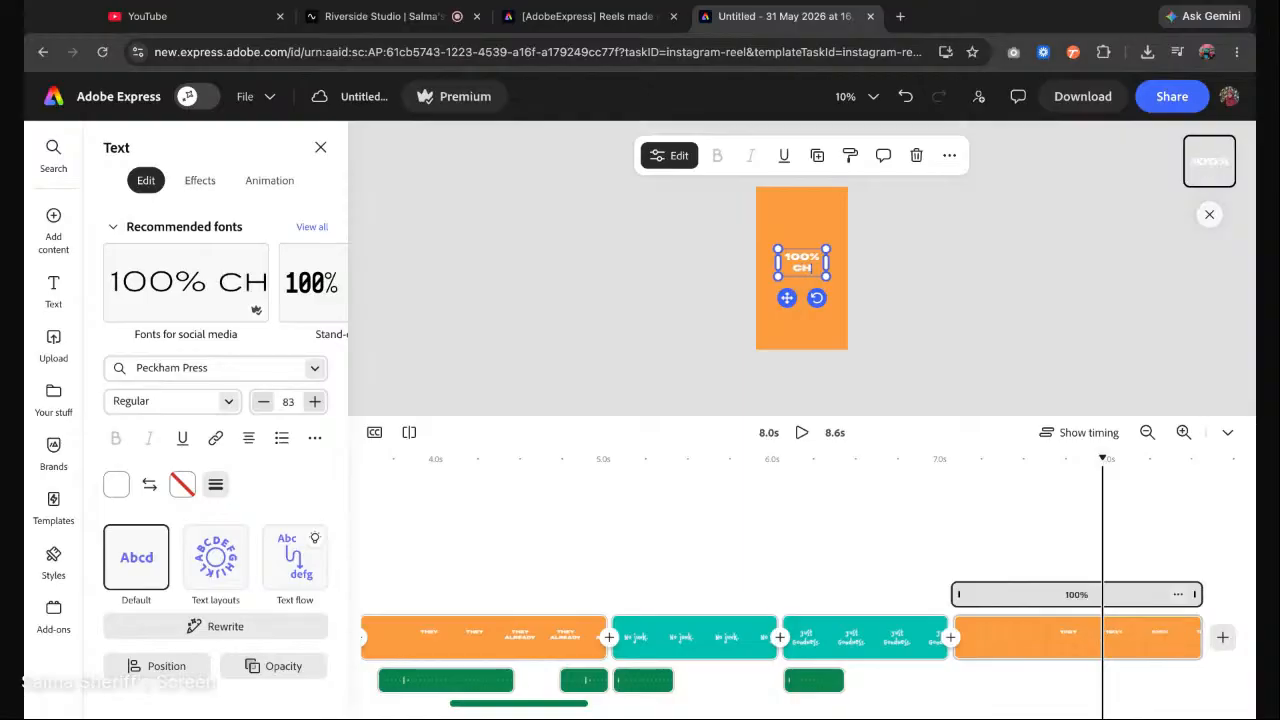
{"action": "key", "text": "BackSpace"}
{"action": "key", "text": "BackSpace"}
{"action": "type", "text": "AOS!"}
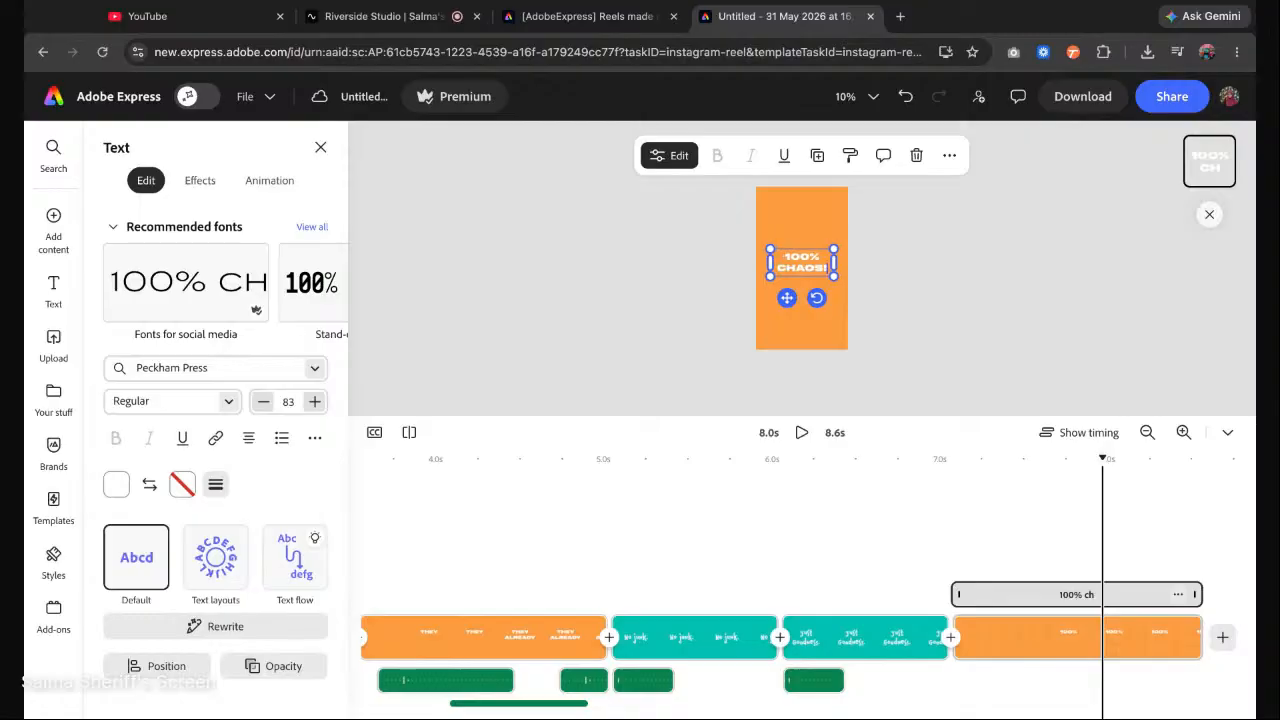
Copy the "No junk." text into the "100% chaos!" scene and change its wording to "the good kind.".
{"action": "left_click", "coordinate": [718, 630]}
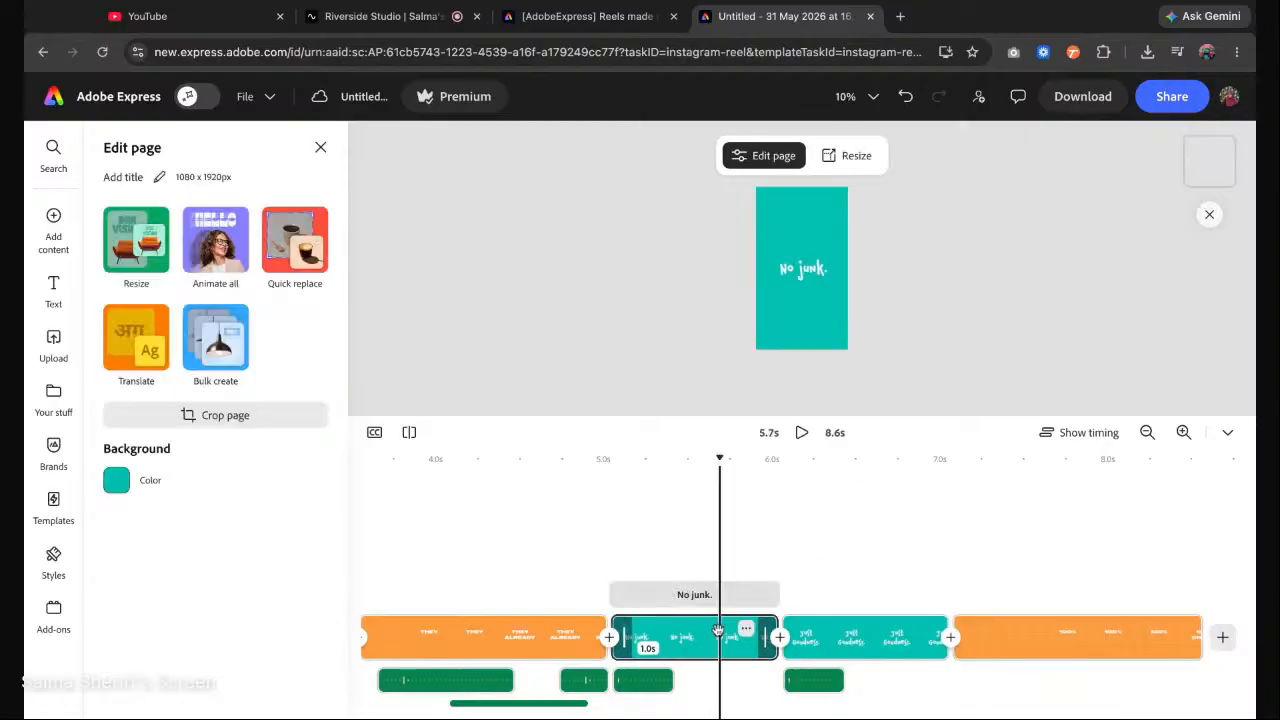
{"action": "left_click", "coordinate": [800, 268]}
{"action": "left_click", "coordinate": [1002, 637]}
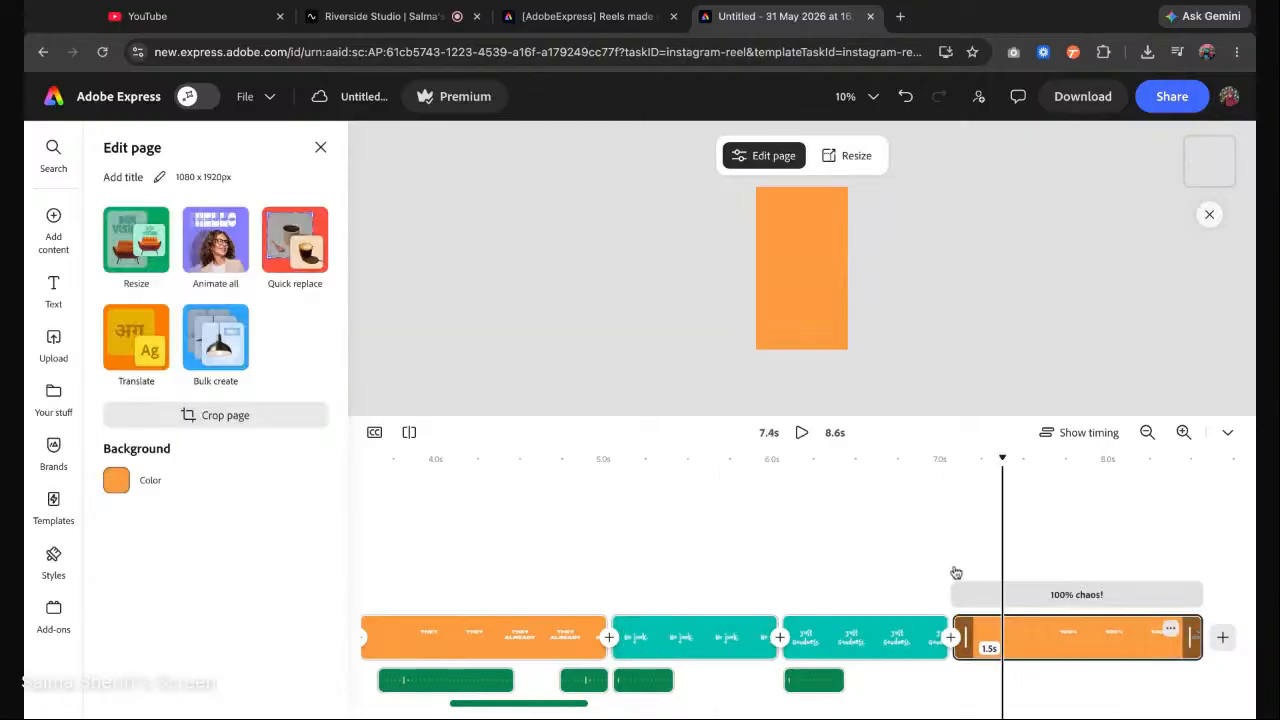
{"action": "left_click_drag", "start_coordinate": [1003, 460], "coordinate": [1041, 460]}
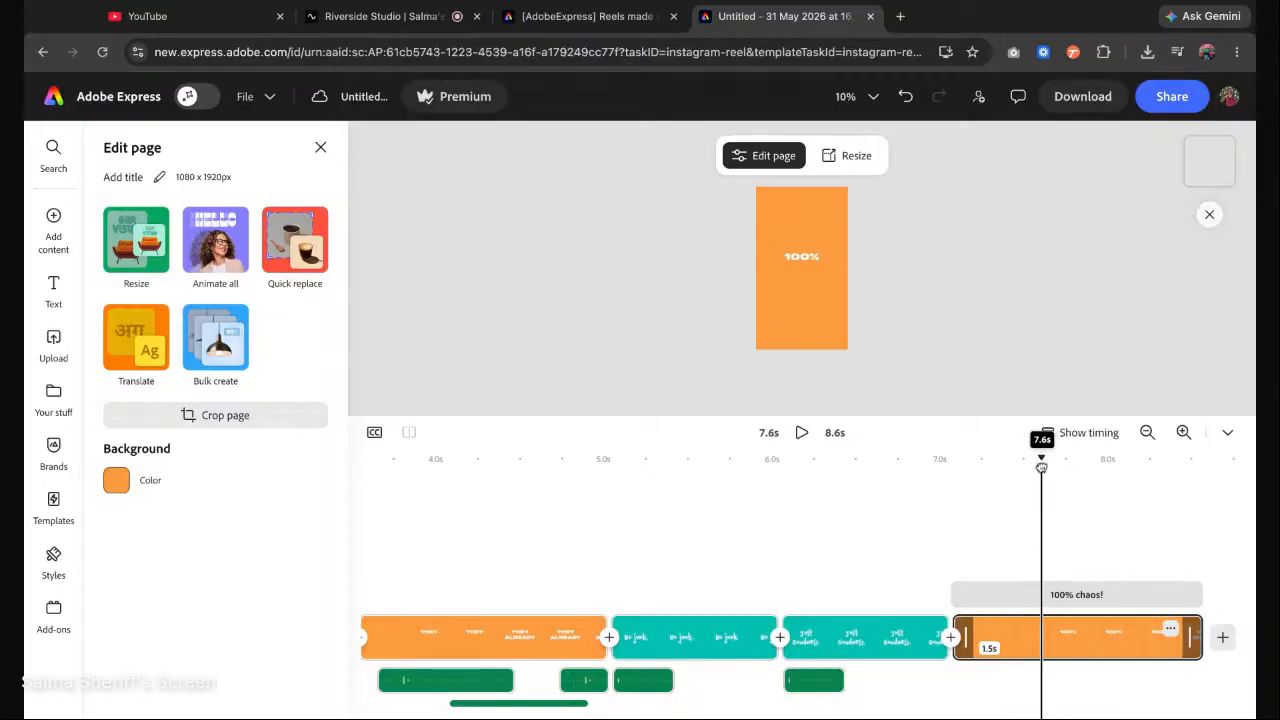
{"action": "key", "text": "ctrl+v"}
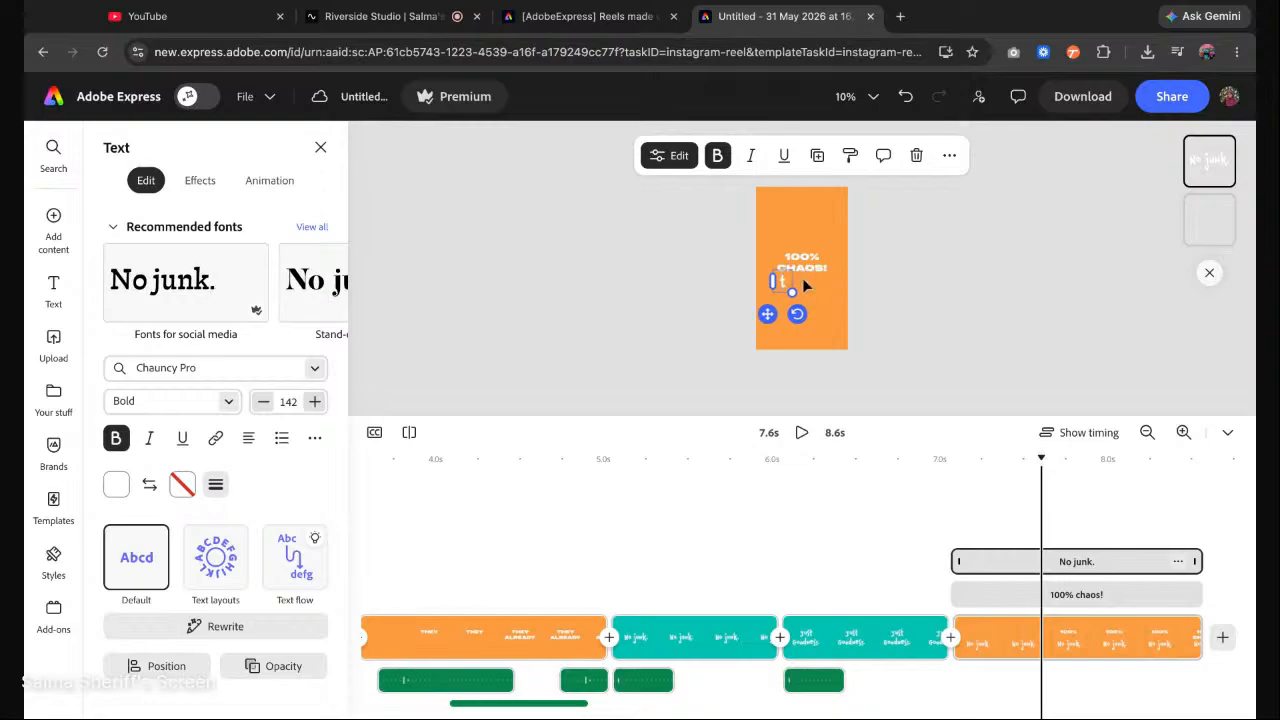
{"action": "type", "text": "the good g"}
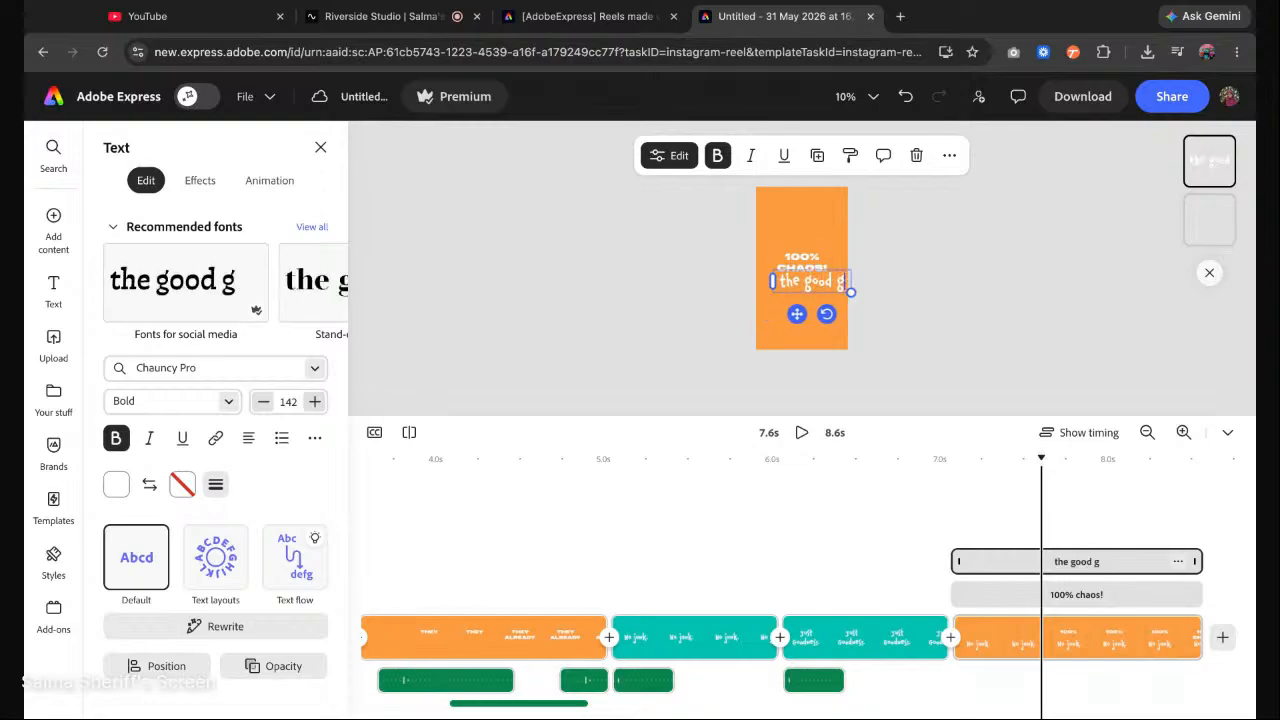
{"action": "key", "text": "BackSpace"}
{"action": "type", "text": "kind."}
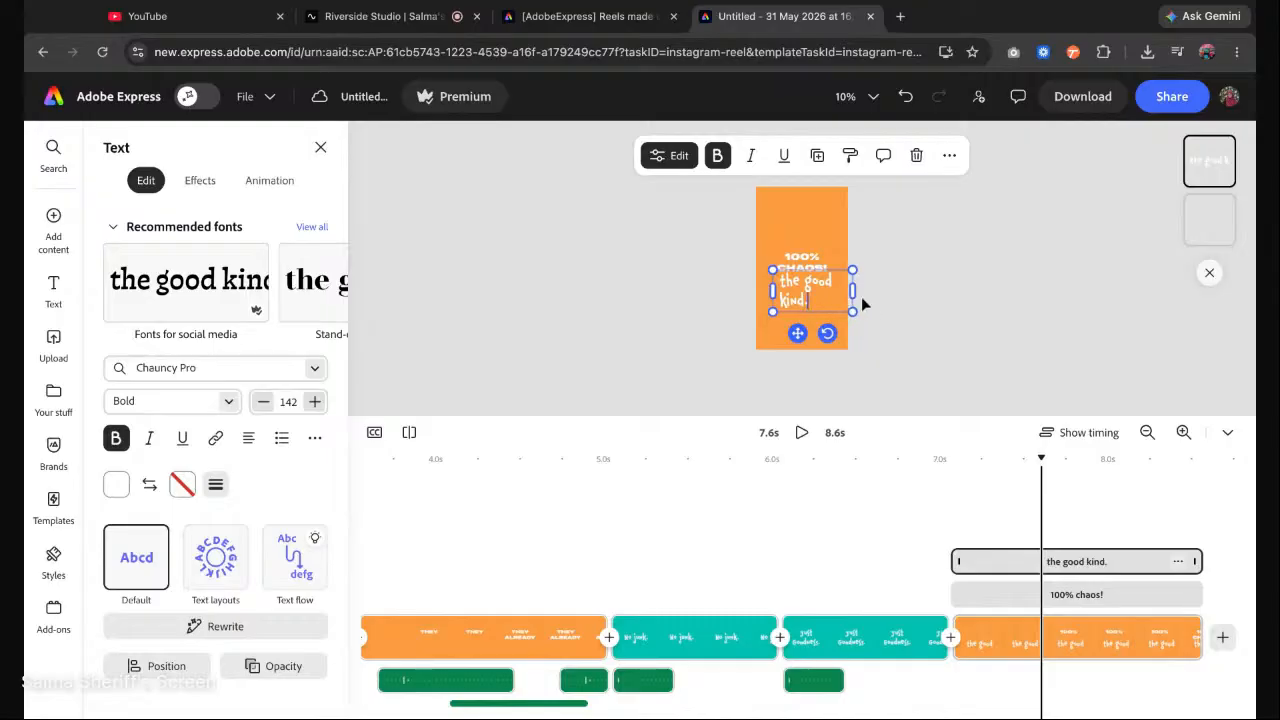
Fit "the good kind." on a single line and centre-align it.
{"action": "left_click_drag", "start_coordinate": [852, 291], "coordinate": [819, 287]}
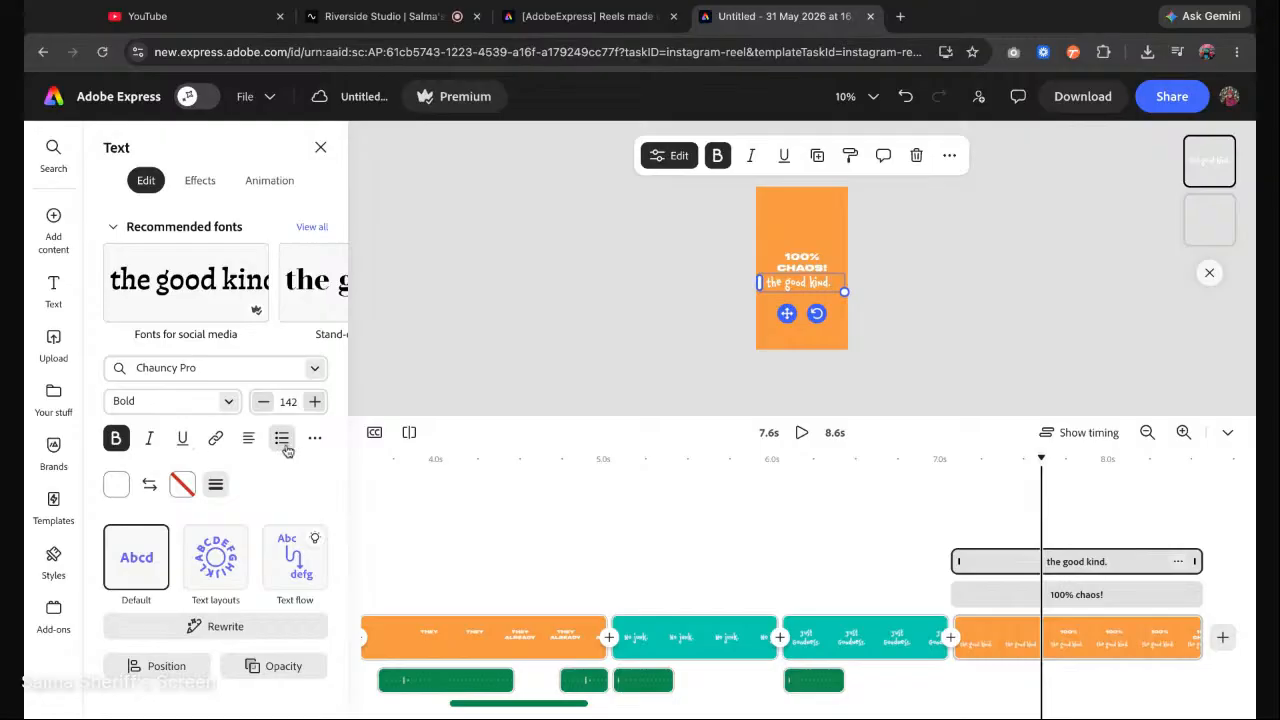
{"action": "left_click", "coordinate": [249, 440]}
{"action": "left_click", "coordinate": [832, 317]}
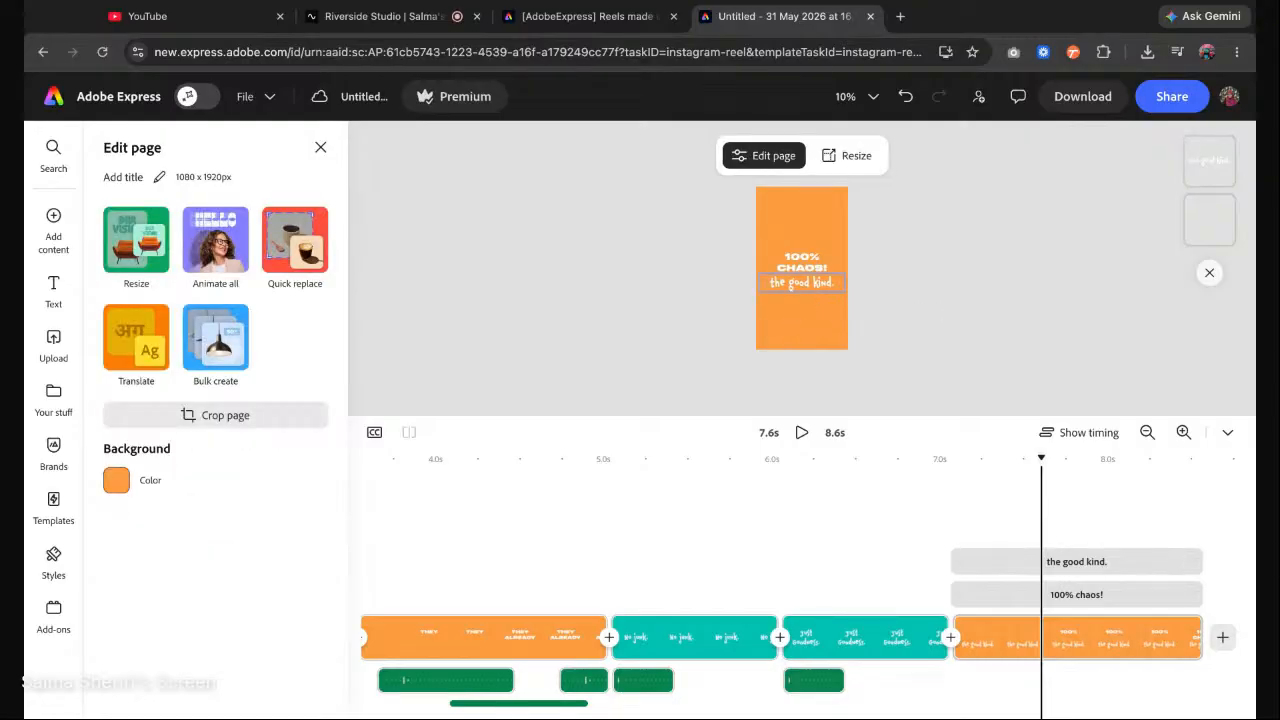
Scale down "the good kind." and place it centred directly beneath the "100% CHAOS!" text.
{"action": "left_click", "coordinate": [785, 286]}
{"action": "left_click_drag", "start_coordinate": [845, 295], "coordinate": [813, 255]}
{"action": "left_click", "coordinate": [815, 260]}
{"action": "left_click", "coordinate": [911, 313]}
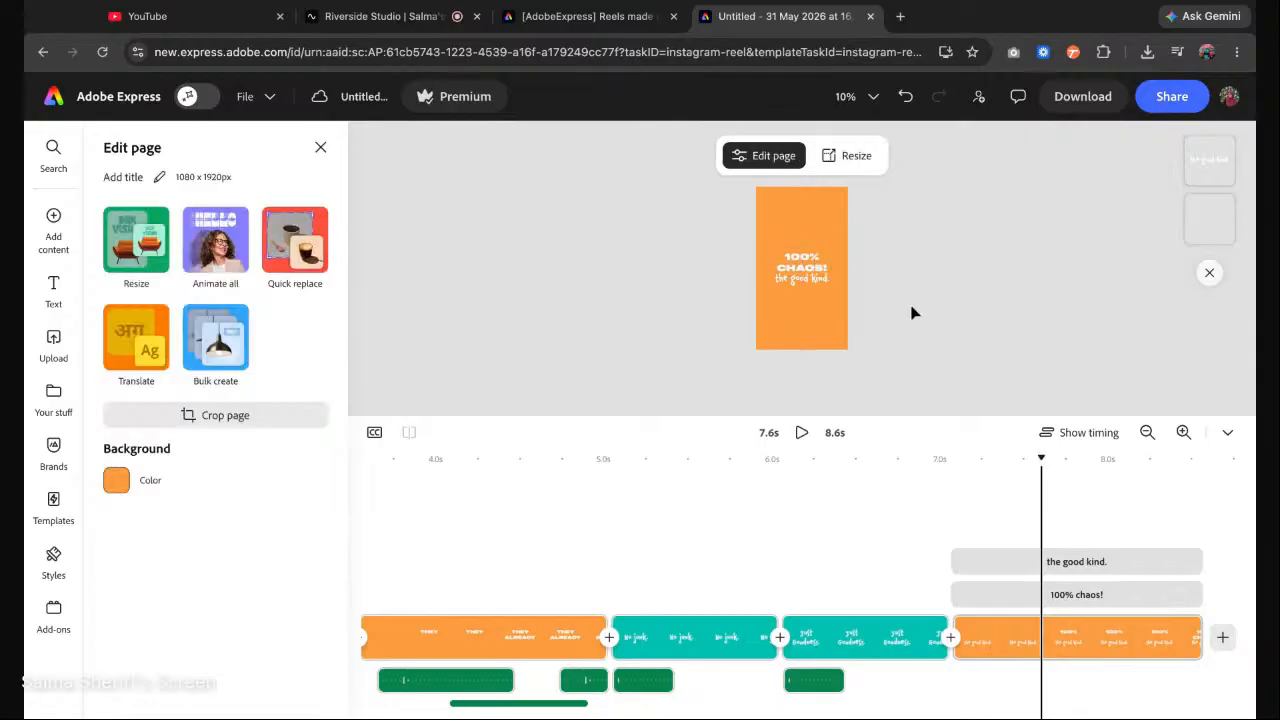
Select "100% CHAOS!" and "the good kind." together and move them slightly down, keeping them centred horizontally on the page.
{"action": "left_click", "coordinate": [815, 264]}
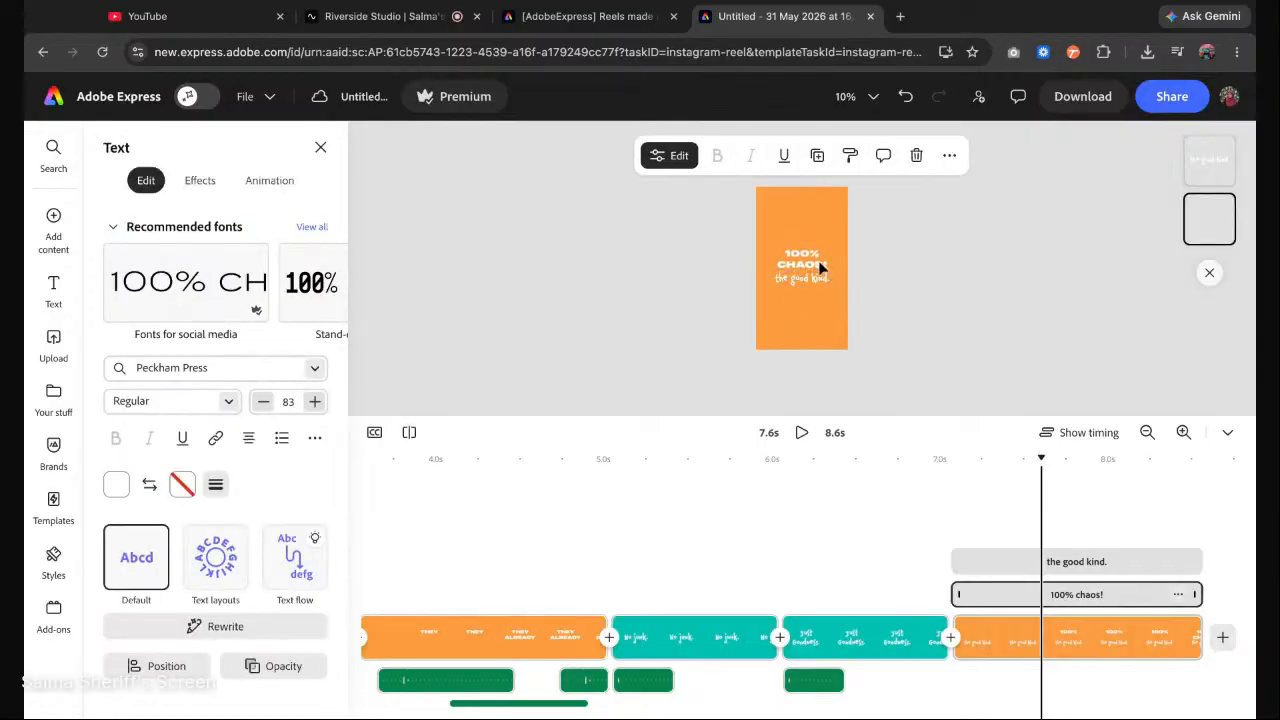
{"action": "left_click", "coordinate": [818, 279]}
{"action": "left_click", "coordinate": [818, 259], "text": "shift"}
{"action": "left_click", "coordinate": [820, 260]}
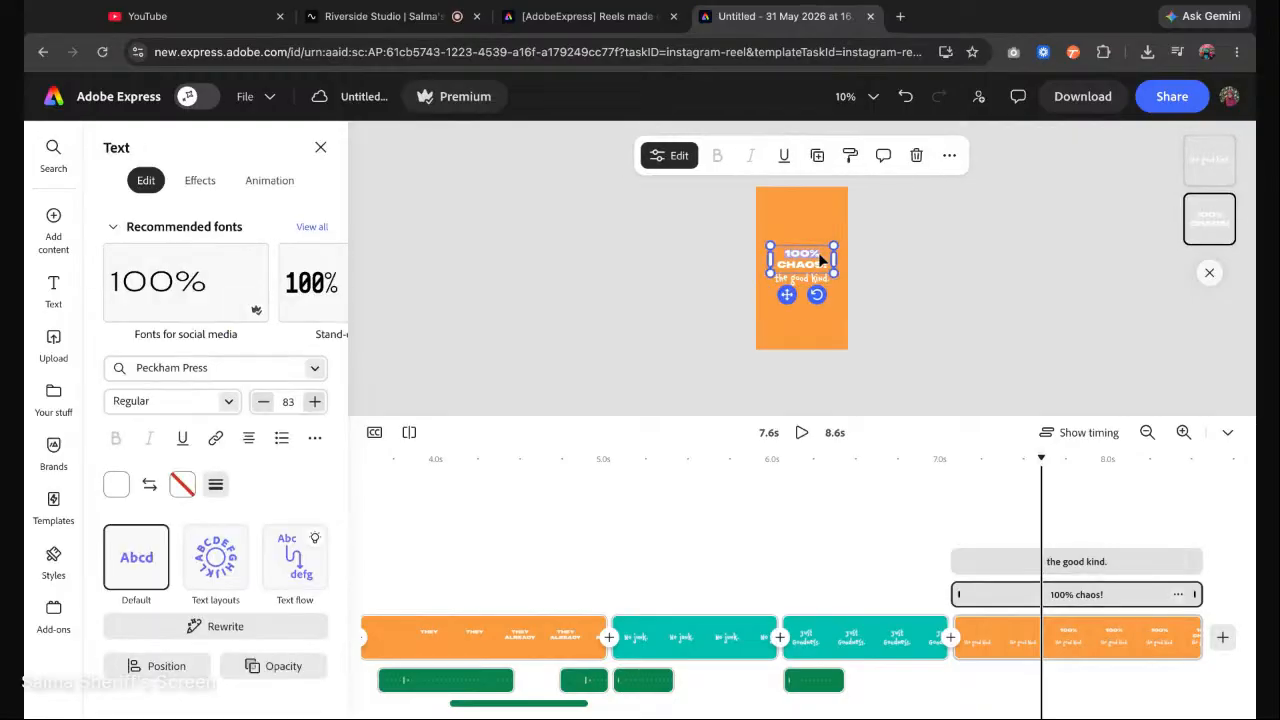
{"action": "left_click_drag", "start_coordinate": [864, 284], "coordinate": [686, 191]}
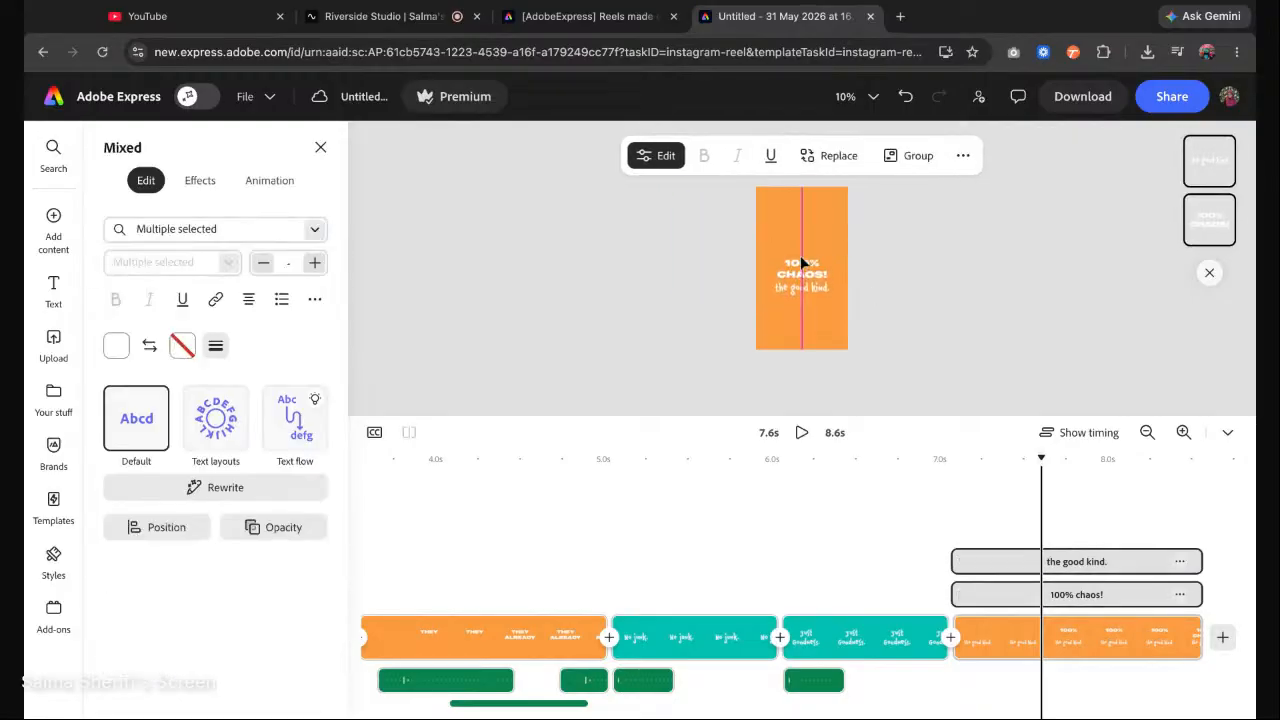
{"action": "left_click_drag", "start_coordinate": [802, 262], "coordinate": [803, 256]}
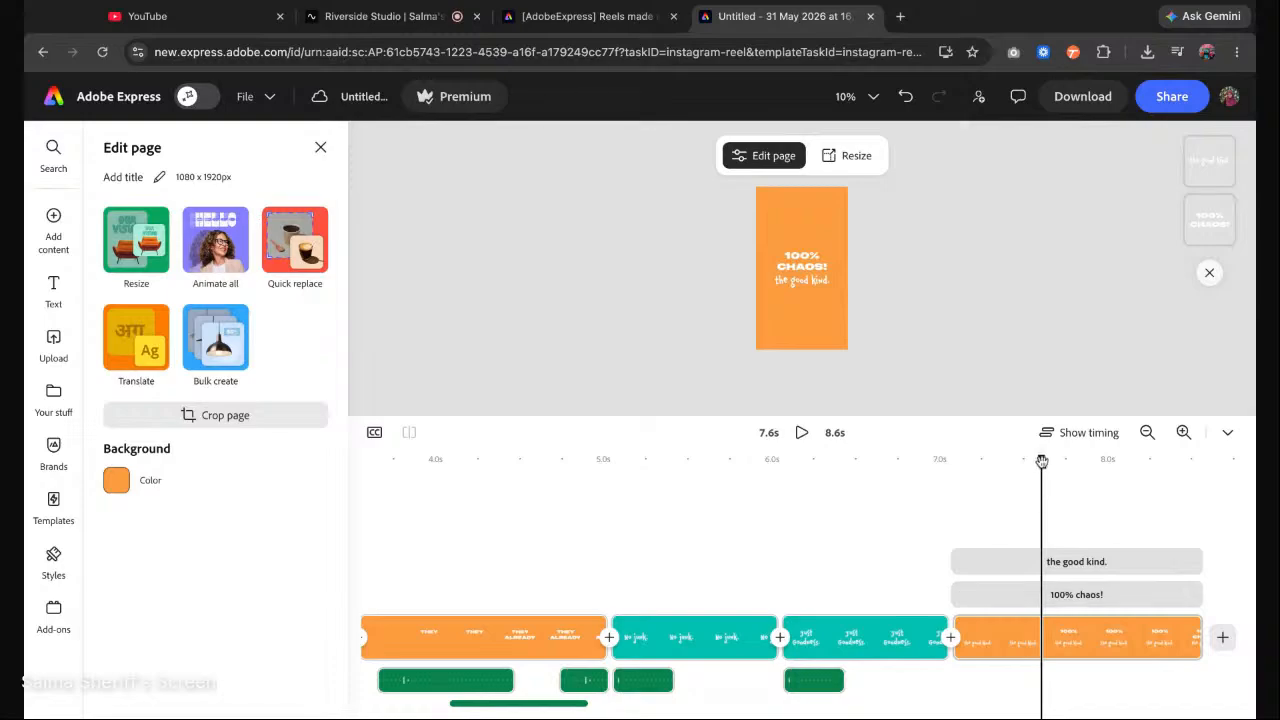
Set the duration of the Typewriter entrance animation on "100% chaos!" to 1 s.
{"action": "mouse_move", "coordinate": [1042, 461]}
{"action": "left_mouse_down"}
{"action": "mouse_move", "coordinate": [931, 461]}
{"action": "mouse_move", "coordinate": [1112, 459]}
{"action": "mouse_move", "coordinate": [991, 459]}
{"action": "mouse_move", "coordinate": [1041, 459]}
{"action": "left_mouse_up"}
{"action": "left_click", "coordinate": [1068, 596]}
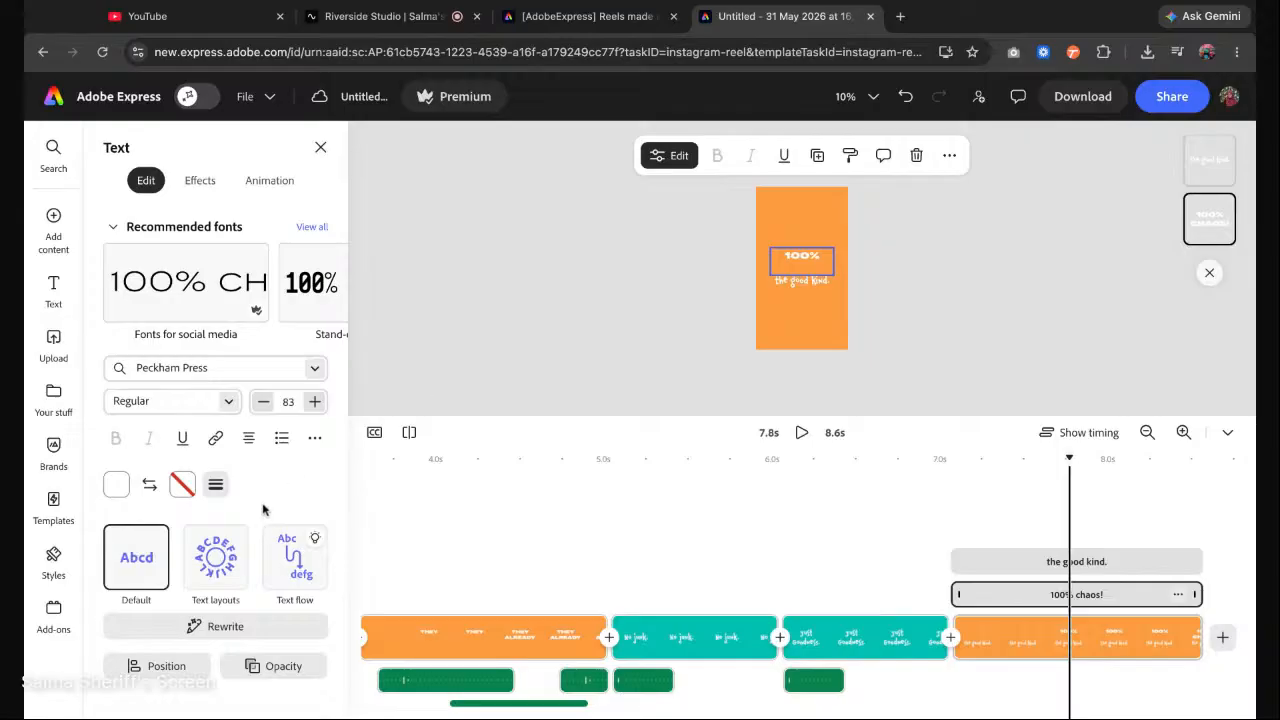
{"action": "left_click", "coordinate": [269, 180]}
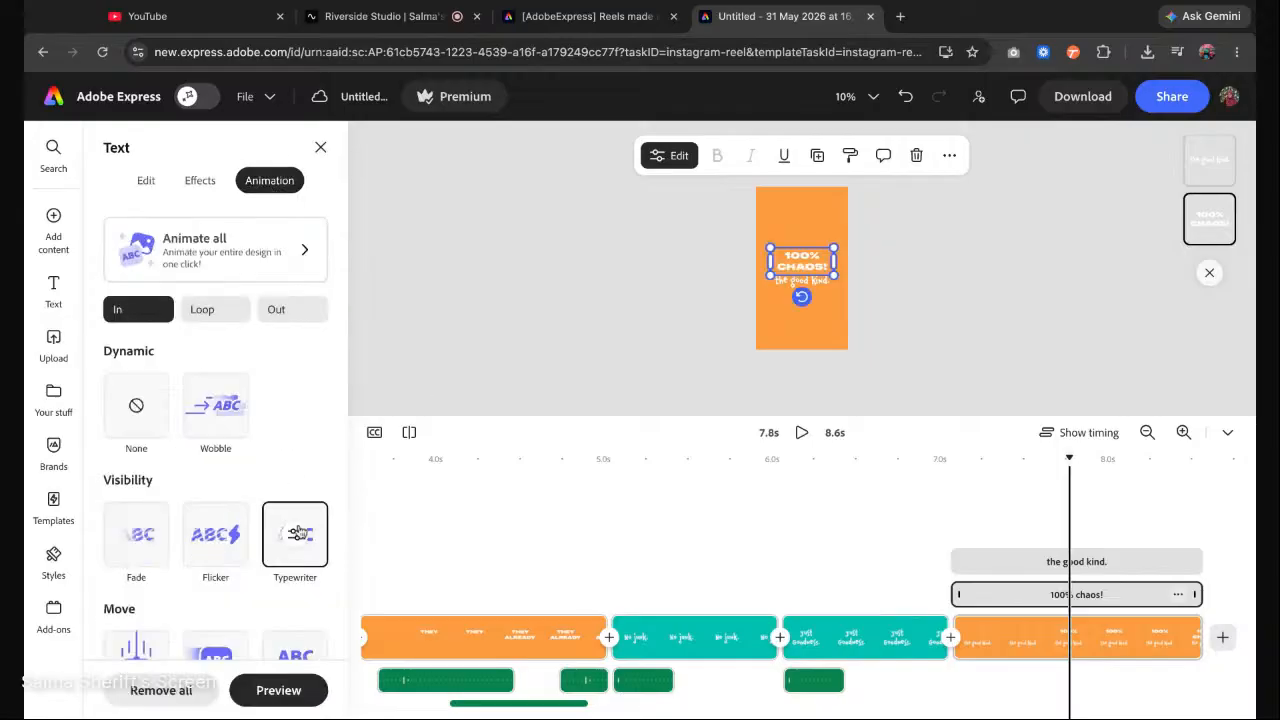
{"action": "left_click", "coordinate": [298, 533]}
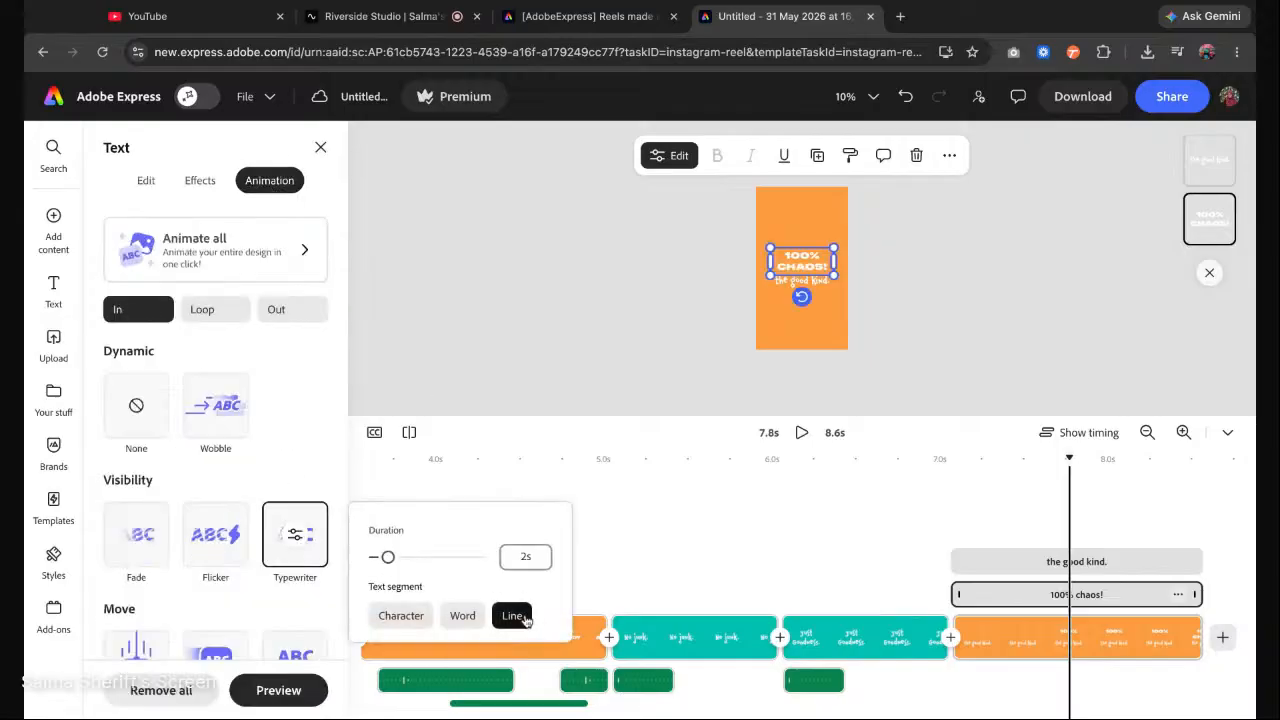
{"action": "left_click_drag", "start_coordinate": [388, 557], "coordinate": [386, 557]}
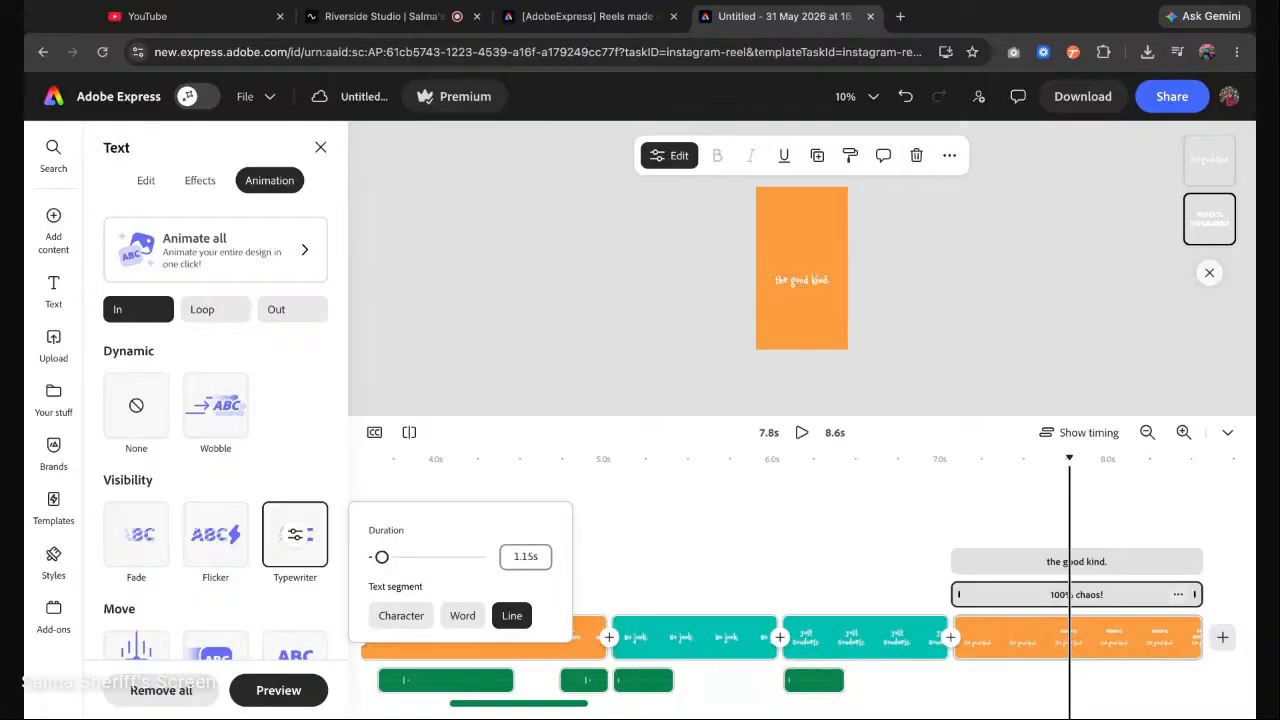
{"action": "left_click", "coordinate": [531, 556]}
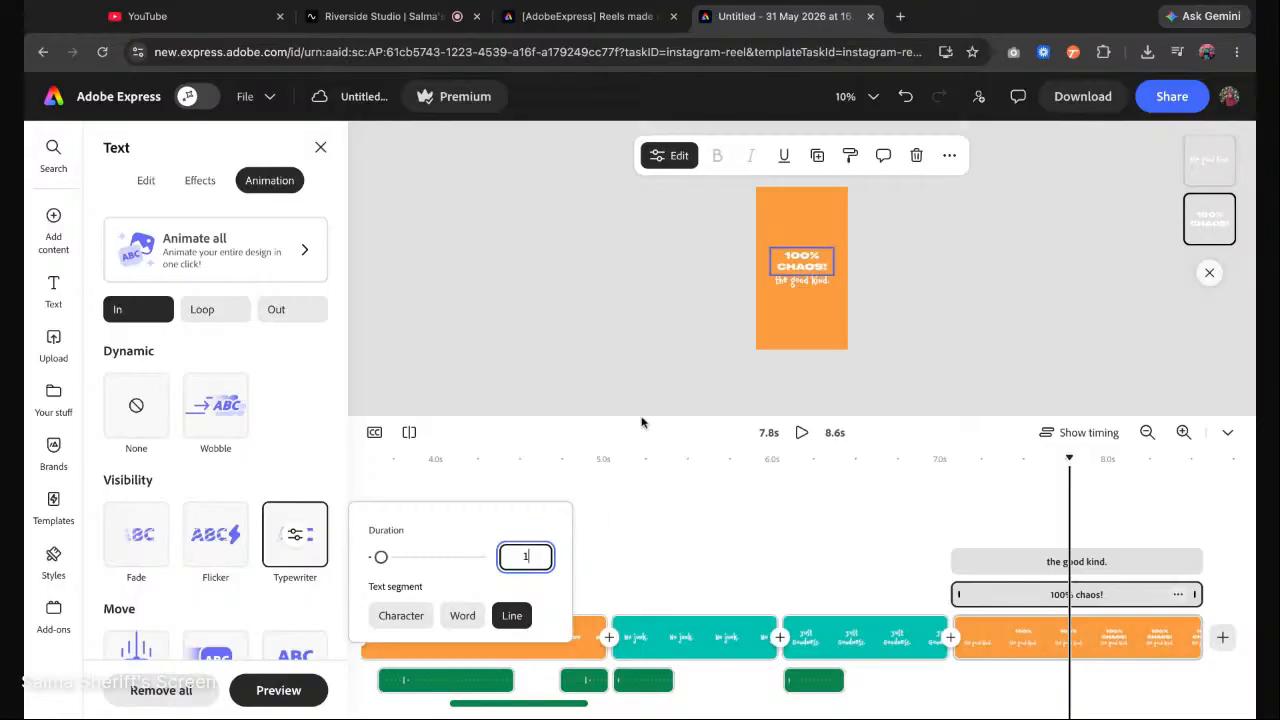
{"action": "left_click", "coordinate": [655, 356]}
Trim the start of "the good kind." so it enters at about 8.2 s, and play back the scene.
{"action": "left_click_drag", "start_coordinate": [1074, 453], "coordinate": [1108, 457]}
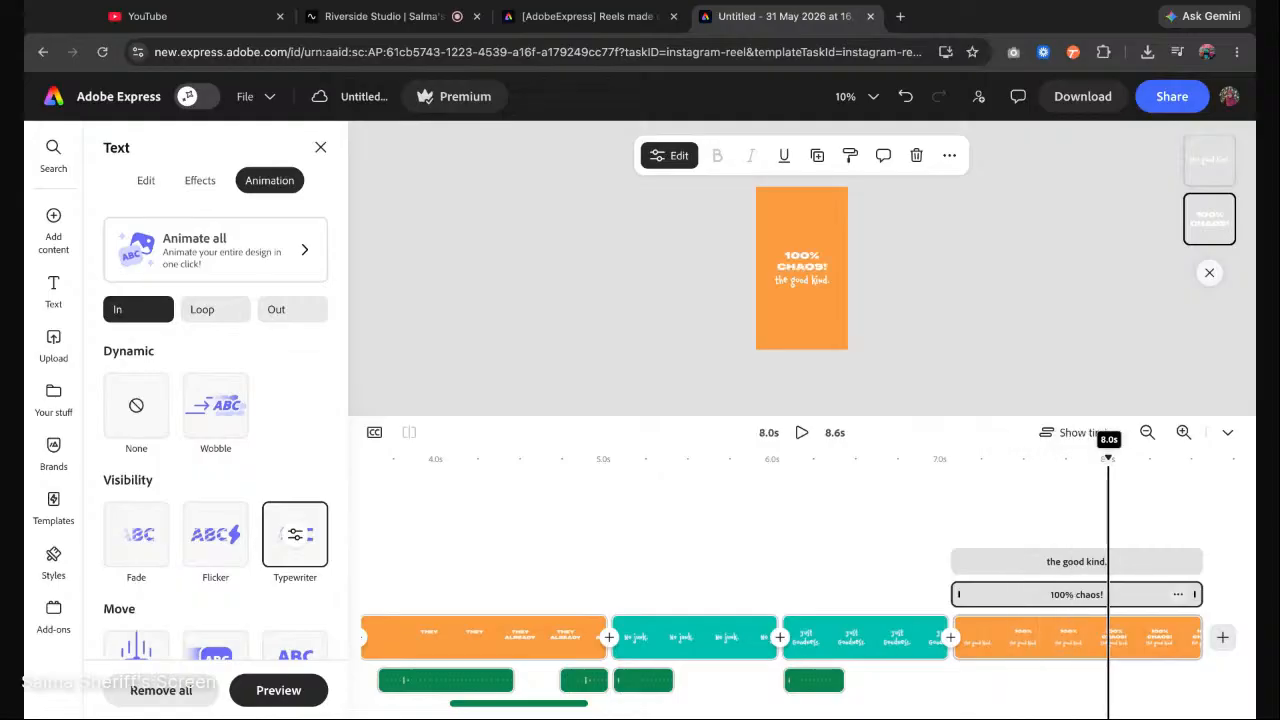
{"action": "left_click_drag", "start_coordinate": [960, 561], "coordinate": [1117, 561]}
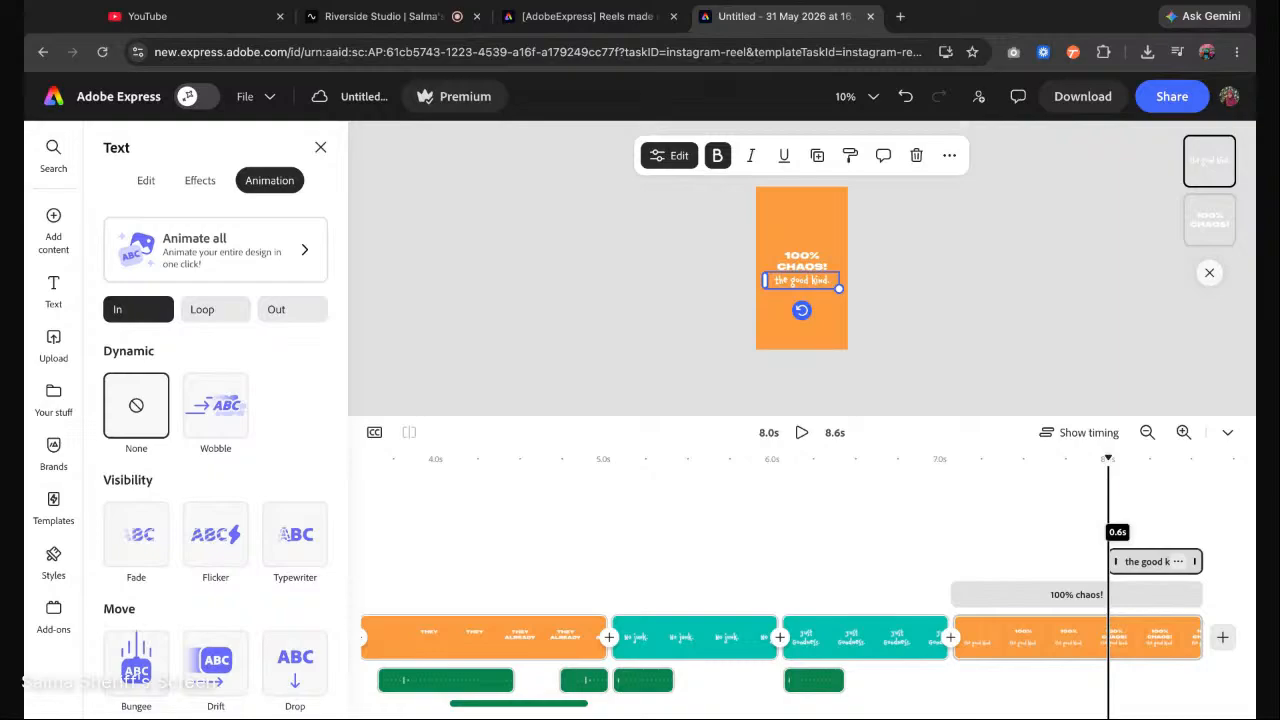
{"action": "left_click_drag", "start_coordinate": [1108, 459], "coordinate": [900, 459]}
{"action": "left_click", "coordinate": [801, 432]}
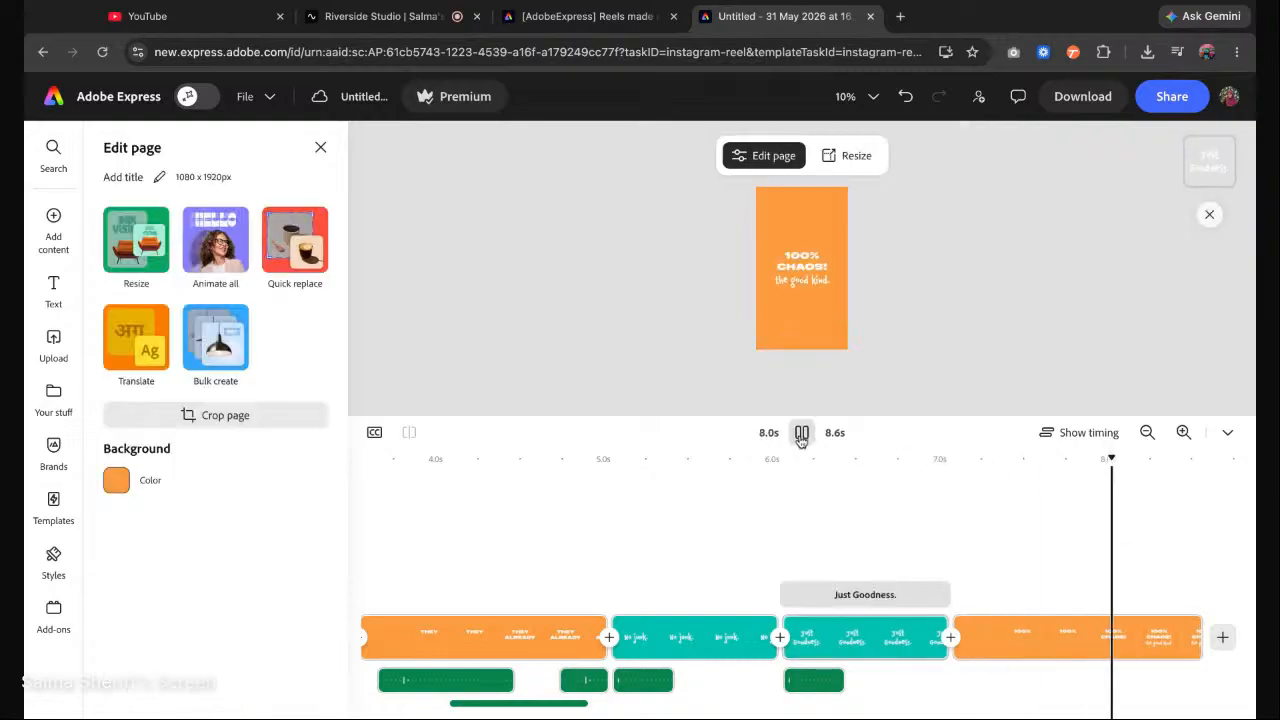
{"action": "left_click", "coordinate": [1137, 562]}
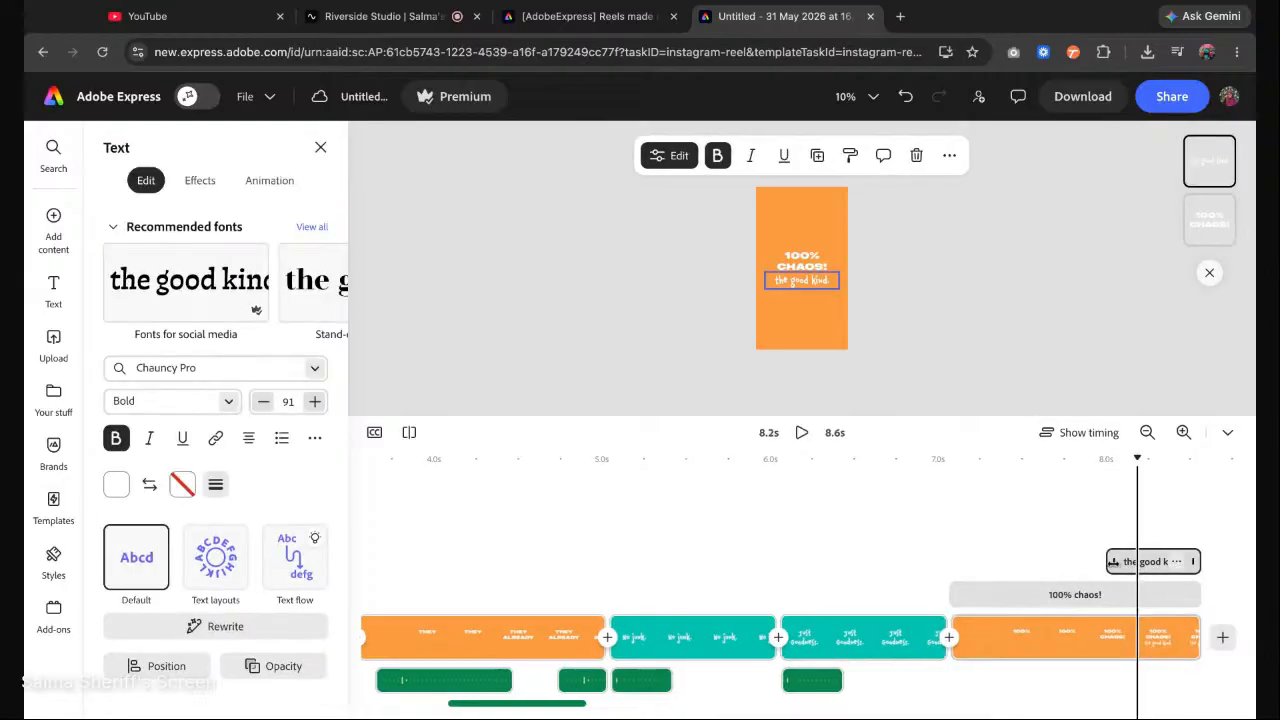
{"action": "mouse_move", "coordinate": [1110, 562]}
{"action": "left_mouse_down"}
{"action": "mouse_move", "coordinate": [1137, 562]}
{"action": "mouse_move", "coordinate": [1113, 562]}
{"action": "left_mouse_up"}
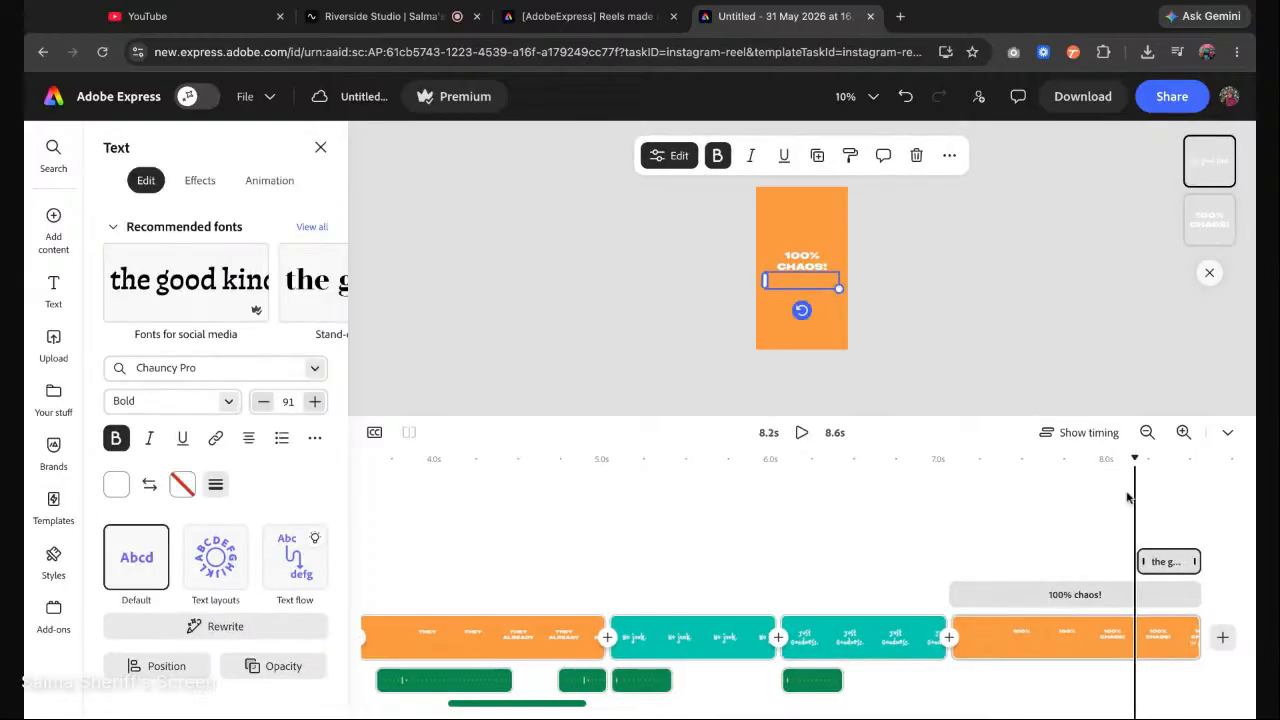
{"action": "left_click_drag", "start_coordinate": [1137, 460], "coordinate": [879, 460]}
{"action": "left_click", "coordinate": [801, 432]}
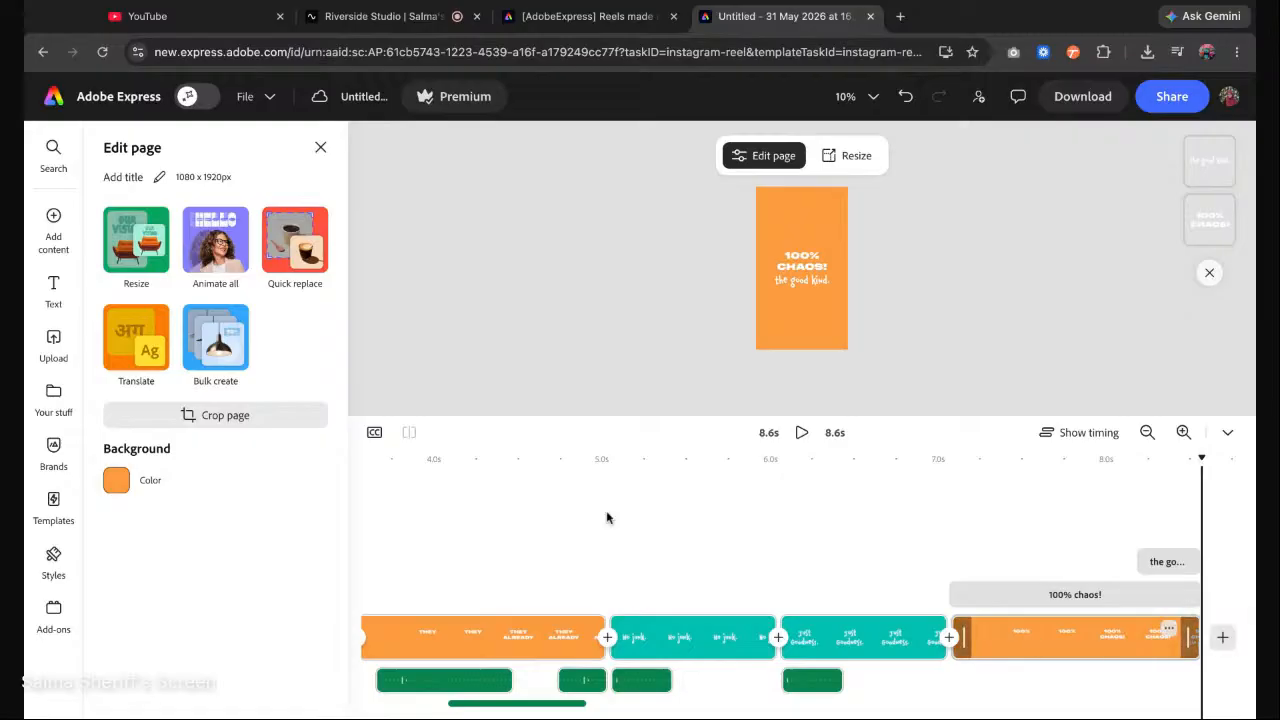
Change the background of the "100% chaos!" scene to the pink default swatch.
{"action": "left_click", "coordinate": [117, 484]}
{"action": "scroll", "coordinate": [215, 540], "scroll_direction": "down", "scroll_amount": 1}
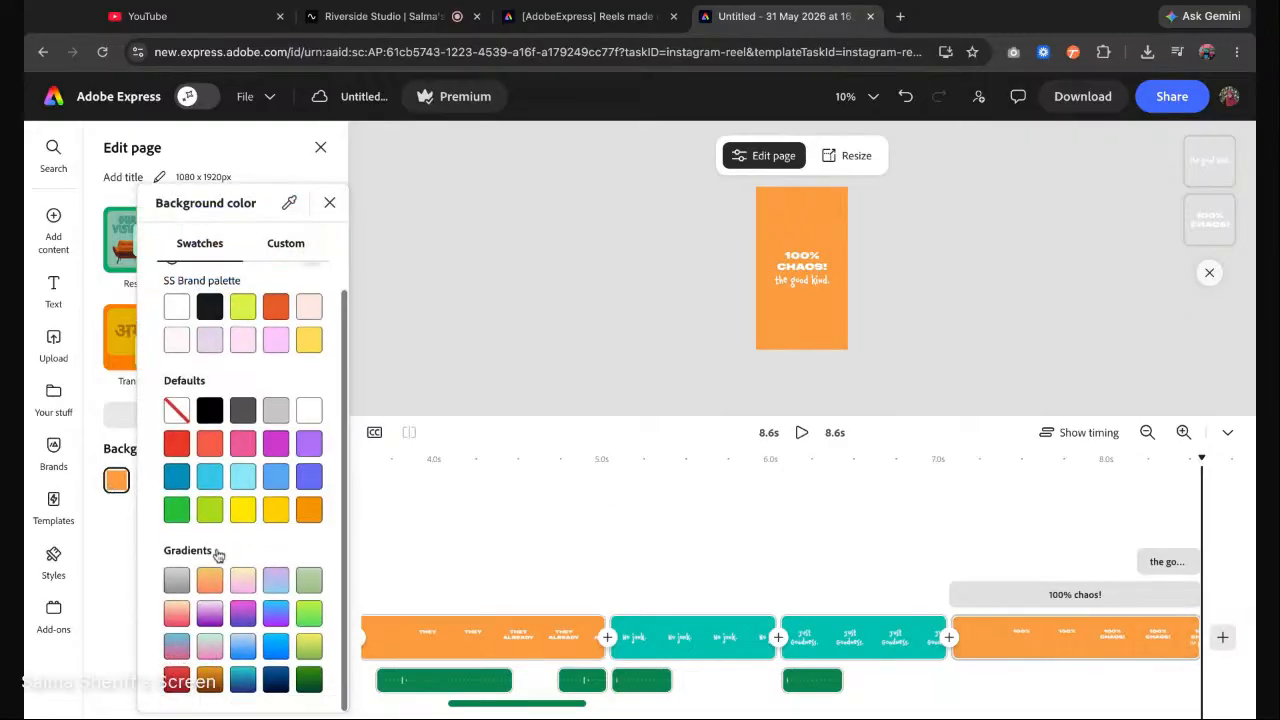
{"action": "left_click", "coordinate": [243, 449]}
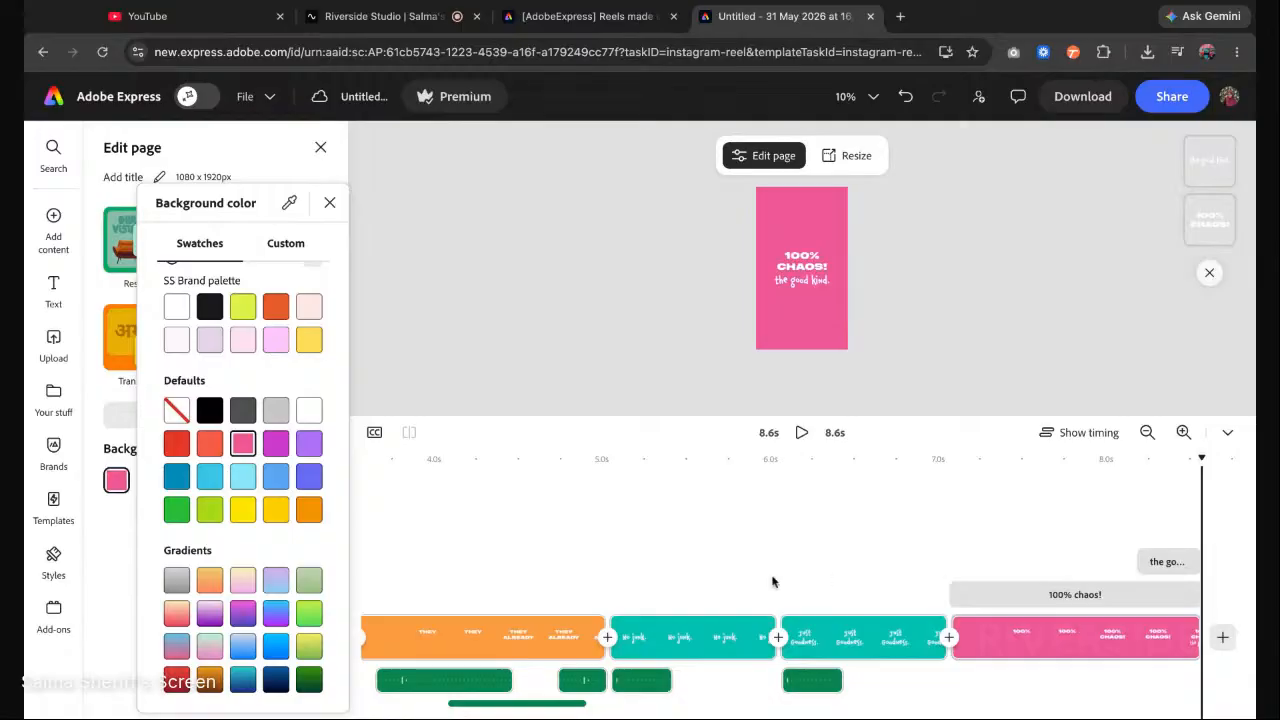
Duplicate the pink "100% chaos!" scene and change the copy's background to the bright blue default swatch.
{"action": "left_click", "coordinate": [1074, 637]}
{"action": "right_click", "coordinate": [1041, 646]}
{"action": "left_click", "coordinate": [1027, 497]}
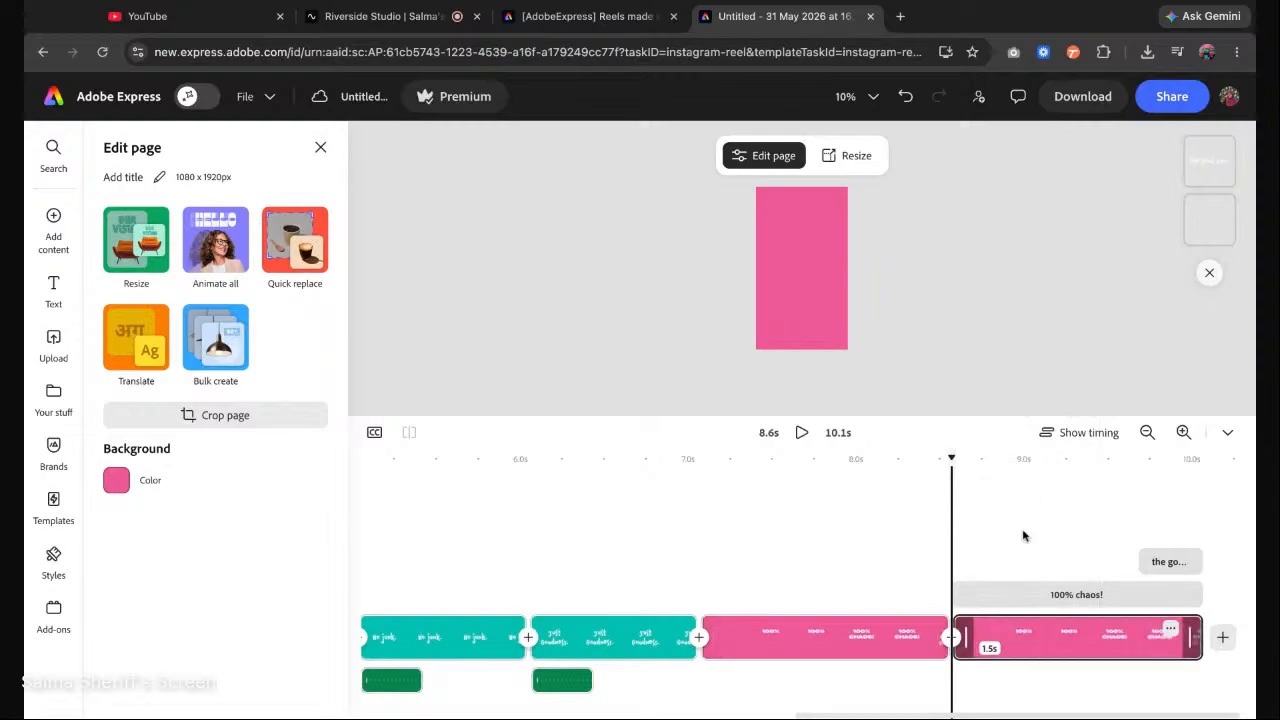
{"action": "left_click", "coordinate": [1023, 531]}
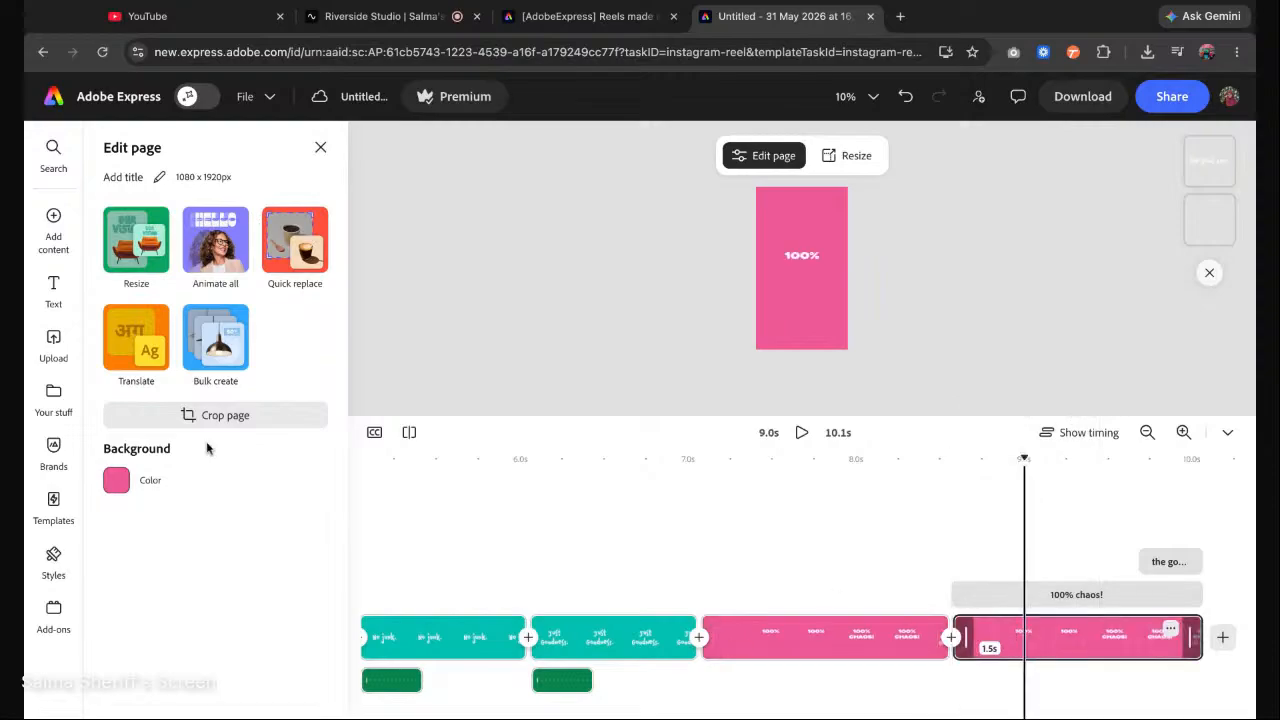
{"action": "left_click", "coordinate": [117, 483]}
{"action": "left_click", "coordinate": [209, 503]}
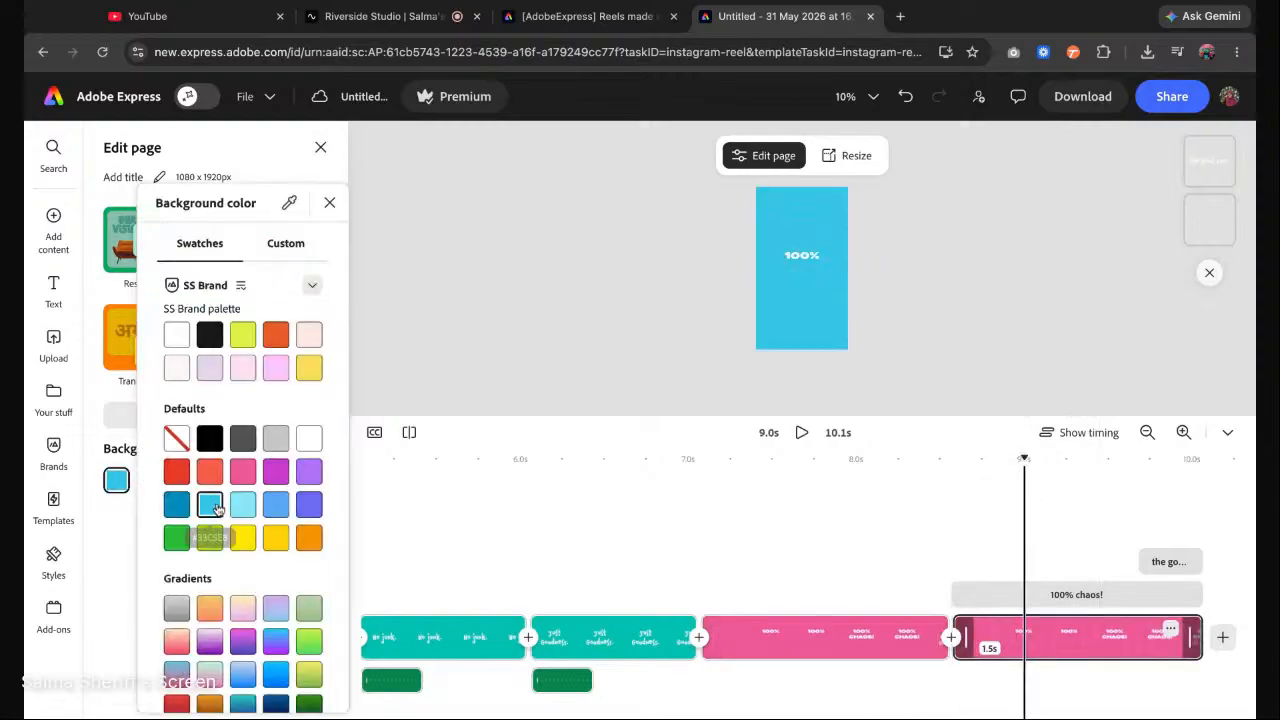
{"action": "left_click", "coordinate": [917, 283]}
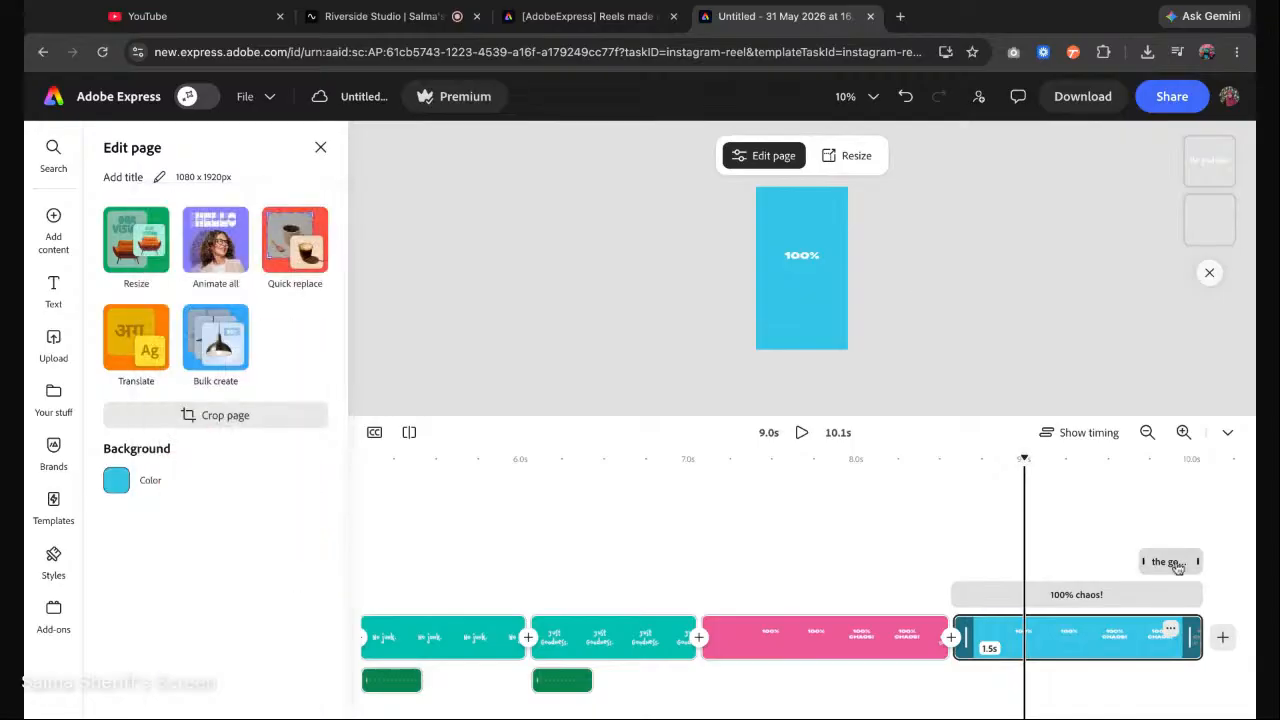
Remove "the good kind." from the blue scene and replace the "100% chaos!" text with "one treat is never enough".
{"action": "left_click", "coordinate": [1076, 596]}
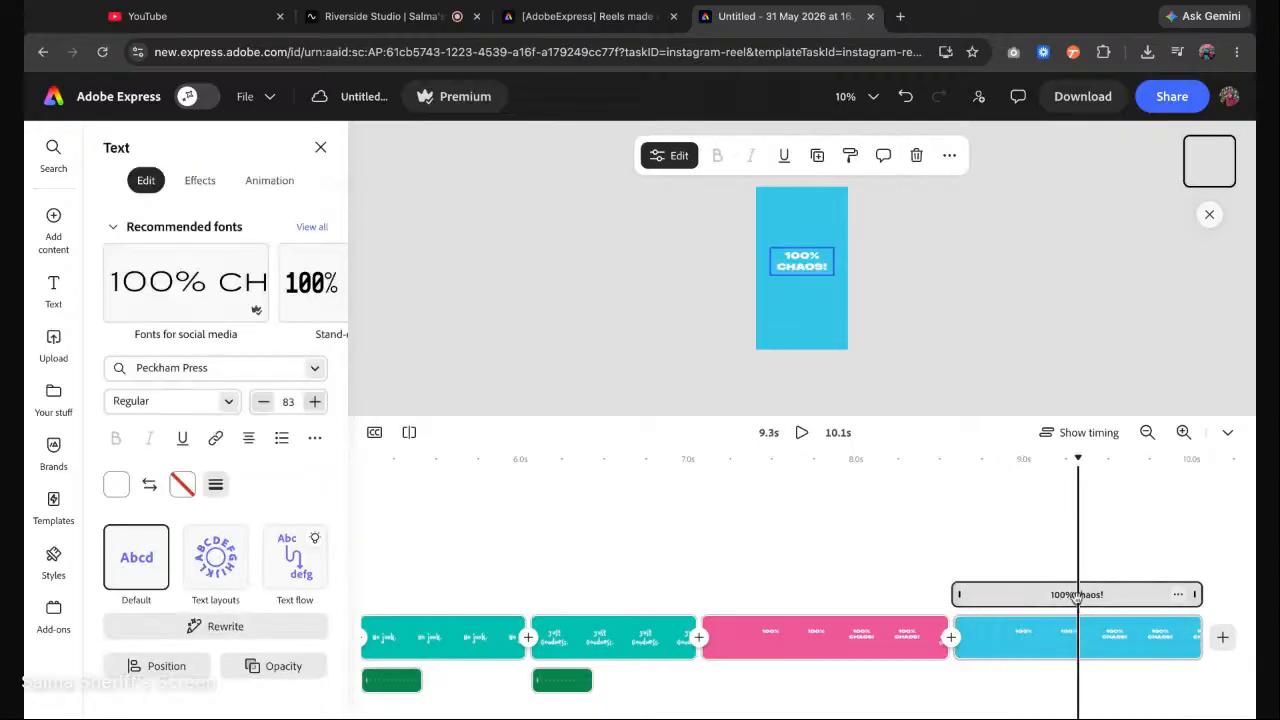
{"action": "double_click", "coordinate": [813, 271]}
{"action": "type", "text": "o"}
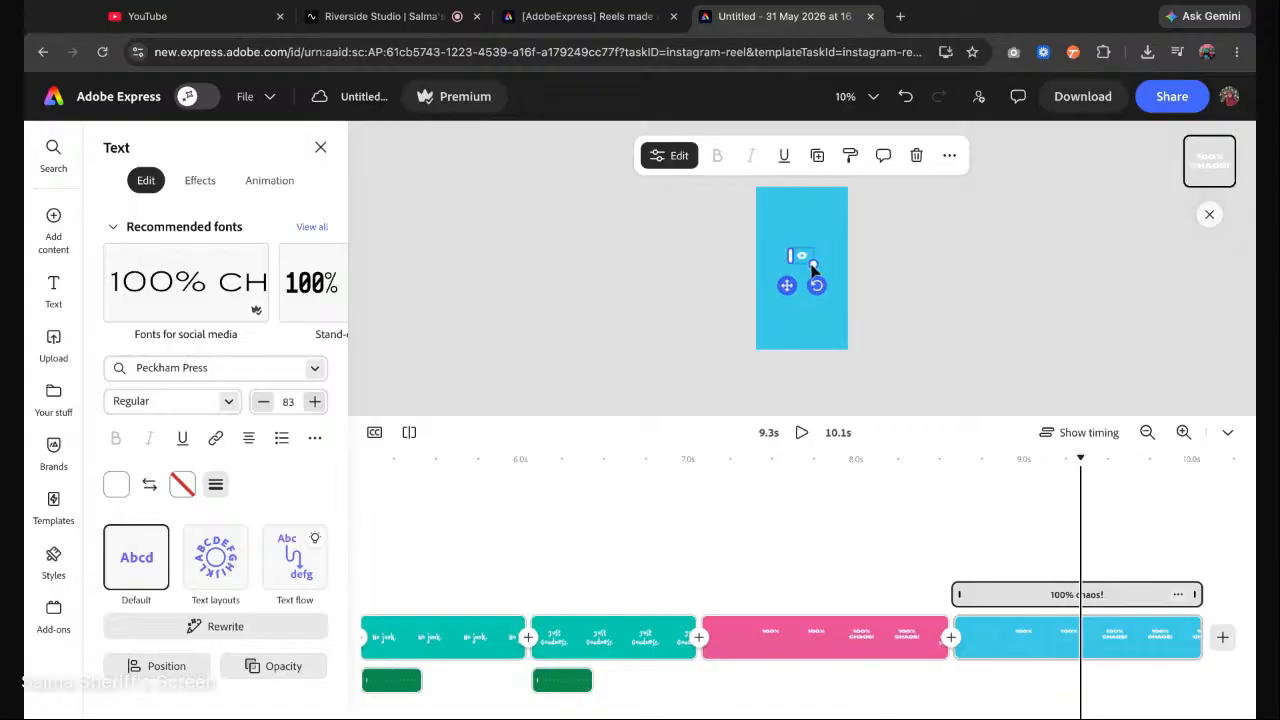
{"action": "type", "text": "ne treat is never"}
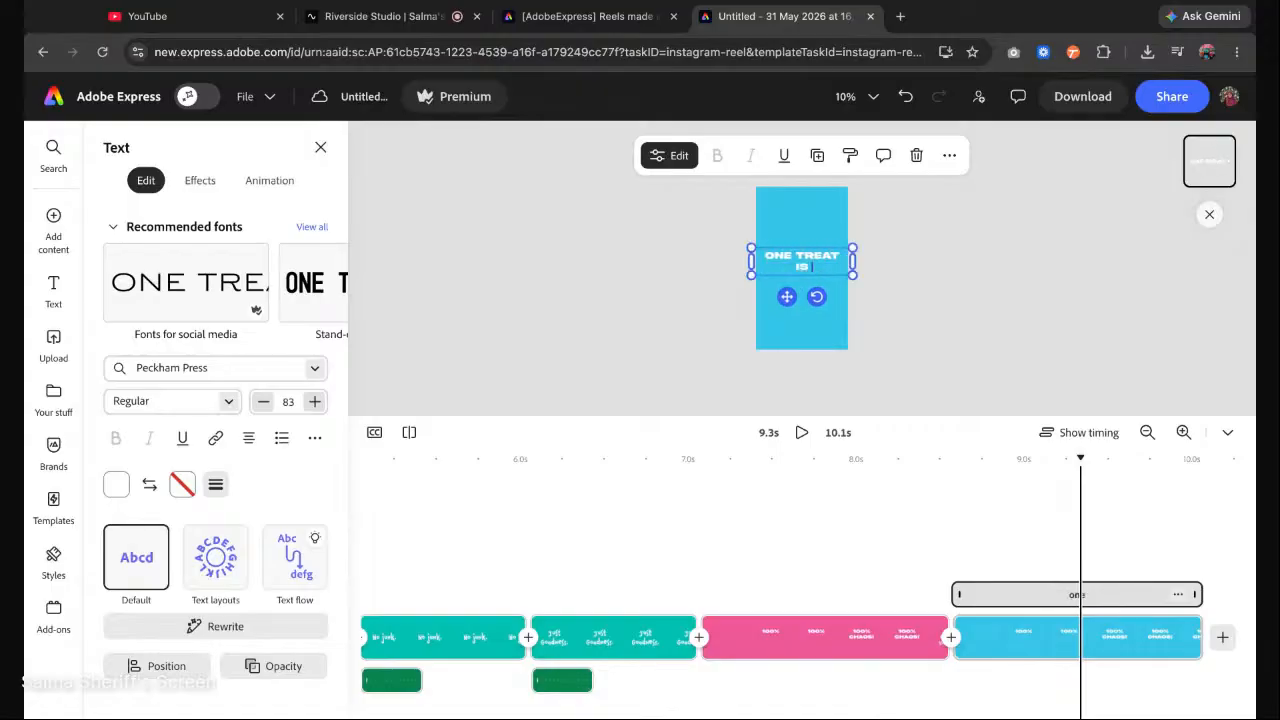
{"action": "type", "text": " eno"}
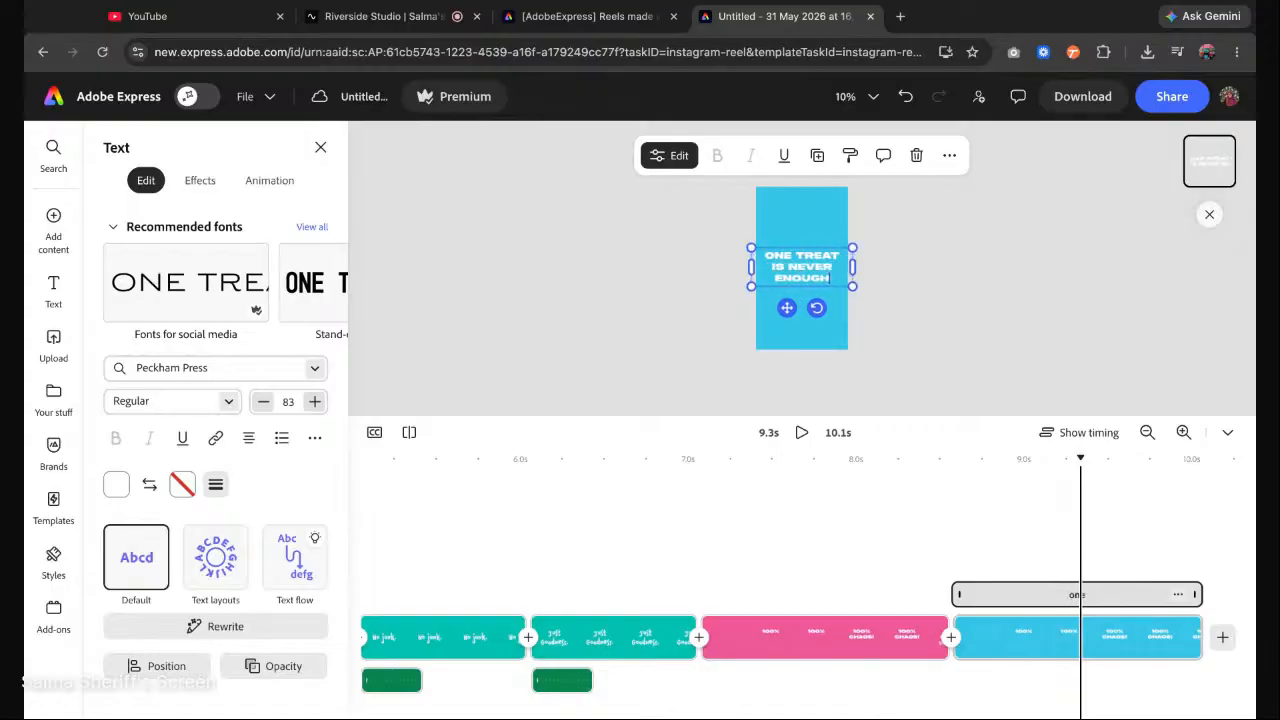
Scale the "one treat is never enough" text down to size 75, centre it in the page's upper part, and play back the scene.
{"action": "left_click", "coordinate": [877, 253]}
{"action": "left_click", "coordinate": [804, 274]}
{"action": "left_click_drag", "start_coordinate": [853, 287], "coordinate": [809, 269]}
{"action": "left_click_drag", "start_coordinate": [1081, 458], "coordinate": [938, 459]}
{"action": "left_click", "coordinate": [803, 434]}
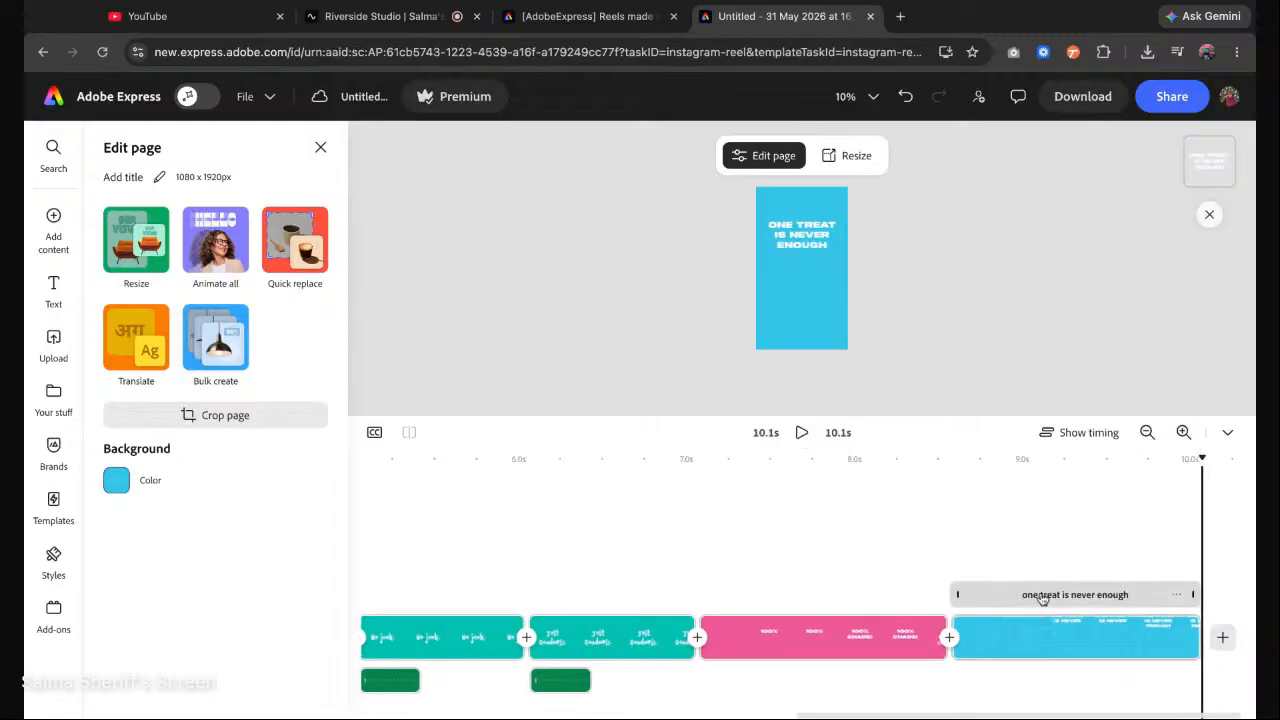
Set the Typewriter animation on "one treat is never enough" to reveal the text by word.
{"action": "left_click", "coordinate": [1041, 596]}
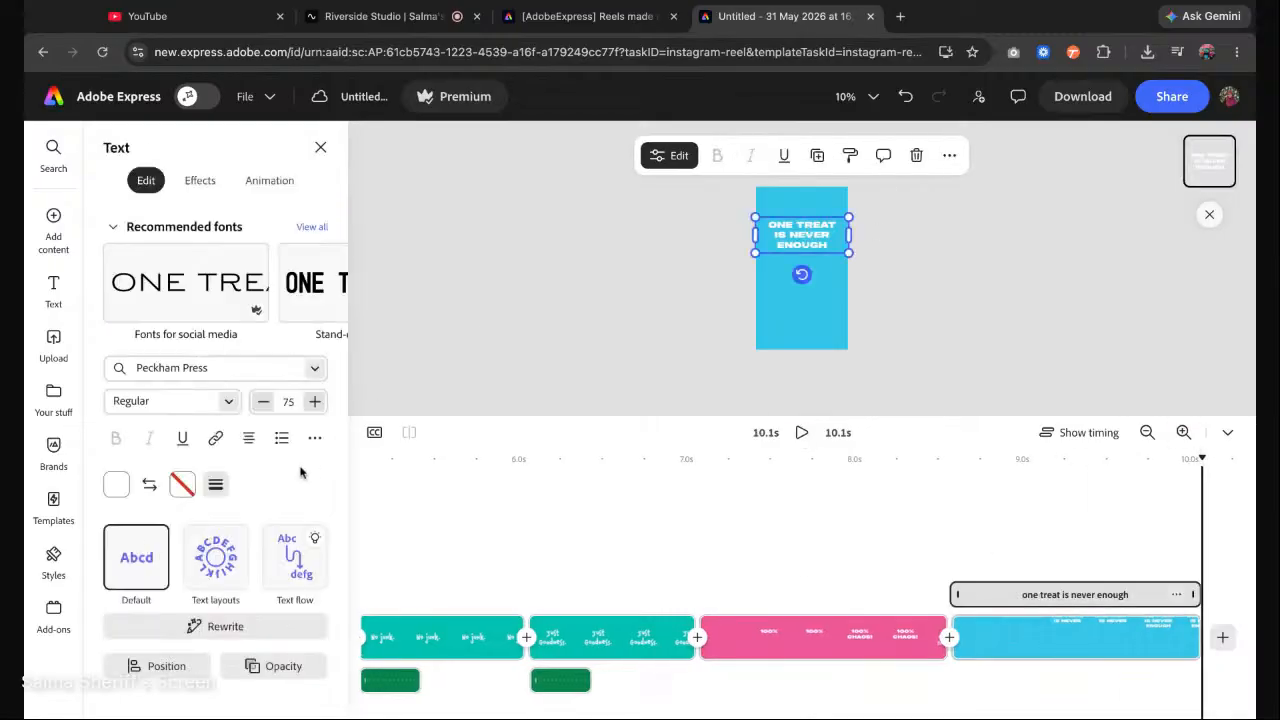
{"action": "left_click", "coordinate": [270, 180]}
{"action": "left_click", "coordinate": [295, 537]}
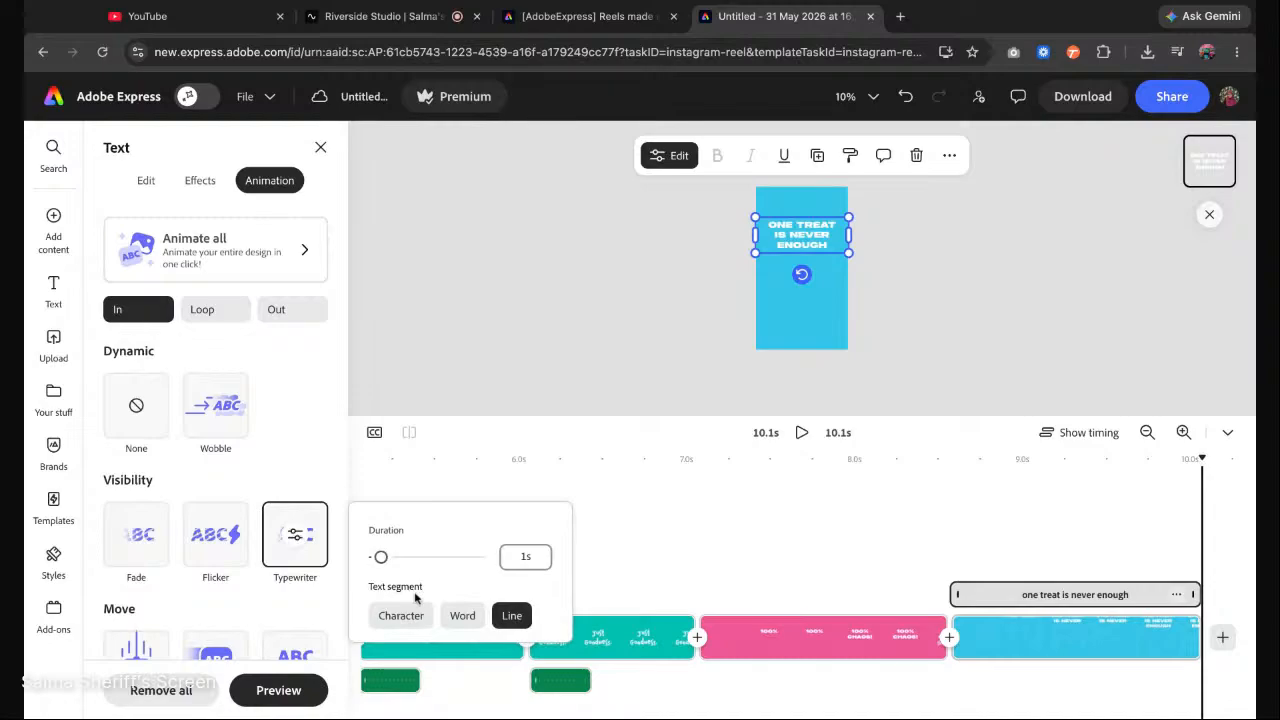
{"action": "left_click", "coordinate": [400, 615]}
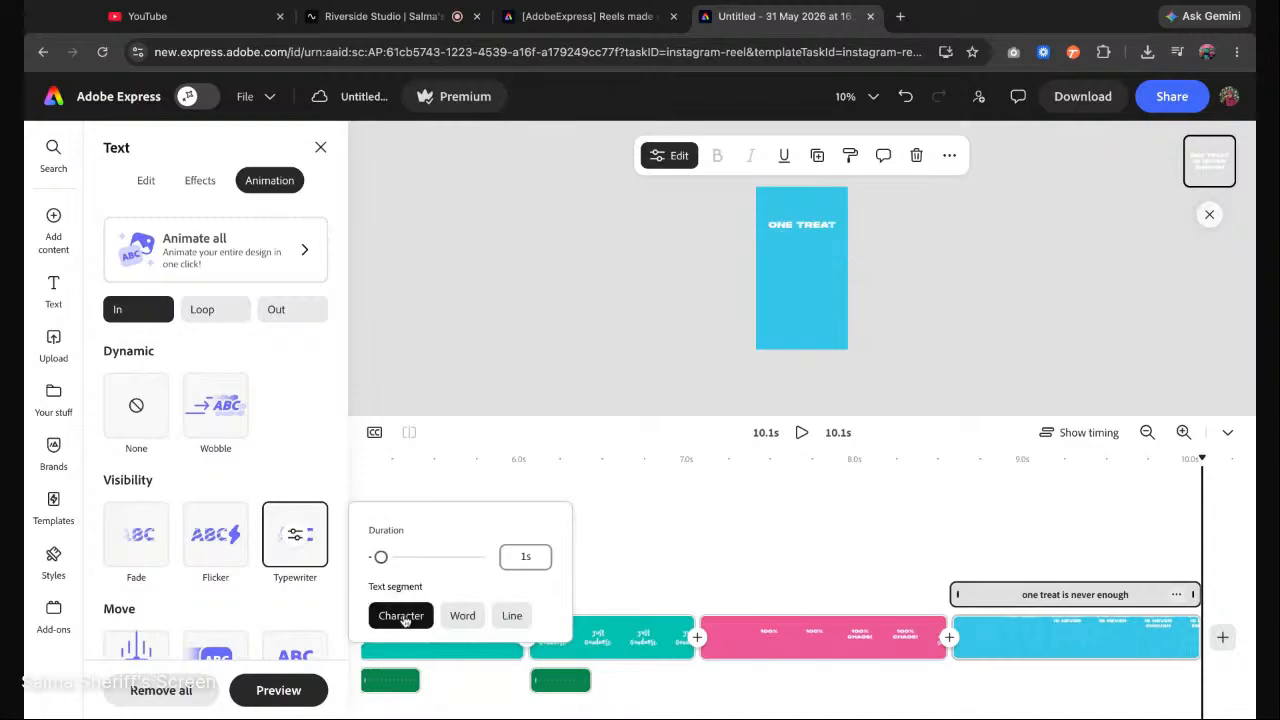
{"action": "left_click", "coordinate": [463, 617]}
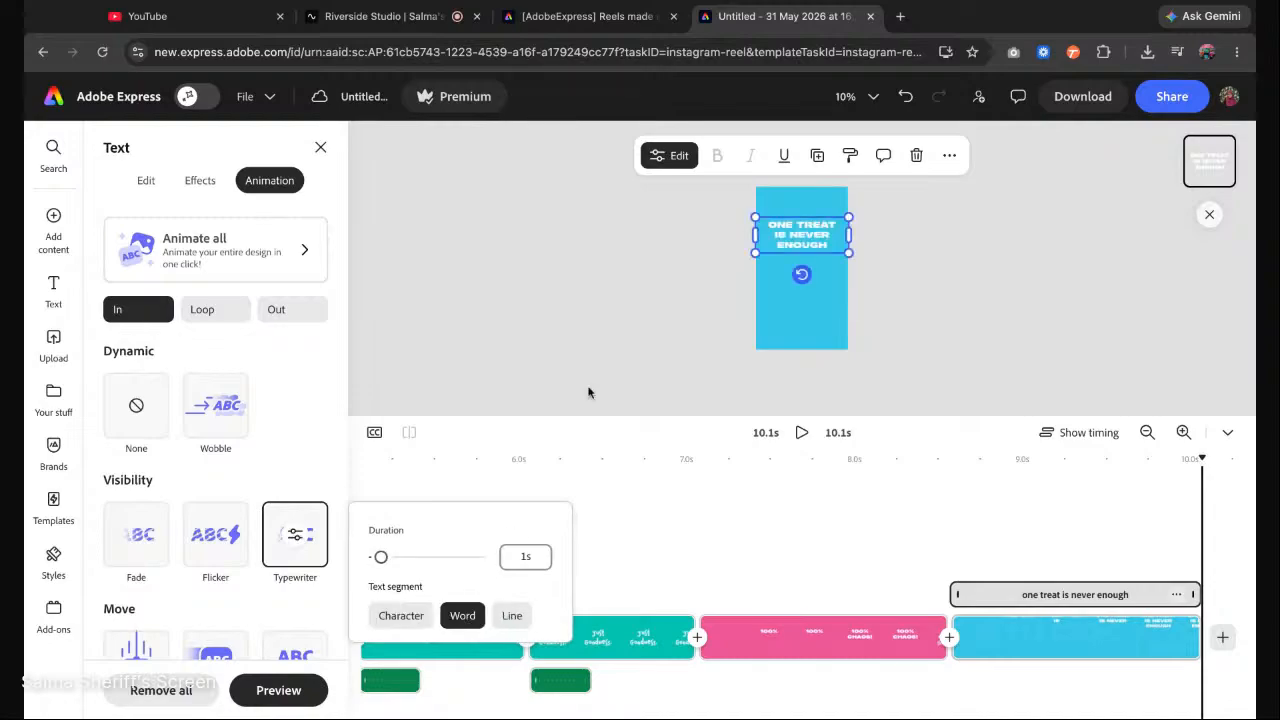
Move the playhead to the start of the blue scene and search all media types for "cat treat".
{"action": "left_click", "coordinate": [1201, 463]}
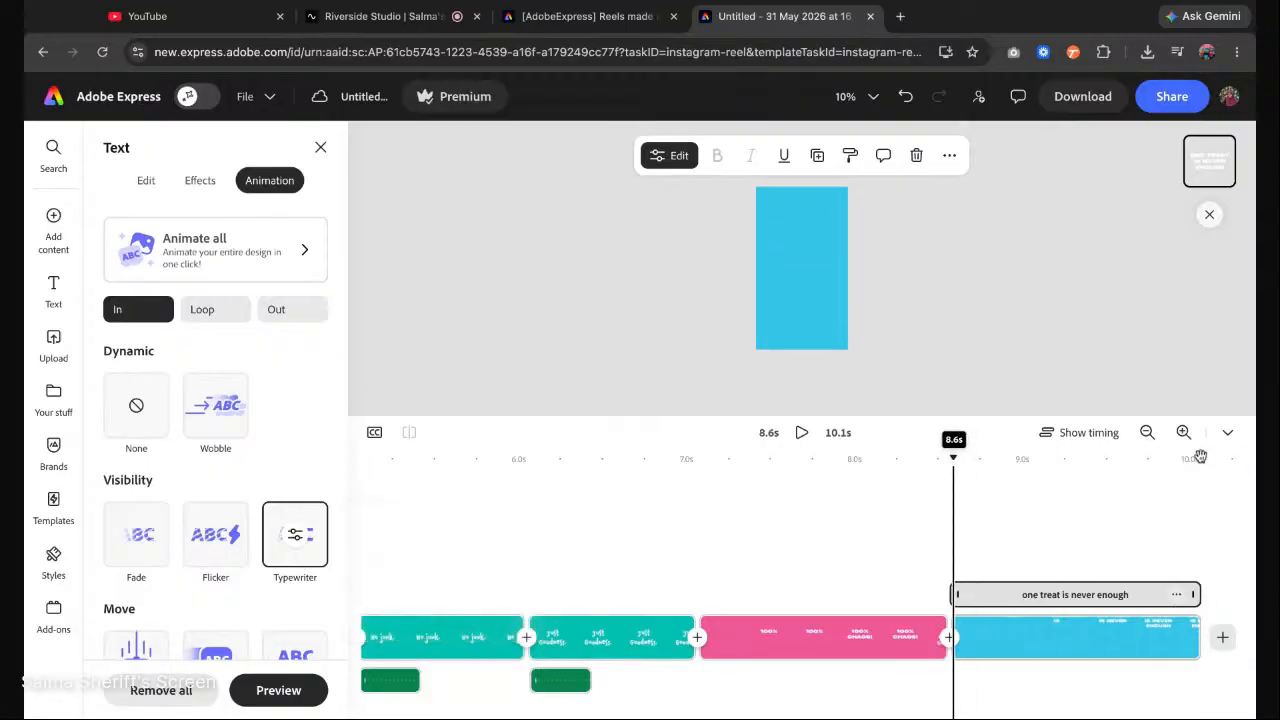
{"action": "left_click", "coordinate": [55, 230]}
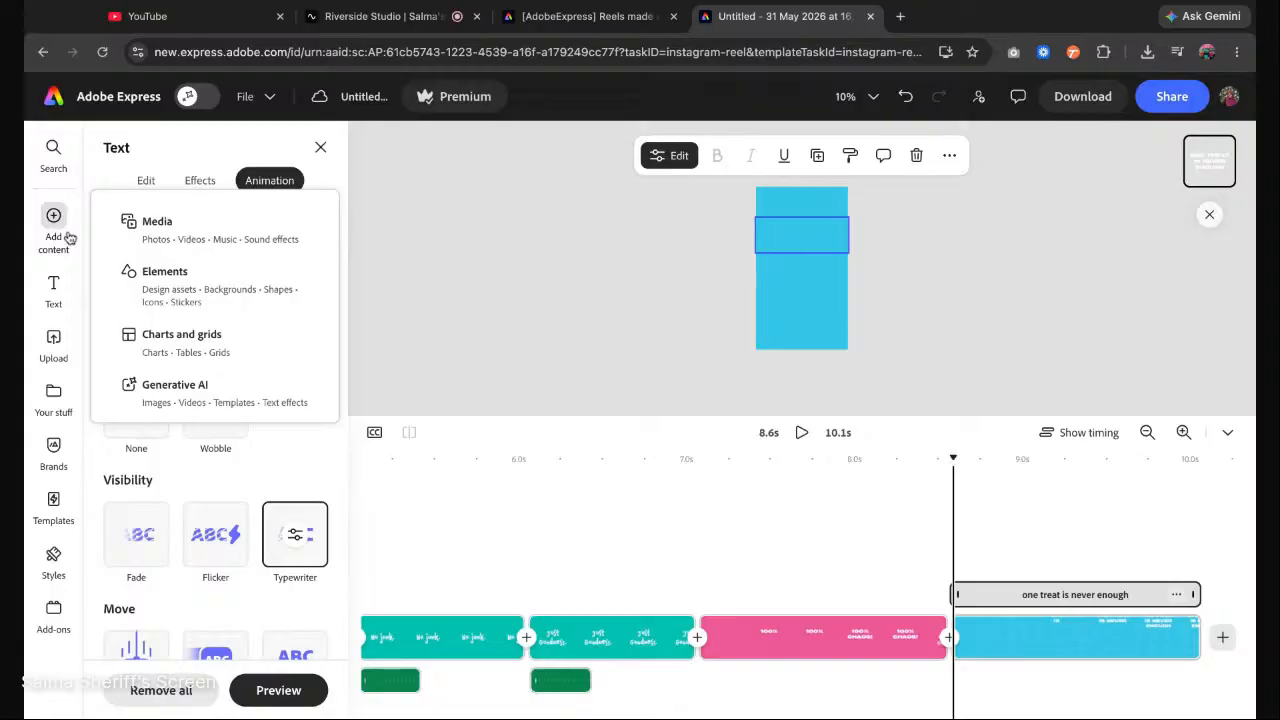
{"action": "left_click", "coordinate": [150, 225]}
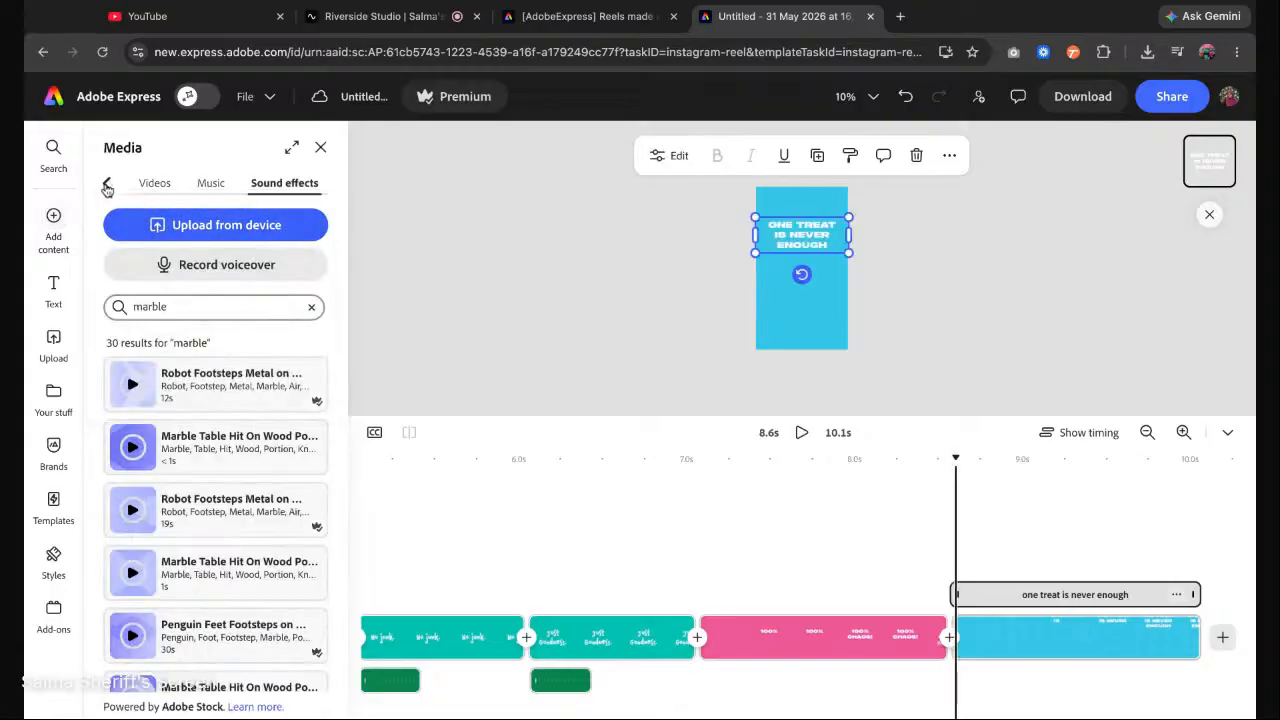
{"action": "left_click", "coordinate": [107, 188]}
{"action": "left_click", "coordinate": [118, 186]}
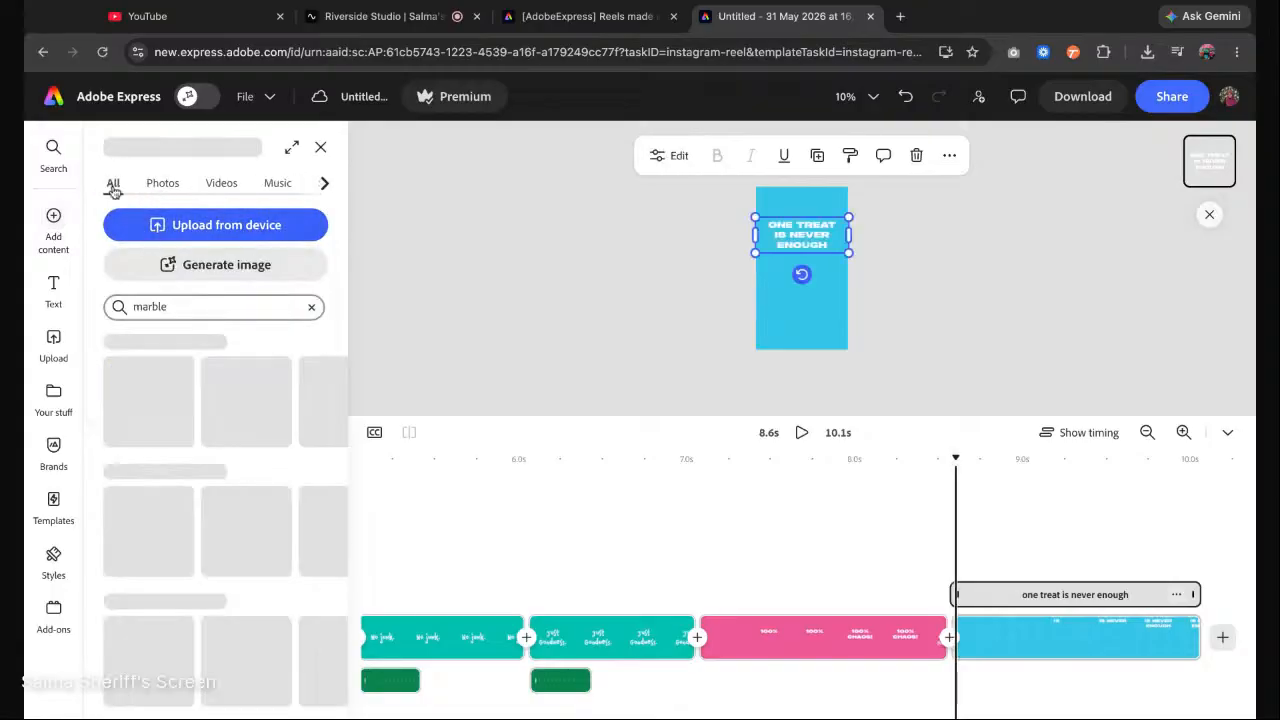
{"action": "left_click", "coordinate": [186, 310]}
{"action": "type", "text": "ca"}
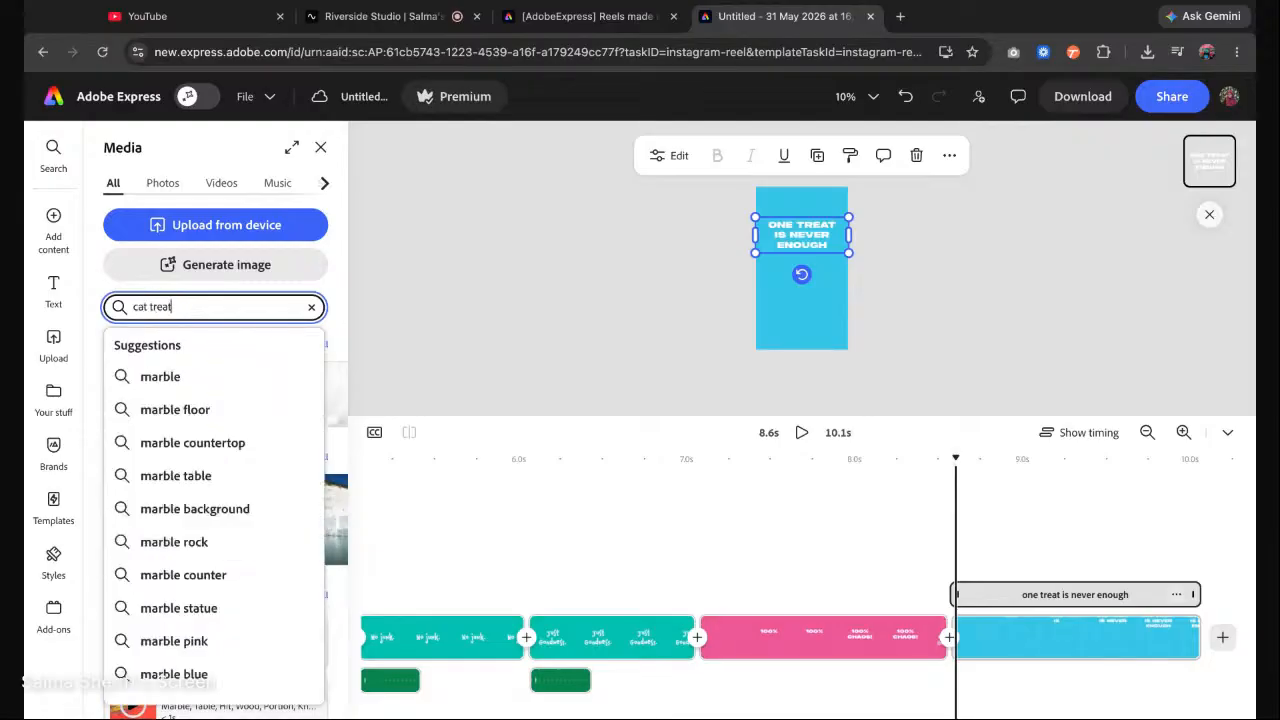
{"action": "type", "text": "t treat"}
{"action": "key", "text": "Return"}
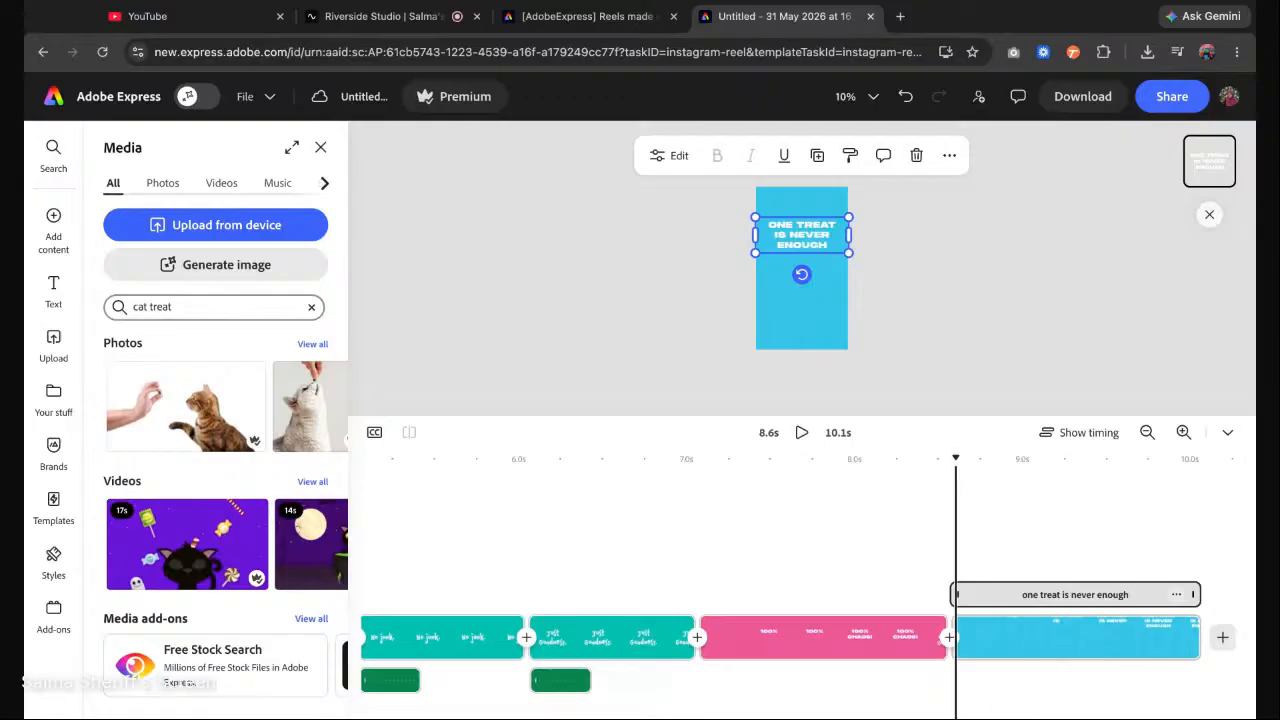
{"action": "left_click", "coordinate": [53, 218]}
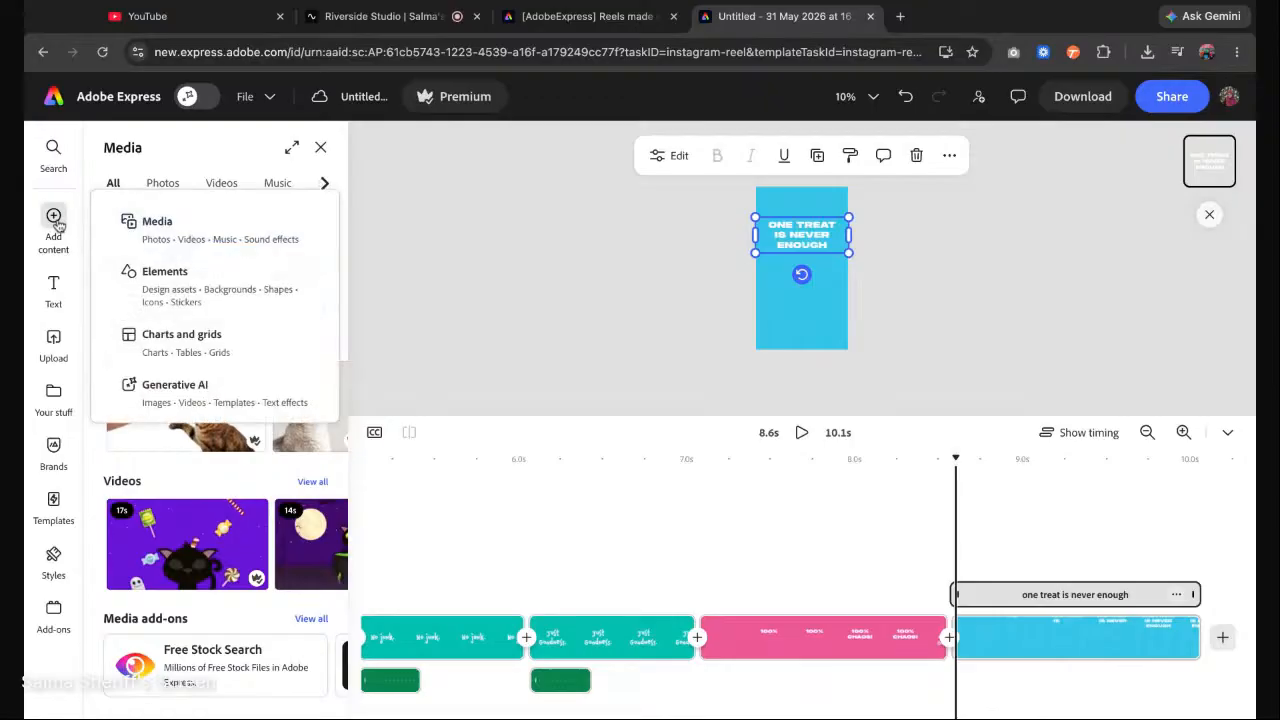
{"action": "left_click", "coordinate": [170, 291]}
{"action": "scroll", "coordinate": [271, 433], "scroll_direction": "down", "scroll_amount": 2}
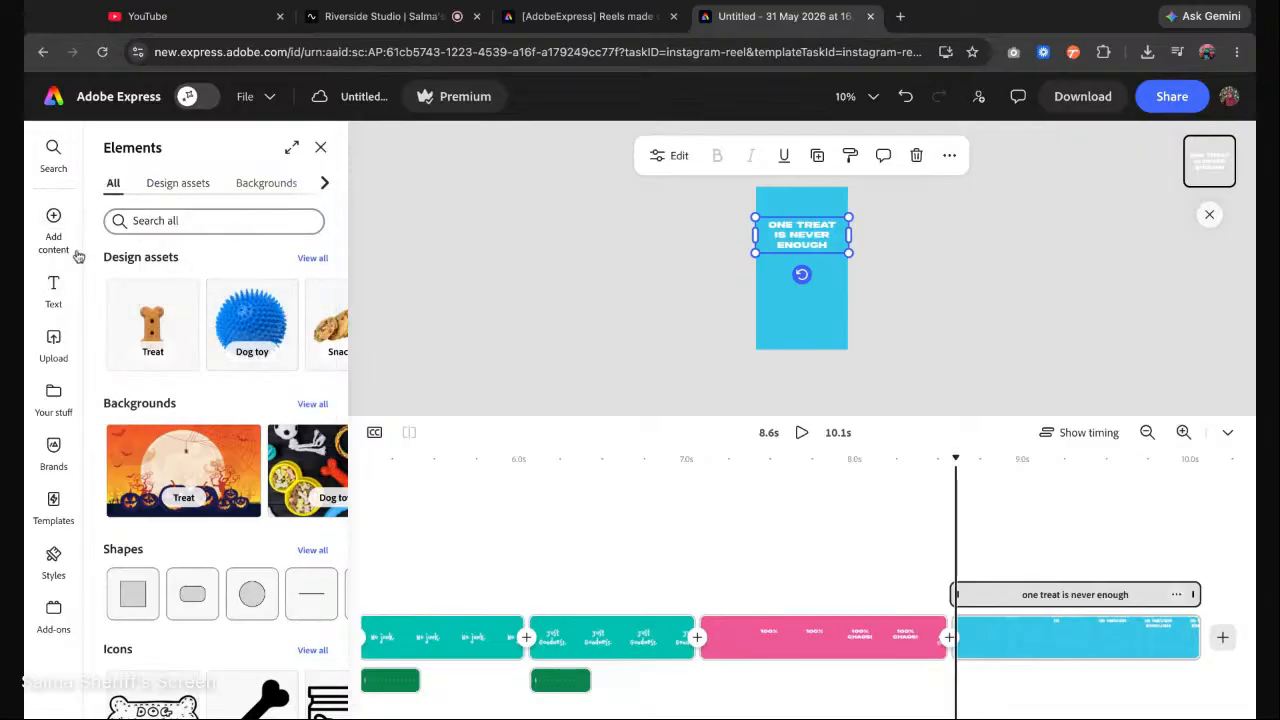
Return to the media library and search it for "cat treat".
{"action": "mouse_move", "coordinate": [70, 250]}
{"action": "mouse_move", "coordinate": [53, 225]}
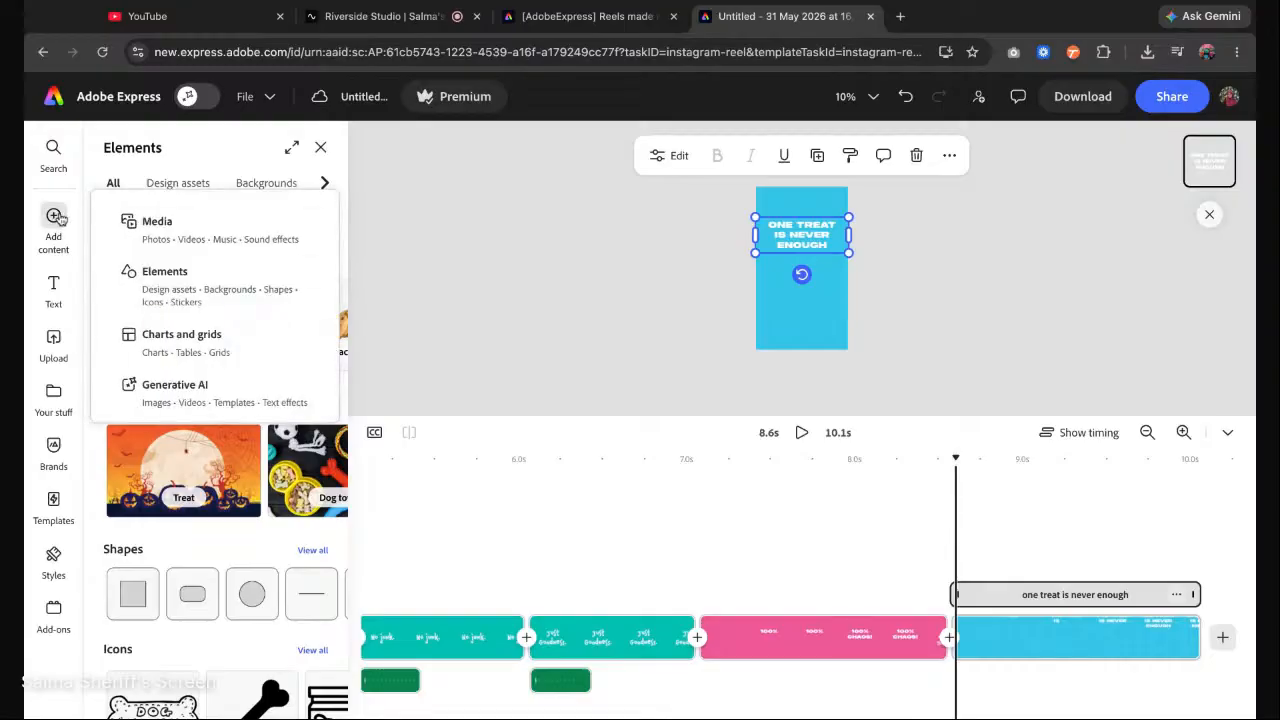
{"action": "left_click", "coordinate": [152, 232]}
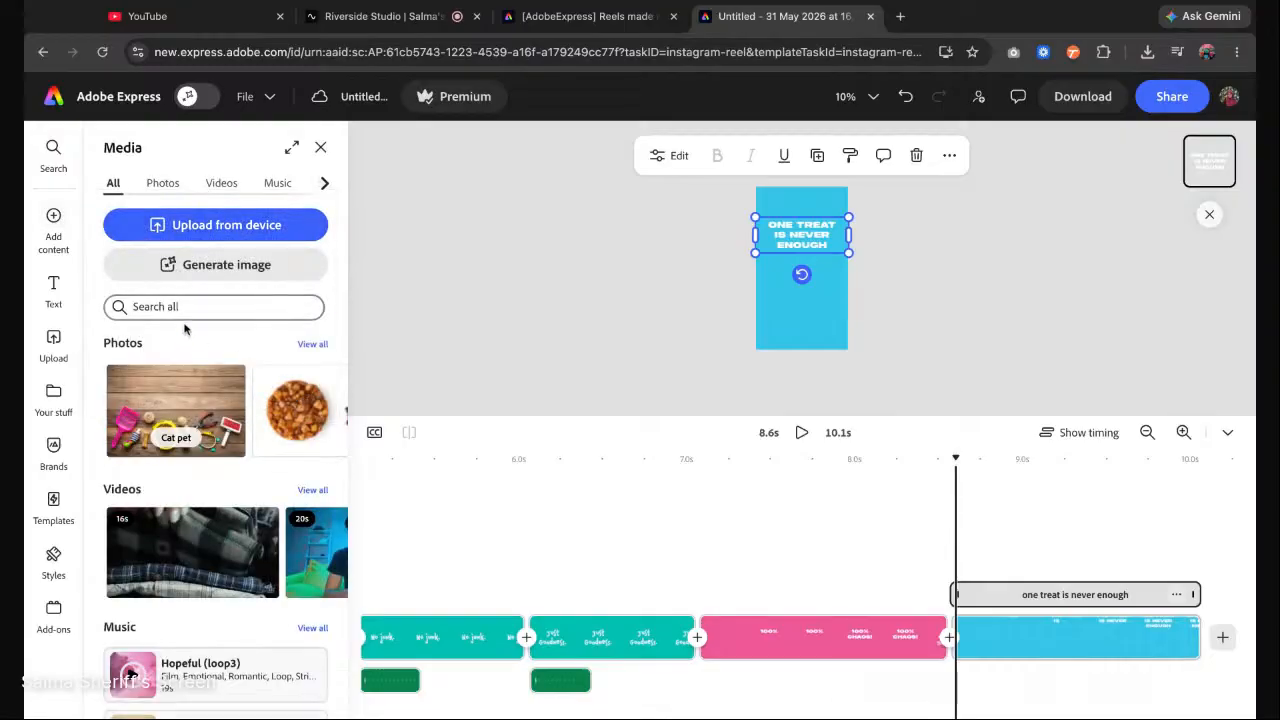
{"action": "left_click", "coordinate": [216, 307]}
{"action": "type", "text": "cat treat"}
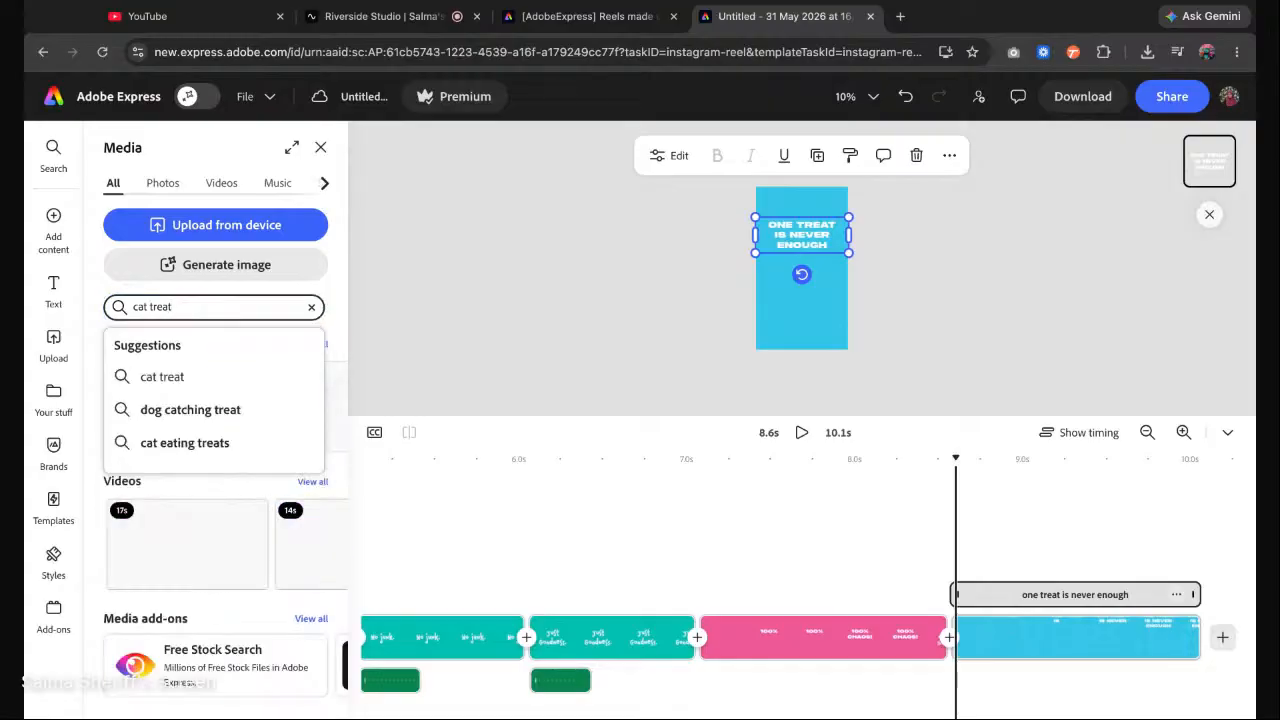
{"action": "key", "text": "Return"}
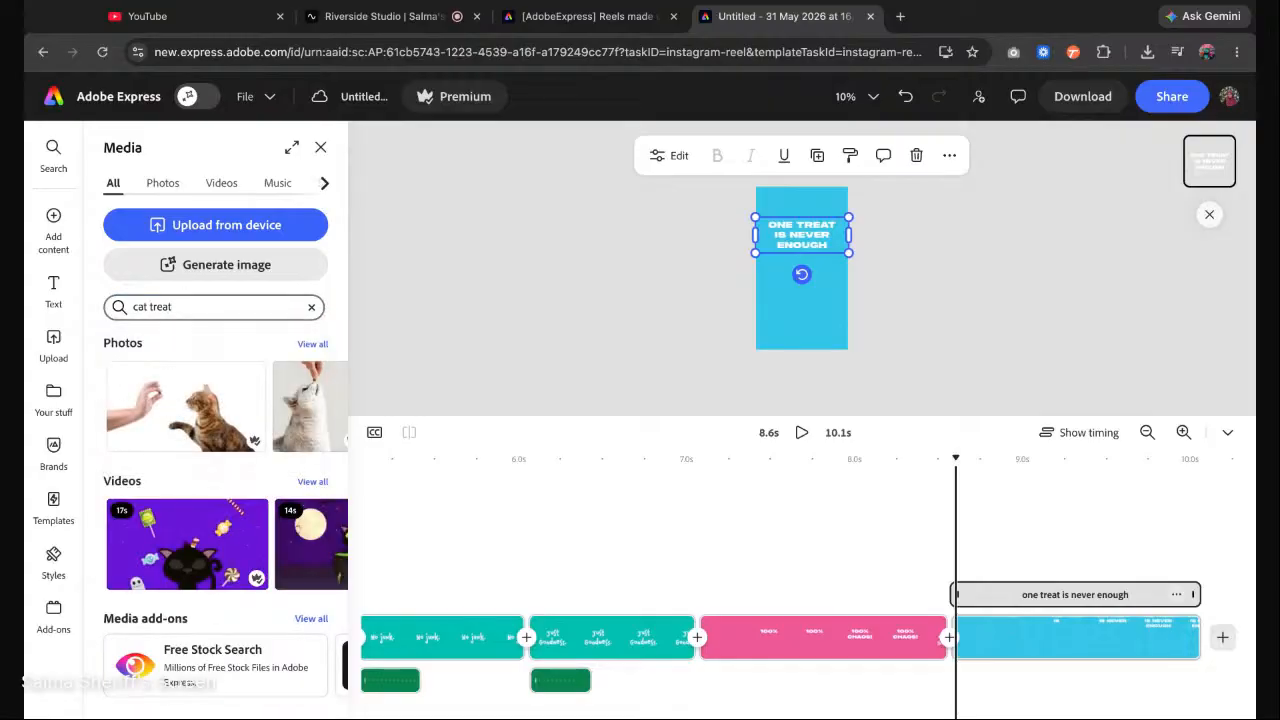
Show all photo results and add the photo of kibble falling into a yellow bowl as a layer on the canvas.
{"action": "left_click", "coordinate": [312, 345]}
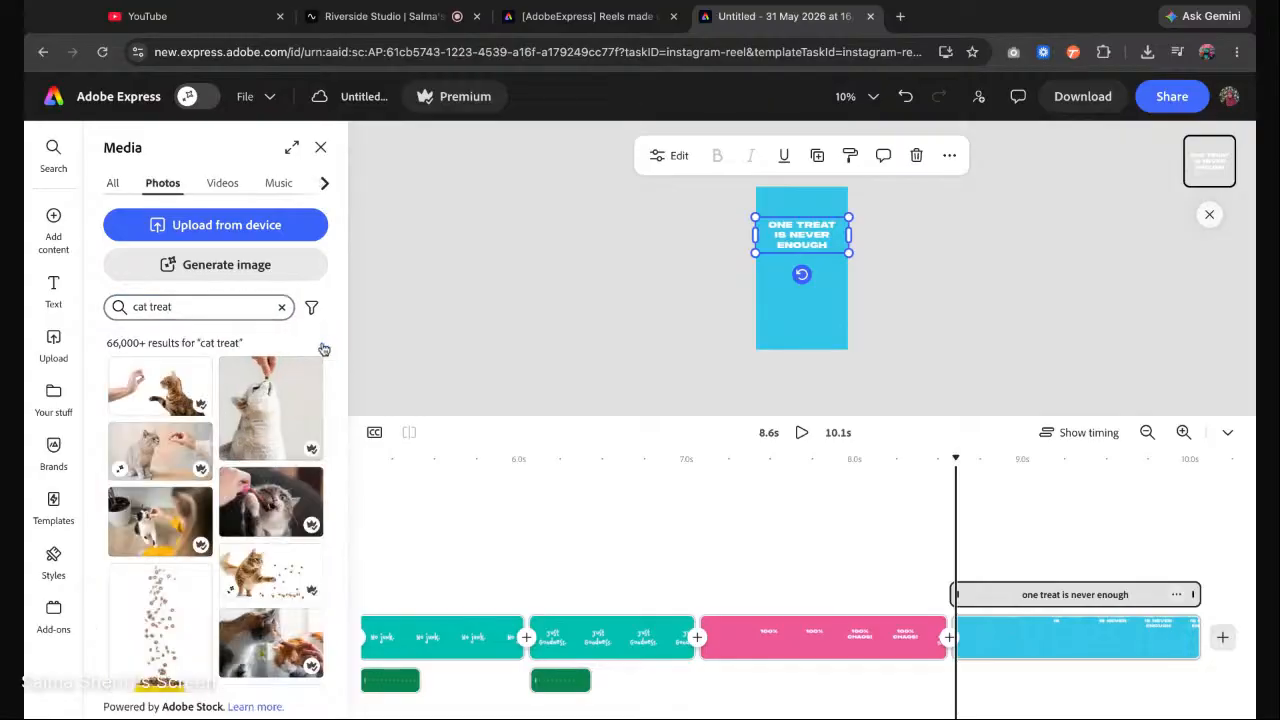
{"action": "scroll", "coordinate": [180, 480], "scroll_direction": "down", "scroll_amount": 3}
{"action": "left_click", "coordinate": [167, 458]}
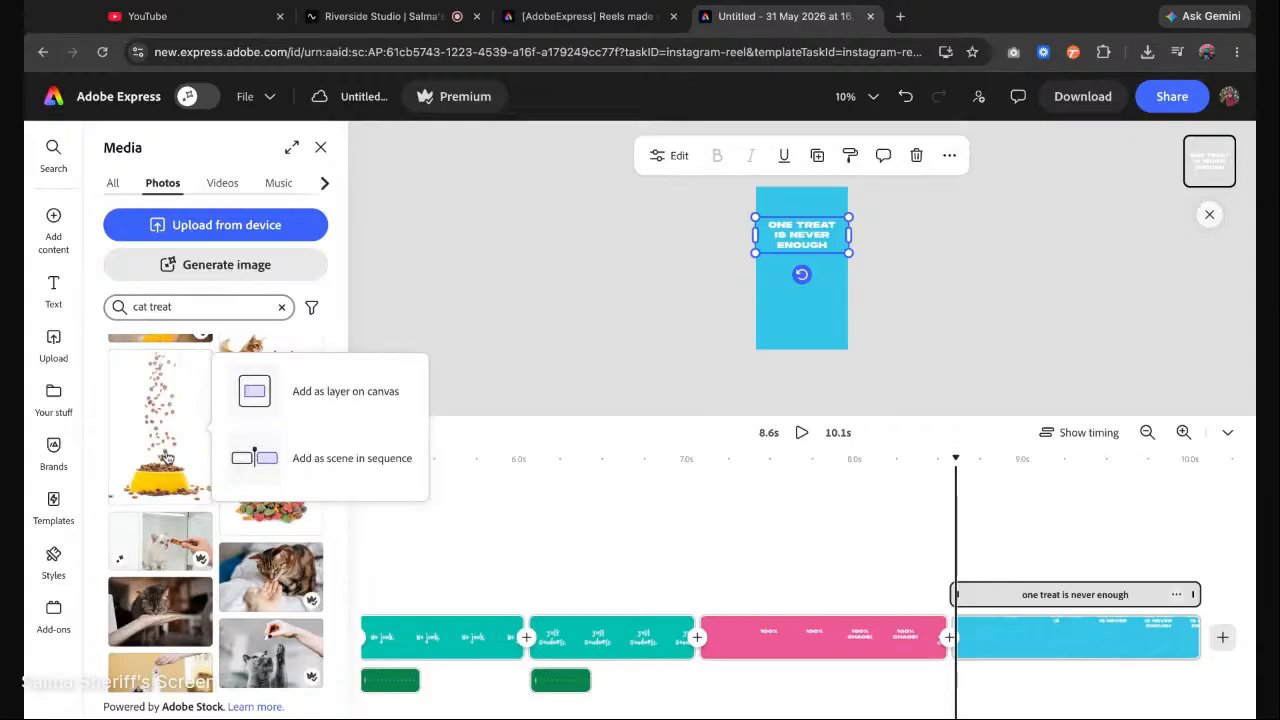
{"action": "left_click", "coordinate": [304, 400]}
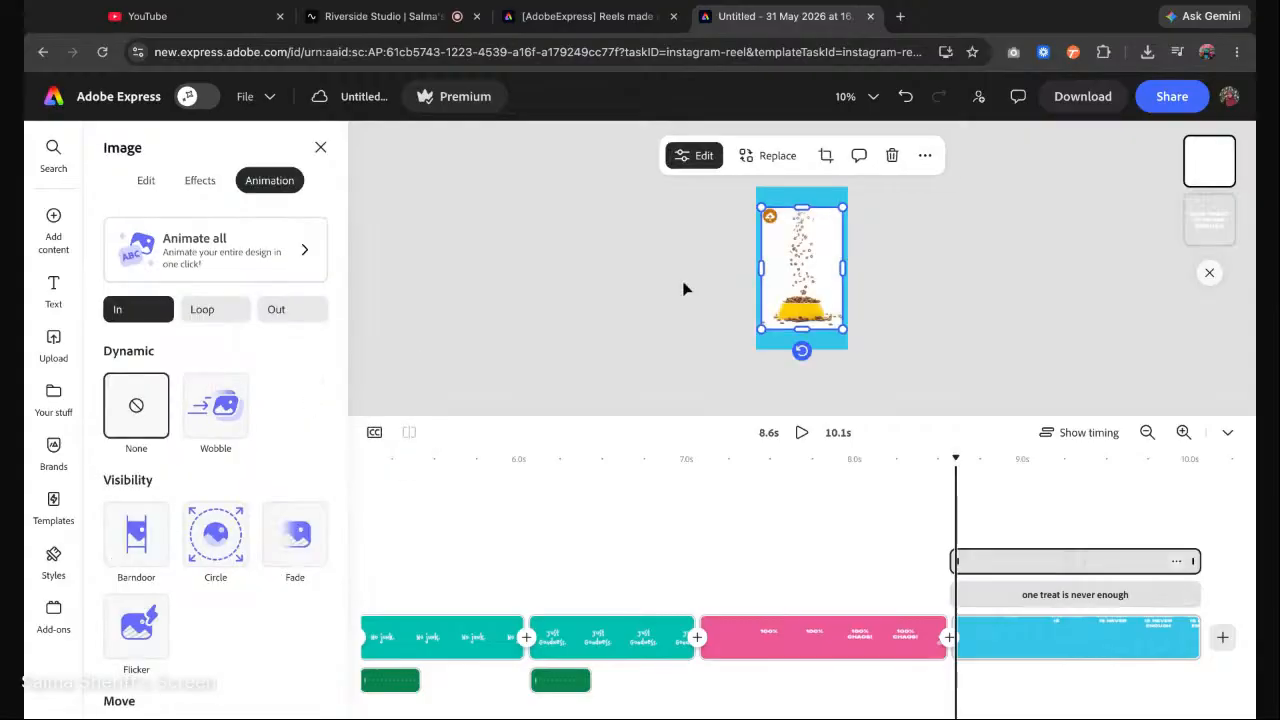
Move the bowl photo down to the page's bottom edge and remove its background.
{"action": "left_click_drag", "start_coordinate": [815, 272], "coordinate": [816, 292]}
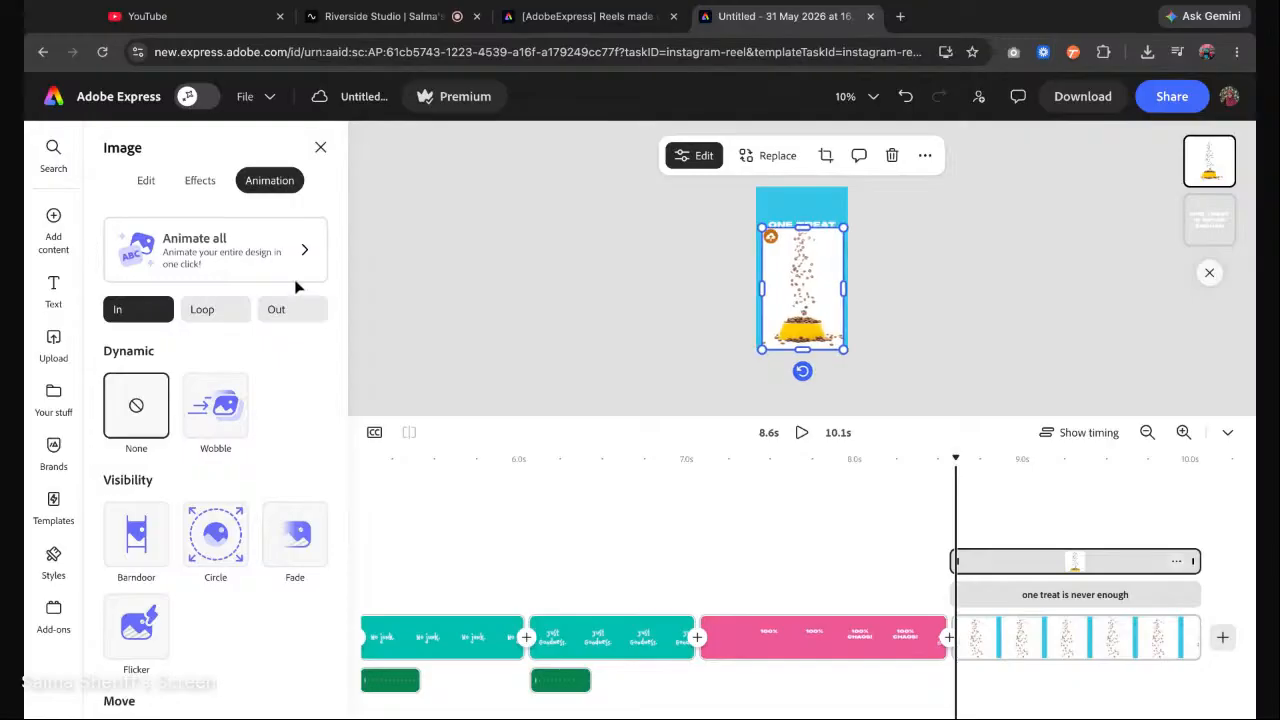
{"action": "left_click", "coordinate": [146, 180]}
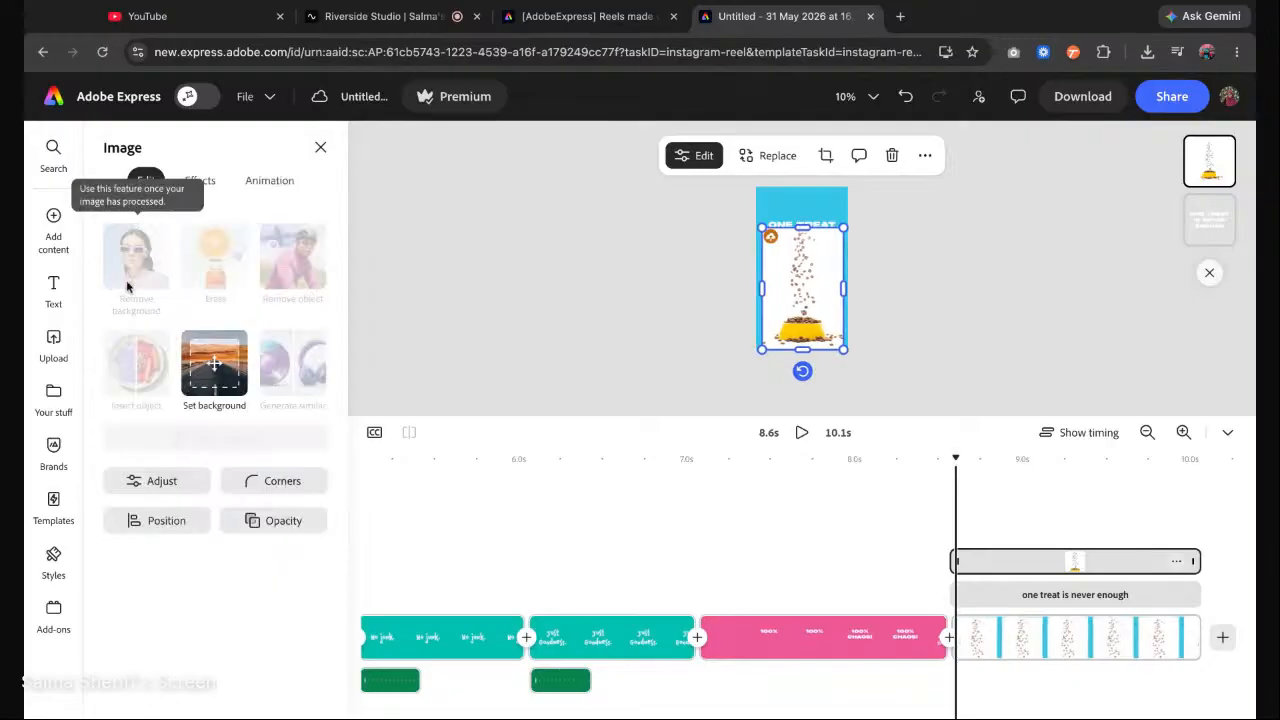
{"action": "left_click", "coordinate": [572, 280]}
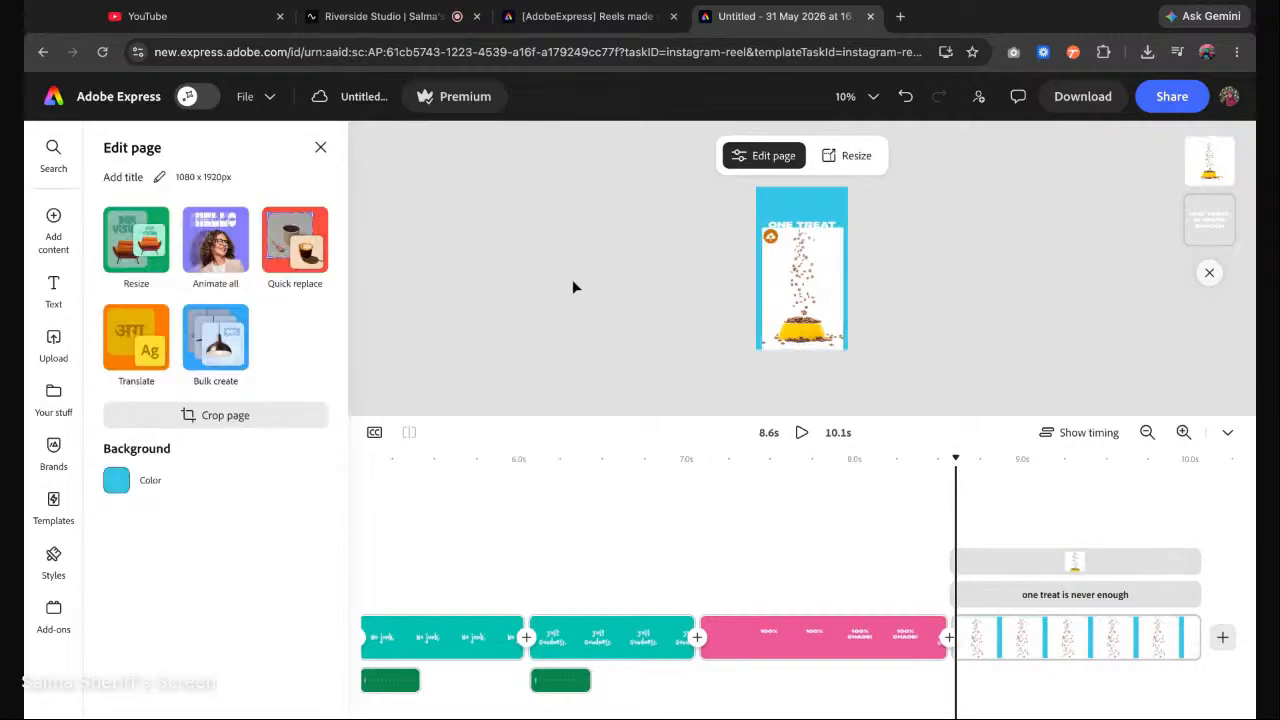
{"action": "left_click", "coordinate": [782, 312]}
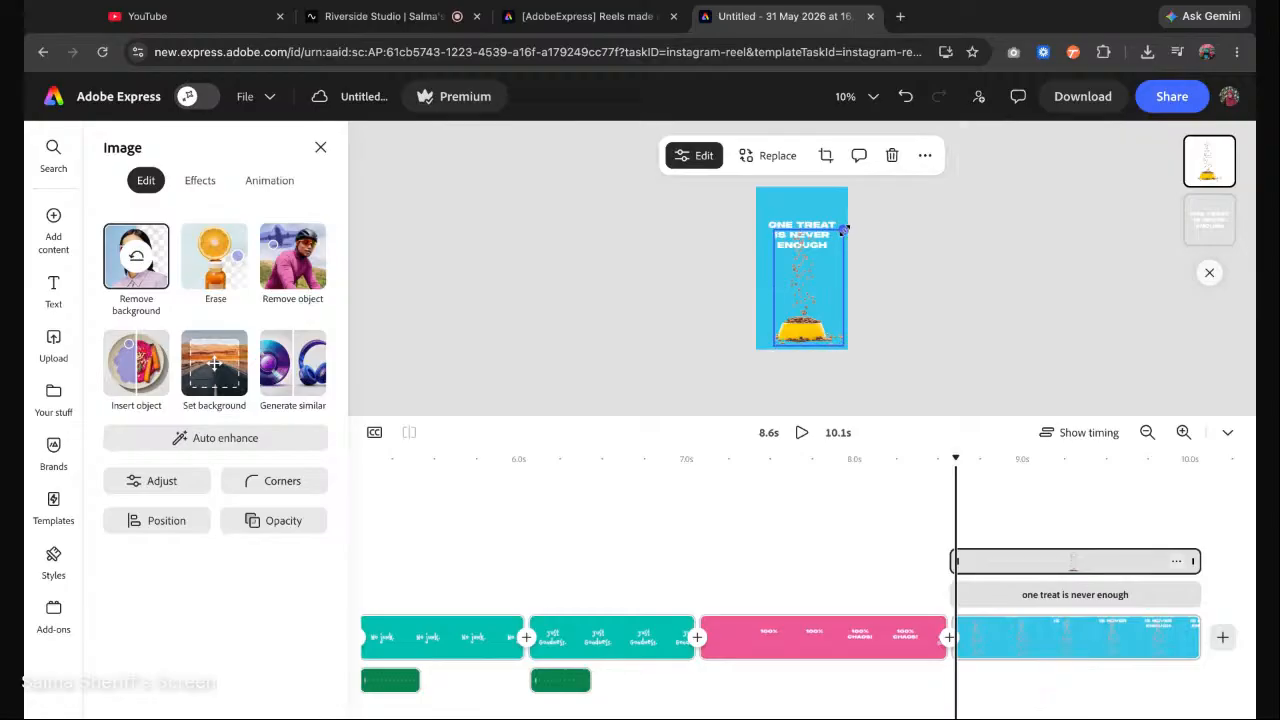
Crop away the upper part of the bowl image so the falling kibble stays clear of the heading text.
{"action": "scroll", "coordinate": [810, 251], "scroll_direction": "up", "scroll_amount": 3}
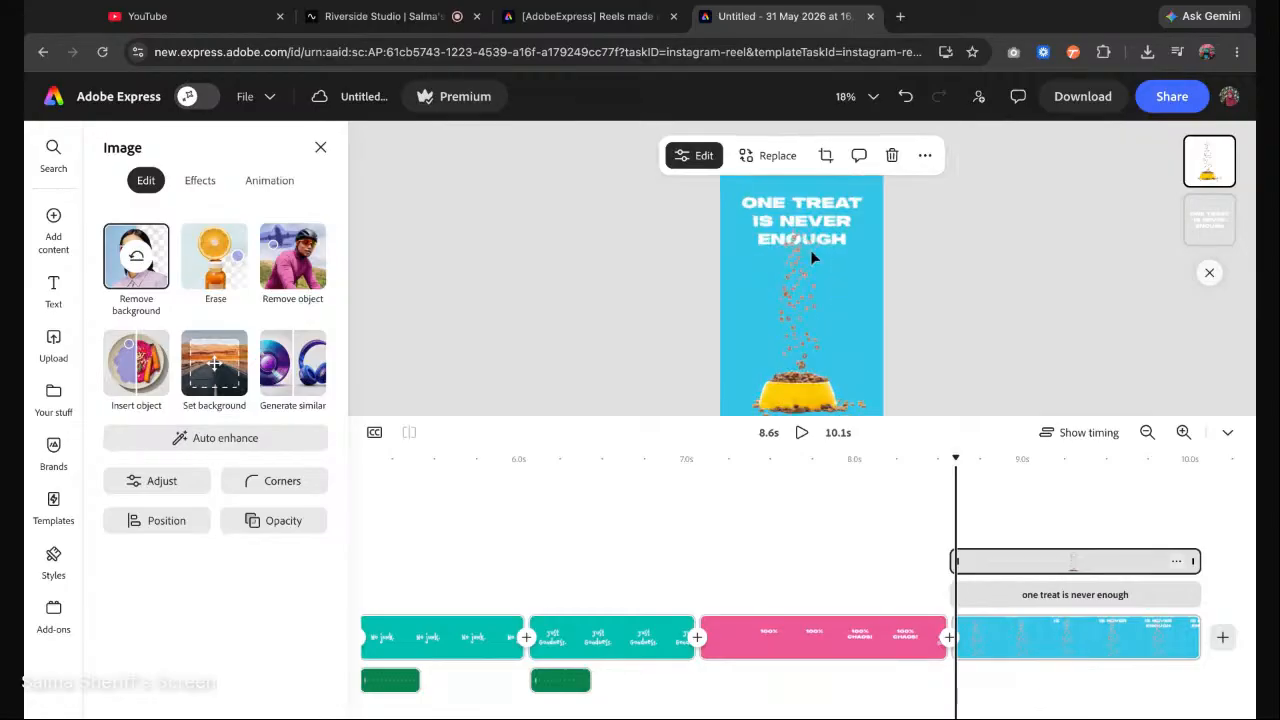
{"action": "scroll", "coordinate": [800, 265], "scroll_direction": "up", "scroll_amount": 1}
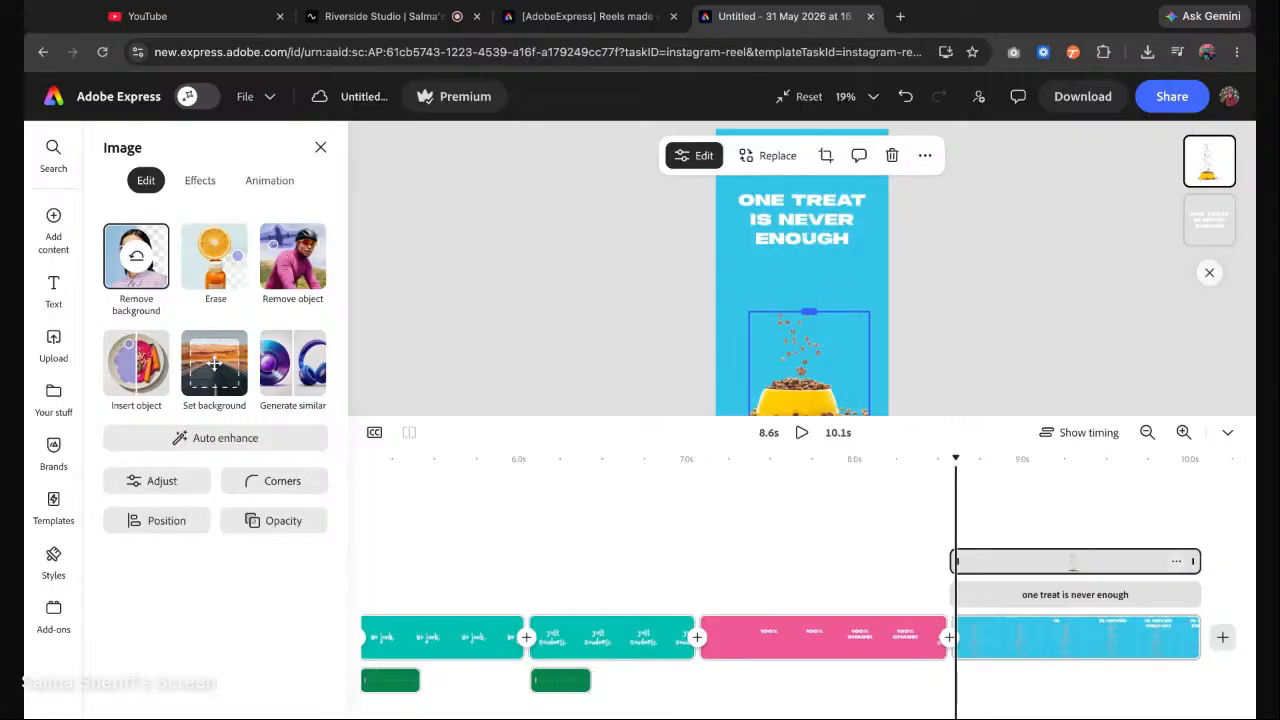
{"action": "left_click", "coordinate": [921, 299]}
{"action": "scroll", "coordinate": [921, 299], "scroll_direction": "down", "scroll_amount": 2}
{"action": "left_click", "coordinate": [821, 355]}
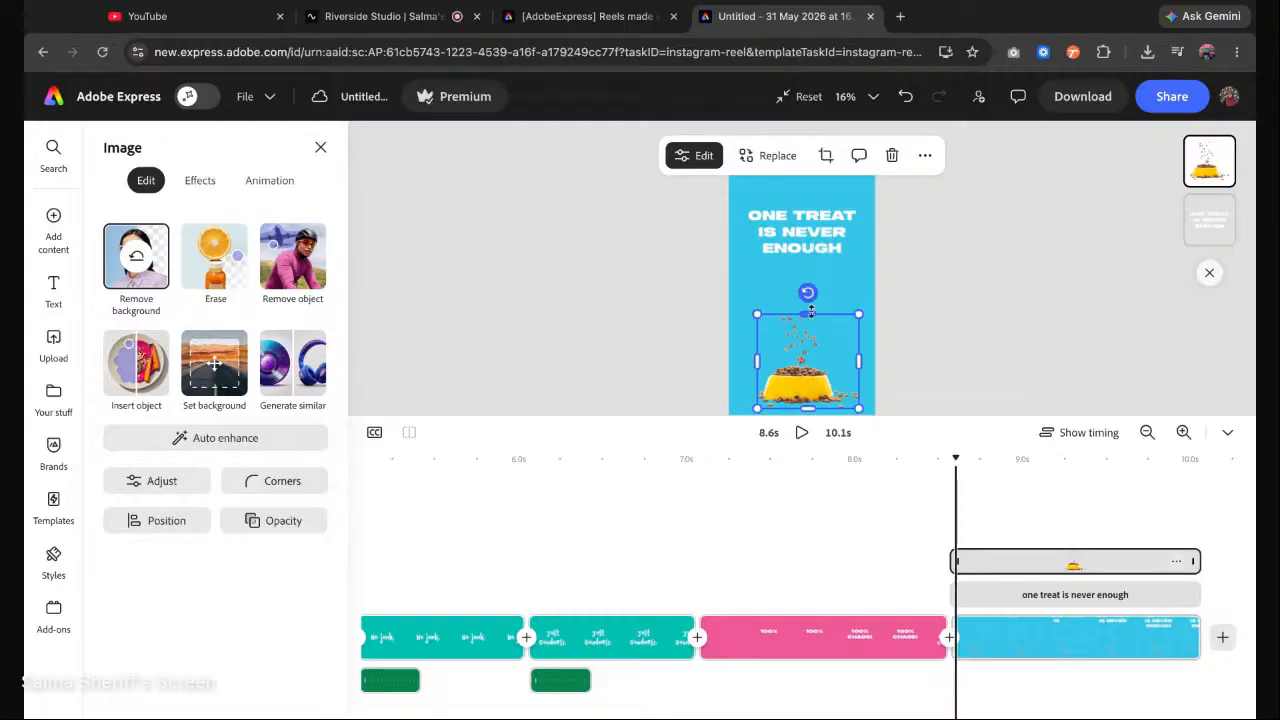
{"action": "left_click", "coordinate": [902, 295]}
{"action": "scroll", "coordinate": [902, 295], "scroll_direction": "down", "scroll_amount": 1}
{"action": "left_click", "coordinate": [801, 314]}
Fine-tune the bowl image's upper crop edge so it sits close to the topmost kibble pieces.
{"action": "scroll", "coordinate": [801, 312], "scroll_direction": "up", "scroll_amount": 5}
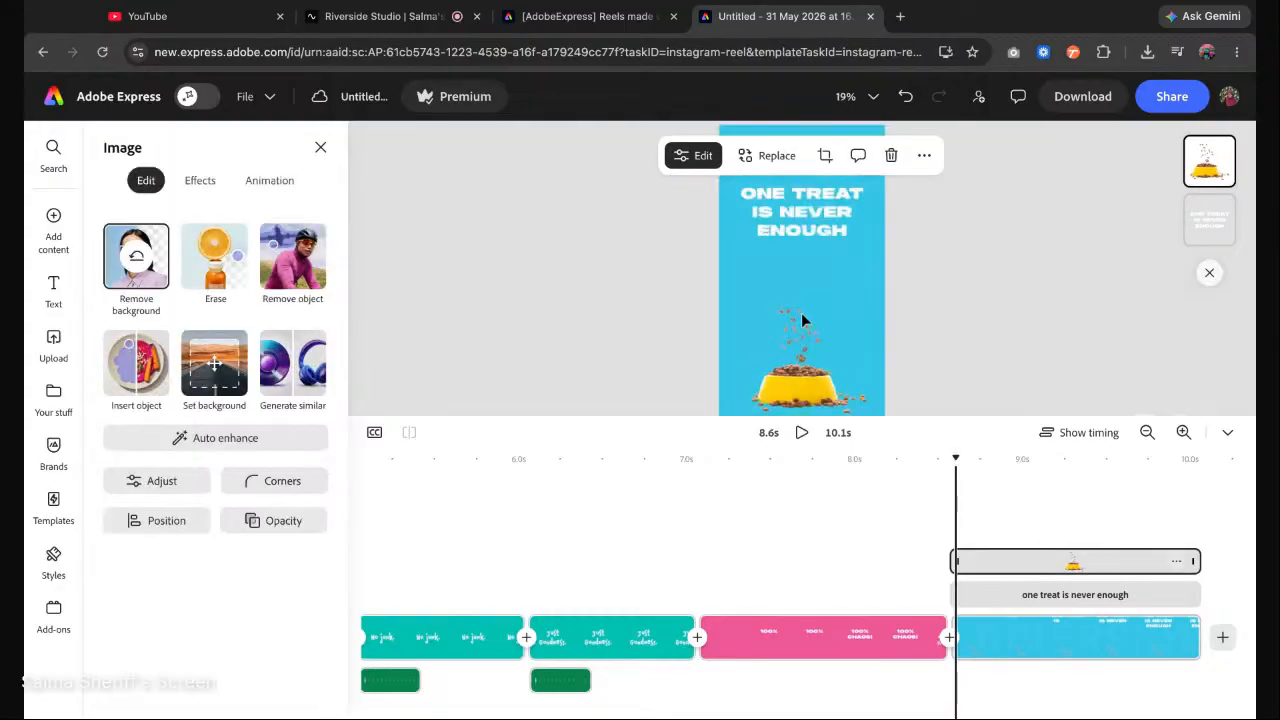
{"action": "left_click", "coordinate": [822, 283]}
{"action": "left_click", "coordinate": [823, 286]}
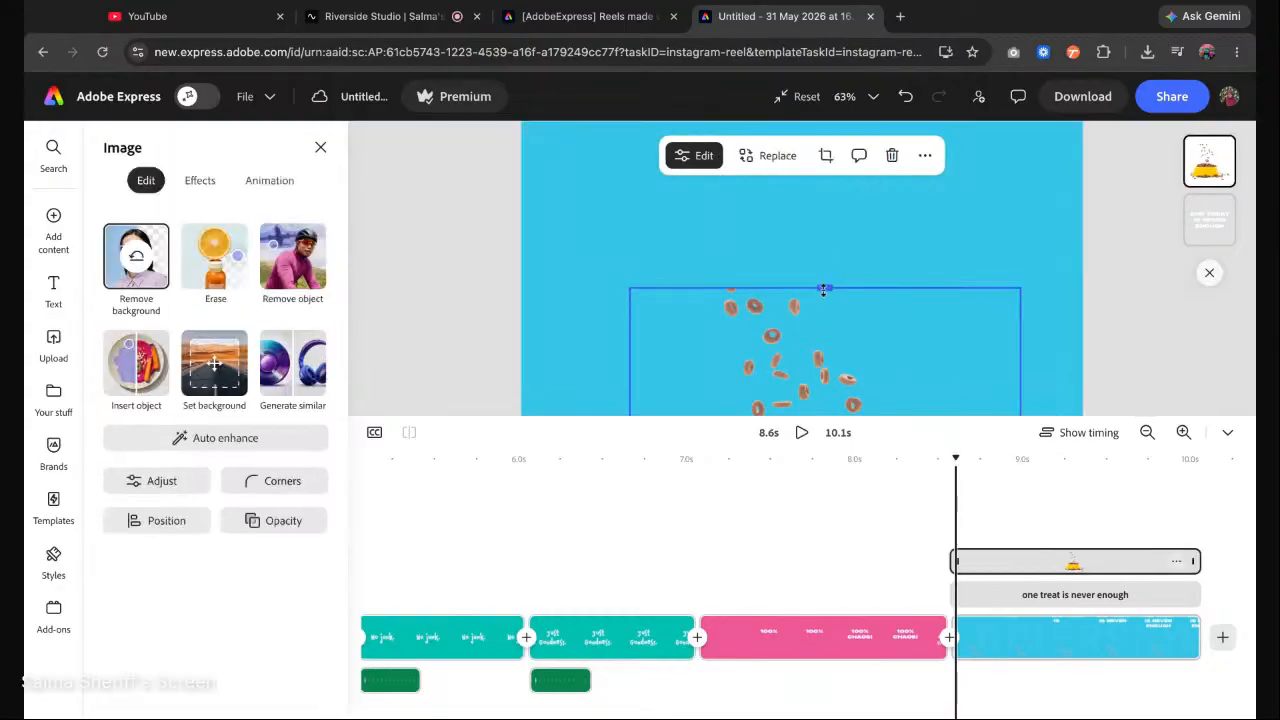
{"action": "scroll", "coordinate": [969, 304], "scroll_direction": "down", "scroll_amount": 5}
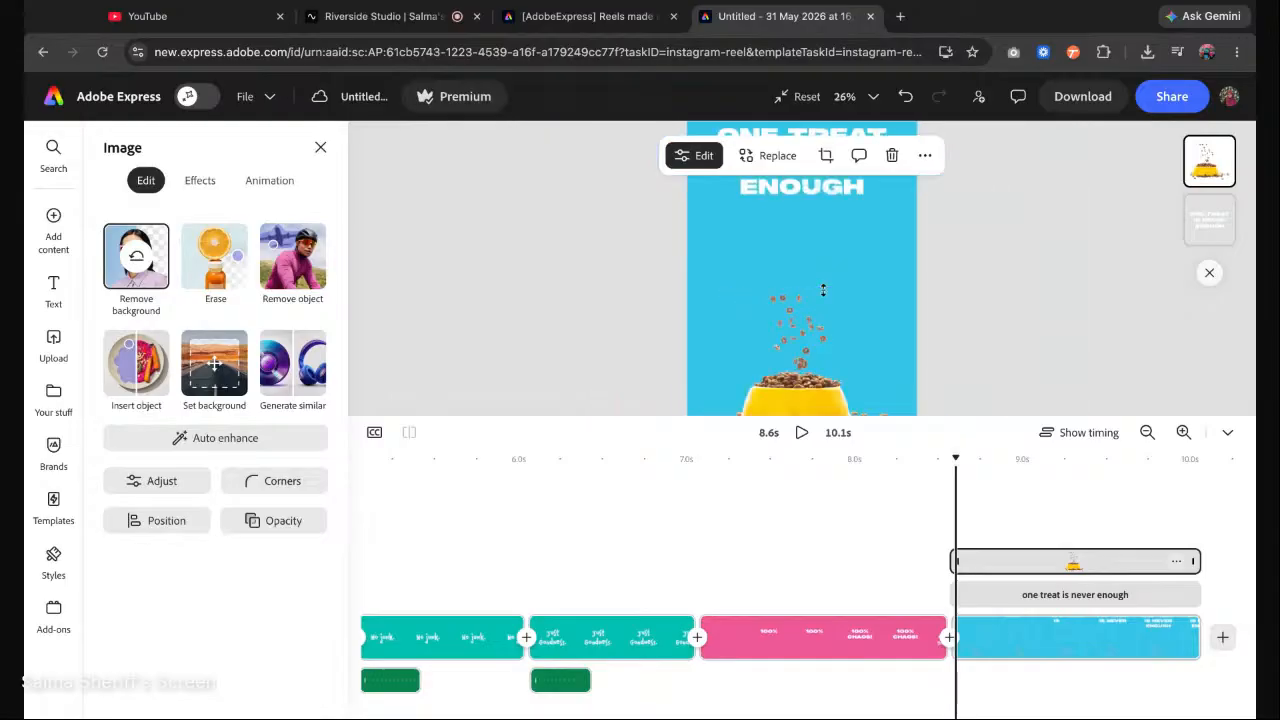
{"action": "left_click", "coordinate": [852, 333]}
{"action": "left_click", "coordinate": [856, 346]}
{"action": "scroll", "coordinate": [856, 346], "scroll_direction": "up", "scroll_amount": 2}
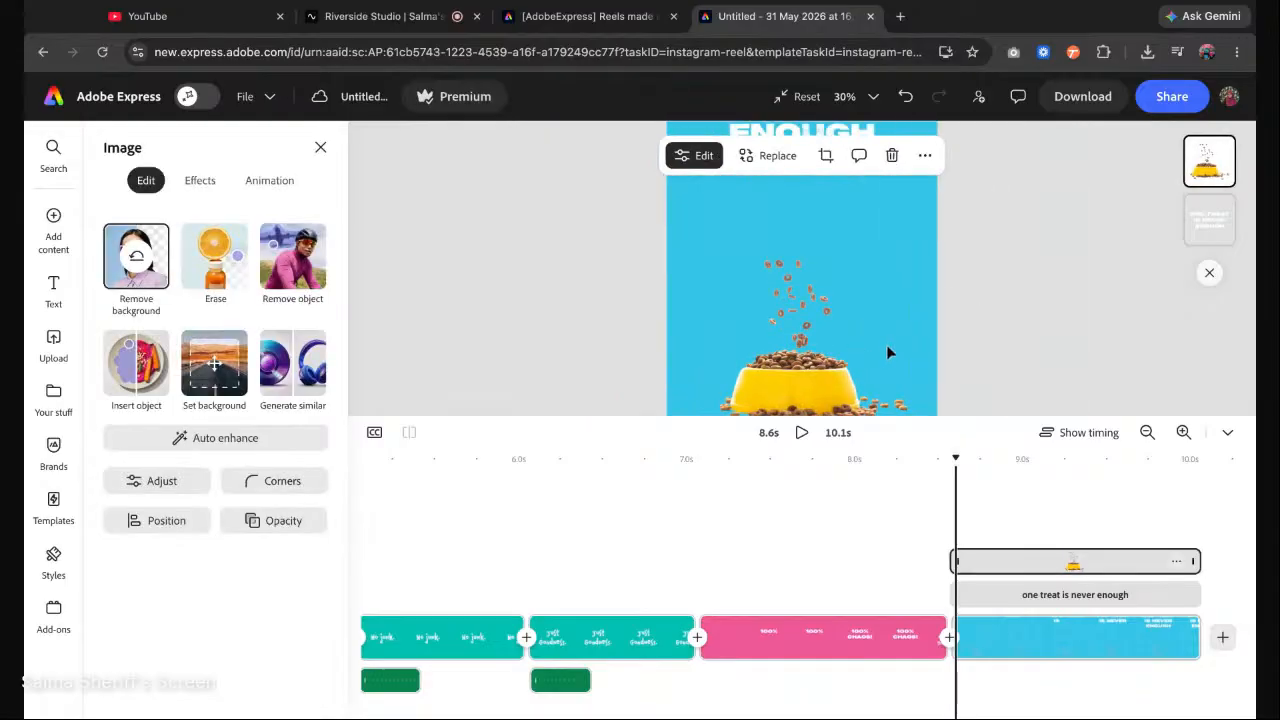
Enlarge the bowl image to about the page's full width and centre it beneath "one treat is never enough".
{"action": "scroll", "coordinate": [900, 345], "scroll_direction": "down", "scroll_amount": 4}
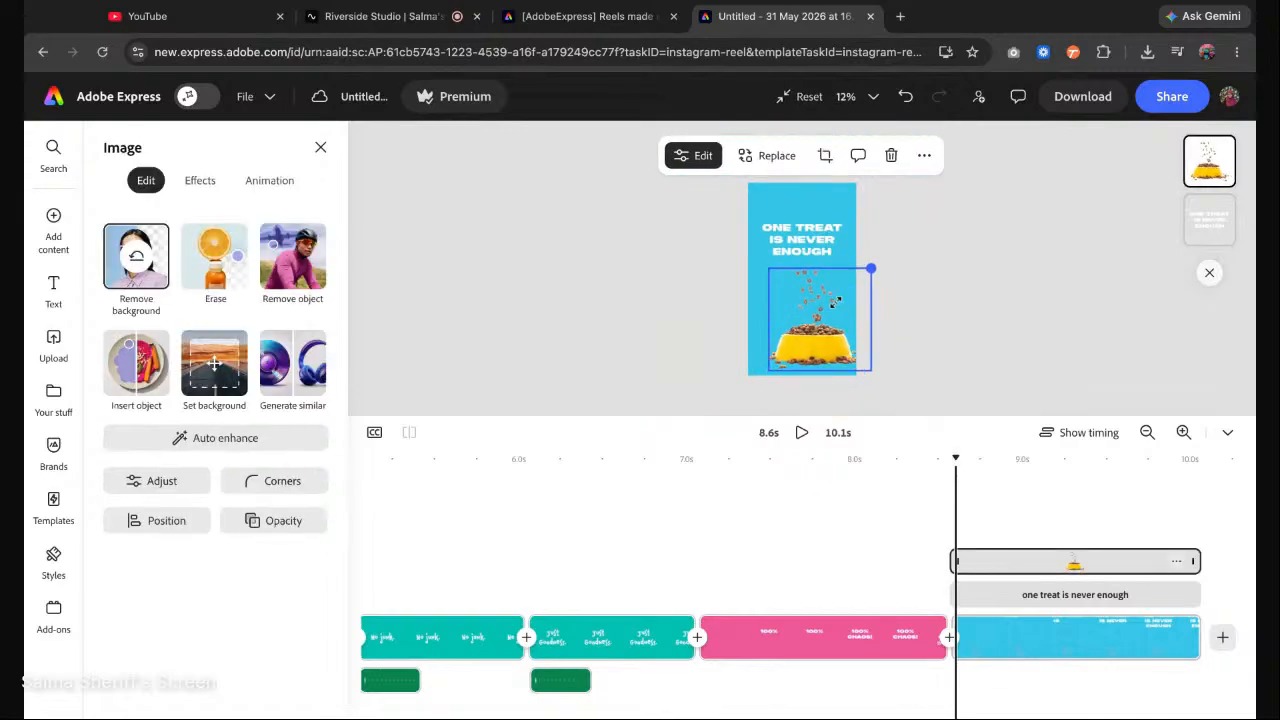
{"action": "left_click_drag", "start_coordinate": [836, 302], "coordinate": [868, 268]}
{"action": "left_click_drag", "start_coordinate": [836, 326], "coordinate": [820, 326]}
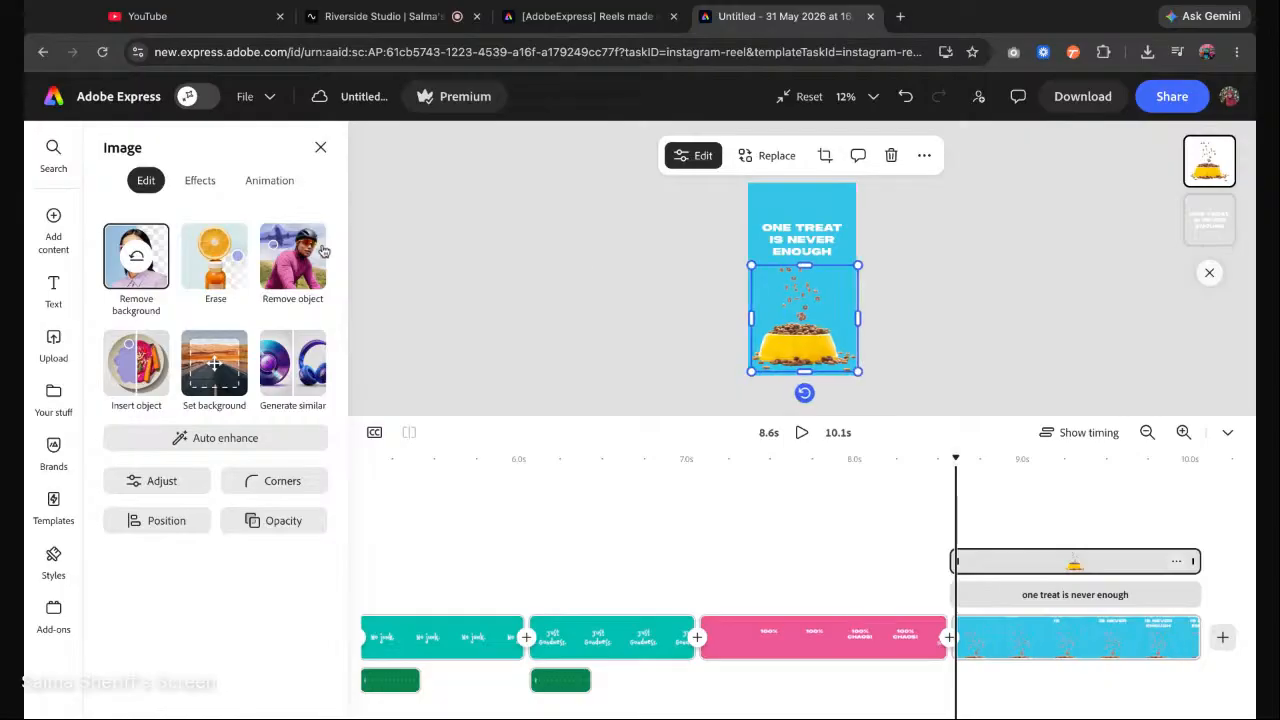
Look through the In and Loop animation presets available for the bowl image.
{"action": "left_click", "coordinate": [269, 180]}
{"action": "left_click", "coordinate": [160, 316]}
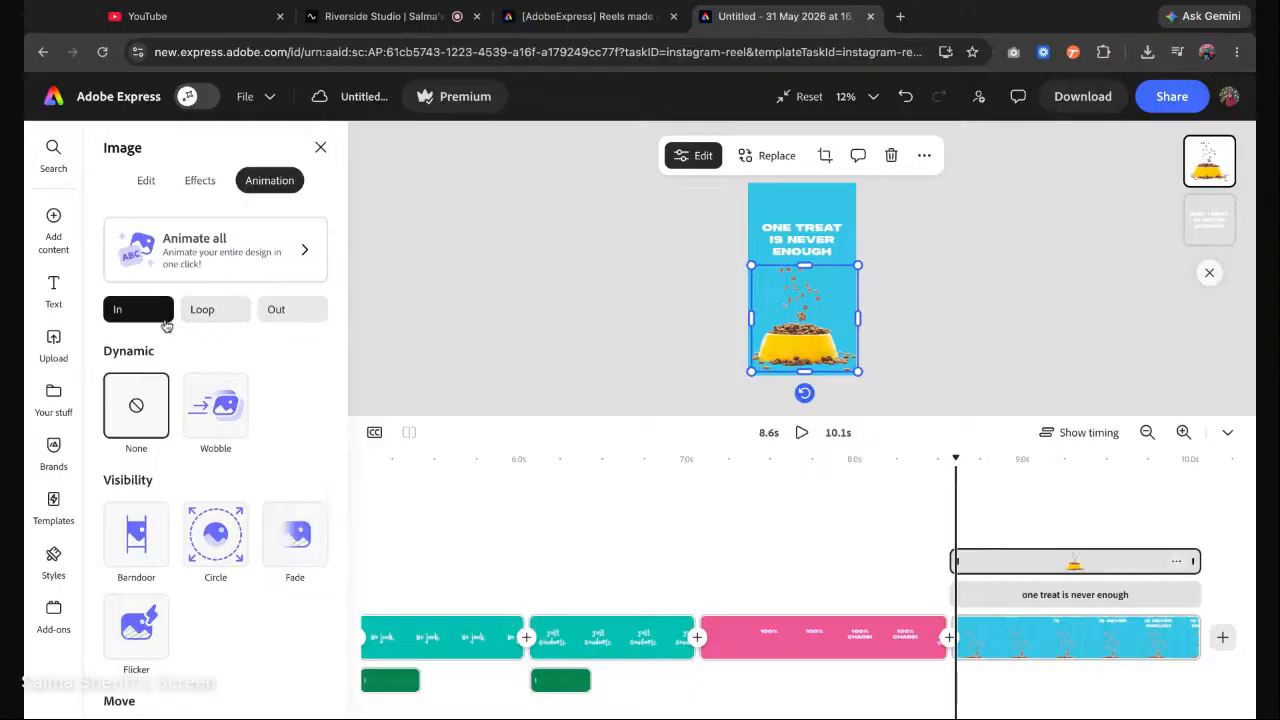
{"action": "scroll", "coordinate": [257, 392], "scroll_direction": "down", "scroll_amount": 5}
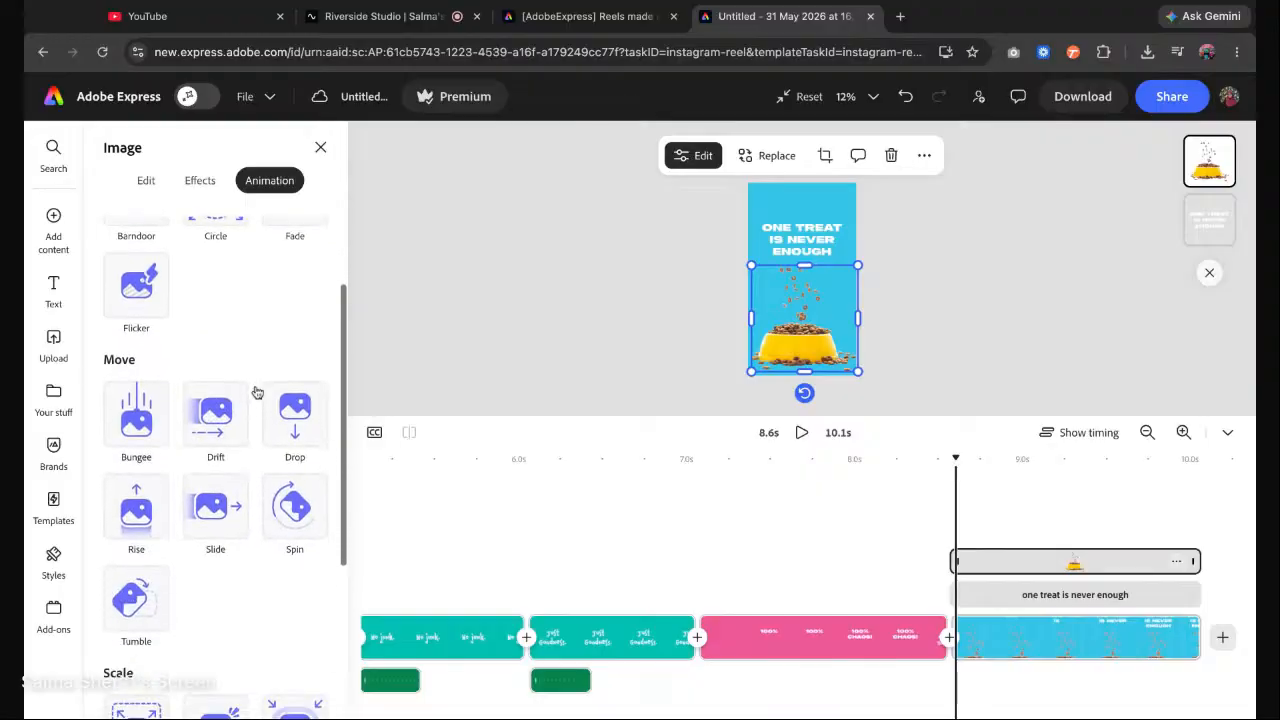
{"action": "scroll", "coordinate": [257, 392], "scroll_direction": "down", "scroll_amount": 5}
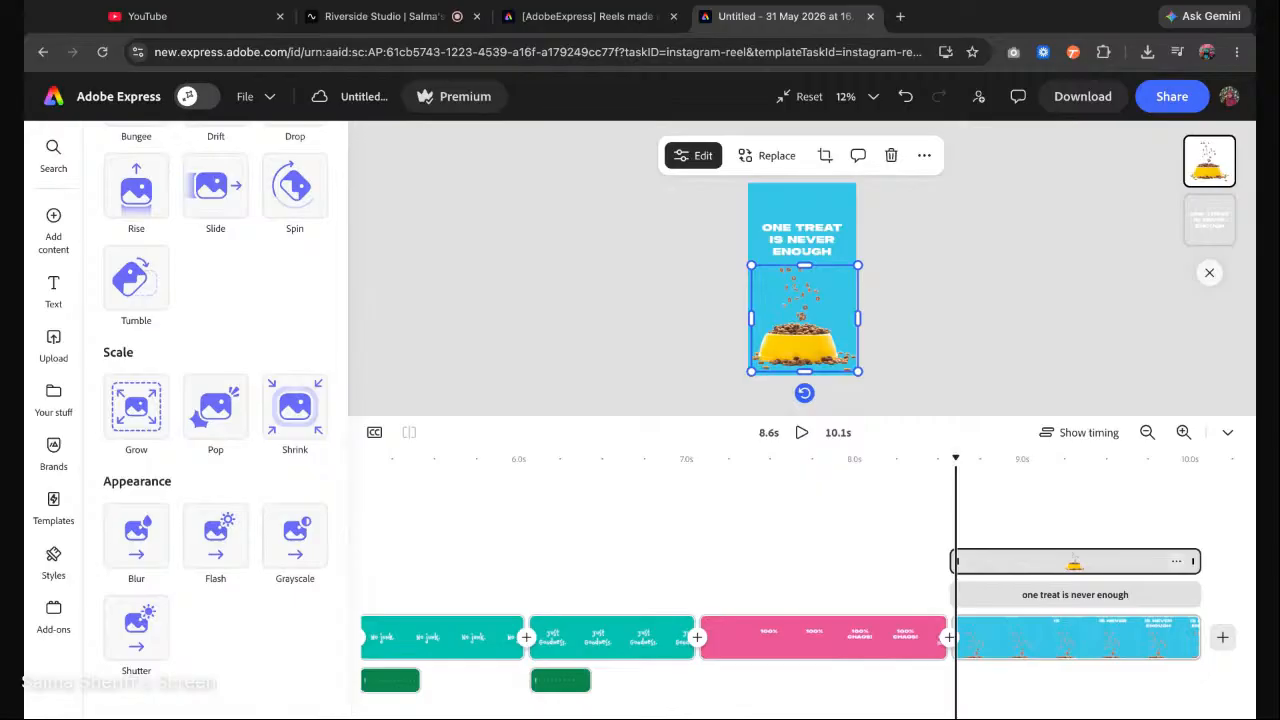
{"action": "scroll", "coordinate": [215, 400], "scroll_direction": "up", "scroll_amount": 10}
{"action": "scroll", "coordinate": [215, 400], "scroll_direction": "down", "scroll_amount": 6}
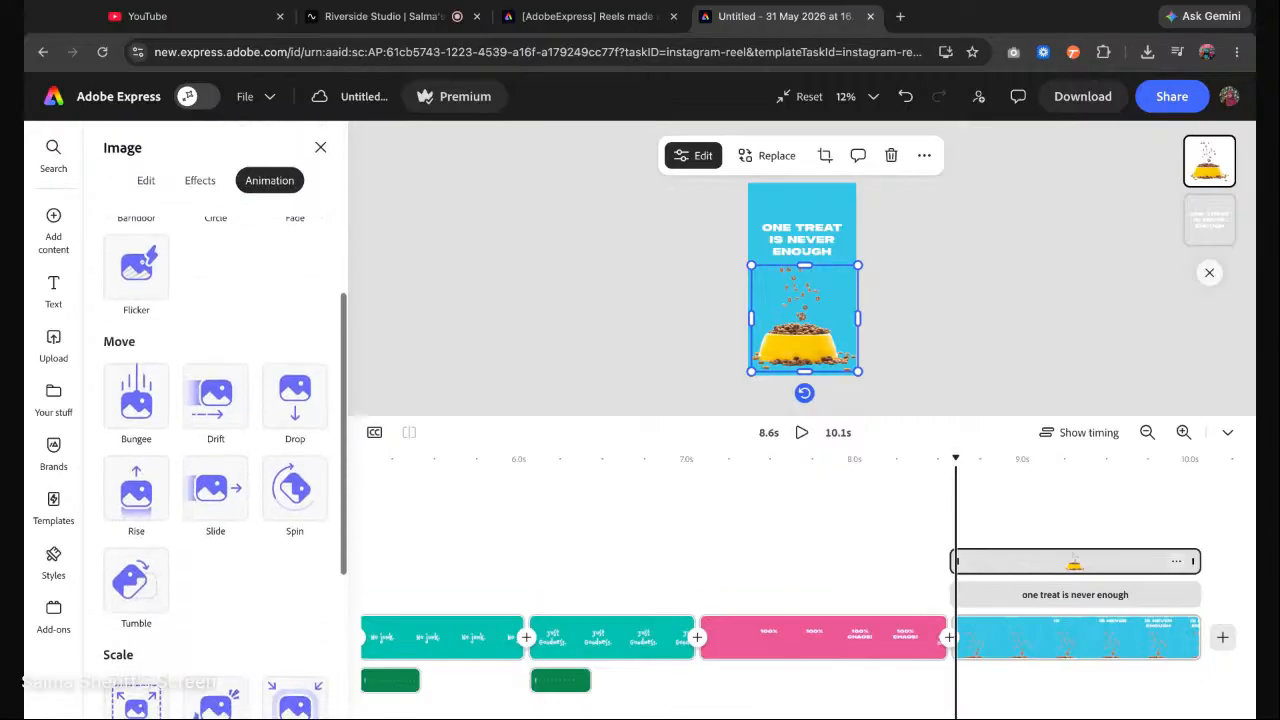
{"action": "scroll", "coordinate": [222, 313], "scroll_direction": "up", "scroll_amount": 6}
{"action": "scroll", "coordinate": [240, 400], "scroll_direction": "down", "scroll_amount": 5}
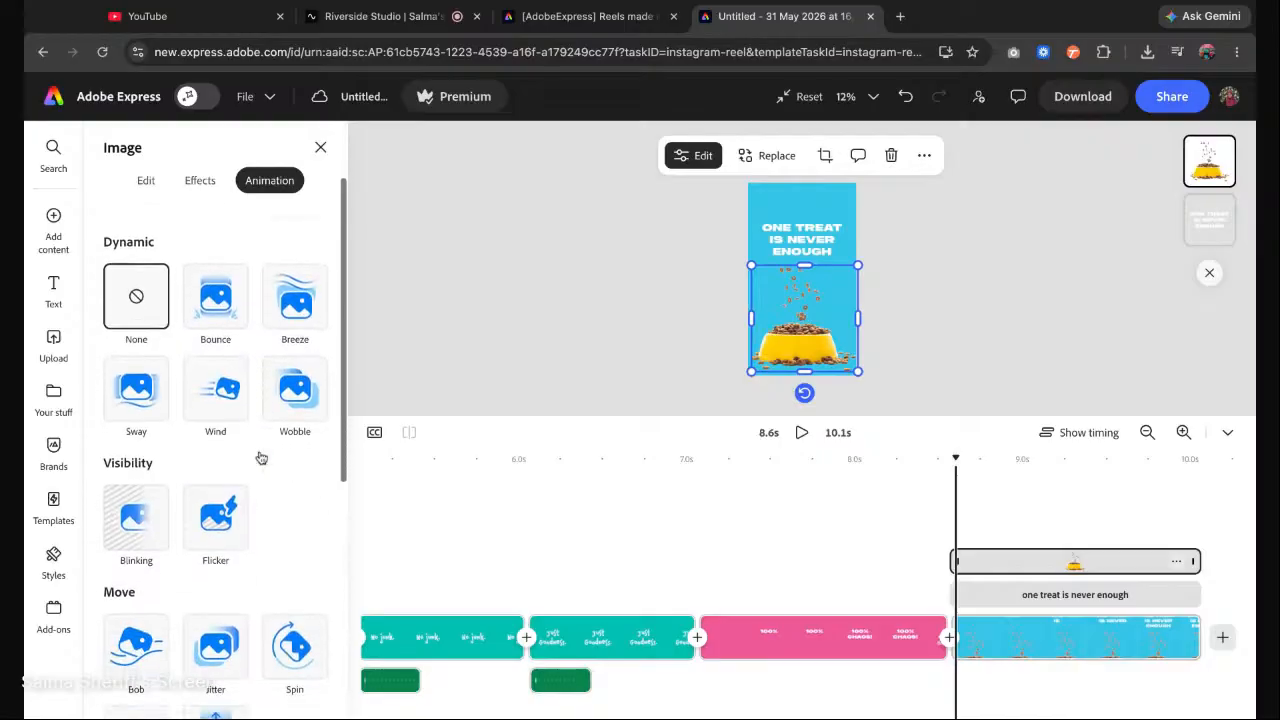
{"action": "scroll", "coordinate": [215, 450], "scroll_direction": "down", "scroll_amount": 1}
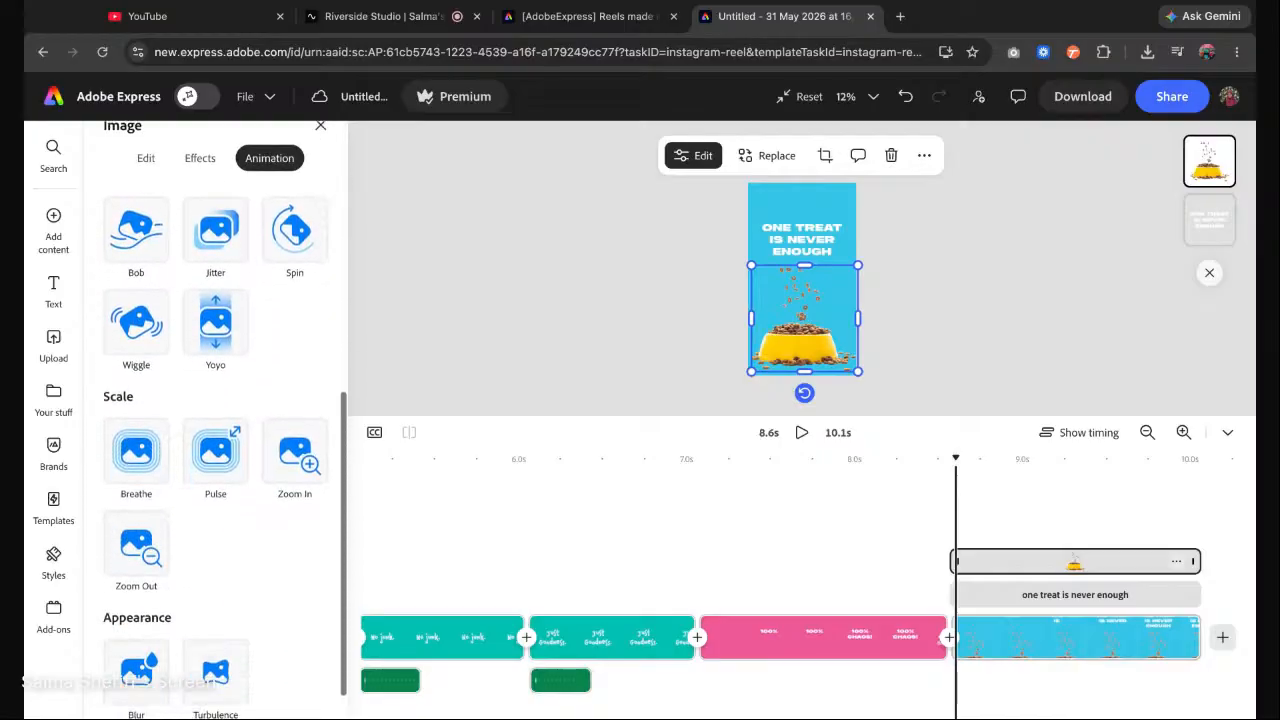
{"action": "scroll", "coordinate": [215, 450], "scroll_direction": "up", "scroll_amount": 3}
{"action": "scroll", "coordinate": [215, 450], "scroll_direction": "up", "scroll_amount": 5}
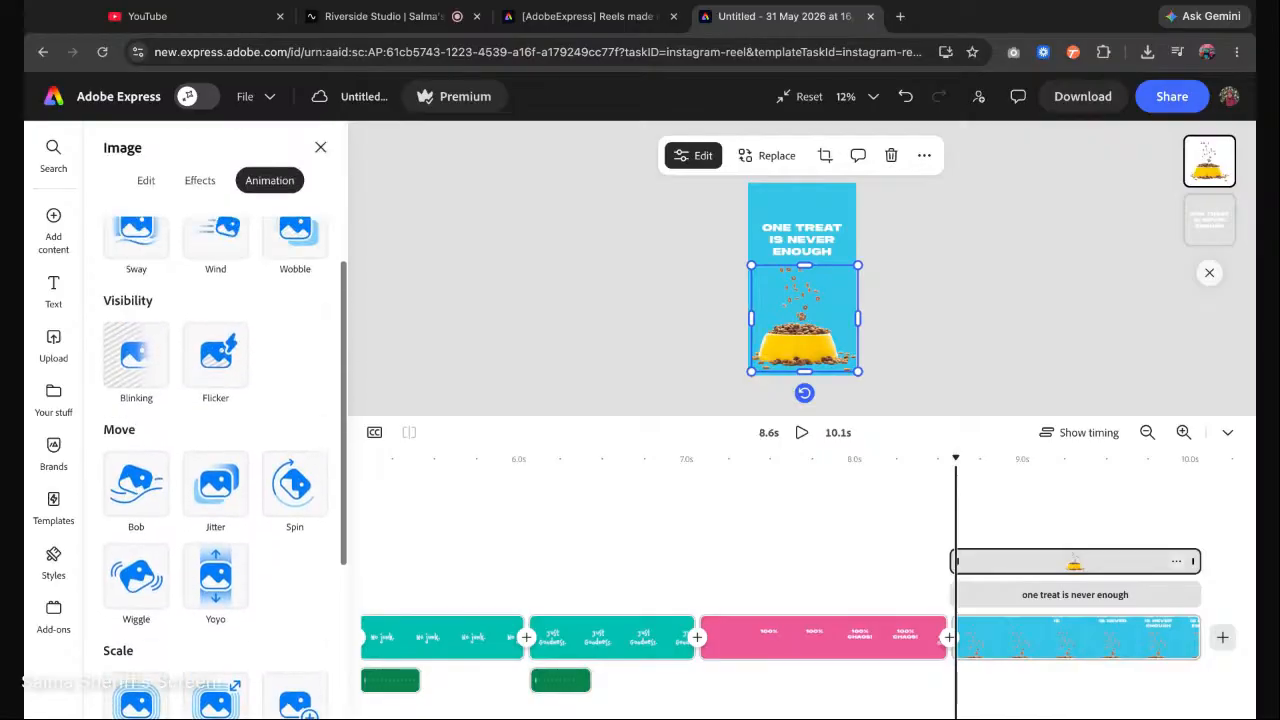
Try the Bungee entrance animation on the bowl image.
{"action": "left_click", "coordinate": [145, 306]}
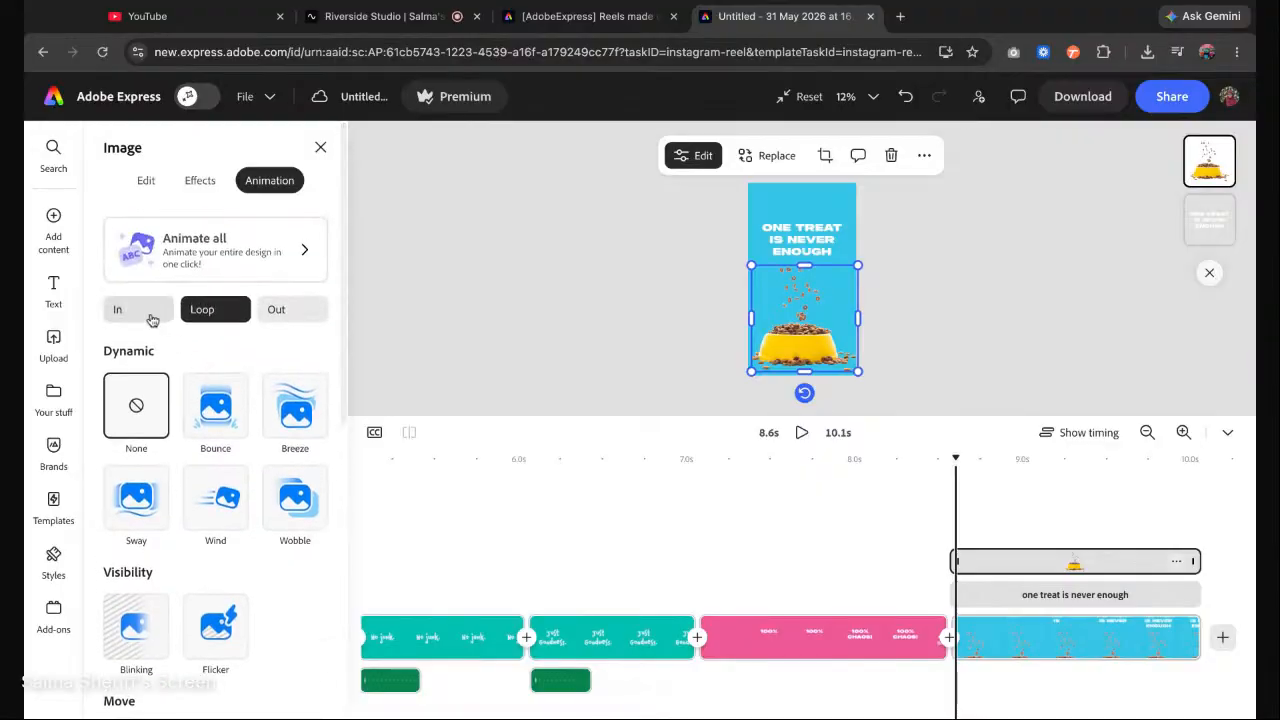
{"action": "scroll", "coordinate": [255, 450], "scroll_direction": "down", "scroll_amount": 5}
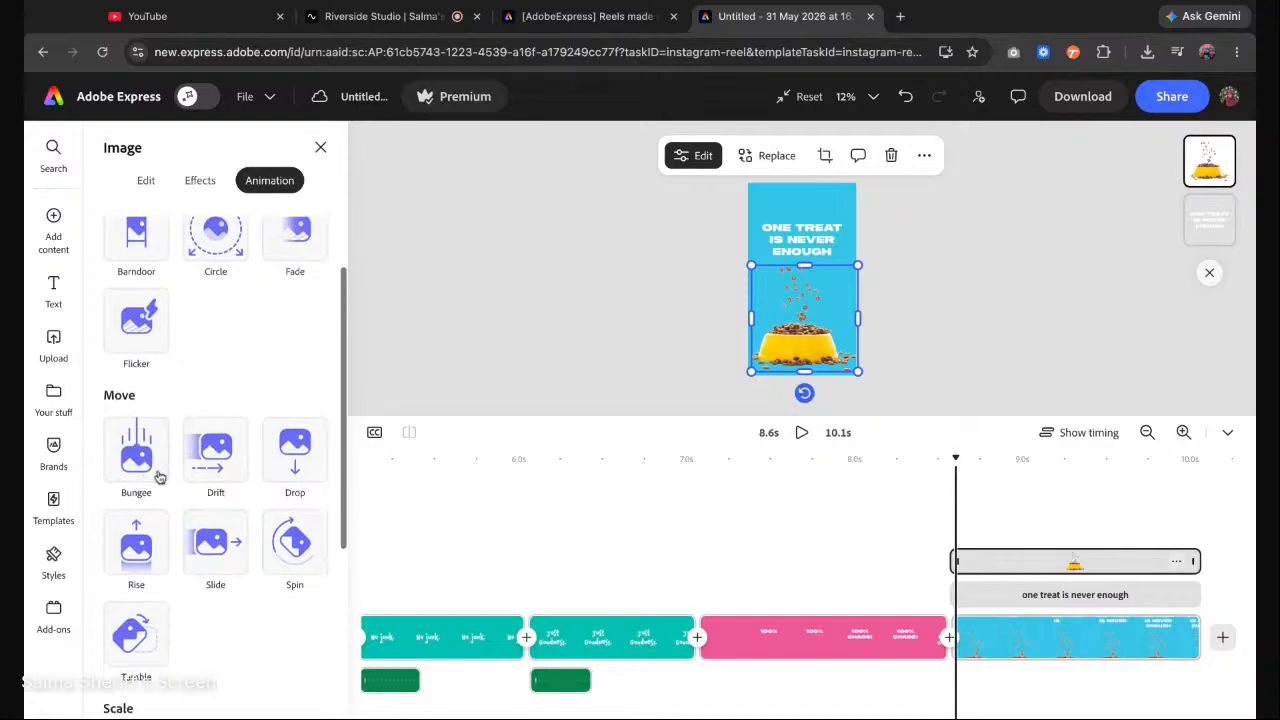
{"action": "scroll", "coordinate": [150, 475], "scroll_direction": "down", "scroll_amount": 1}
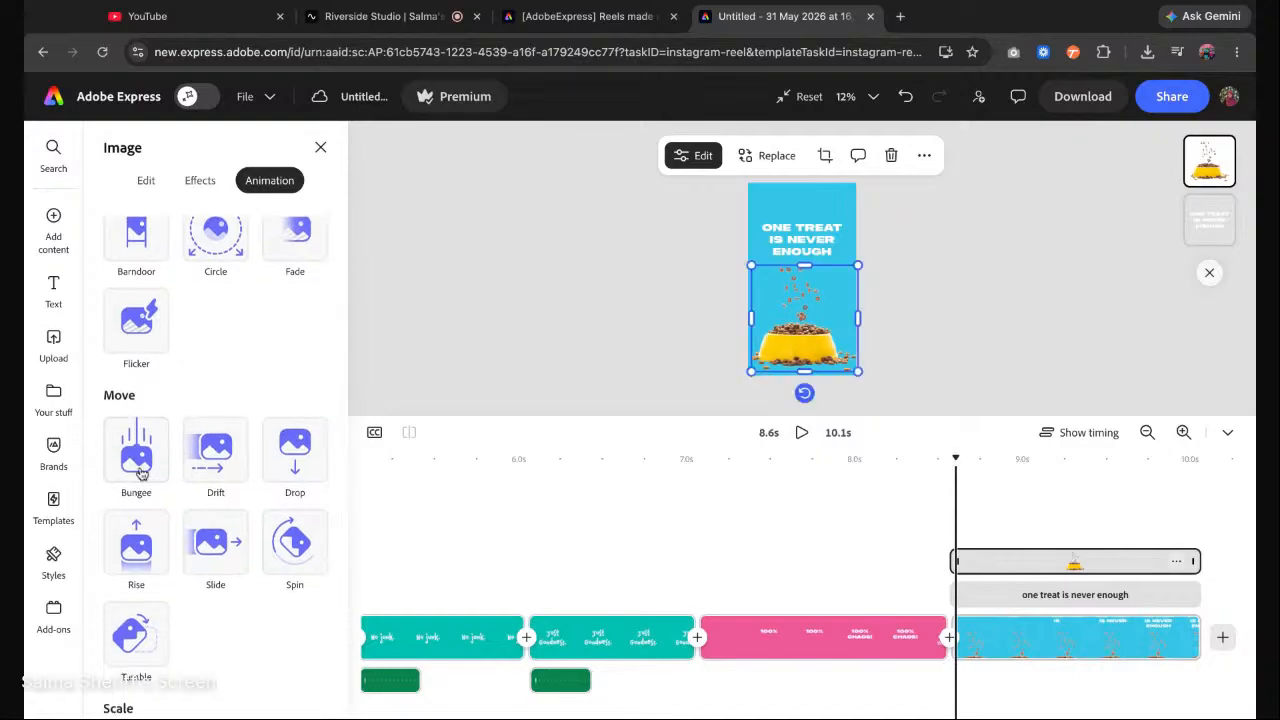
{"action": "scroll", "coordinate": [140, 475], "scroll_direction": "down", "scroll_amount": 4}
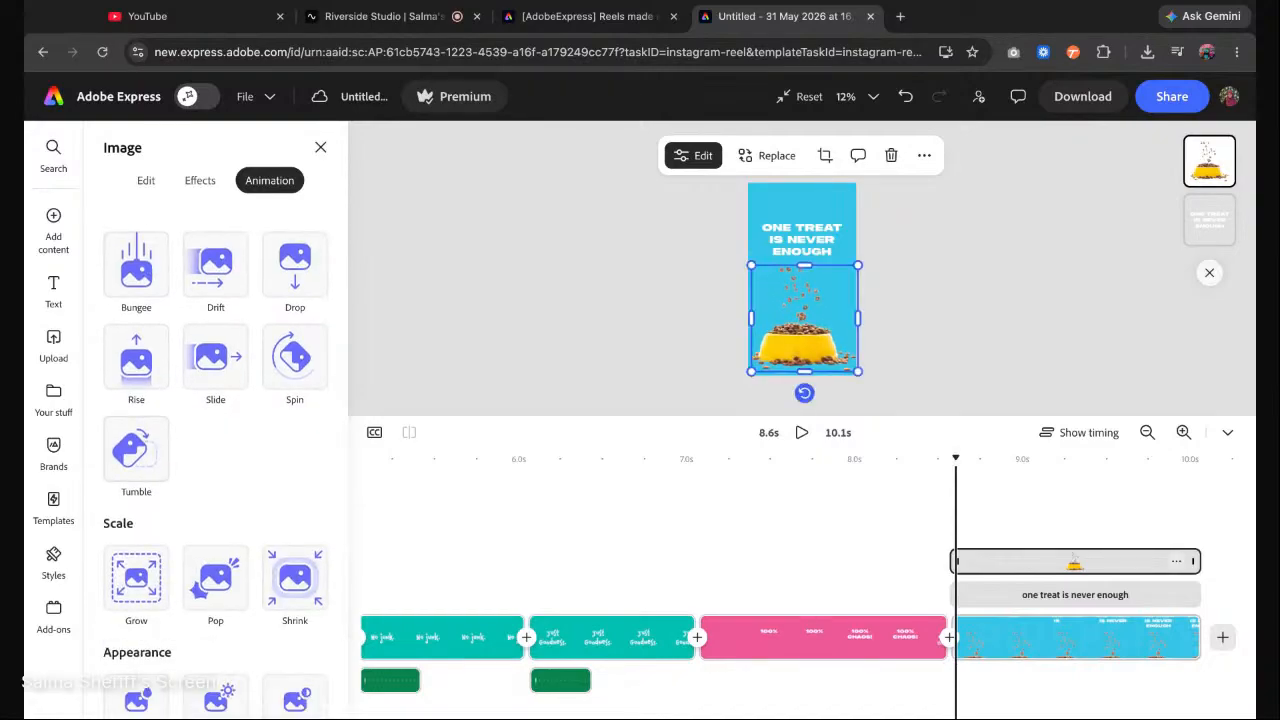
{"action": "scroll", "coordinate": [215, 500], "scroll_direction": "down", "scroll_amount": 2}
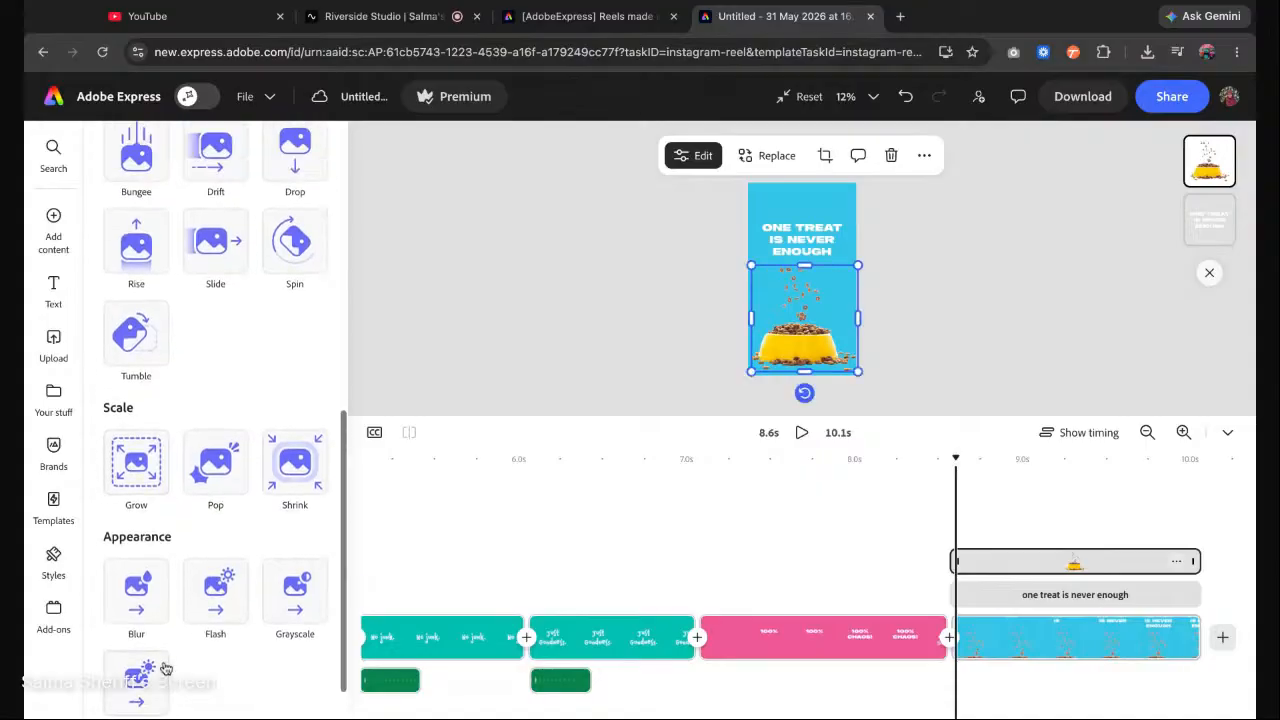
{"action": "scroll", "coordinate": [166, 668], "scroll_direction": "up", "scroll_amount": 3}
{"action": "left_click", "coordinate": [133, 277]}
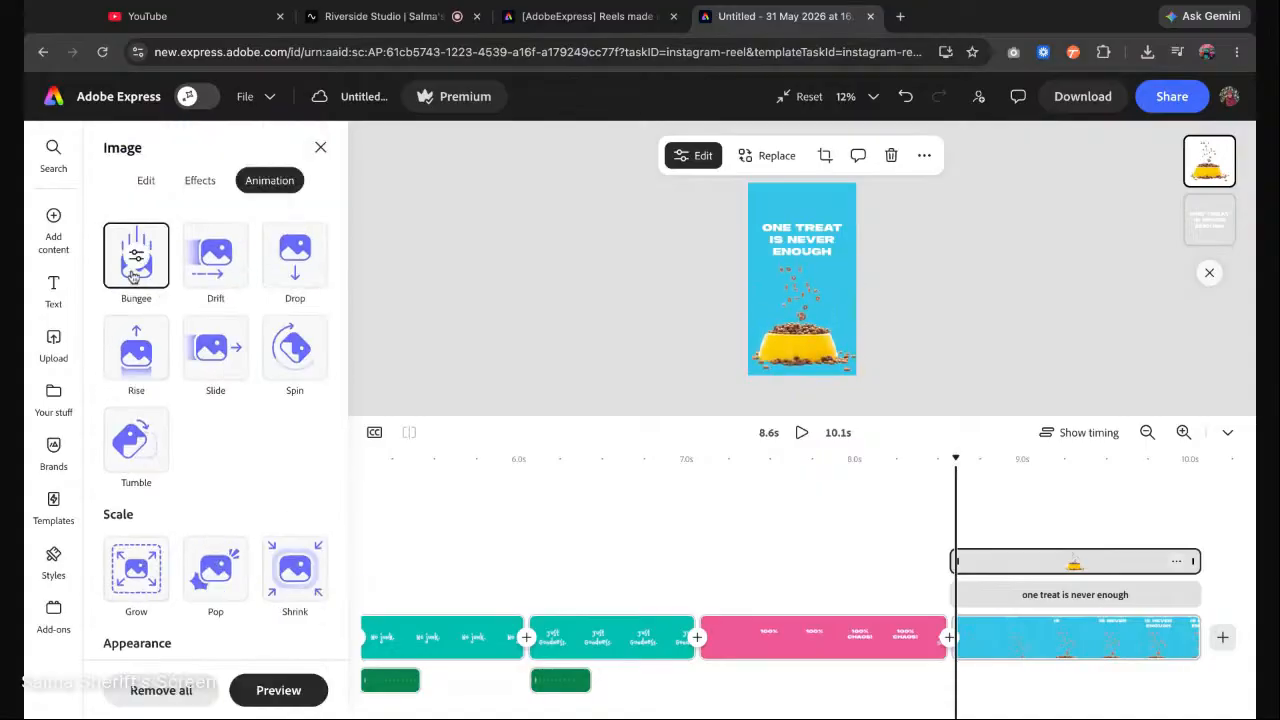
{"action": "left_click", "coordinate": [133, 277]}
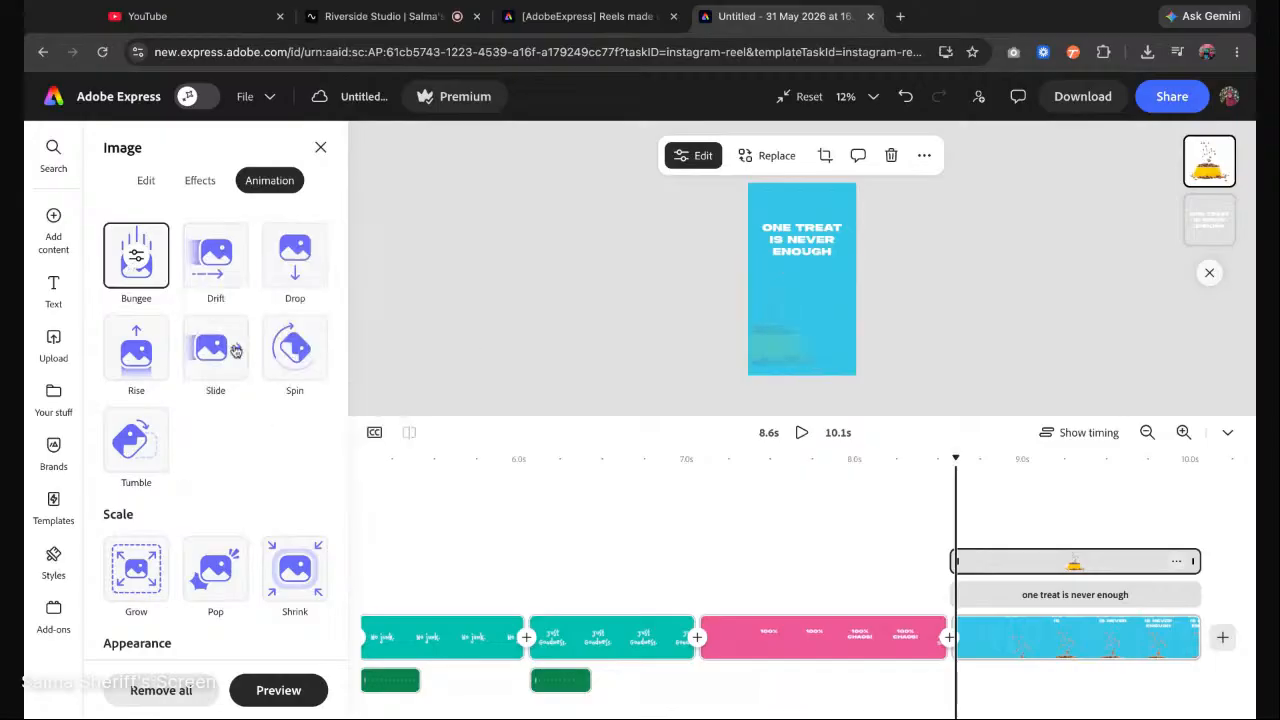
Compare further entrance and loop presets and switch the bowl image's entrance animation to Pop.
{"action": "scroll", "coordinate": [237, 352], "scroll_direction": "up", "scroll_amount": 5}
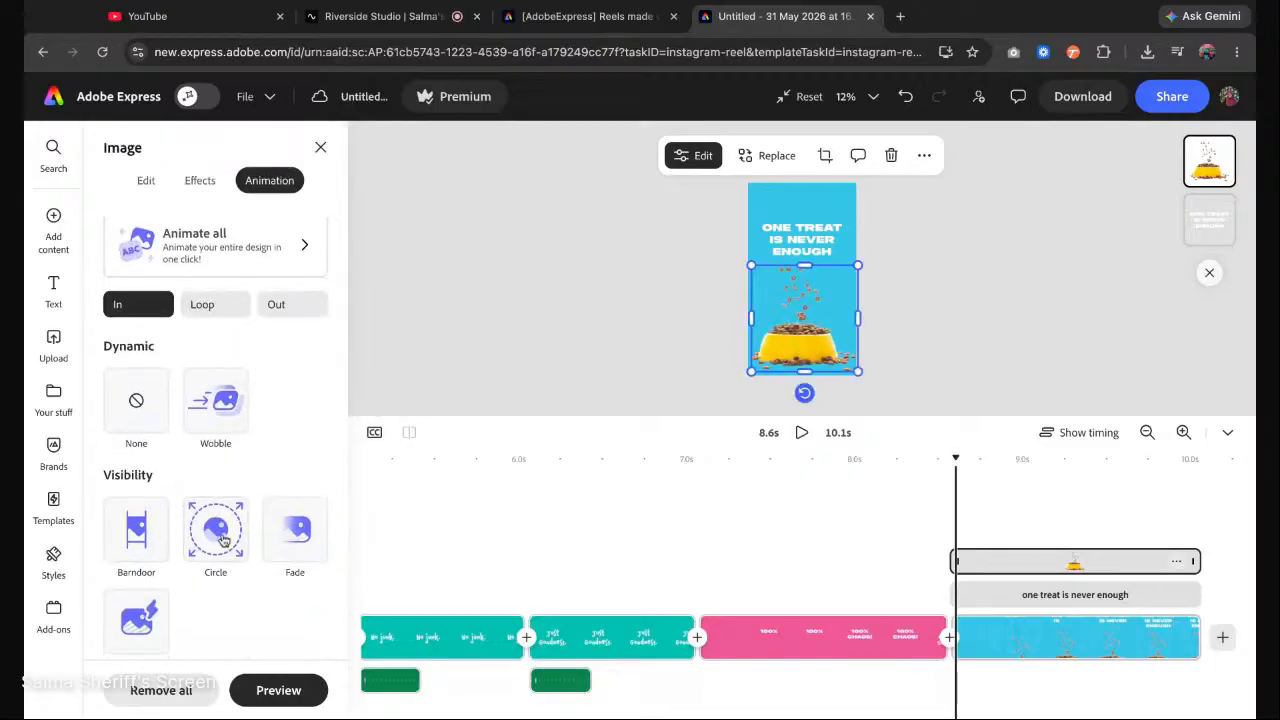
{"action": "scroll", "coordinate": [217, 497], "scroll_direction": "down", "scroll_amount": 4}
{"action": "scroll", "coordinate": [215, 490], "scroll_direction": "down", "scroll_amount": 5}
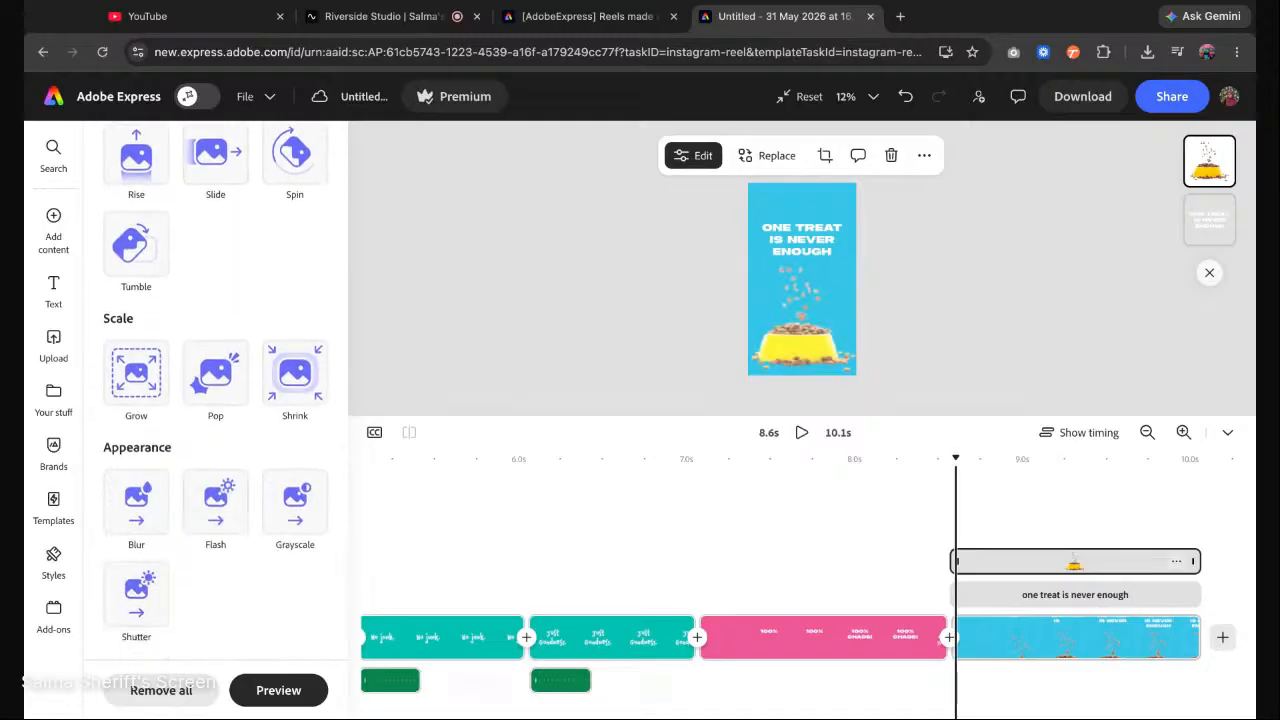
{"action": "scroll", "coordinate": [214, 363], "scroll_direction": "up", "scroll_amount": 9}
{"action": "left_click", "coordinate": [217, 318]}
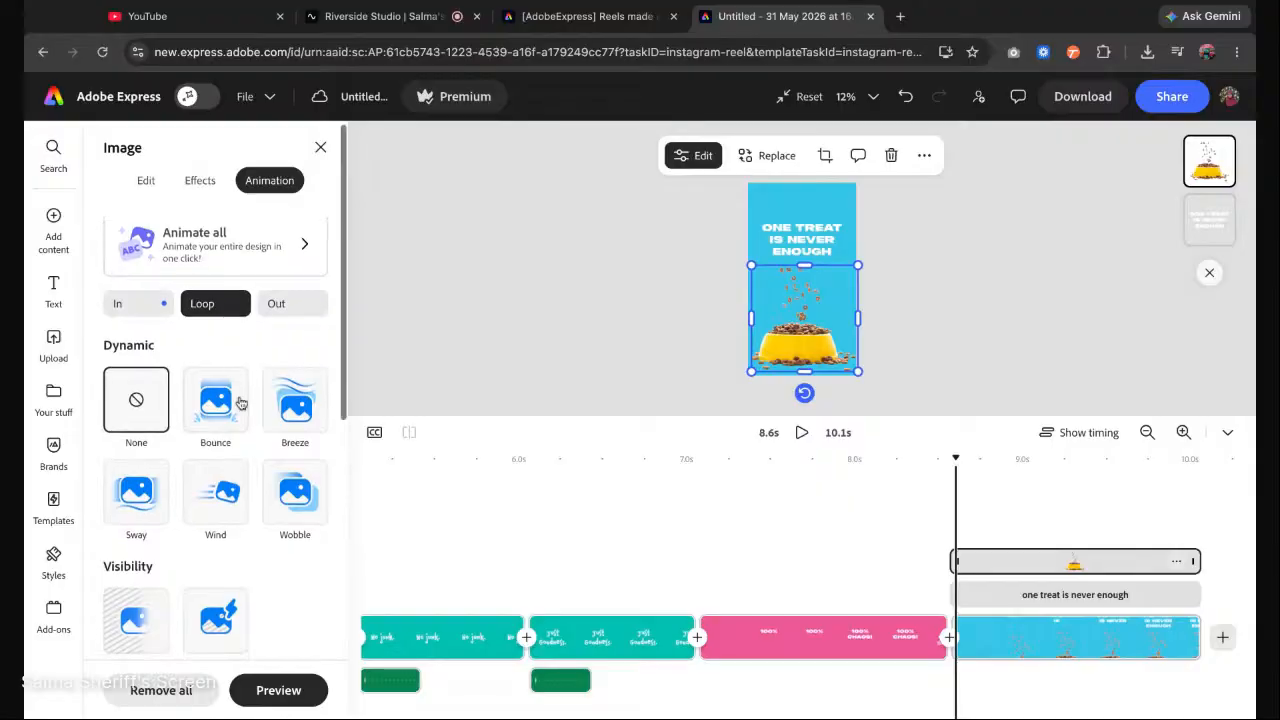
{"action": "scroll", "coordinate": [225, 390], "scroll_direction": "down", "scroll_amount": 2}
{"action": "scroll", "coordinate": [220, 375], "scroll_direction": "up", "scroll_amount": 2}
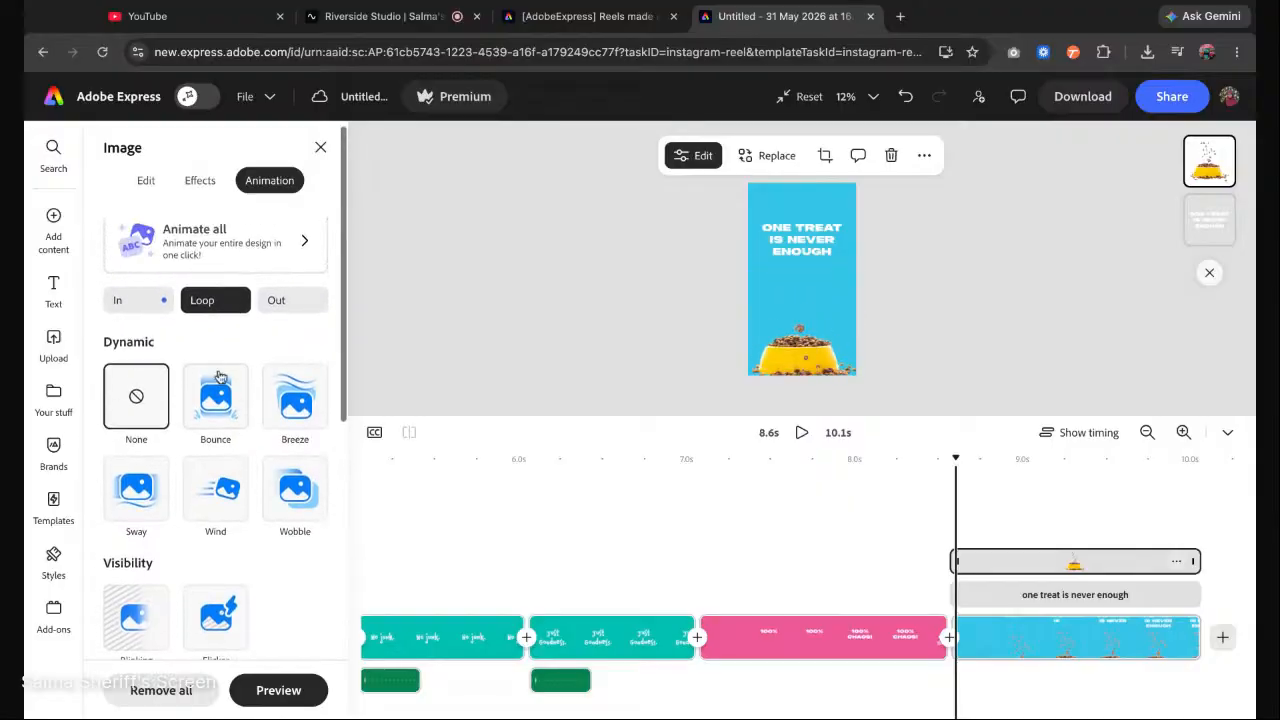
{"action": "left_click", "coordinate": [162, 310]}
{"action": "scroll", "coordinate": [240, 500], "scroll_direction": "down", "scroll_amount": 5}
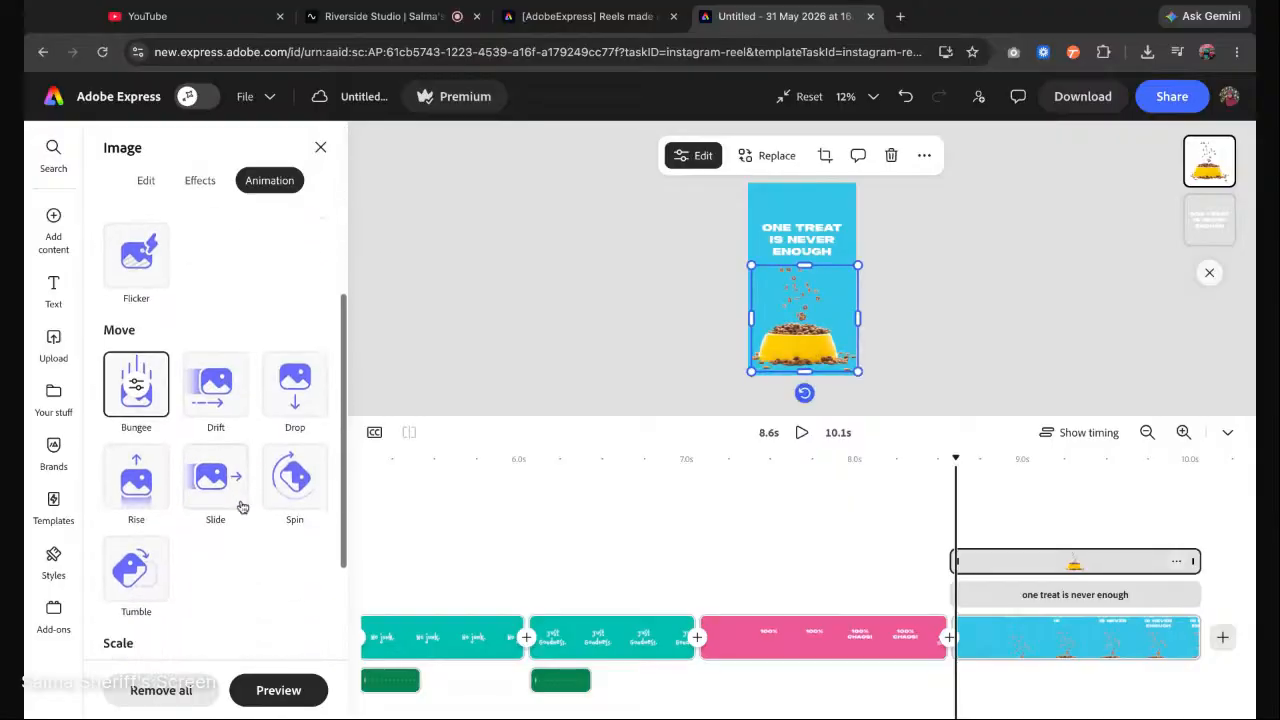
{"action": "scroll", "coordinate": [240, 506], "scroll_direction": "down", "scroll_amount": 3}
{"action": "left_click", "coordinate": [216, 500]}
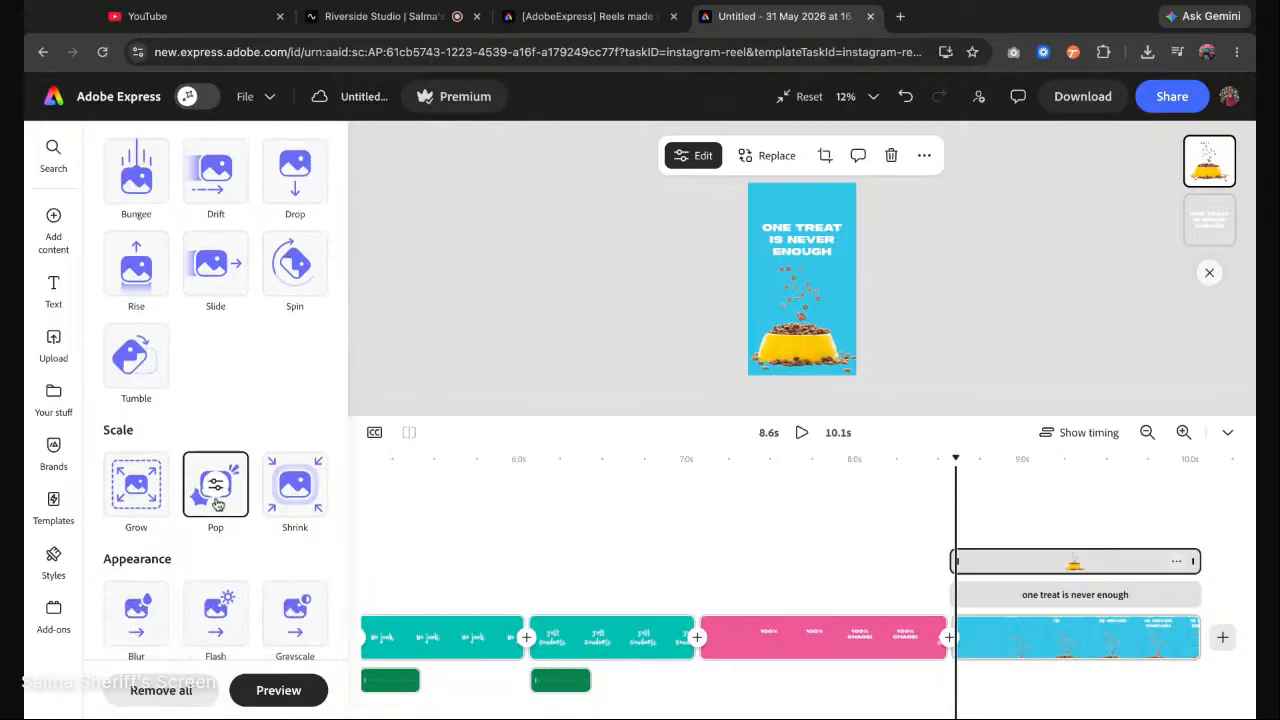
Change the bowl image's entrance animation to Drop.
{"action": "scroll", "coordinate": [217, 503], "scroll_direction": "up", "scroll_amount": 5}
{"action": "scroll", "coordinate": [217, 503], "scroll_direction": "down", "scroll_amount": 5}
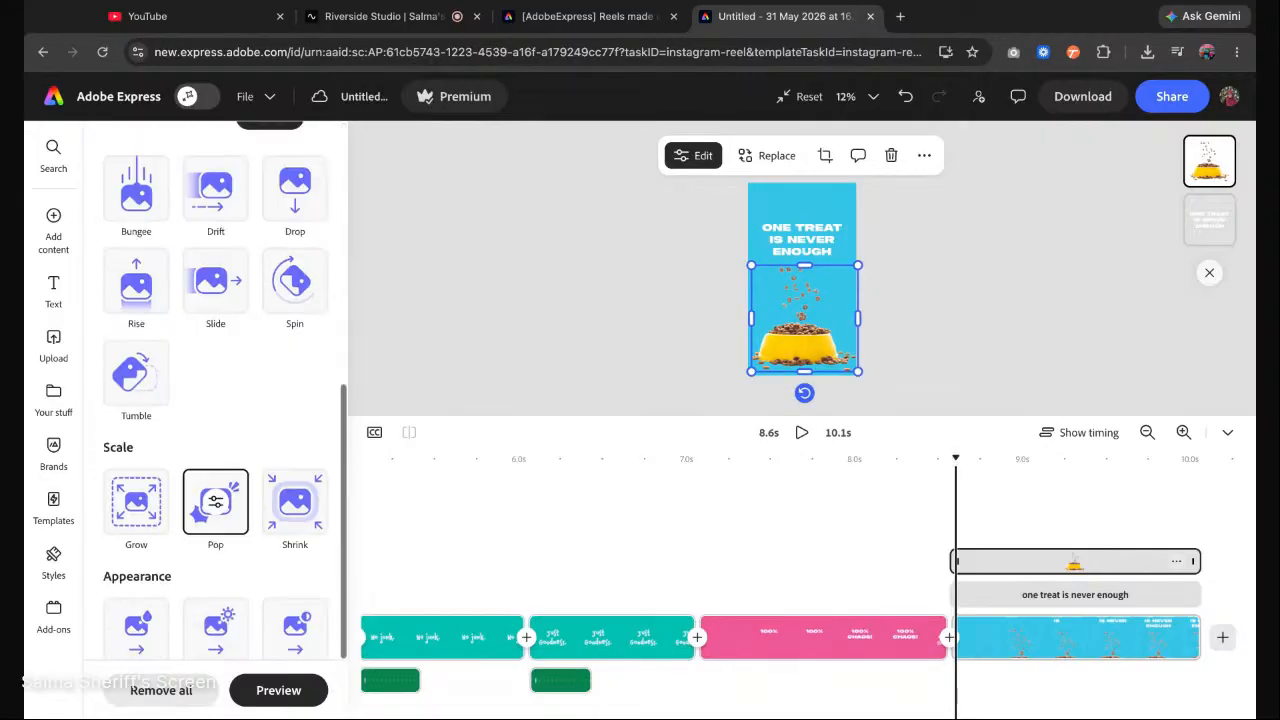
{"action": "scroll", "coordinate": [215, 400], "scroll_direction": "up", "scroll_amount": 2}
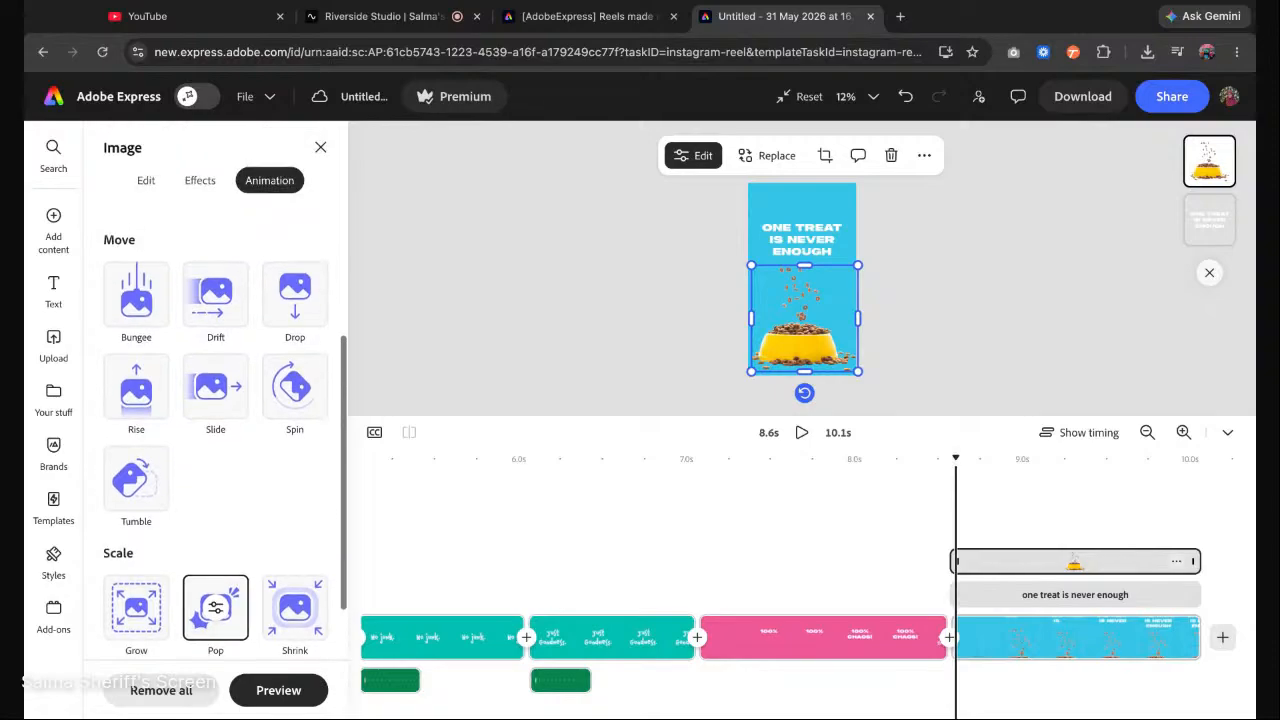
{"action": "left_click", "coordinate": [295, 300]}
Apply the looping Bounce animation to the bowl image, lower its speed, and scrub through the scene to check it.
{"action": "scroll", "coordinate": [220, 243], "scroll_direction": "up", "scroll_amount": 3}
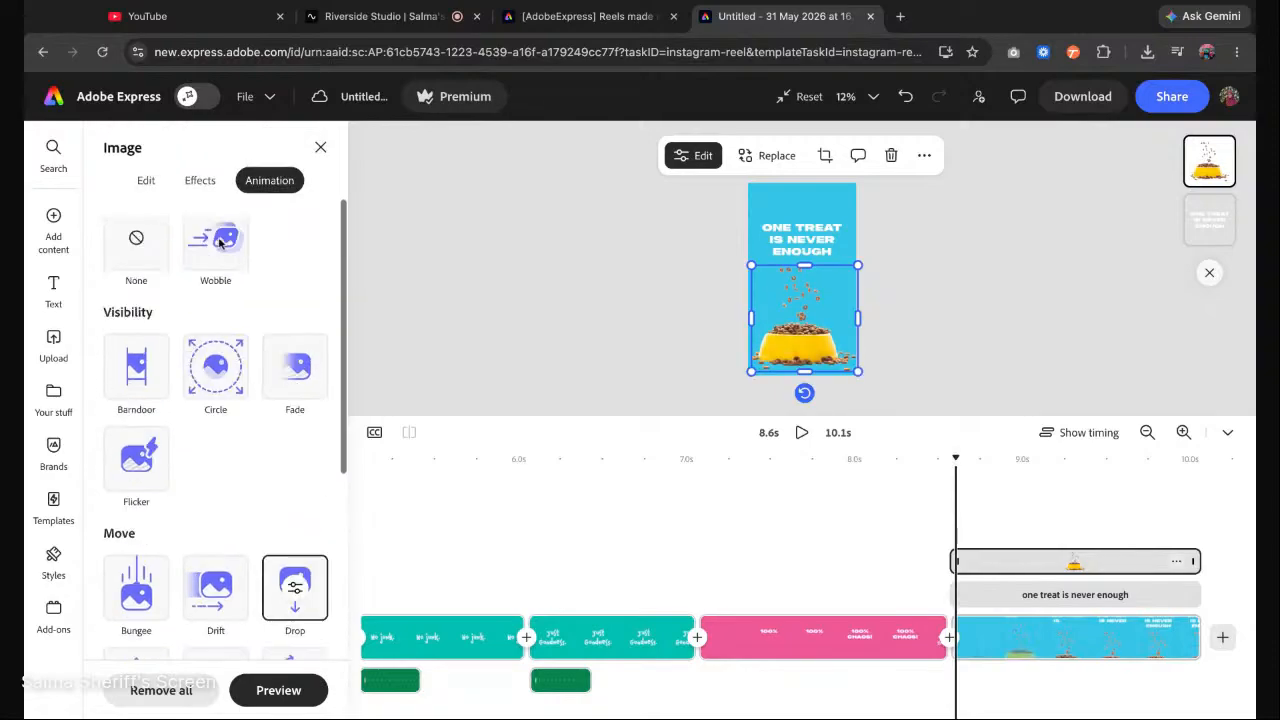
{"action": "scroll", "coordinate": [220, 243], "scroll_direction": "up", "scroll_amount": 2}
{"action": "left_click", "coordinate": [208, 312]}
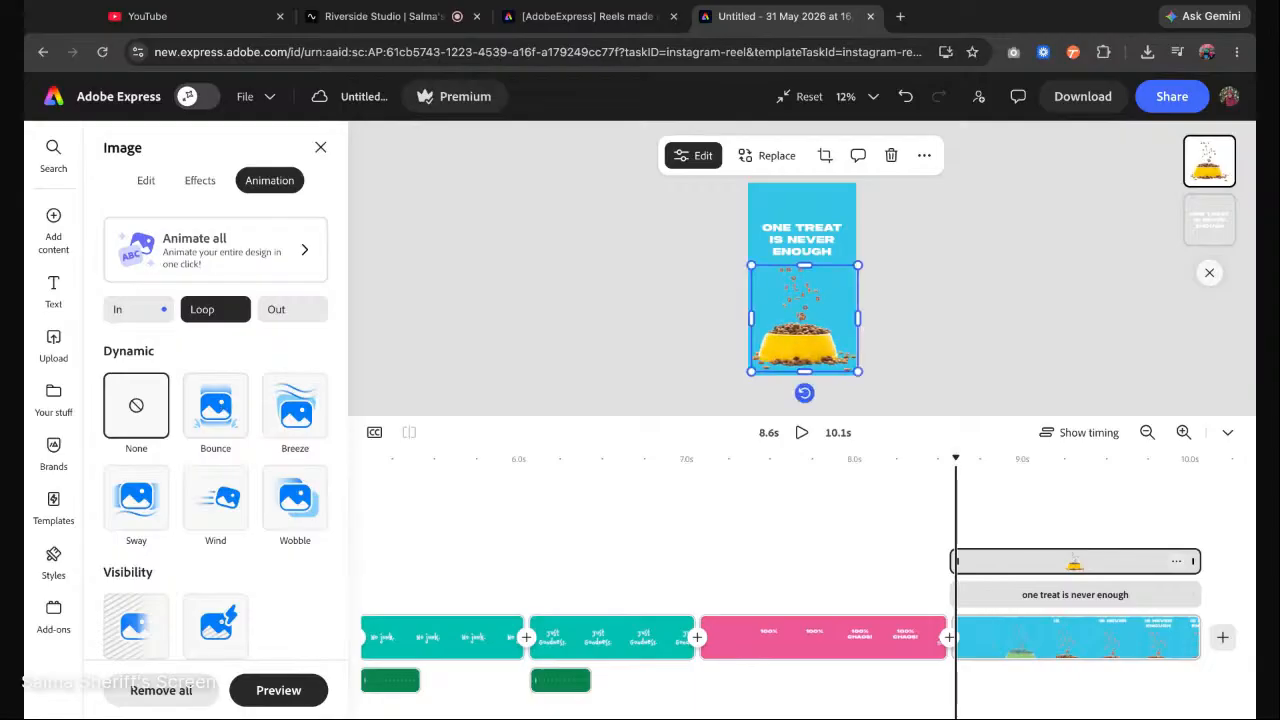
{"action": "left_click", "coordinate": [215, 405]}
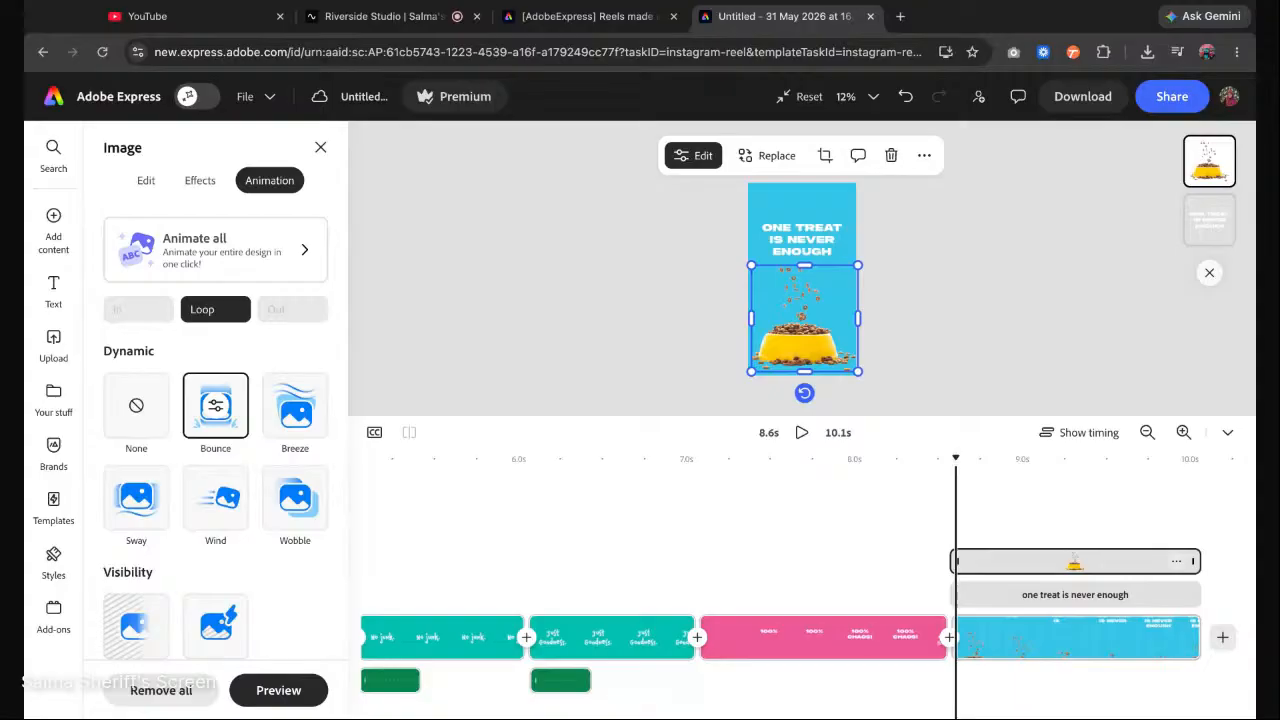
{"action": "left_click", "coordinate": [215, 405]}
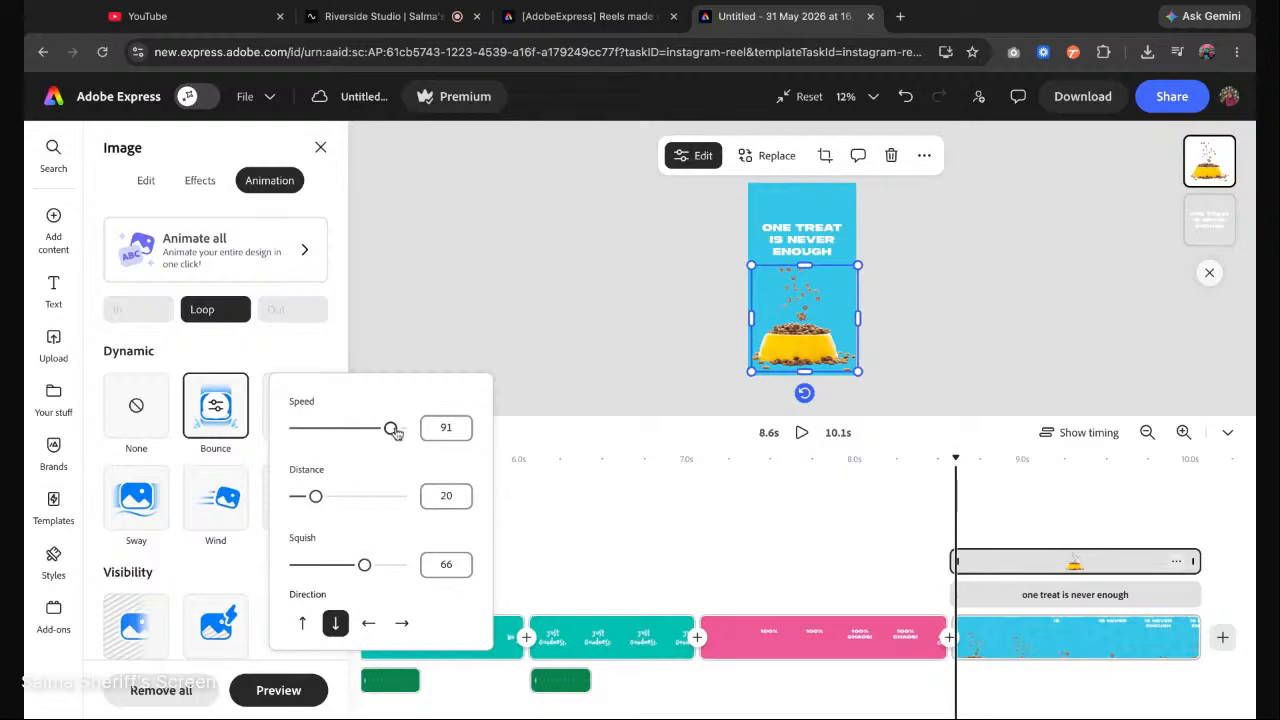
{"action": "left_click_drag", "start_coordinate": [391, 428], "coordinate": [359, 428]}
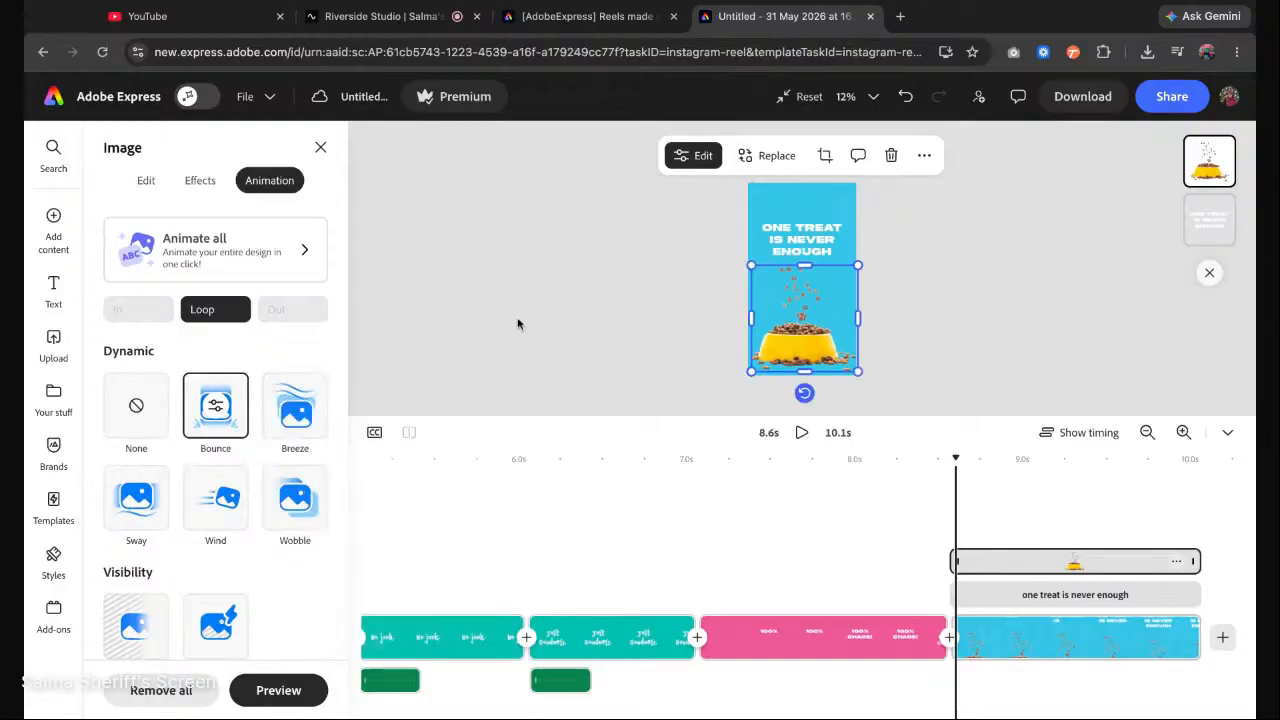
{"action": "mouse_move", "coordinate": [957, 457]}
{"action": "left_mouse_down"}
{"action": "mouse_move", "coordinate": [938, 457]}
{"action": "mouse_move", "coordinate": [1202, 457]}
{"action": "left_mouse_up"}
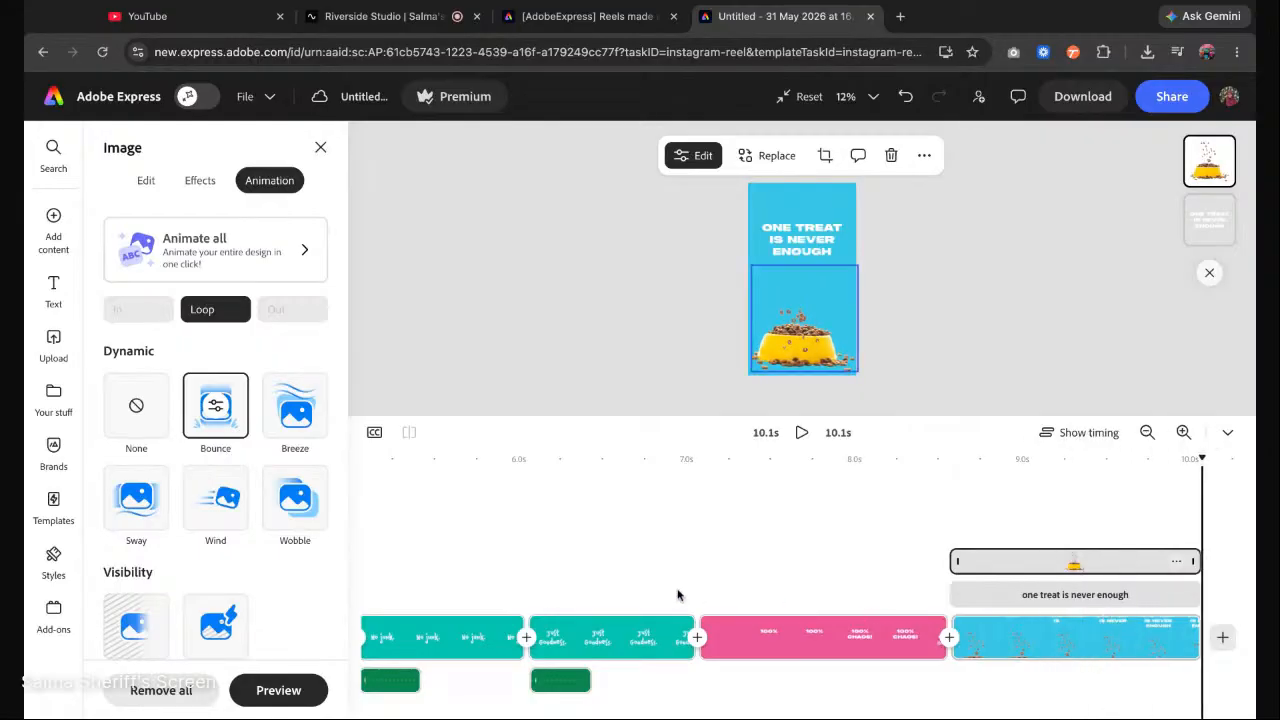
Copy the hex code #FF4D4D of the first "What if" scene's red background colour.
{"action": "scroll", "coordinate": [677, 595], "scroll_direction": "left", "scroll_amount": 10}
{"action": "left_click", "coordinate": [507, 640]}
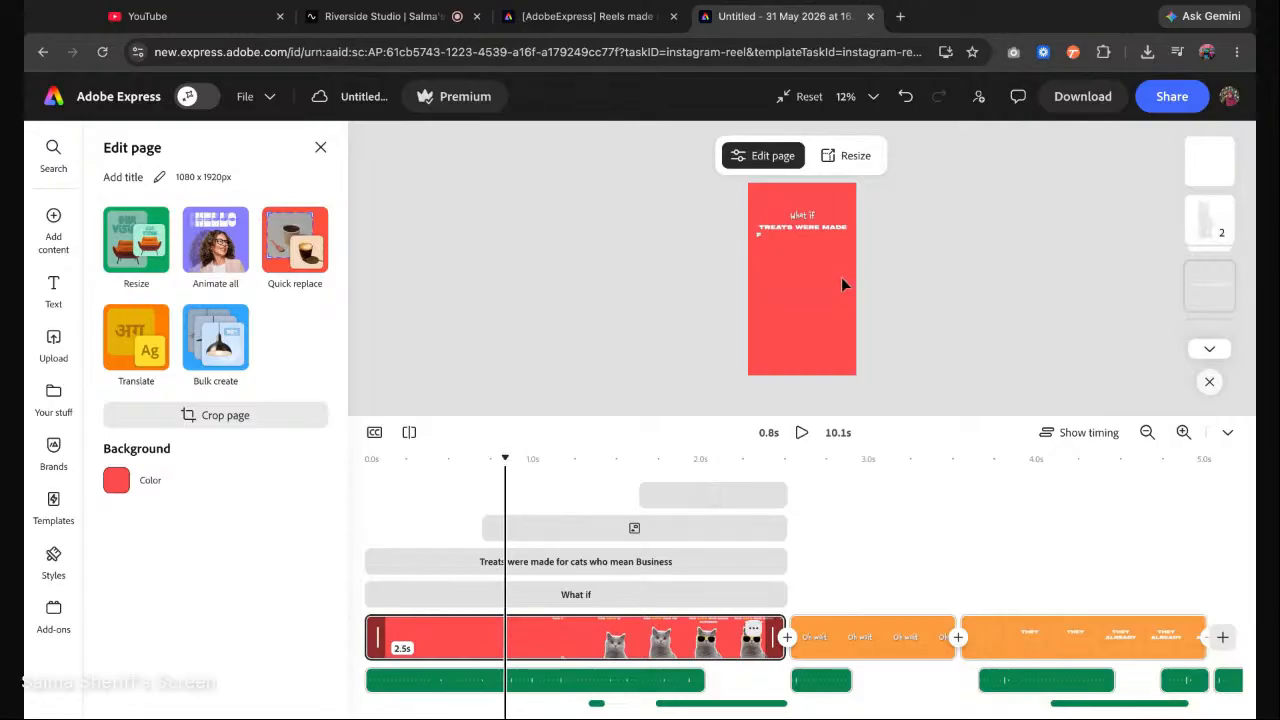
{"action": "left_click", "coordinate": [116, 480]}
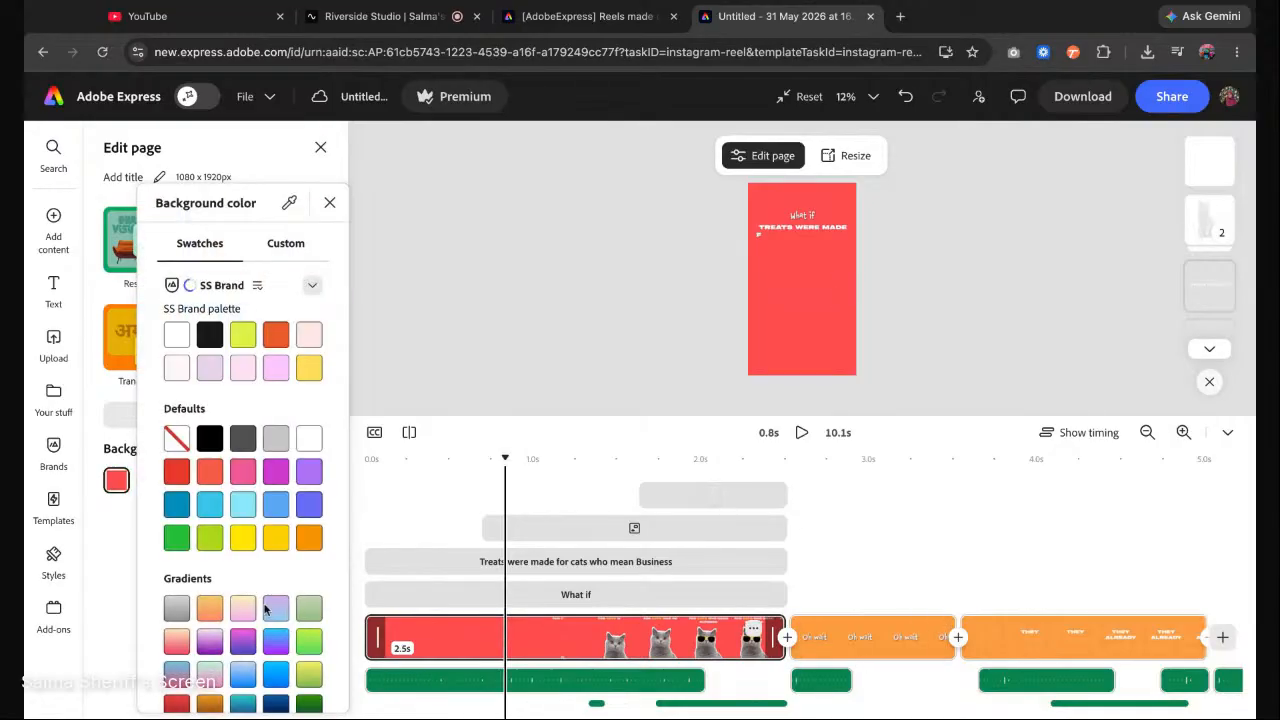
{"action": "left_click", "coordinate": [284, 245]}
{"action": "left_click", "coordinate": [313, 646]}
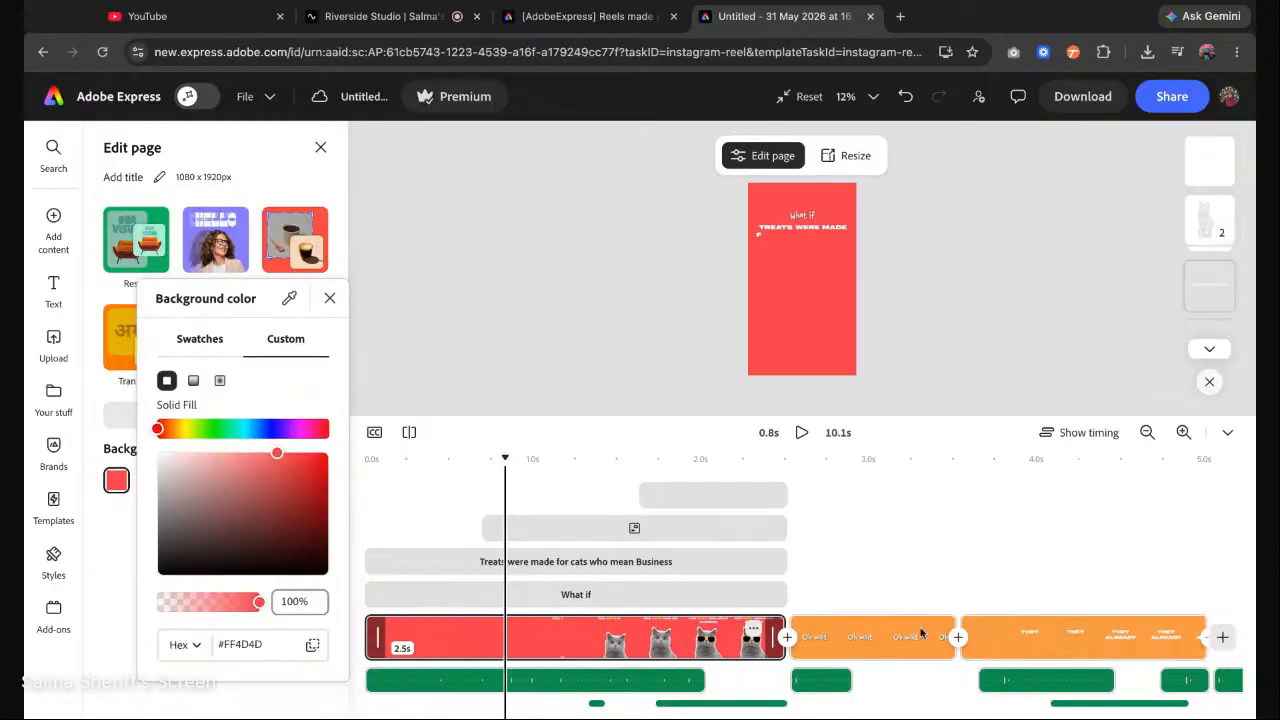
{"action": "left_click", "coordinate": [1084, 601]}
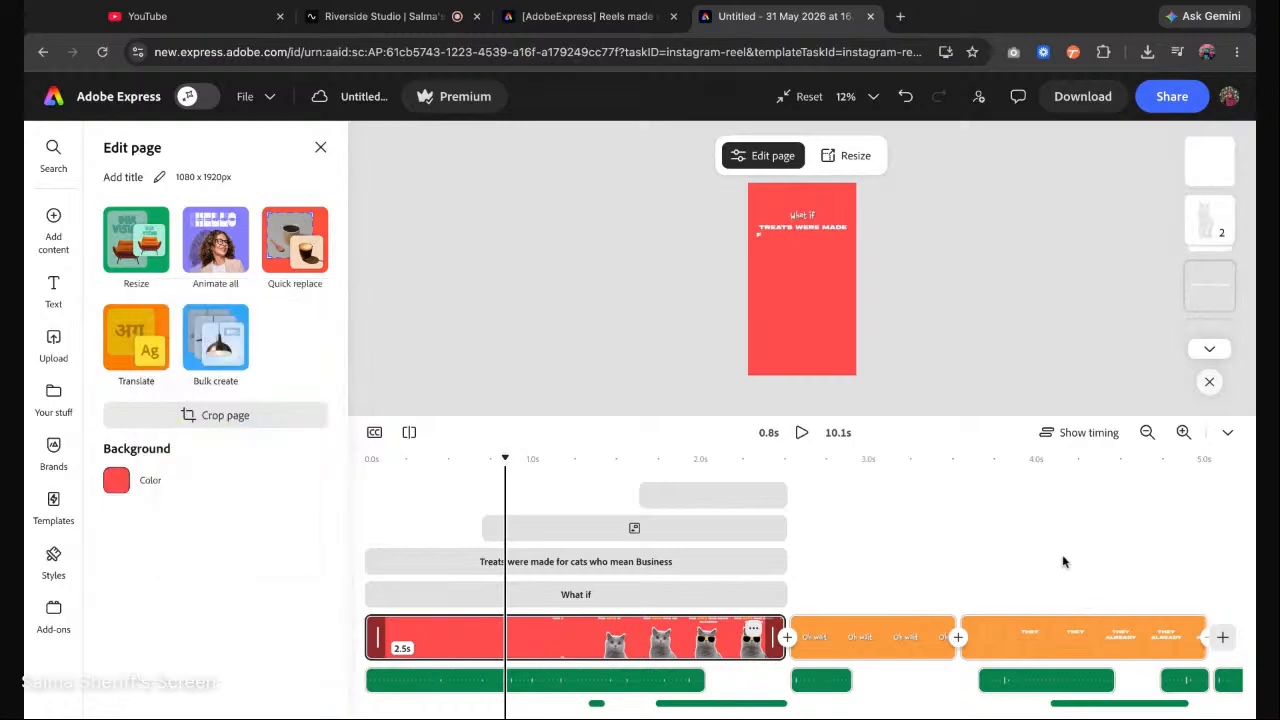
Add a blank scene after the last scene of the reel.
{"action": "scroll", "coordinate": [1040, 634], "scroll_direction": "right", "scroll_amount": 5}
{"action": "left_click", "coordinate": [1222, 637]}
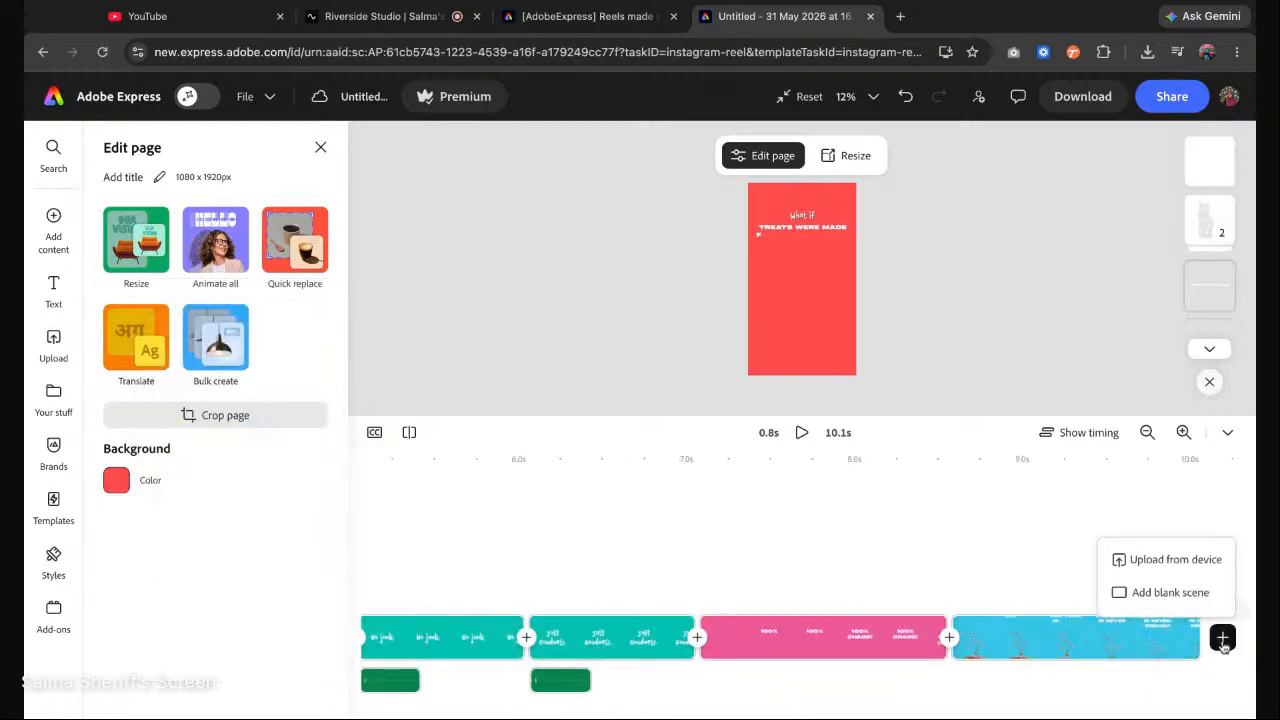
{"action": "left_click", "coordinate": [1172, 593]}
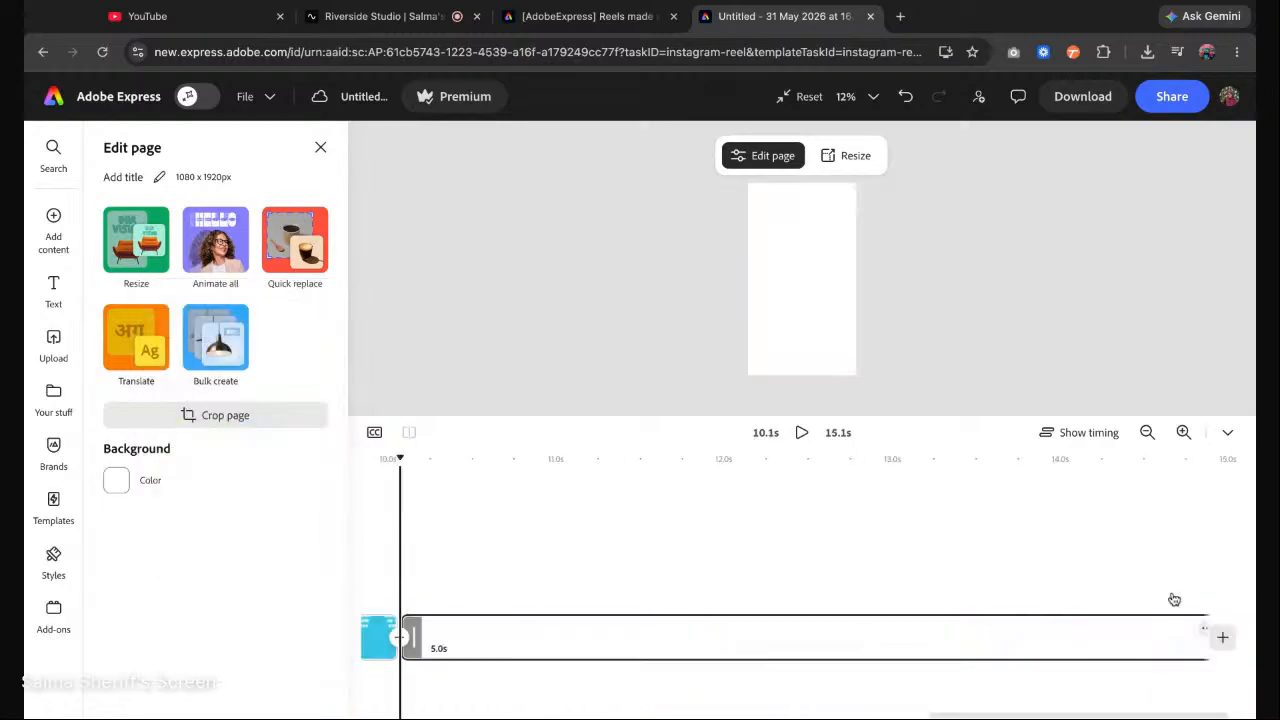
Set the new blank scene's background to the copied red #FF4D4D.
{"action": "left_click", "coordinate": [116, 480]}
{"action": "left_click", "coordinate": [247, 643]}
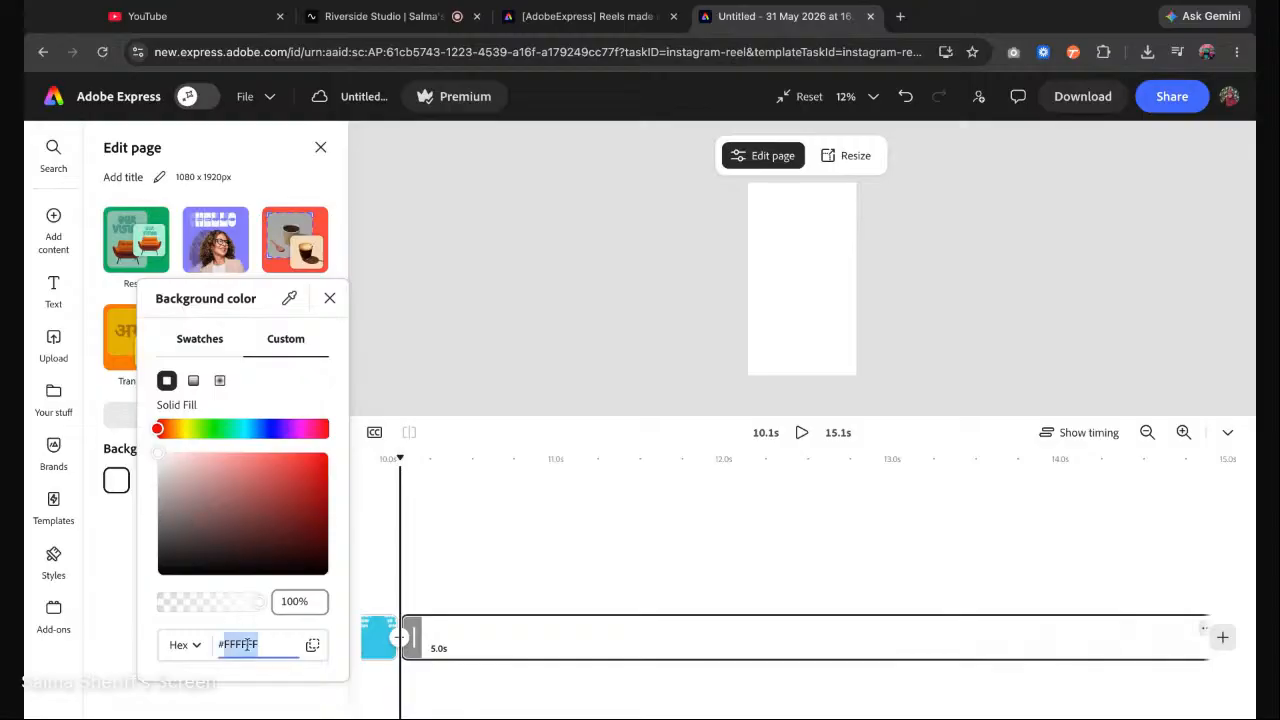
{"action": "type", "text": "#ff4c4"}
{"action": "double_click", "coordinate": [253, 641]}
{"action": "key", "text": "super+v"}
{"action": "left_click", "coordinate": [225, 671]}
{"action": "left_click", "coordinate": [420, 304]}
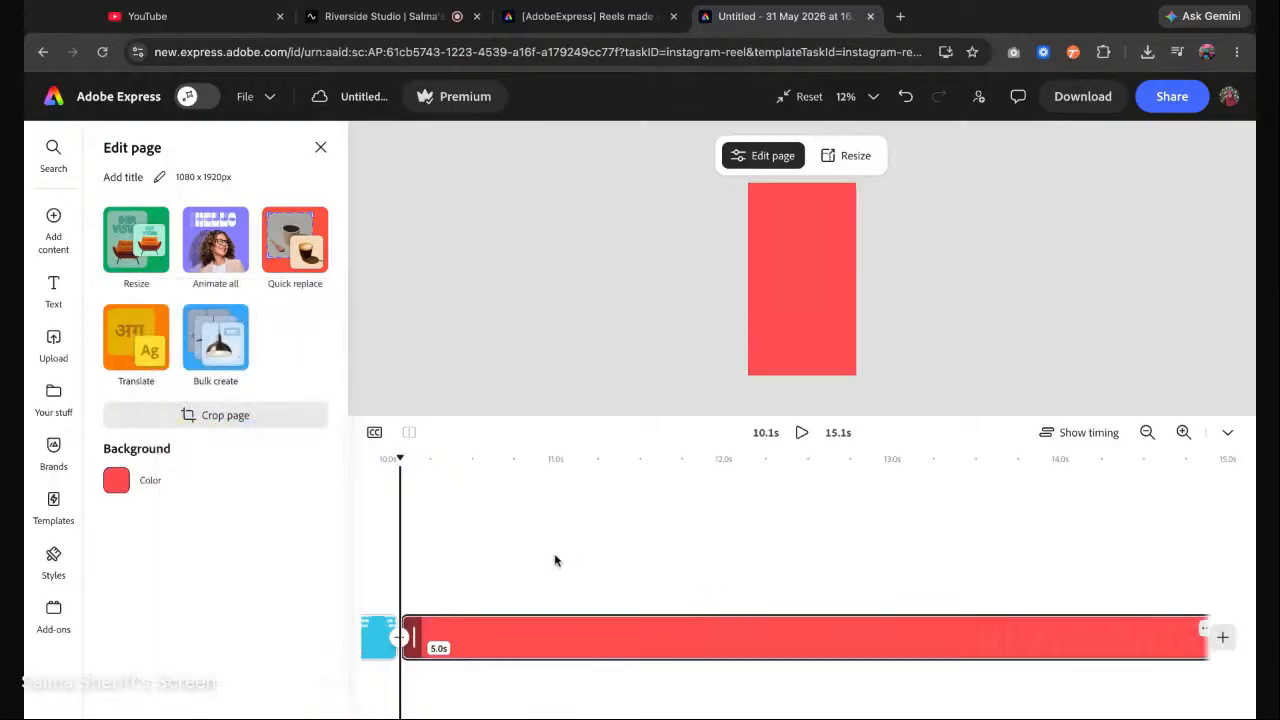
Copy the "one treat is never enough" text from the blue bowl scene into the new red scene.
{"action": "scroll", "coordinate": [555, 560], "scroll_direction": "left", "scroll_amount": 2}
{"action": "left_click", "coordinate": [499, 633]}
{"action": "left_click", "coordinate": [814, 245]}
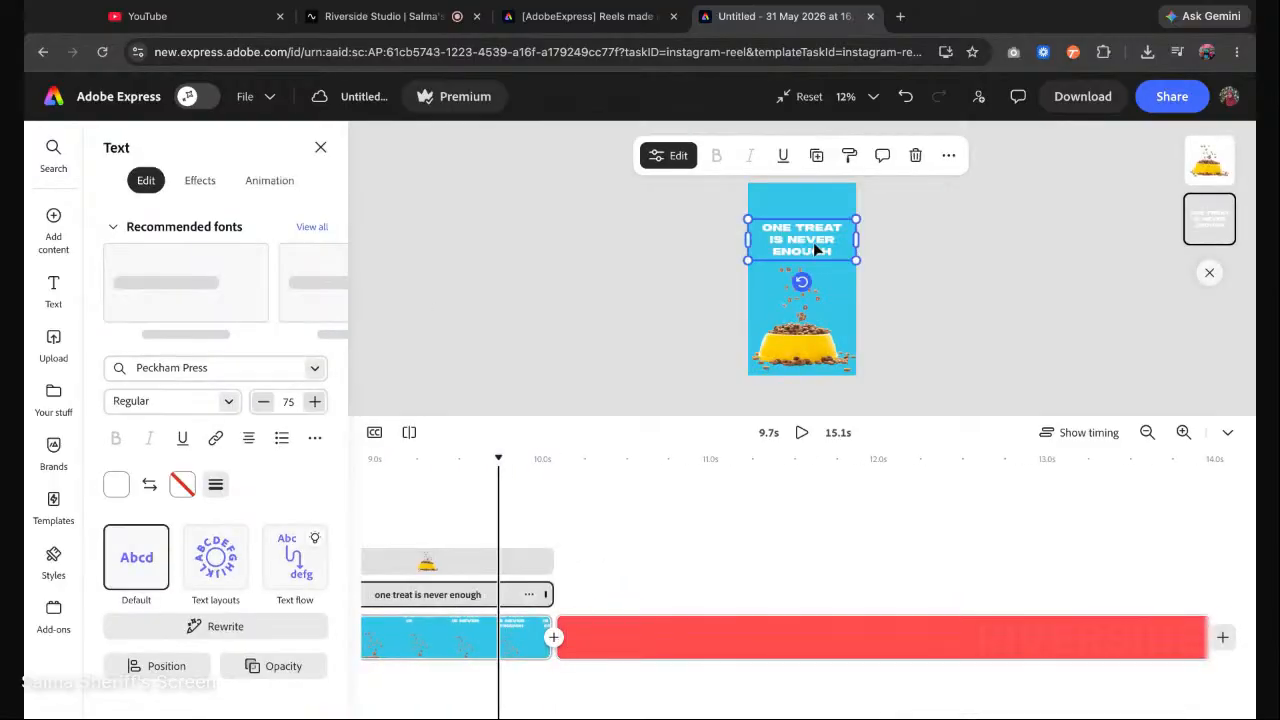
{"action": "key", "text": "ctrl+c"}
{"action": "left_click", "coordinate": [700, 637]}
{"action": "key", "text": "ctrl+v"}
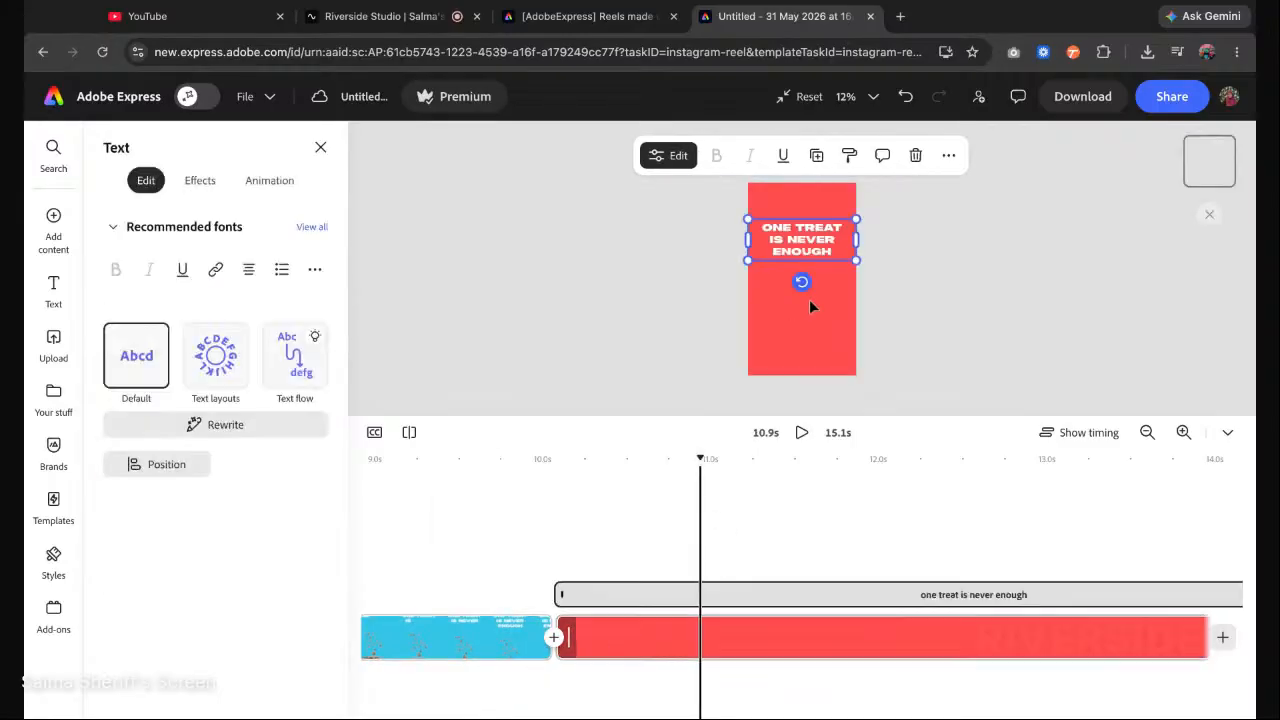
Replace the pasted text with "GET YOURS TODAY!", widen it onto one line, and move it below the middle of the page.
{"action": "triple_click", "coordinate": [809, 239]}
{"action": "type", "text": "GET YOURS TOD"}
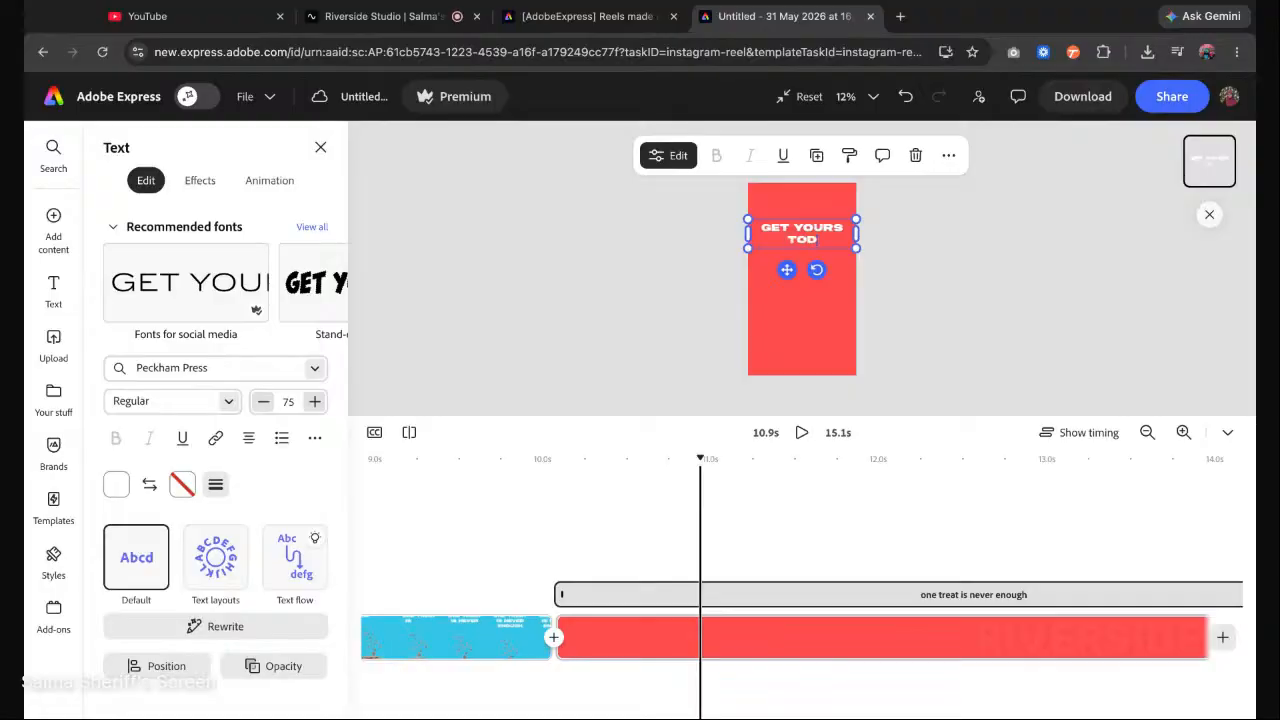
{"action": "type", "text": "AY!"}
{"action": "left_click_drag", "start_coordinate": [857, 233], "coordinate": [913, 236]}
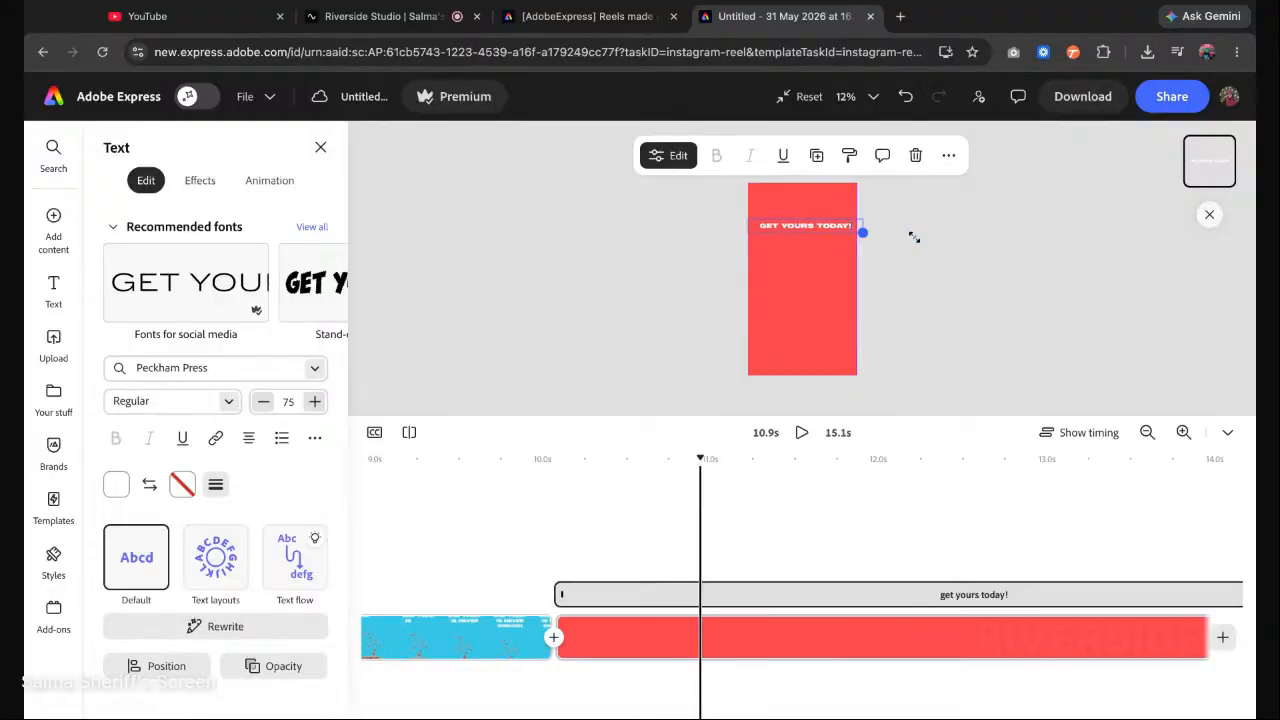
{"action": "left_click_drag", "start_coordinate": [831, 227], "coordinate": [828, 298]}
Switch to the "[AdobeExpress] Reels made easy!" presentation, play the sample reel's ending for reference, and return to the reel project.
{"action": "key", "text": "ctrl+shift+Tab"}
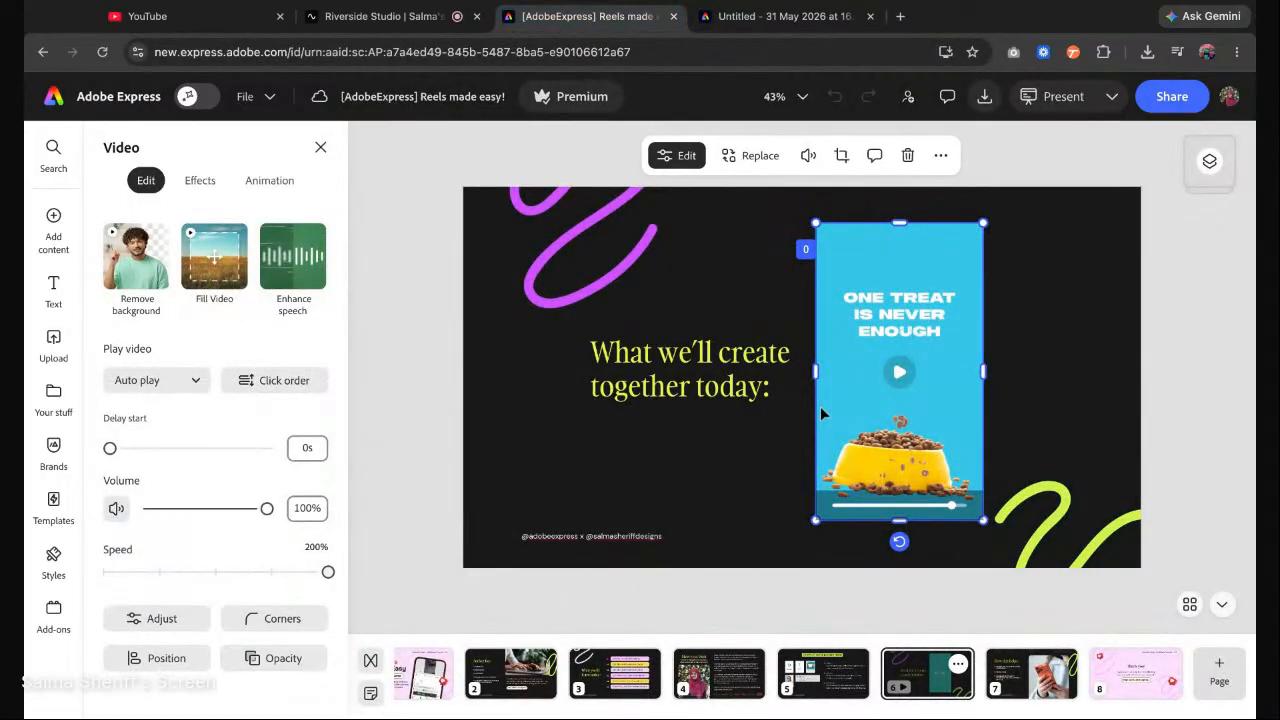
{"action": "left_click", "coordinate": [899, 373]}
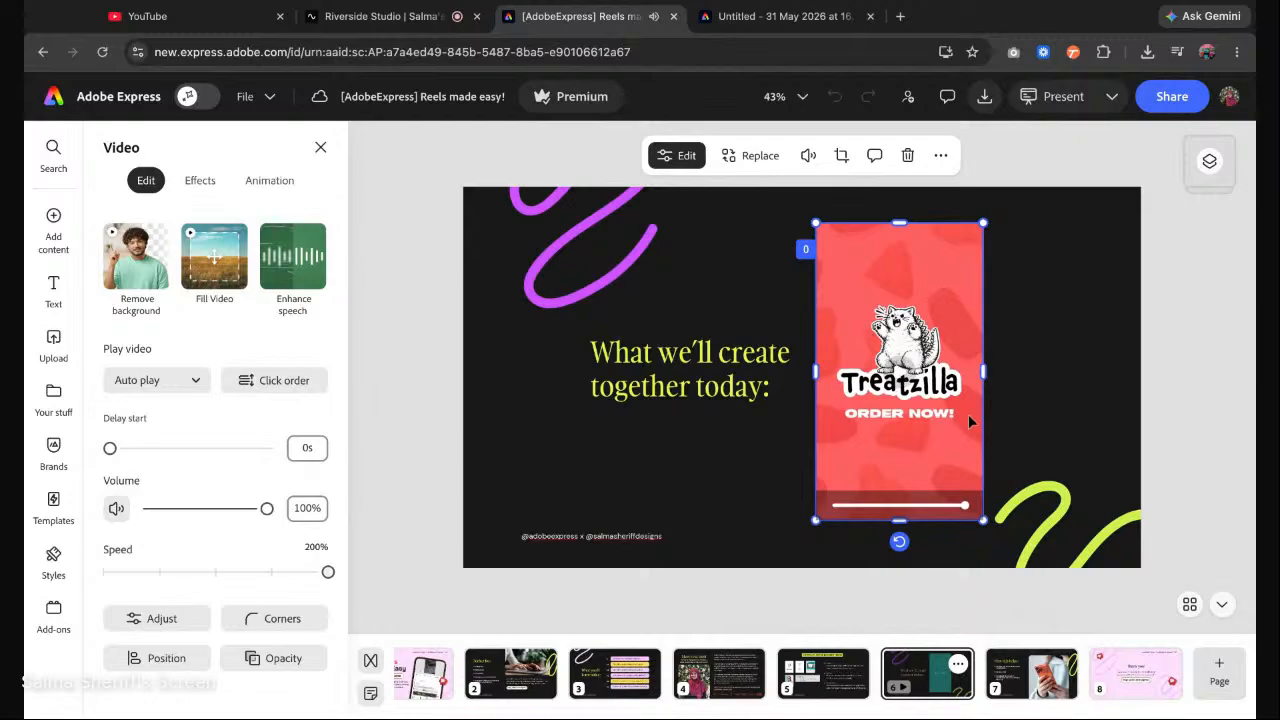
{"action": "key", "text": "ctrl+Tab"}
Change the red scene's text to "ORDER NOW!", enlarge it to size 58, and centre it horizontally on the page.
{"action": "key", "text": "ctrl+a"}
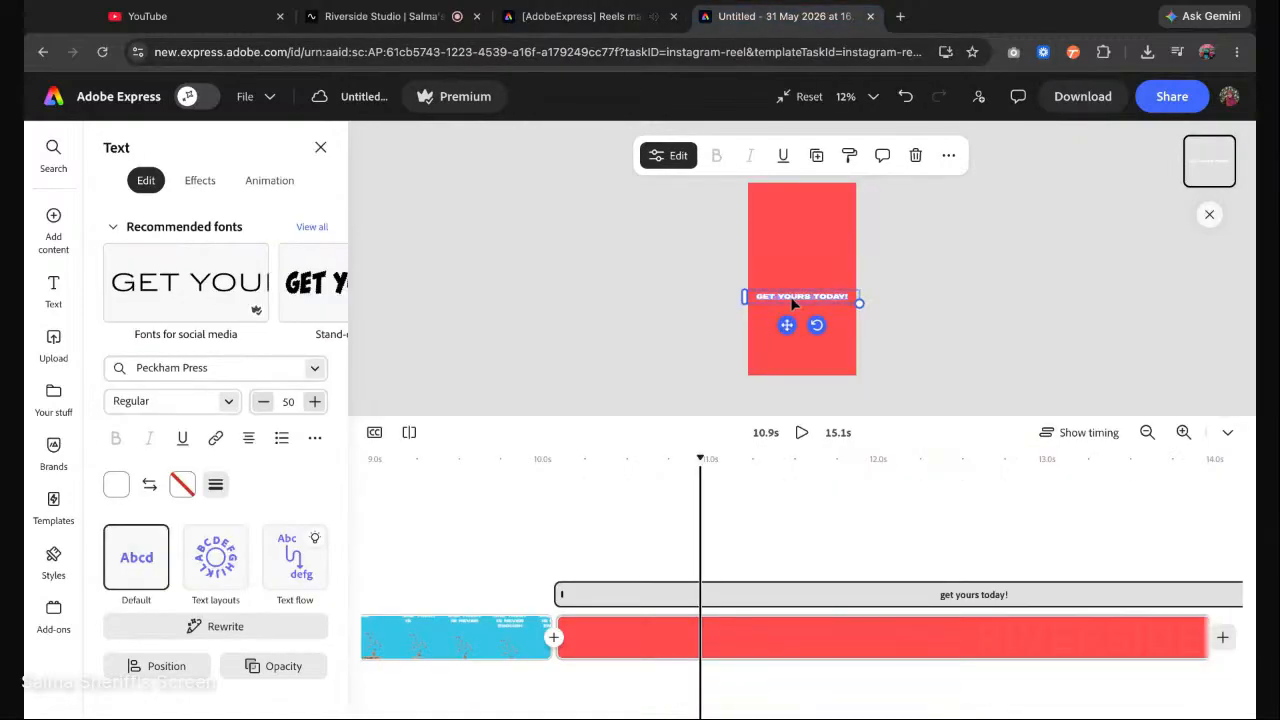
{"action": "type", "text": "ORDER NOW!"}
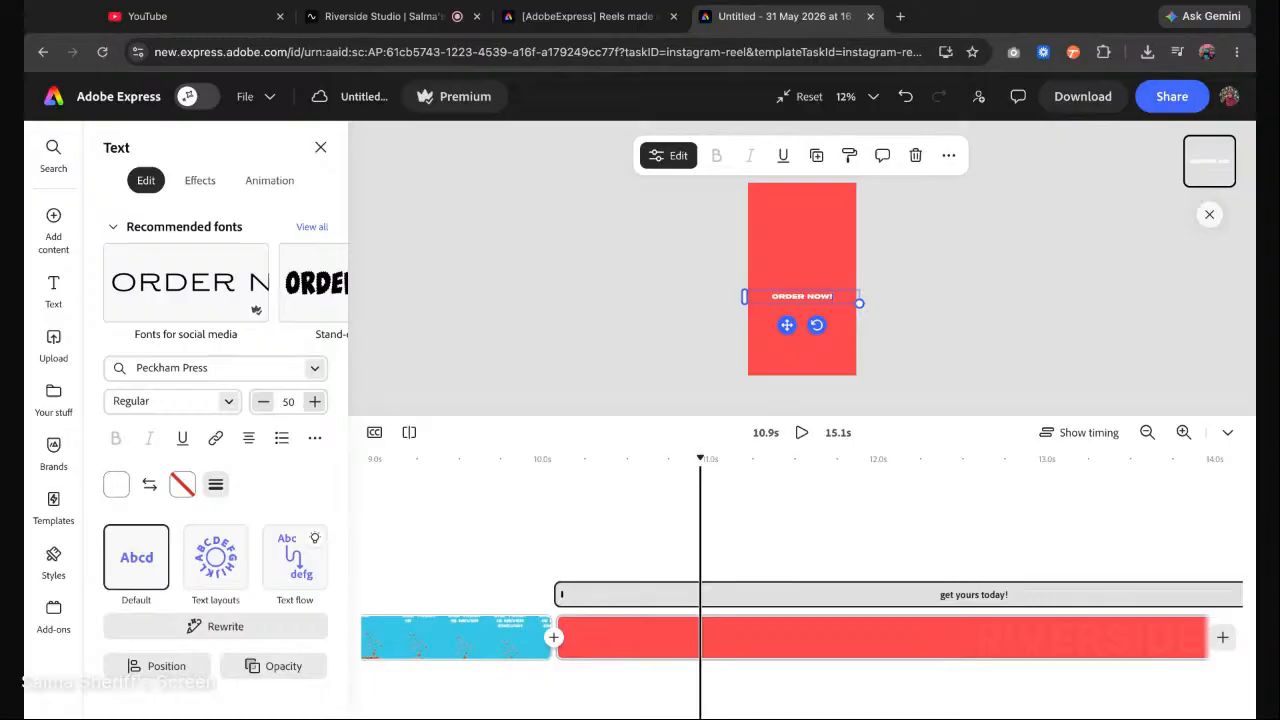
{"action": "left_click", "coordinate": [926, 343]}
{"action": "left_click", "coordinate": [848, 303]}
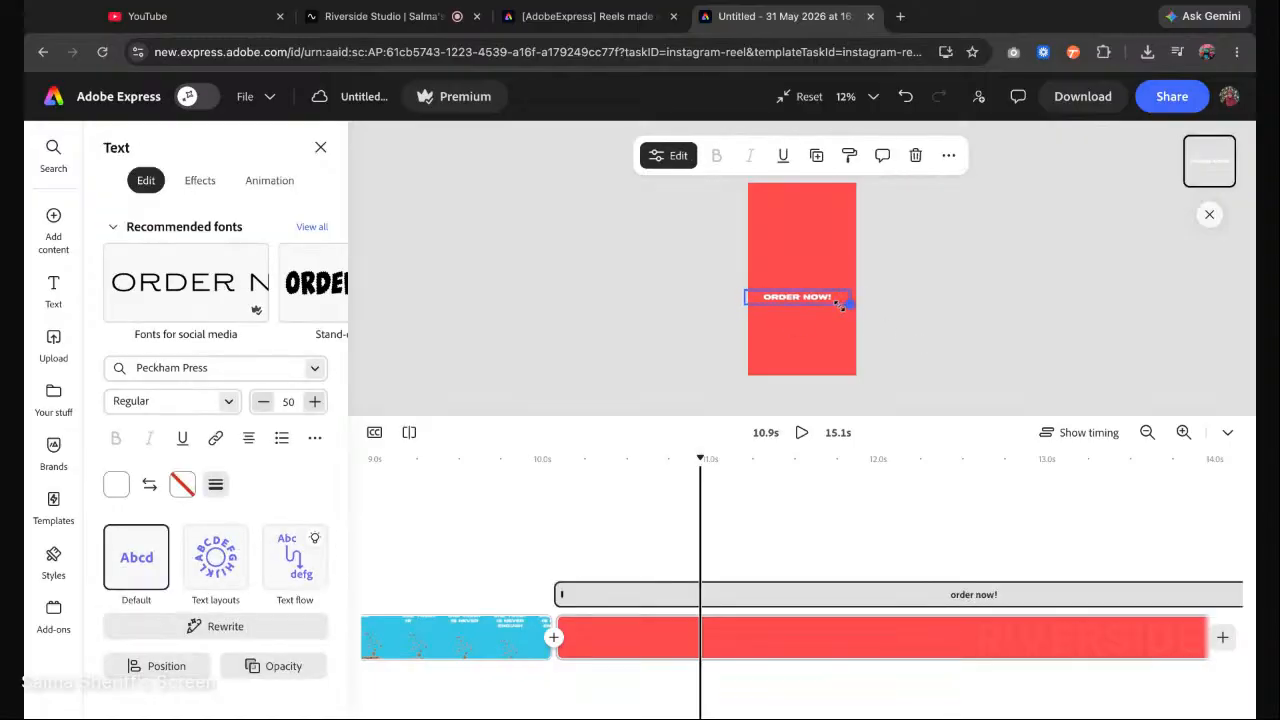
{"action": "left_click_drag", "start_coordinate": [840, 305], "coordinate": [824, 299]}
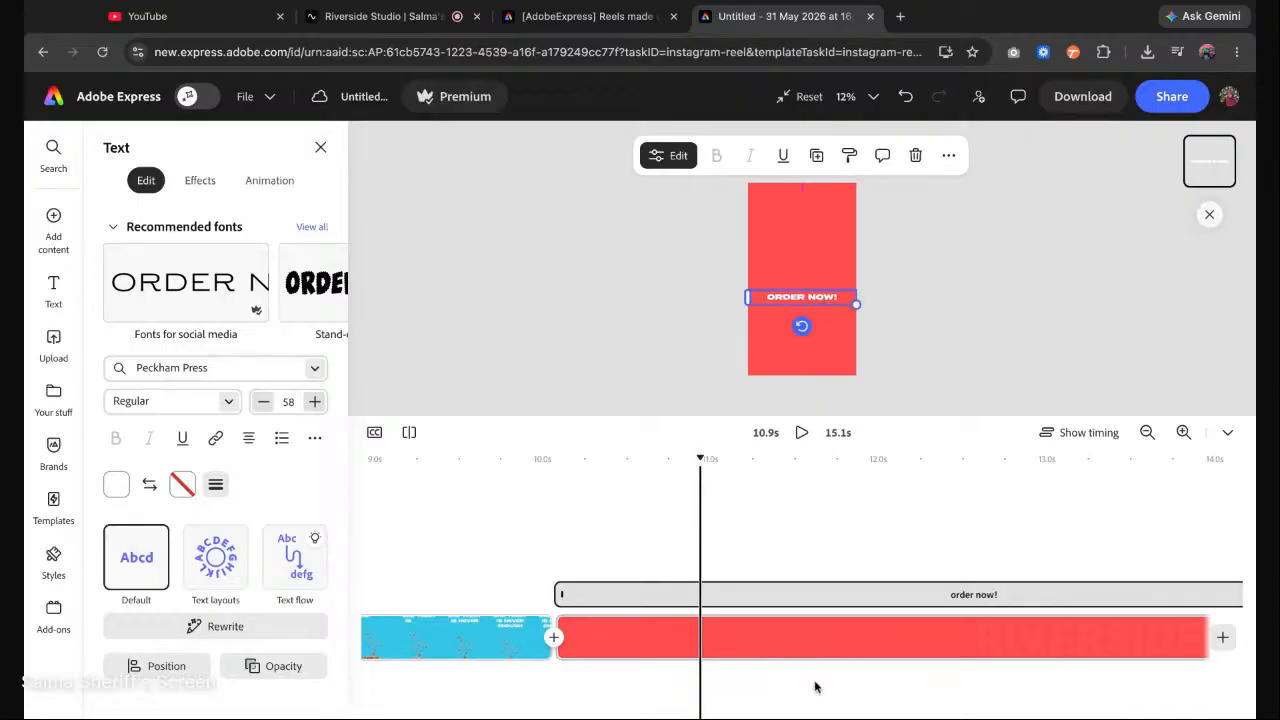
Shorten the final red scene to 1.5 seconds.
{"action": "left_click", "coordinate": [1135, 641]}
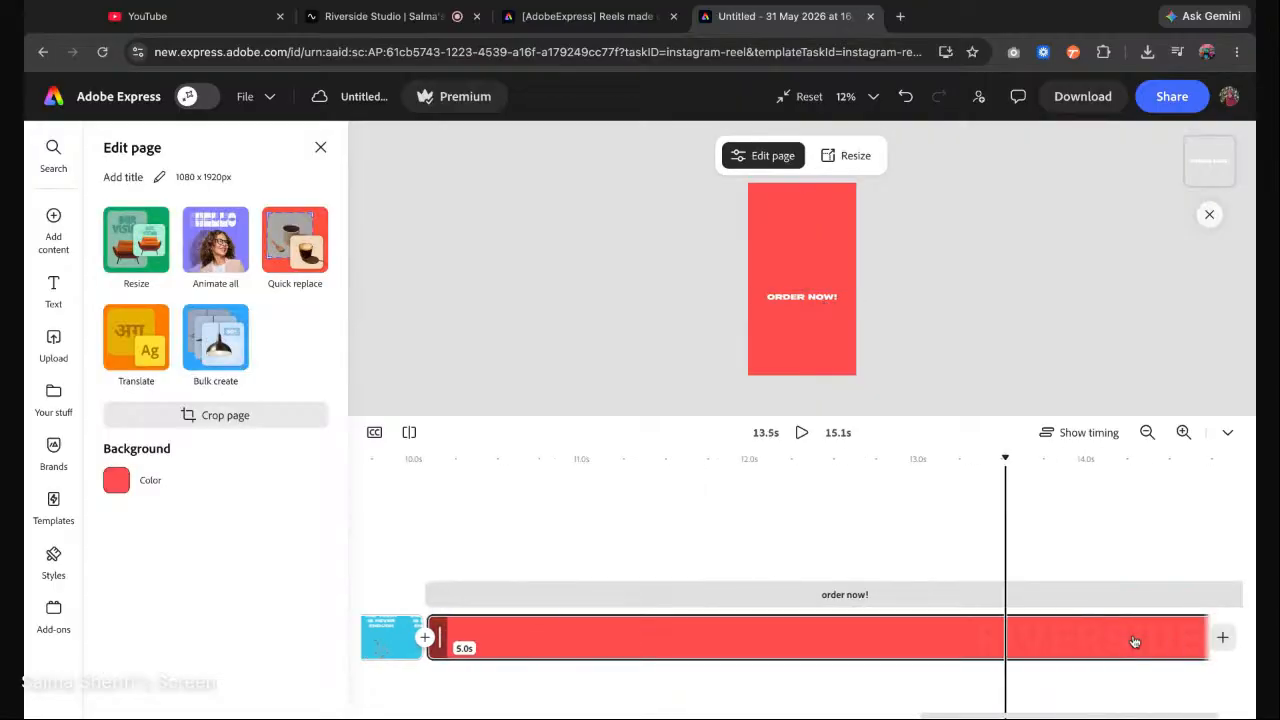
{"action": "left_click_drag", "start_coordinate": [1203, 638], "coordinate": [606, 638]}
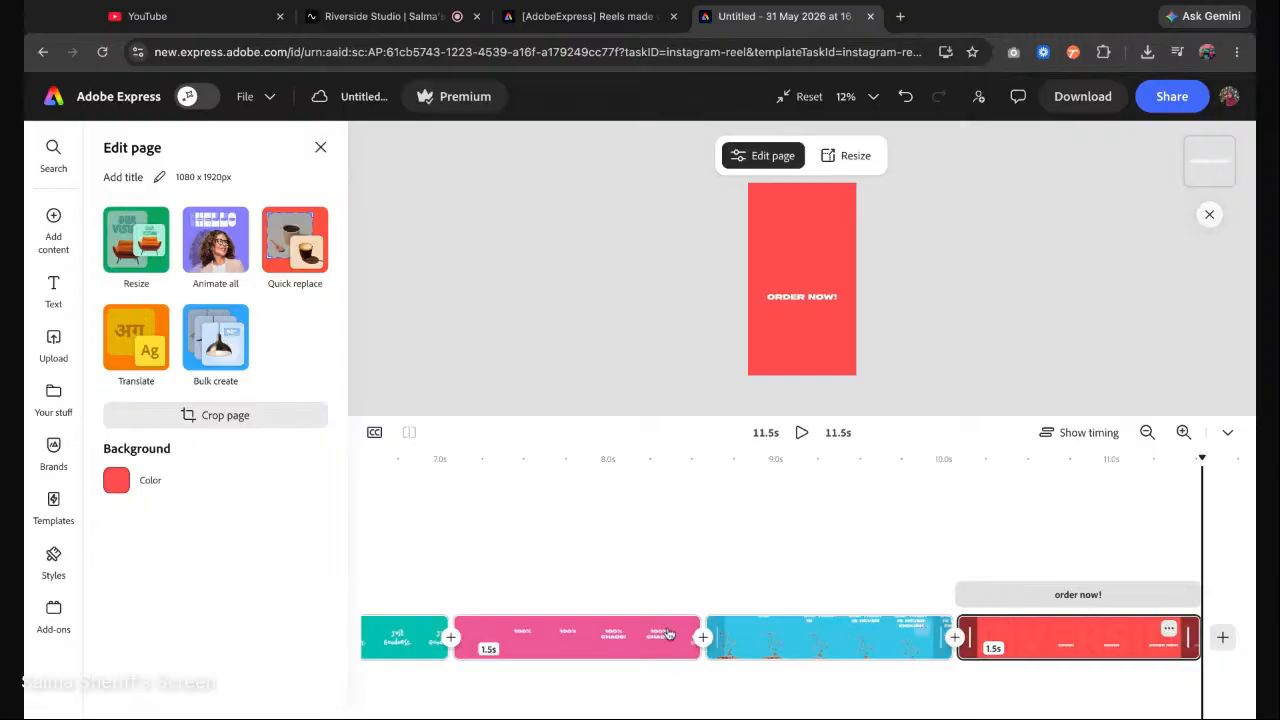
Copy the "Just Goodness." text from the teal scene into the final red scene.
{"action": "scroll", "coordinate": [580, 635], "scroll_direction": "left", "scroll_amount": 2}
{"action": "left_click", "coordinate": [540, 648]}
{"action": "double_click", "coordinate": [795, 303]}
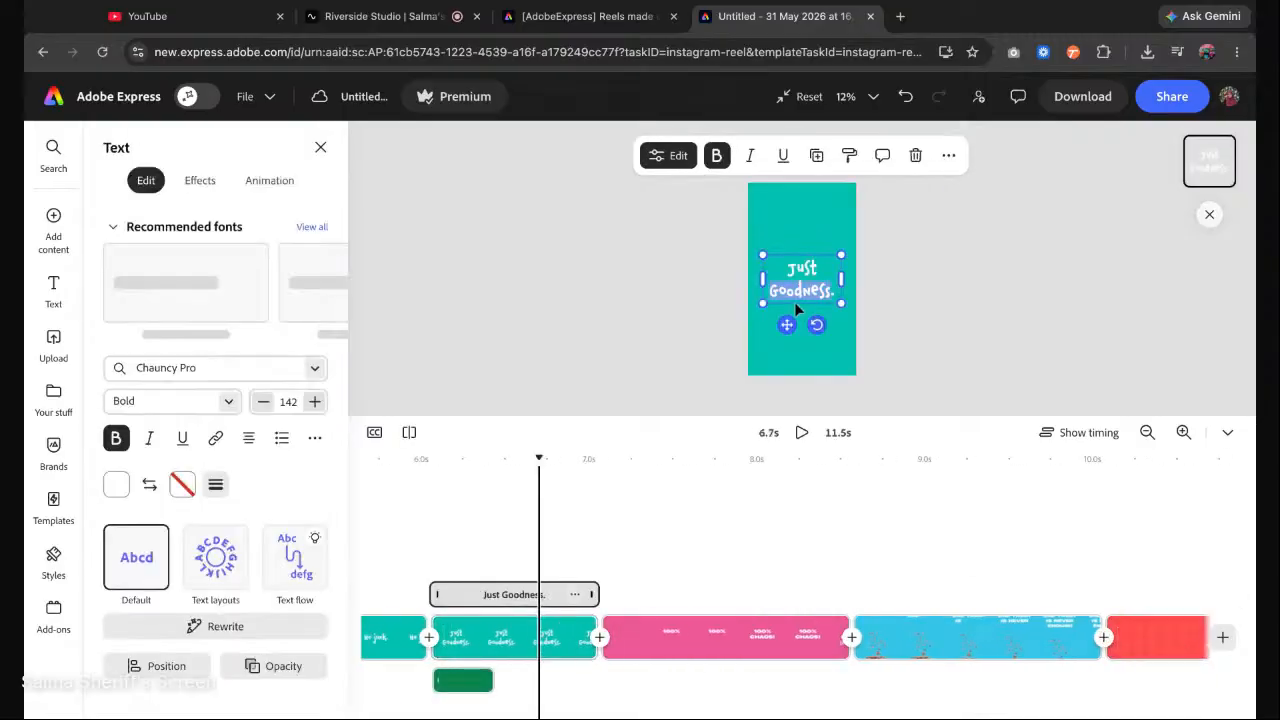
{"action": "left_click", "coordinate": [901, 253]}
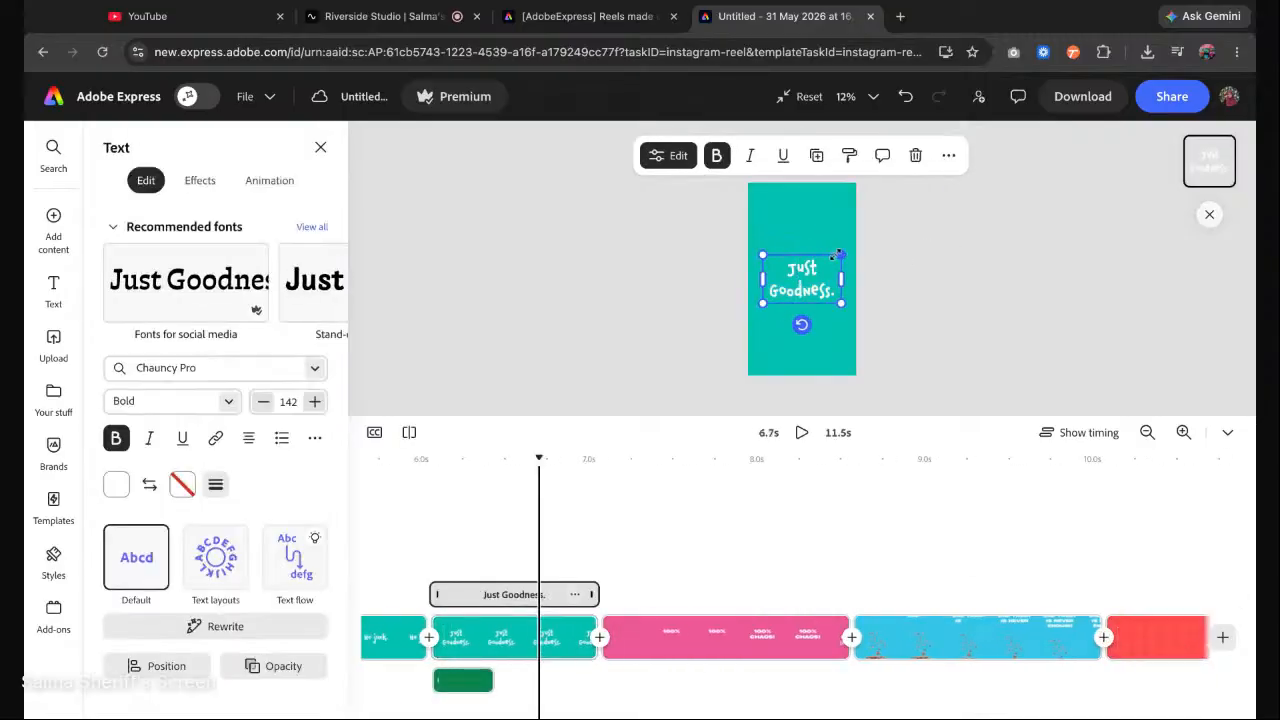
{"action": "mouse_move", "coordinate": [872, 315]}
{"action": "left_mouse_down"}
{"action": "mouse_move", "coordinate": [739, 245]}
{"action": "mouse_move", "coordinate": [872, 314]}
{"action": "left_mouse_up"}
{"action": "scroll", "coordinate": [1033, 530], "scroll_direction": "right", "scroll_amount": 5}
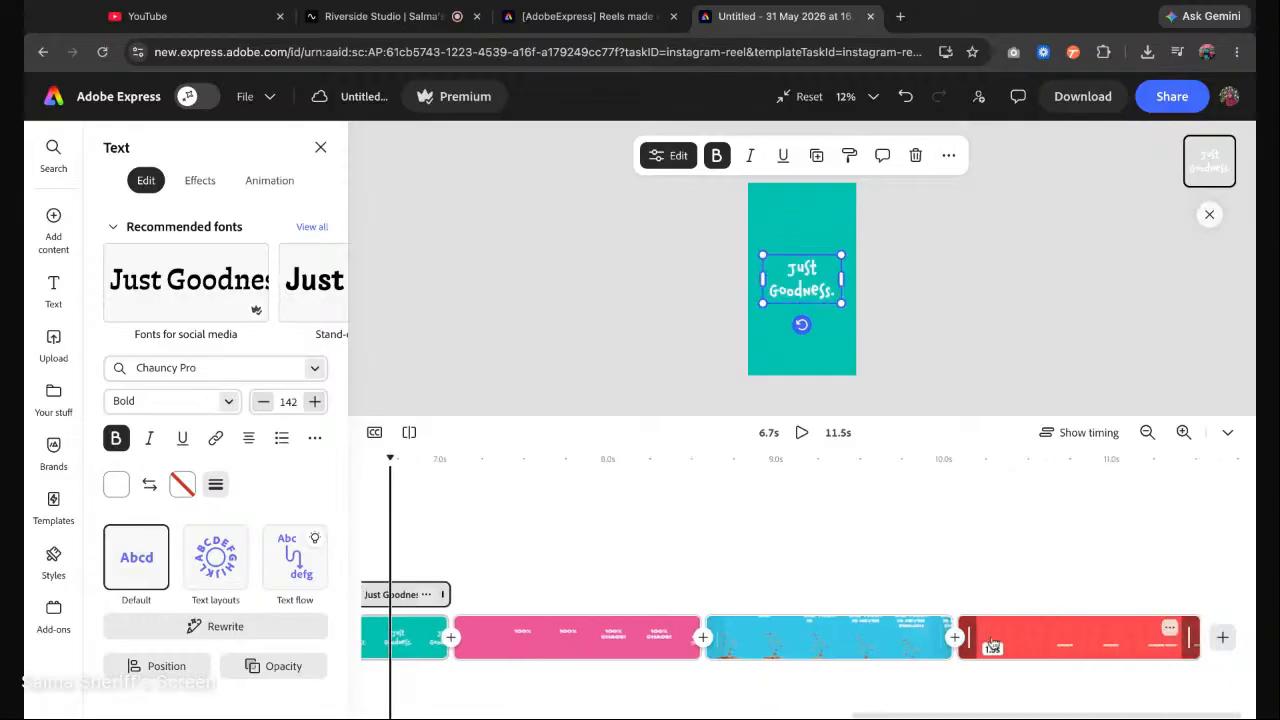
{"action": "left_click", "coordinate": [990, 640]}
Replace the pasted "Just Goodness." text with the brand name "Treatzilla".
{"action": "left_click", "coordinate": [796, 307]}
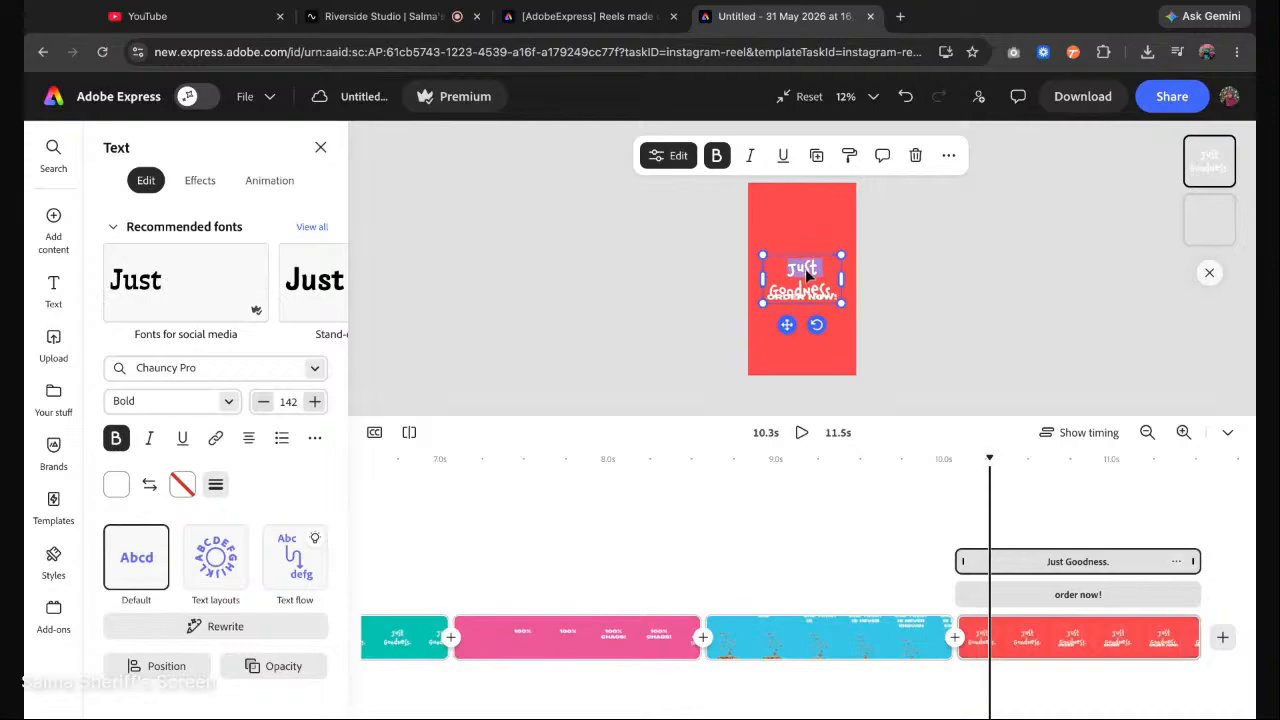
{"action": "key", "text": "ctrl+a"}
{"action": "type", "text": "treat"}
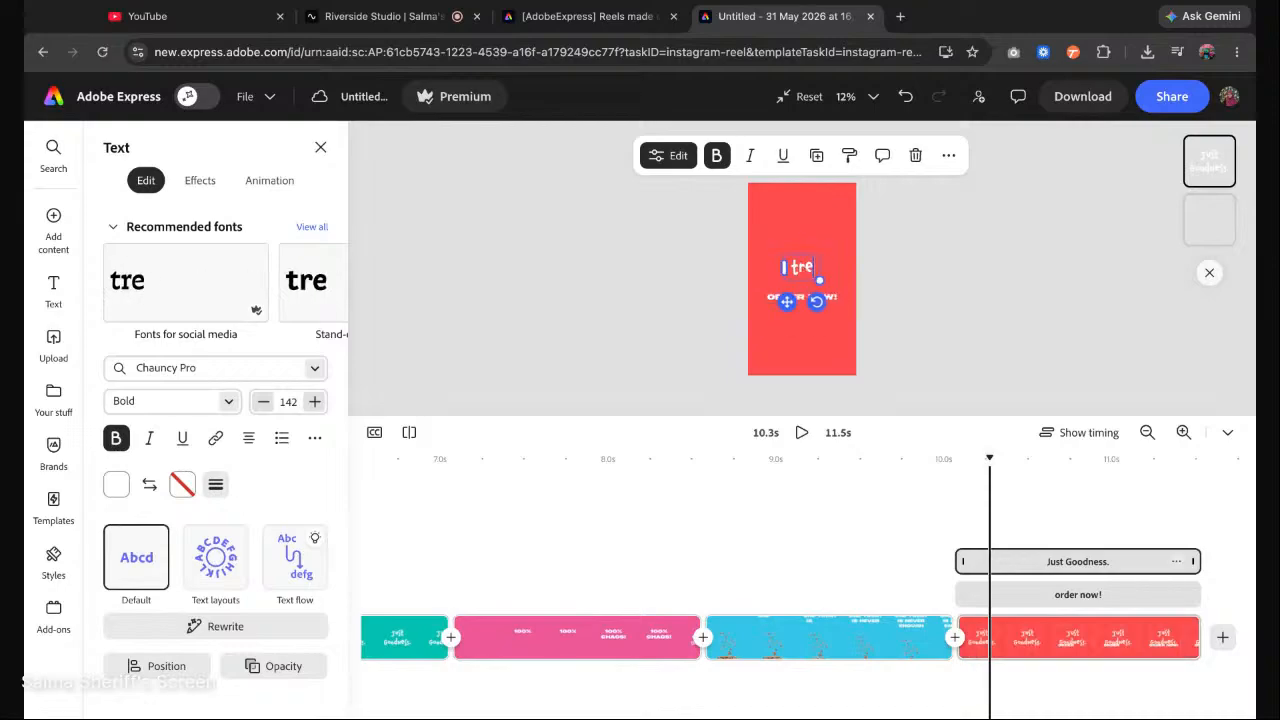
{"action": "key", "text": "BackSpace"}
{"action": "key", "text": "BackSpace"}
{"action": "key", "text": "BackSpace"}
{"action": "key", "text": "BackSpace"}
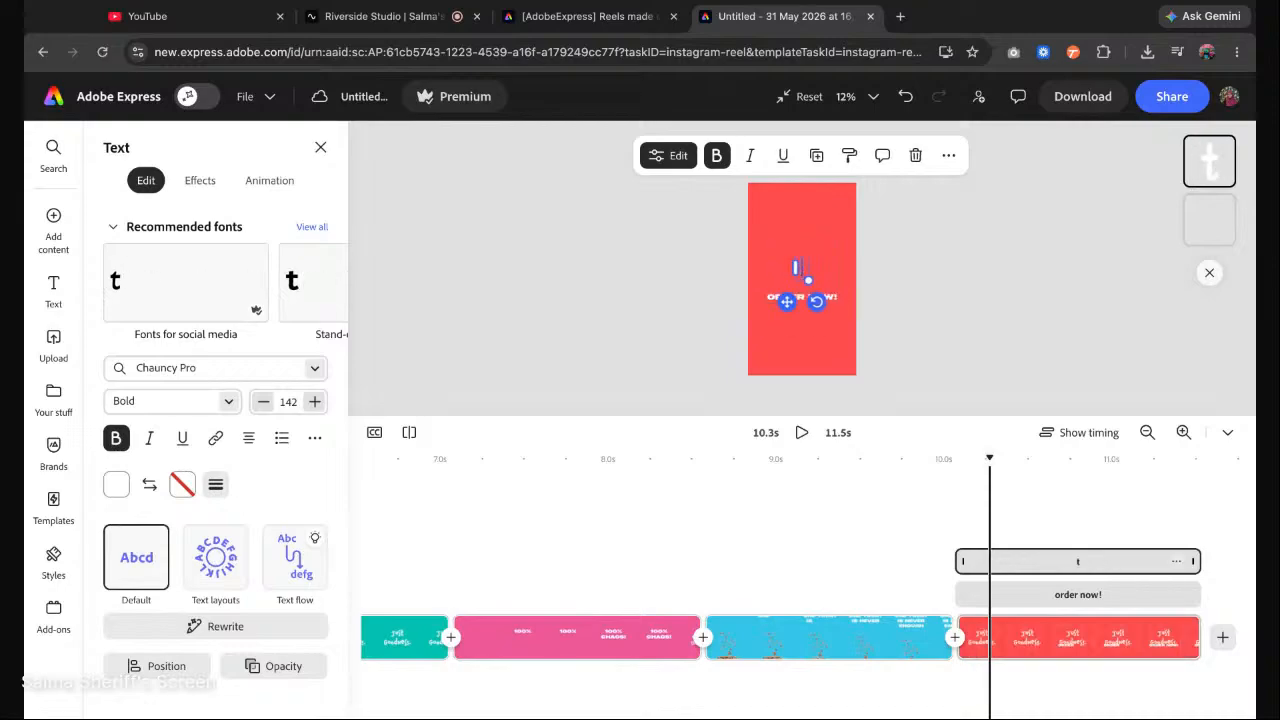
{"action": "key", "text": "BackSpace"}
{"action": "type", "text": "Treat"}
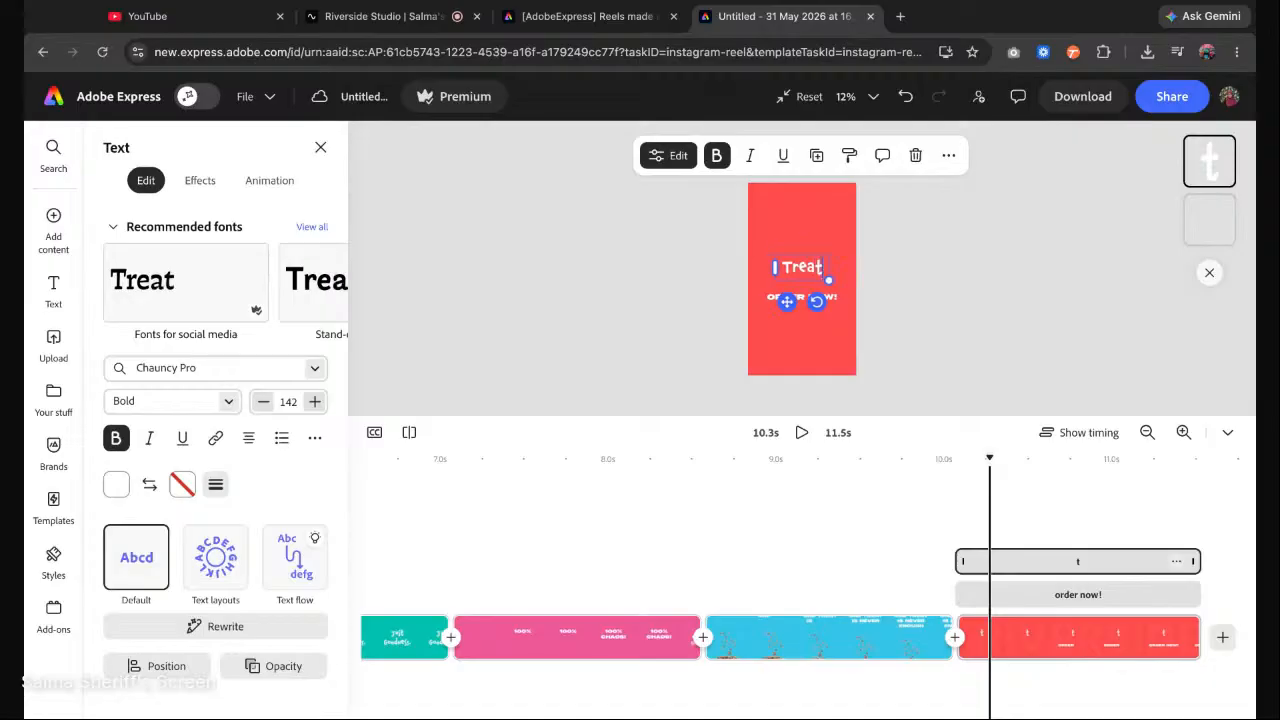
{"action": "type", "text": "zilla"}
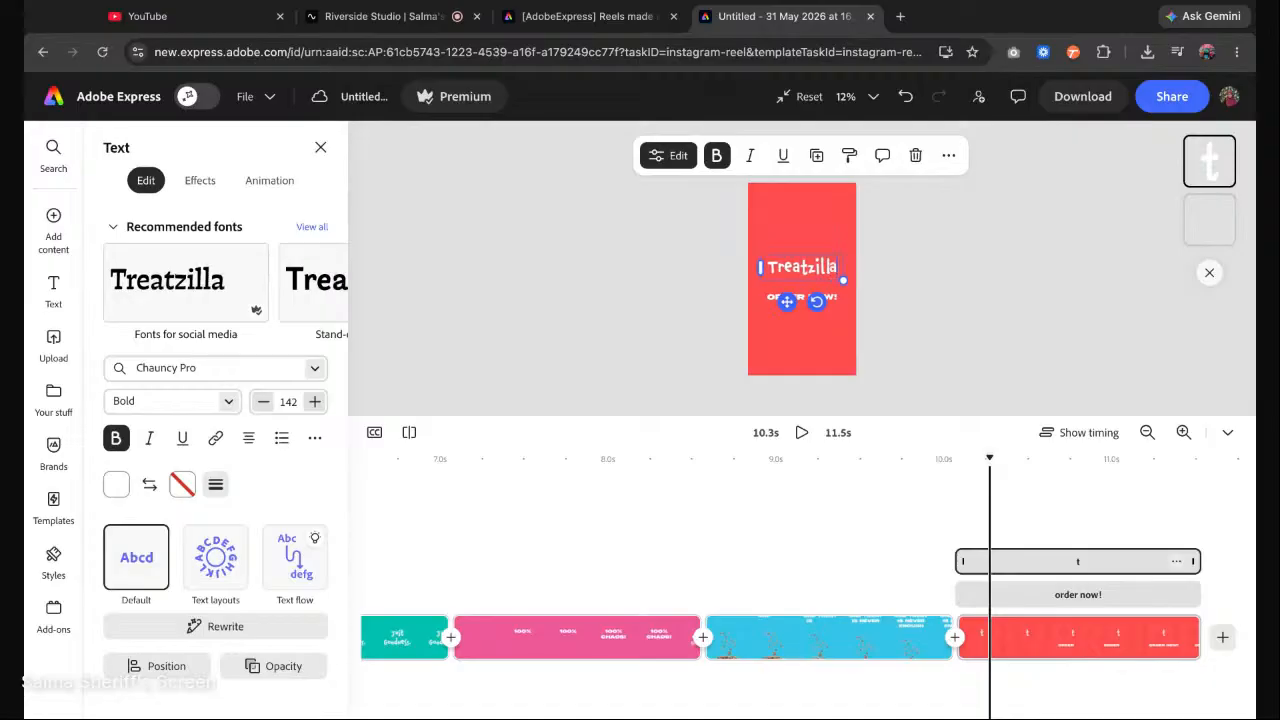
{"action": "left_click", "coordinate": [880, 274]}
{"action": "left_click", "coordinate": [905, 276]}
Move the "Treatzilla" text down to just above "ORDER NOW!" and colour it black from the brand palette.
{"action": "scroll", "coordinate": [837, 260], "scroll_direction": "up", "scroll_amount": 5}
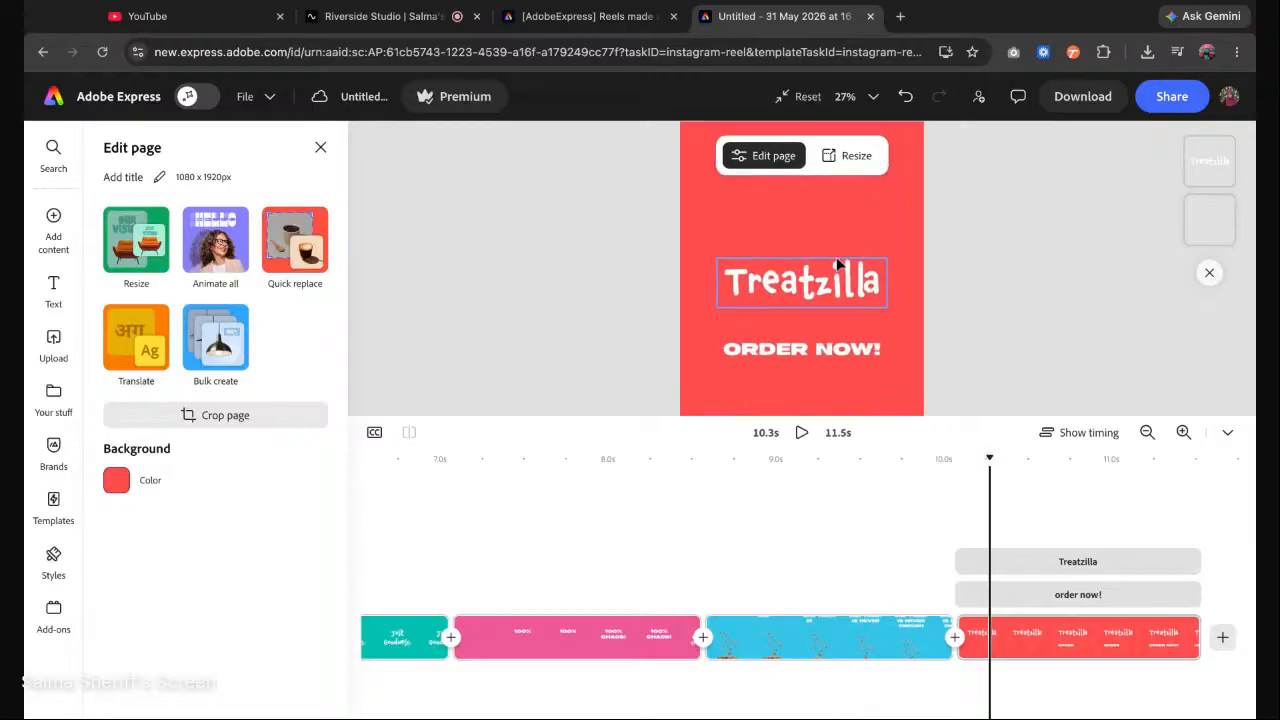
{"action": "left_click_drag", "start_coordinate": [838, 263], "coordinate": [822, 284]}
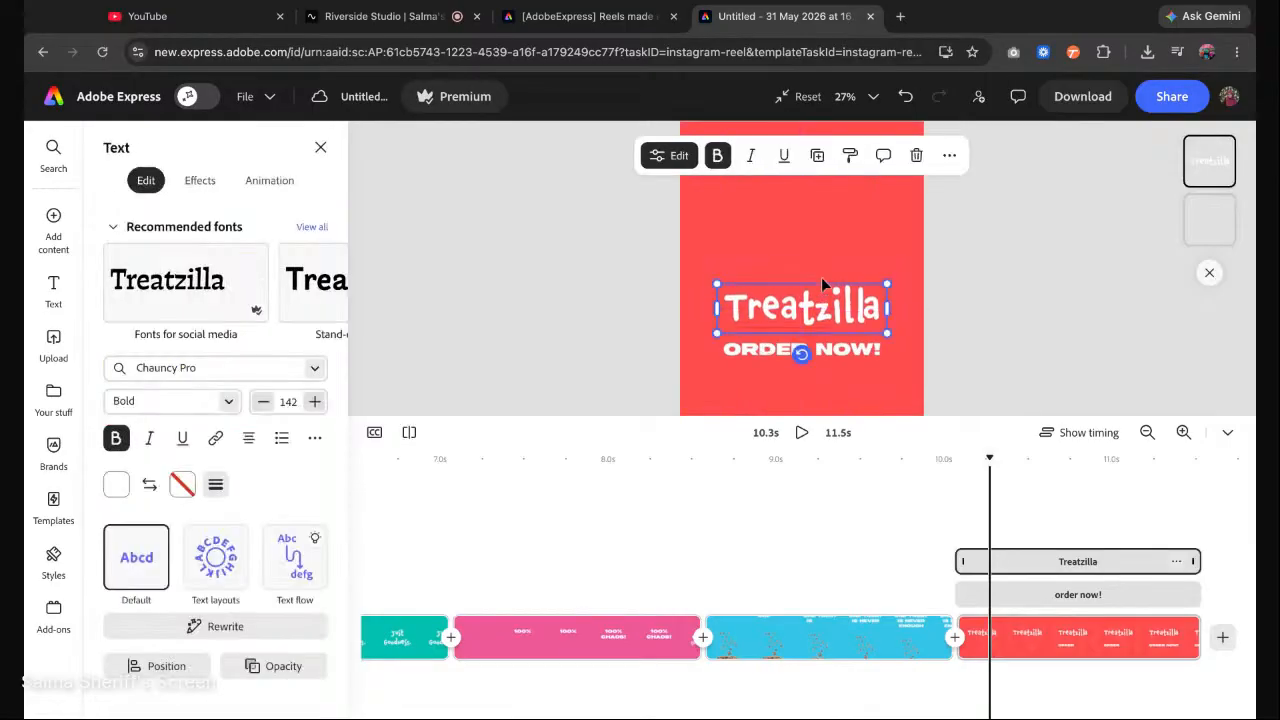
{"action": "left_click", "coordinate": [117, 485]}
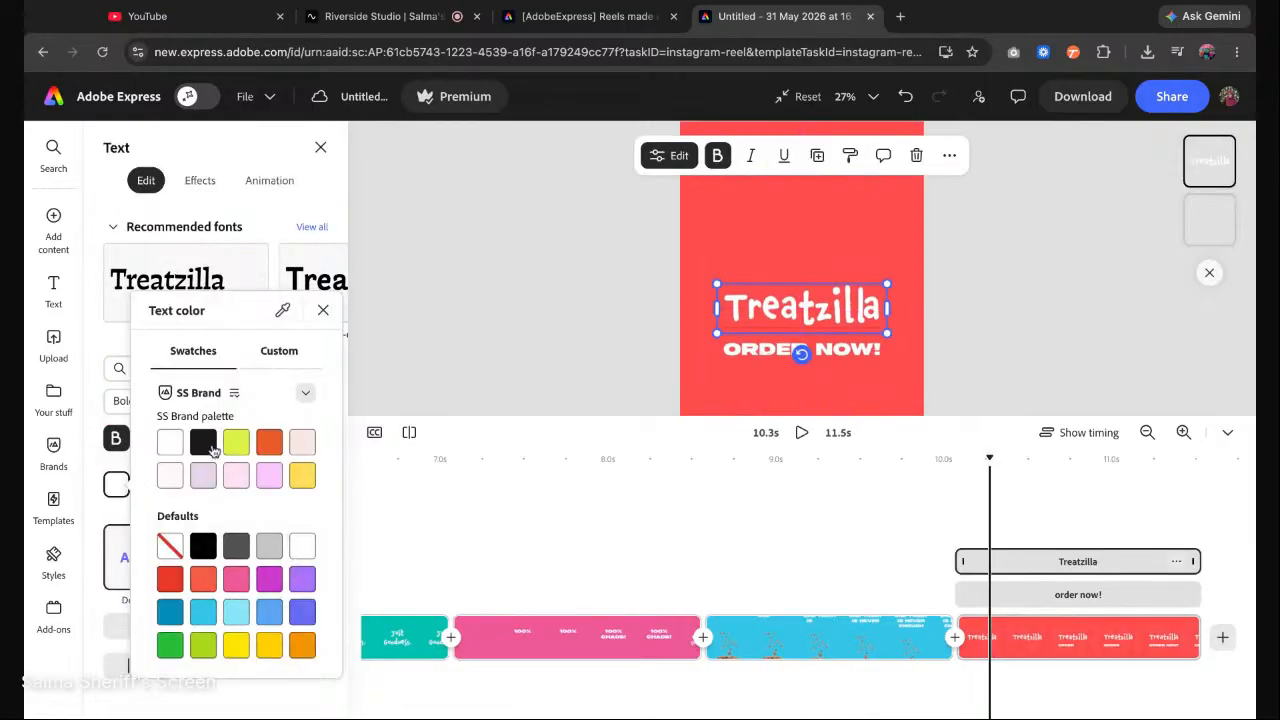
{"action": "left_click", "coordinate": [213, 450]}
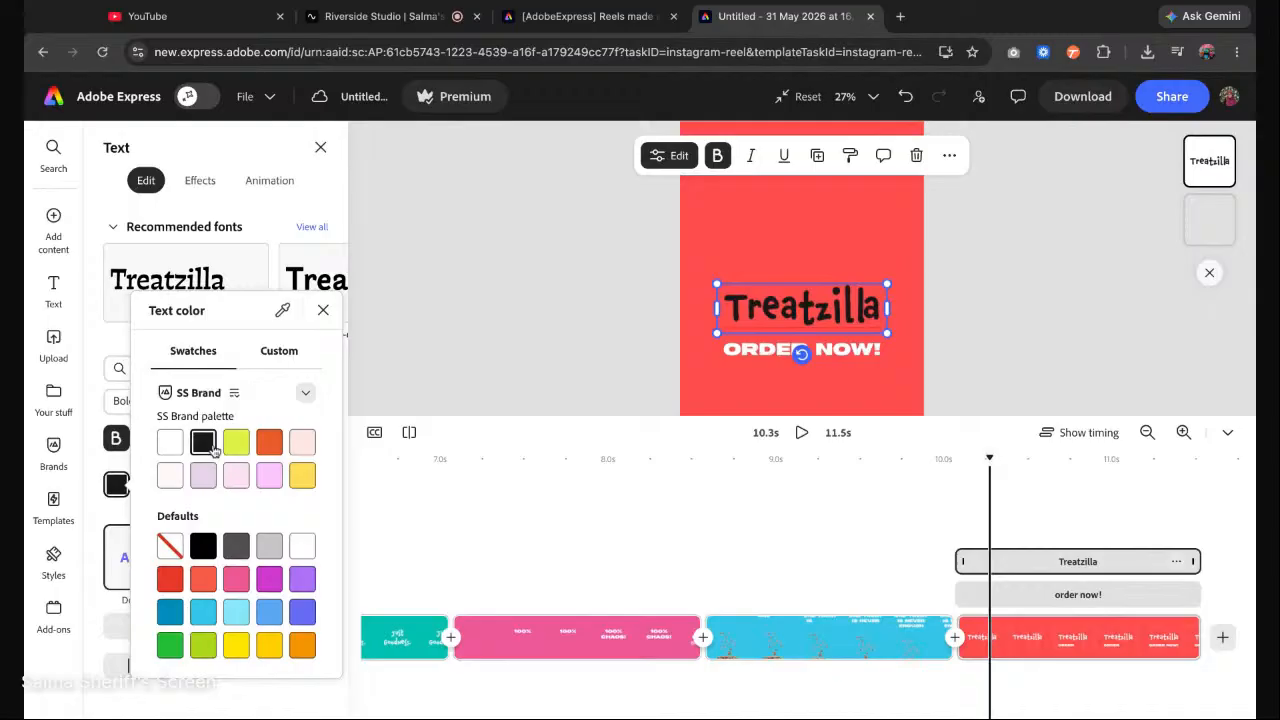
{"action": "left_click", "coordinate": [200, 180]}
{"action": "left_click", "coordinate": [200, 180]}
{"action": "scroll", "coordinate": [227, 432], "scroll_direction": "down", "scroll_amount": 4}
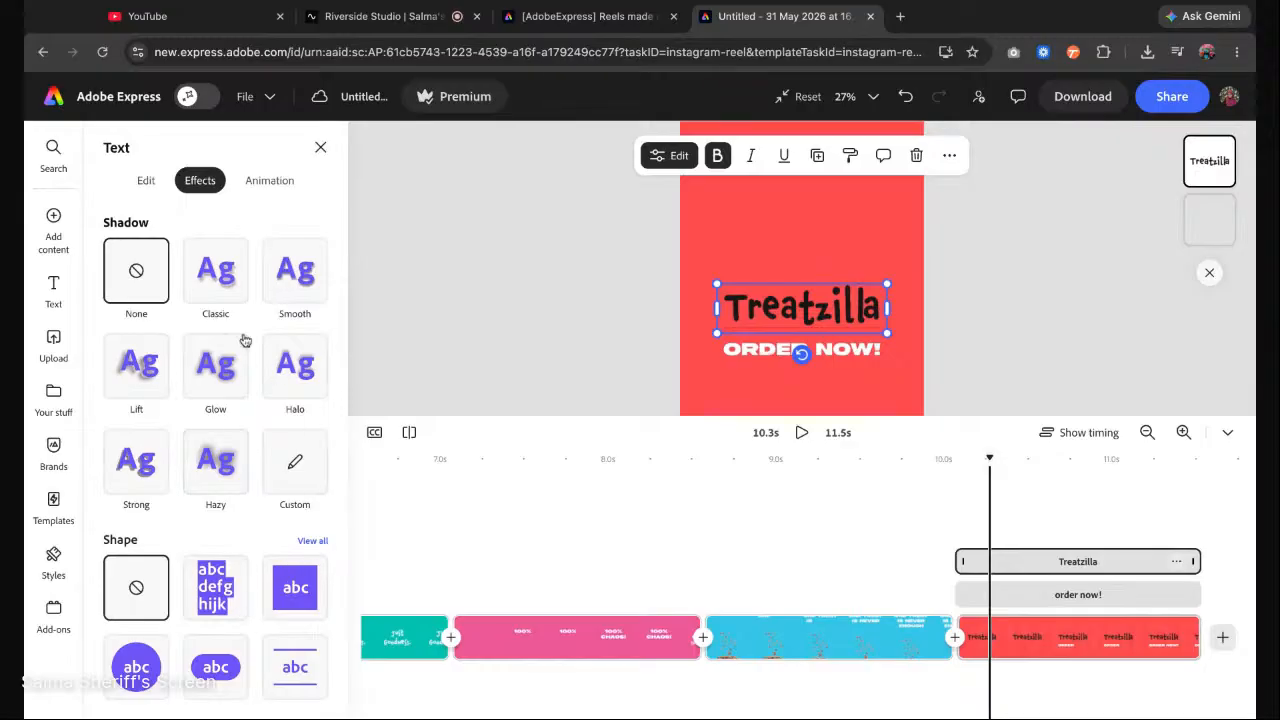
{"action": "scroll", "coordinate": [245, 340], "scroll_direction": "up", "scroll_amount": 4}
{"action": "left_click", "coordinate": [264, 186]}
{"action": "left_click", "coordinate": [181, 188]}
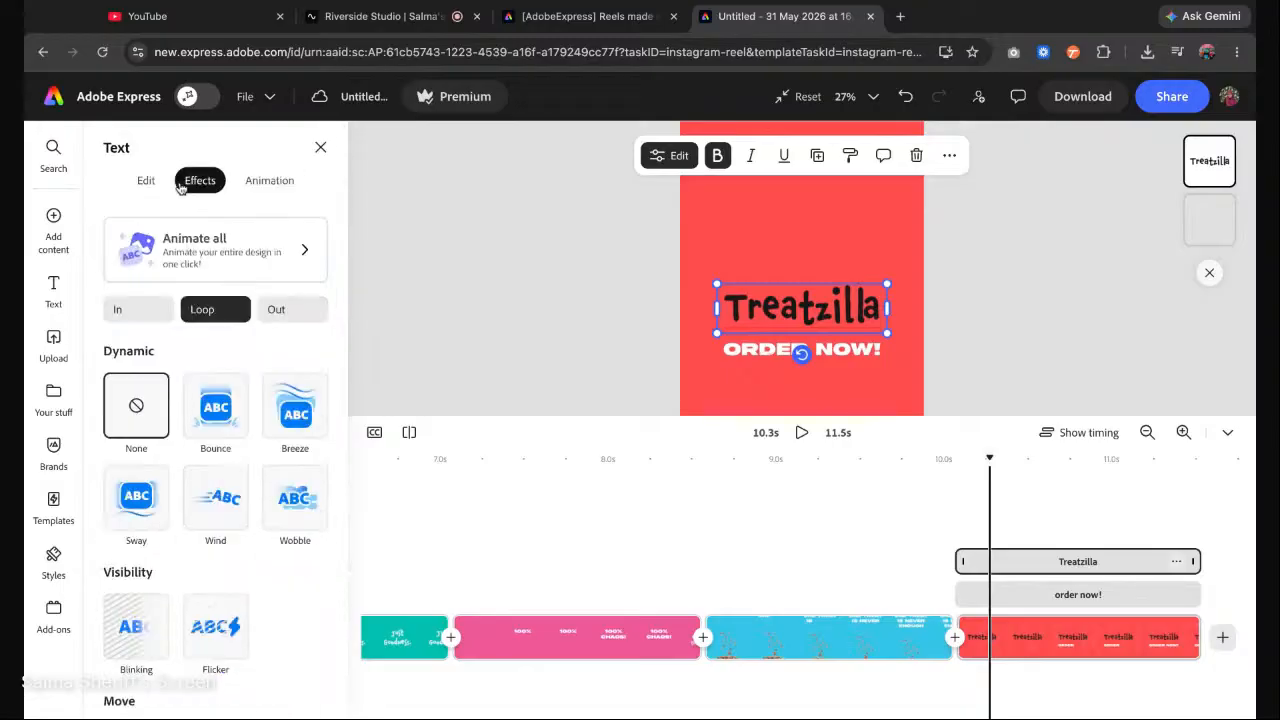
{"action": "left_click", "coordinate": [146, 180]}
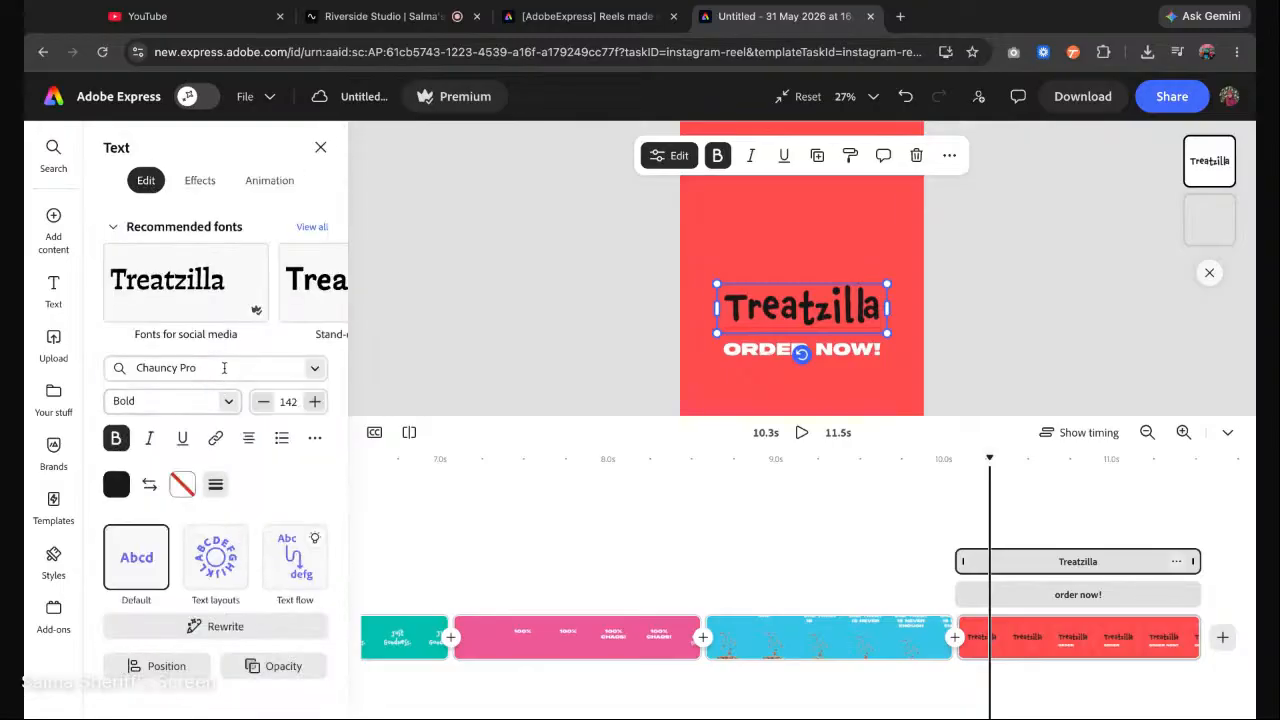
Apply a Smooth shadow effect to the "Treatzilla" text in the final red scene.
{"action": "left_click", "coordinate": [200, 180]}
{"action": "scroll", "coordinate": [230, 340], "scroll_direction": "down", "scroll_amount": 3}
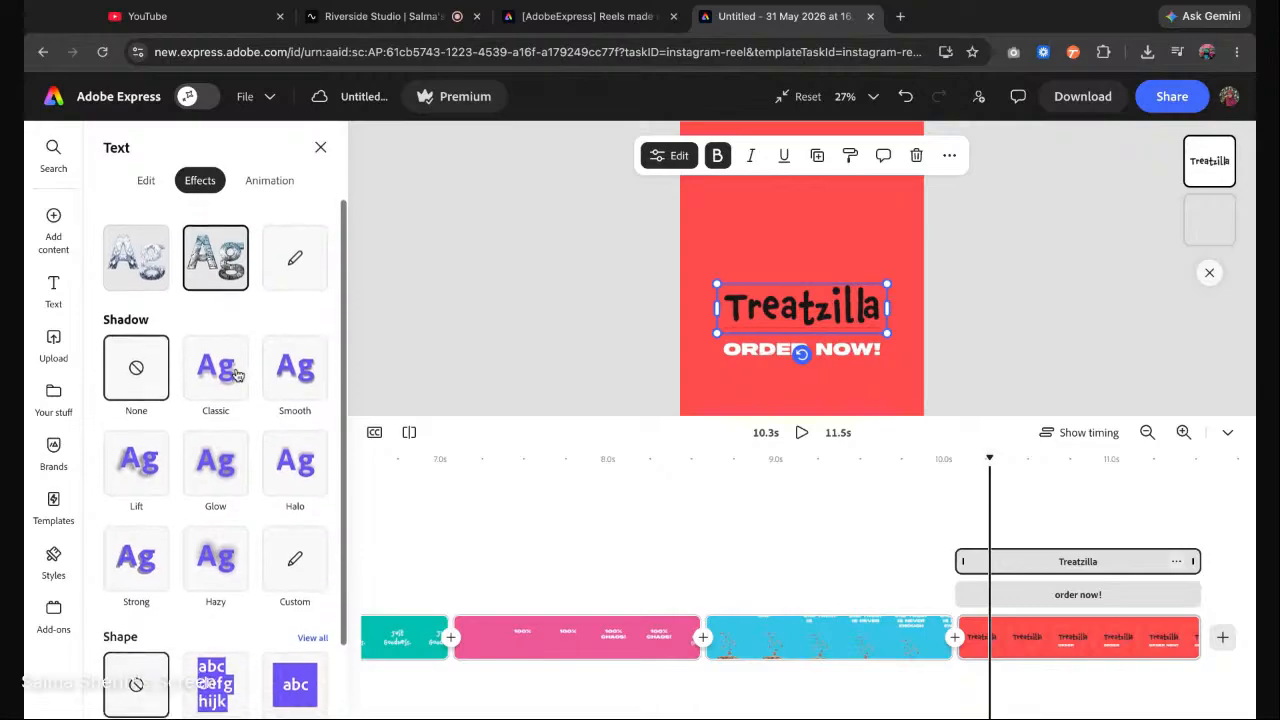
{"action": "scroll", "coordinate": [238, 374], "scroll_direction": "down", "scroll_amount": 1}
{"action": "left_click", "coordinate": [306, 500]}
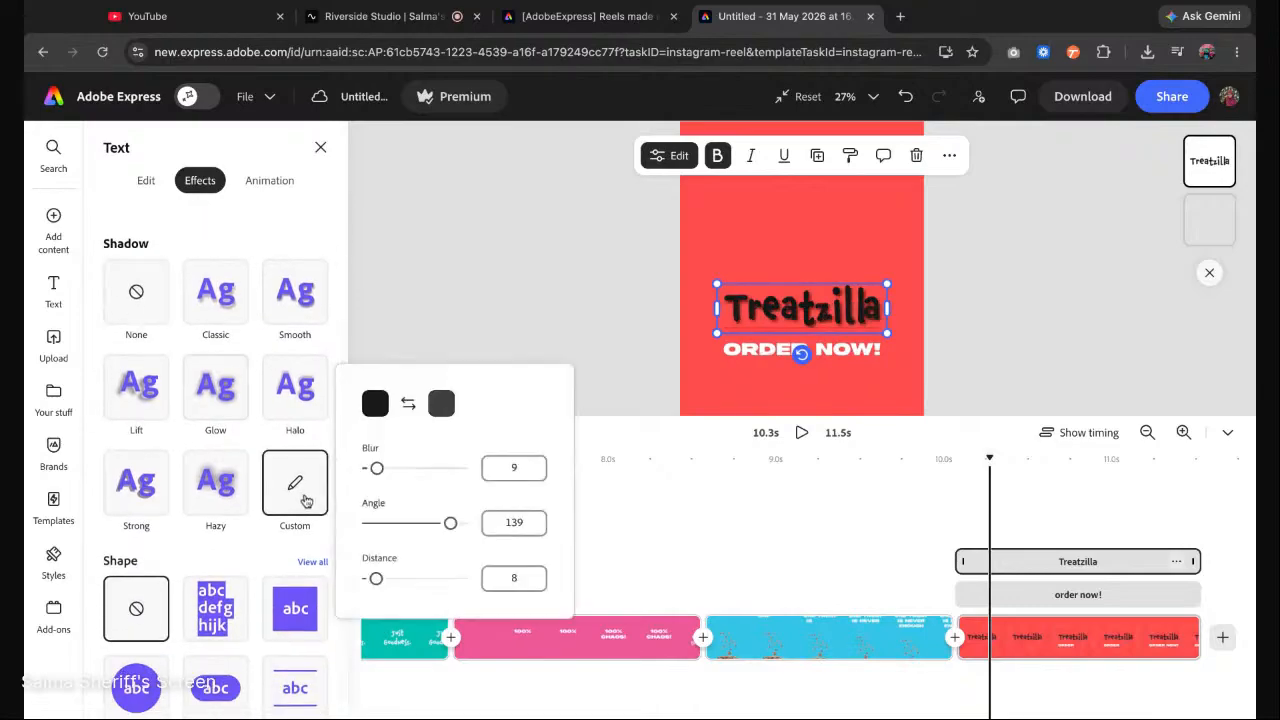
{"action": "left_click", "coordinate": [311, 561]}
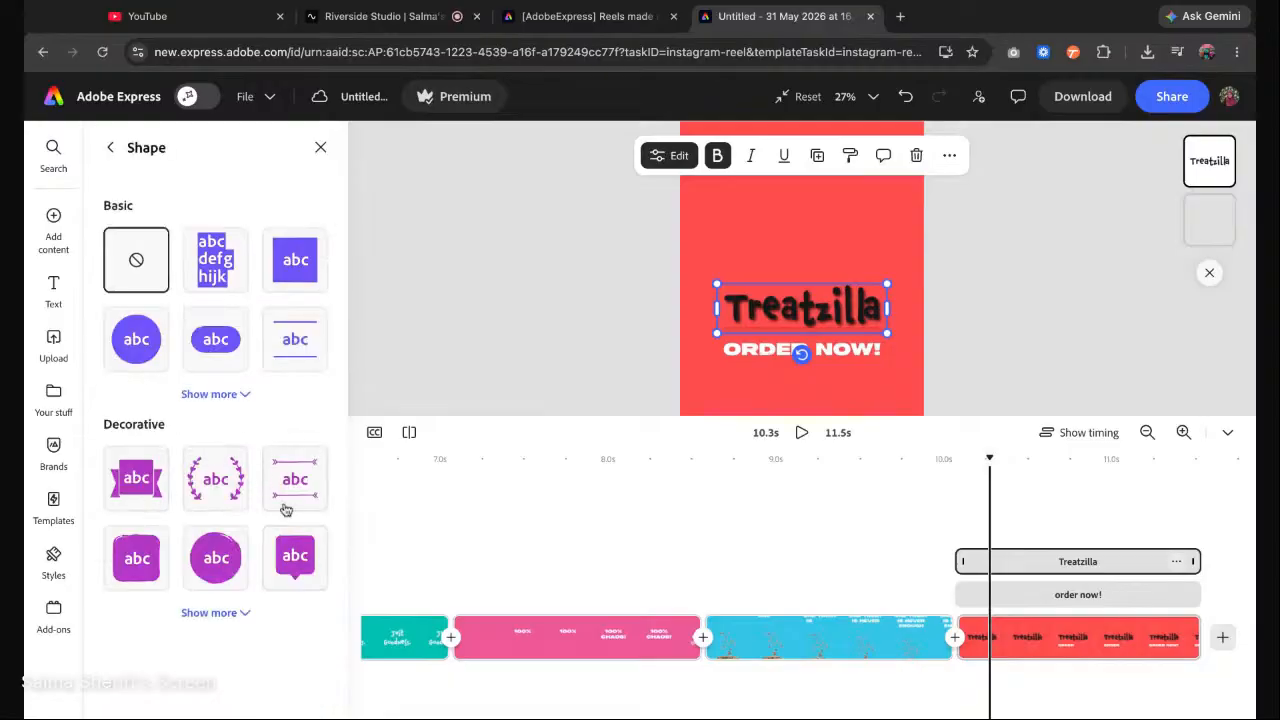
{"action": "left_click", "coordinate": [110, 147]}
{"action": "scroll", "coordinate": [242, 437], "scroll_direction": "down", "scroll_amount": 2}
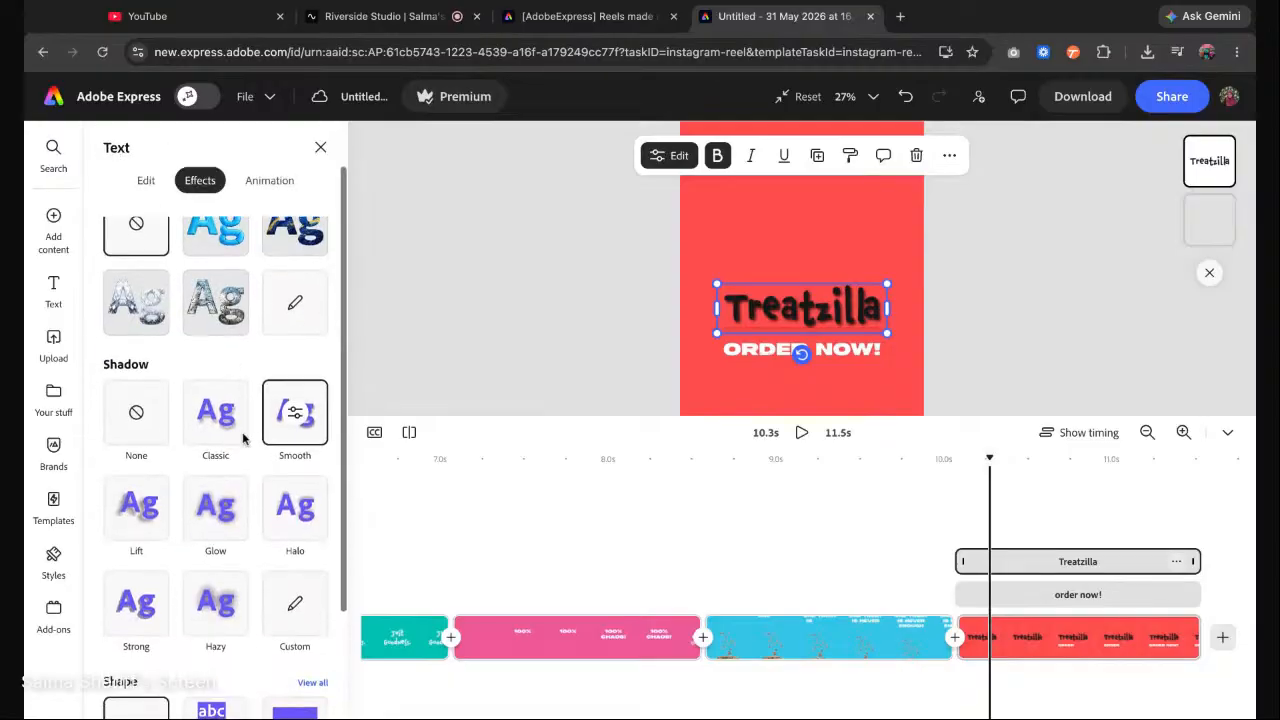
{"action": "scroll", "coordinate": [242, 437], "scroll_direction": "down", "scroll_amount": 1}
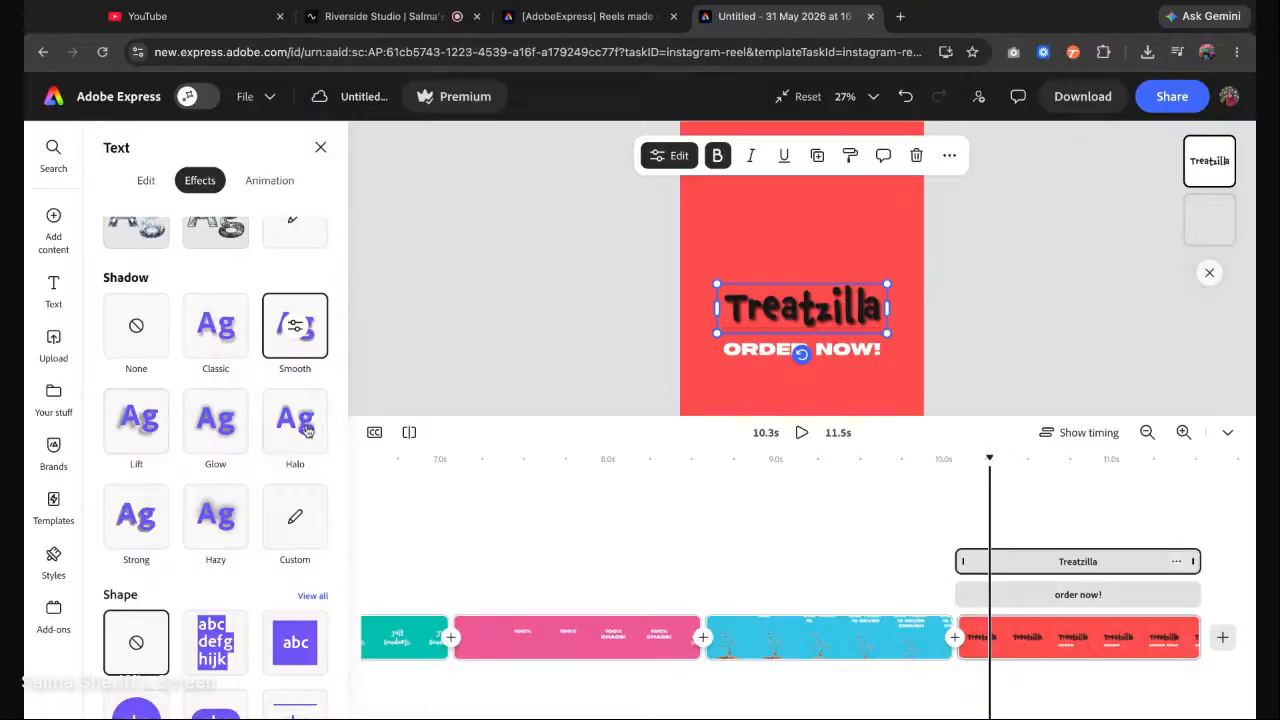
{"action": "scroll", "coordinate": [224, 538], "scroll_direction": "down", "scroll_amount": 1}
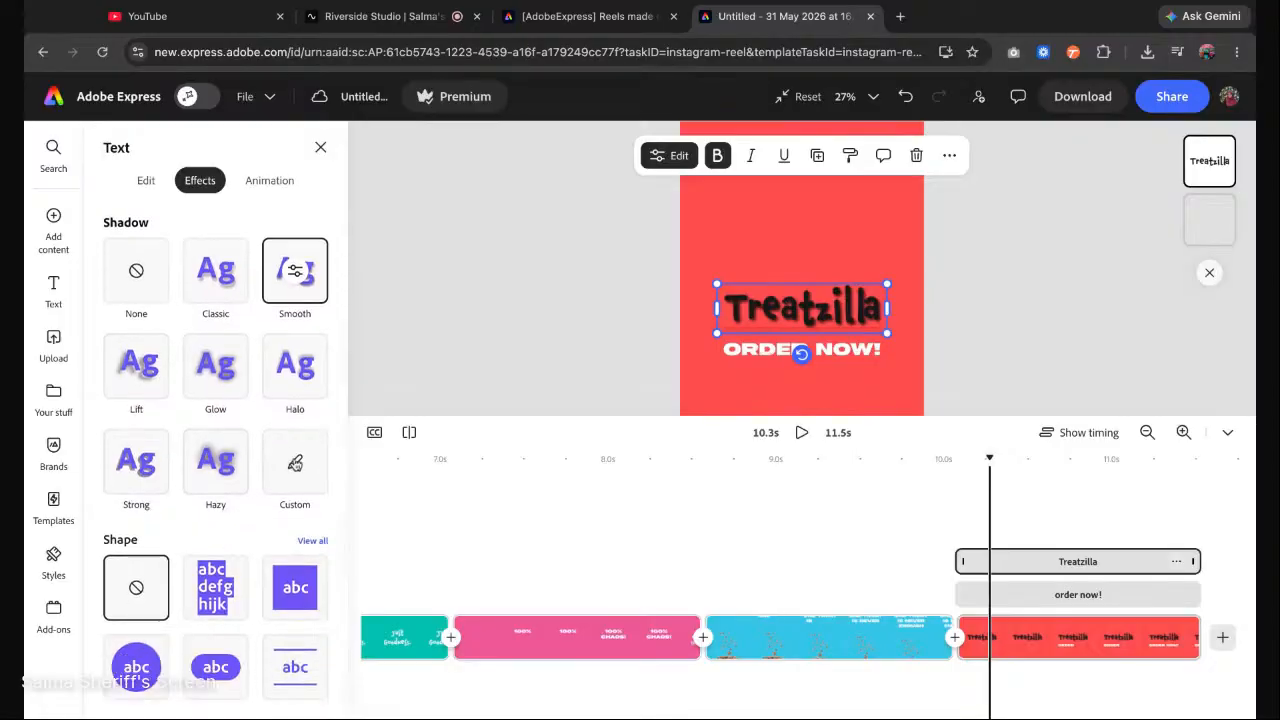
{"action": "scroll", "coordinate": [295, 462], "scroll_direction": "up", "scroll_amount": 2}
Give the "Treatzilla" text a white (#FFFFFF) outline from the brand palette with an outline thickness of 100.
{"action": "left_click", "coordinate": [150, 182]}
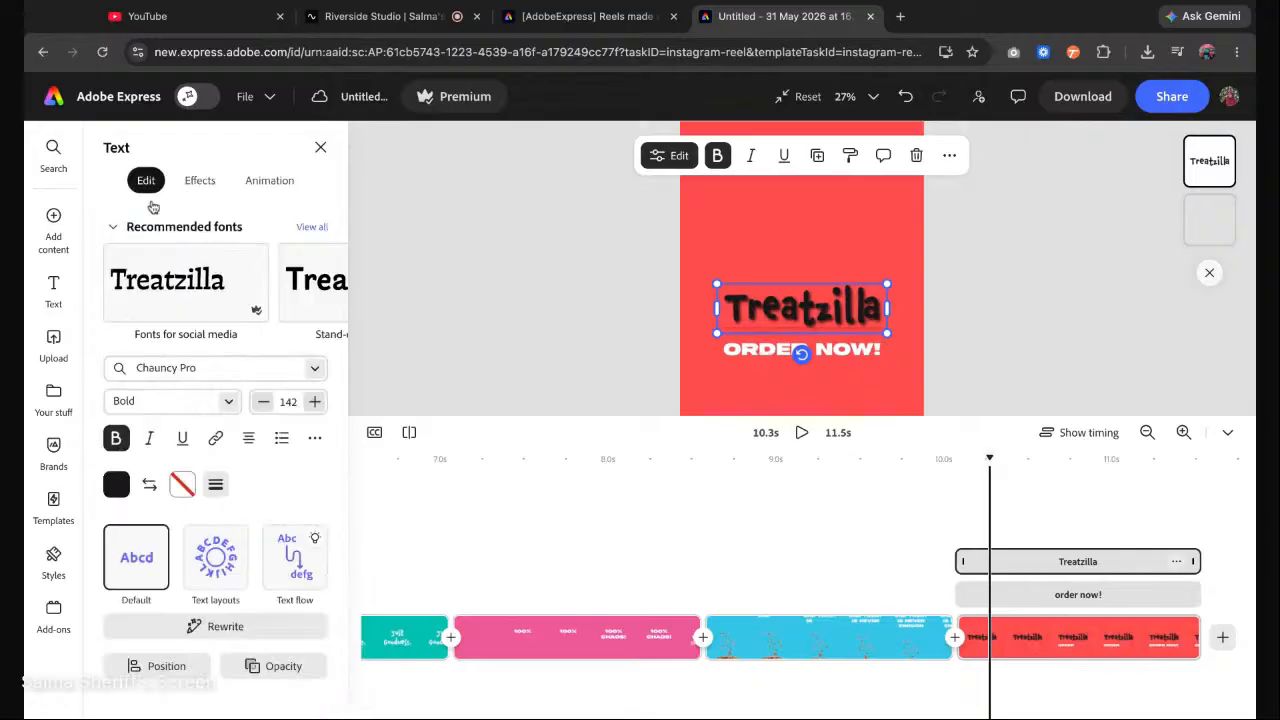
{"action": "left_click", "coordinate": [182, 485]}
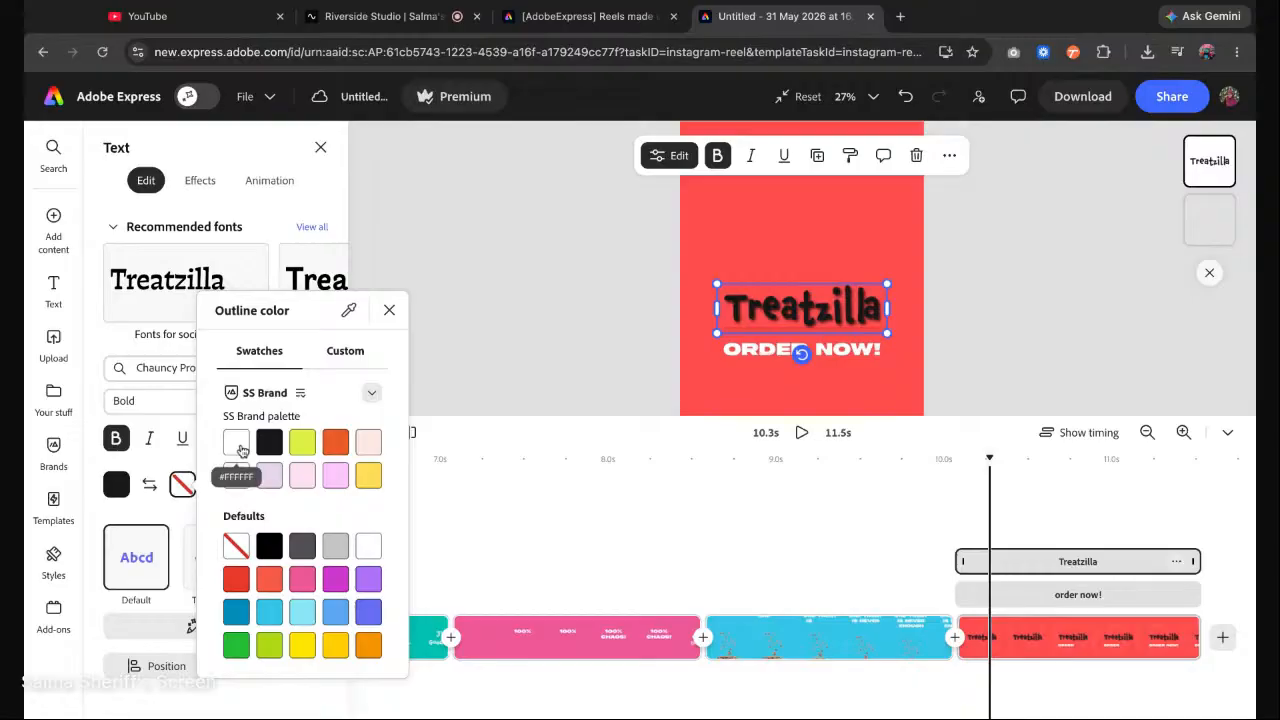
{"action": "left_click", "coordinate": [237, 443]}
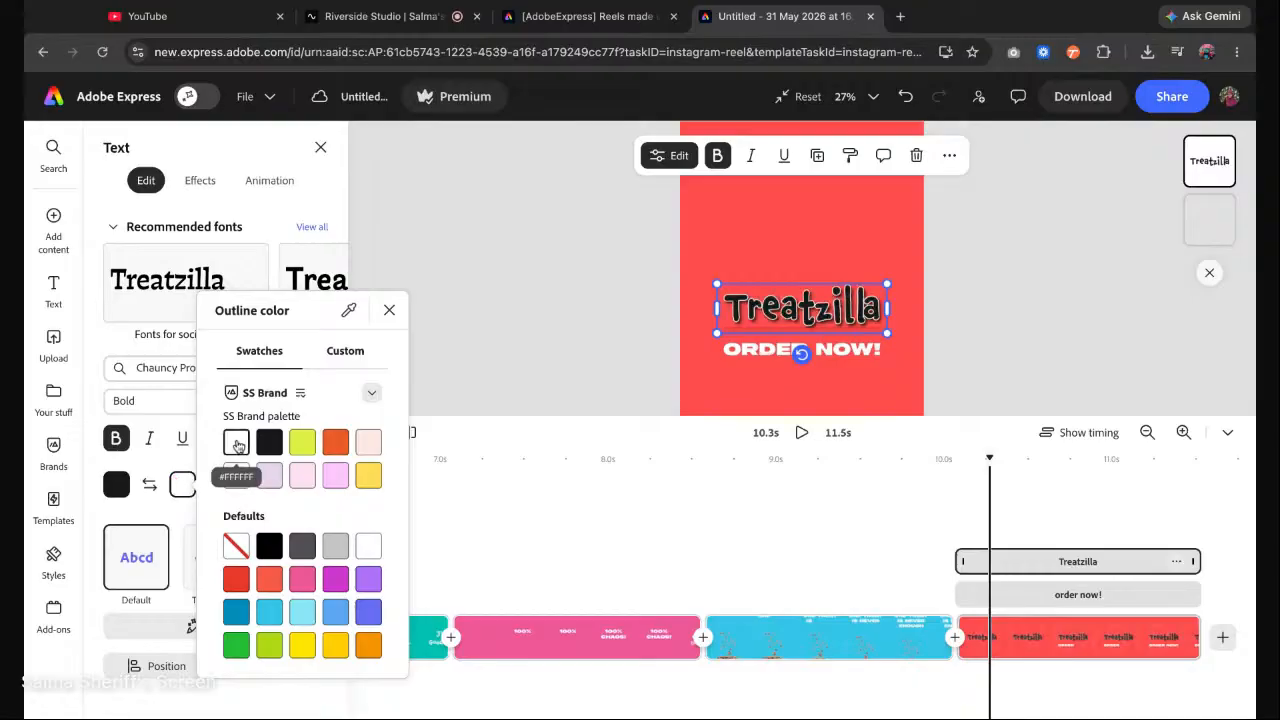
{"action": "left_click", "coordinate": [190, 512]}
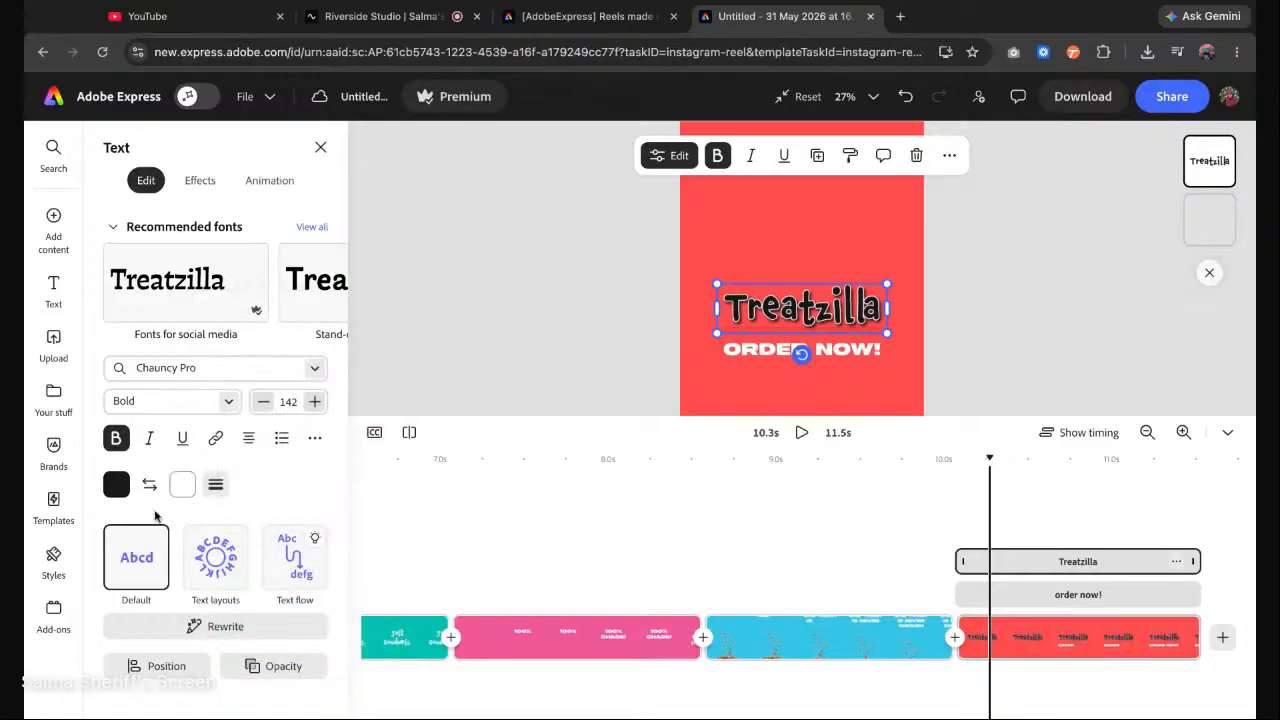
{"action": "left_click", "coordinate": [224, 489]}
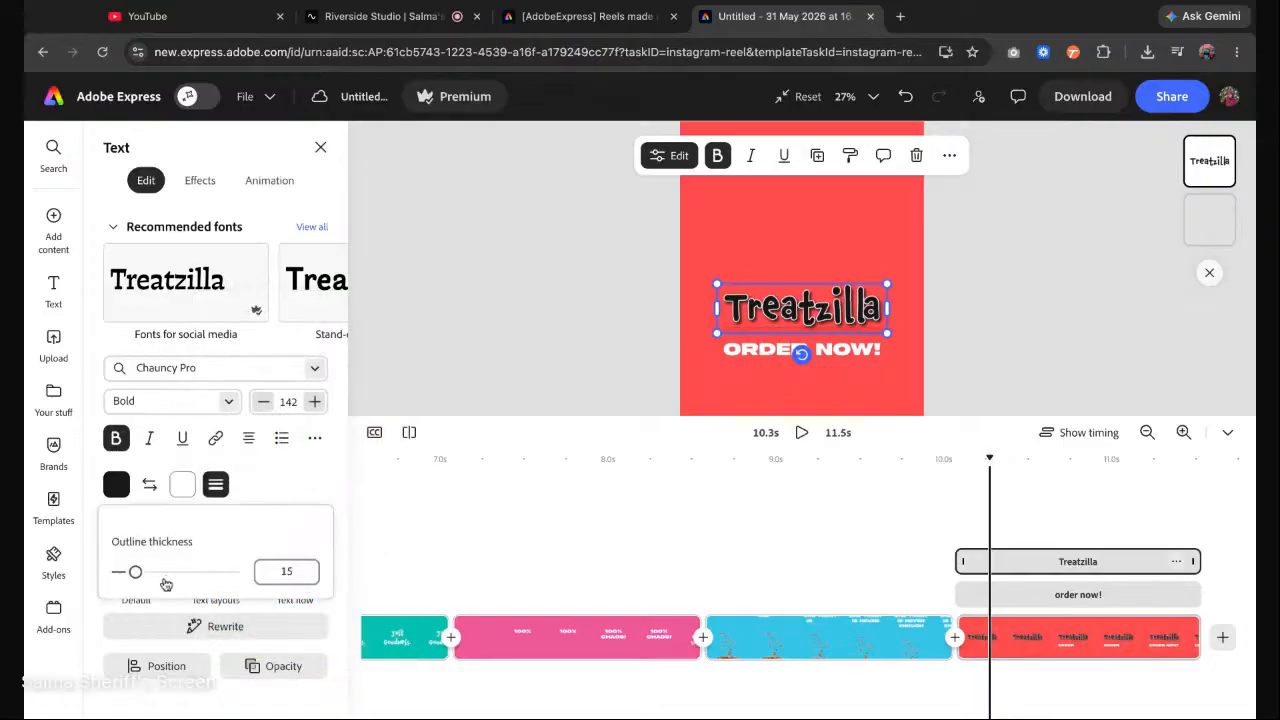
{"action": "left_click_drag", "start_coordinate": [137, 575], "coordinate": [236, 575]}
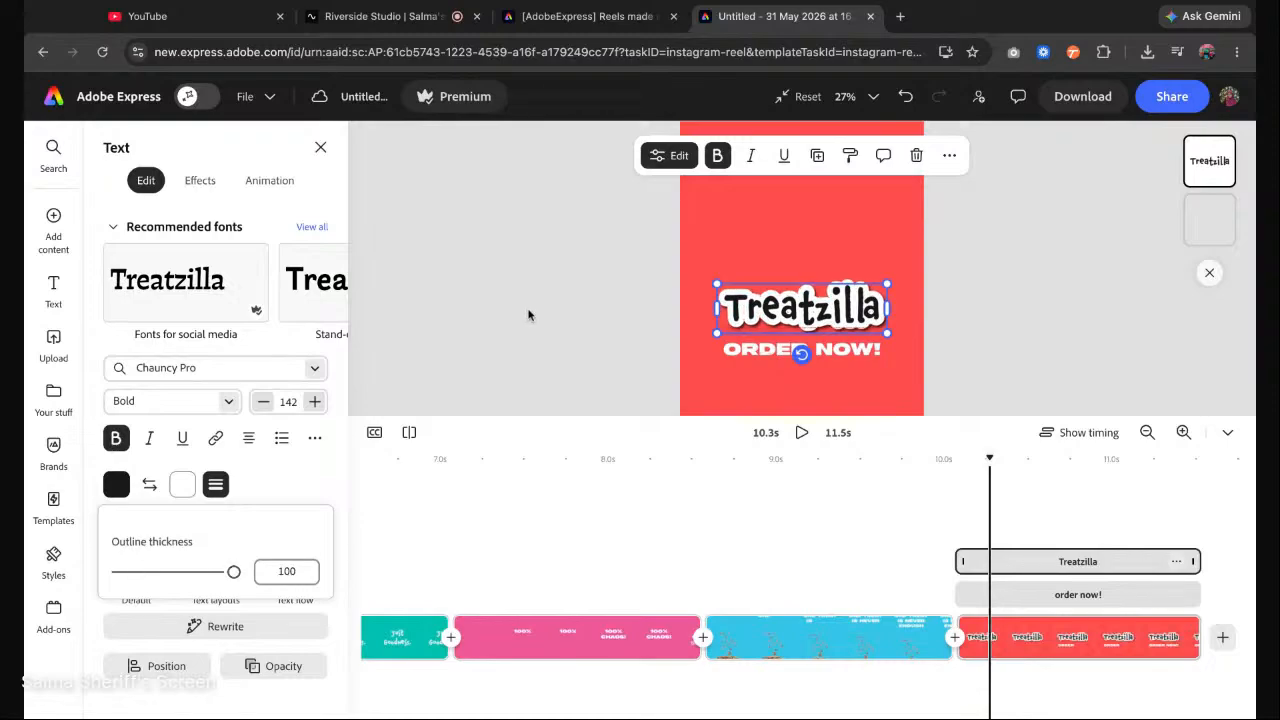
Try the outlined "Treatzilla" text without a shadow, and restore its Smooth shadow.
{"action": "left_click", "coordinate": [270, 180]}
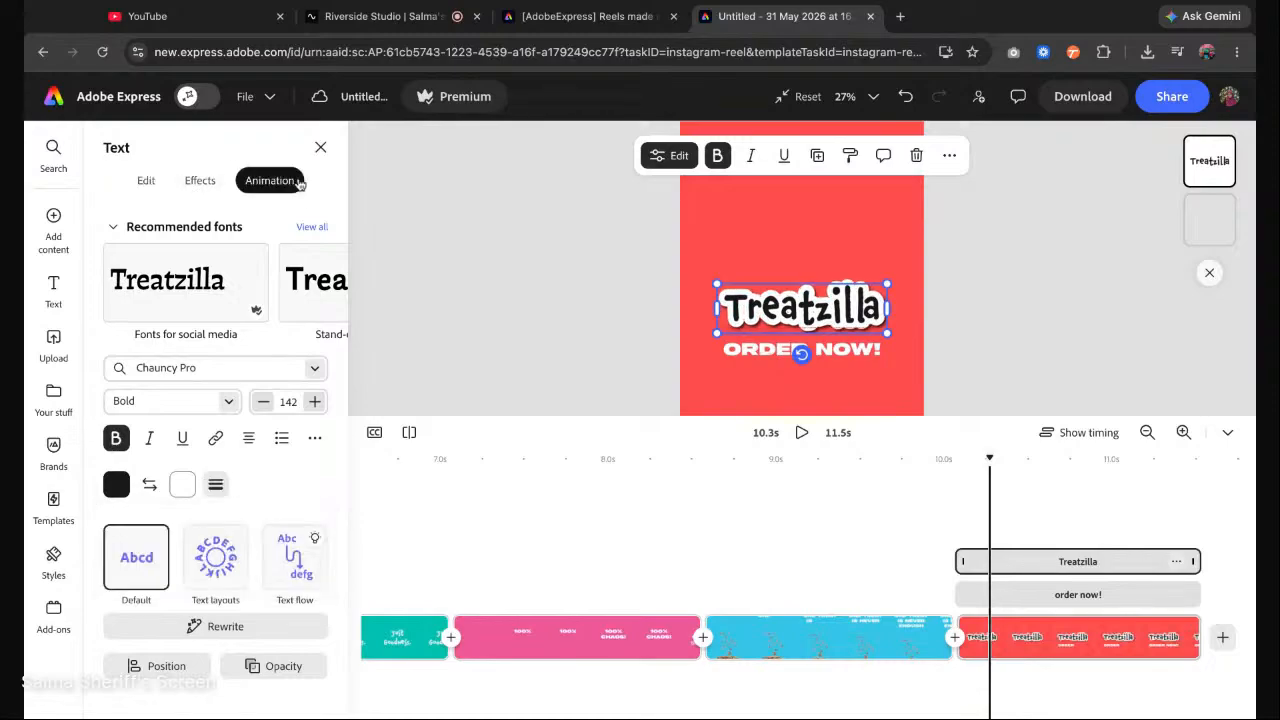
{"action": "left_click", "coordinate": [200, 180]}
{"action": "scroll", "coordinate": [290, 430], "scroll_direction": "down", "scroll_amount": 2}
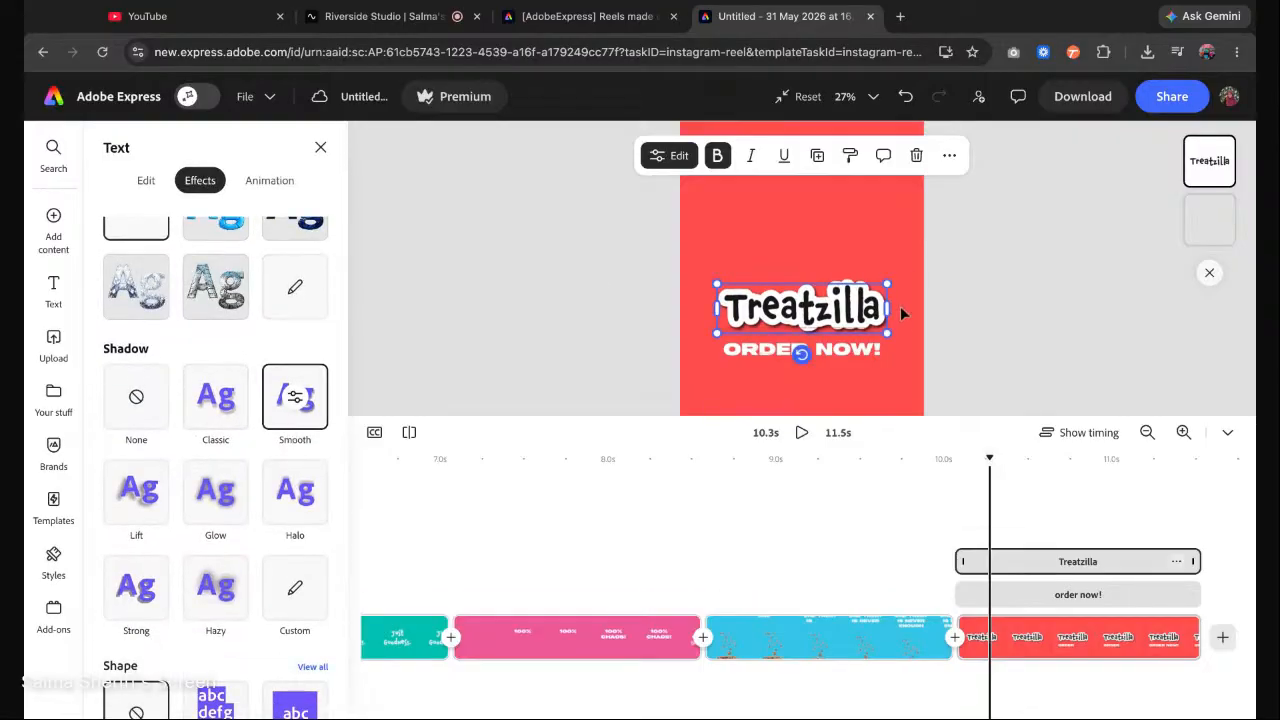
{"action": "left_click", "coordinate": [136, 400]}
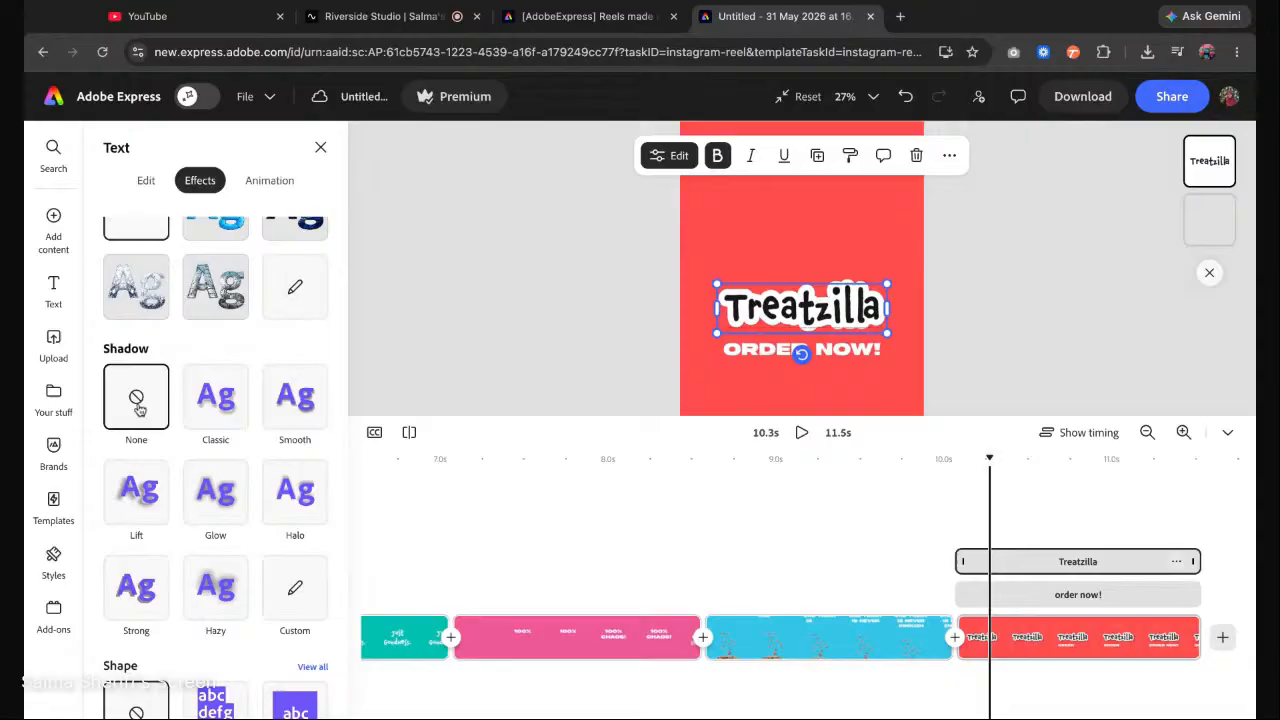
{"action": "left_click", "coordinate": [282, 399]}
Enlarge the "Treatzilla" text to size 155 and keep it centred just above "ORDER NOW!".
{"action": "left_click", "coordinate": [870, 318]}
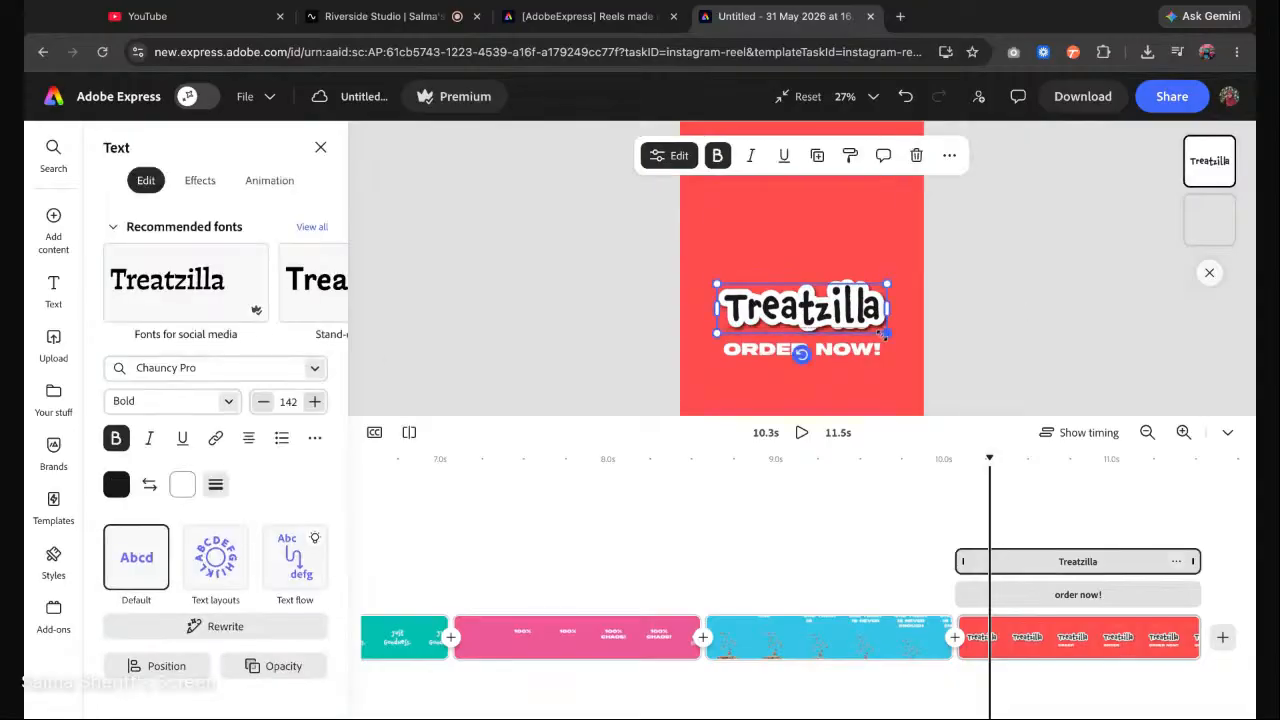
{"action": "left_click_drag", "start_coordinate": [913, 335], "coordinate": [881, 287]}
{"action": "left_click_drag", "start_coordinate": [825, 321], "coordinate": [834, 316]}
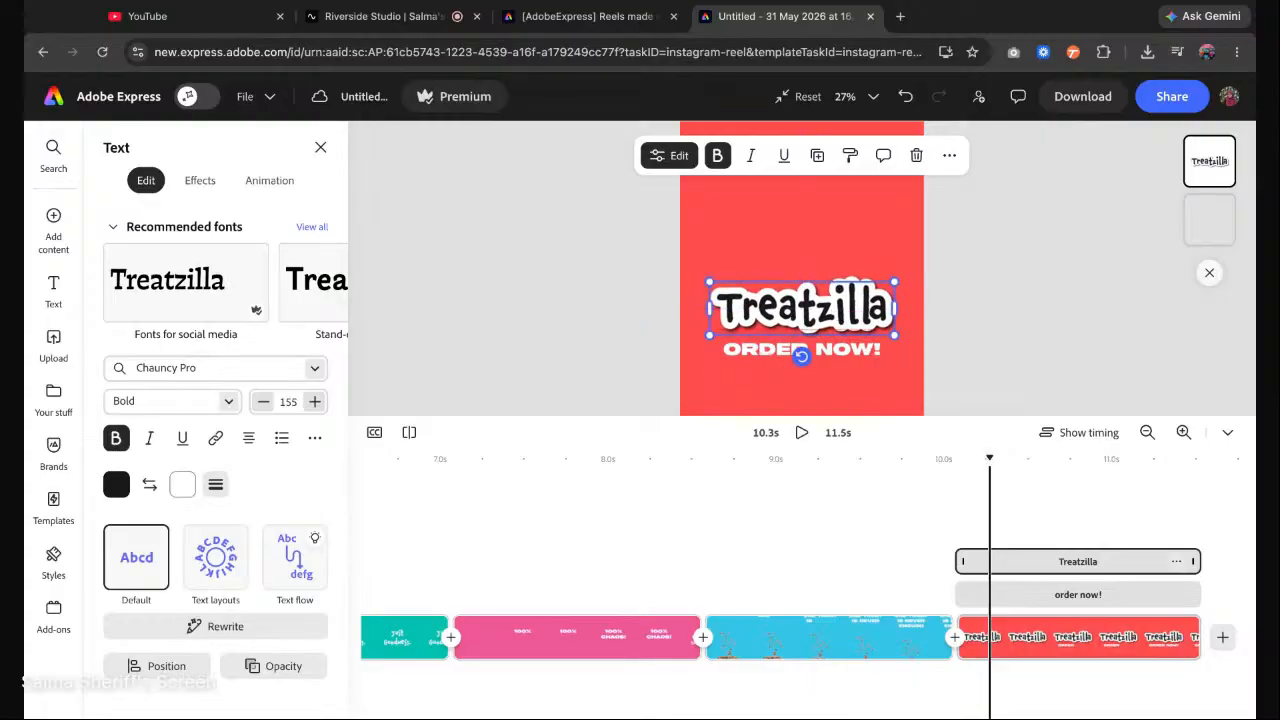
Open the Adobe Express home page in a new browser tab, and return to the reel project.
{"action": "left_click", "coordinate": [900, 17]}
{"action": "type", "text": "express"}
{"action": "key", "text": "Return"}
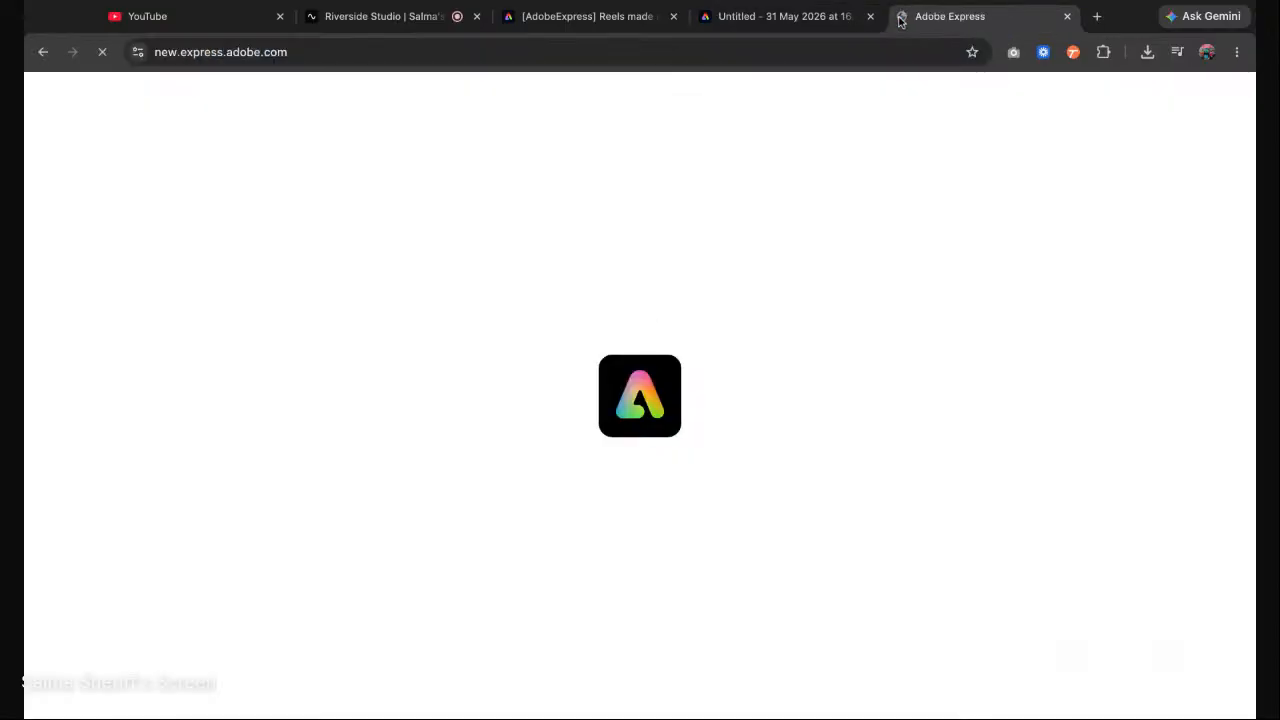
{"action": "left_click", "coordinate": [720, 22]}
Add the uploaded black-and-white cat monster drawing as a layer on the final red scene's canvas.
{"action": "left_click", "coordinate": [965, 294]}
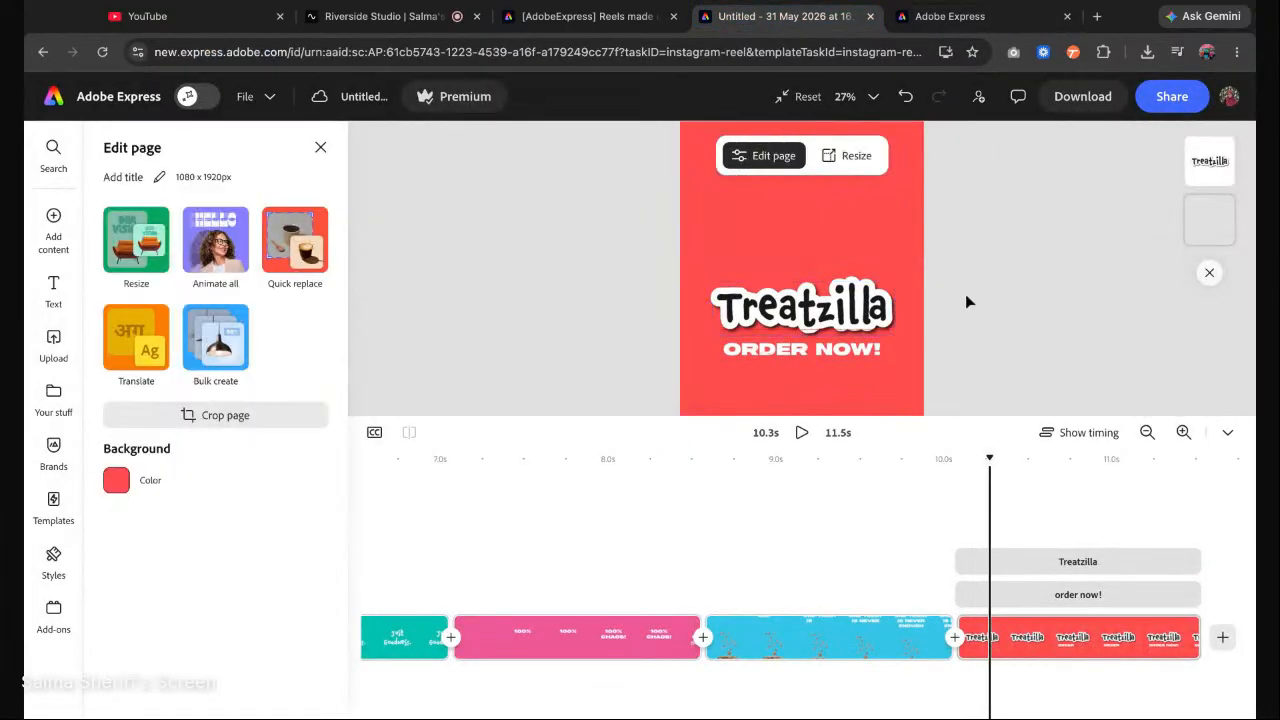
{"action": "left_click", "coordinate": [53, 305]}
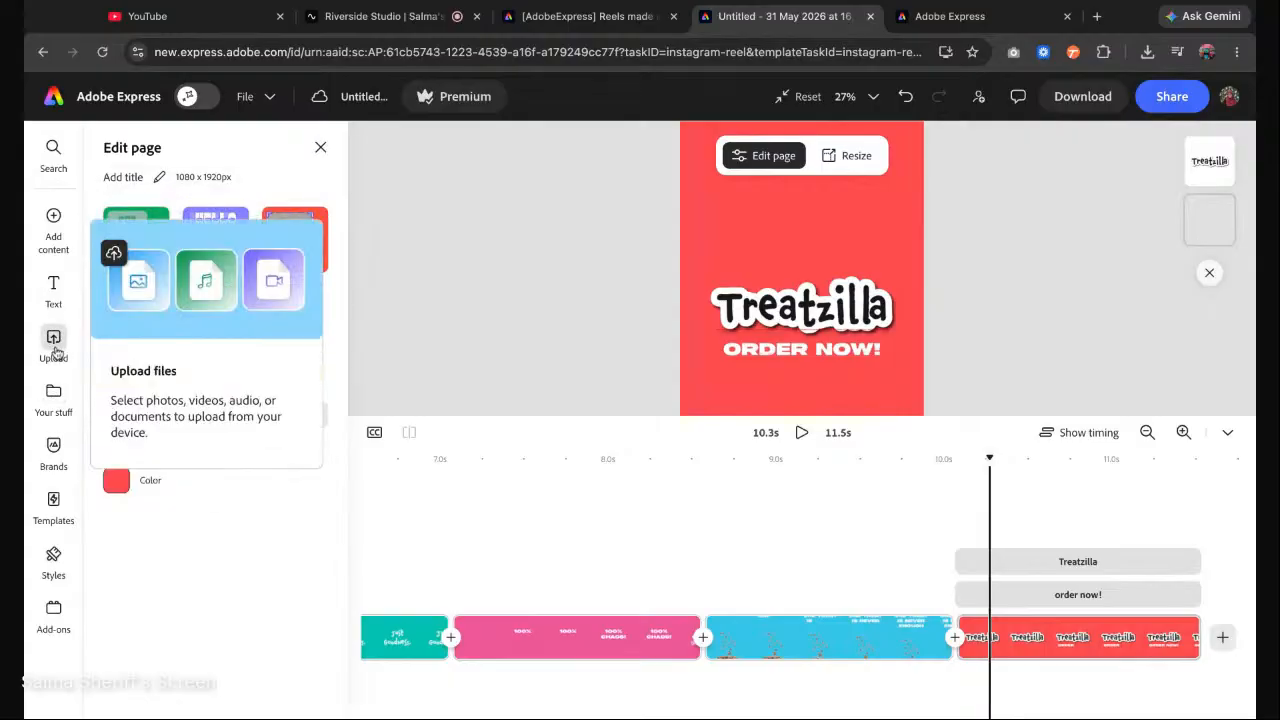
{"action": "left_click", "coordinate": [56, 398]}
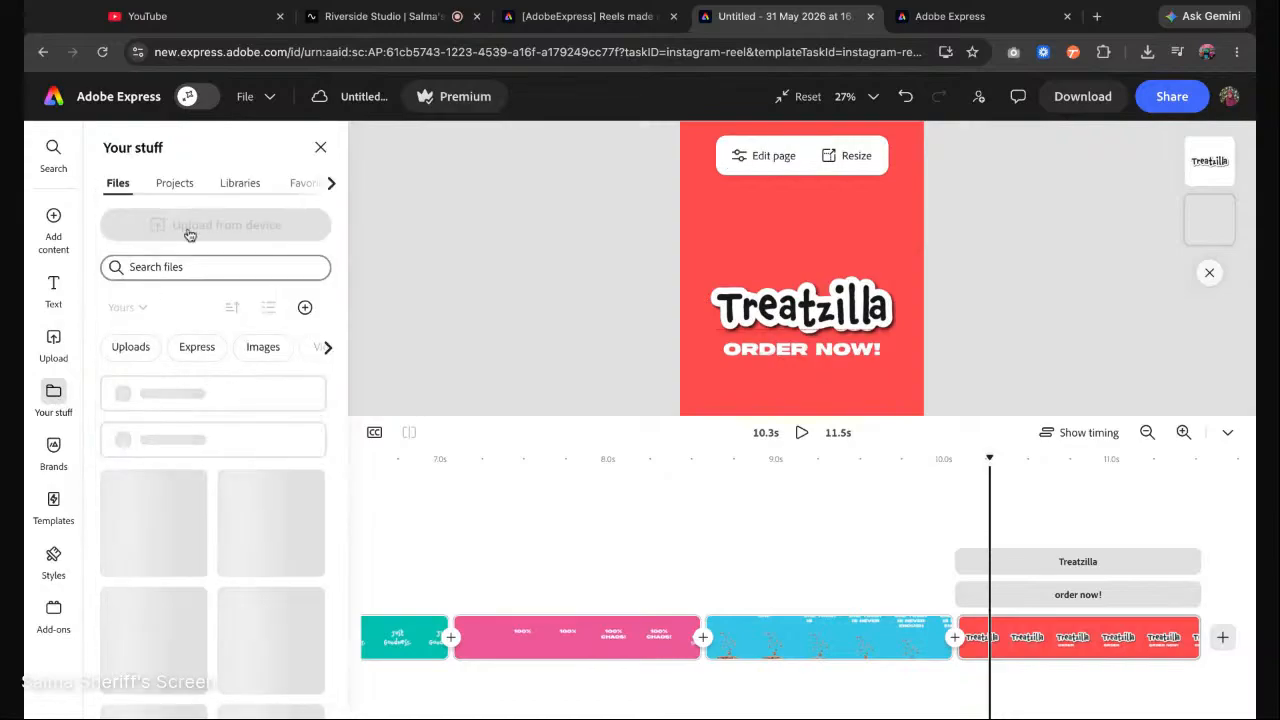
{"action": "scroll", "coordinate": [266, 443], "scroll_direction": "down", "scroll_amount": 1}
{"action": "scroll", "coordinate": [266, 443], "scroll_direction": "up", "scroll_amount": 1}
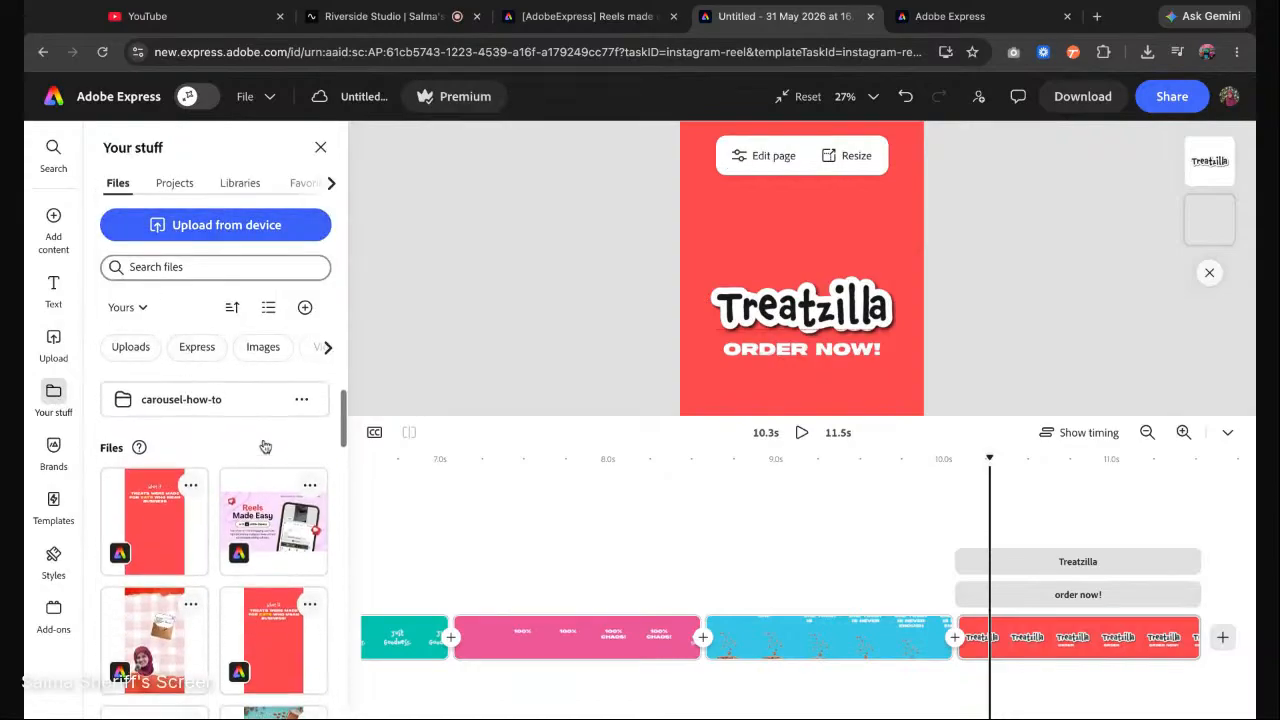
{"action": "left_click", "coordinate": [140, 354]}
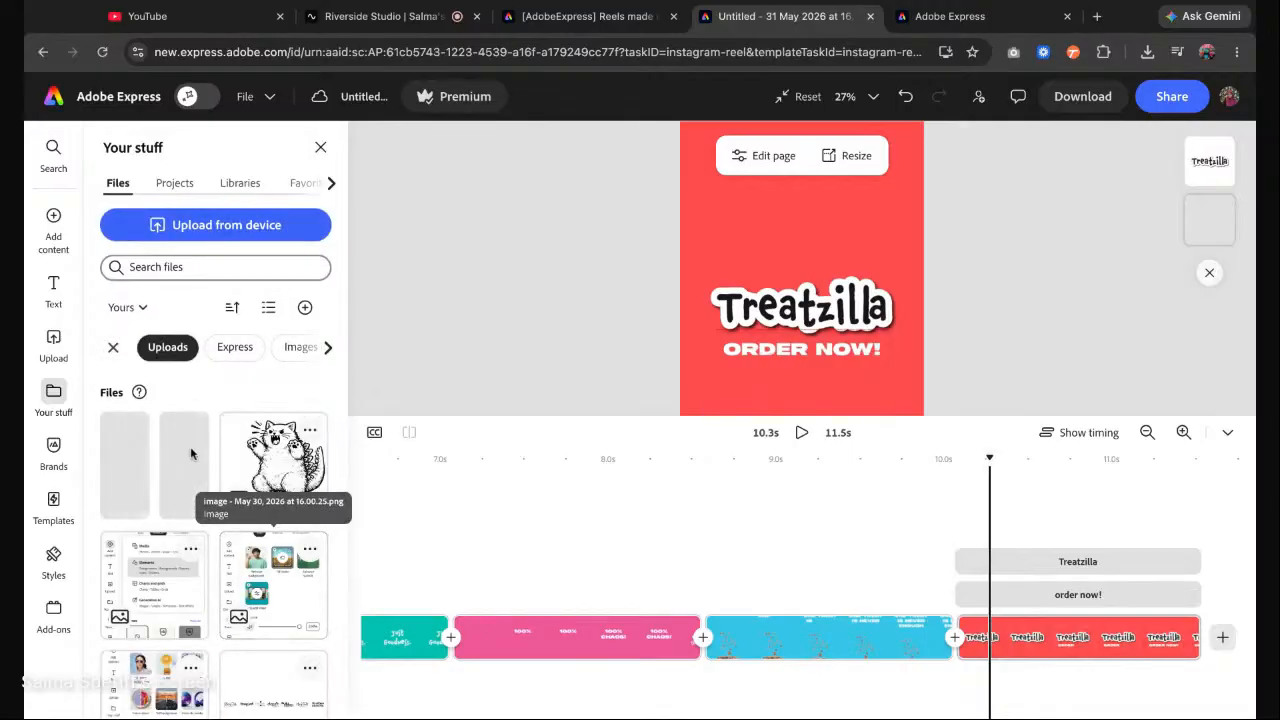
{"action": "left_click", "coordinate": [272, 462]}
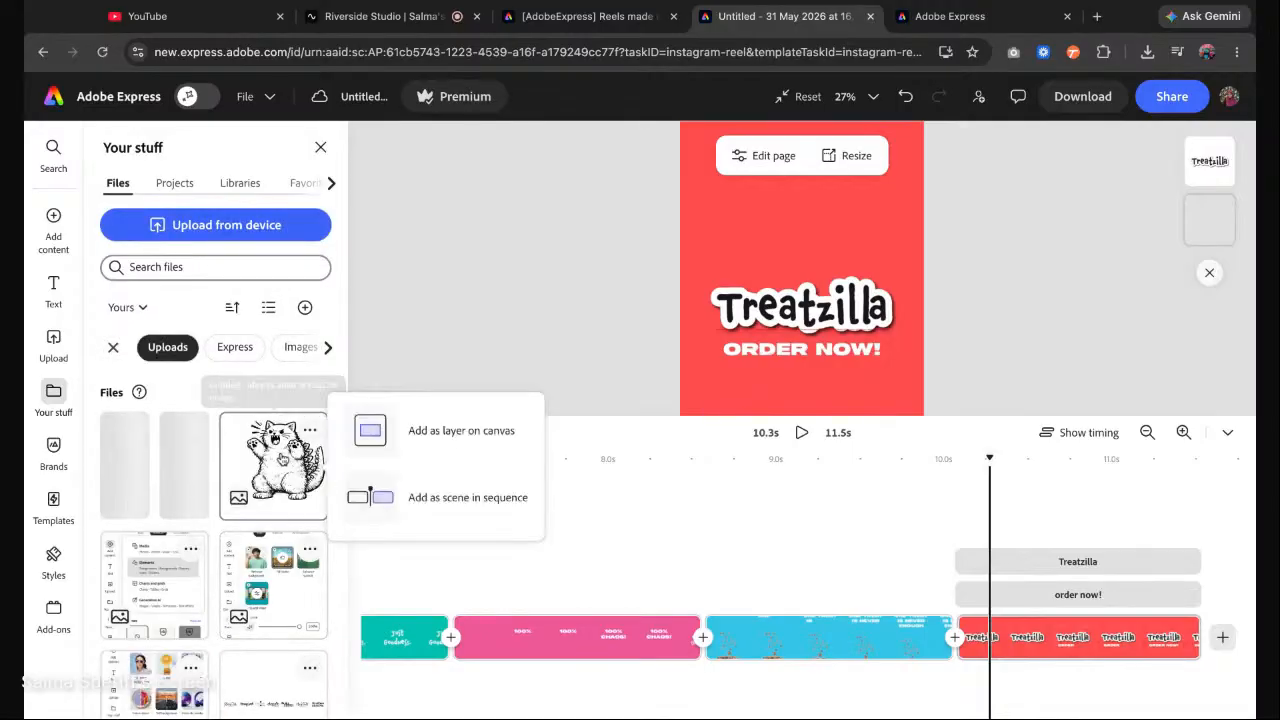
{"action": "left_click", "coordinate": [415, 432]}
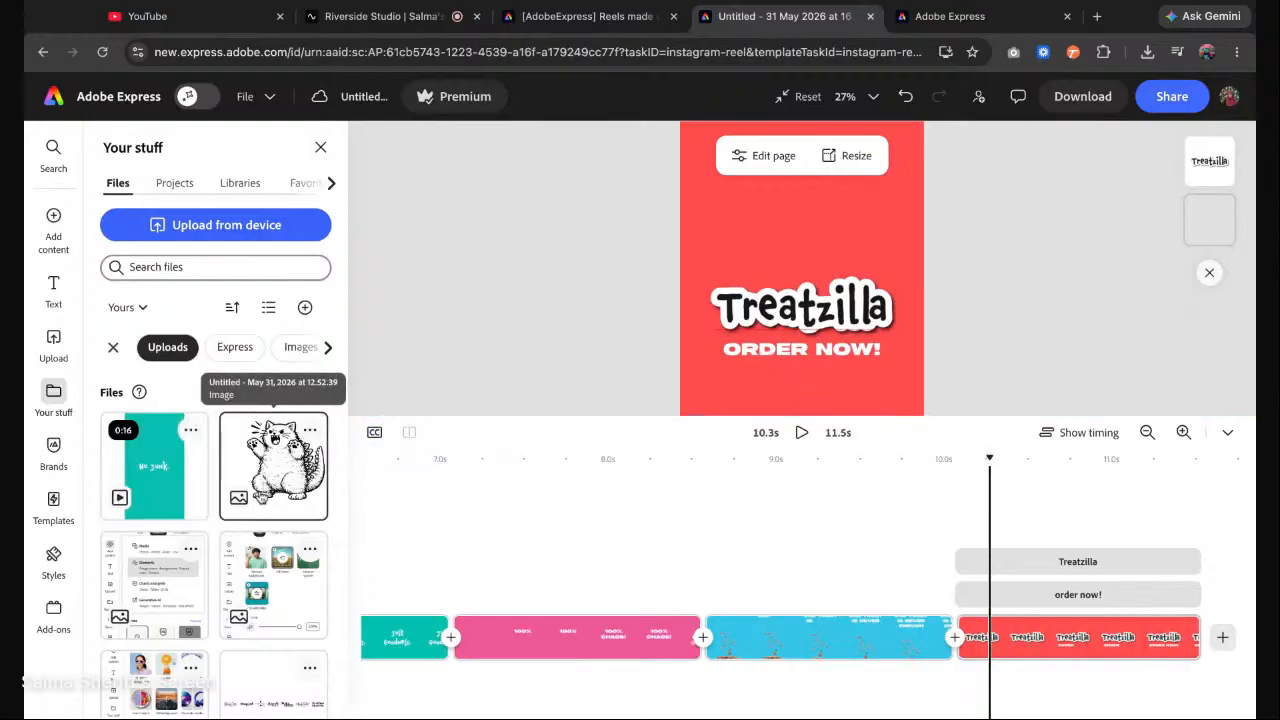
Shrink the cat drawing so it sits on top of the "Treatzilla" text, and apply a Smooth shadow to it.
{"action": "left_click", "coordinate": [815, 246]}
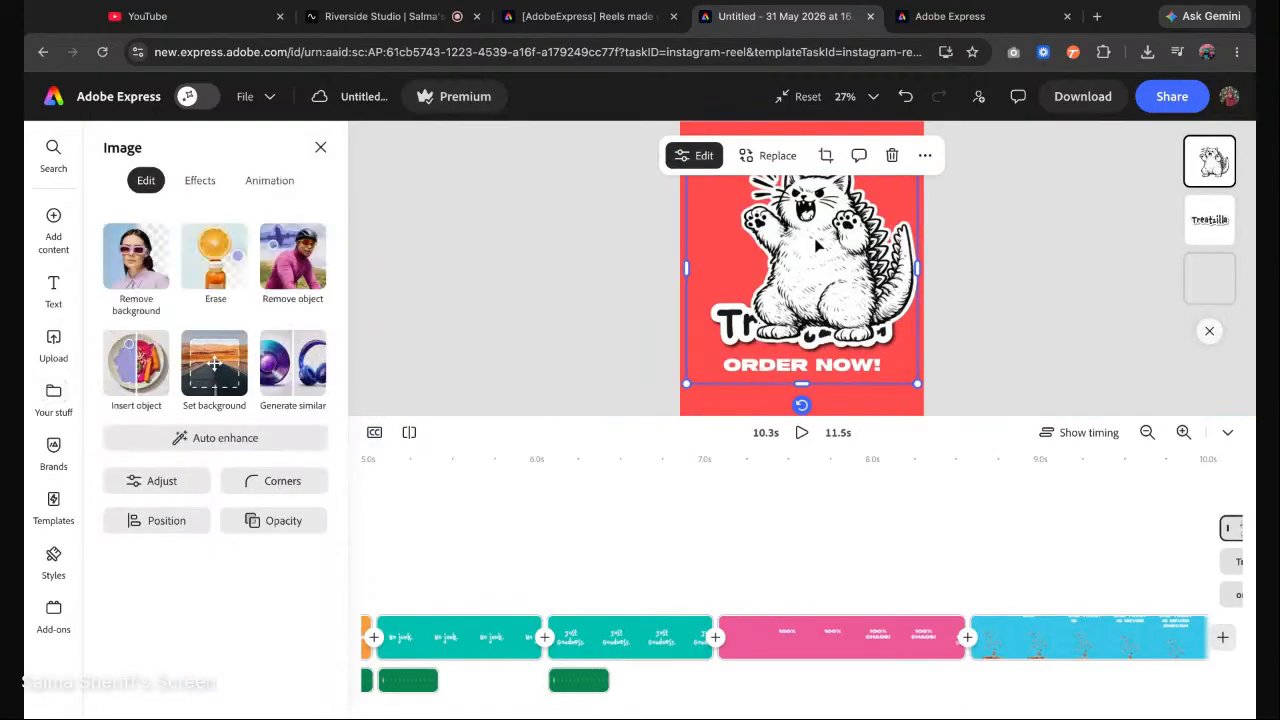
{"action": "left_click_drag", "start_coordinate": [917, 383], "coordinate": [834, 290]}
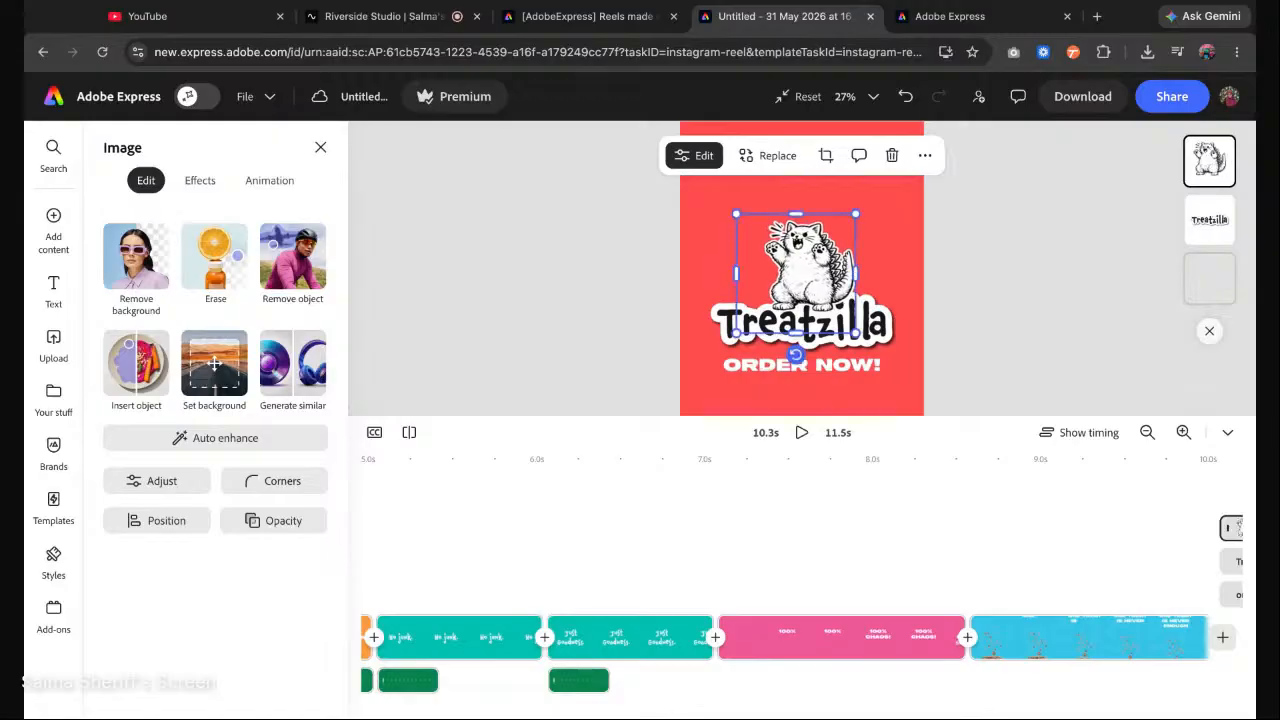
{"action": "left_click", "coordinate": [200, 181]}
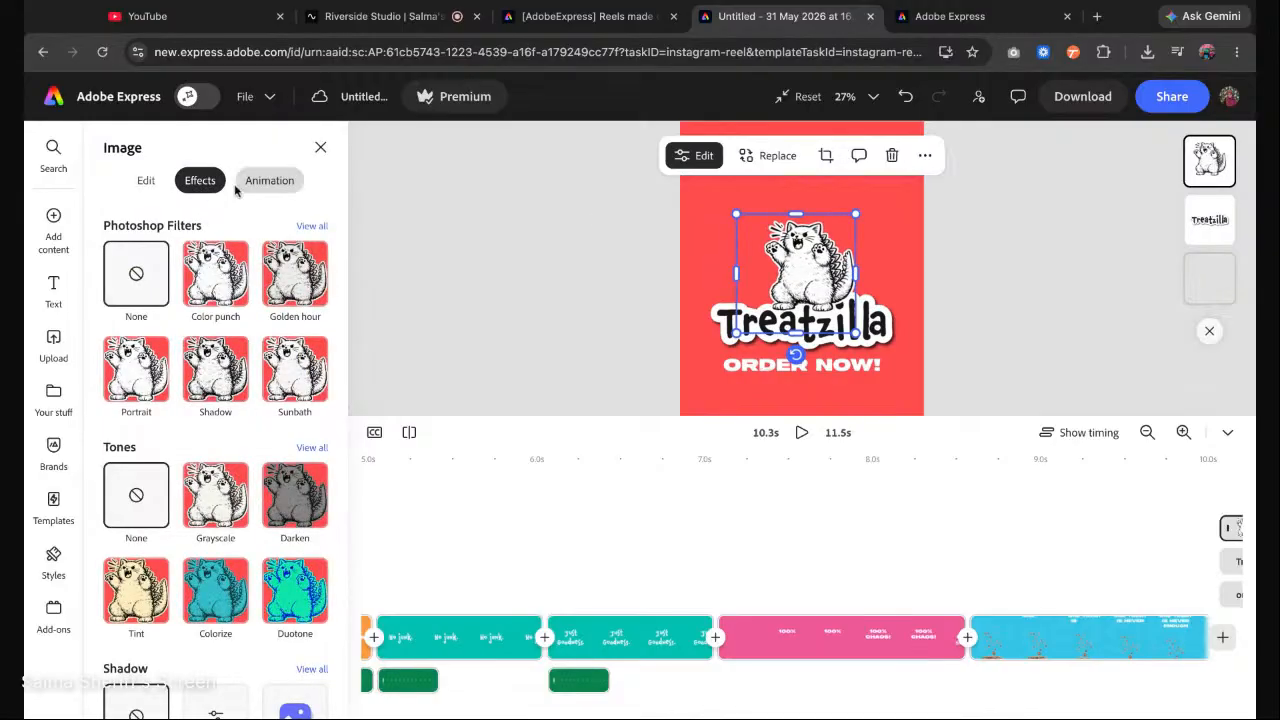
{"action": "scroll", "coordinate": [245, 337], "scroll_direction": "down", "scroll_amount": 3}
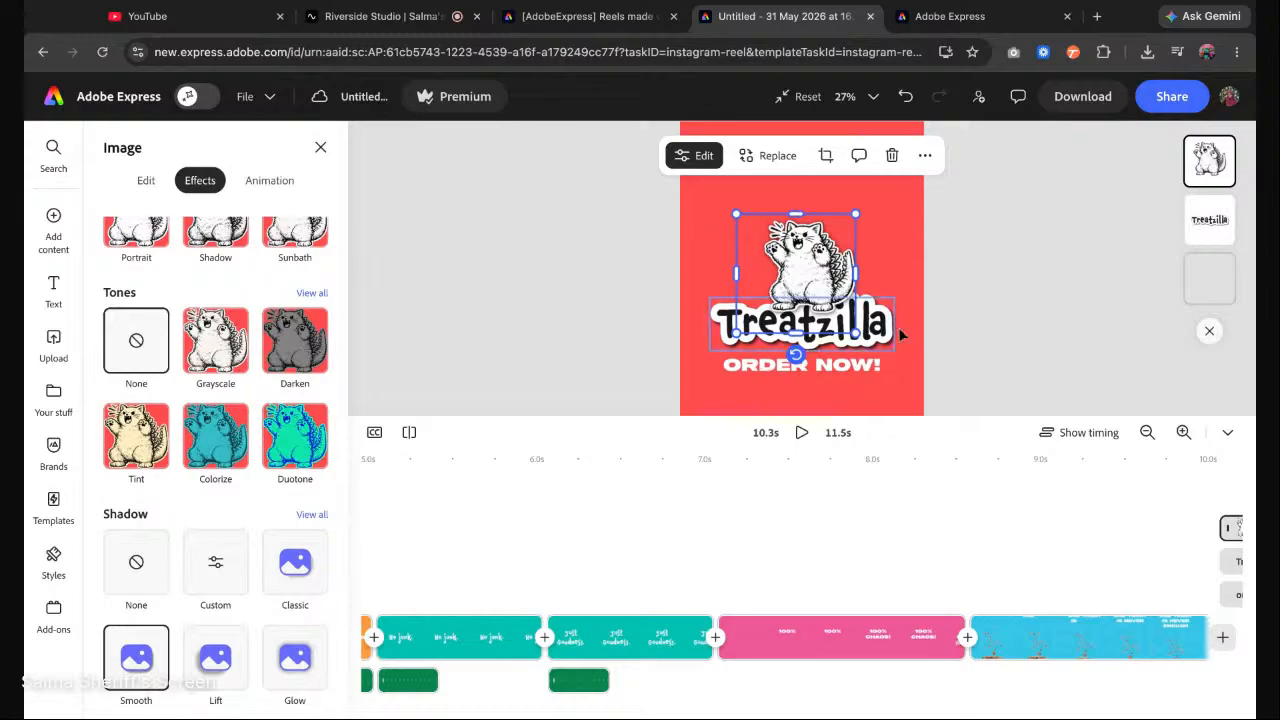
Try undoing the last change to the cat drawing, and inspect the cat and "Treatzilla" artwork up close.
{"action": "left_click", "coordinate": [970, 313]}
{"action": "key", "text": "super+z"}
{"action": "left_click", "coordinate": [876, 262]}
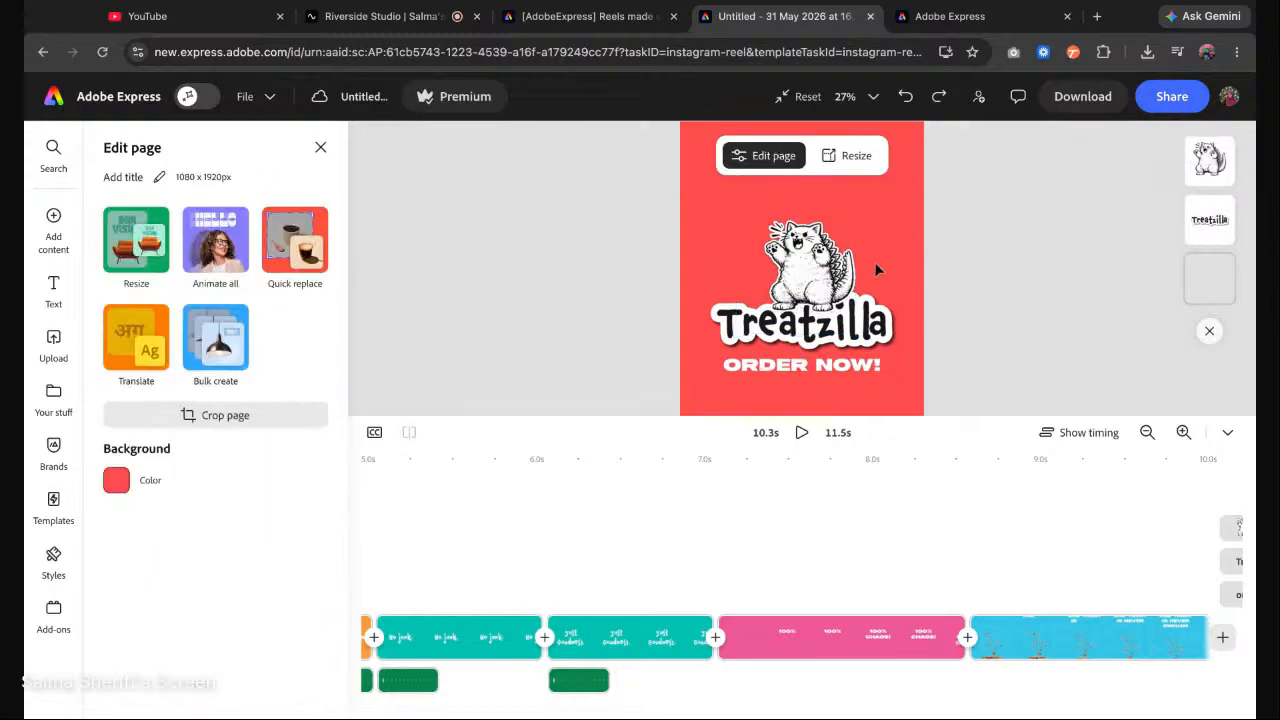
{"action": "scroll", "coordinate": [874, 262], "scroll_direction": "up", "scroll_amount": 2}
{"action": "left_click", "coordinate": [893, 303]}
{"action": "left_click", "coordinate": [873, 303]}
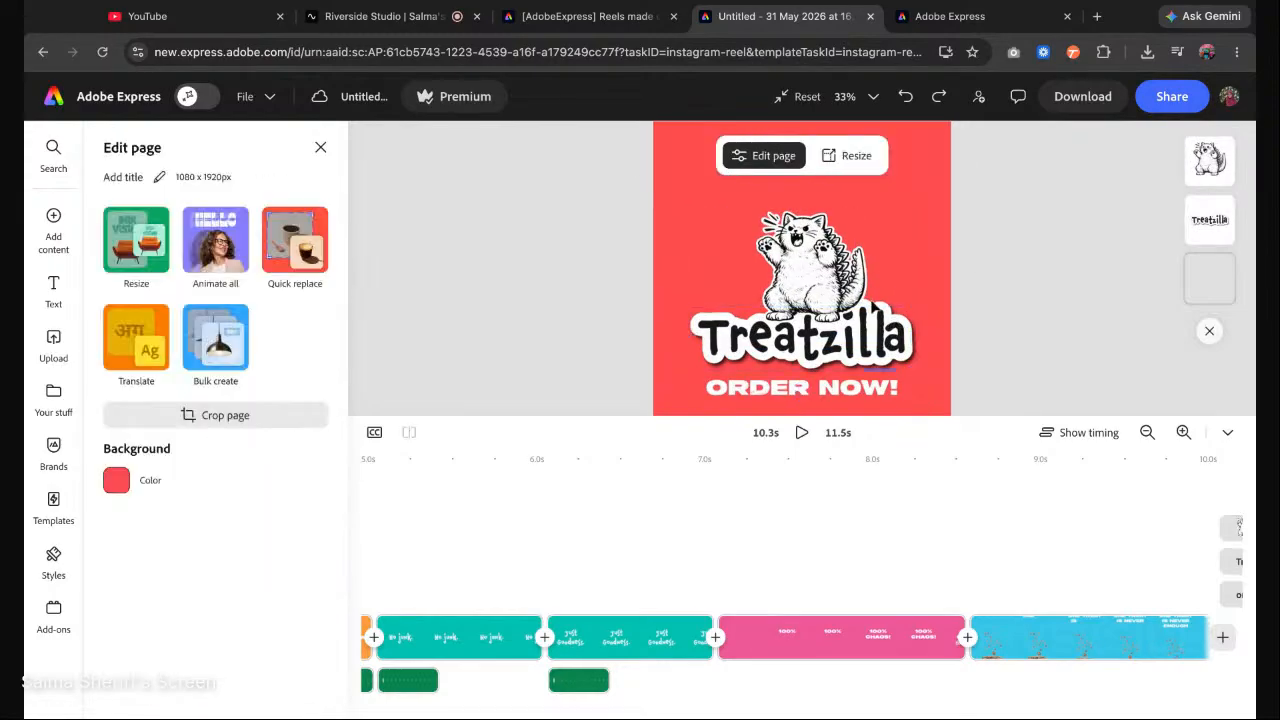
{"action": "left_click", "coordinate": [869, 282]}
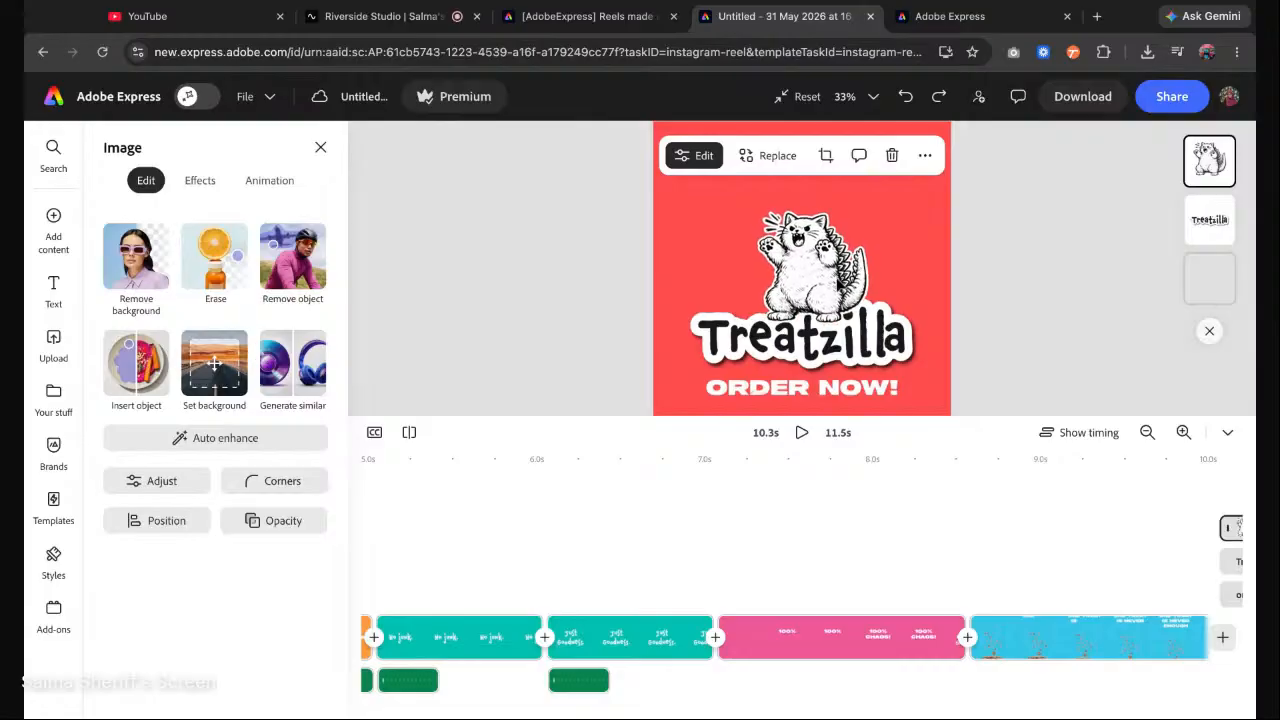
{"action": "left_click", "coordinate": [1022, 263]}
{"action": "scroll", "coordinate": [1022, 263], "scroll_direction": "down", "scroll_amount": 3}
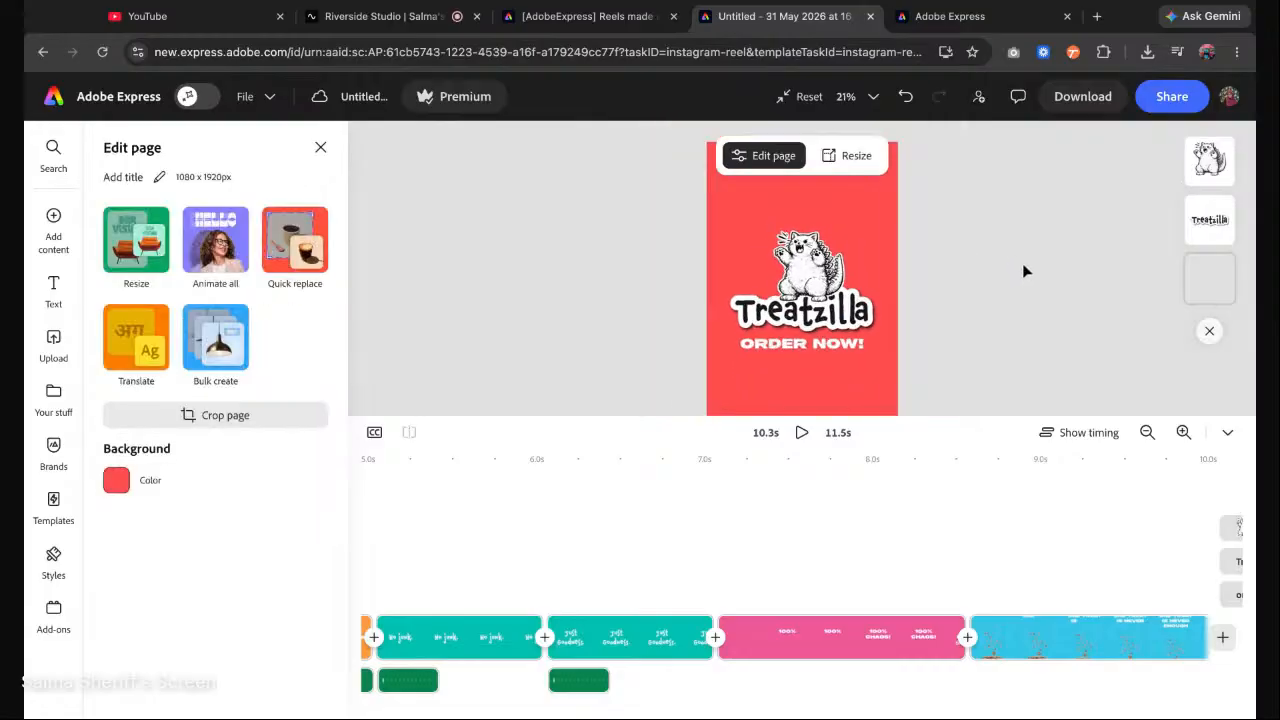
Group the cat drawing with the "Treatzilla" text on the closing red scene and give the group a Pop entrance animation.
{"action": "left_click_drag", "start_coordinate": [921, 307], "coordinate": [734, 262]}
{"action": "key", "text": "ctrl+g"}
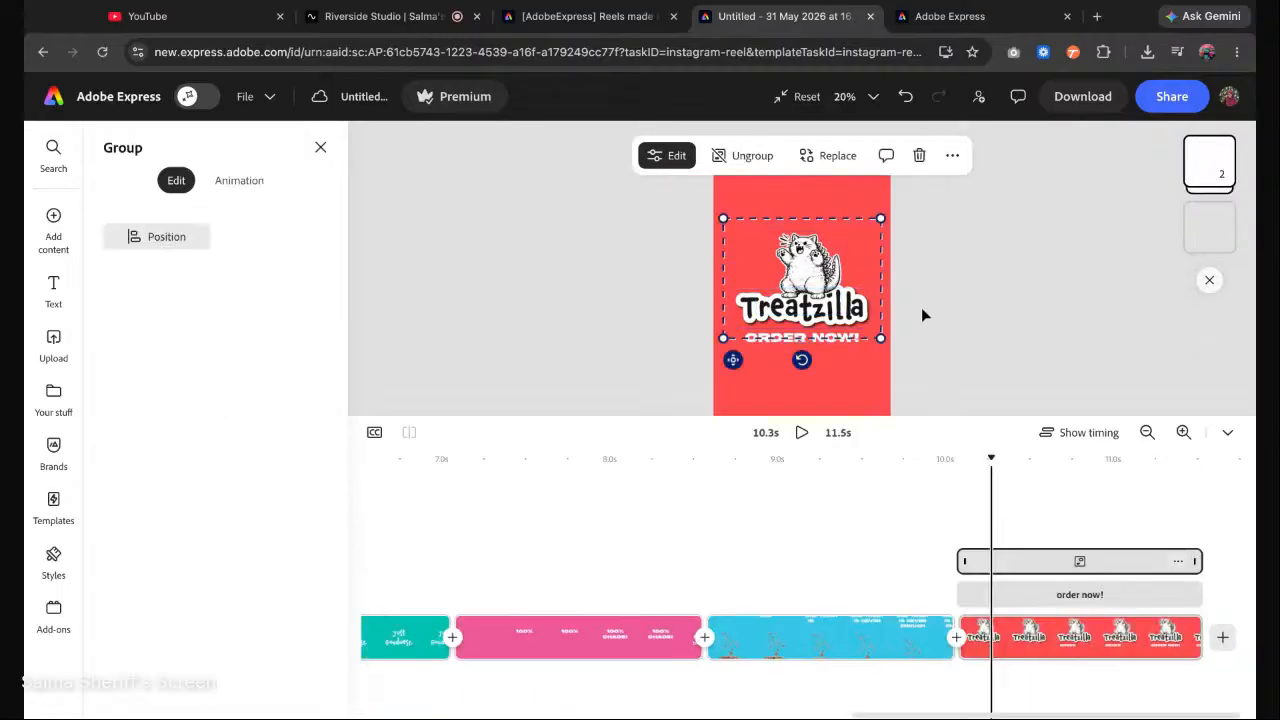
{"action": "left_click", "coordinate": [243, 182]}
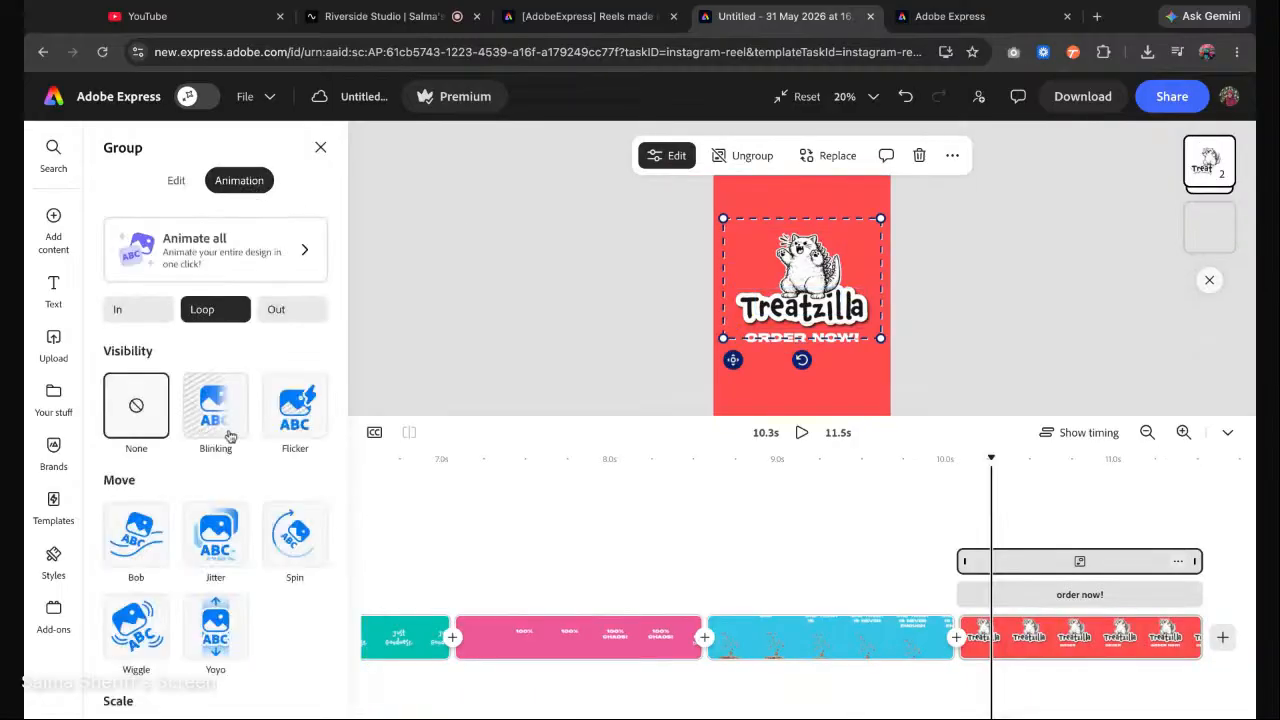
{"action": "left_click", "coordinate": [137, 309]}
{"action": "scroll", "coordinate": [232, 460], "scroll_direction": "down", "scroll_amount": 2}
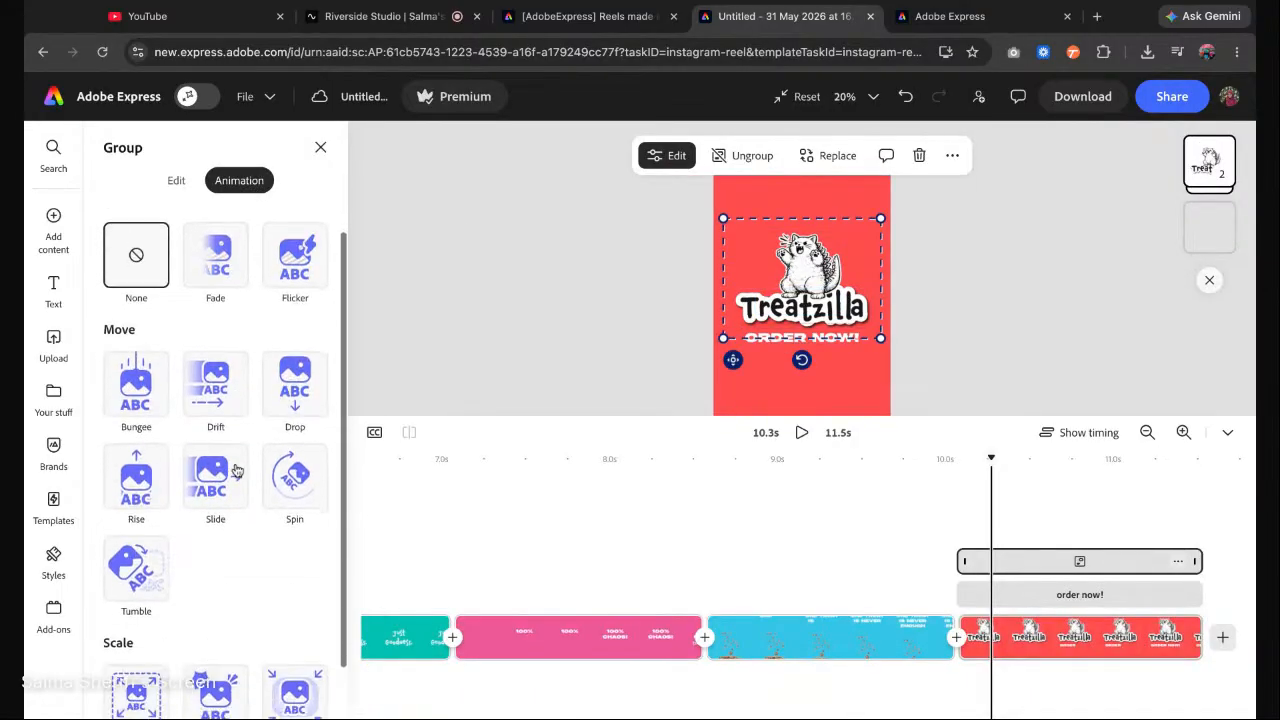
{"action": "scroll", "coordinate": [237, 470], "scroll_direction": "up", "scroll_amount": 3}
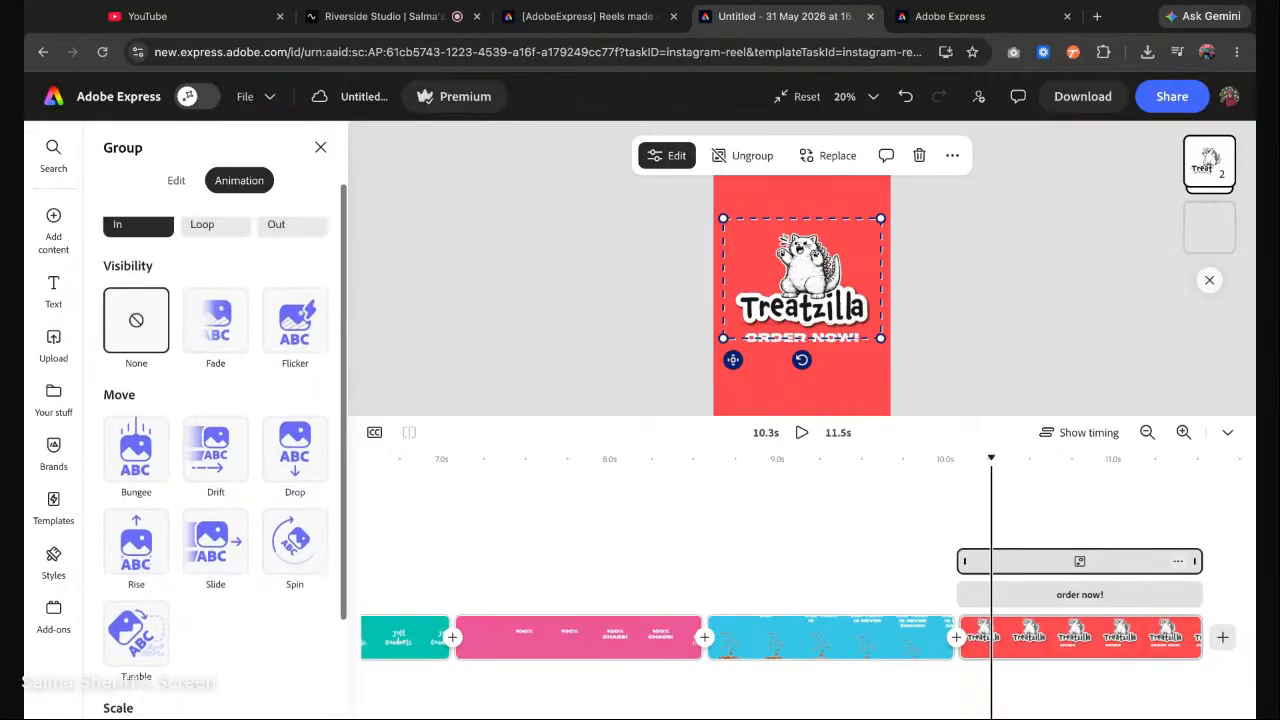
{"action": "scroll", "coordinate": [234, 326], "scroll_direction": "down", "scroll_amount": 3}
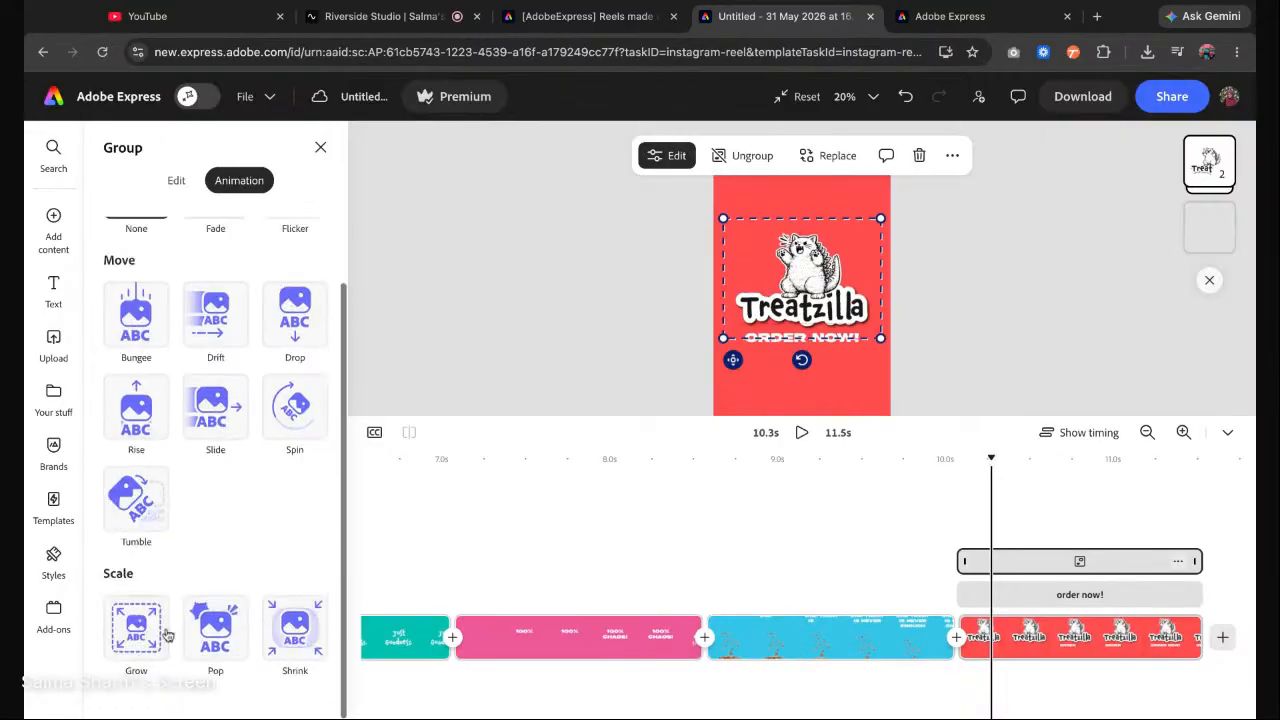
{"action": "left_click", "coordinate": [196, 638]}
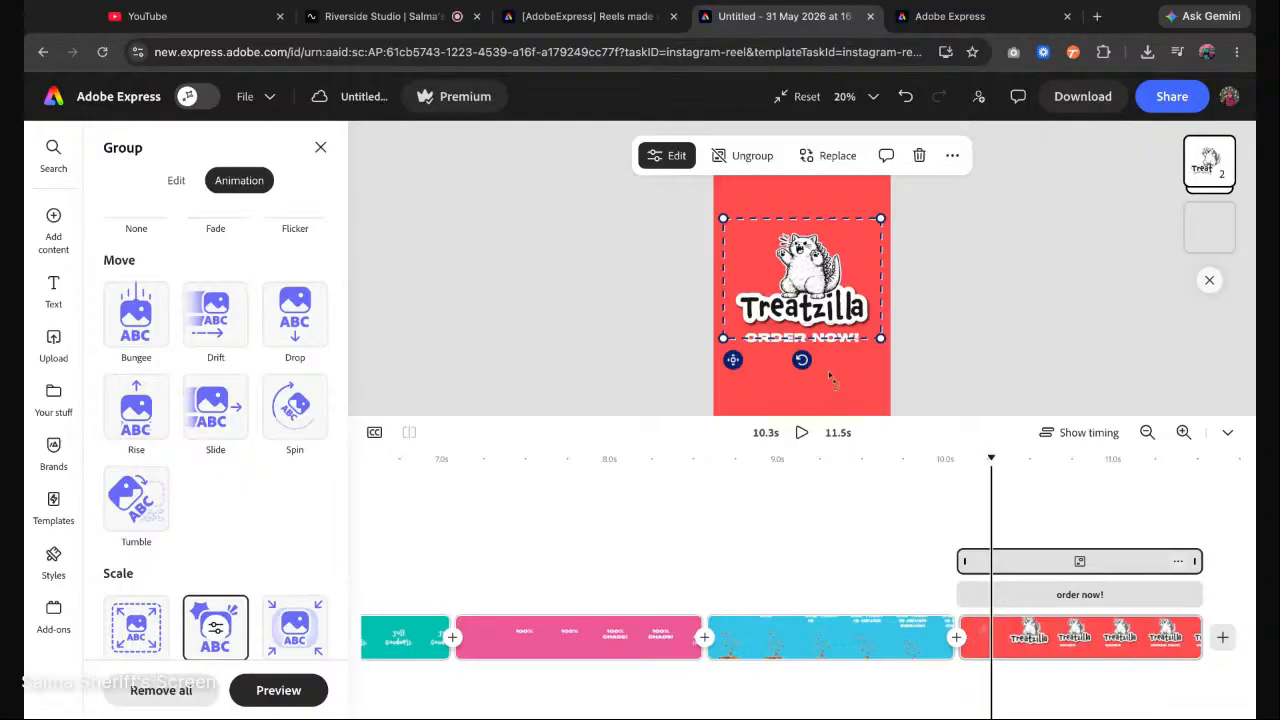
Check the entrance animation of the "ORDER NOW!" text and play back the closing red scene.
{"action": "left_click", "coordinate": [978, 343]}
{"action": "left_click", "coordinate": [830, 343]}
{"action": "left_click", "coordinate": [852, 341]}
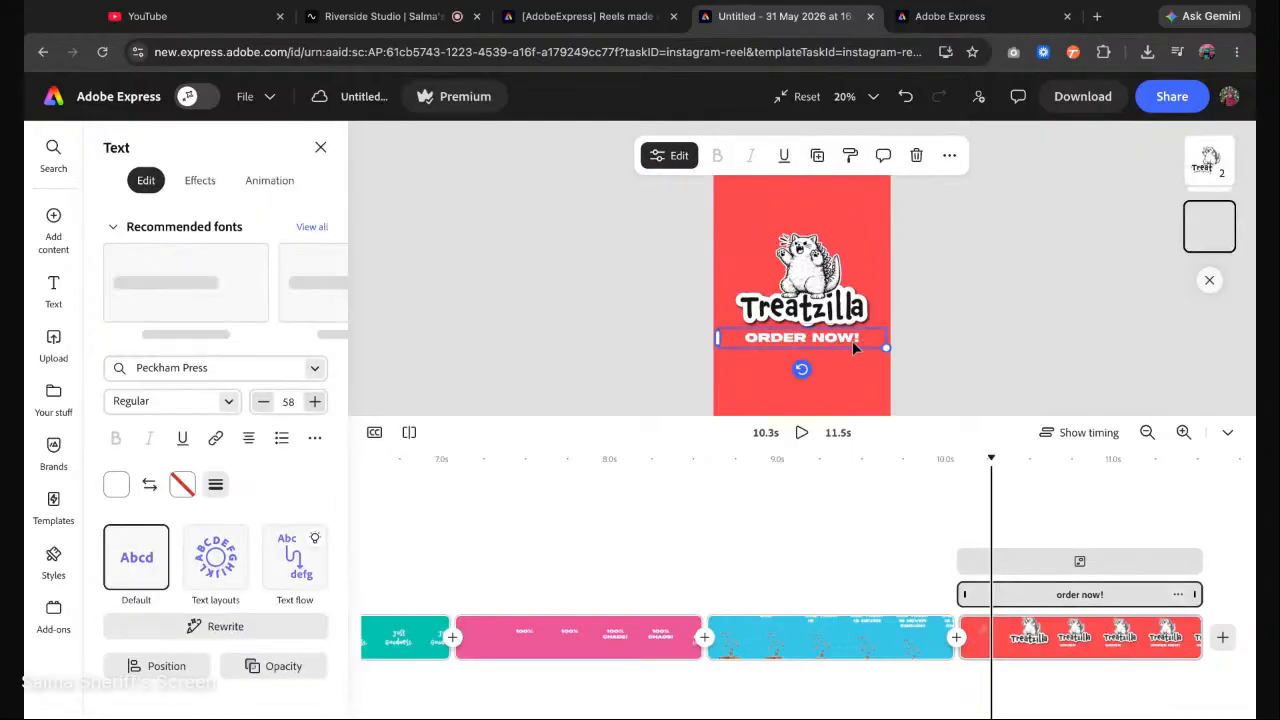
{"action": "left_click", "coordinate": [200, 180]}
{"action": "left_click", "coordinate": [269, 180]}
{"action": "scroll", "coordinate": [208, 391], "scroll_direction": "down", "scroll_amount": 2}
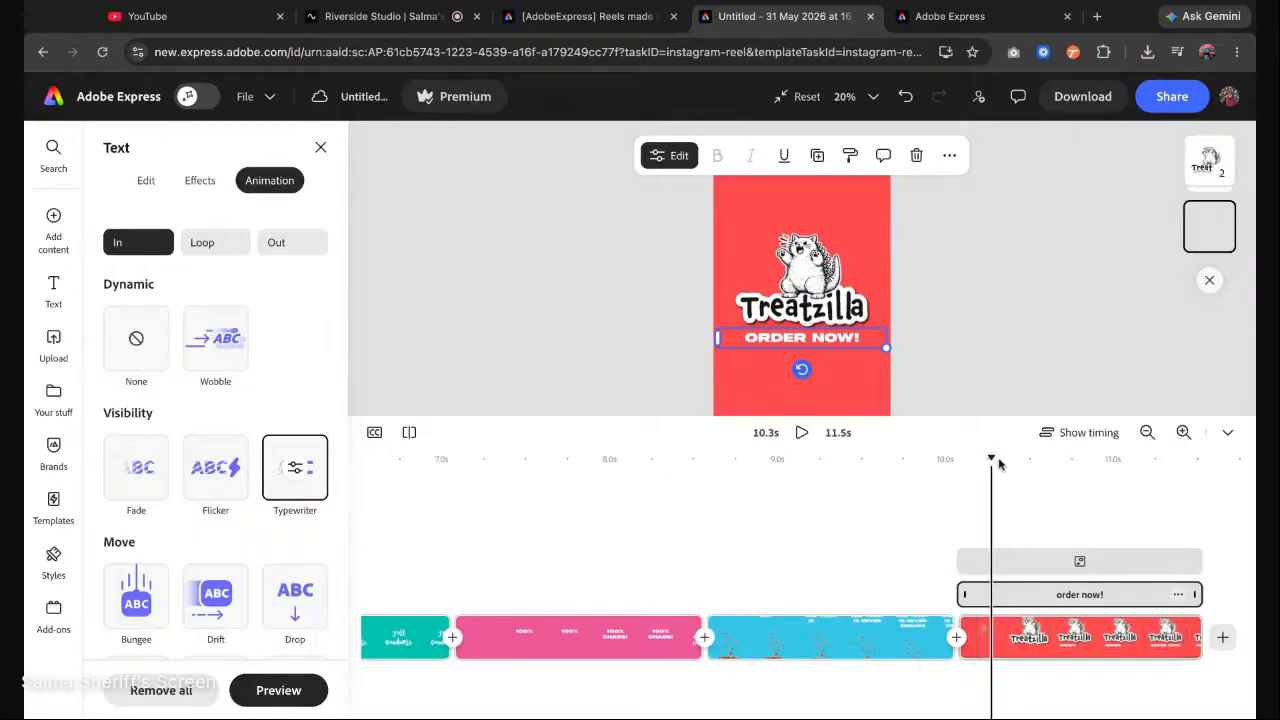
{"action": "left_click_drag", "start_coordinate": [992, 459], "coordinate": [904, 459]}
{"action": "left_click", "coordinate": [802, 433]}
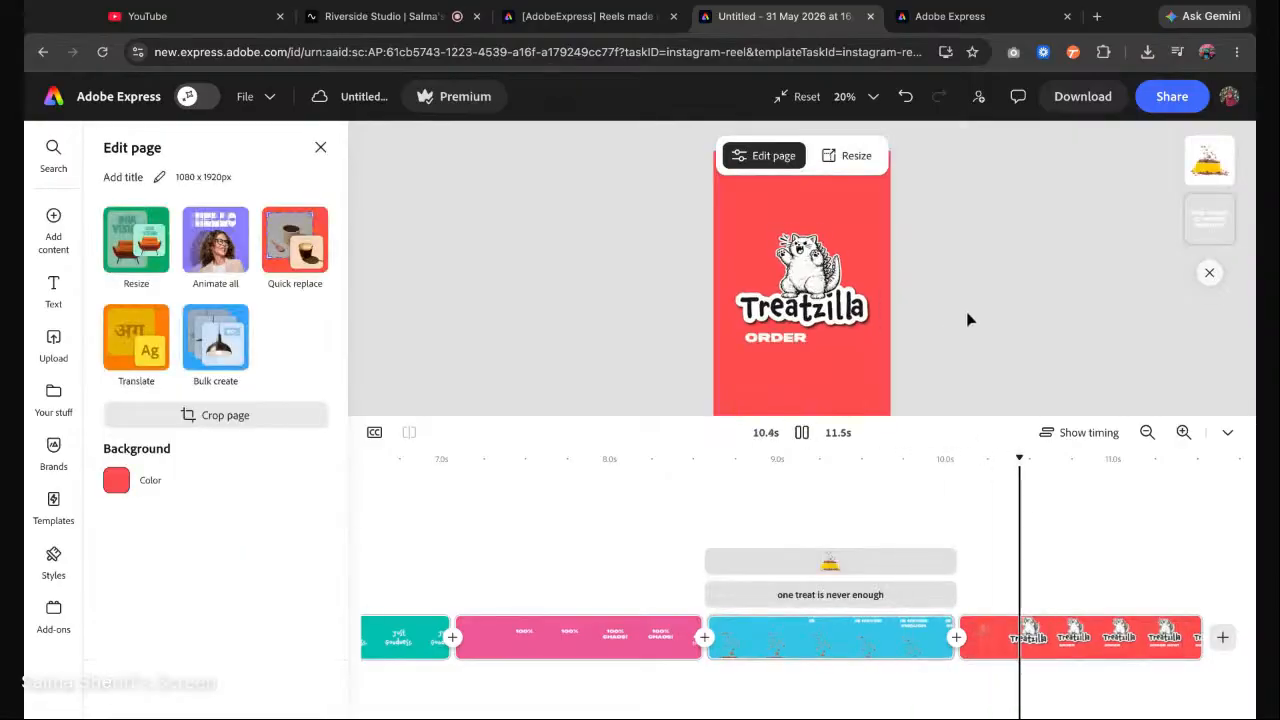
Select the cat logo group together with the "ORDER NOW!" text and move both slightly down on the red scene.
{"action": "left_click", "coordinate": [838, 343]}
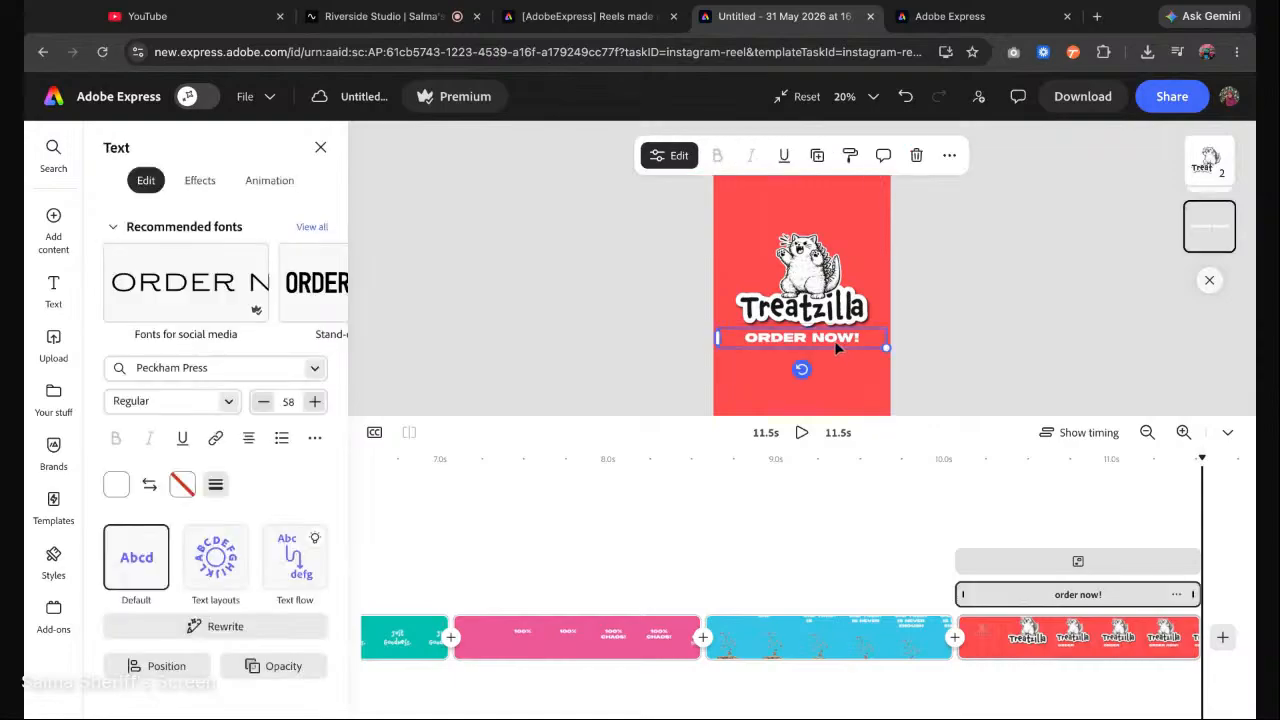
{"action": "left_click", "coordinate": [936, 357]}
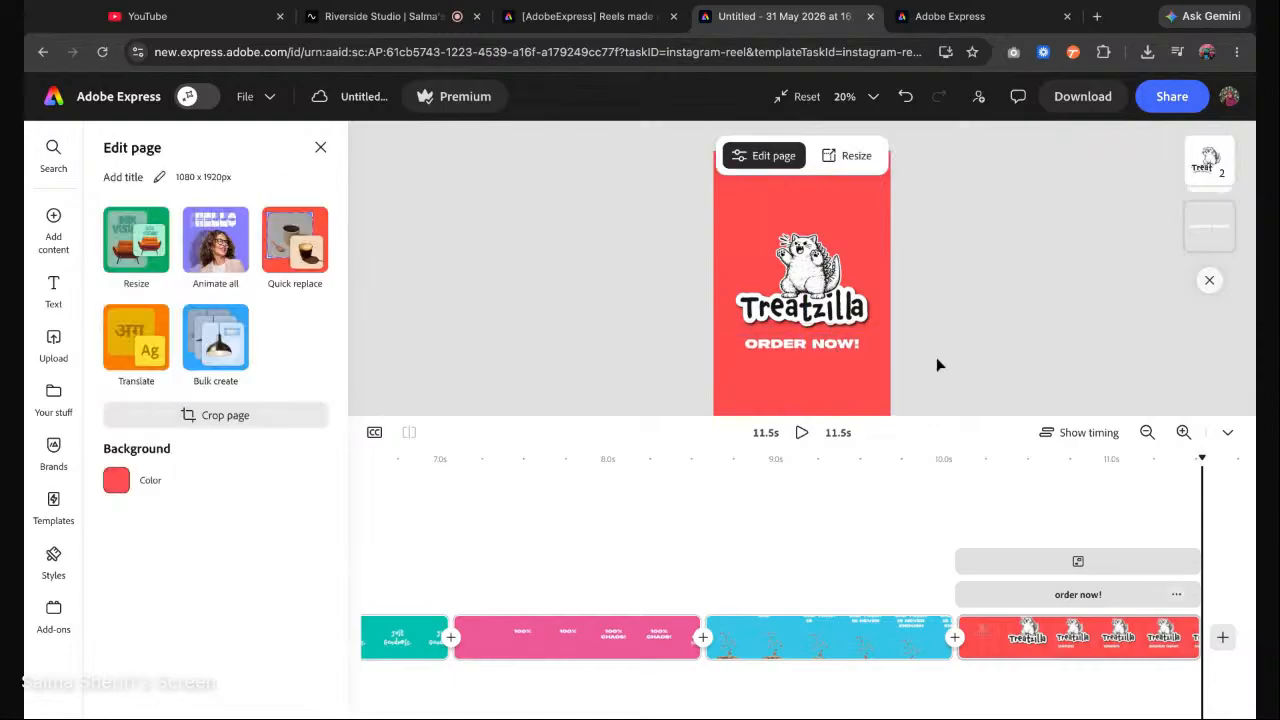
{"action": "scroll", "coordinate": [936, 357], "scroll_direction": "down", "scroll_amount": 4}
{"action": "left_click_drag", "start_coordinate": [883, 320], "coordinate": [747, 247]}
{"action": "left_click_drag", "start_coordinate": [793, 282], "coordinate": [794, 292]}
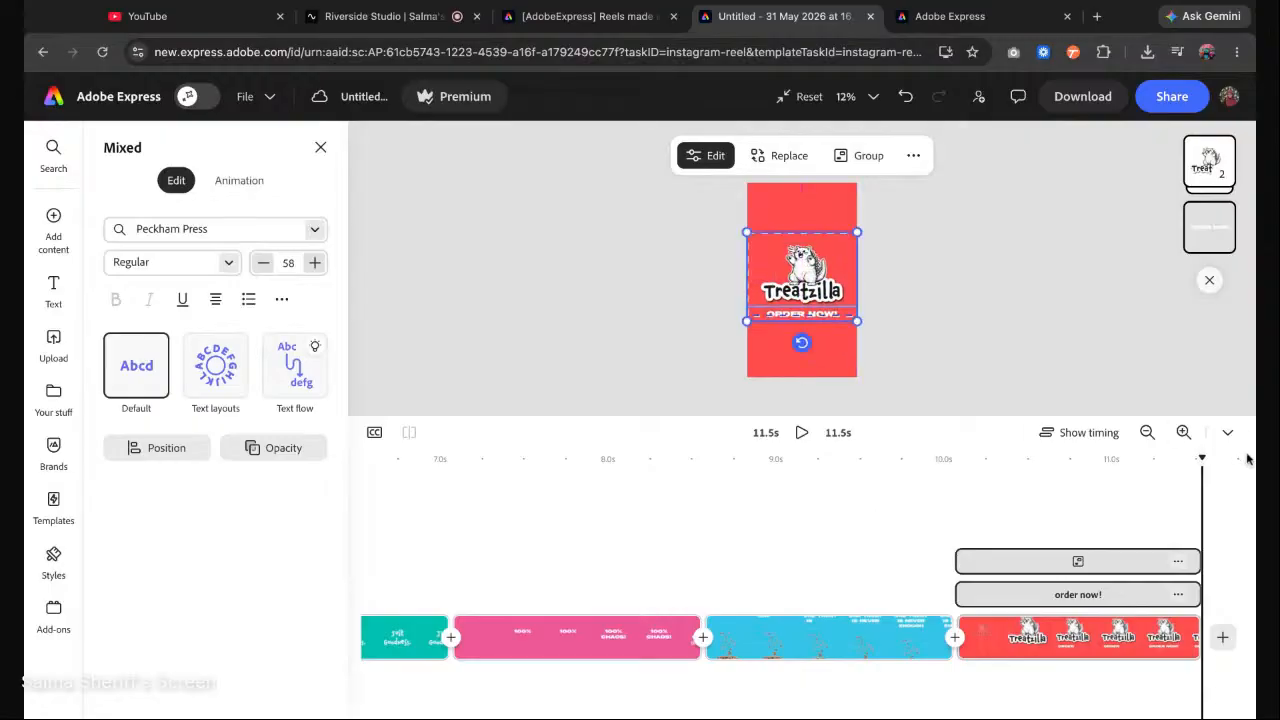
Set the Typewriter entrance of the "ONE TREAT IS NEVER ENOUGH" text on the blue scene to animate by Character.
{"action": "left_click_drag", "start_coordinate": [1202, 458], "coordinate": [701, 459]}
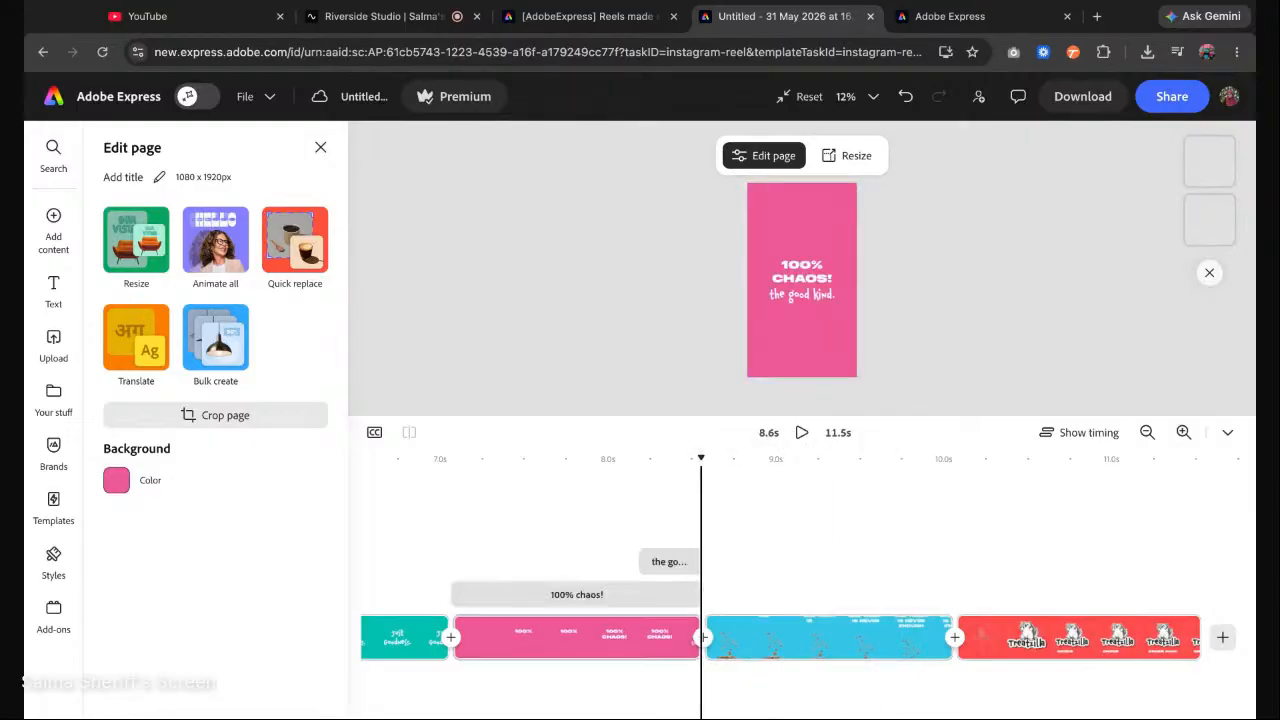
{"action": "left_click", "coordinate": [798, 648]}
{"action": "left_click", "coordinate": [808, 238]}
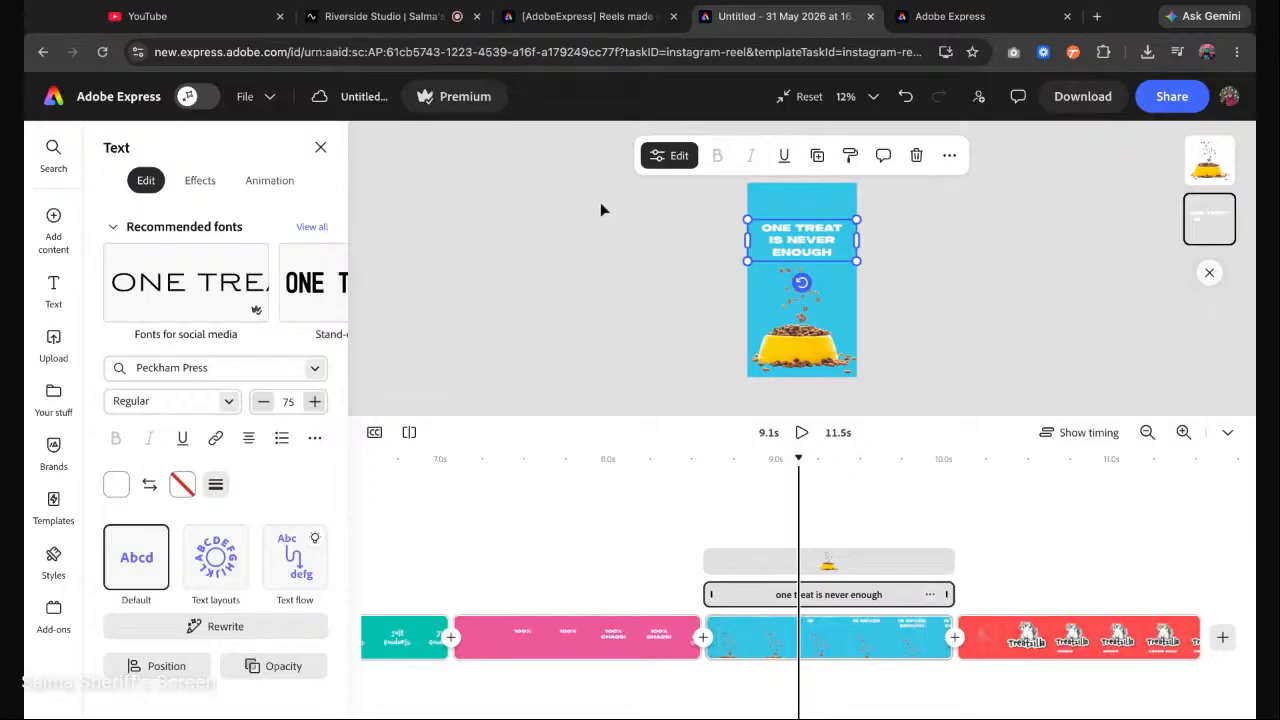
{"action": "left_click", "coordinate": [200, 180]}
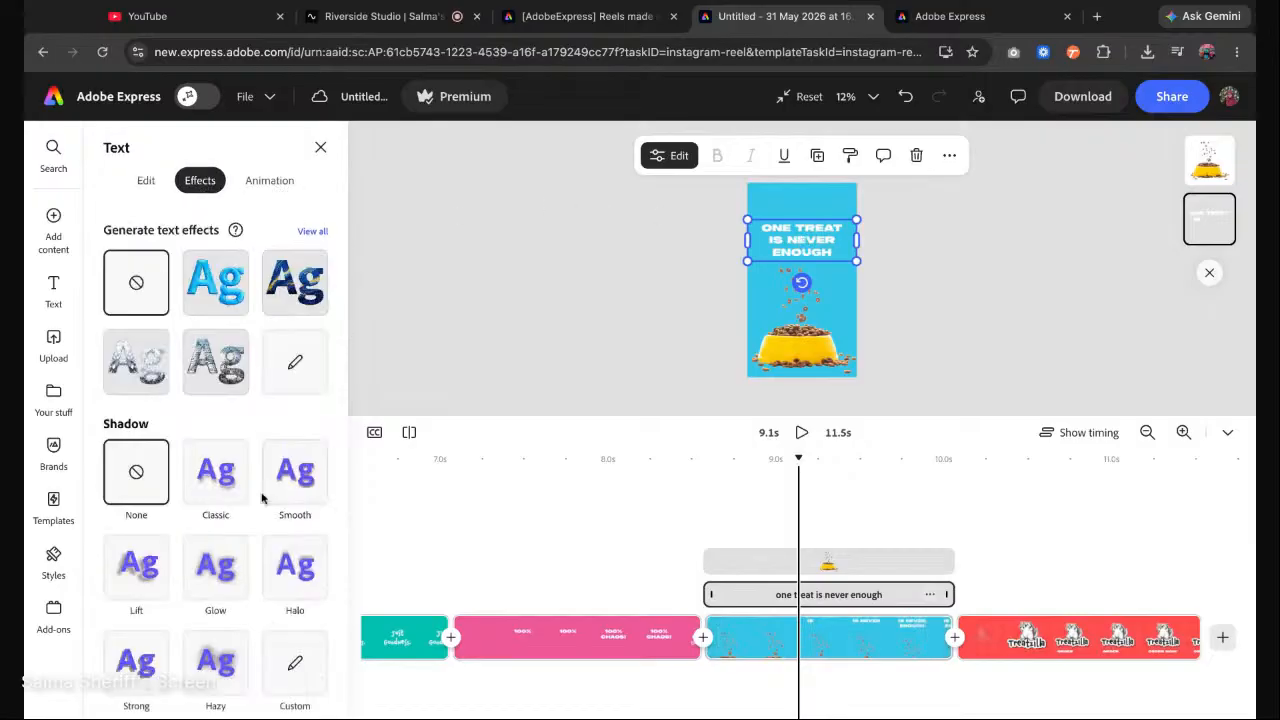
{"action": "left_click", "coordinate": [270, 180]}
{"action": "left_click", "coordinate": [296, 537]}
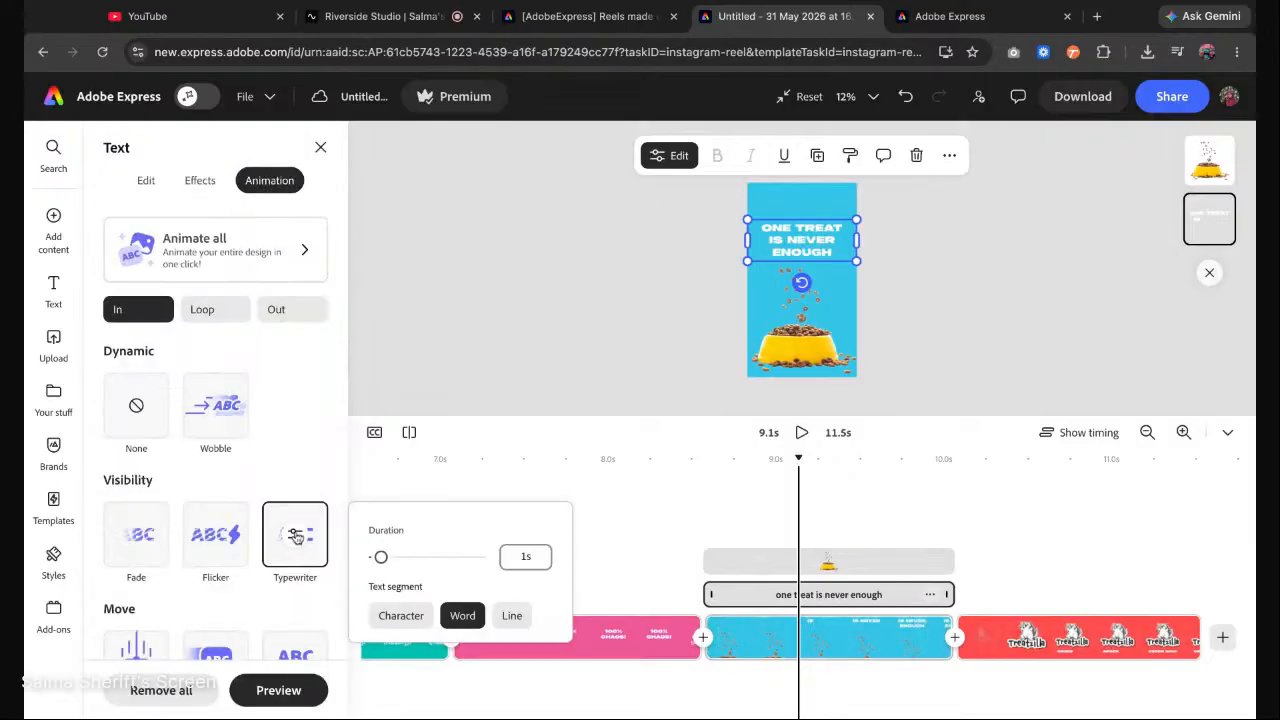
{"action": "left_click", "coordinate": [401, 616]}
{"action": "left_click", "coordinate": [668, 494]}
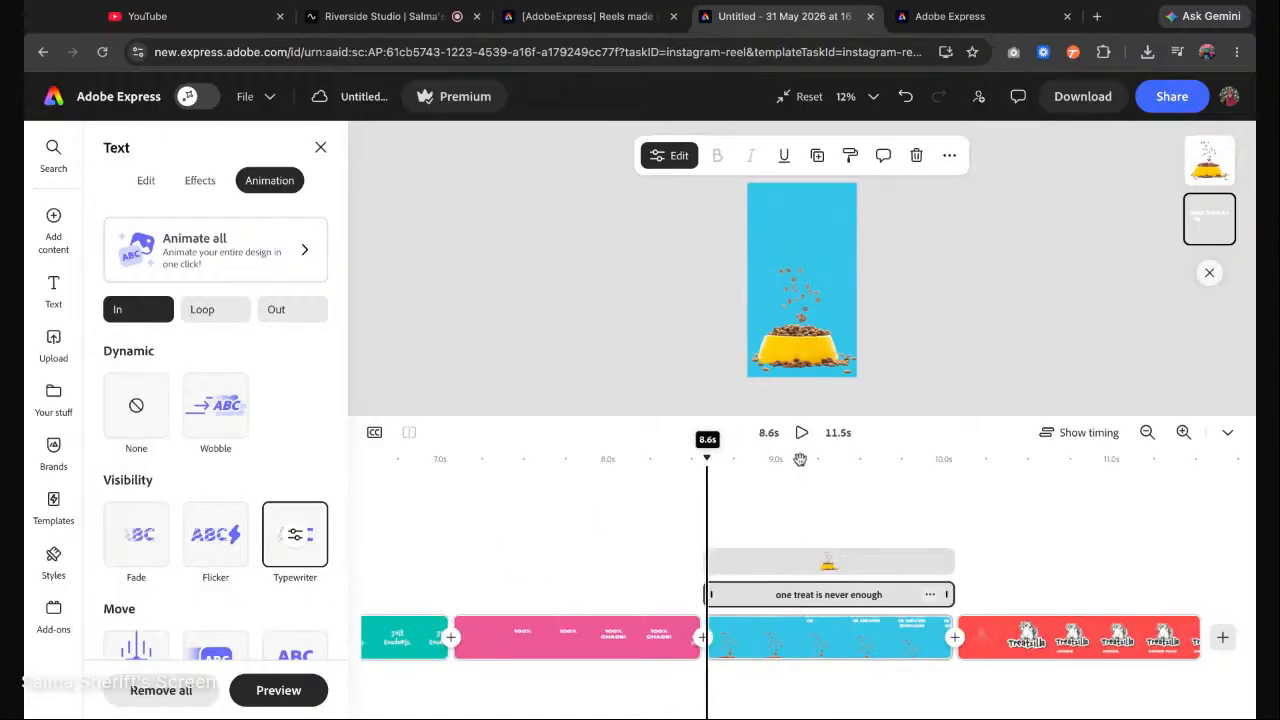
Search the sound effects for "type" and add Keyboard Typing 02 at the start of the blue scene, at 8.6 s.
{"action": "mouse_move", "coordinate": [54, 232]}
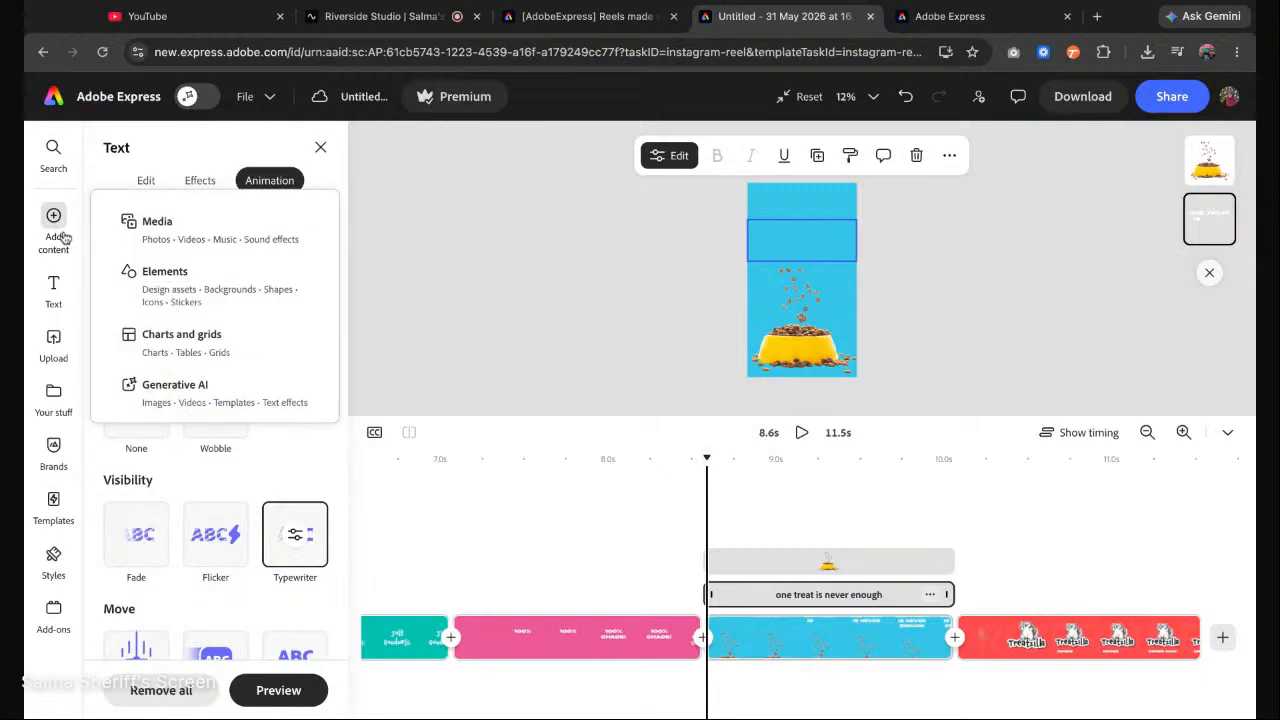
{"action": "left_click", "coordinate": [157, 224]}
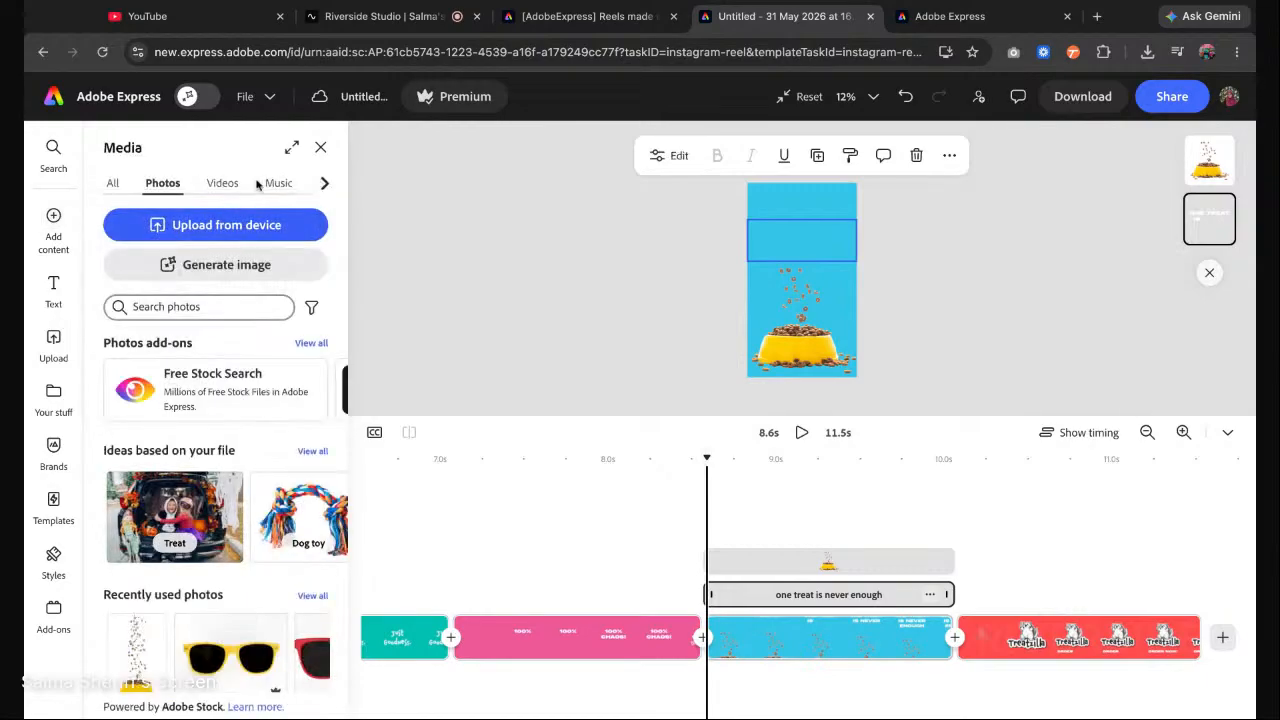
{"action": "left_click", "coordinate": [325, 187]}
{"action": "left_click", "coordinate": [287, 183]}
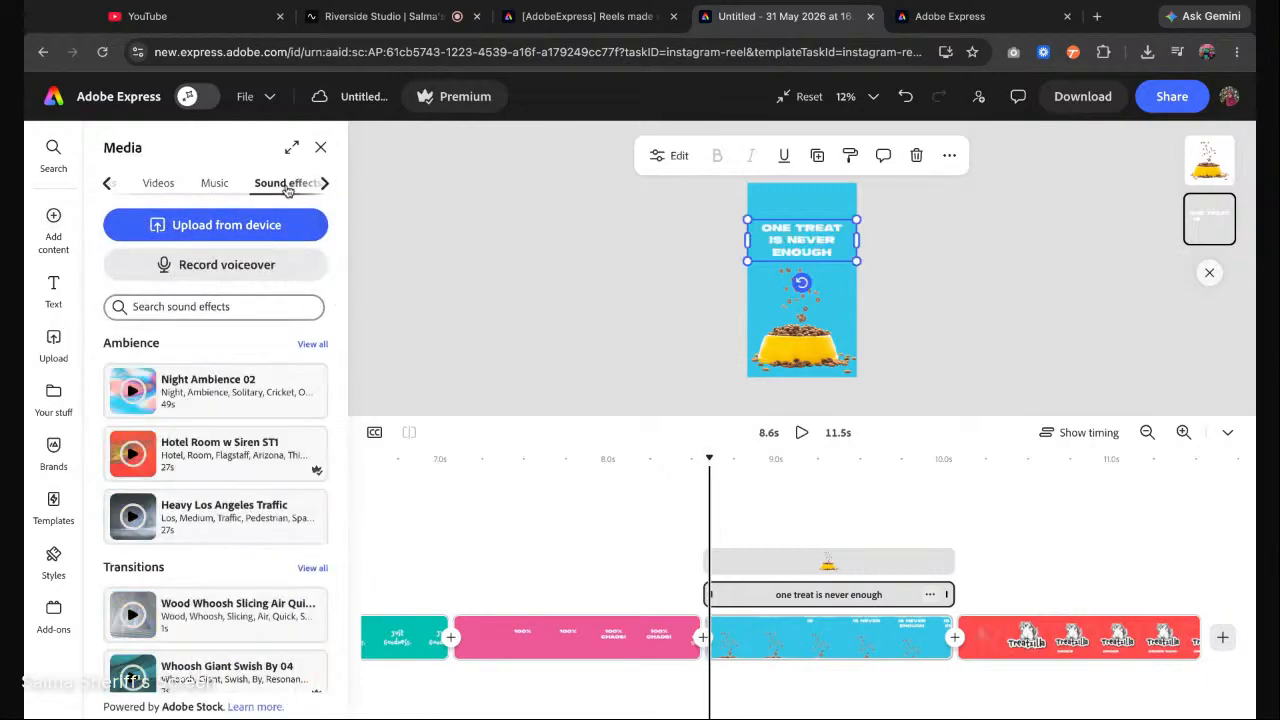
{"action": "left_click", "coordinate": [202, 307]}
{"action": "type", "text": "type"}
{"action": "key", "text": "Return"}
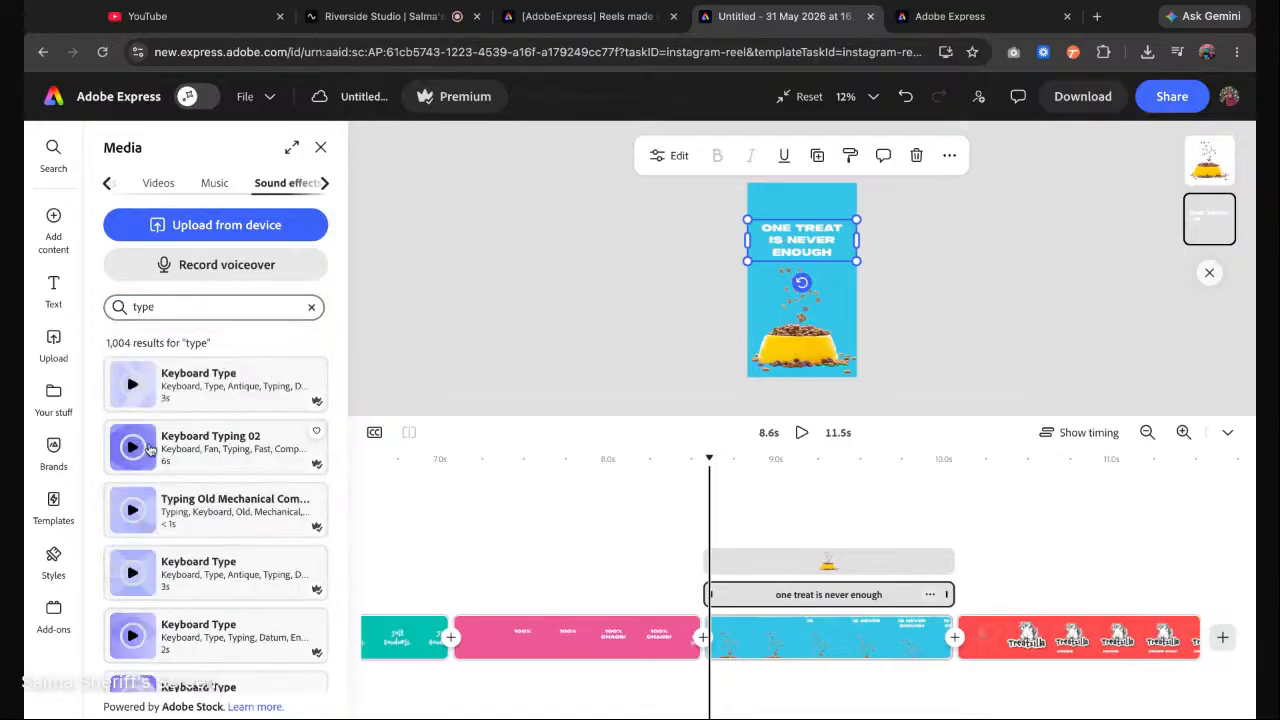
{"action": "left_click", "coordinate": [190, 448]}
{"action": "scroll", "coordinate": [951, 671], "scroll_direction": "right", "scroll_amount": 3}
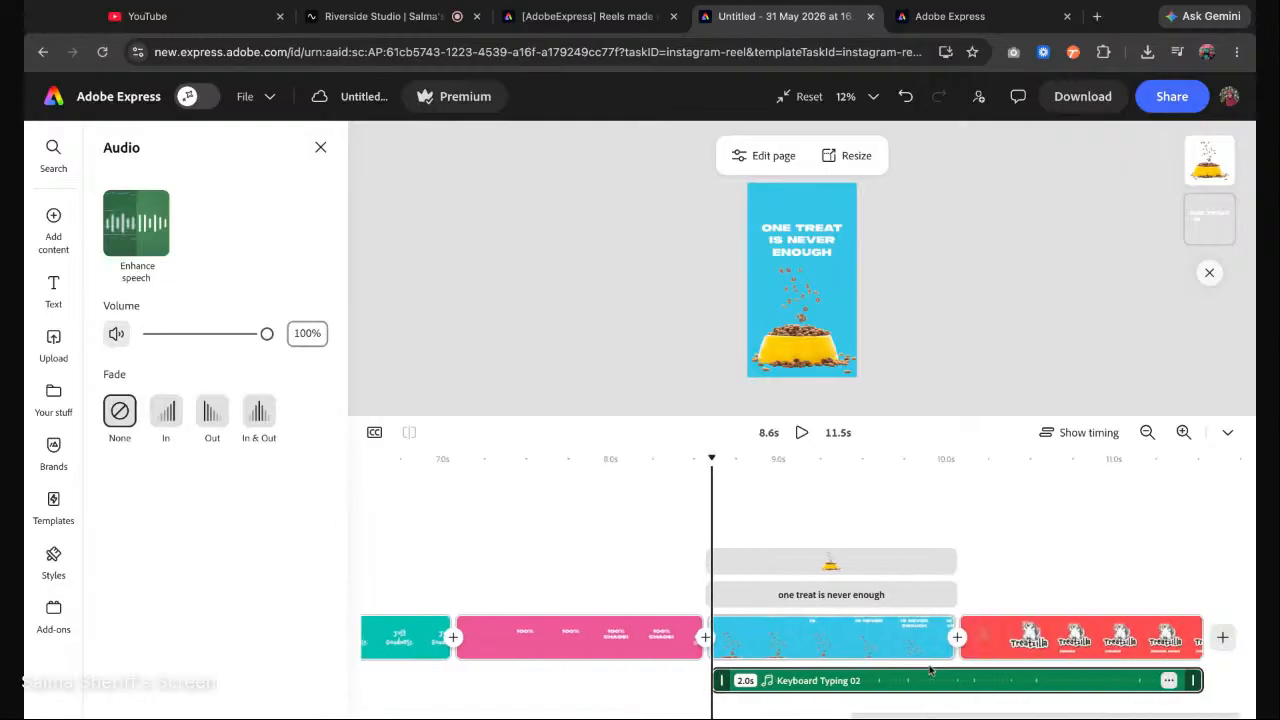
Trim the end of the Keyboard Typing 02 clip to about 9.6 s.
{"action": "left_click_drag", "start_coordinate": [1196, 680], "coordinate": [847, 680]}
{"action": "left_click_drag", "start_coordinate": [708, 457], "coordinate": [871, 457]}
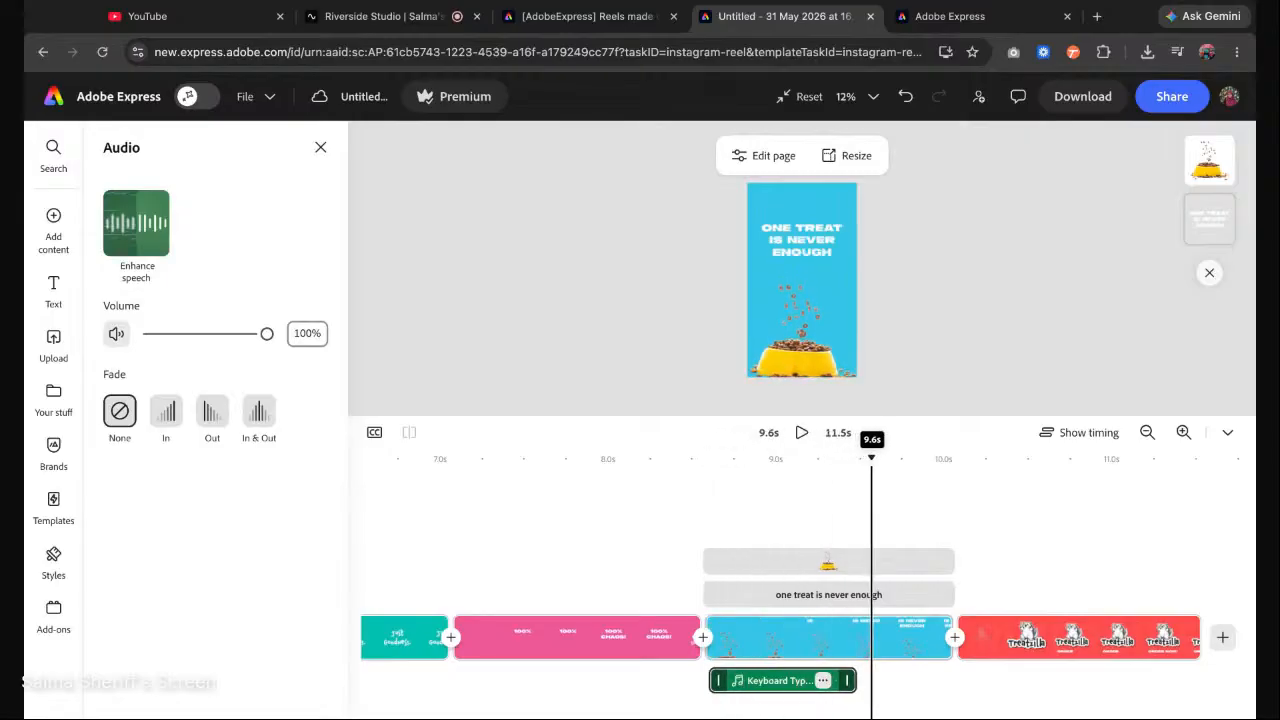
{"action": "left_click_drag", "start_coordinate": [847, 680], "coordinate": [858, 680]}
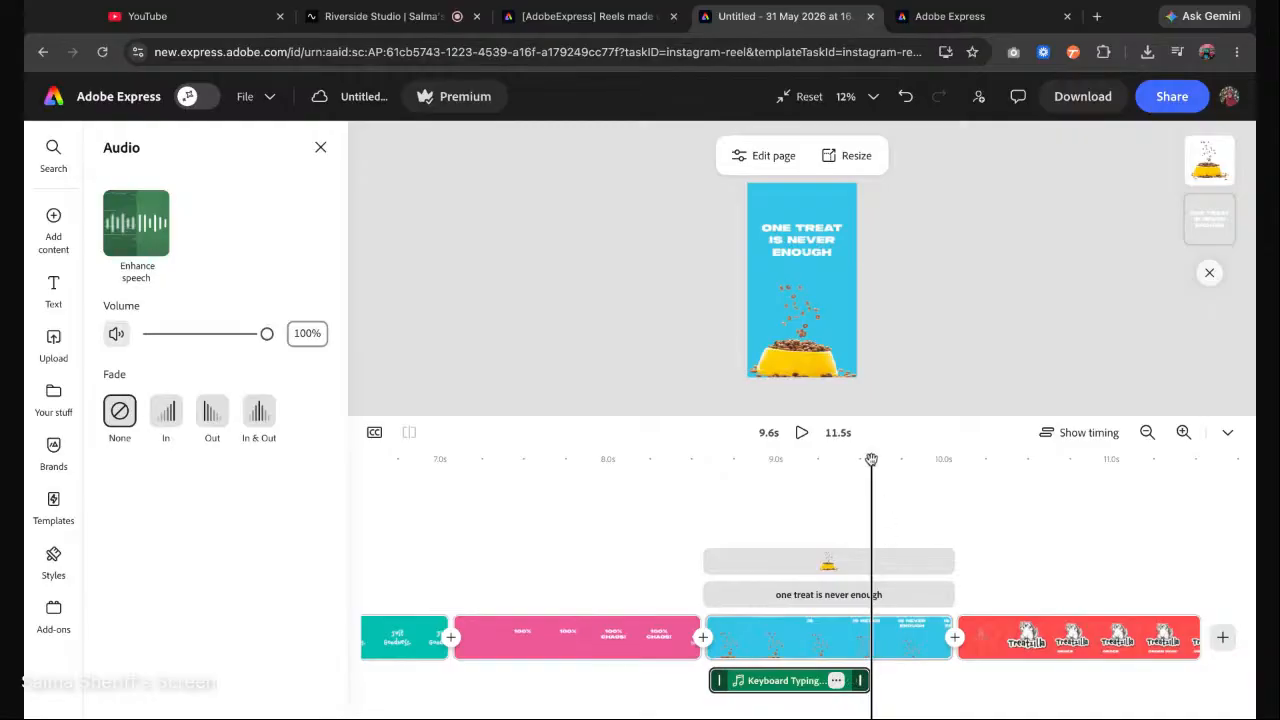
Search the sound effects for "pop" and add Lips Pop at 10.2 s, where the Treatzilla logo appears.
{"action": "left_click_drag", "start_coordinate": [871, 459], "coordinate": [969, 458]}
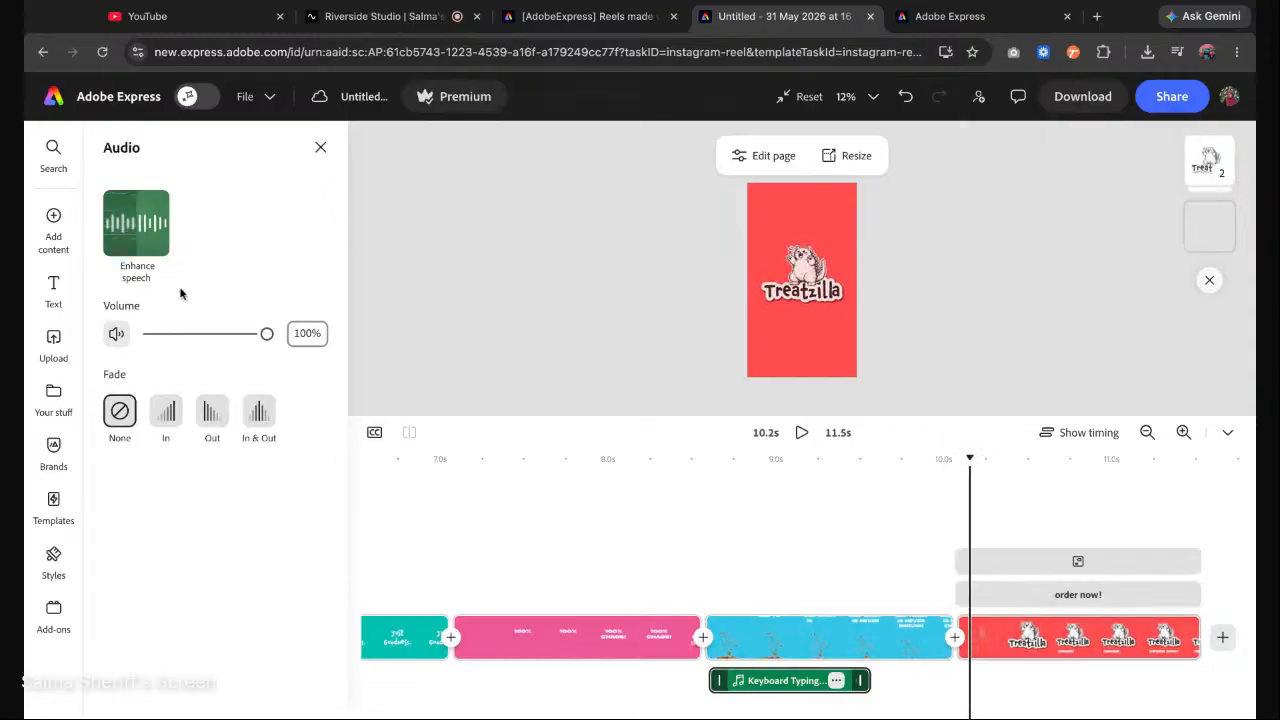
{"action": "left_click", "coordinate": [60, 225]}
{"action": "left_click", "coordinate": [152, 232]}
{"action": "left_click", "coordinate": [166, 306]}
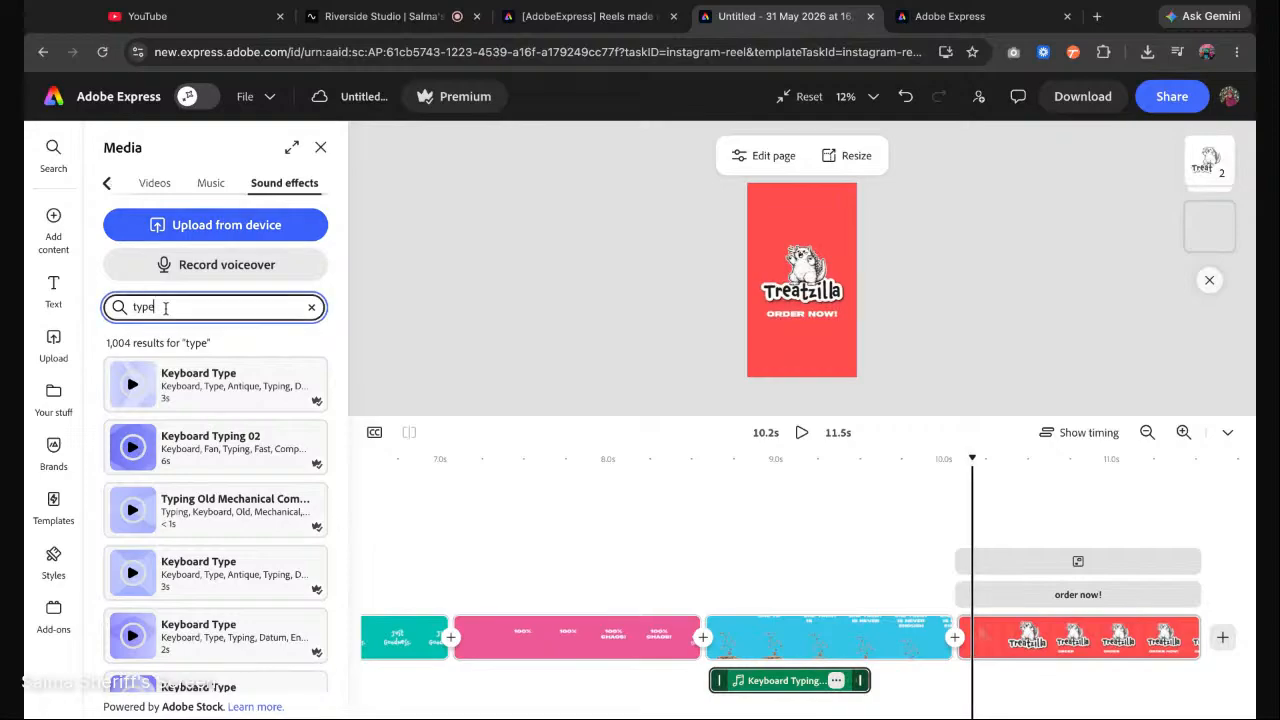
{"action": "double_click", "coordinate": [166, 306]}
{"action": "type", "text": "pop"}
{"action": "key", "text": "Return"}
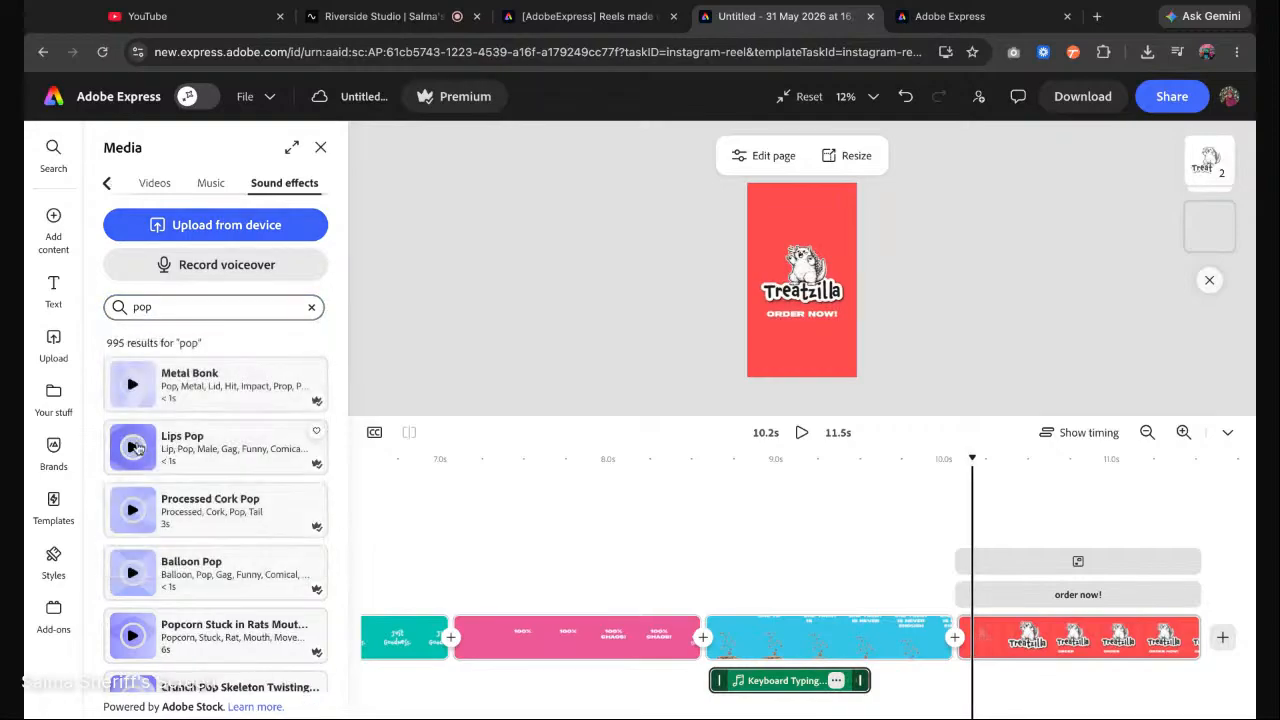
{"action": "left_click", "coordinate": [199, 451]}
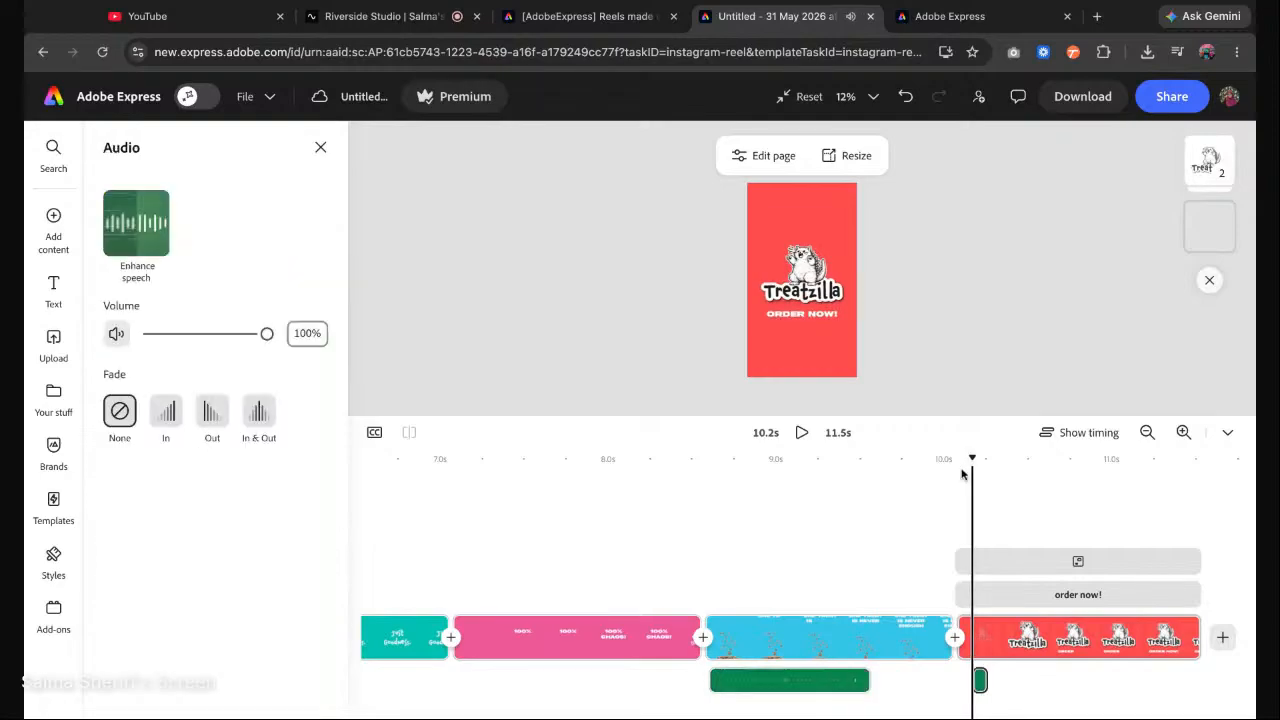
Search the sound effects for "click" and add Computer Mouse Click at 10.3 s in the closing red scene.
{"action": "mouse_move", "coordinate": [972, 460]}
{"action": "left_mouse_down"}
{"action": "mouse_move", "coordinate": [1113, 460]}
{"action": "mouse_move", "coordinate": [992, 460]}
{"action": "left_mouse_up"}
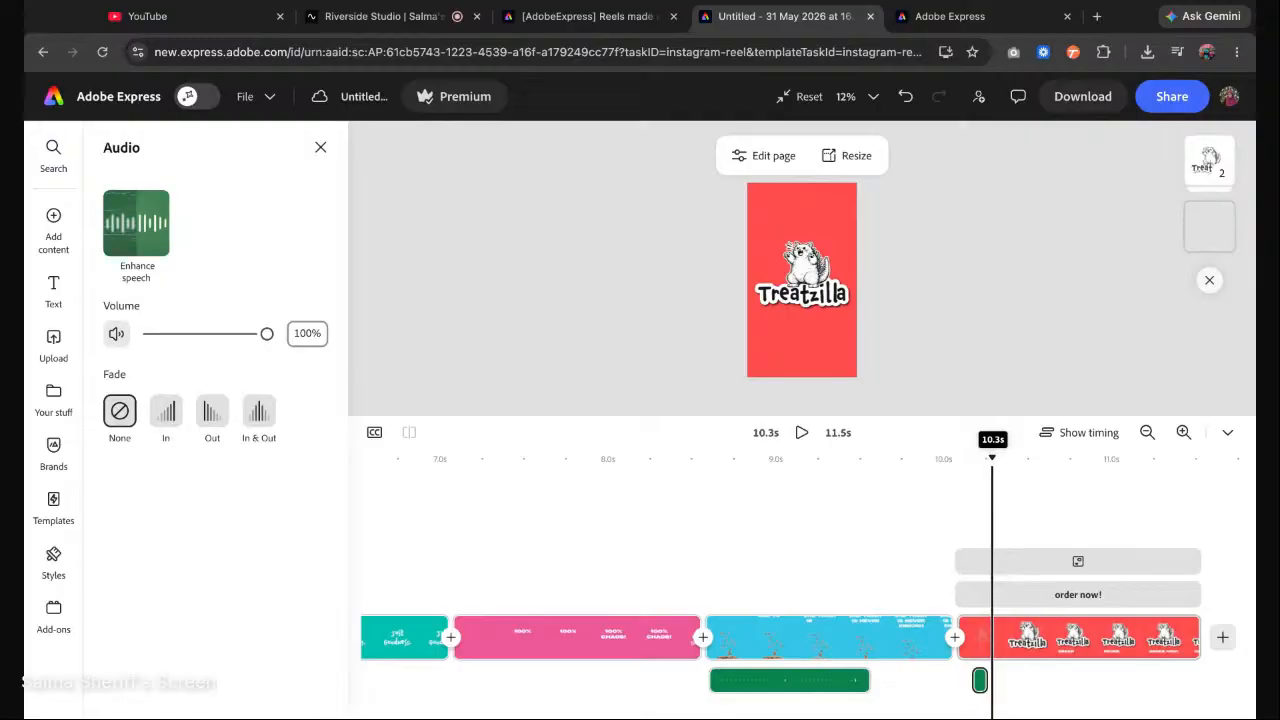
{"action": "left_click", "coordinate": [53, 225]}
{"action": "left_click", "coordinate": [140, 222]}
{"action": "left_click", "coordinate": [150, 307]}
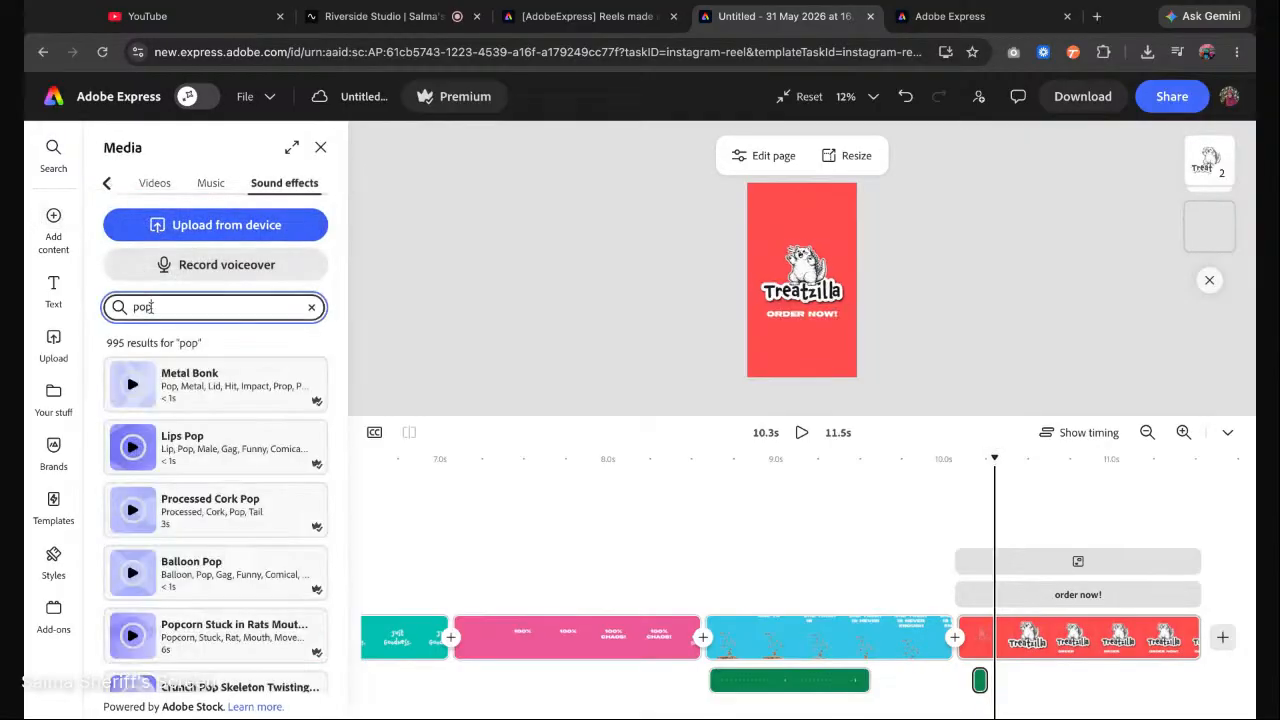
{"action": "double_click", "coordinate": [150, 307]}
{"action": "type", "text": "click"}
{"action": "key", "text": "Return"}
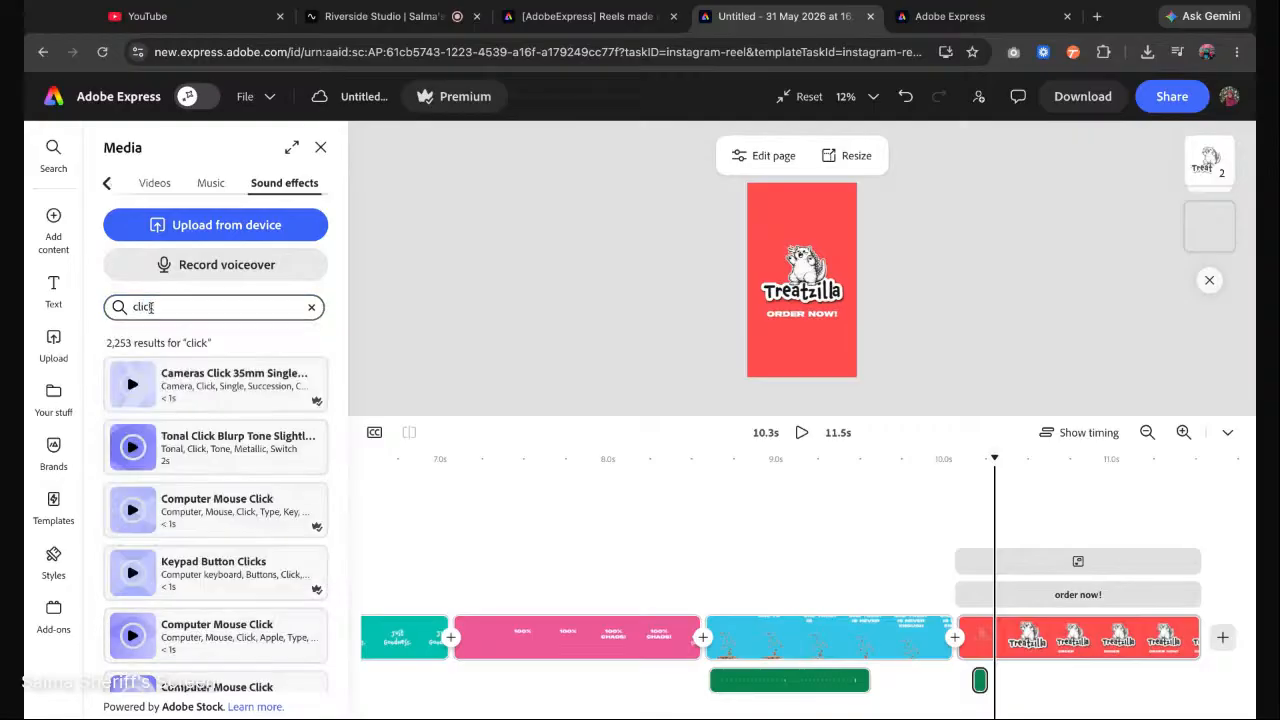
{"action": "left_click", "coordinate": [144, 500]}
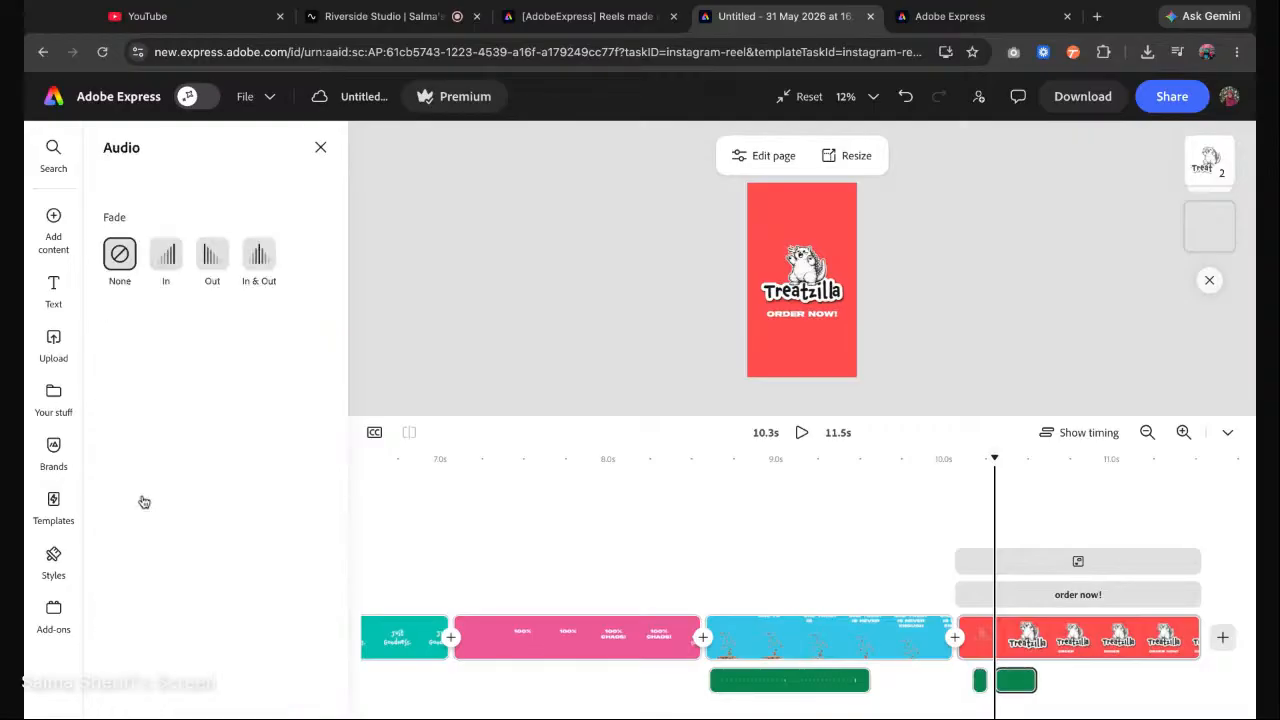
Add a second Computer Mouse Click sound effect at 10.8 s in the closing red scene and play it back.
{"action": "left_click", "coordinate": [53, 225]}
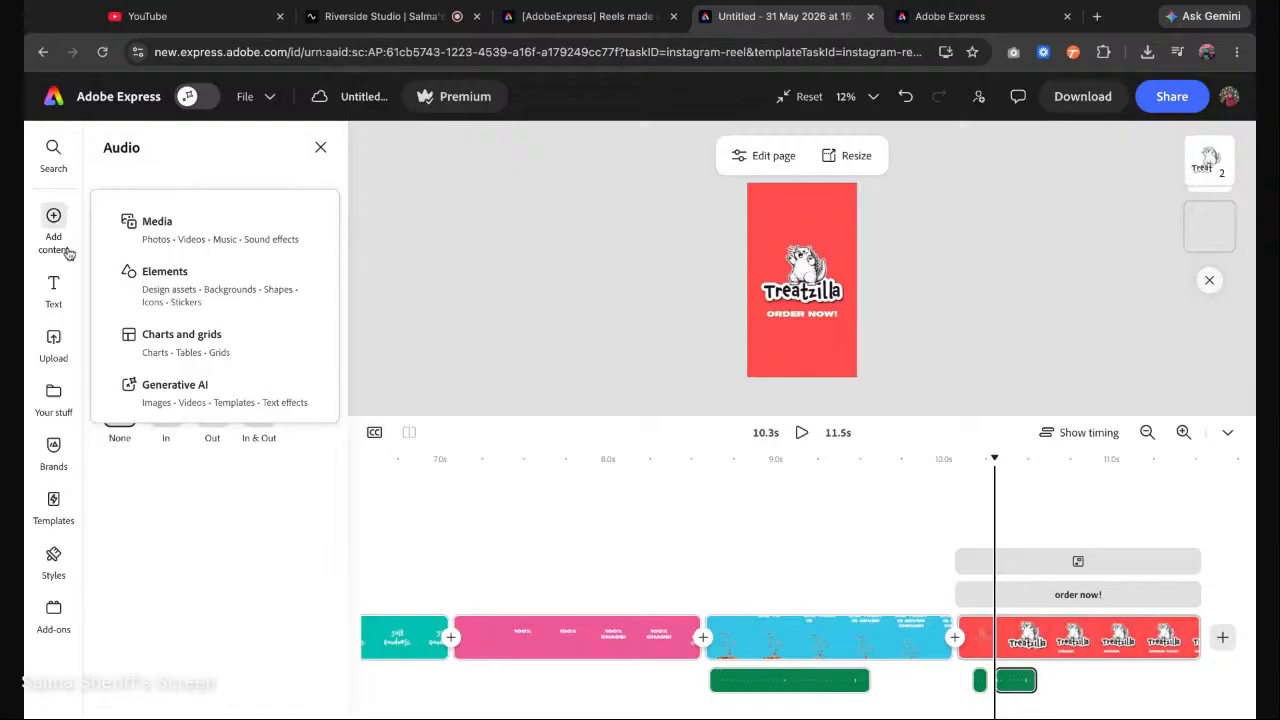
{"action": "left_click", "coordinate": [184, 224]}
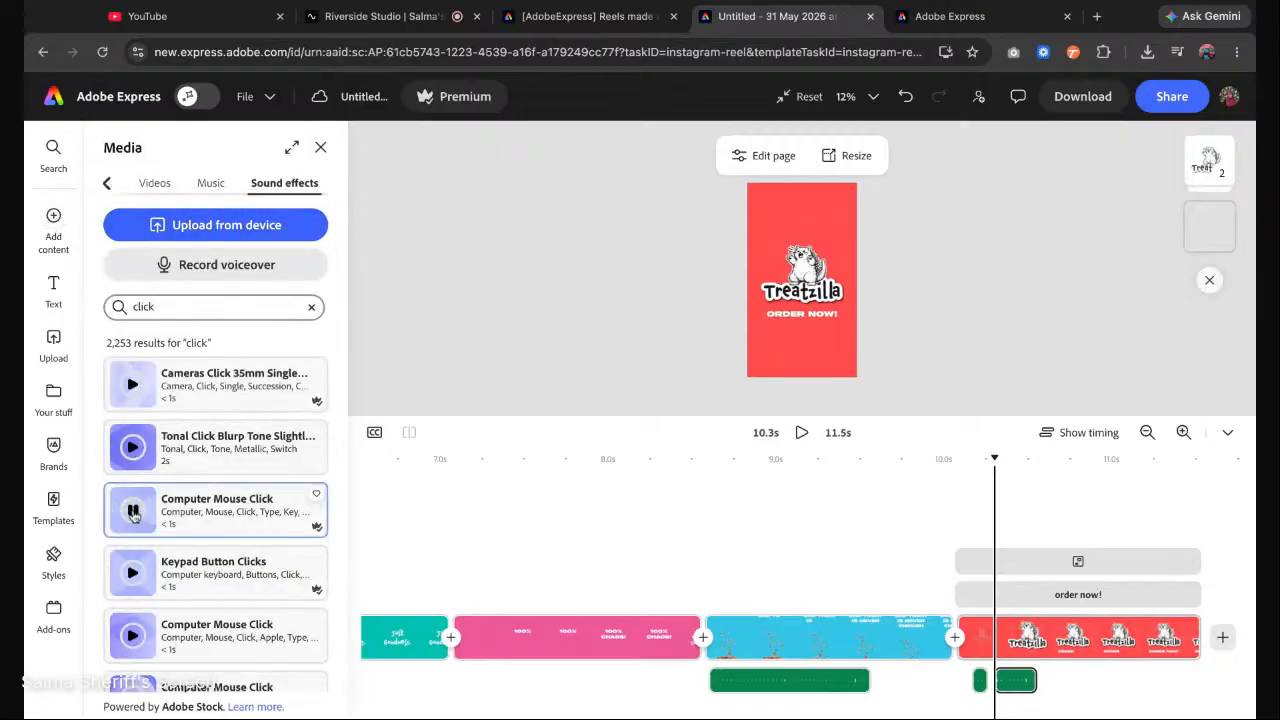
{"action": "mouse_move", "coordinate": [996, 457]}
{"action": "left_mouse_down"}
{"action": "mouse_move", "coordinate": [1092, 457]}
{"action": "mouse_move", "coordinate": [1081, 457]}
{"action": "left_mouse_up"}
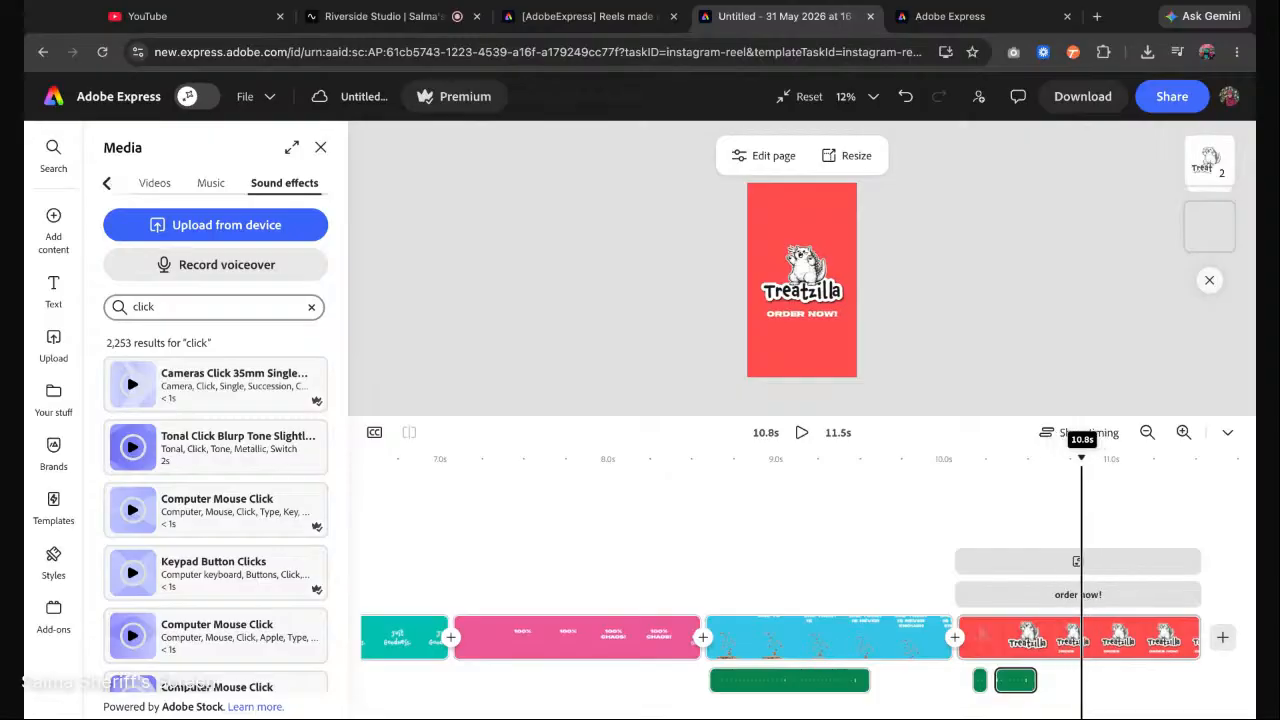
{"action": "left_click", "coordinate": [155, 513]}
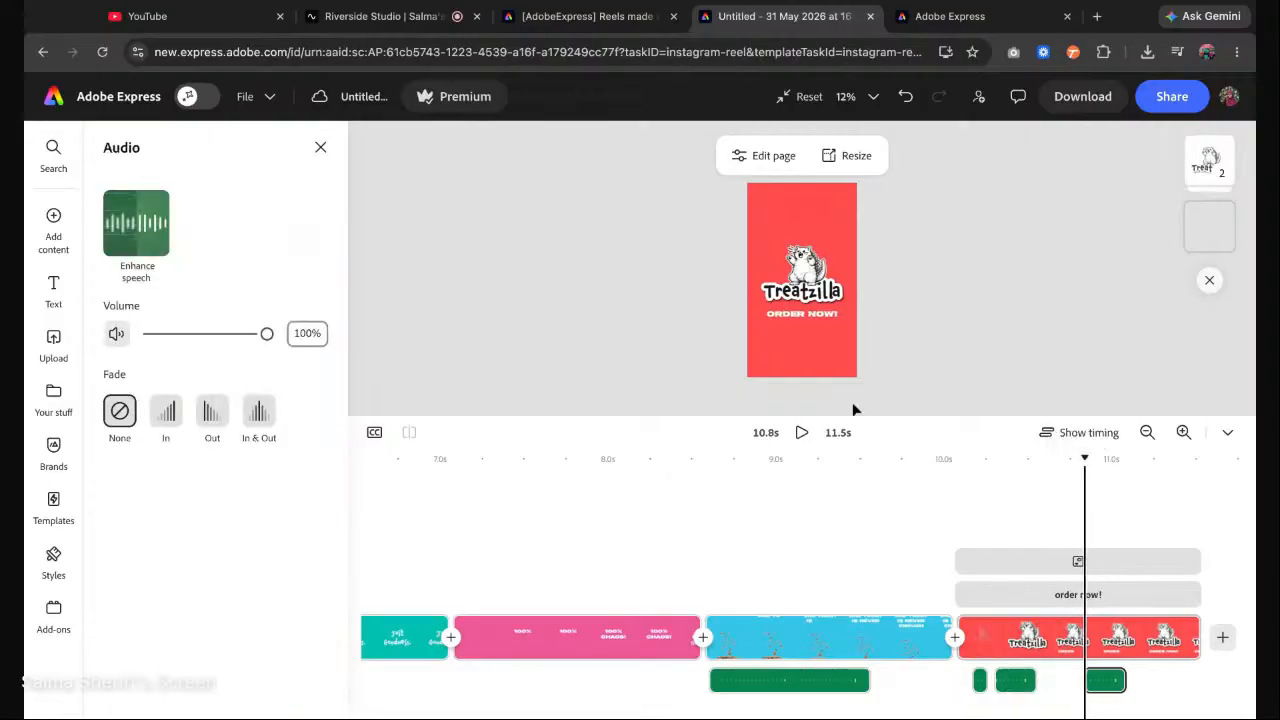
{"action": "left_click", "coordinate": [801, 432]}
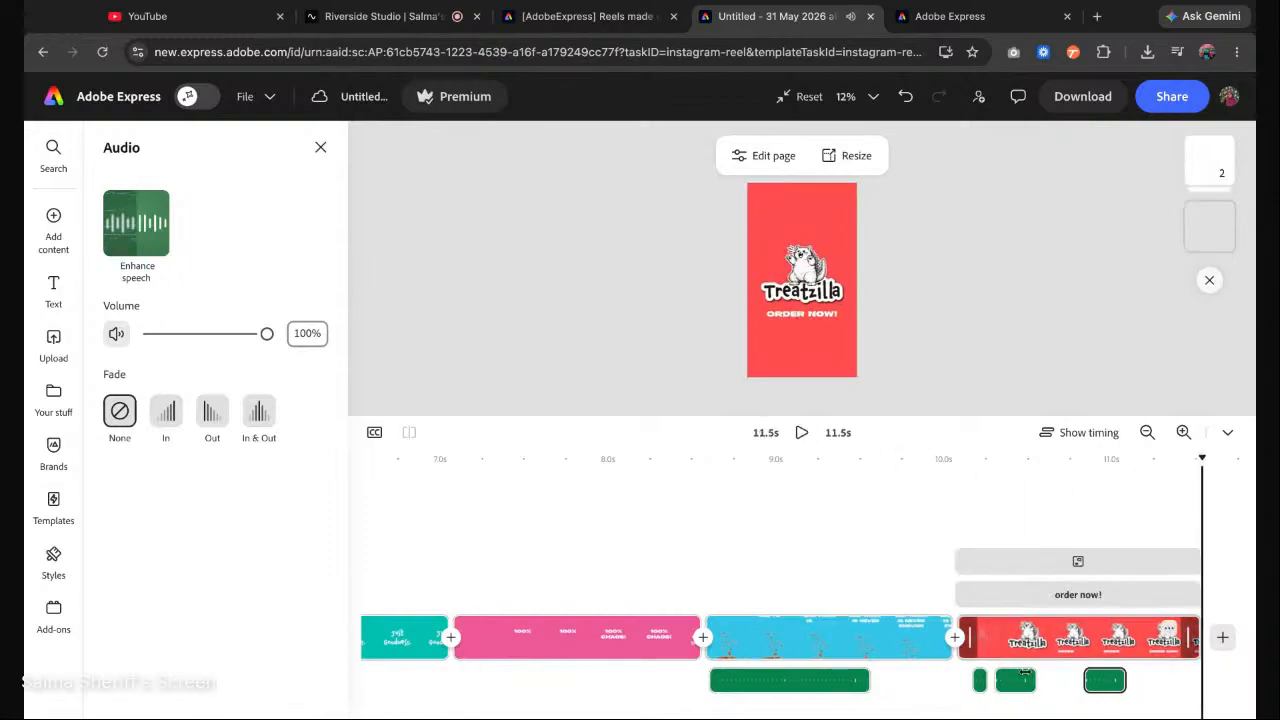
Trim the start of the "order now!" text layer so it begins at about 10.5 s.
{"action": "left_click", "coordinate": [794, 319]}
{"action": "left_click", "coordinate": [830, 318]}
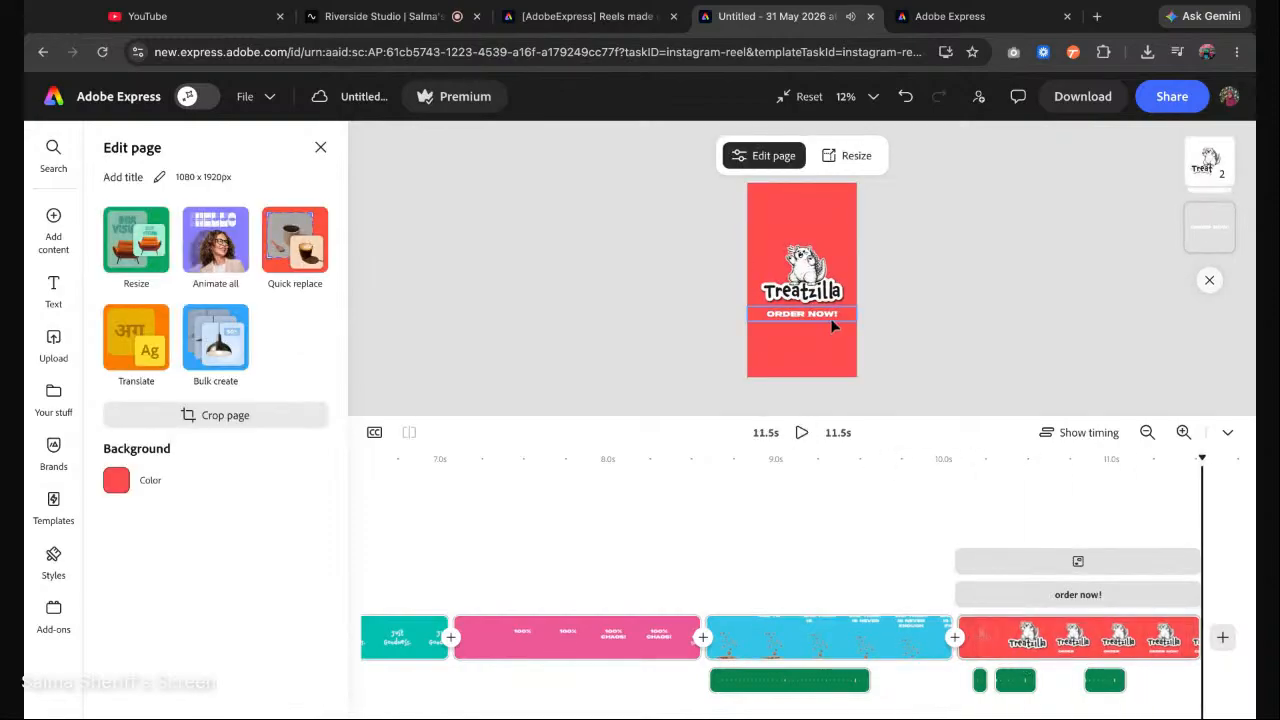
{"action": "left_click", "coordinate": [838, 320]}
{"action": "left_click_drag", "start_coordinate": [965, 595], "coordinate": [1007, 595]}
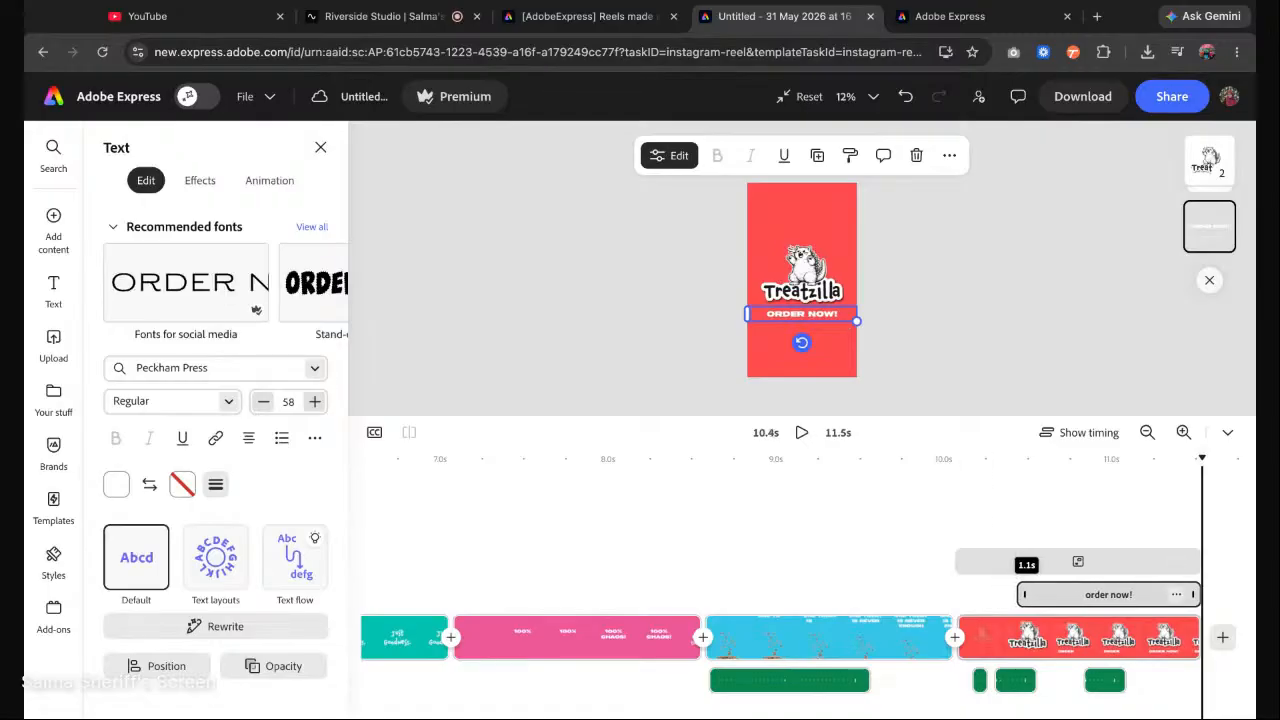
{"action": "left_click", "coordinate": [1038, 462]}
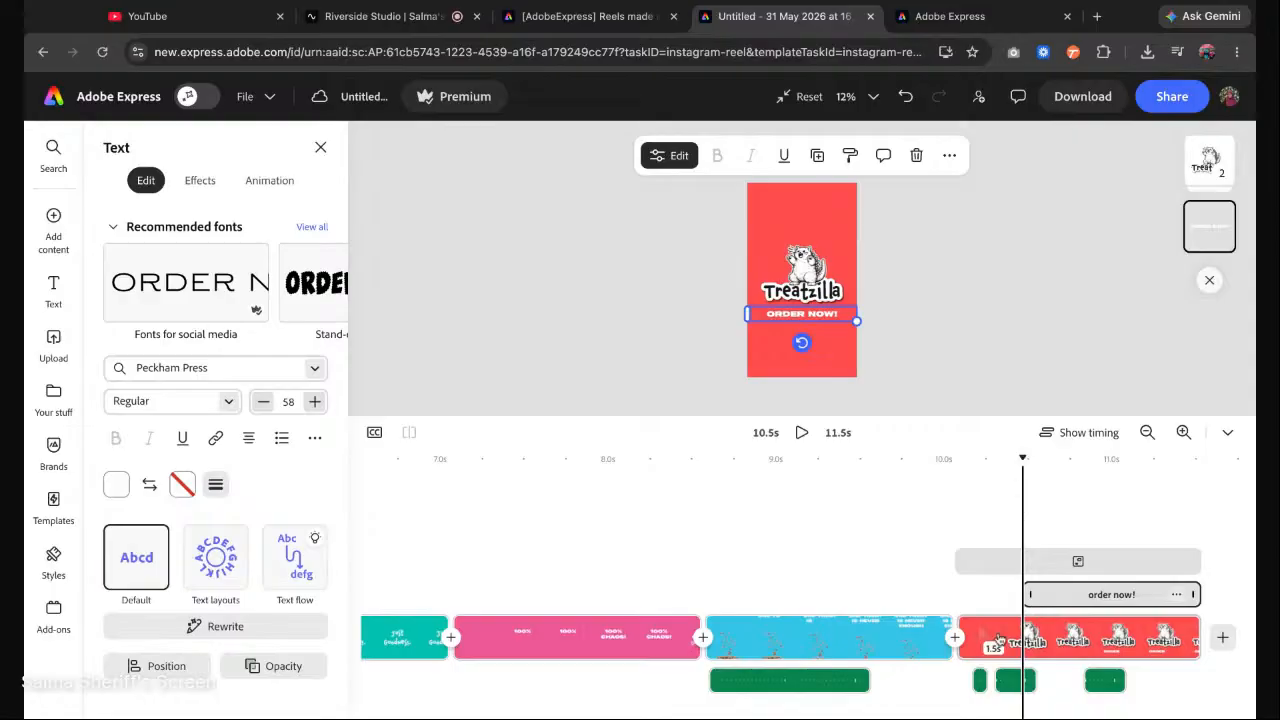
Move the first Computer Mouse Click clip to 10.5 s, at the start of the "order now!" layer, and preview it.
{"action": "left_click", "coordinate": [1005, 684]}
{"action": "left_click_drag", "start_coordinate": [1005, 684], "coordinate": [1013, 684]}
{"action": "left_click", "coordinate": [1026, 460]}
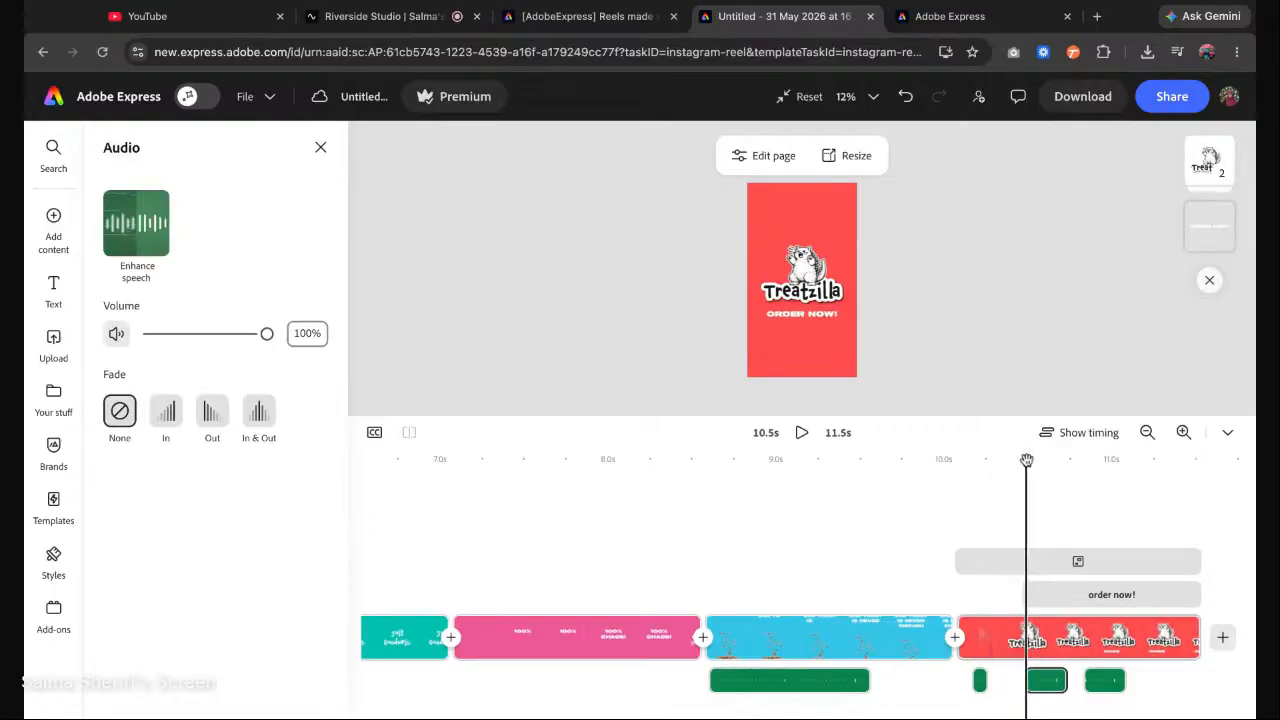
{"action": "key", "text": "space"}
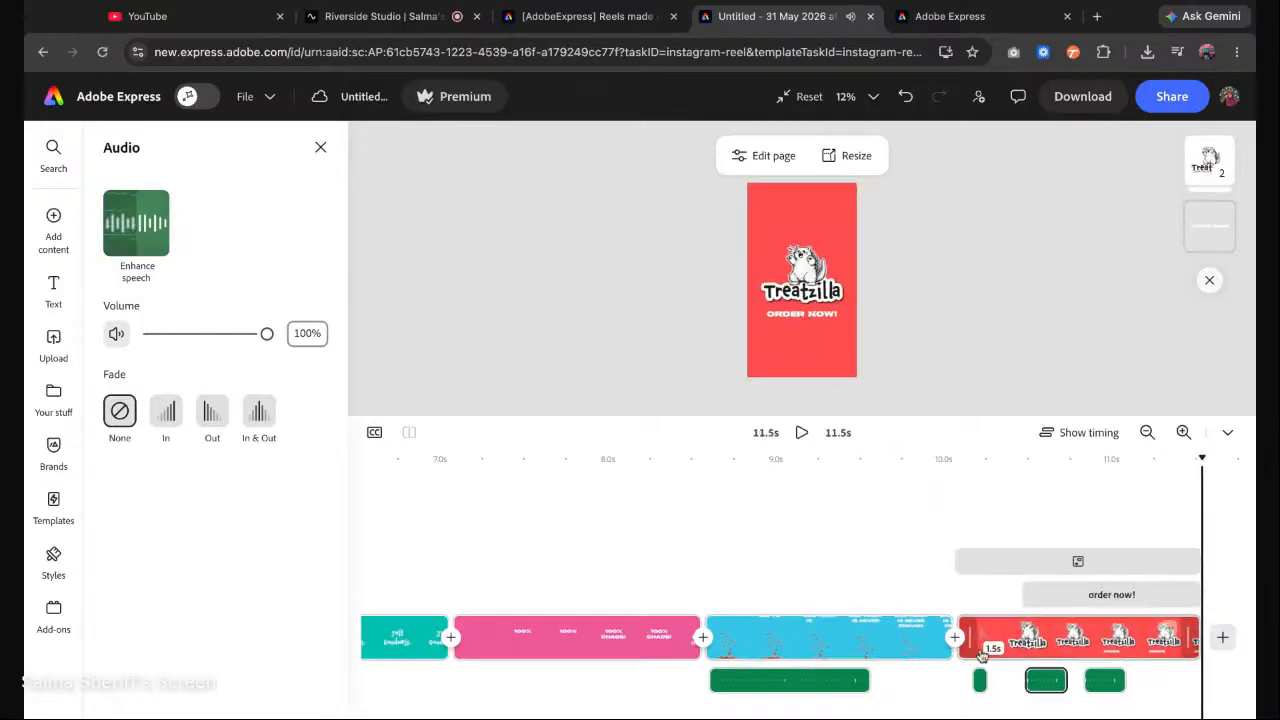
Play the closing scene and move the second Computer Mouse Click clip to 10.9 s, checking its timing against the text.
{"action": "left_click_drag", "start_coordinate": [1203, 461], "coordinate": [915, 460]}
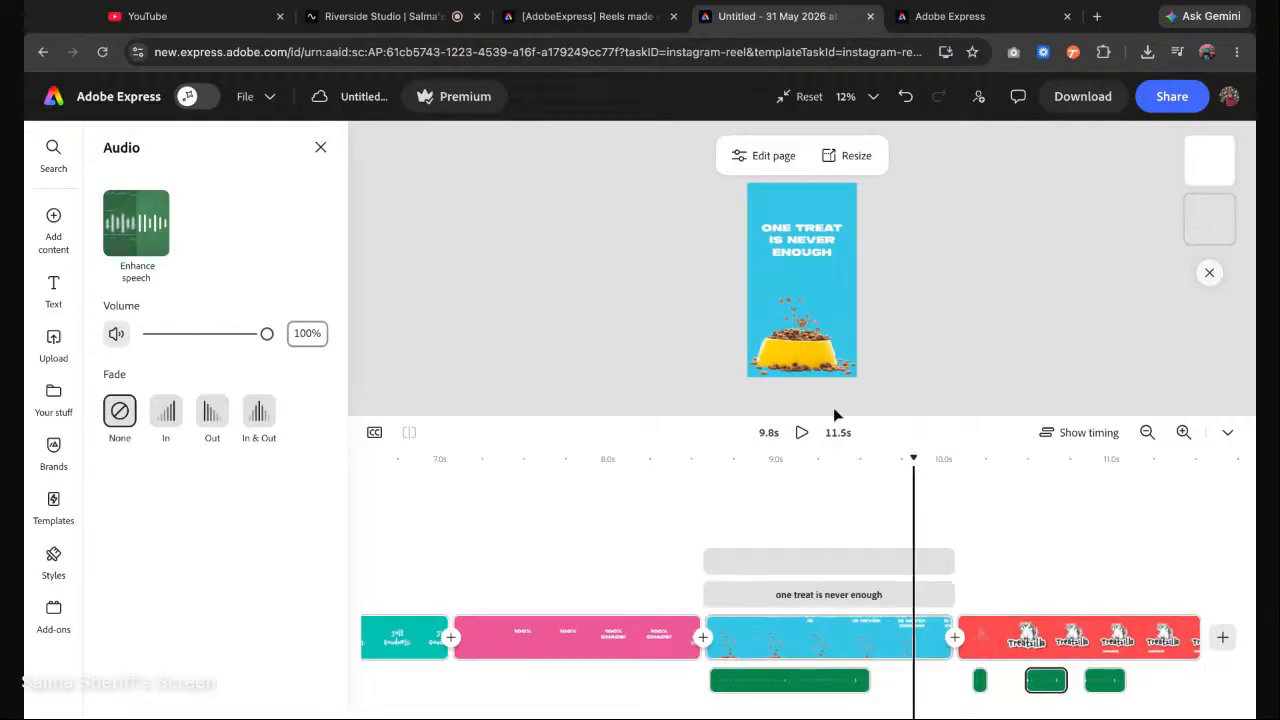
{"action": "left_click", "coordinate": [801, 432]}
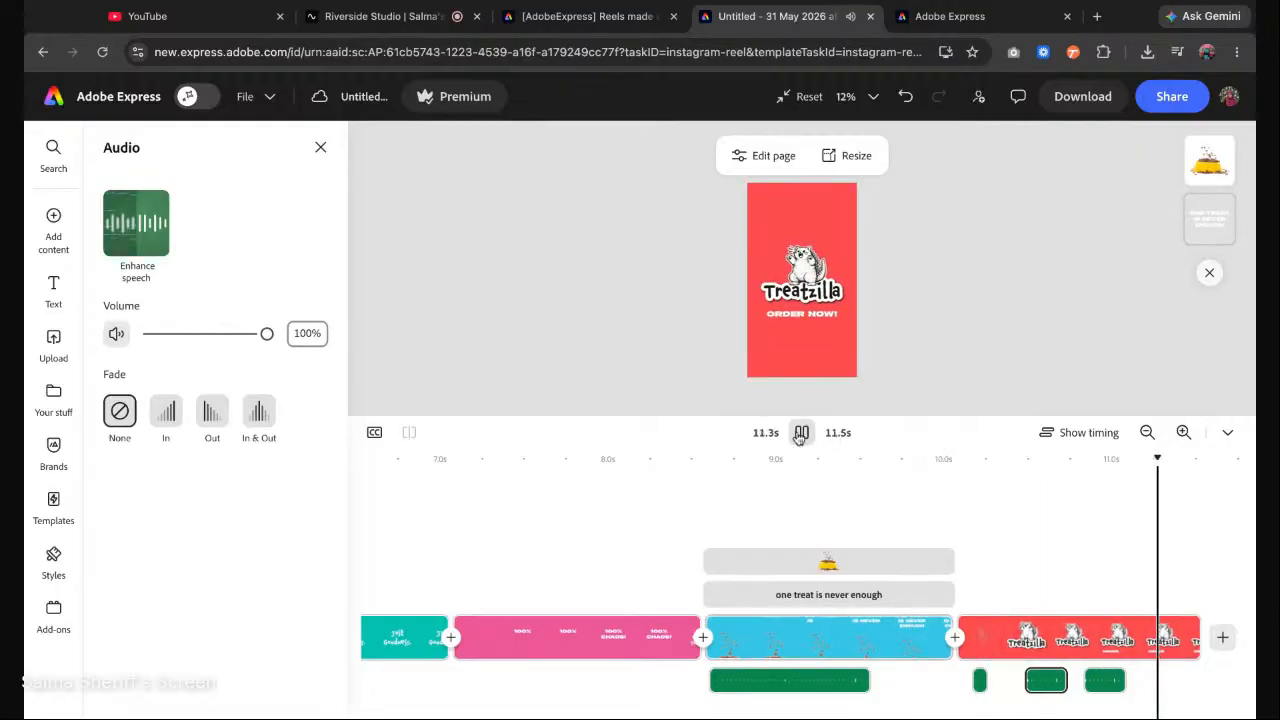
{"action": "left_click", "coordinate": [1103, 682]}
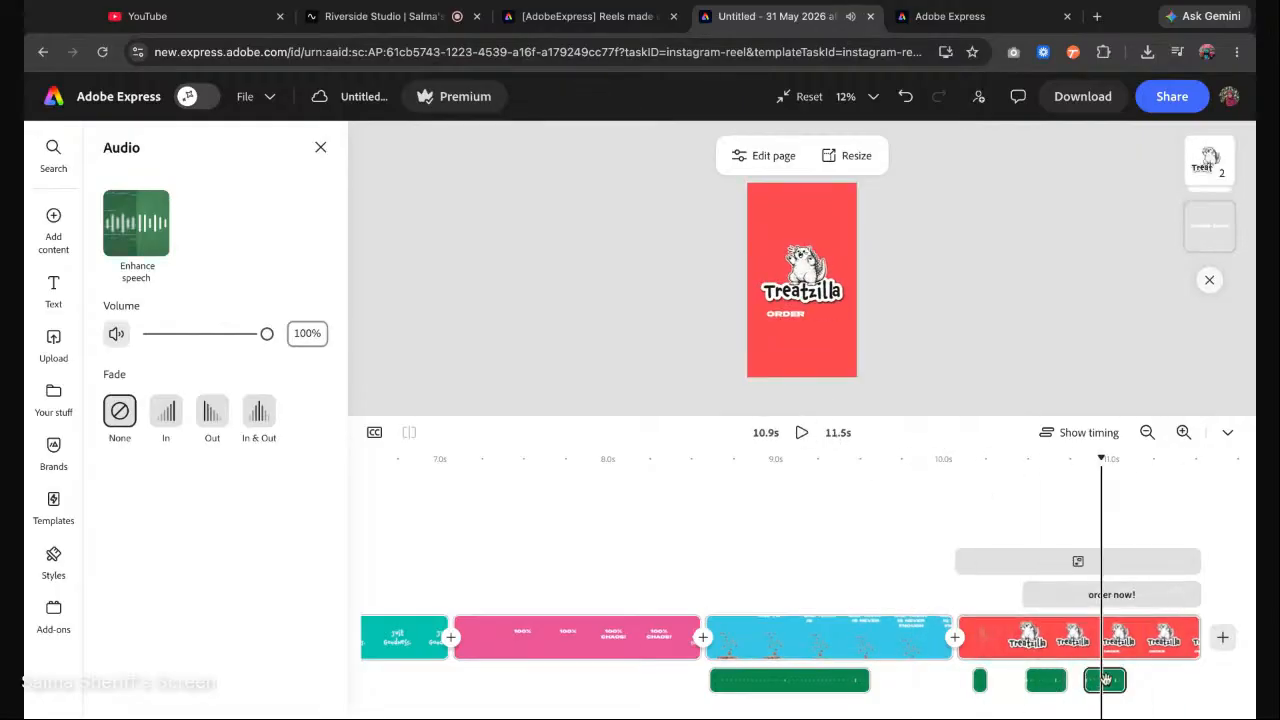
{"action": "left_click_drag", "start_coordinate": [1100, 679], "coordinate": [1105, 678]}
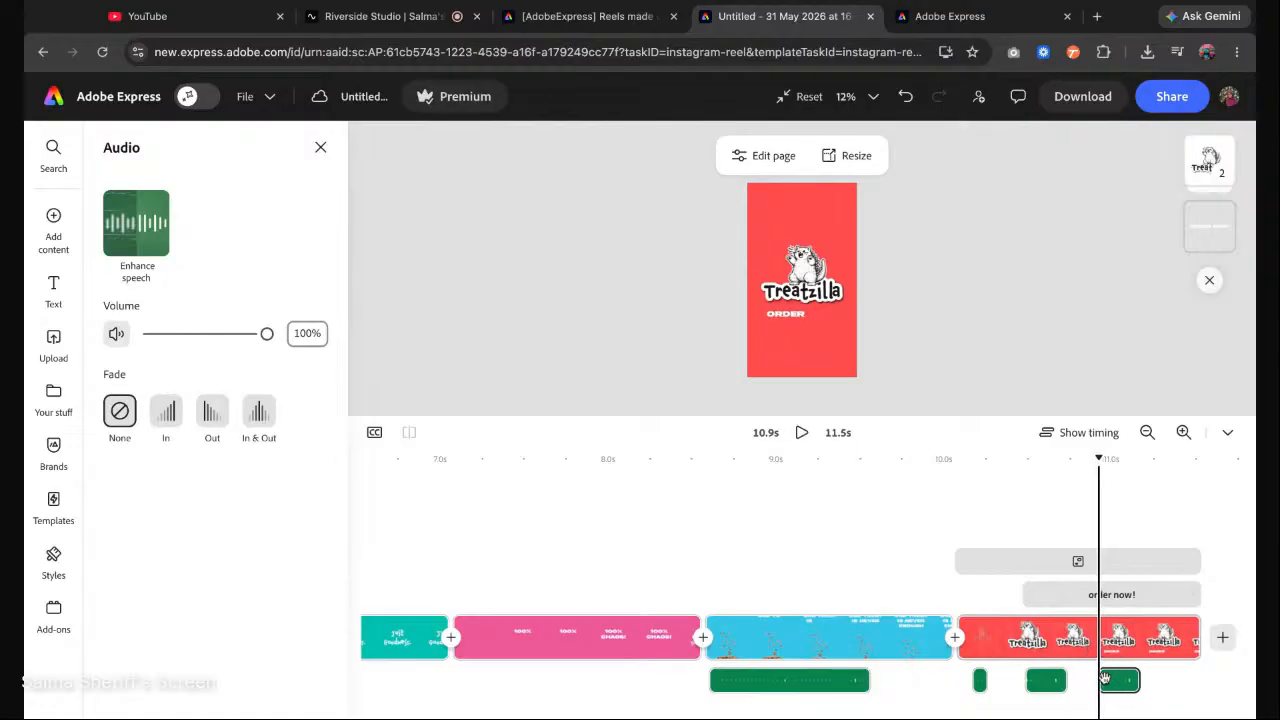
{"action": "left_click_drag", "start_coordinate": [1097, 461], "coordinate": [927, 460]}
{"action": "left_click", "coordinate": [801, 432]}
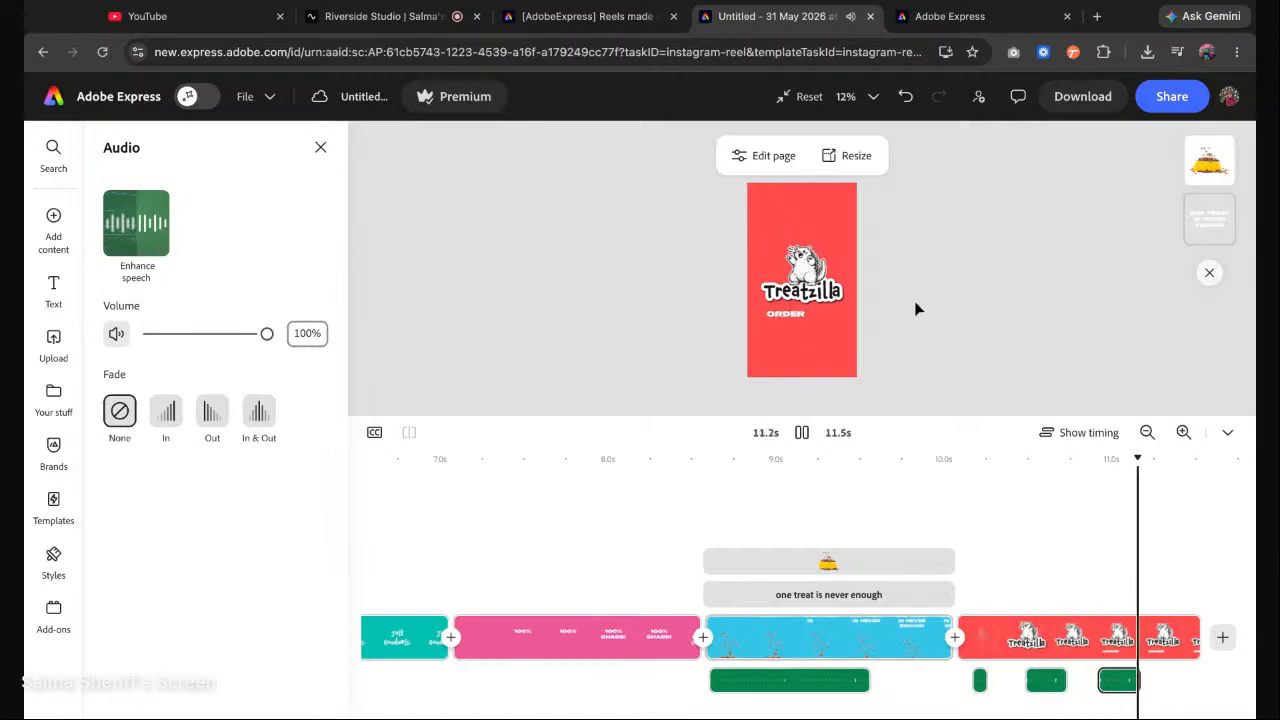
Collapse the timeline and play the whole reel from 0.0 s to review it.
{"action": "left_click_drag", "start_coordinate": [1201, 461], "coordinate": [362, 460]}
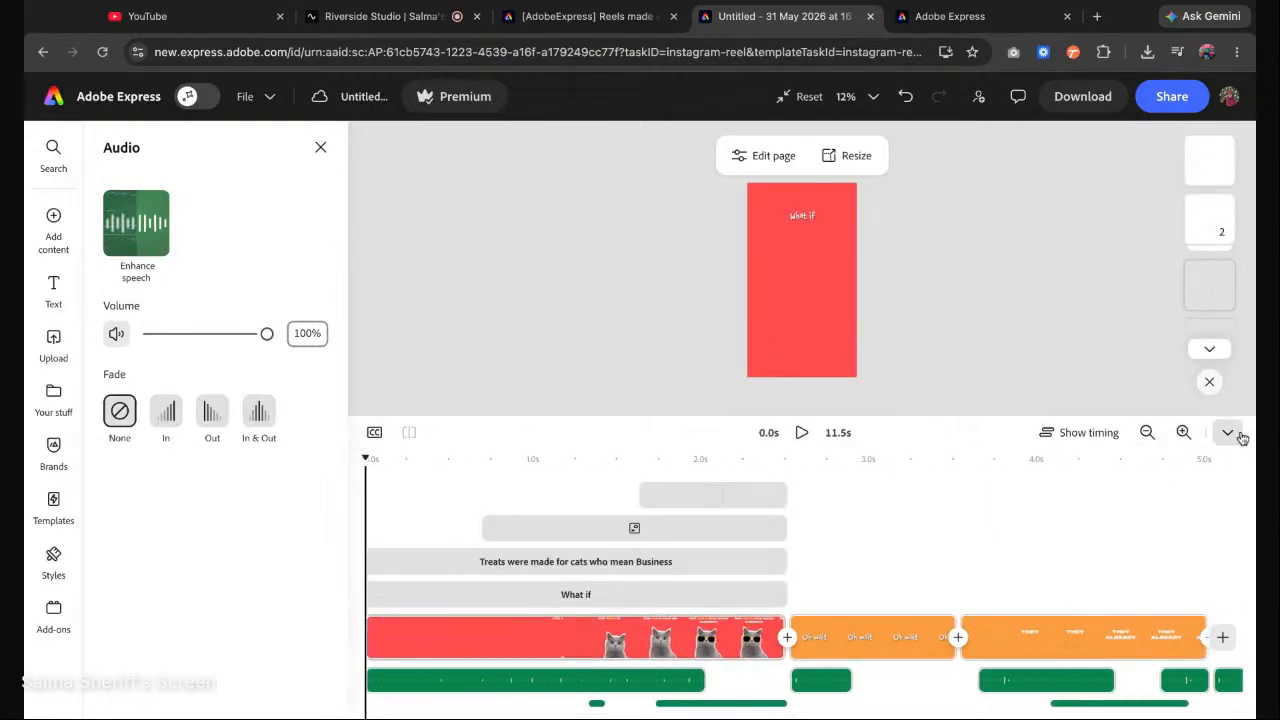
{"action": "left_click", "coordinate": [1228, 433]}
{"action": "left_click", "coordinate": [990, 374]}
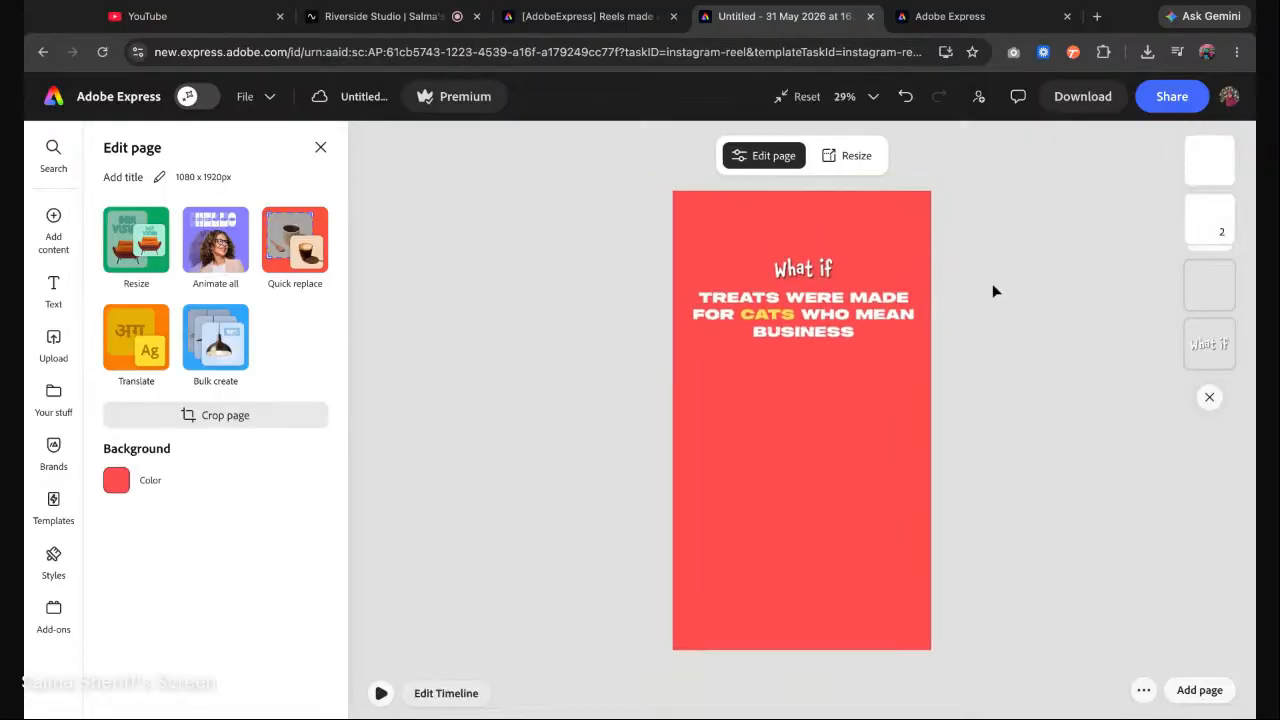
{"action": "left_click", "coordinate": [383, 693]}
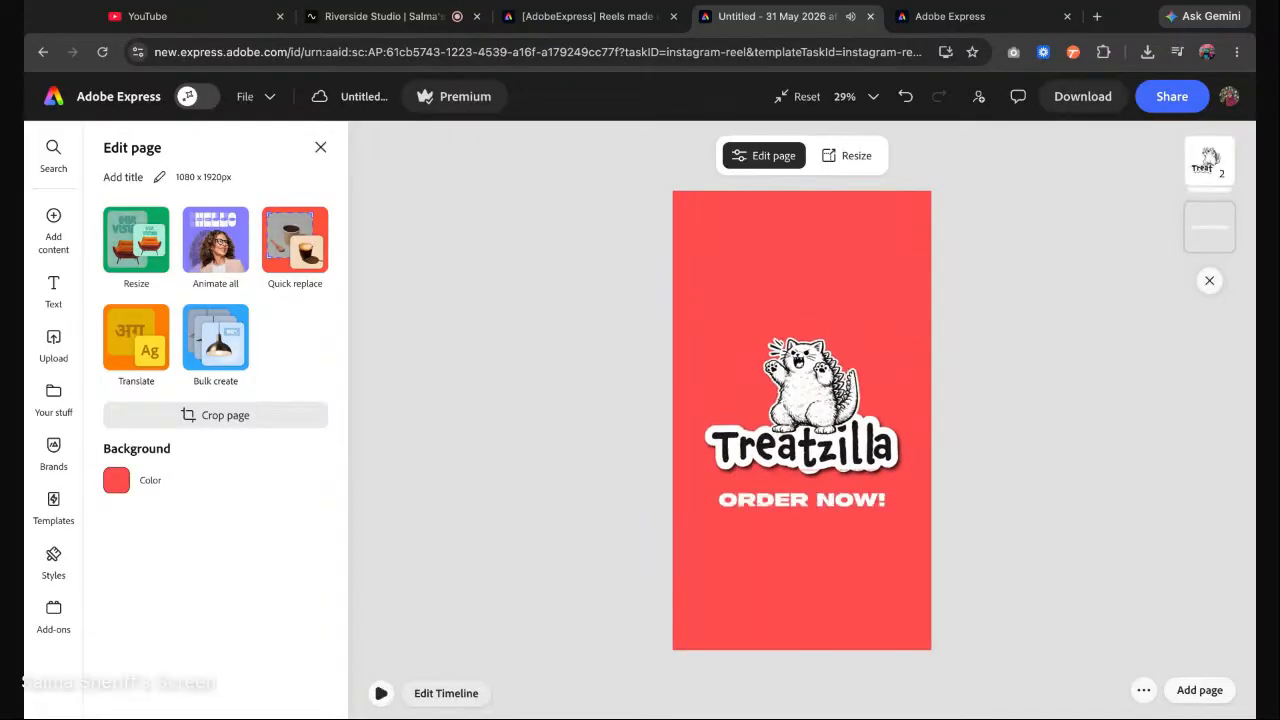
Centre the "Oh wait" text on its orange page and play the reel from 3.2 s.
{"action": "left_click", "coordinate": [457, 697]}
{"action": "left_click_drag", "start_coordinate": [1202, 458], "coordinate": [502, 458]}
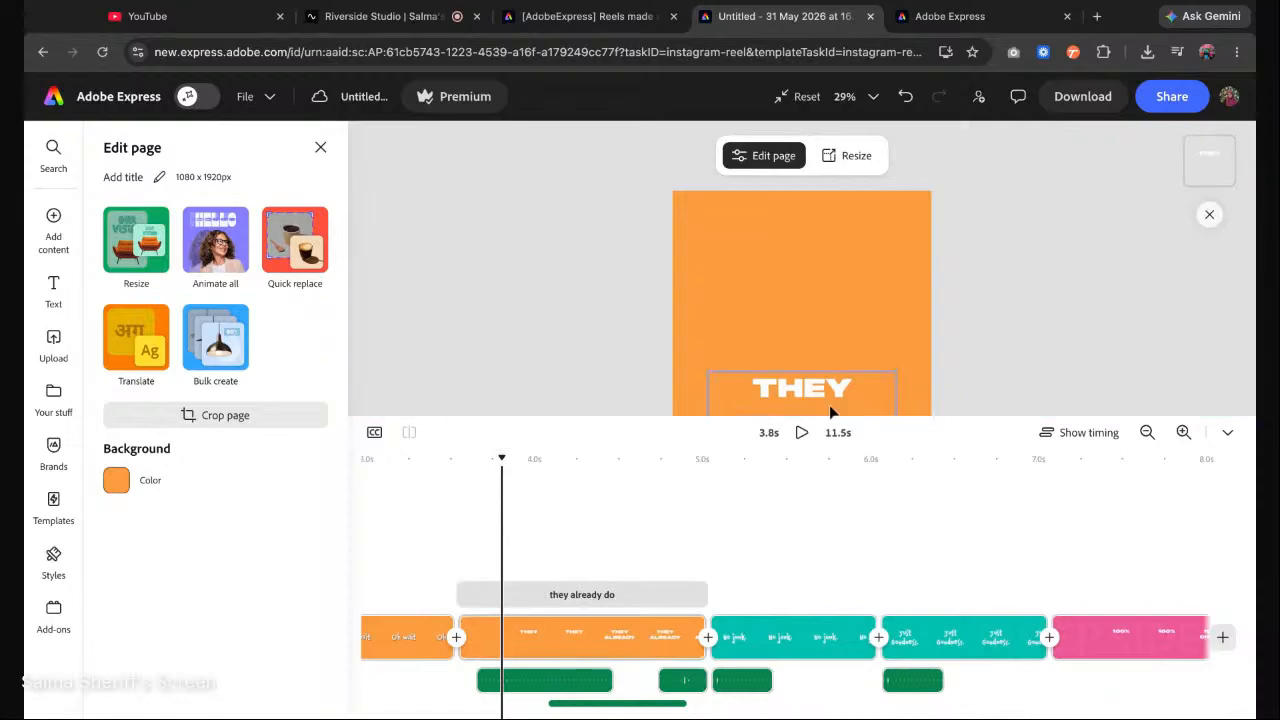
{"action": "left_click", "coordinate": [403, 637]}
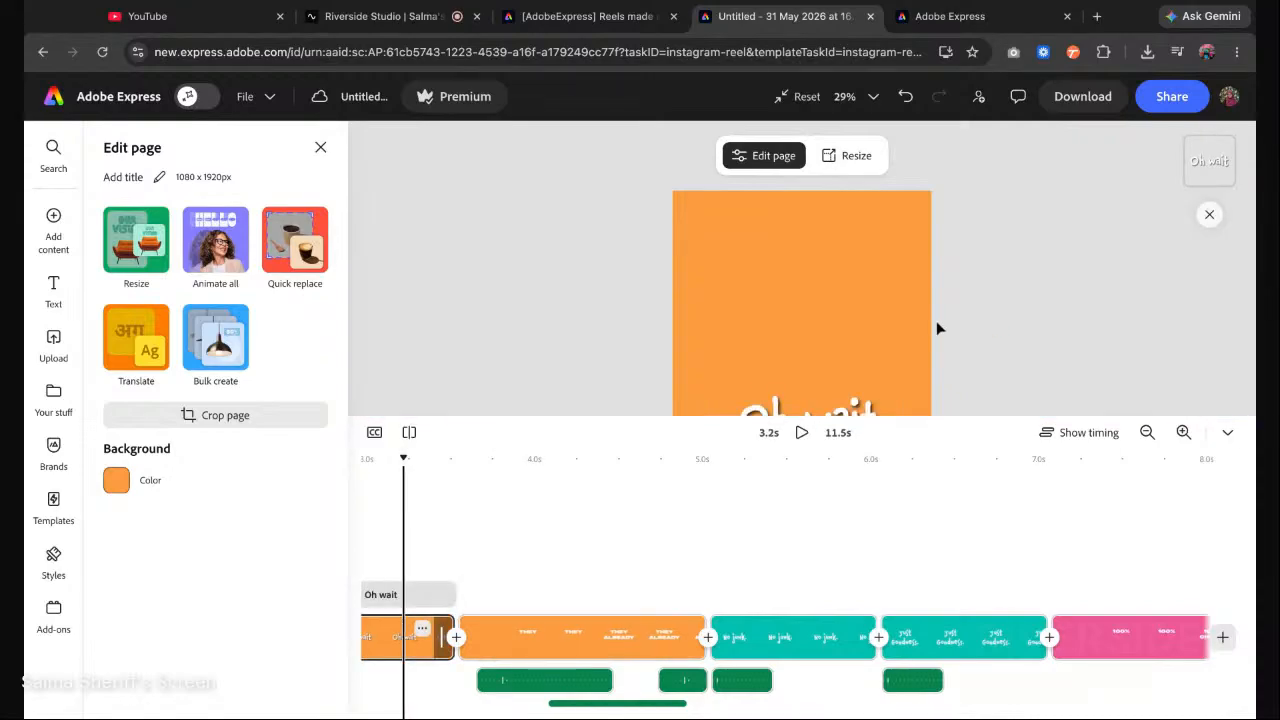
{"action": "left_click", "coordinate": [821, 268]}
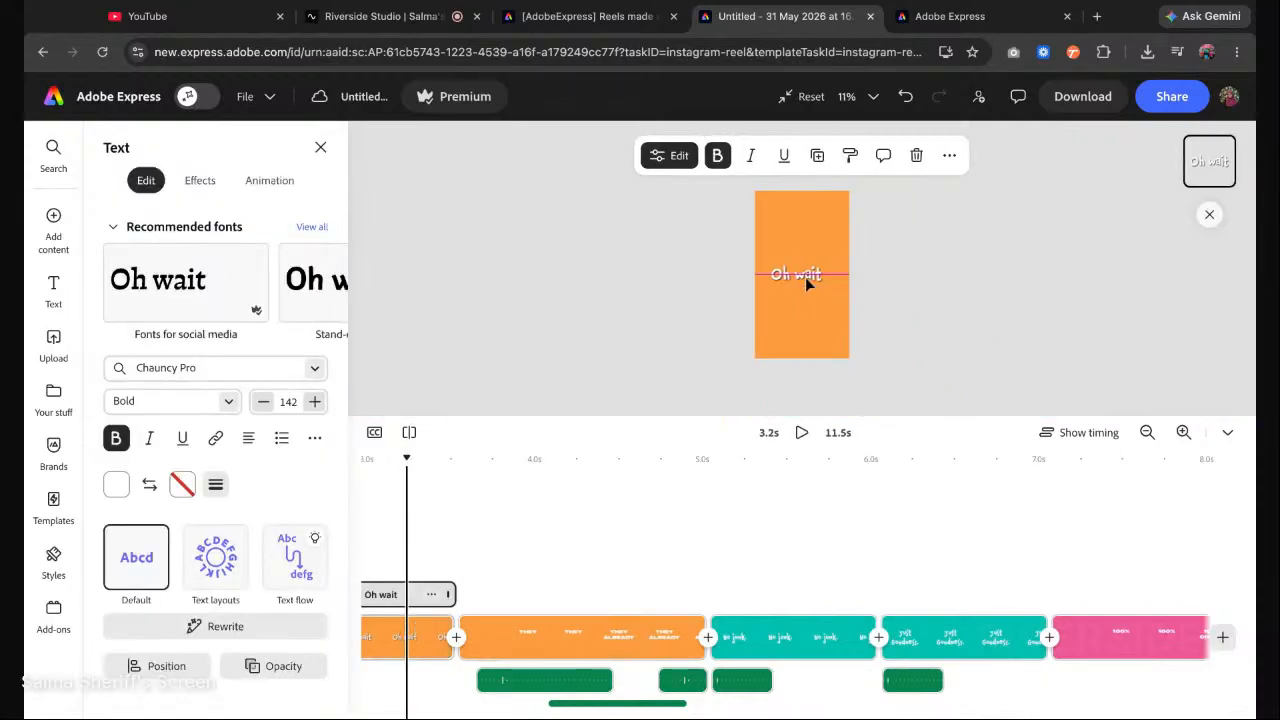
{"action": "left_click_drag", "start_coordinate": [808, 283], "coordinate": [809, 284]}
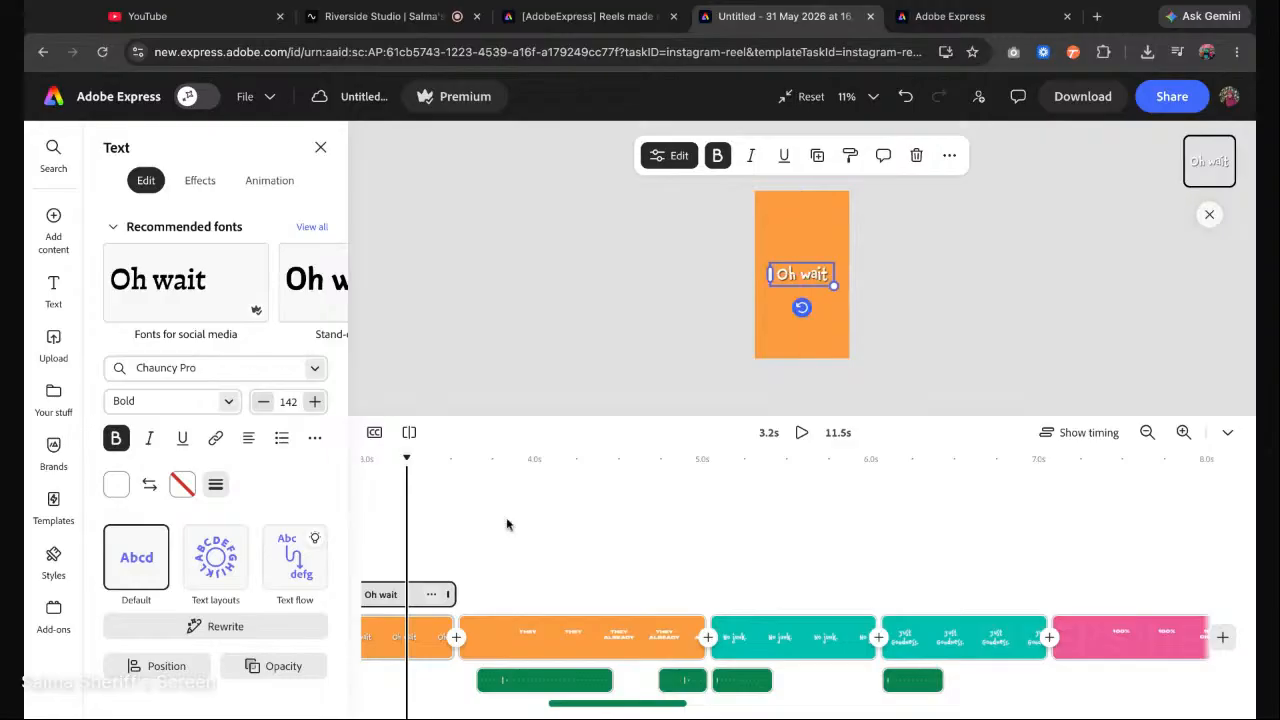
{"action": "left_click", "coordinate": [801, 433]}
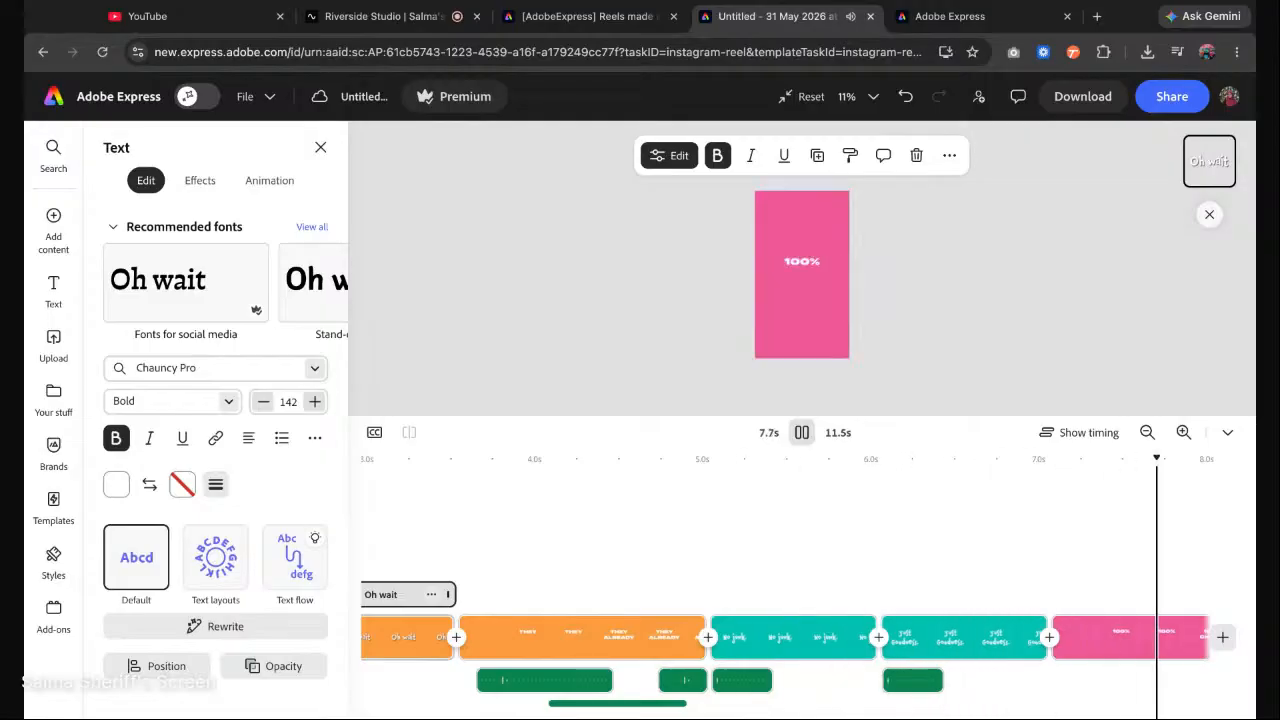
Search the sound effects for "bam" and audition Pressure Blast 02, the single hand clap, Blast Deflector 02 and Spaceship Blast 02 for the pink scene.
{"action": "left_click", "coordinate": [1152, 461]}
{"action": "left_click_drag", "start_coordinate": [1151, 460], "coordinate": [1019, 459]}
{"action": "mouse_move", "coordinate": [51, 257]}
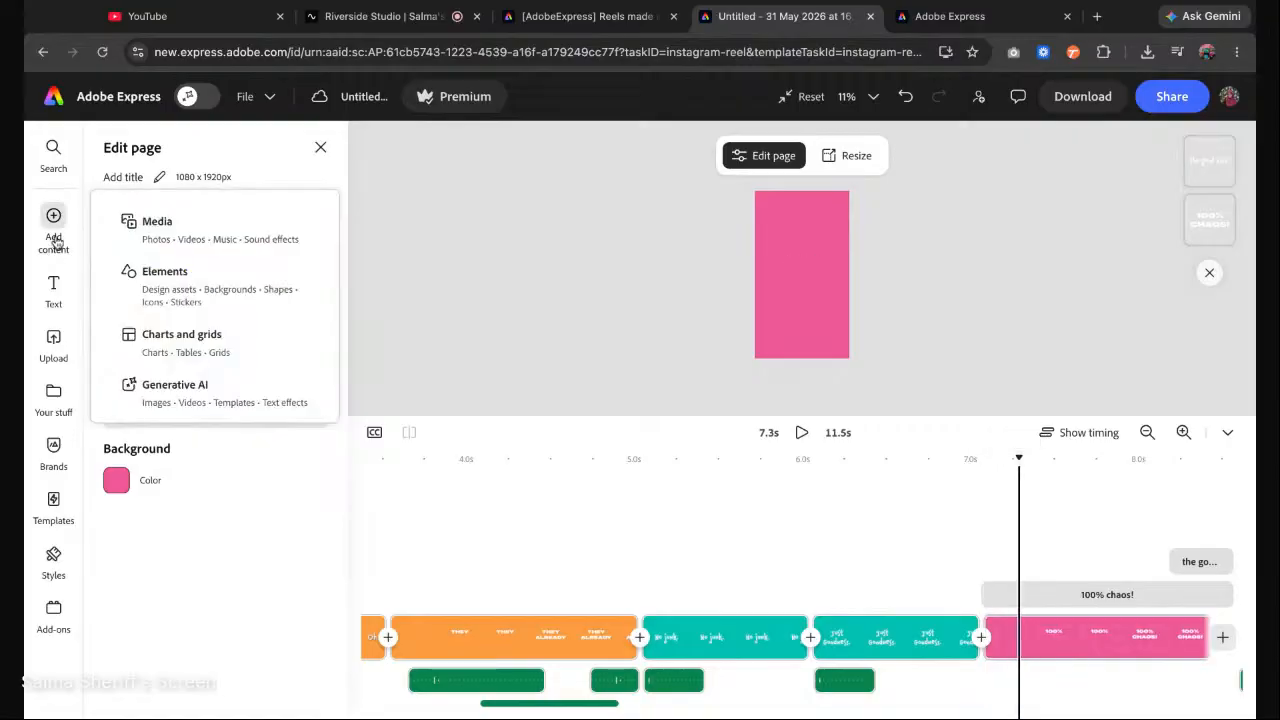
{"action": "left_click", "coordinate": [172, 240]}
{"action": "left_click", "coordinate": [148, 306]}
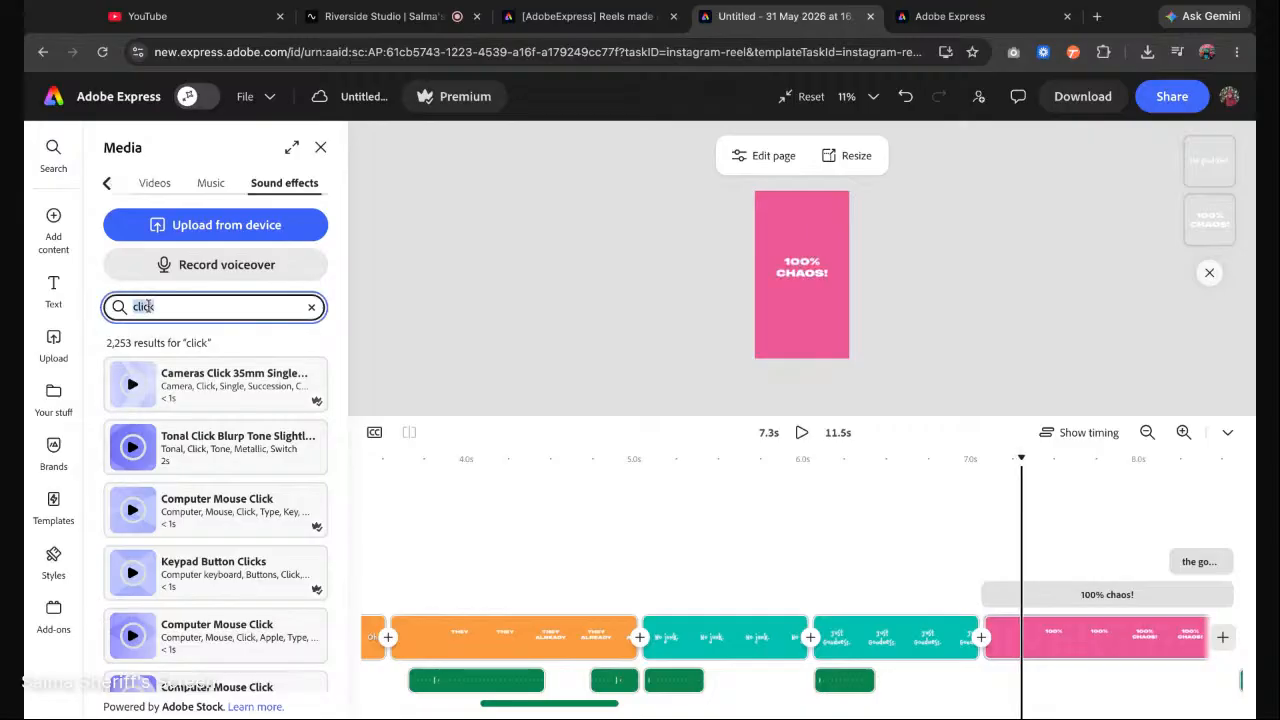
{"action": "type", "text": "bath"}
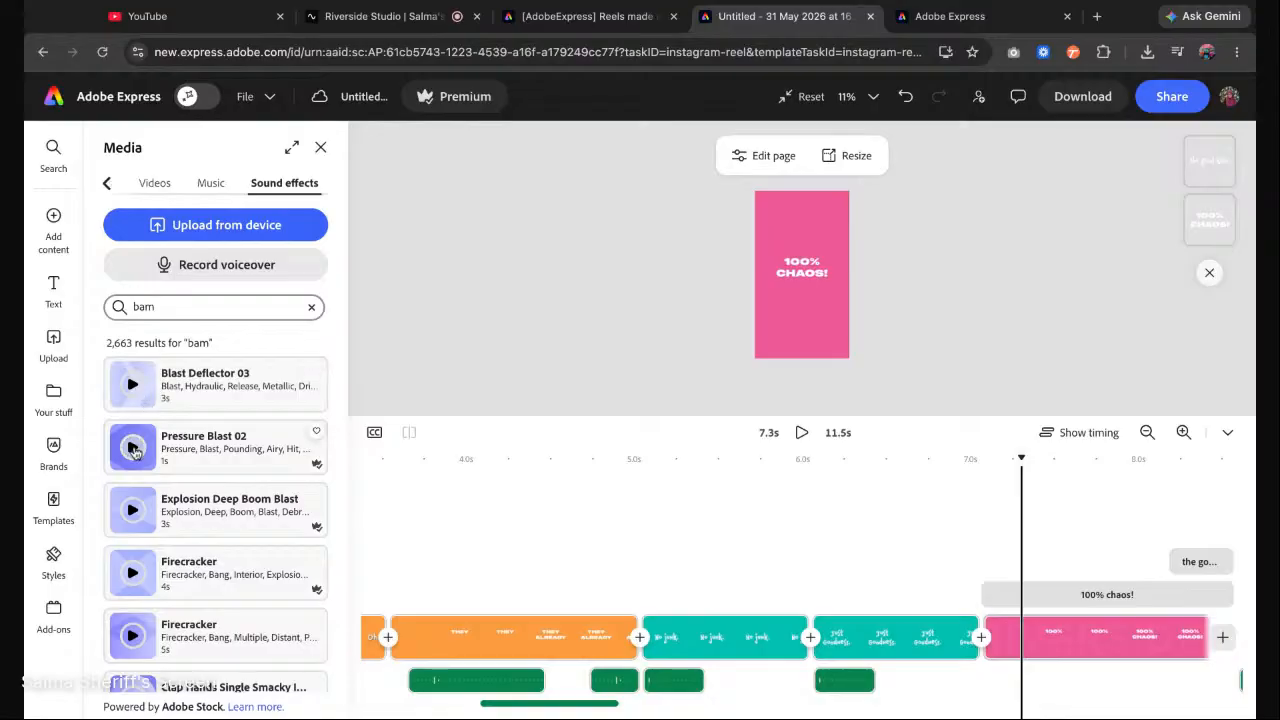
{"action": "left_click", "coordinate": [132, 448]}
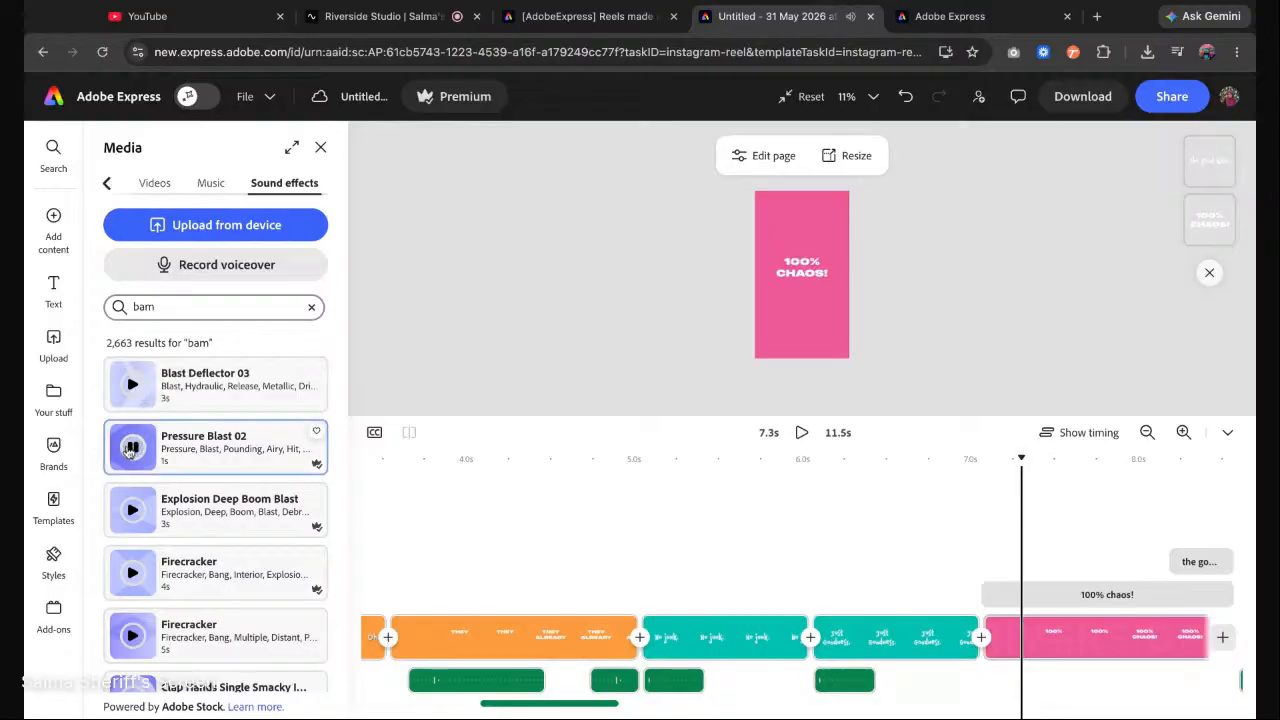
{"action": "scroll", "coordinate": [128, 520], "scroll_direction": "down", "scroll_amount": 3}
{"action": "left_click", "coordinate": [136, 524]}
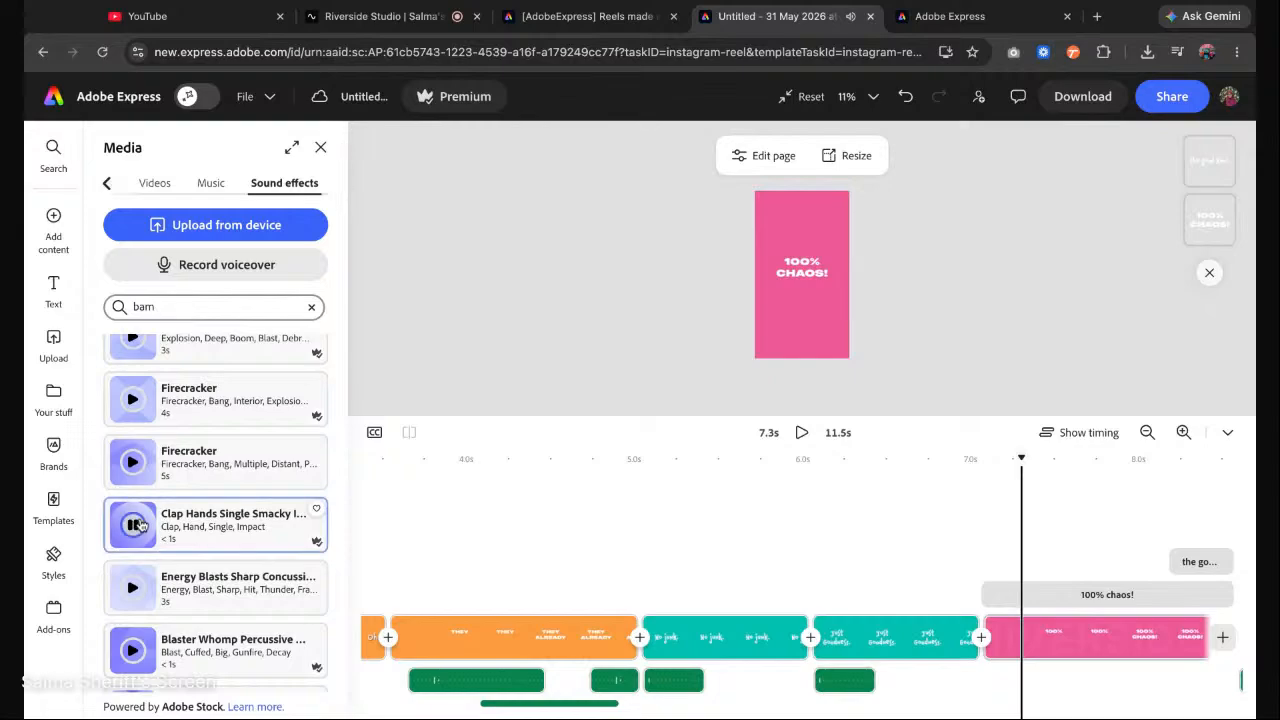
{"action": "scroll", "coordinate": [140, 524], "scroll_direction": "down", "scroll_amount": 2}
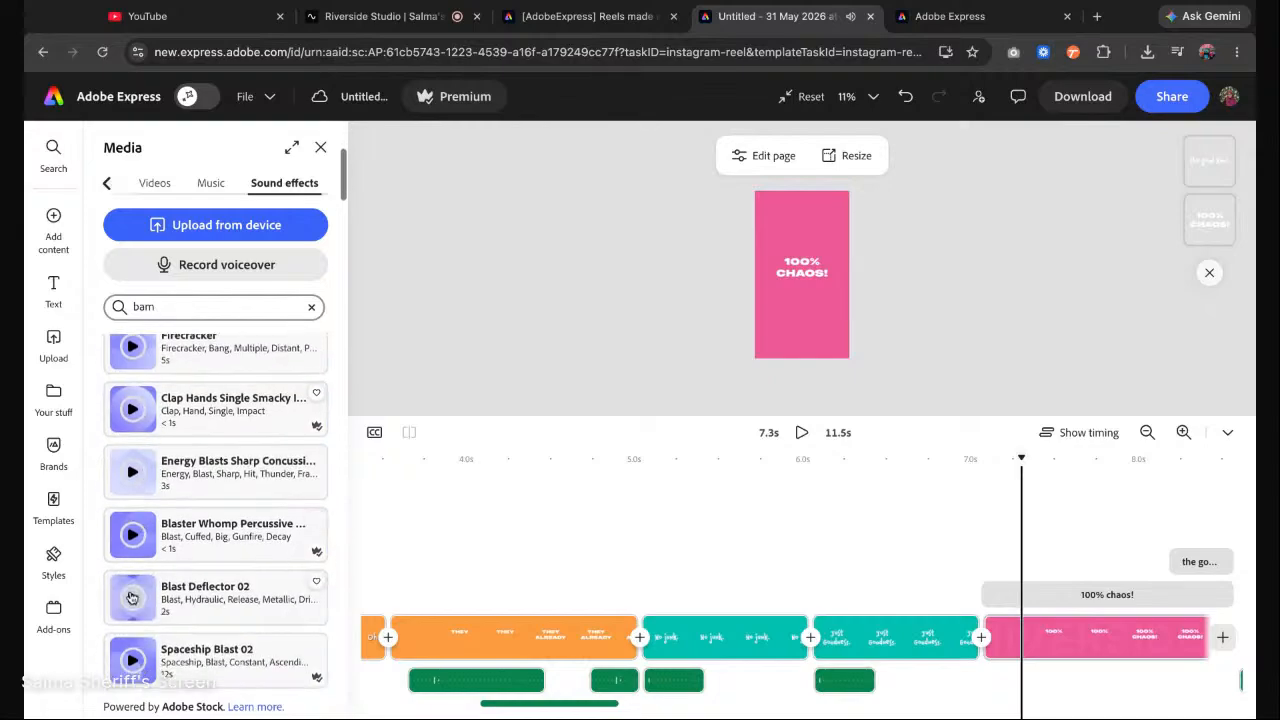
{"action": "left_click", "coordinate": [132, 598]}
{"action": "left_click", "coordinate": [132, 662]}
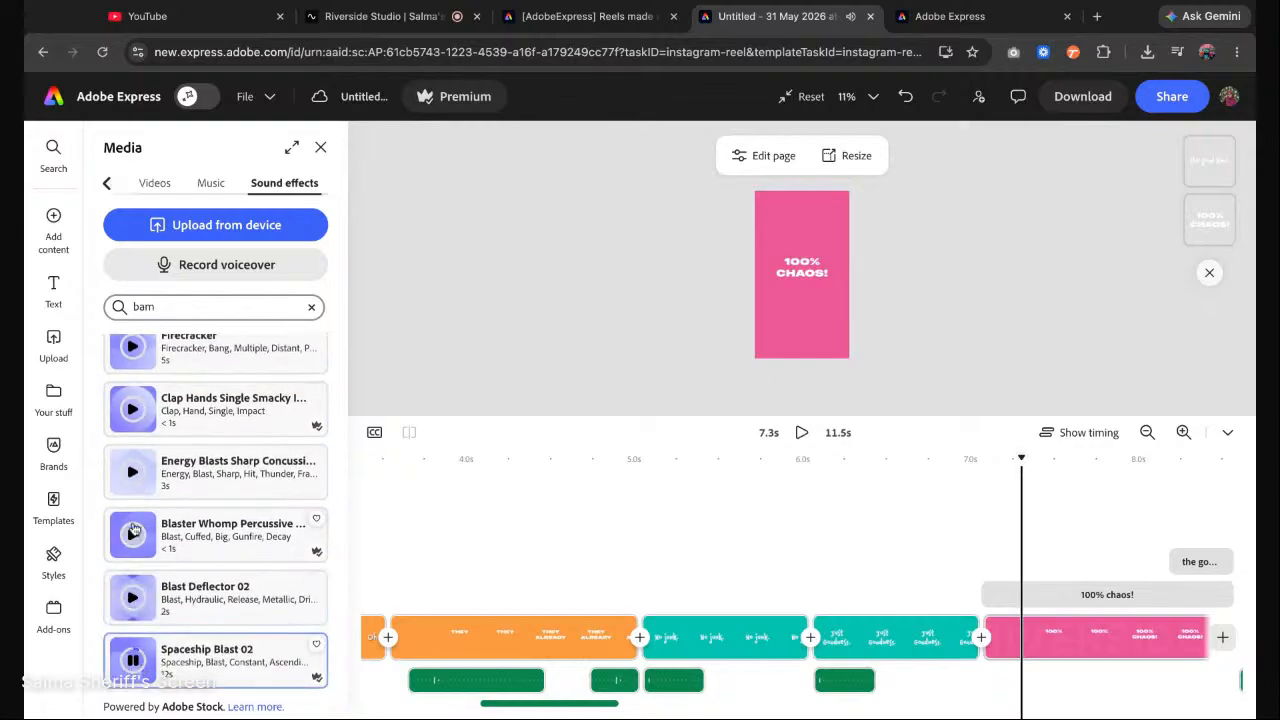
{"action": "scroll", "coordinate": [134, 528], "scroll_direction": "up", "scroll_amount": 3}
Find a "whoosh" sound effect, add Whoosh By Fast Airy at 7.3 s in the pink scene and trim it to about 0.4 s.
{"action": "left_click", "coordinate": [160, 306]}
{"action": "double_click", "coordinate": [160, 306]}
{"action": "type", "text": "wh"}
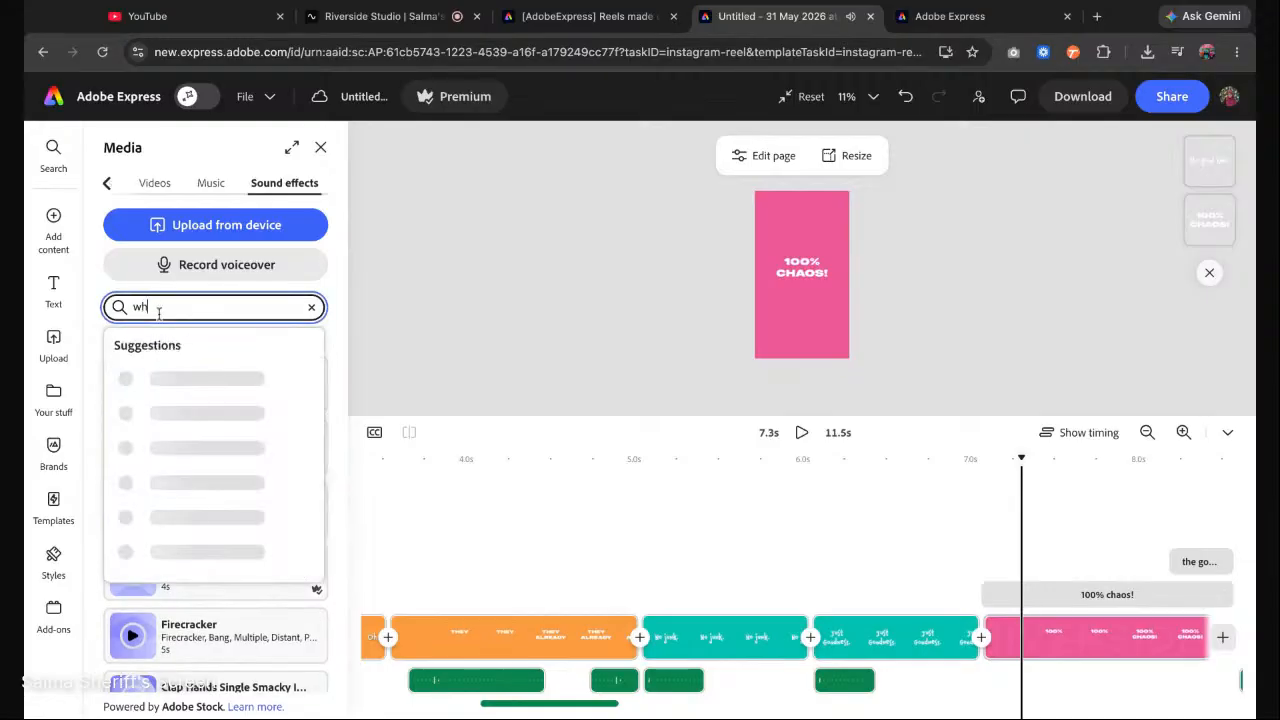
{"action": "type", "text": "oosh"}
{"action": "key", "text": "Return"}
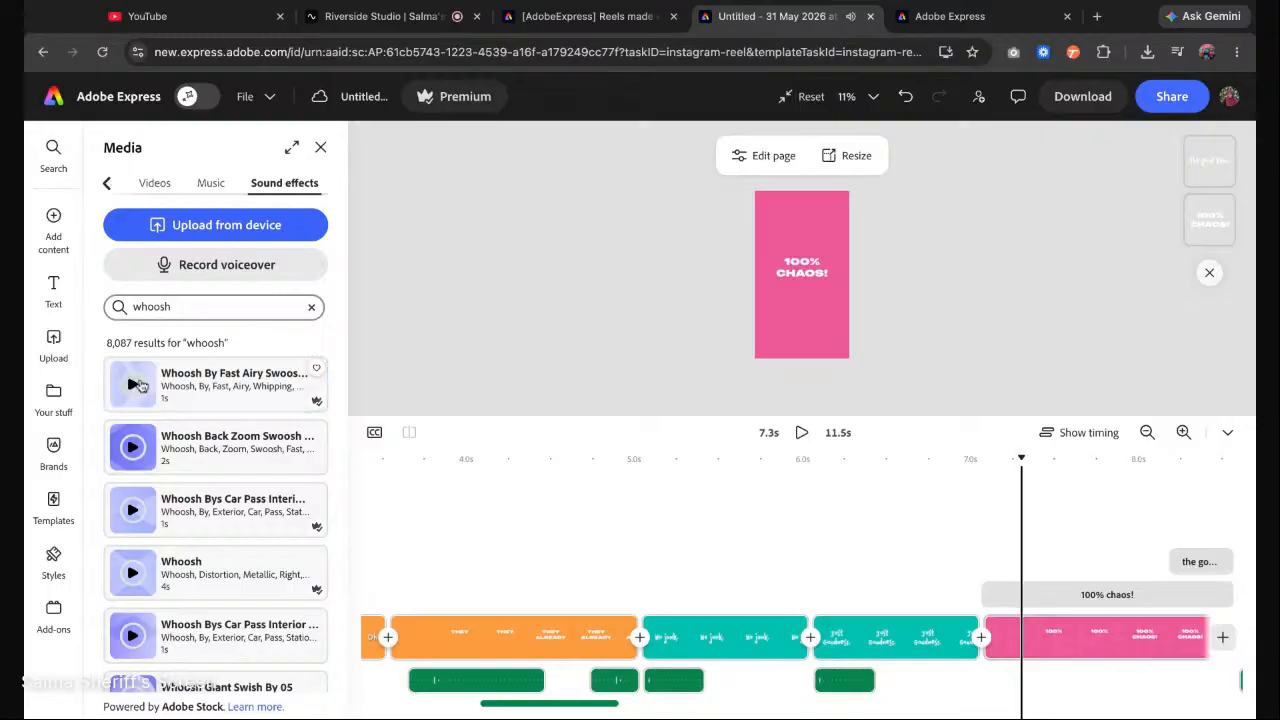
{"action": "left_click", "coordinate": [188, 388]}
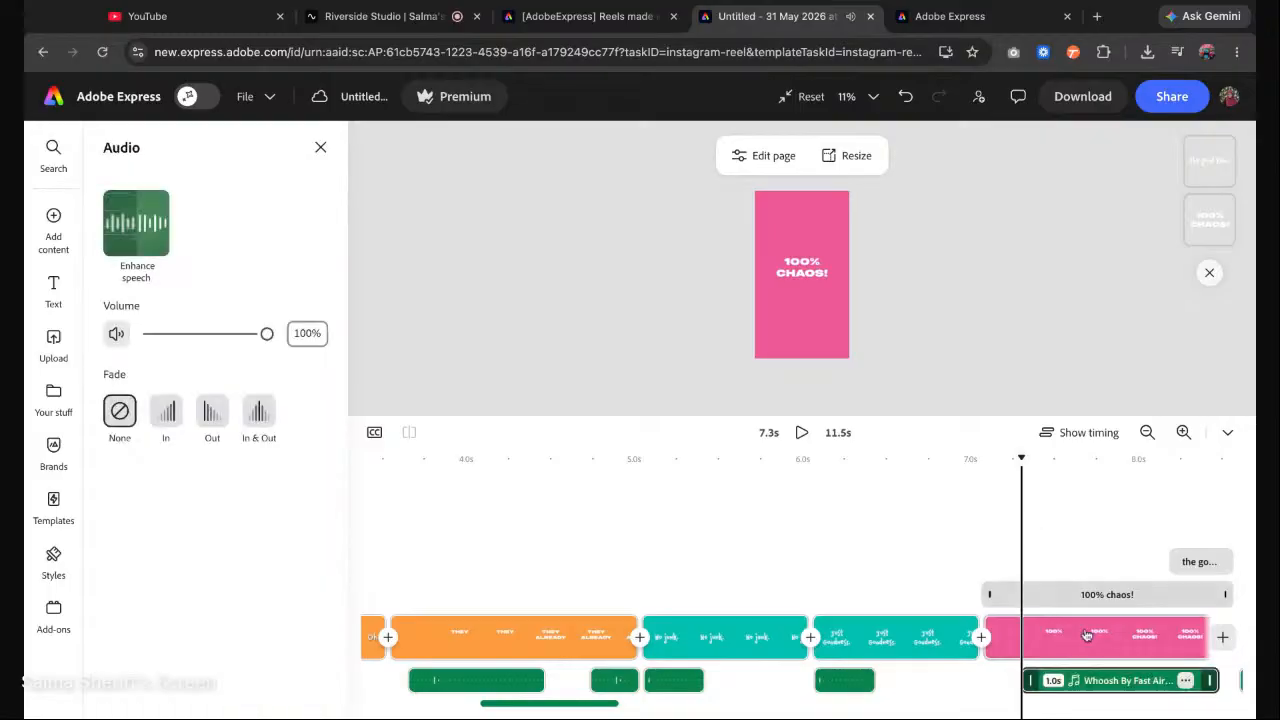
{"action": "left_click_drag", "start_coordinate": [1082, 682], "coordinate": [964, 681]}
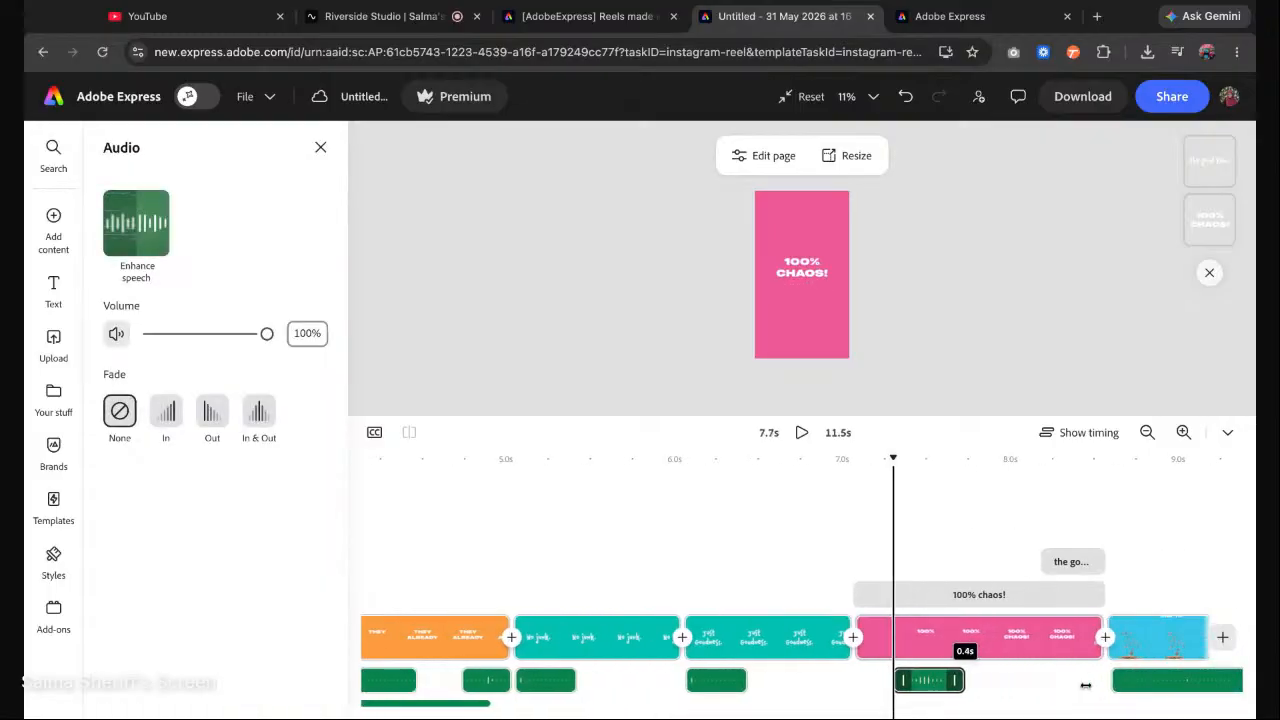
Add a second Whoosh By Fast Airy sound effect at 7.8 s in the pink scene and trim it to about 0.4 s.
{"action": "left_click_drag", "start_coordinate": [893, 458], "coordinate": [982, 458]}
{"action": "left_click", "coordinate": [53, 229]}
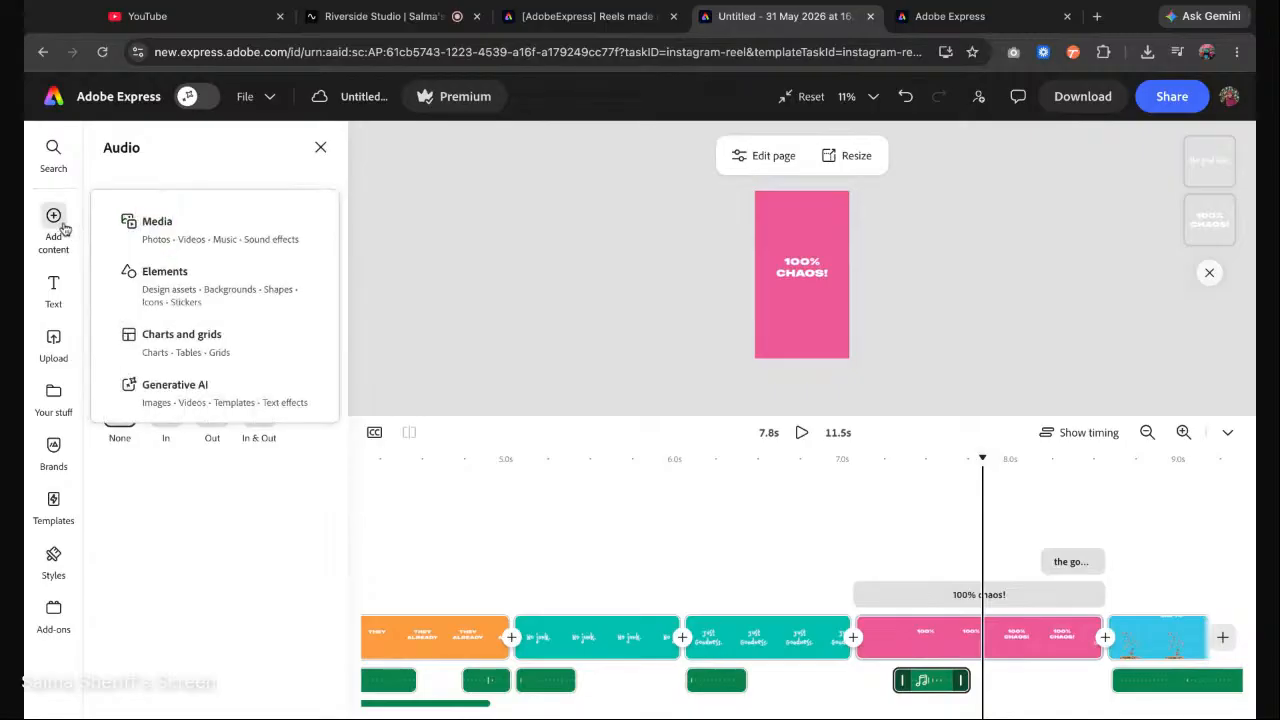
{"action": "left_click", "coordinate": [140, 225]}
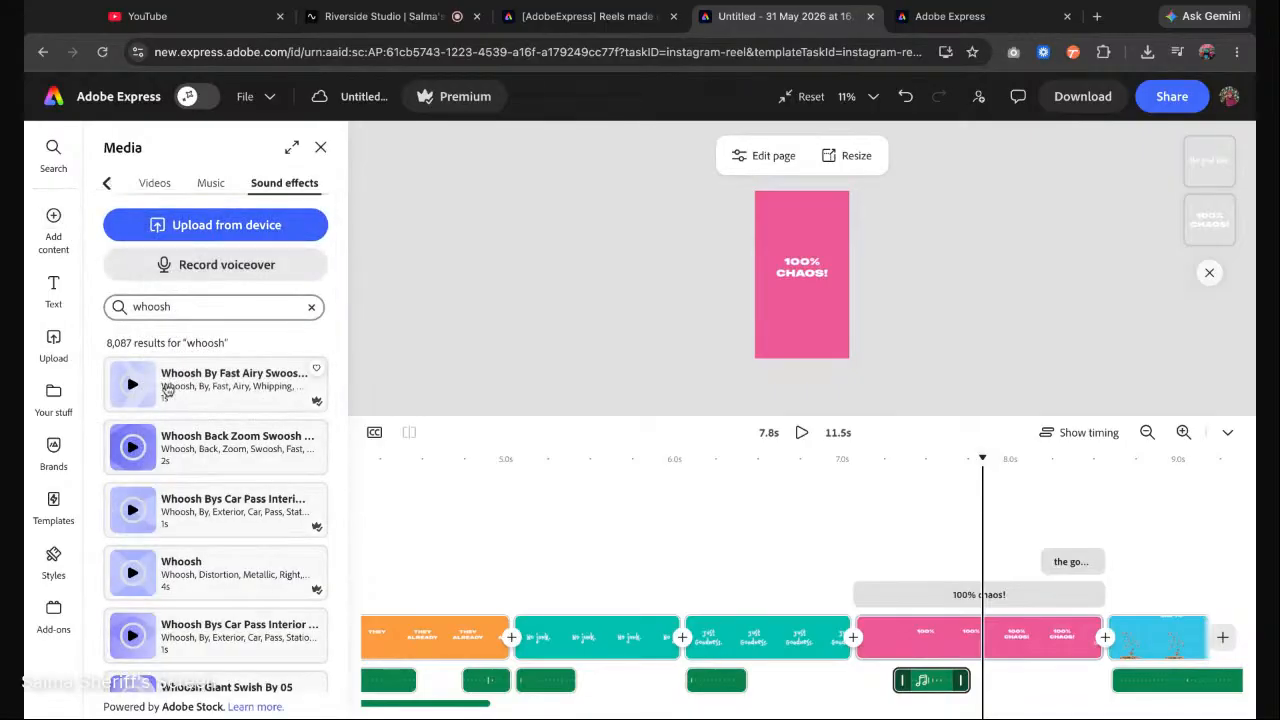
{"action": "left_click", "coordinate": [181, 389]}
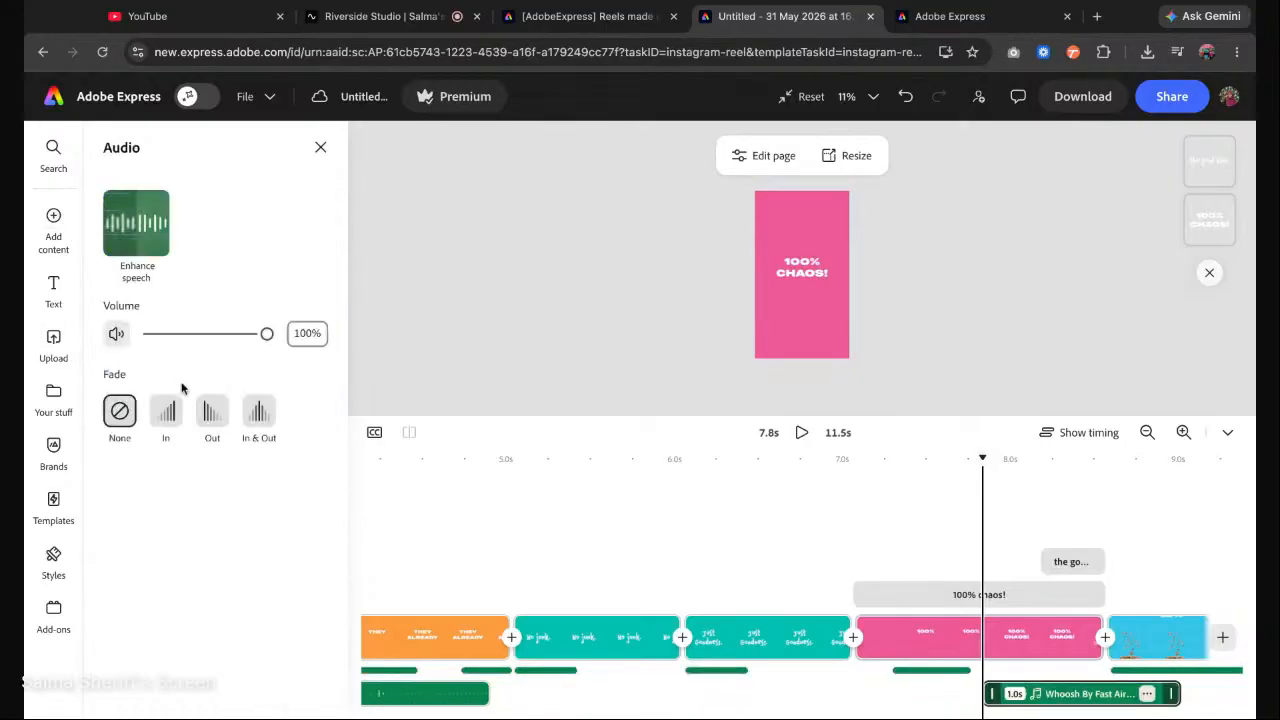
{"action": "left_click_drag", "start_coordinate": [1173, 700], "coordinate": [1058, 700]}
Position the playhead at 8.2 s, search the sound effects for "pop" and audition Processed Cork Pop and Balloon Pop.
{"action": "left_click_drag", "start_coordinate": [983, 460], "coordinate": [1047, 460]}
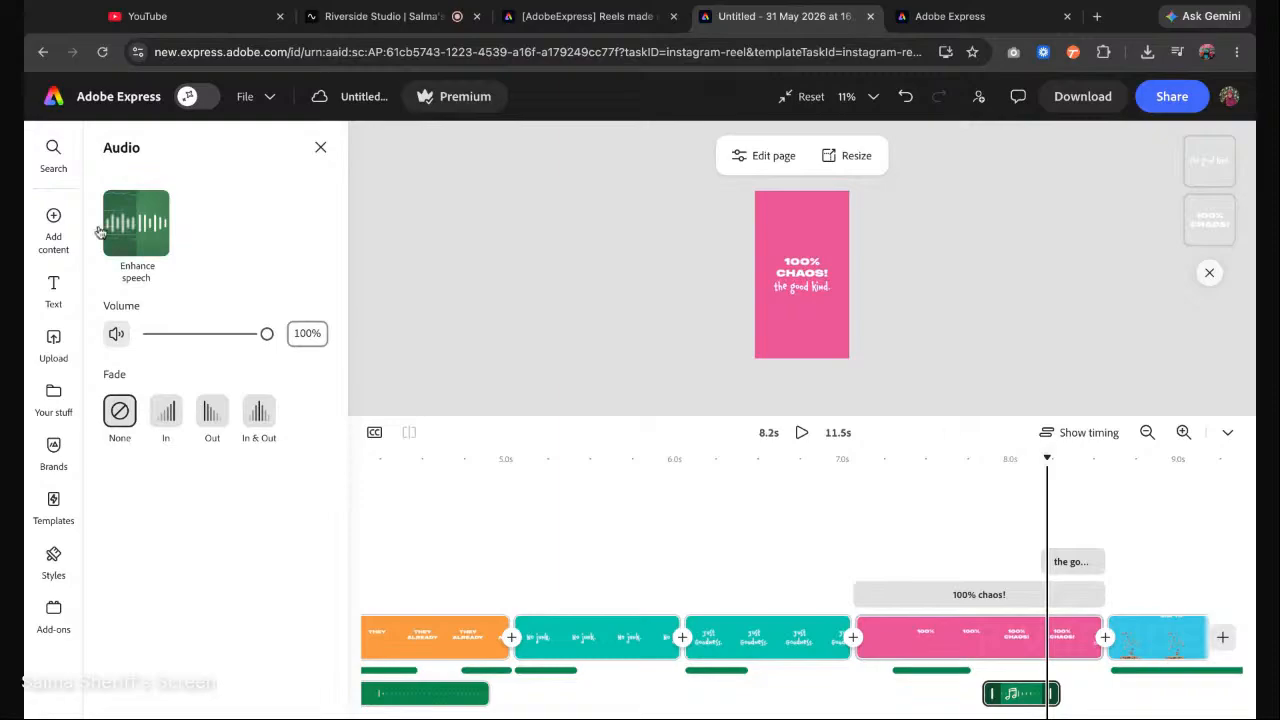
{"action": "left_click", "coordinate": [53, 222]}
{"action": "left_click", "coordinate": [160, 222]}
{"action": "left_click", "coordinate": [160, 306]}
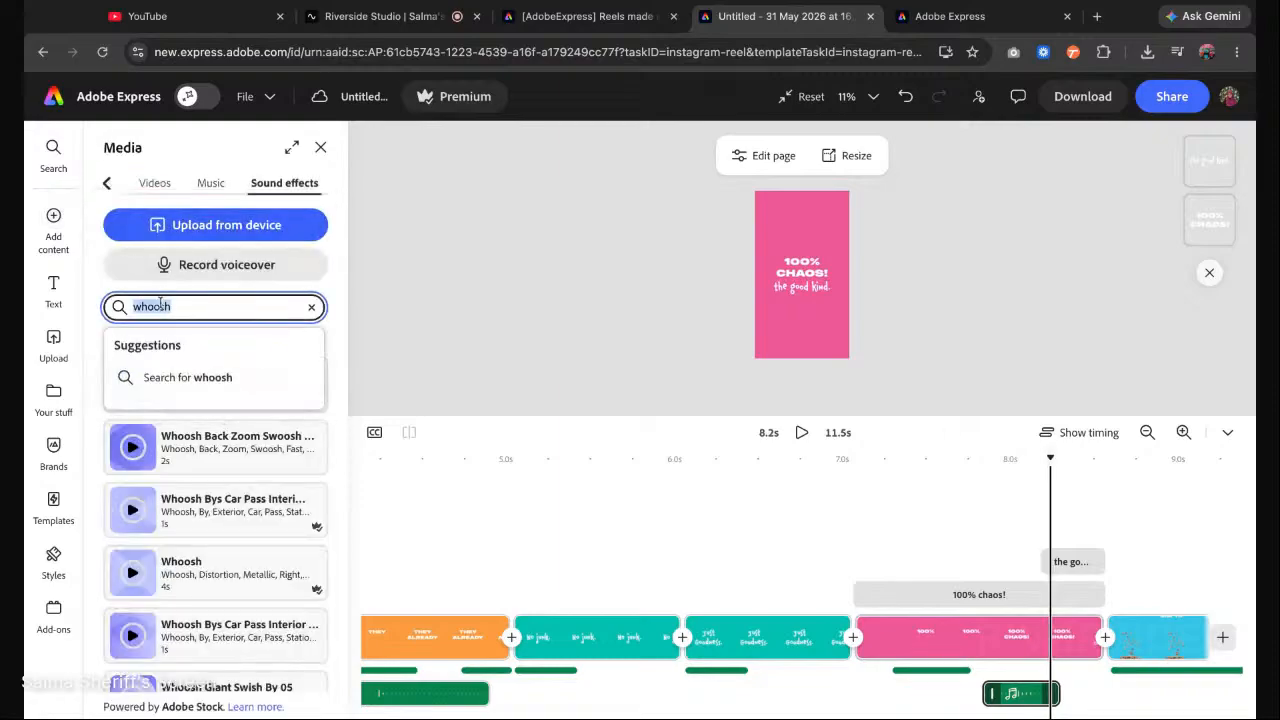
{"action": "type", "text": "pop"}
{"action": "key", "text": "Return"}
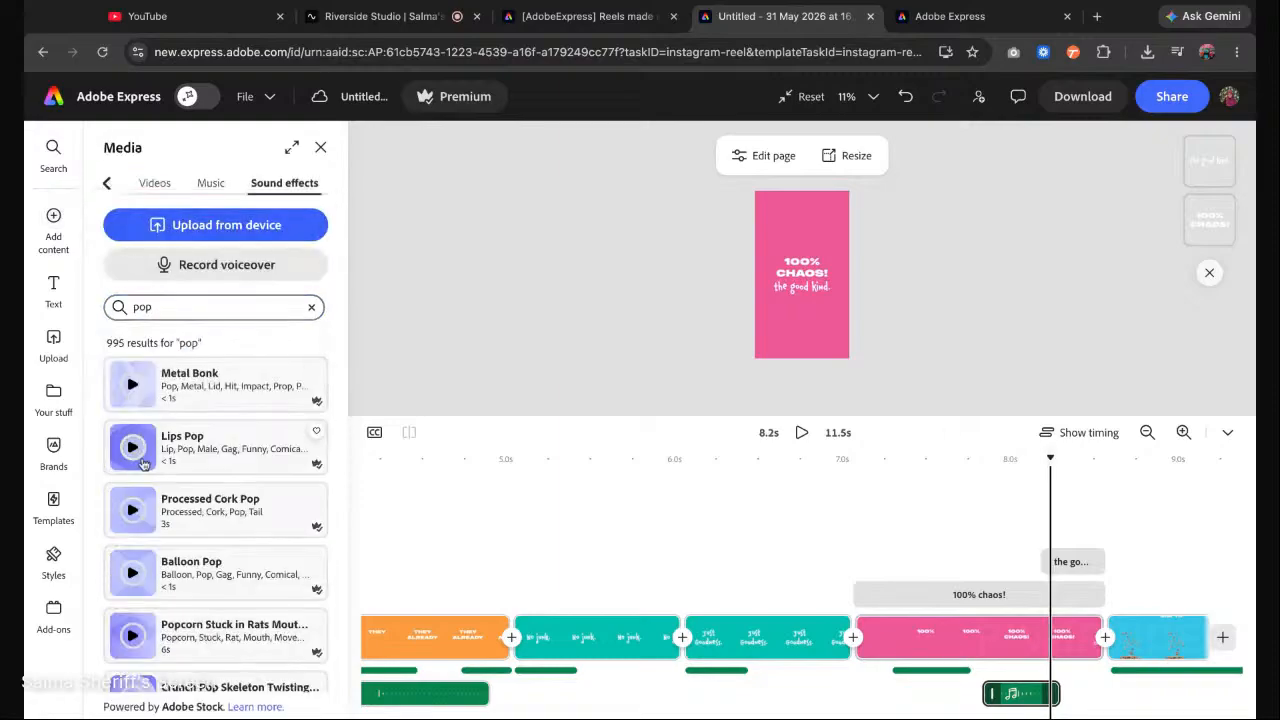
{"action": "left_click", "coordinate": [136, 510]}
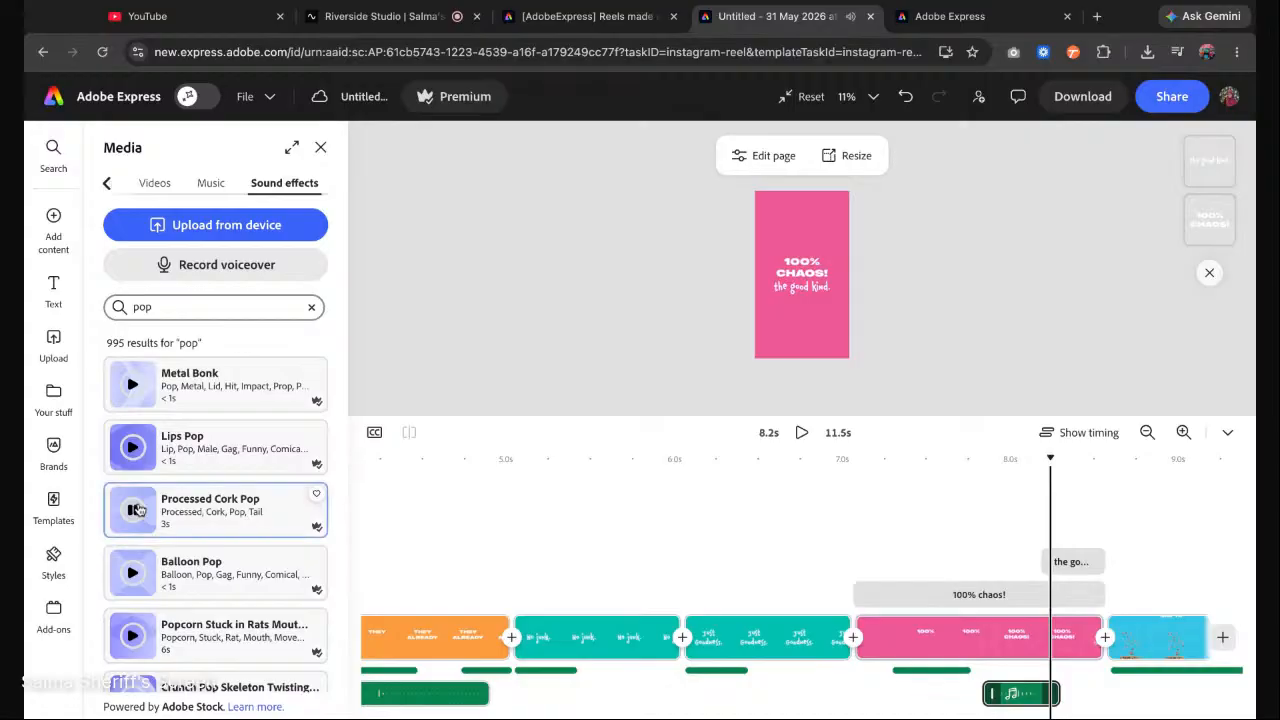
{"action": "left_click", "coordinate": [136, 570]}
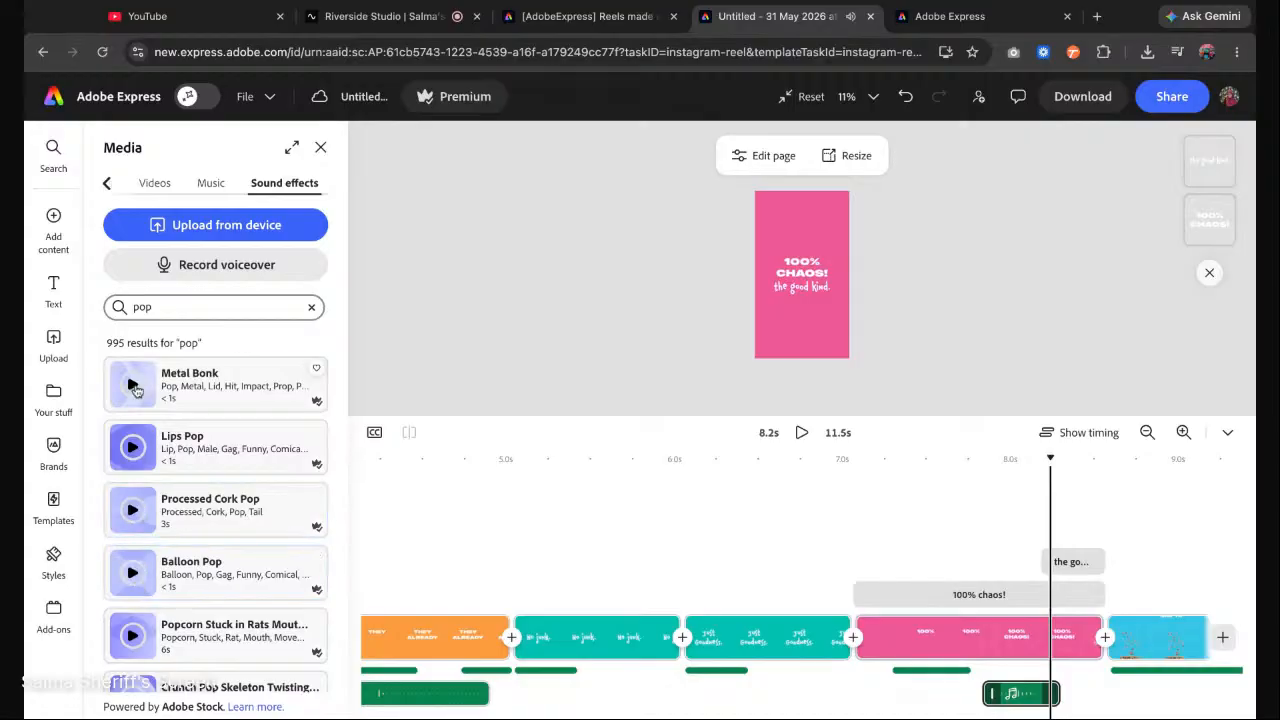
Audition Metal Bonk, add it at 8.2 s in the pink scene and play the reel from shortly before that scene.
{"action": "left_click", "coordinate": [136, 390]}
{"action": "left_click", "coordinate": [186, 388]}
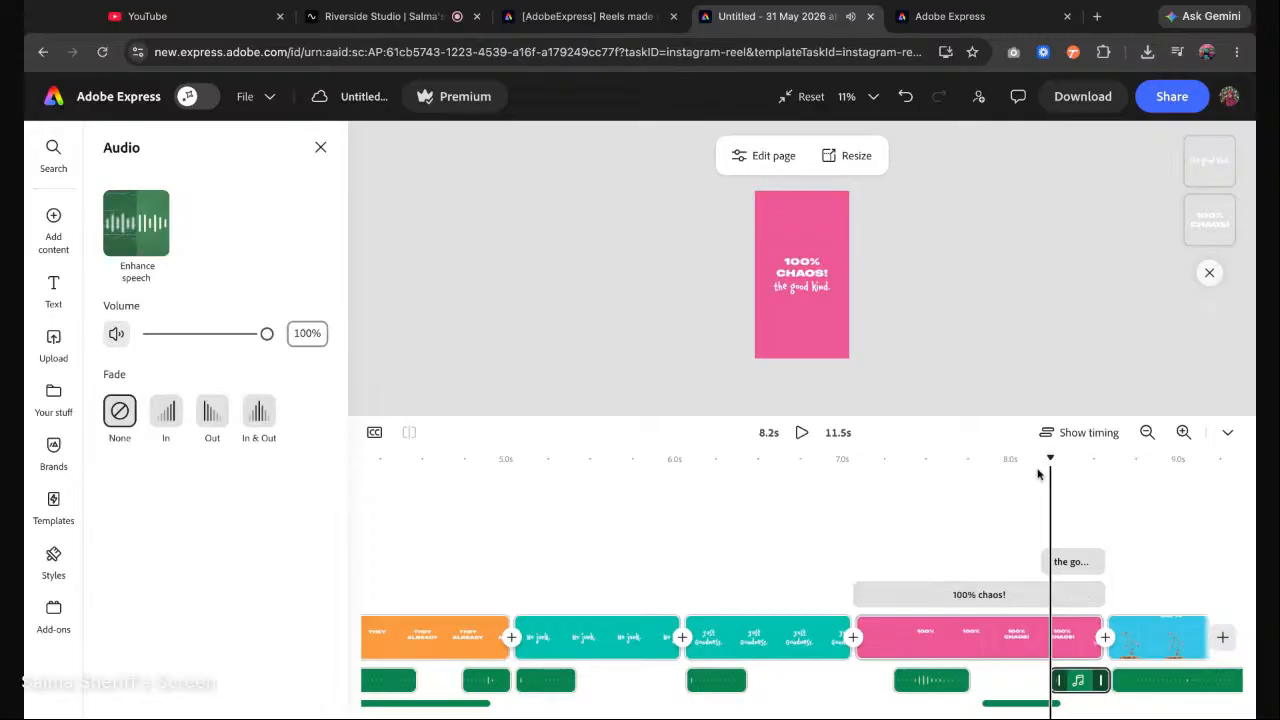
{"action": "left_click_drag", "start_coordinate": [1048, 456], "coordinate": [723, 457]}
{"action": "left_click", "coordinate": [803, 434]}
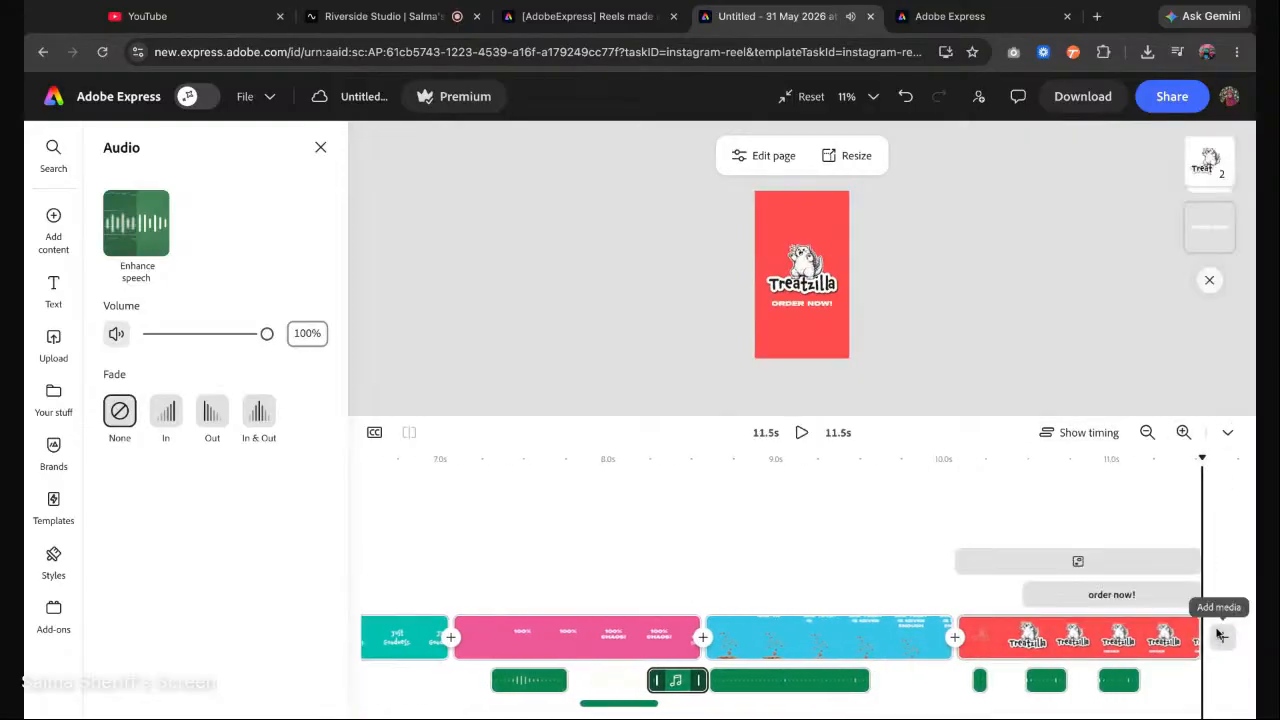
Search the stock photos for "cat treat" for the closing red Treatzilla page.
{"action": "left_click", "coordinate": [830, 199]}
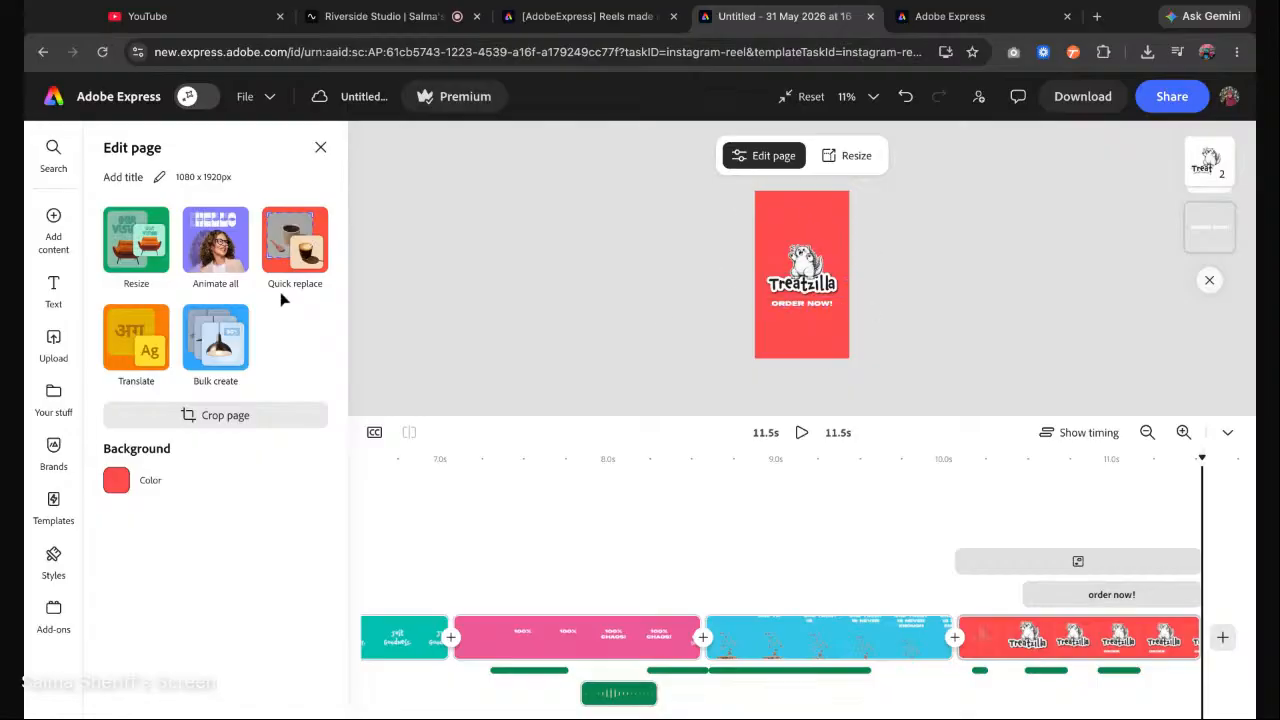
{"action": "left_click", "coordinate": [60, 232]}
{"action": "left_click", "coordinate": [126, 219]}
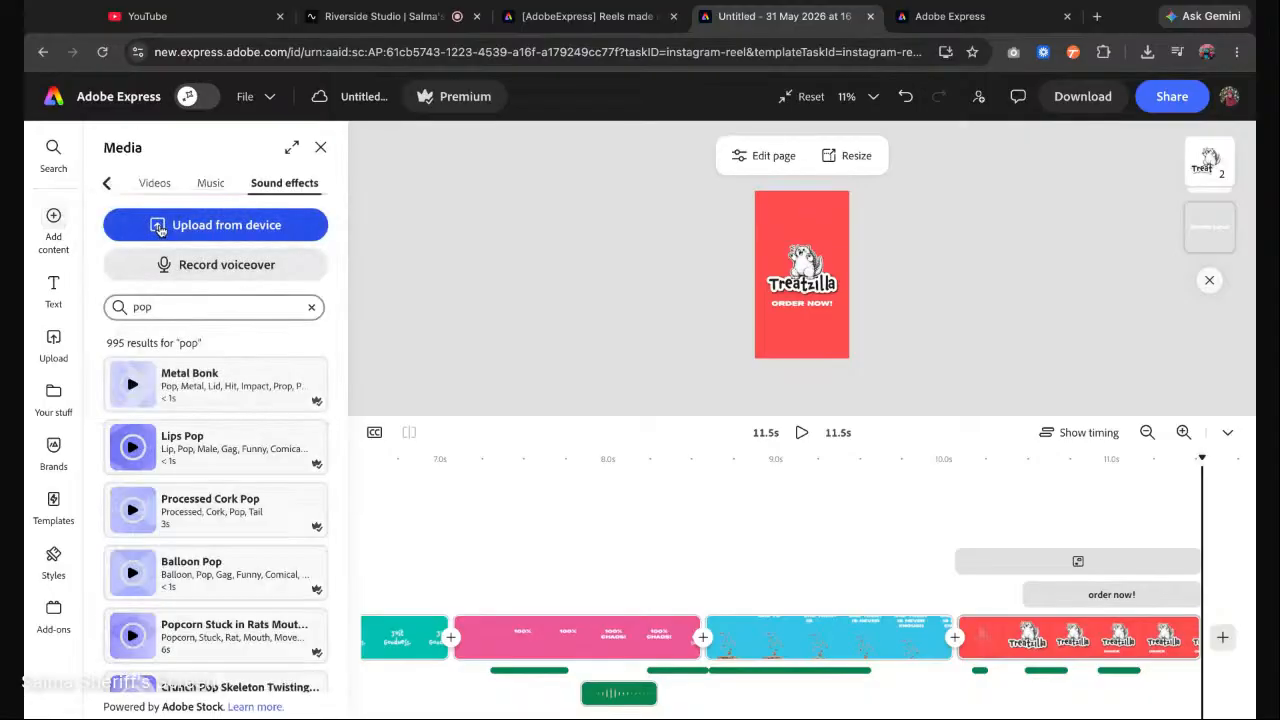
{"action": "scroll", "coordinate": [161, 190], "scroll_direction": "left", "scroll_amount": 2}
{"action": "left_click", "coordinate": [152, 188]}
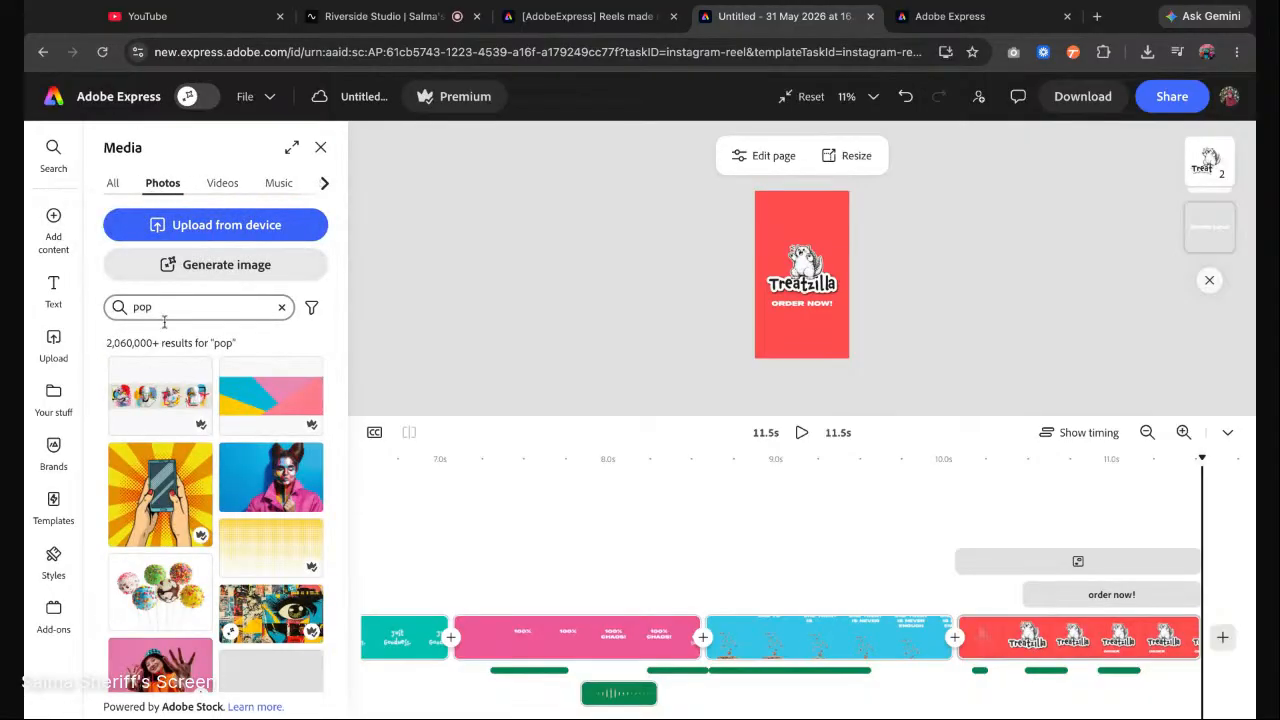
{"action": "double_click", "coordinate": [146, 307]}
{"action": "type", "text": "dat"}
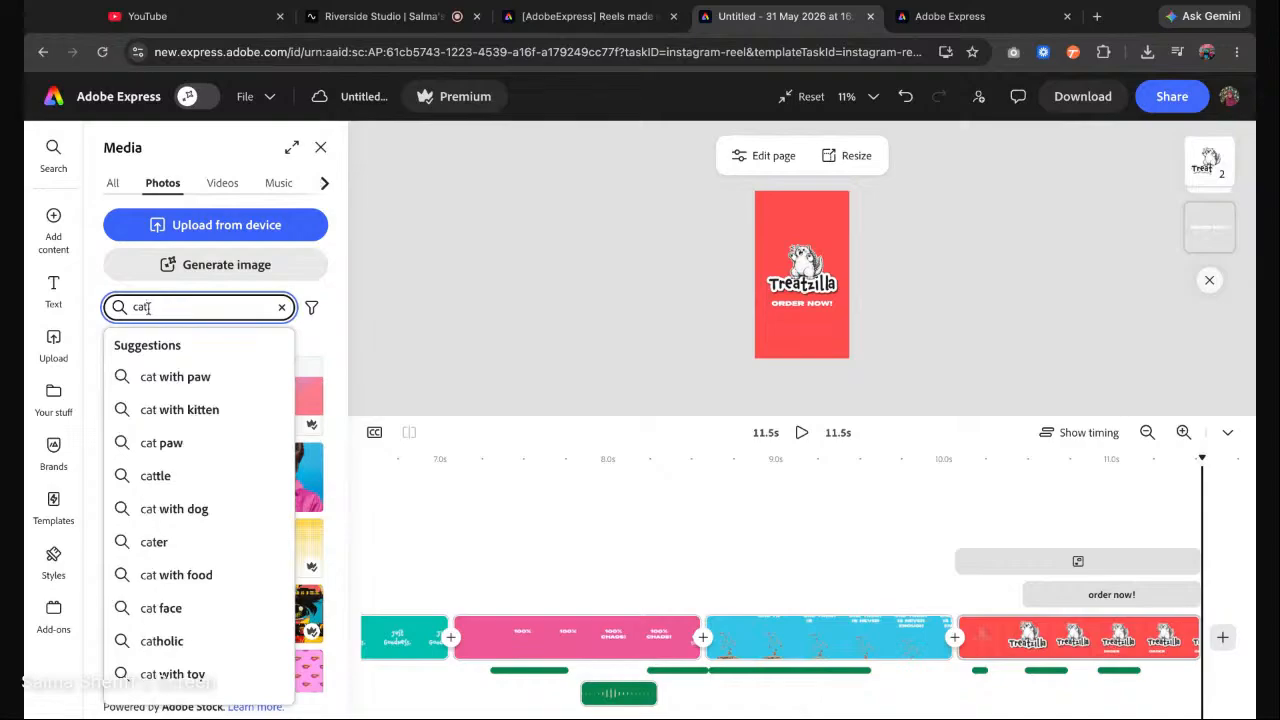
{"action": "key", "text": "Return"}
{"action": "left_click", "coordinate": [166, 309]}
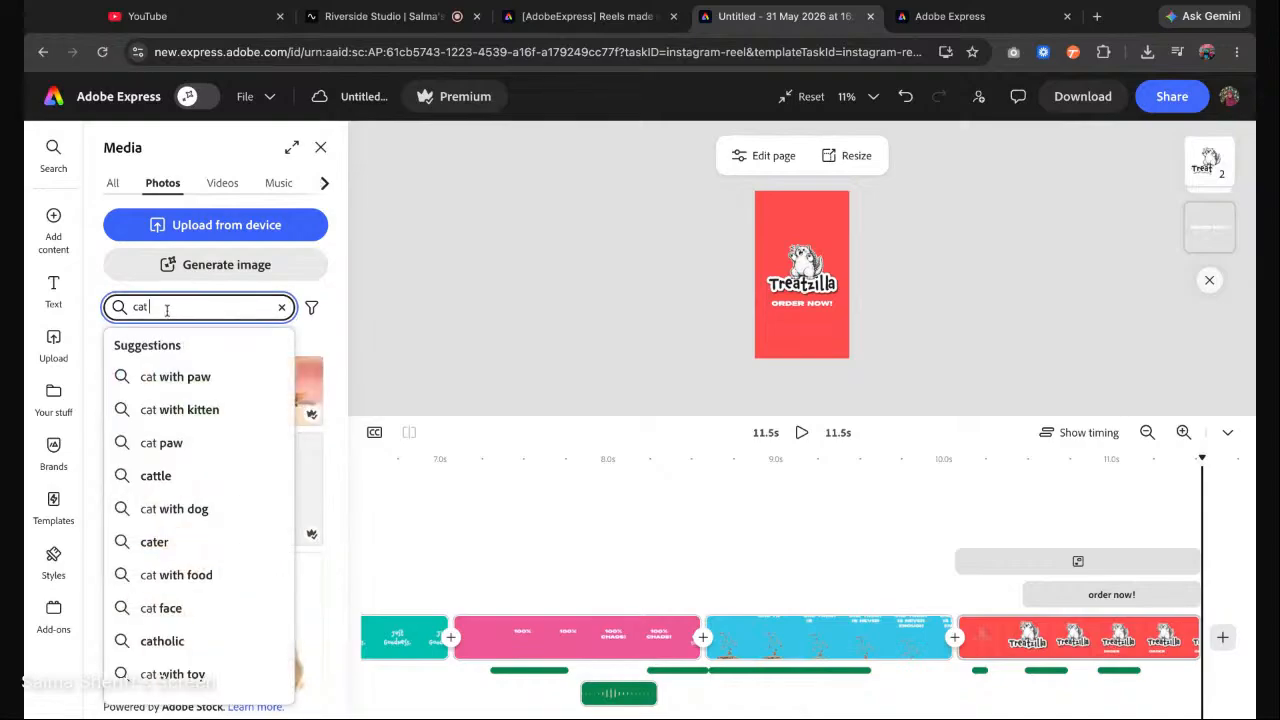
{"action": "type", "text": "t"}
{"action": "type", "text": "reat"}
{"action": "key", "text": "Return"}
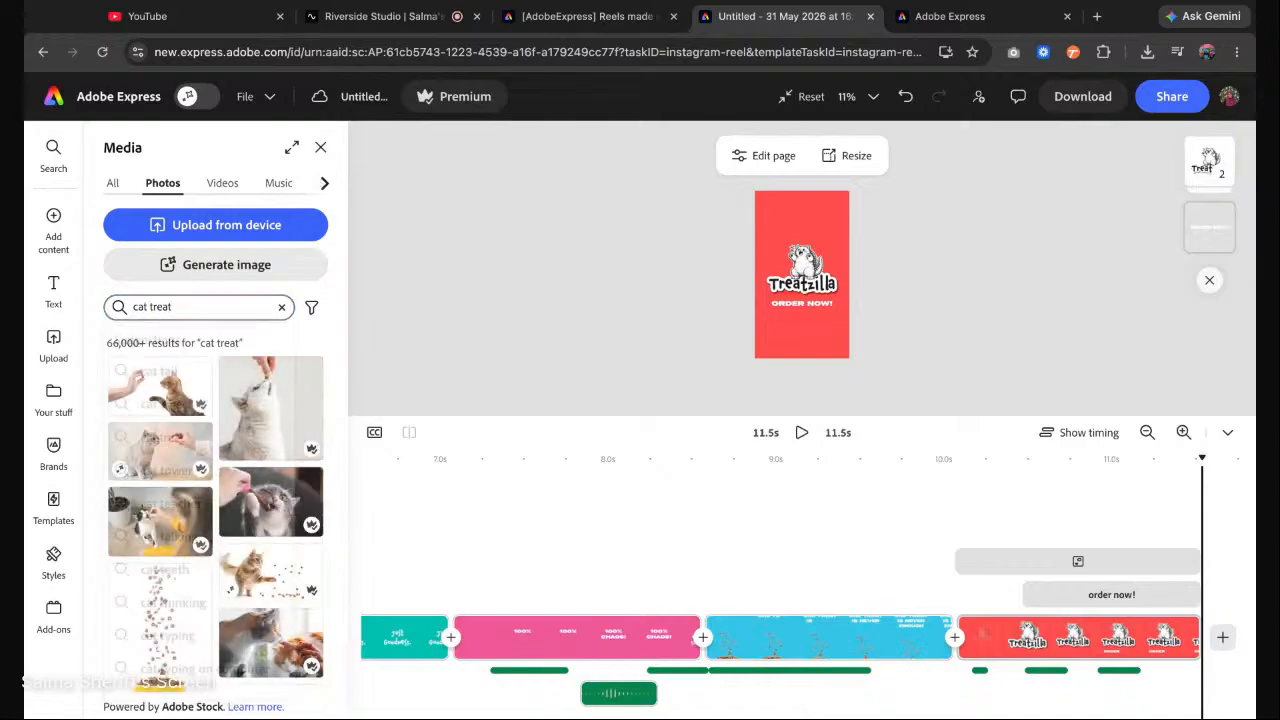
Add the photo of assorted treats as a canvas layer filling the red Treatzilla page, placed behind the logo and "order now!" text.
{"action": "scroll", "coordinate": [245, 508], "scroll_direction": "down", "scroll_amount": 10}
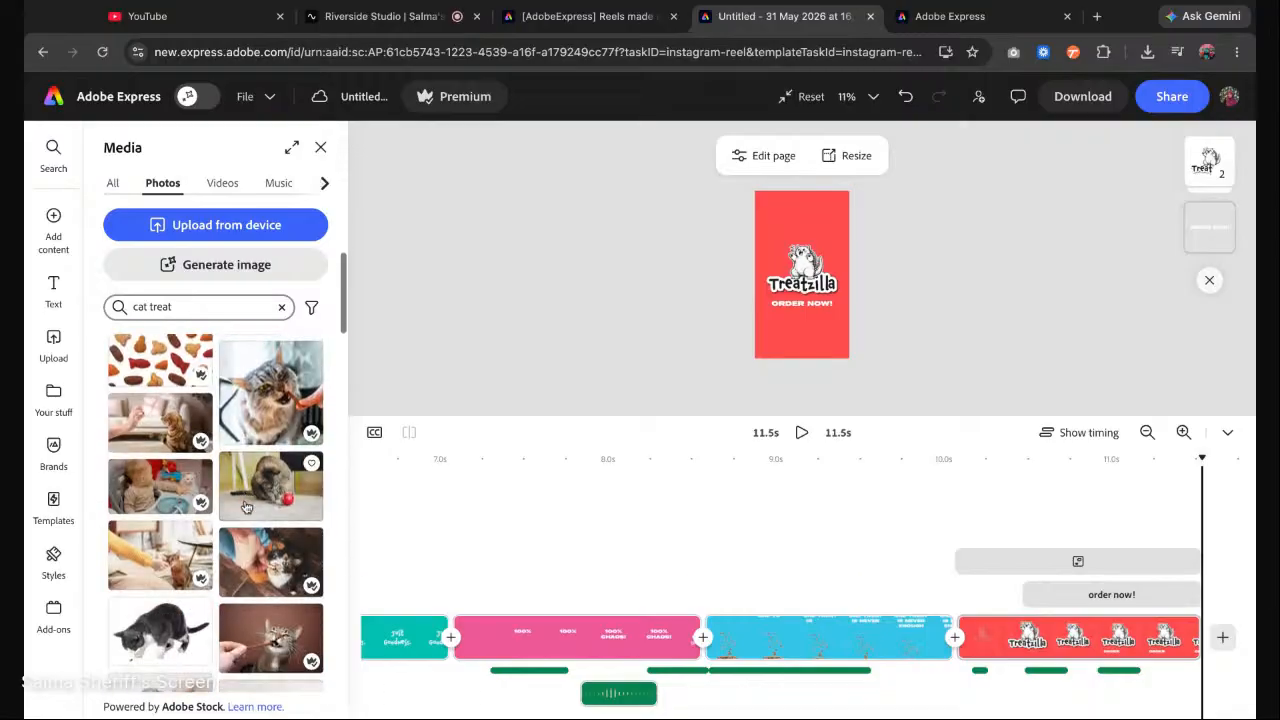
{"action": "left_click", "coordinate": [155, 461]}
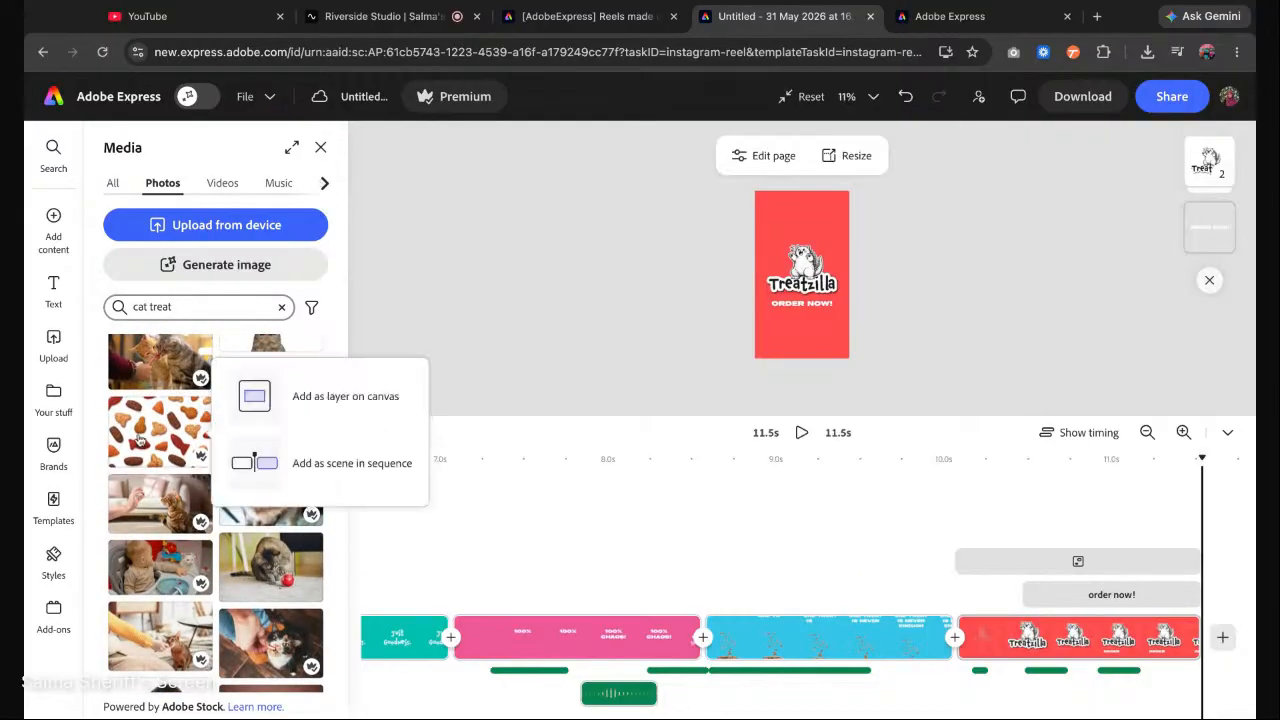
{"action": "left_click", "coordinate": [329, 397]}
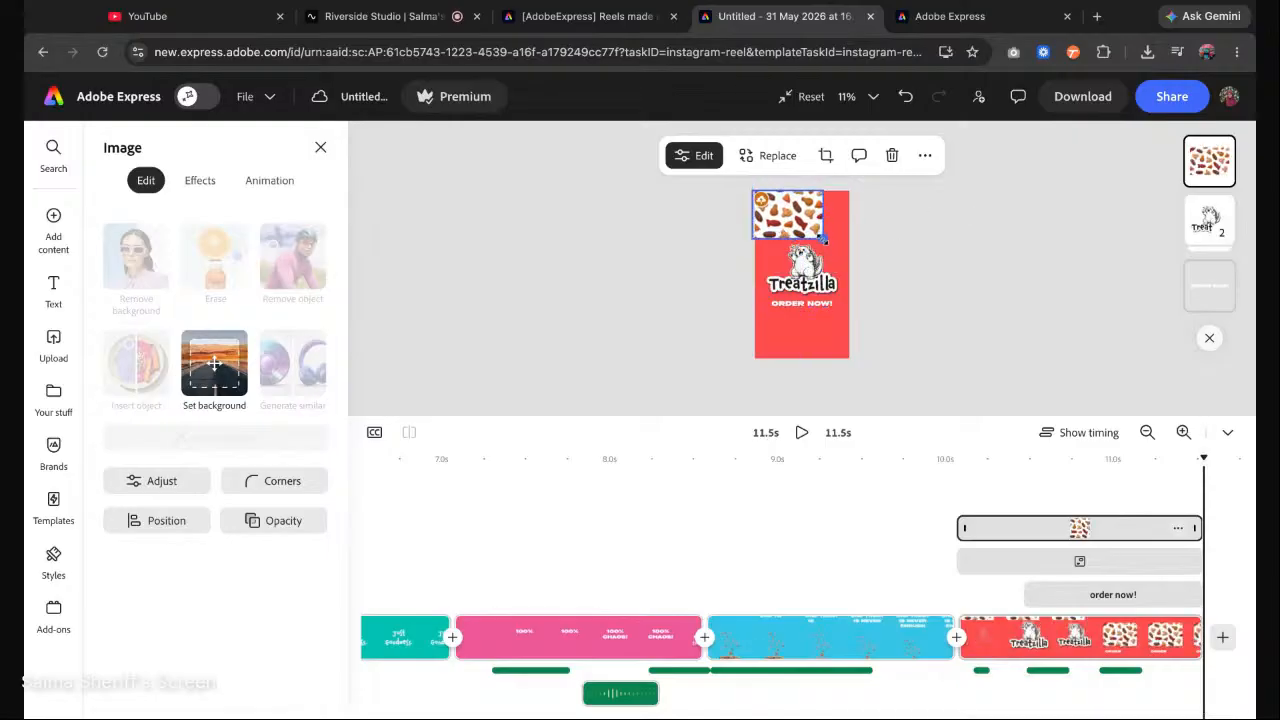
{"action": "left_click_drag", "start_coordinate": [825, 238], "coordinate": [801, 358]}
{"action": "left_click_drag", "start_coordinate": [1207, 162], "coordinate": [1209, 285]}
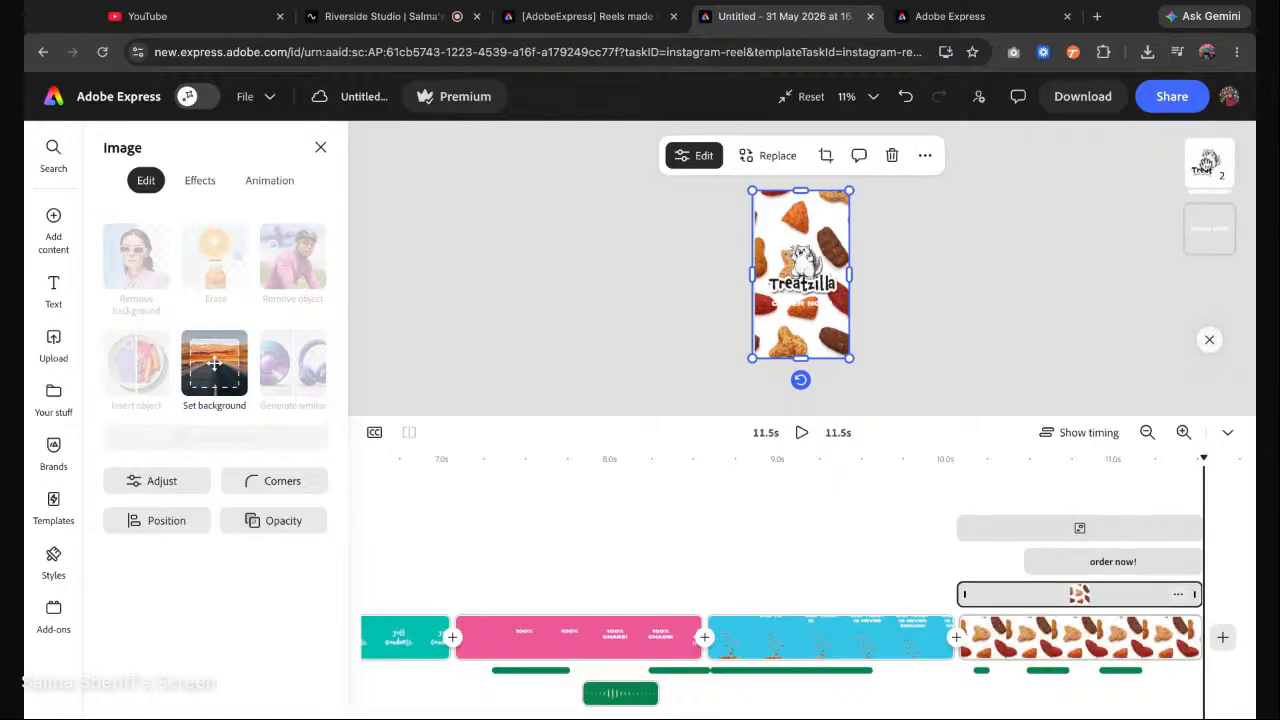
Compare the Screen and Normal blends on the treats photo, keep Normal and set its opacity to 9%.
{"action": "left_click", "coordinate": [280, 521]}
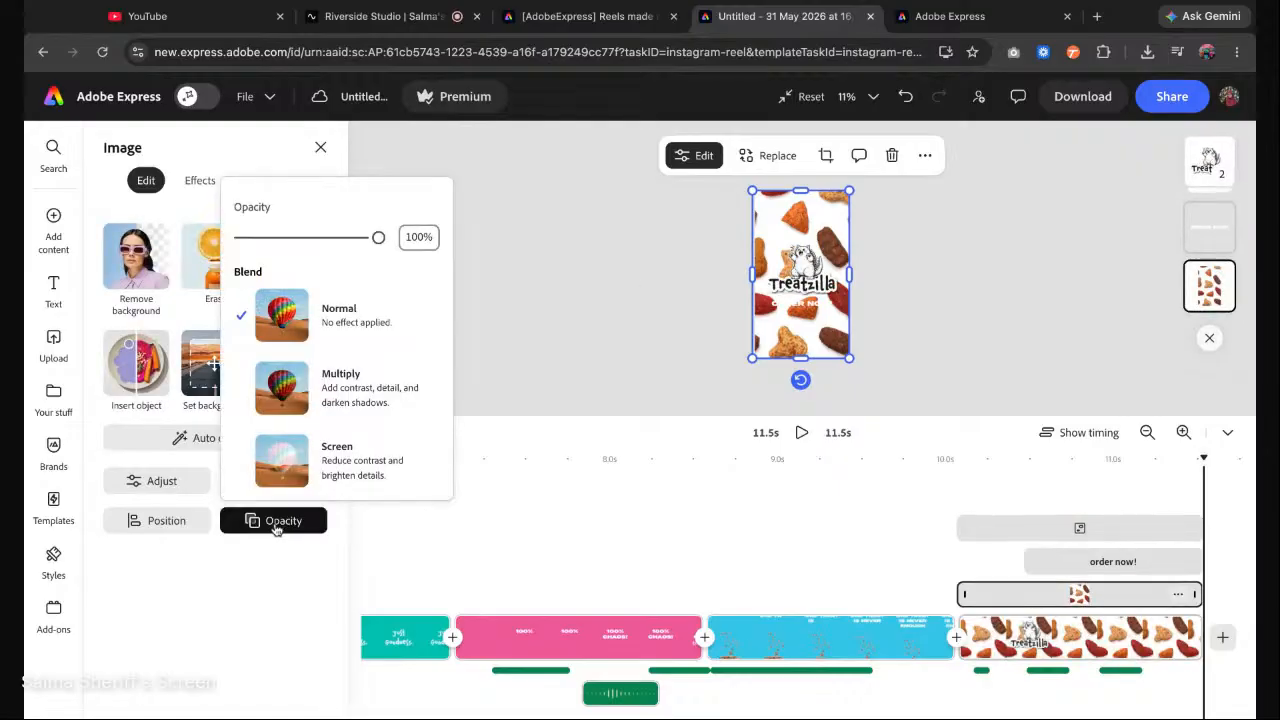
{"action": "left_click", "coordinate": [293, 465]}
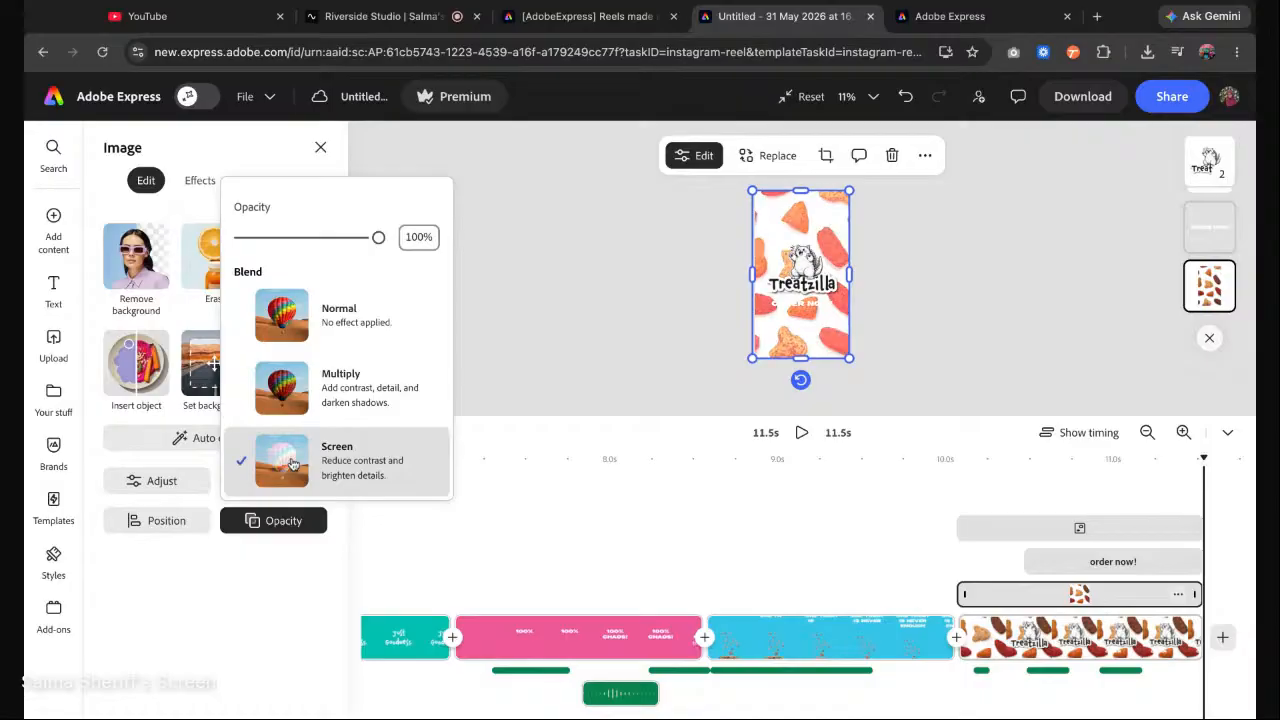
{"action": "left_click", "coordinate": [284, 325]}
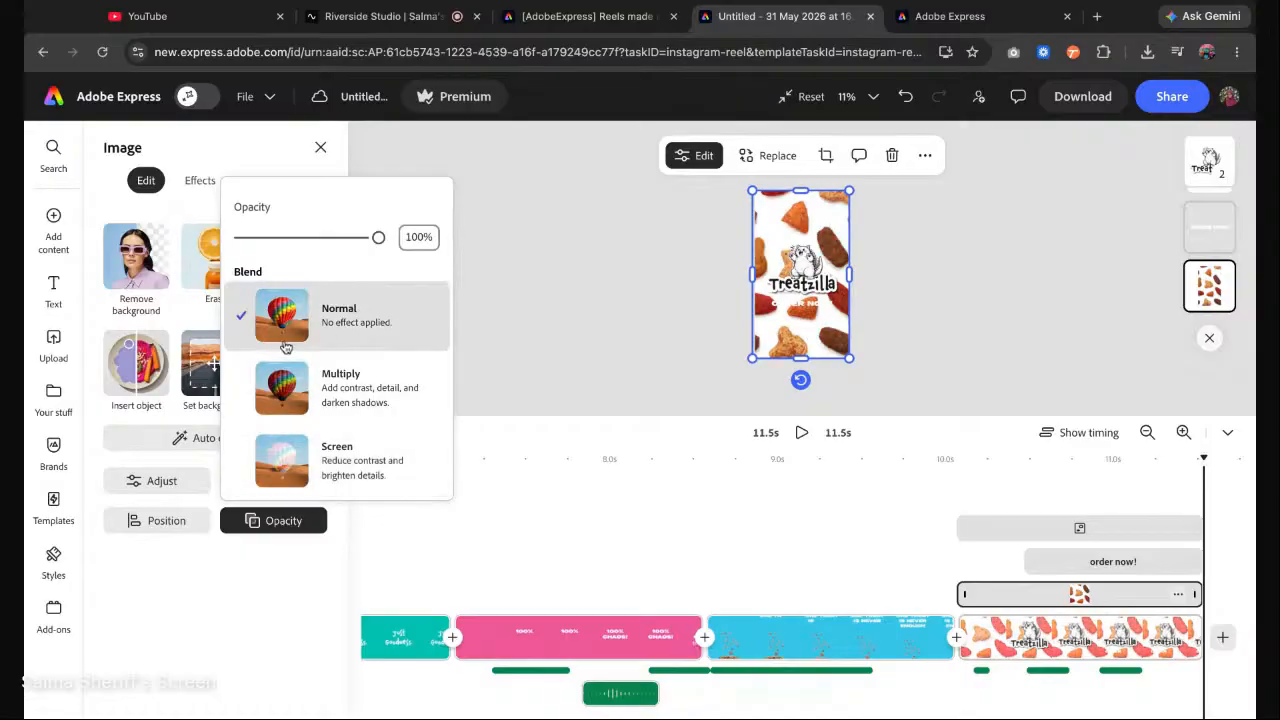
{"action": "left_click", "coordinate": [293, 463]}
{"action": "left_click_drag", "start_coordinate": [378, 237], "coordinate": [264, 237]}
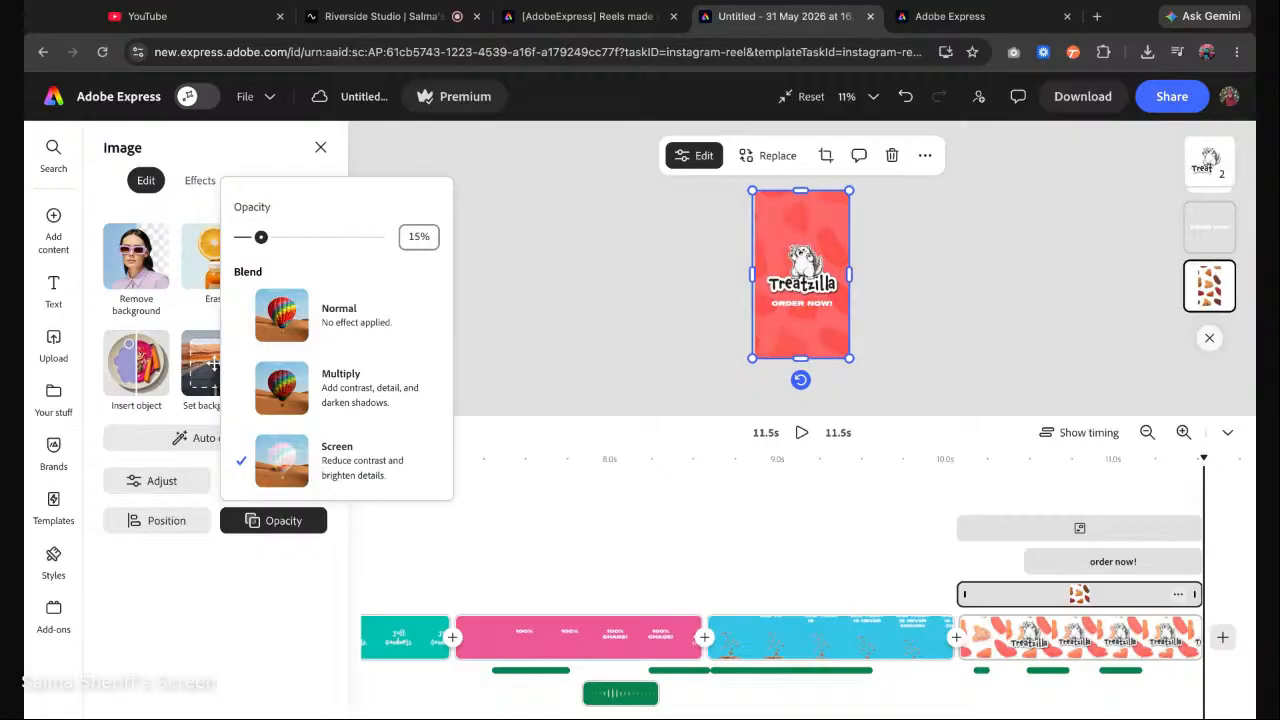
{"action": "left_click", "coordinate": [300, 318]}
{"action": "left_click", "coordinate": [264, 242]}
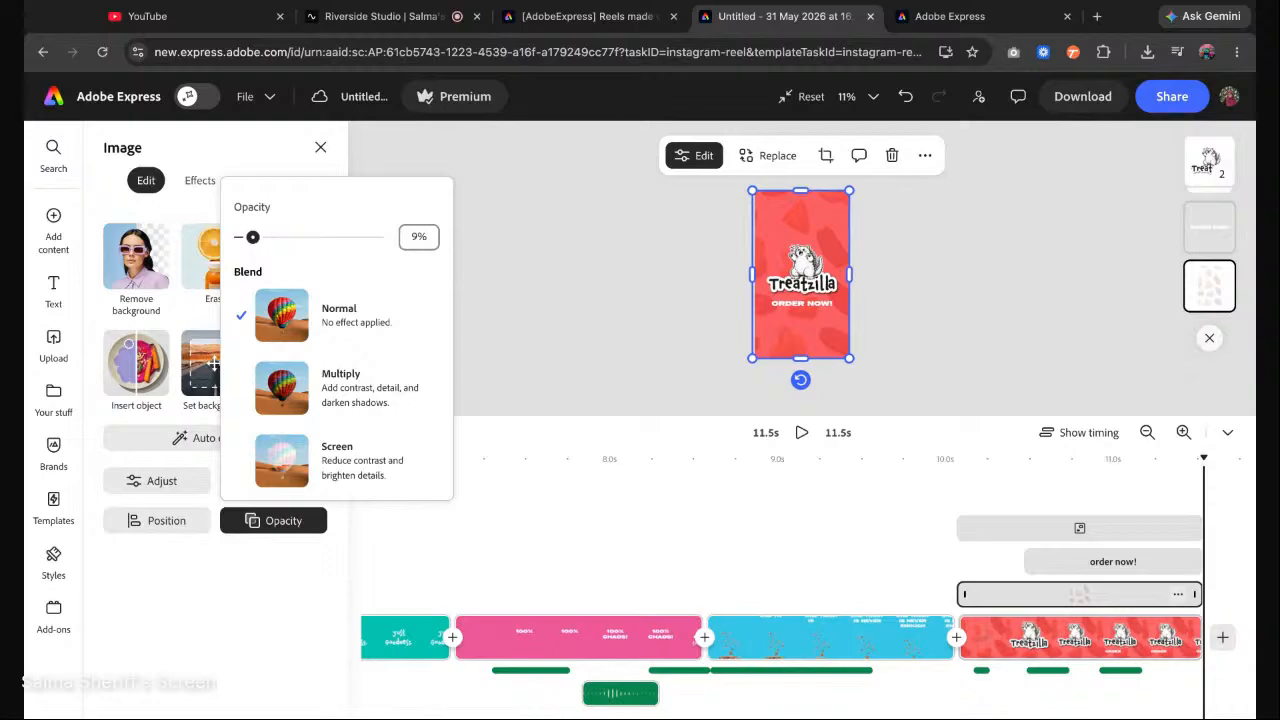
{"action": "left_click", "coordinate": [590, 285]}
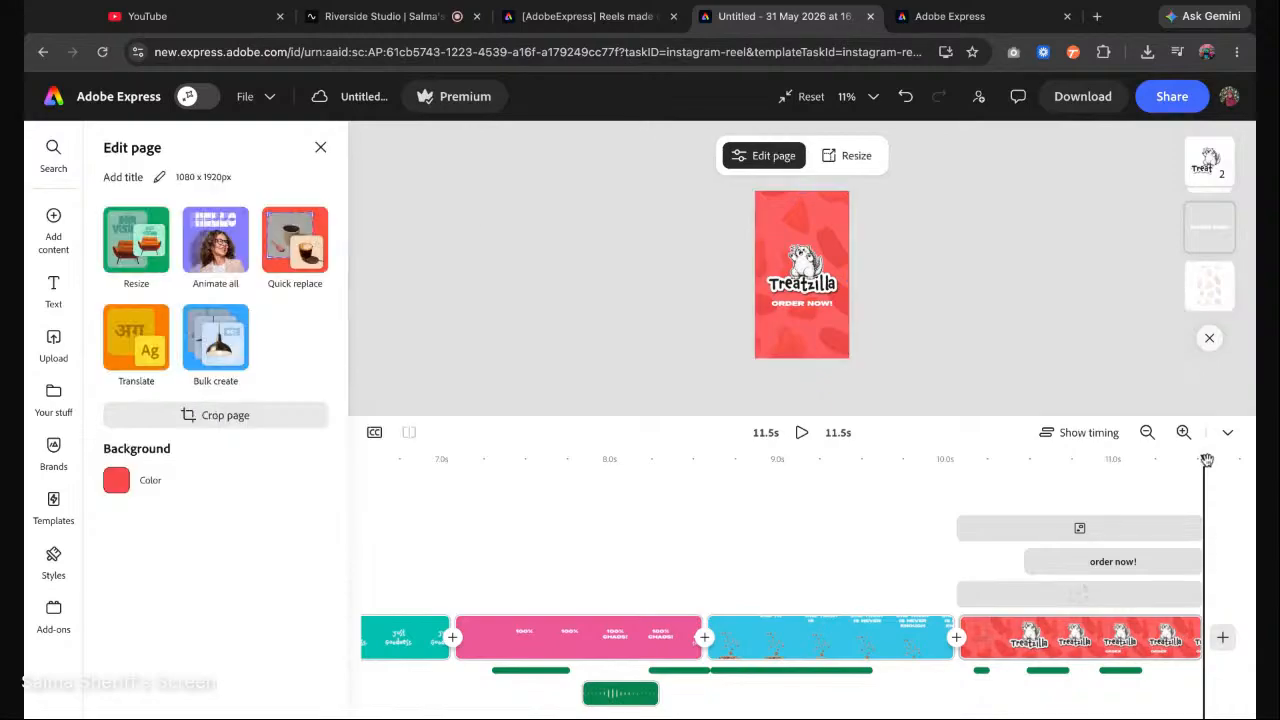
Position the playhead at 1.4 s in the opening cat scene and search the elements for "sparkle".
{"action": "left_click_drag", "start_coordinate": [1206, 459], "coordinate": [366, 459]}
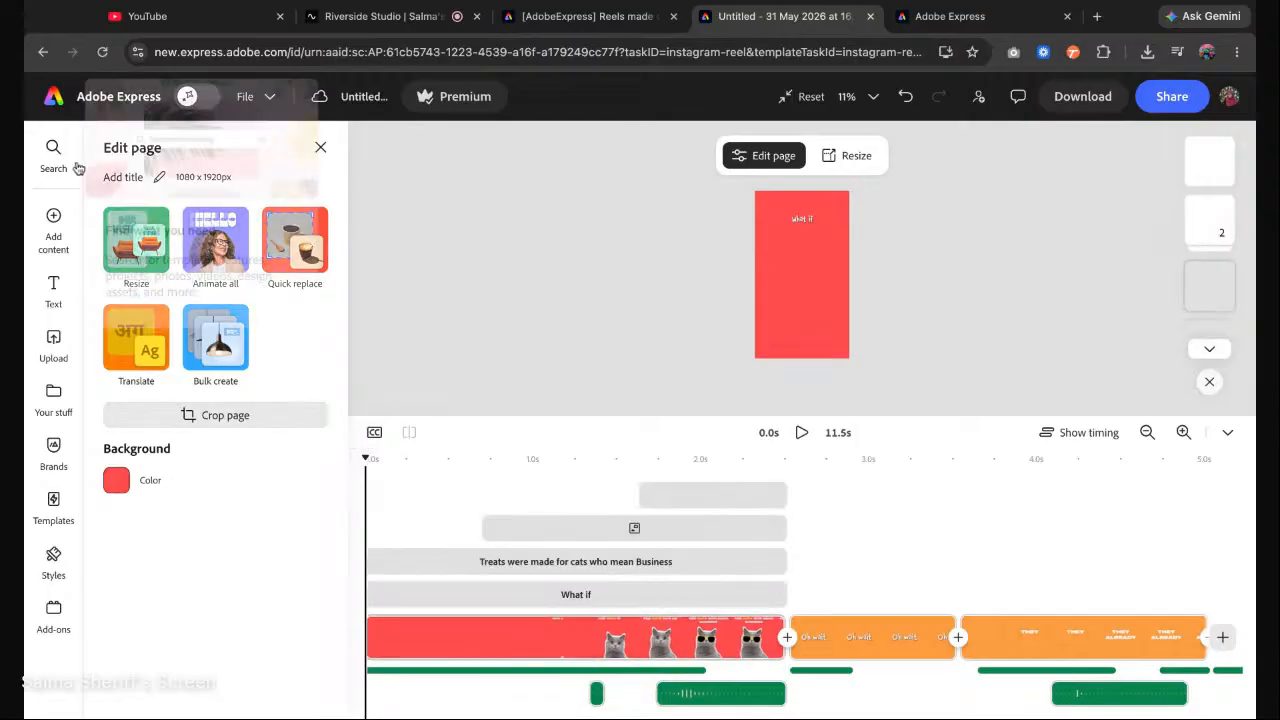
{"action": "left_click", "coordinate": [53, 222]}
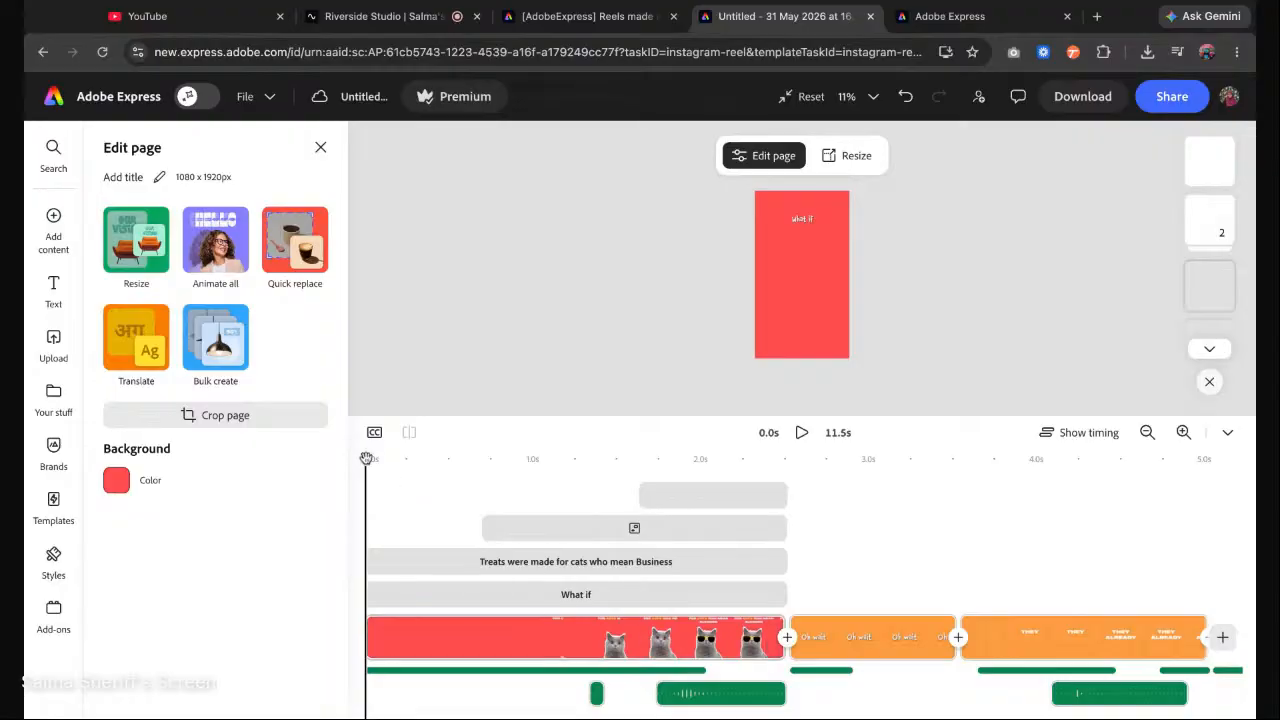
{"action": "mouse_move", "coordinate": [366, 459]}
{"action": "left_mouse_down"}
{"action": "mouse_move", "coordinate": [620, 459]}
{"action": "mouse_move", "coordinate": [574, 459]}
{"action": "mouse_move", "coordinate": [603, 459]}
{"action": "left_mouse_up"}
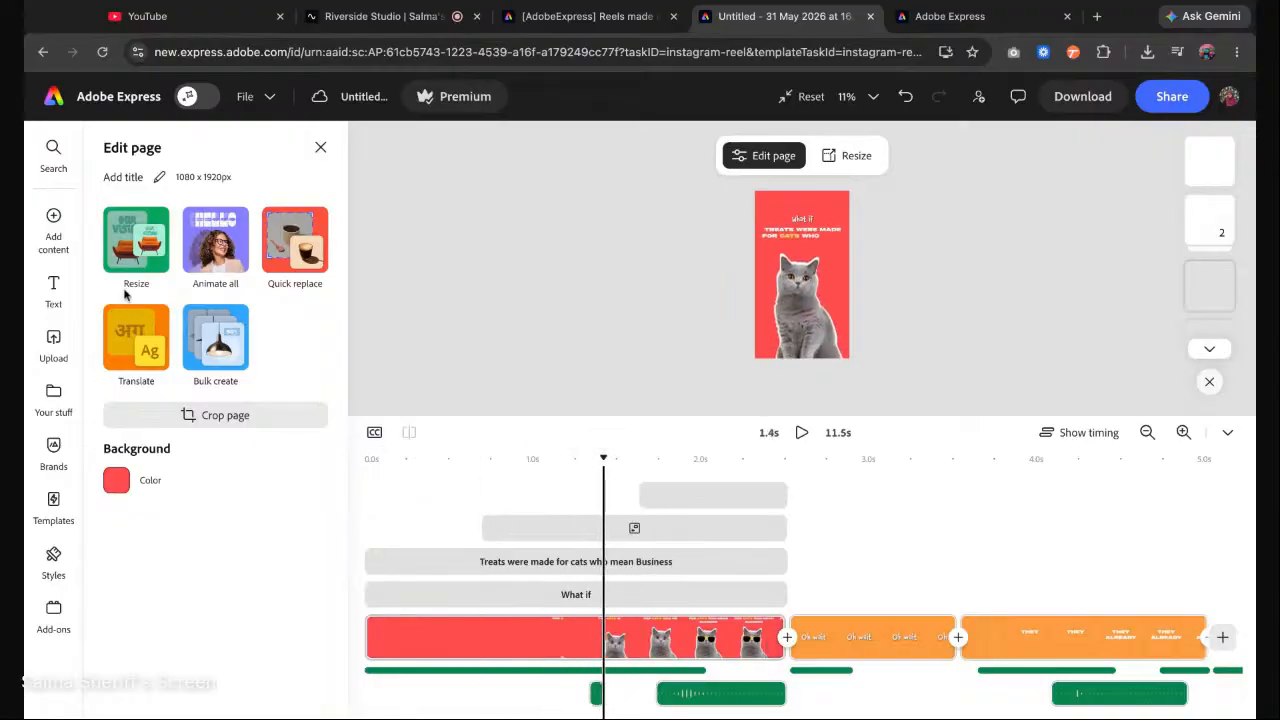
{"action": "mouse_move", "coordinate": [57, 251]}
{"action": "left_click", "coordinate": [150, 277]}
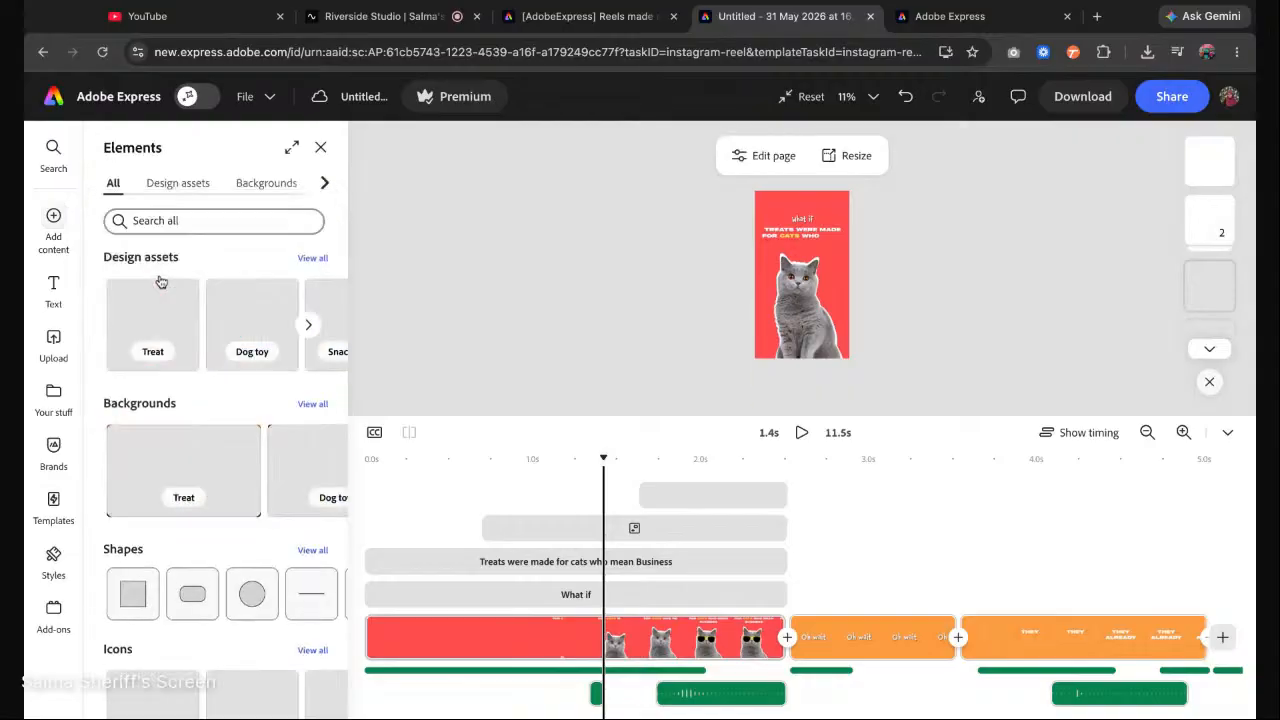
{"action": "left_click", "coordinate": [156, 220]}
{"action": "type", "text": "spa"}
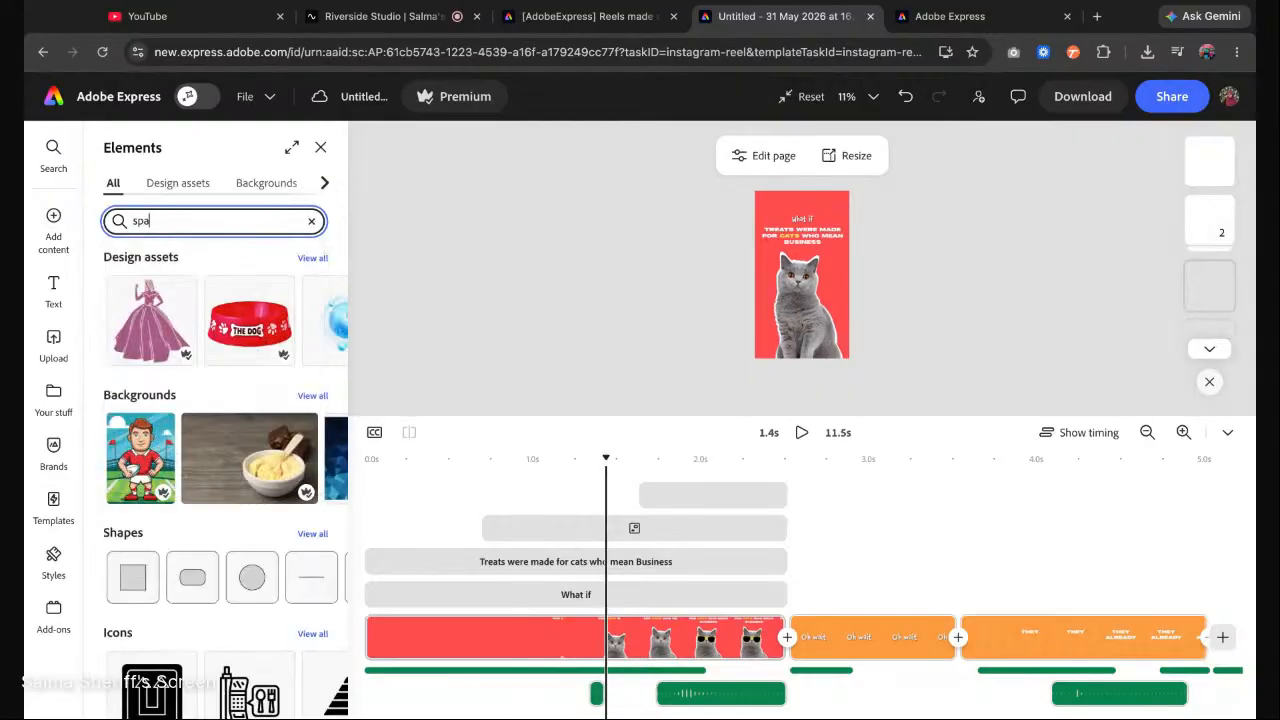
{"action": "type", "text": "rkle"}
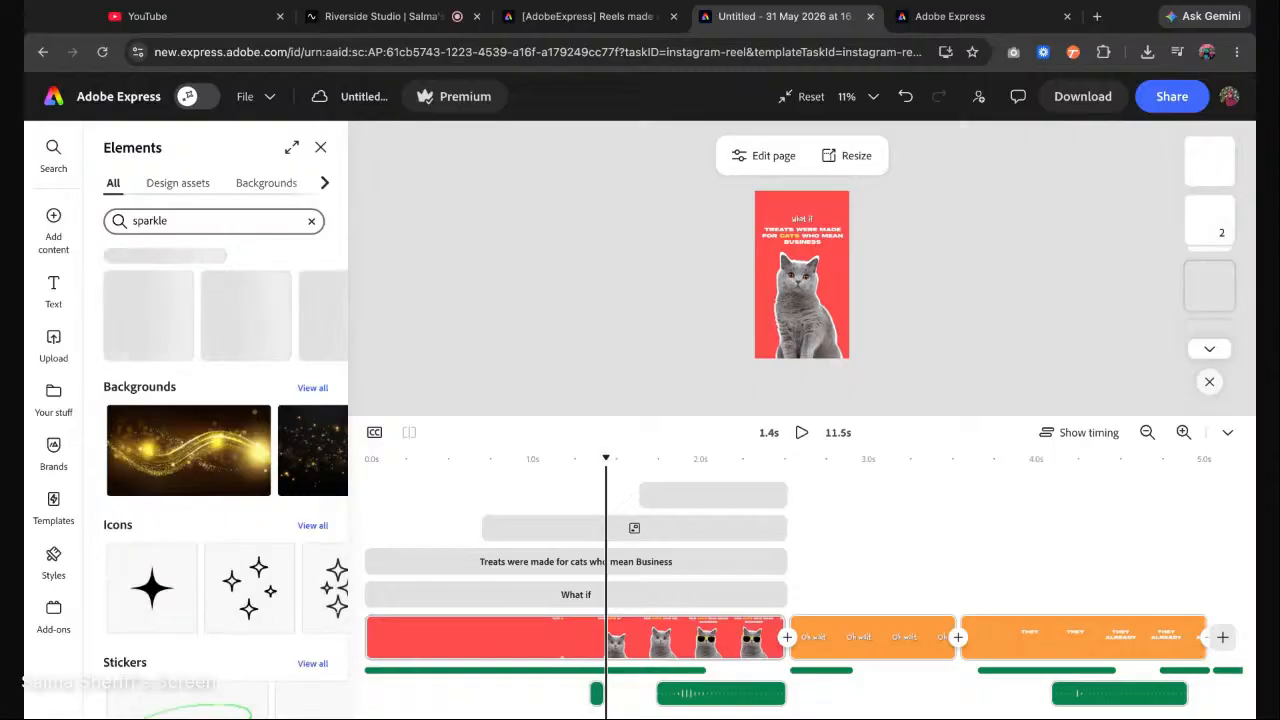
Add the eight-pointed star from the sparkle icons to the cat scene, shrink it and place it left of the cat's face.
{"action": "left_click", "coordinate": [313, 534]}
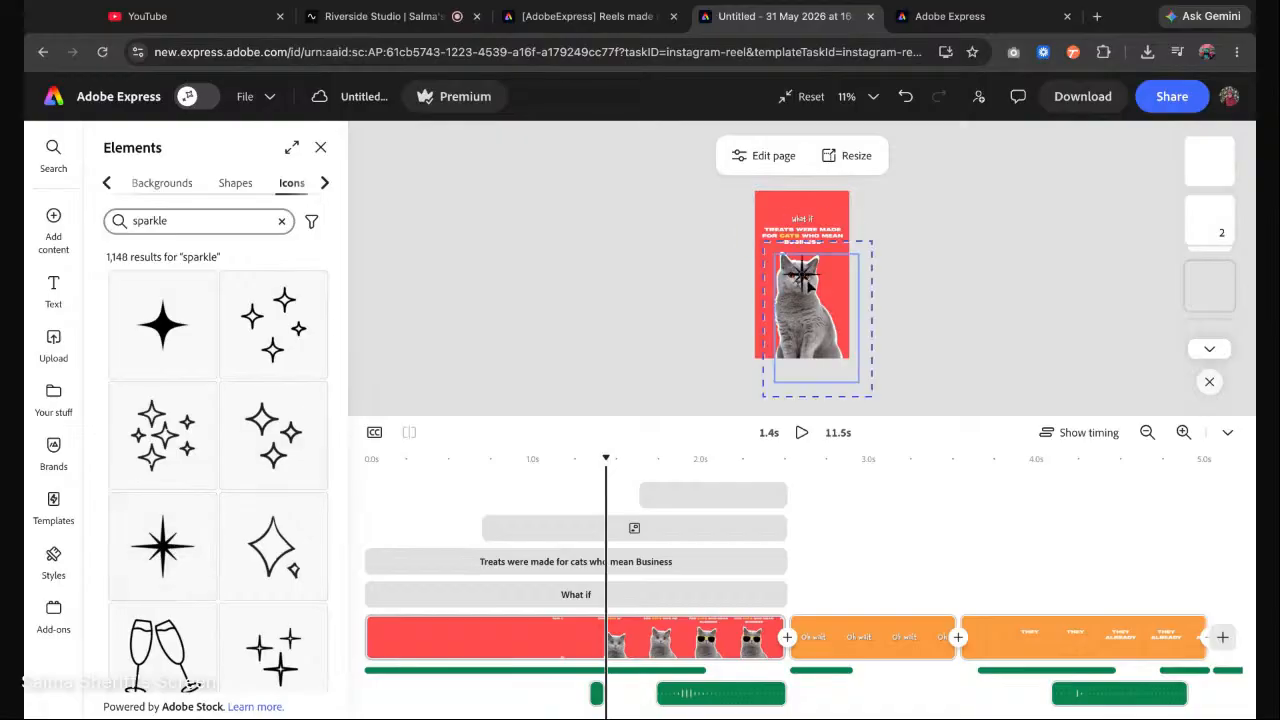
{"action": "scroll", "coordinate": [808, 283], "scroll_direction": "up", "scroll_amount": 5}
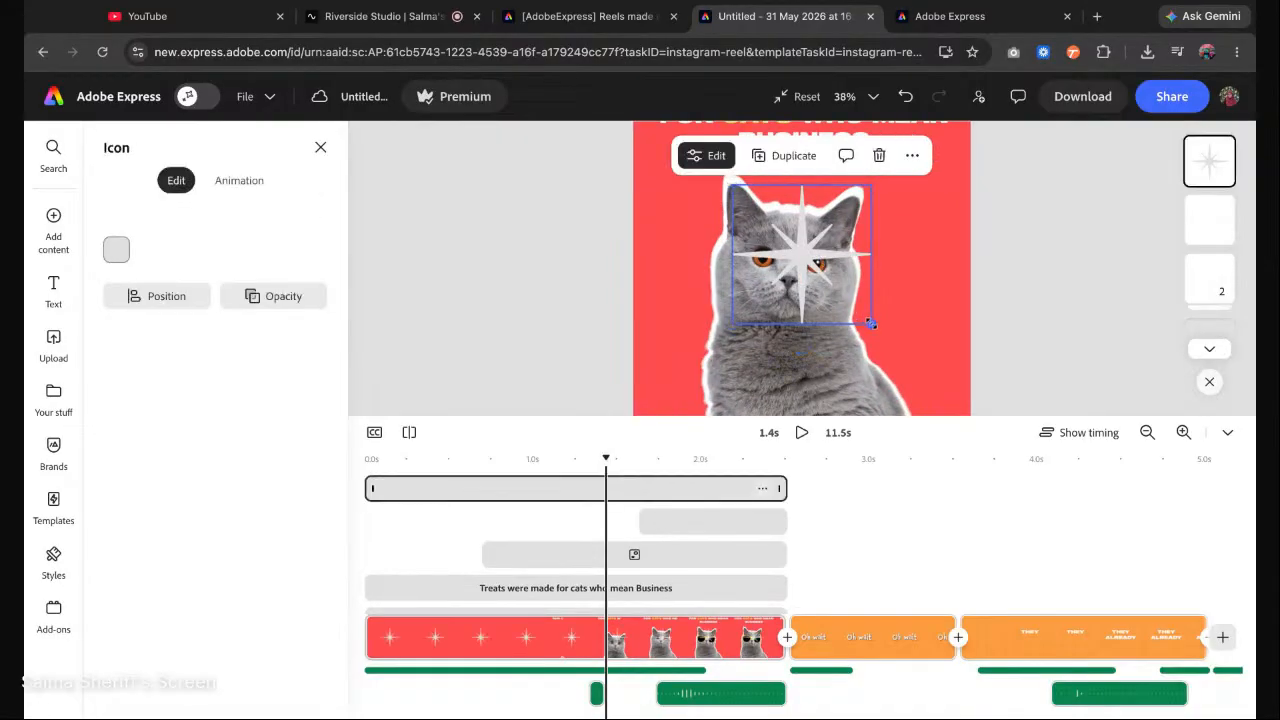
{"action": "left_click_drag", "start_coordinate": [871, 323], "coordinate": [800, 256]}
{"action": "left_click_drag", "start_coordinate": [789, 201], "coordinate": [682, 305]}
Duplicate the star icon, place the copy right of the cat and tilt the two stars at different angles.
{"action": "left_click_drag", "start_coordinate": [661, 369], "coordinate": [896, 324]}
{"action": "key", "text": "super+d"}
{"action": "left_click_drag", "start_coordinate": [905, 372], "coordinate": [873, 368]}
{"action": "left_click", "coordinate": [683, 303]}
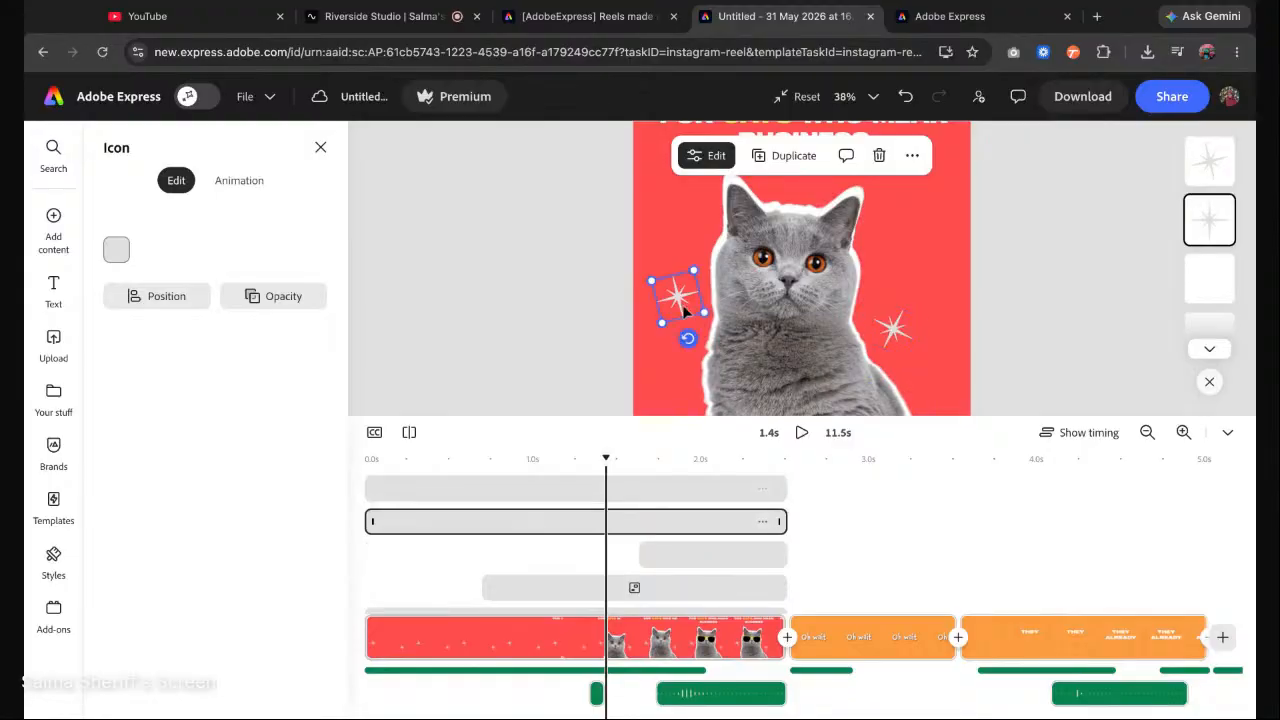
Apply the Flicker loop animation to both stars beside the cat.
{"action": "left_click", "coordinate": [905, 340], "text": "shift"}
{"action": "left_click", "coordinate": [239, 180]}
{"action": "left_click", "coordinate": [215, 311]}
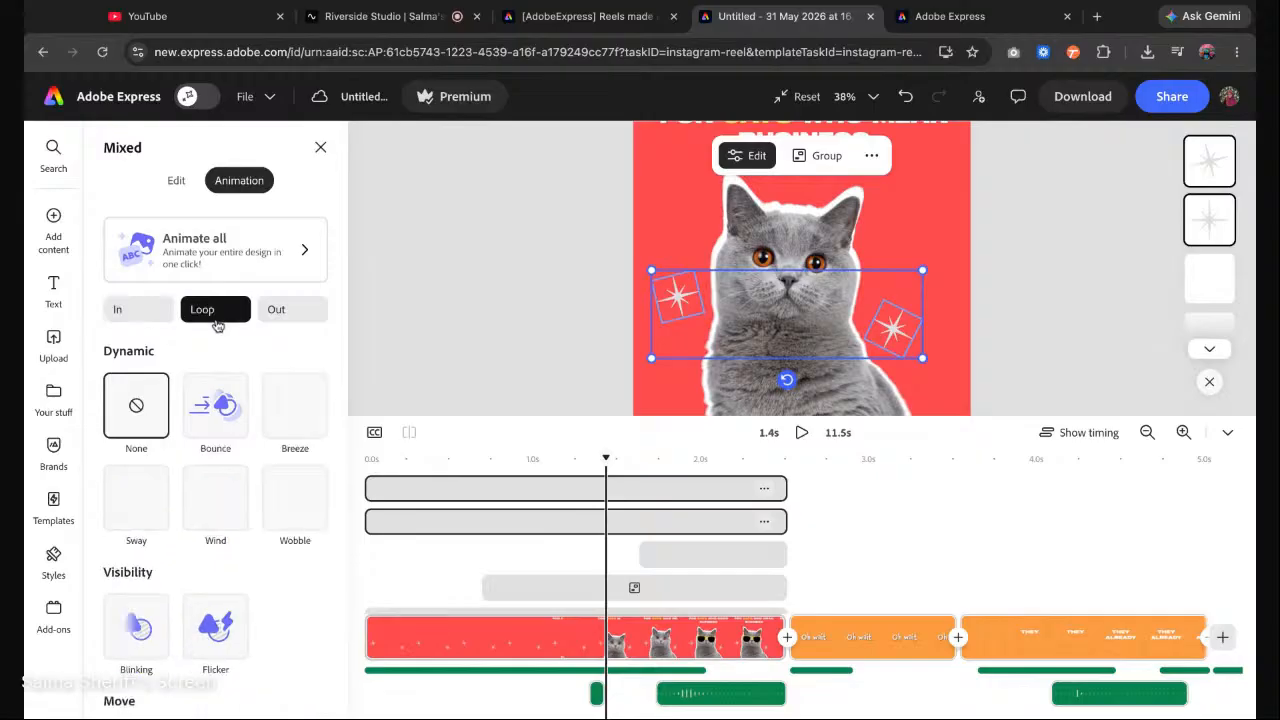
{"action": "scroll", "coordinate": [263, 457], "scroll_direction": "down", "scroll_amount": 3}
{"action": "left_click", "coordinate": [215, 470]}
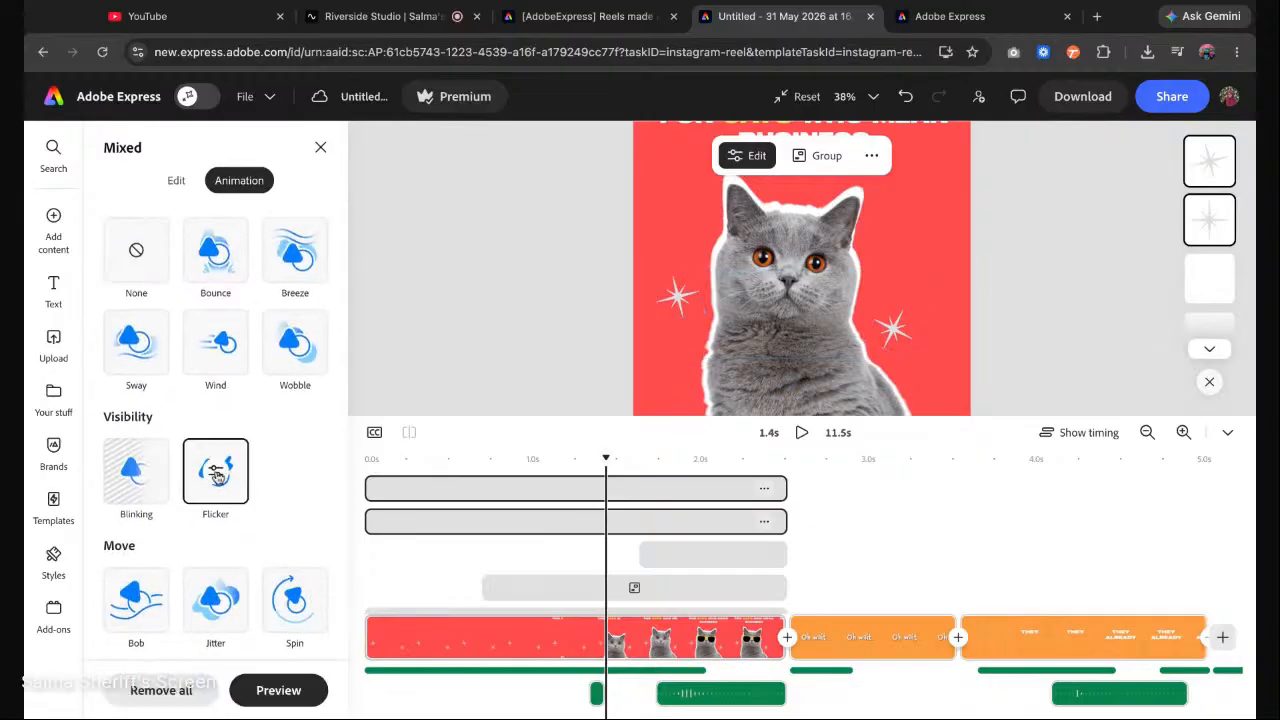
{"action": "left_click", "coordinate": [392, 332]}
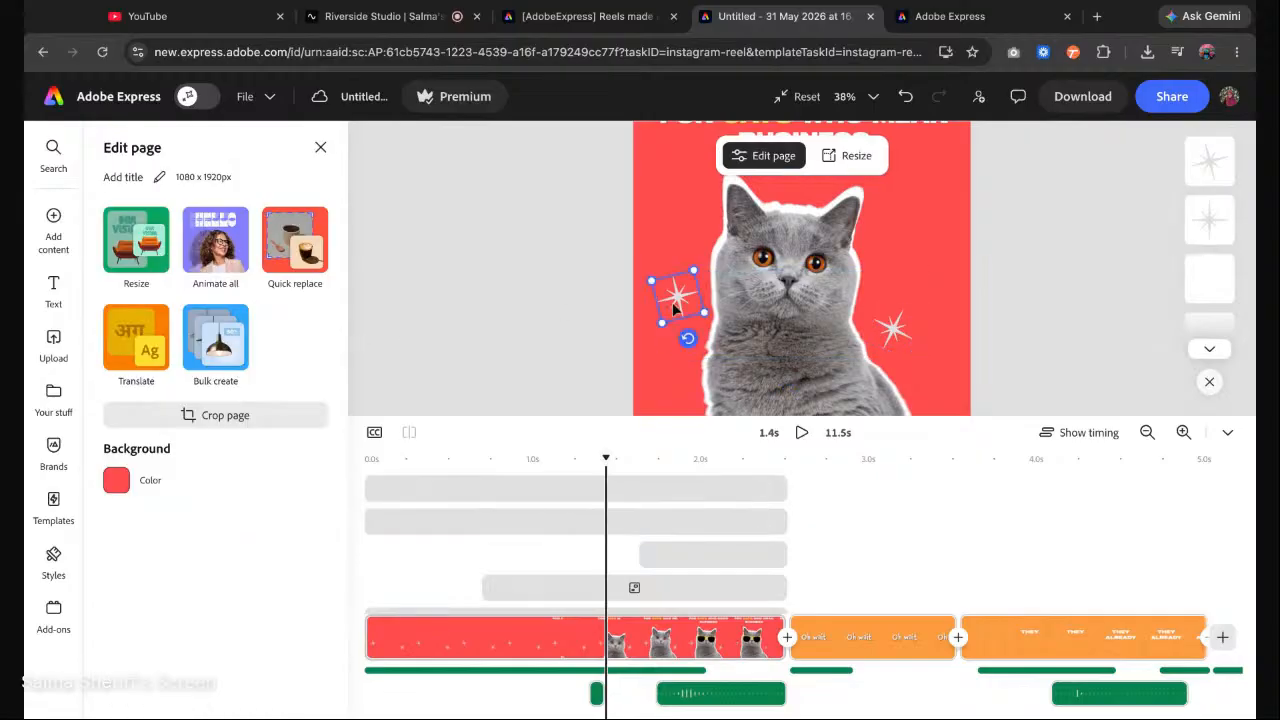
Recolour both stars beside the cat with the yellow swatch from the SS Brand palette.
{"action": "left_click", "coordinate": [118, 250]}
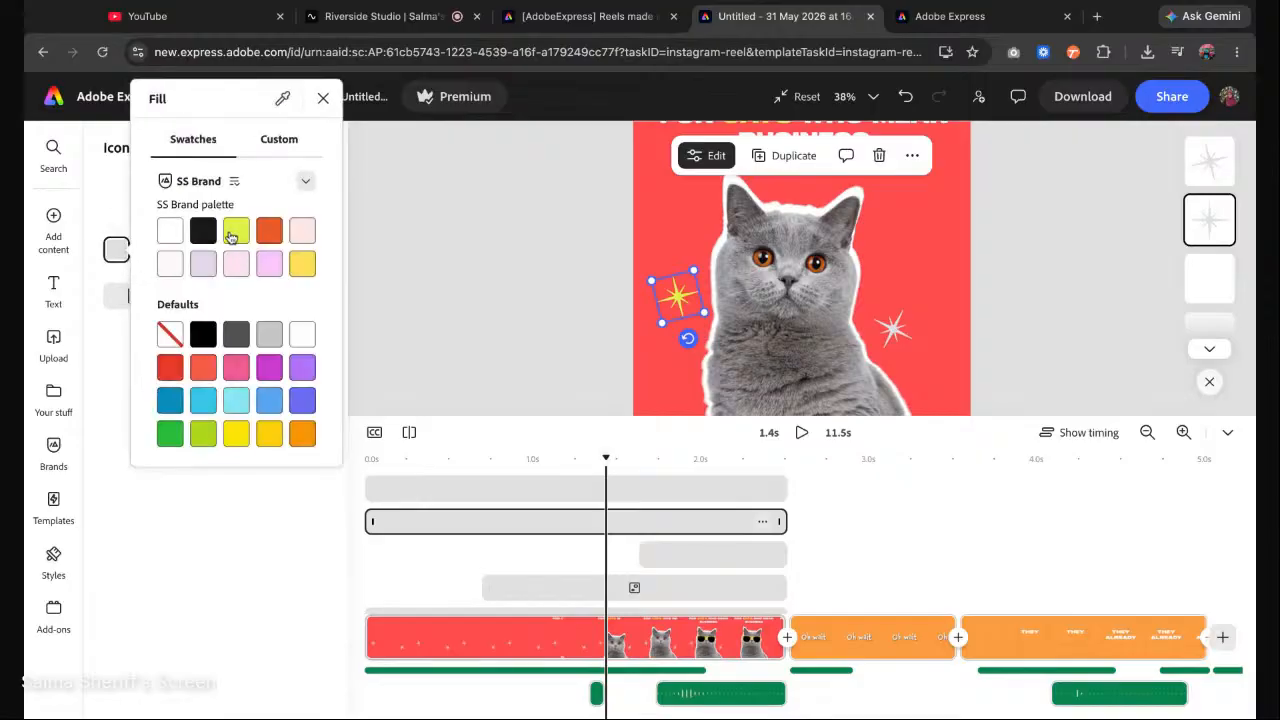
{"action": "left_click", "coordinate": [300, 262]}
{"action": "left_click", "coordinate": [893, 332]}
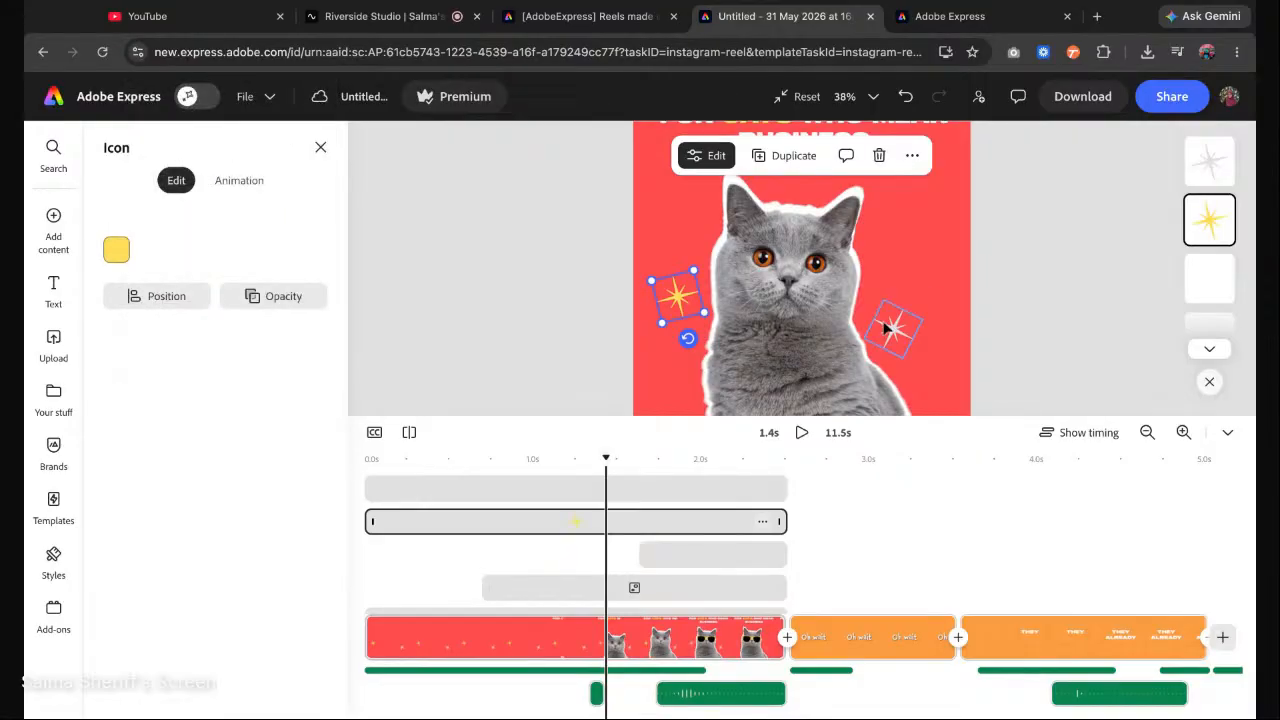
{"action": "left_click", "coordinate": [117, 249]}
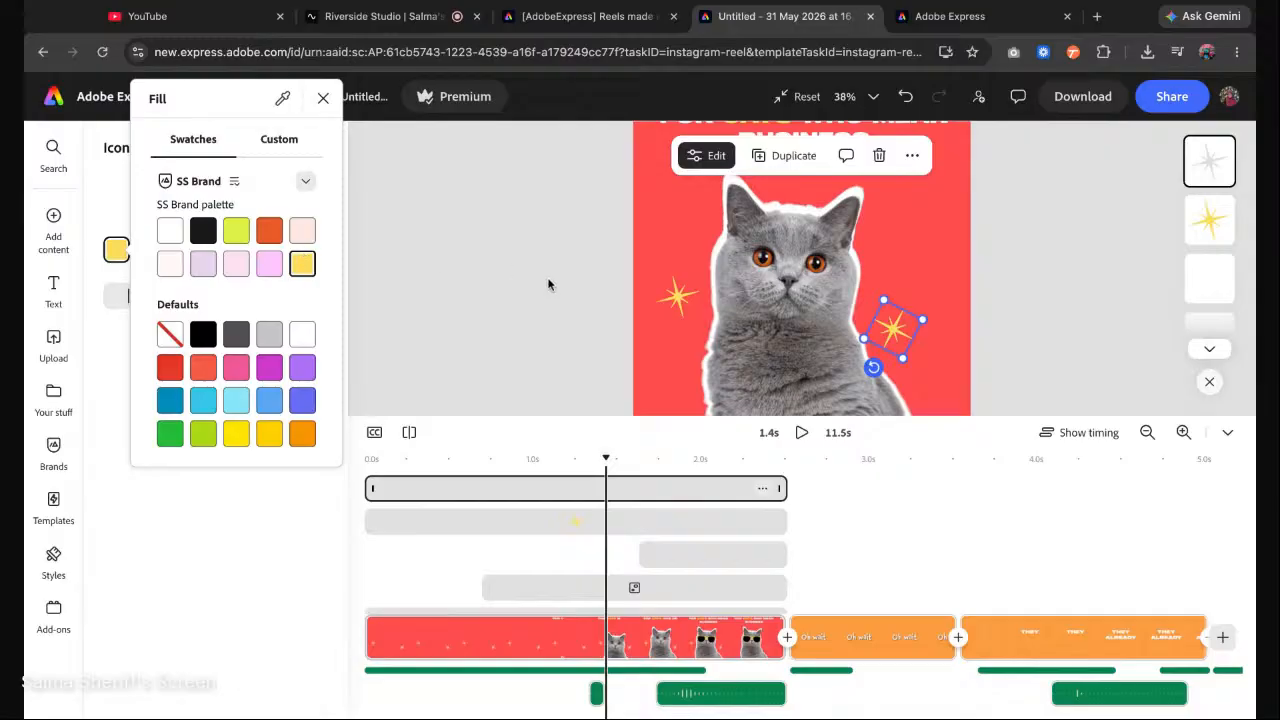
{"action": "left_click", "coordinate": [551, 330]}
Select the two yellow stars beside the cat and group them.
{"action": "scroll", "coordinate": [626, 318], "scroll_direction": "down", "scroll_amount": 5}
{"action": "left_click", "coordinate": [731, 314]}
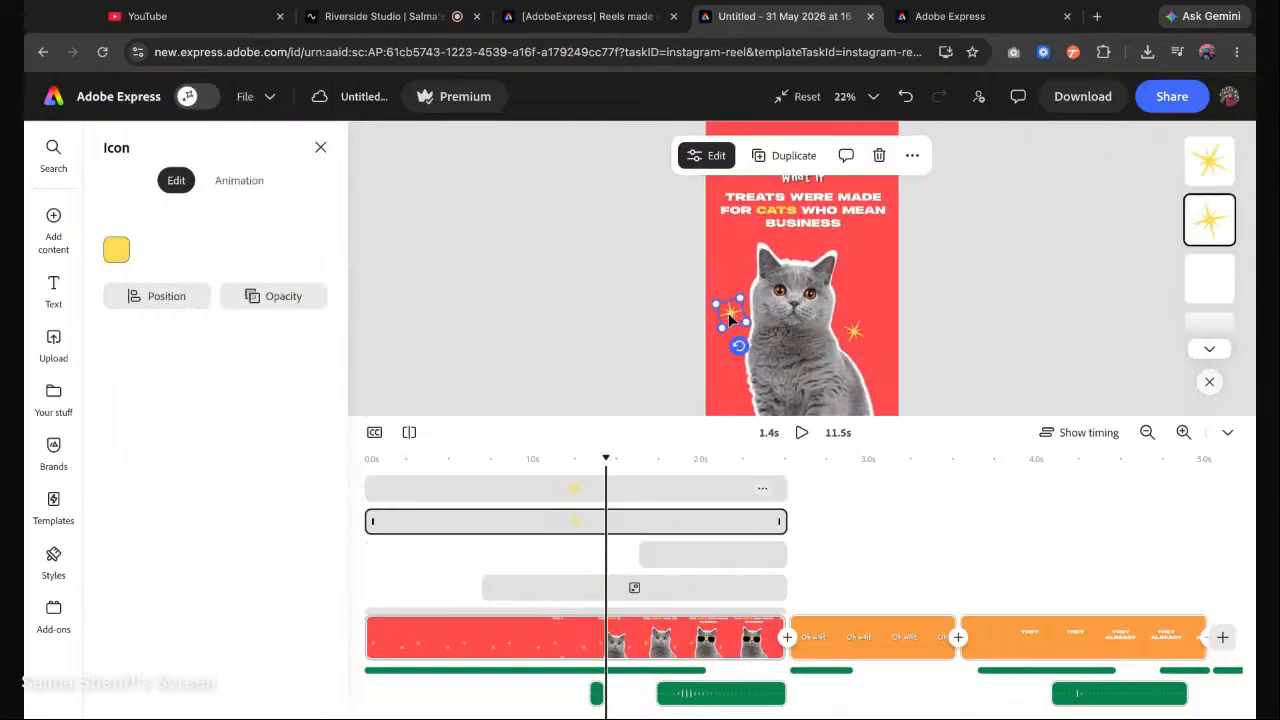
{"action": "left_click", "coordinate": [858, 335], "text": "shift"}
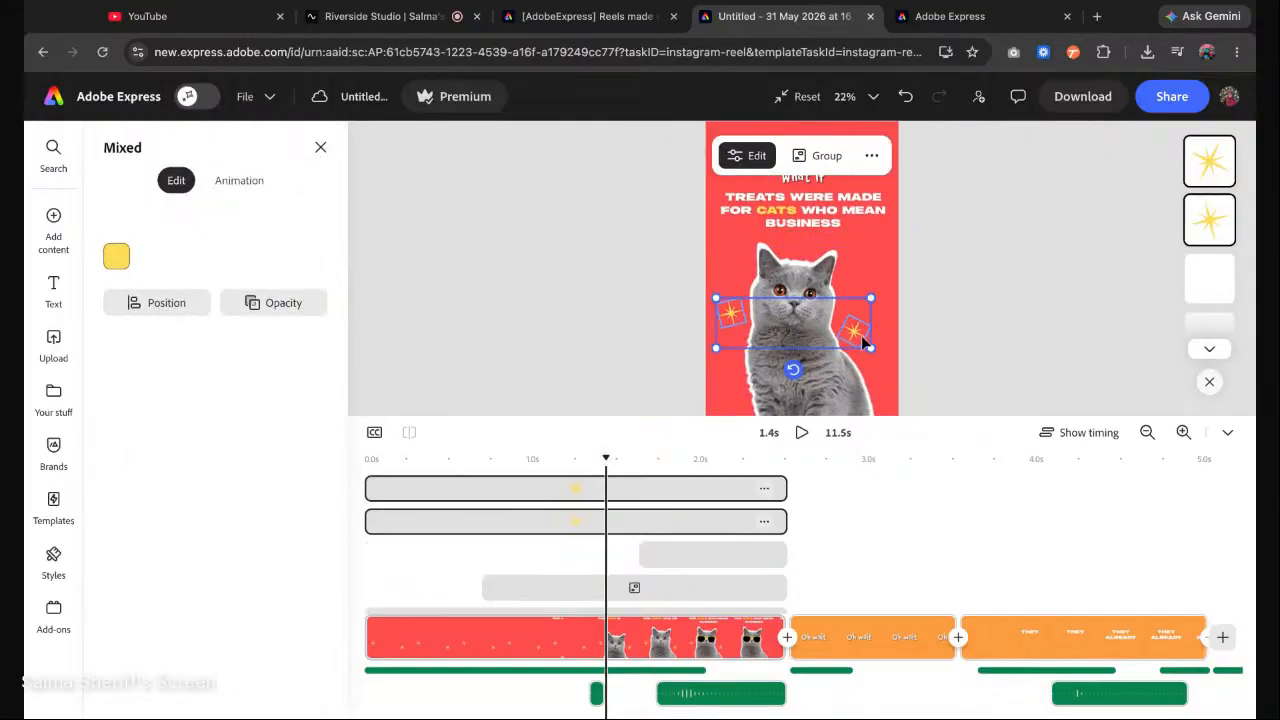
{"action": "left_click", "coordinate": [817, 157]}
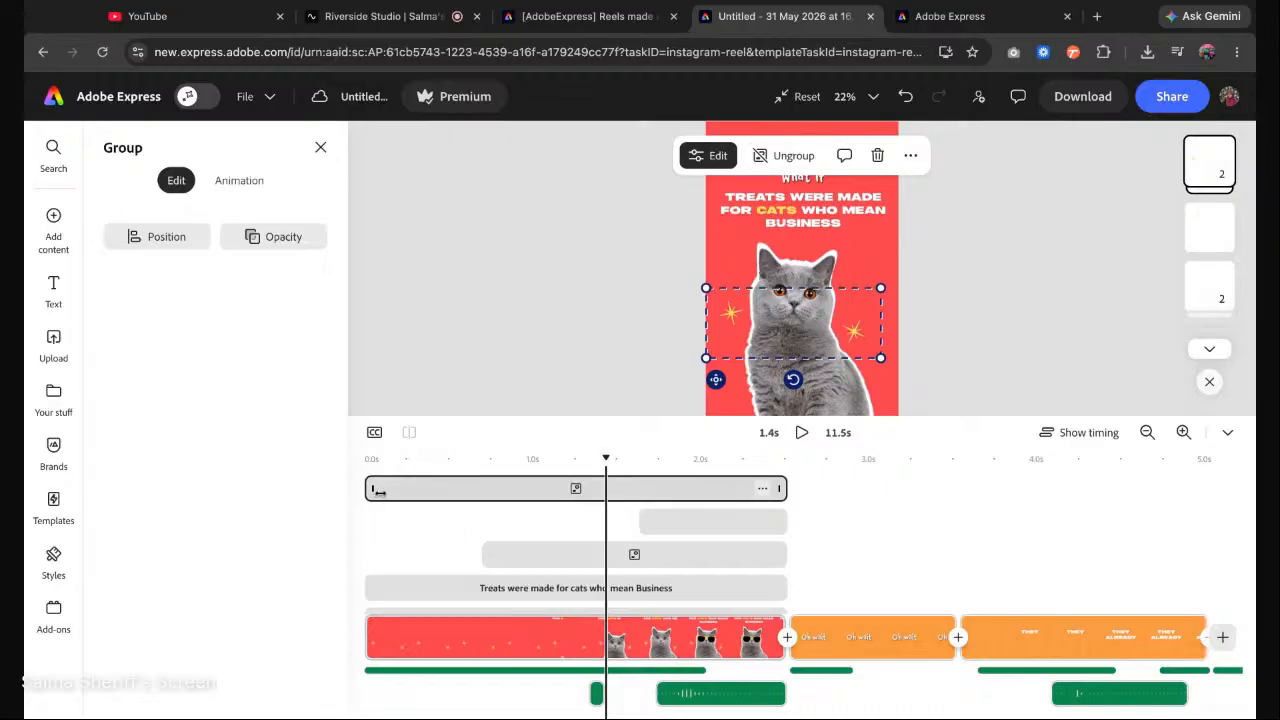
Trim the star group's start to about 1.3 s and play the opening scene to check its timing.
{"action": "left_click_drag", "start_coordinate": [378, 490], "coordinate": [367, 459]}
{"action": "left_click", "coordinate": [801, 432]}
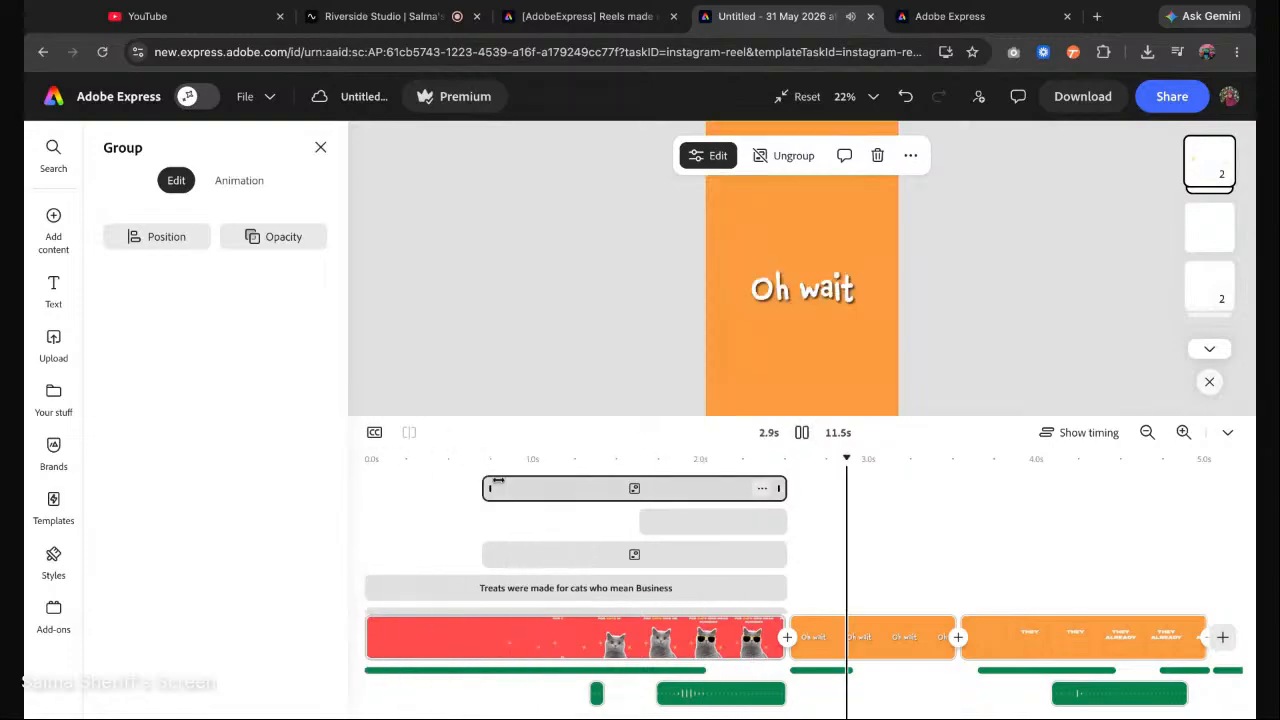
{"action": "left_click_drag", "start_coordinate": [491, 488], "coordinate": [364, 458]}
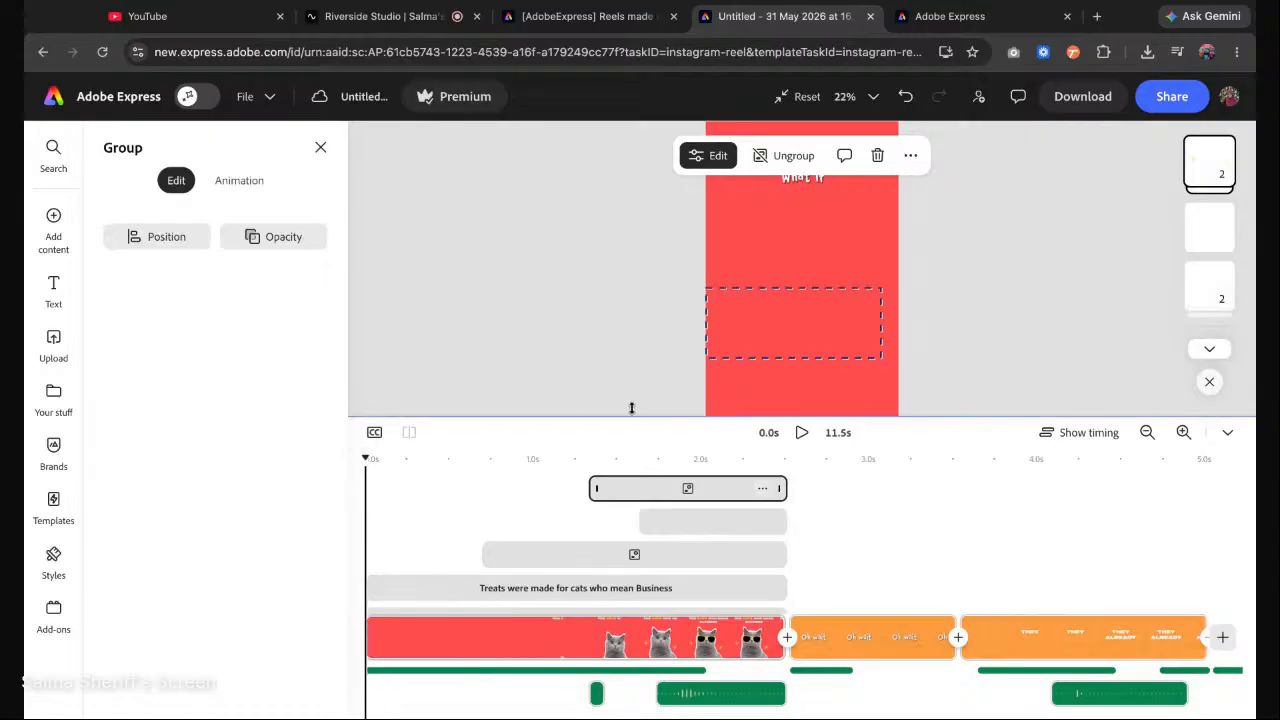
{"action": "left_click", "coordinate": [802, 433]}
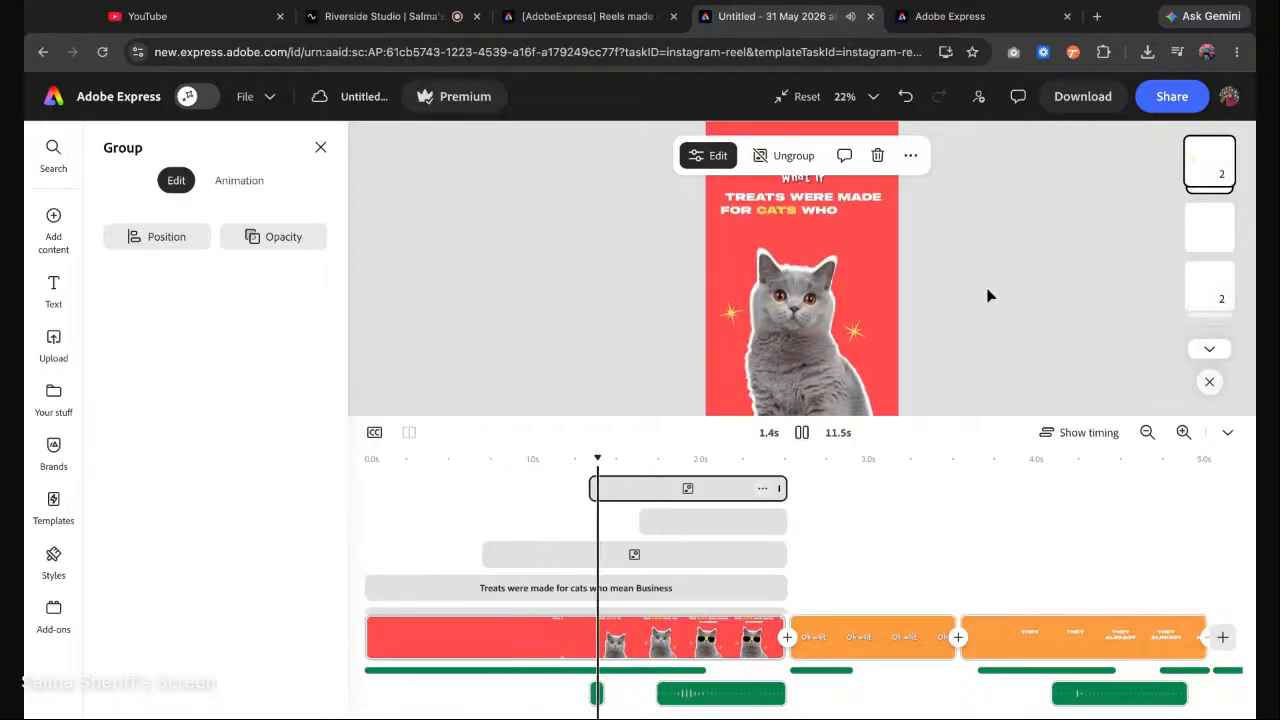
{"action": "key", "text": "space"}
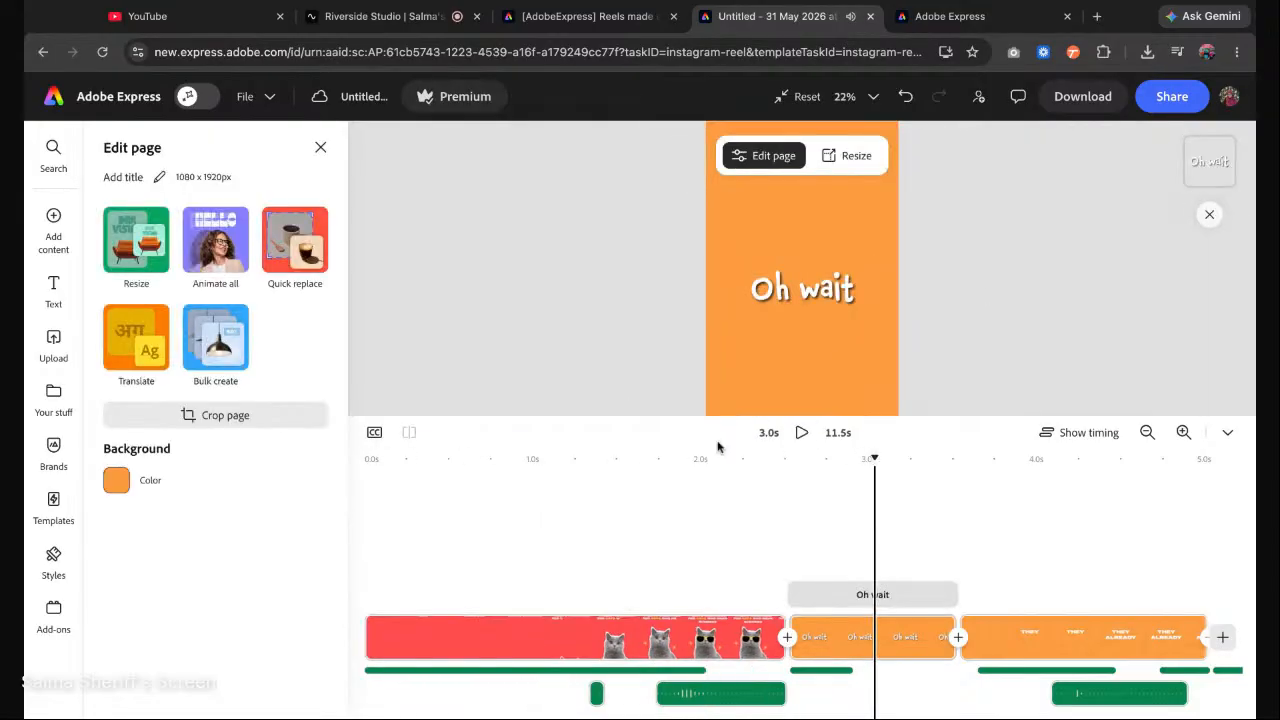
At 1.4 s in the opening scene, apply the Blinking loop animation to each star inside the group.
{"action": "left_click_drag", "start_coordinate": [871, 457], "coordinate": [594, 458]}
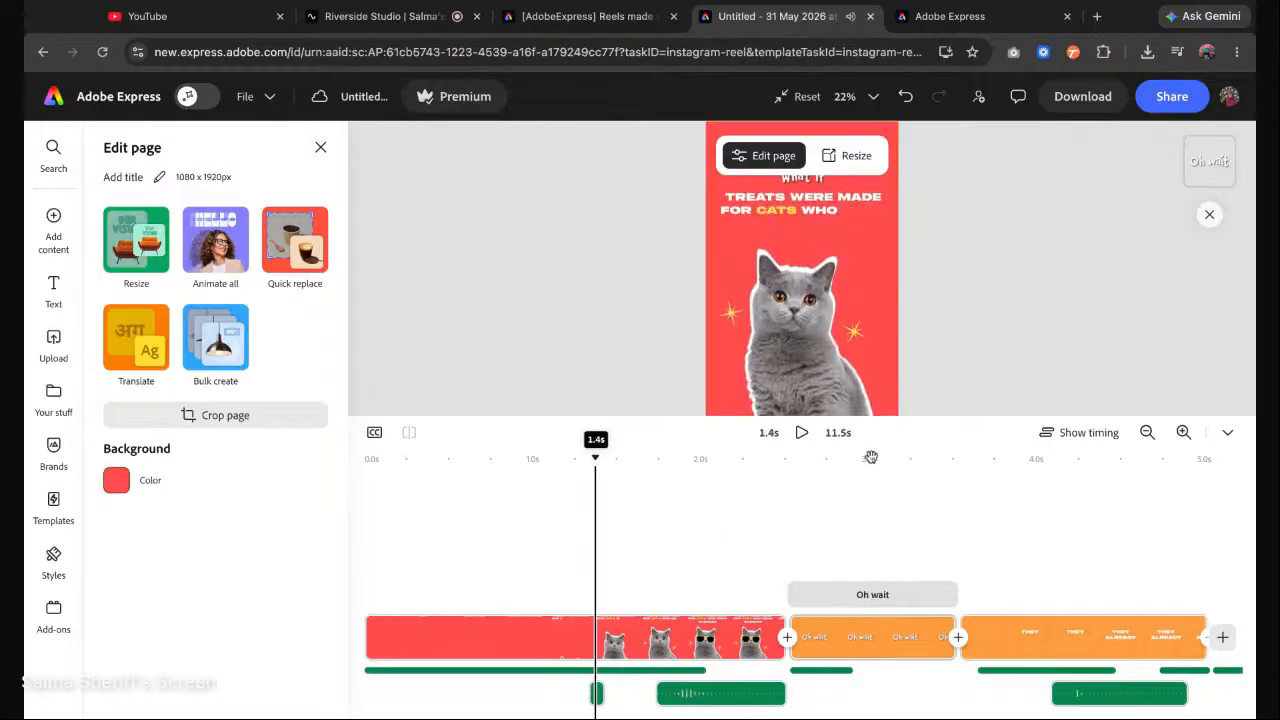
{"action": "left_click", "coordinate": [733, 318]}
{"action": "left_click", "coordinate": [873, 291]}
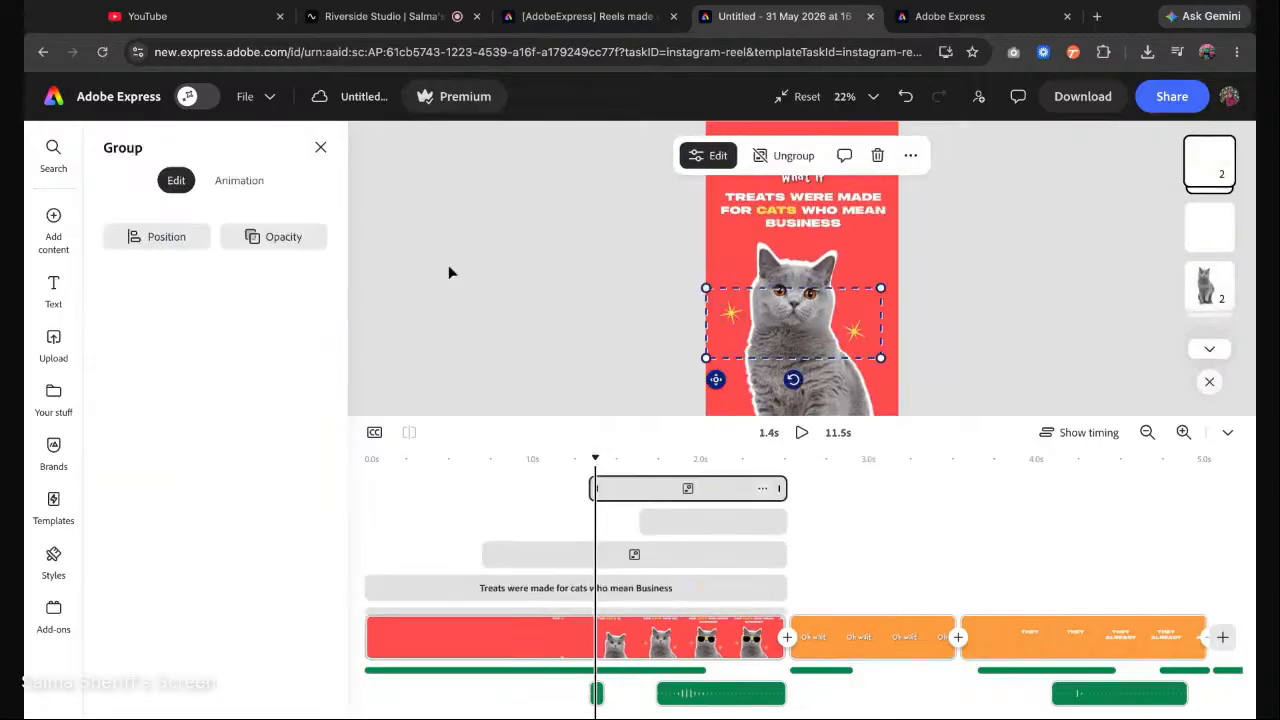
{"action": "left_click", "coordinate": [239, 180]}
{"action": "left_click", "coordinate": [236, 315]}
{"action": "scroll", "coordinate": [245, 461], "scroll_direction": "down", "scroll_amount": 1}
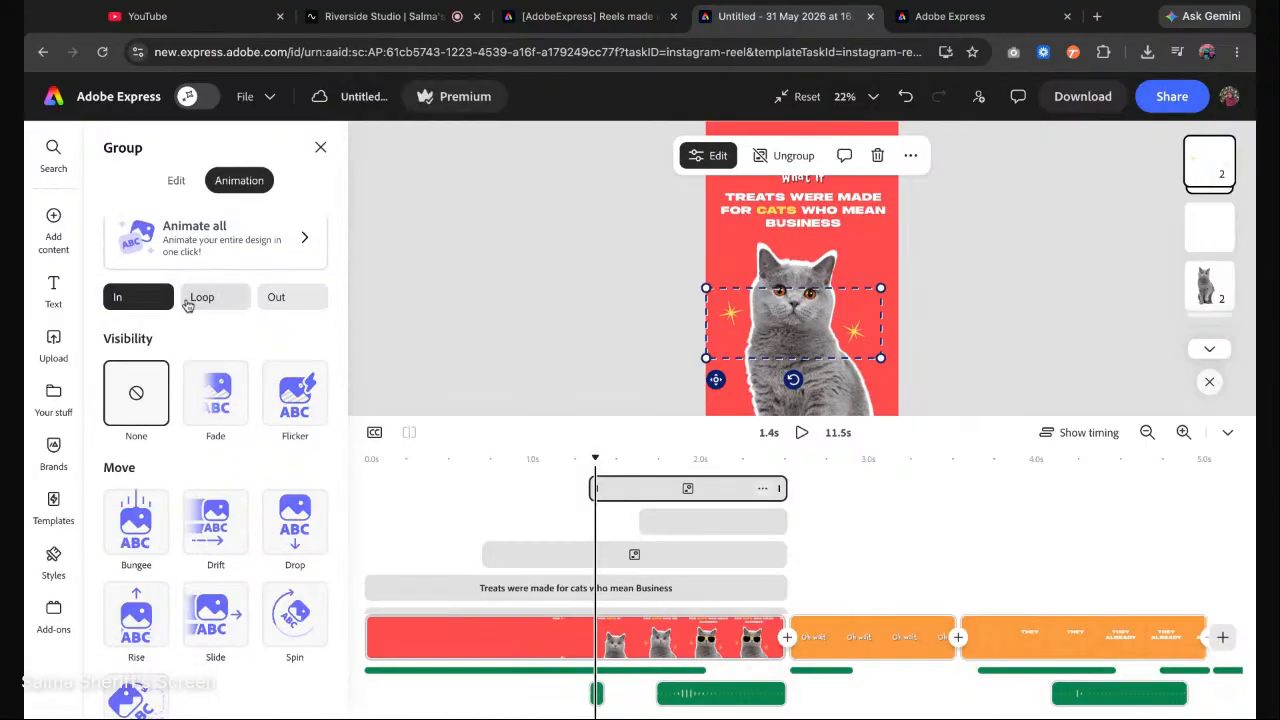
{"action": "left_click", "coordinate": [732, 318]}
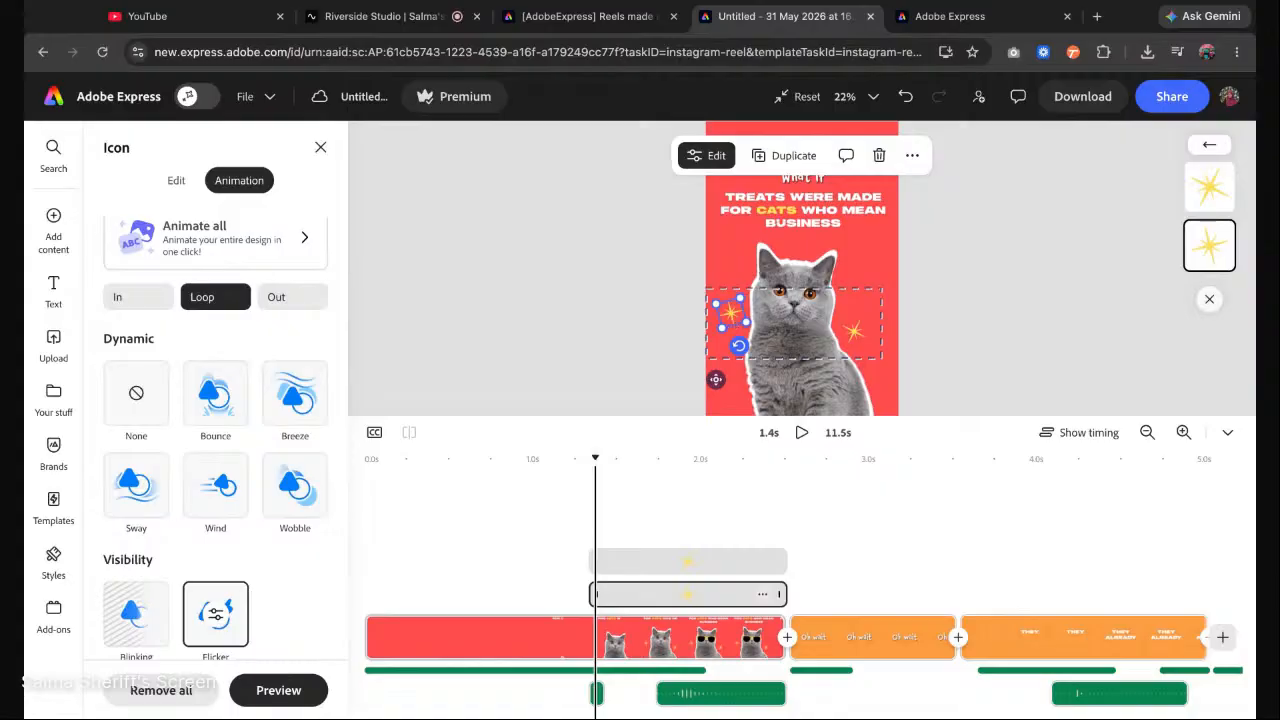
{"action": "scroll", "coordinate": [205, 580], "scroll_direction": "down", "scroll_amount": 3}
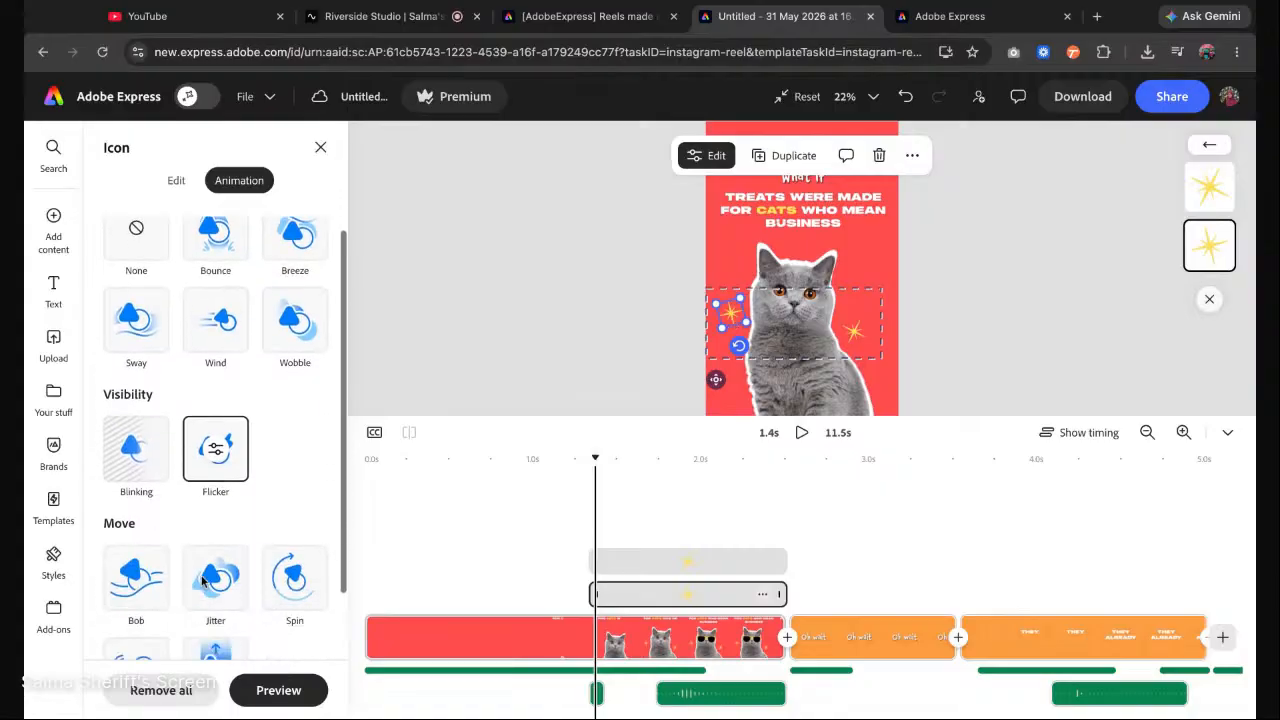
{"action": "left_click", "coordinate": [133, 455]}
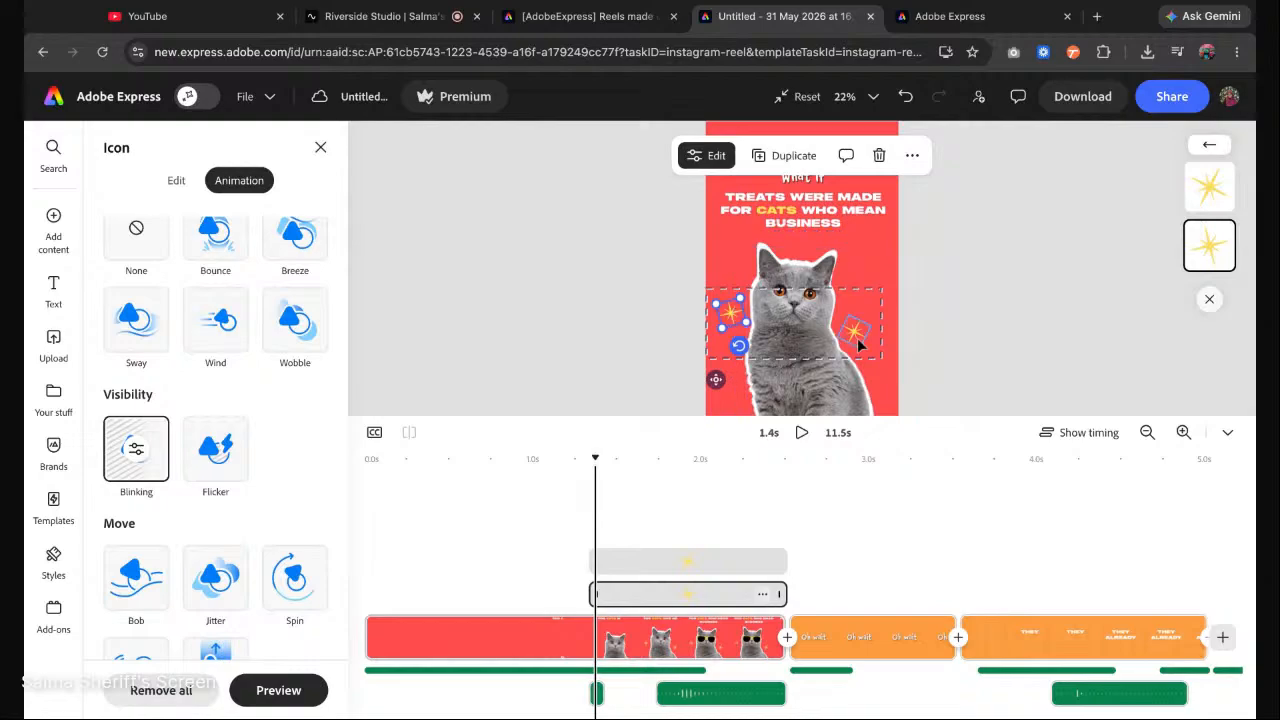
{"action": "left_click", "coordinate": [137, 460]}
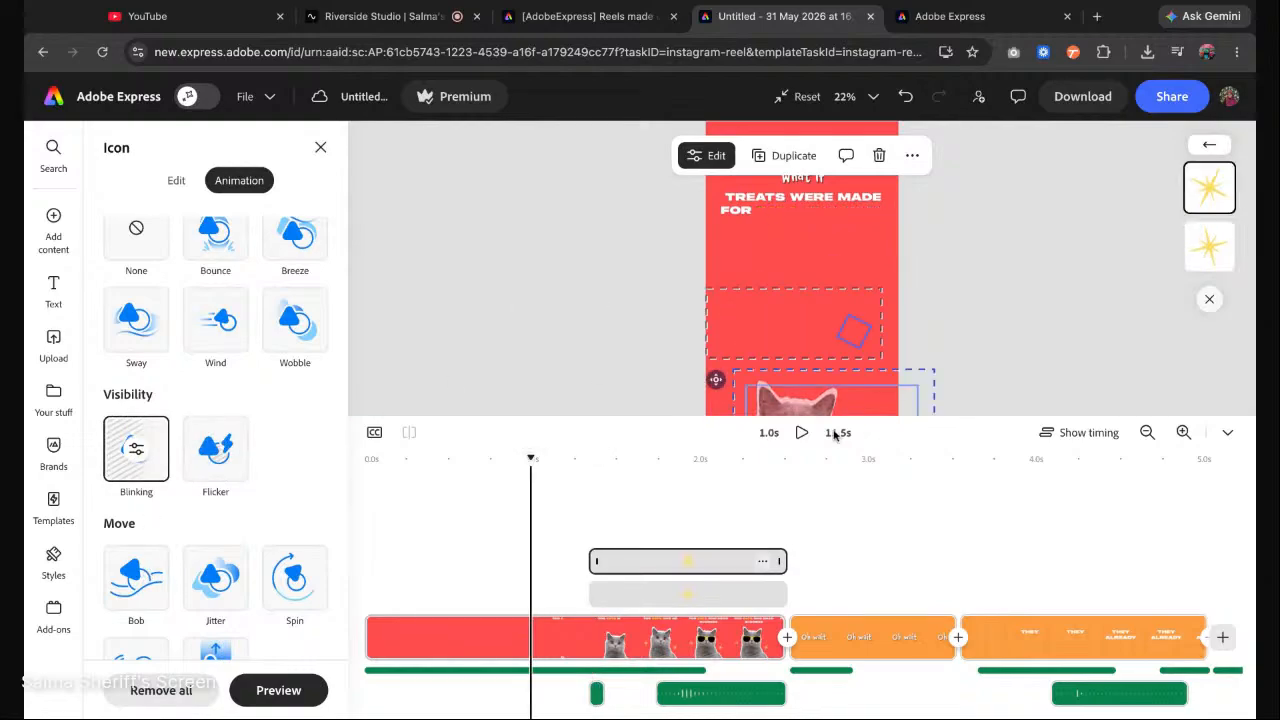
Play the opening scene from 1.0 s to review the star animation and collapse the timeline.
{"action": "left_click", "coordinate": [802, 432]}
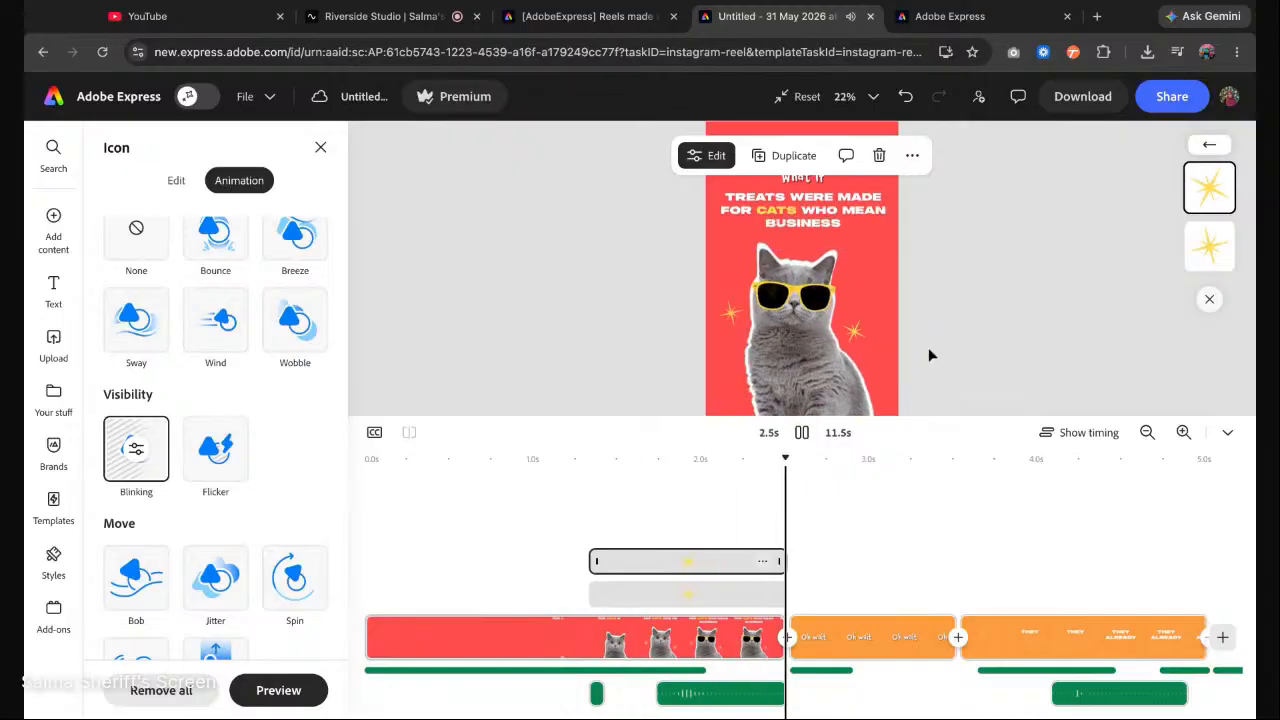
{"action": "left_click", "coordinate": [978, 350]}
{"action": "left_click", "coordinate": [1223, 432]}
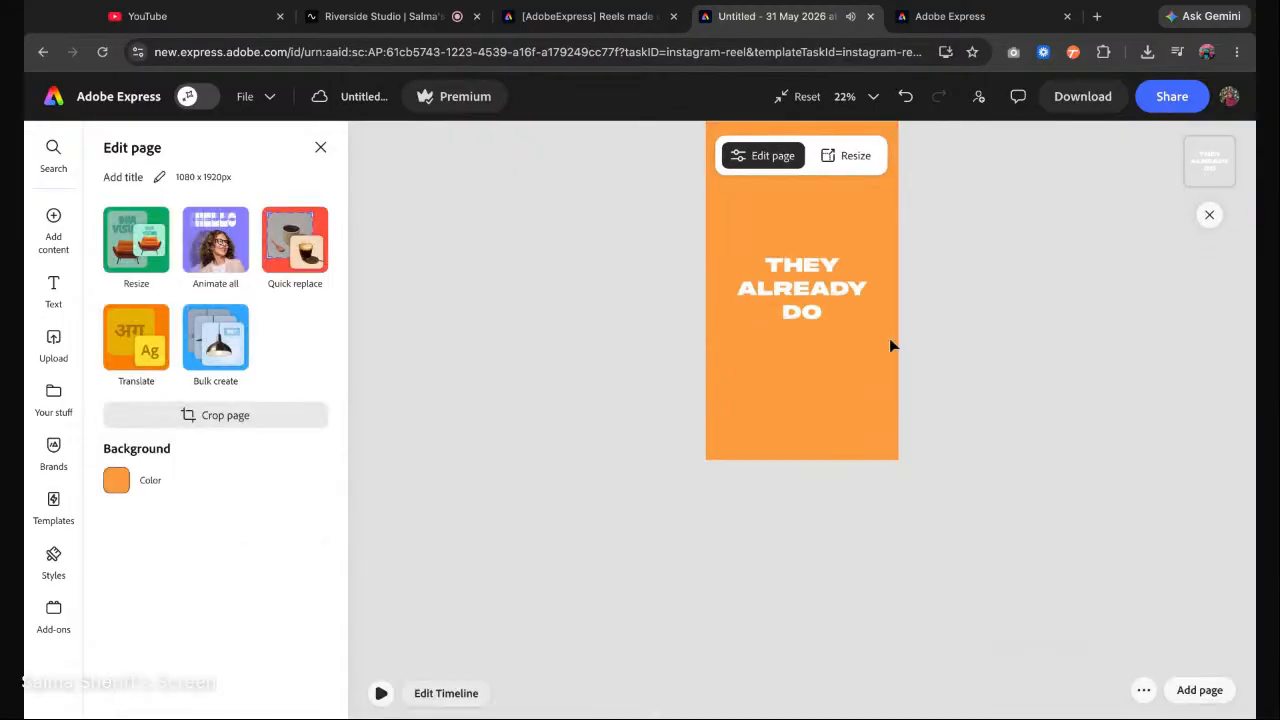
{"action": "left_click", "coordinate": [53, 222]}
{"action": "scroll", "coordinate": [941, 298], "scroll_direction": "up", "scroll_amount": 1}
{"action": "scroll", "coordinate": [818, 261], "scroll_direction": "up", "scroll_amount": 3}
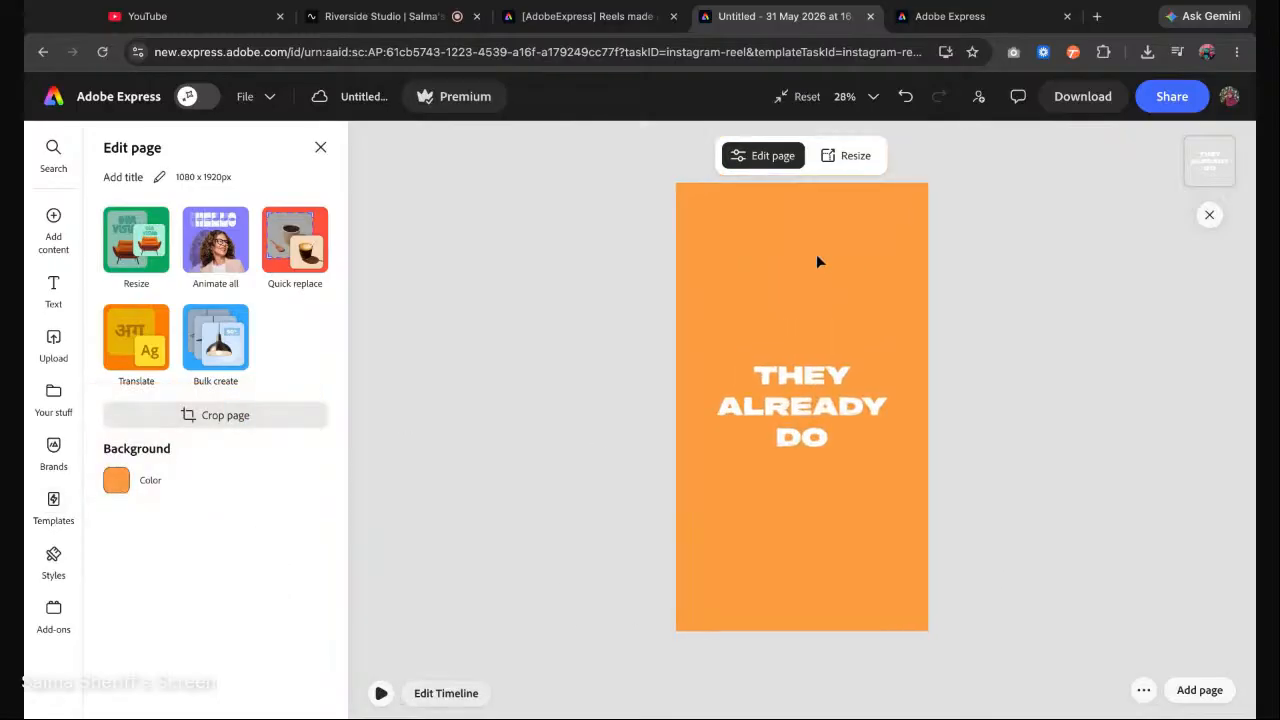
Reopen the timeline at 152% zoom and review the sequence of scenes and their sounds through the end of the reel.
{"action": "left_click", "coordinate": [432, 694]}
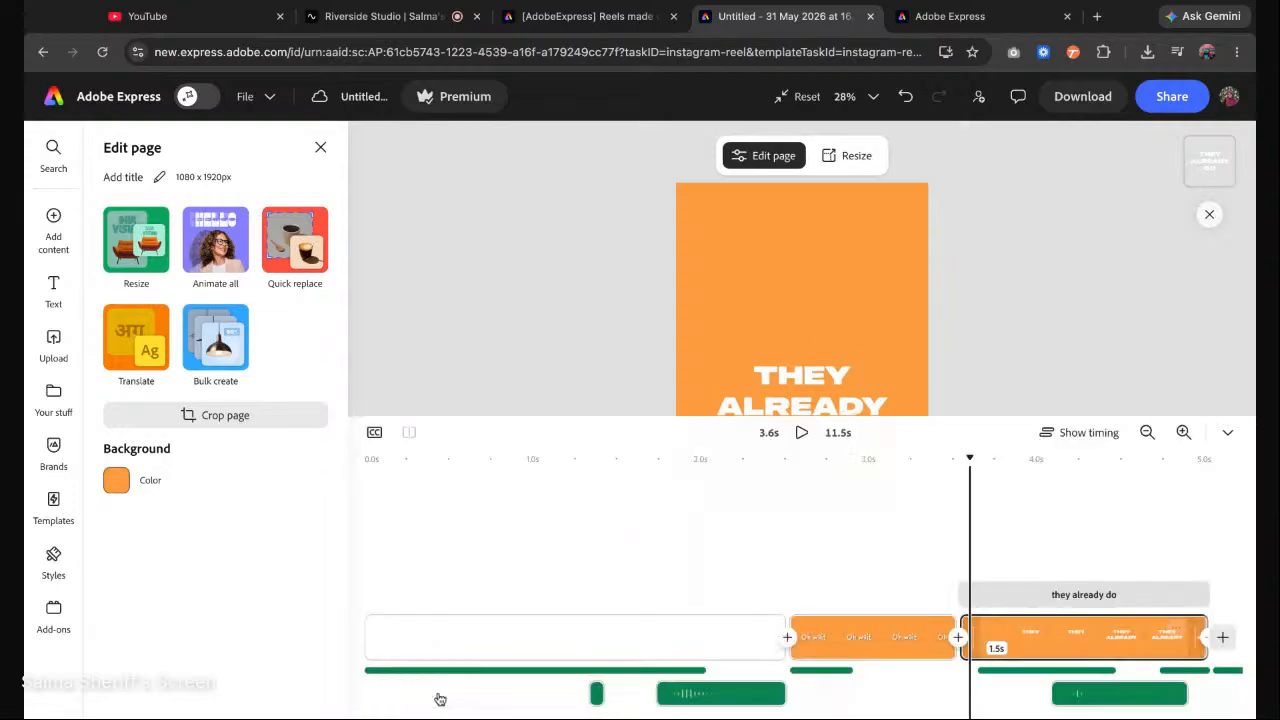
{"action": "left_click", "coordinate": [1147, 436]}
{"action": "left_click", "coordinate": [1147, 436]}
{"action": "left_click", "coordinate": [1147, 436]}
{"action": "left_click", "coordinate": [1147, 436]}
{"action": "left_click", "coordinate": [1187, 434]}
{"action": "left_click", "coordinate": [1187, 434]}
{"action": "left_click", "coordinate": [1187, 434]}
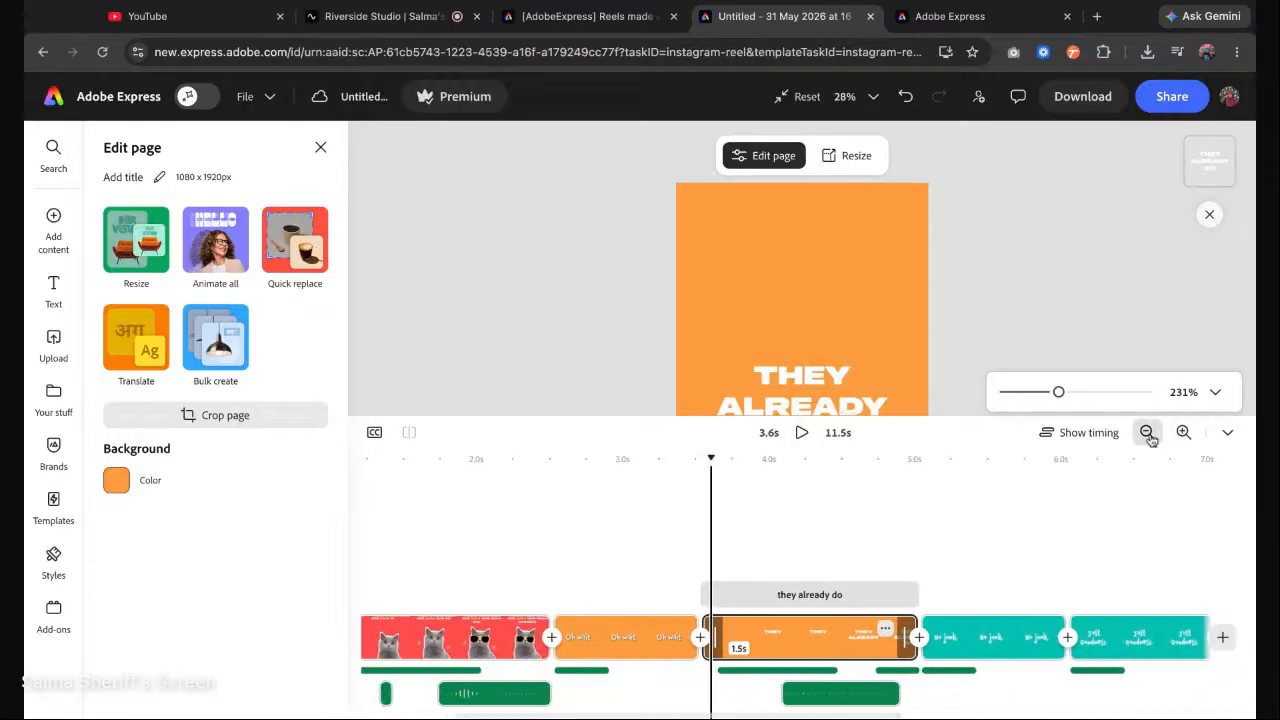
{"action": "left_click", "coordinate": [1147, 433]}
{"action": "left_click", "coordinate": [1147, 433]}
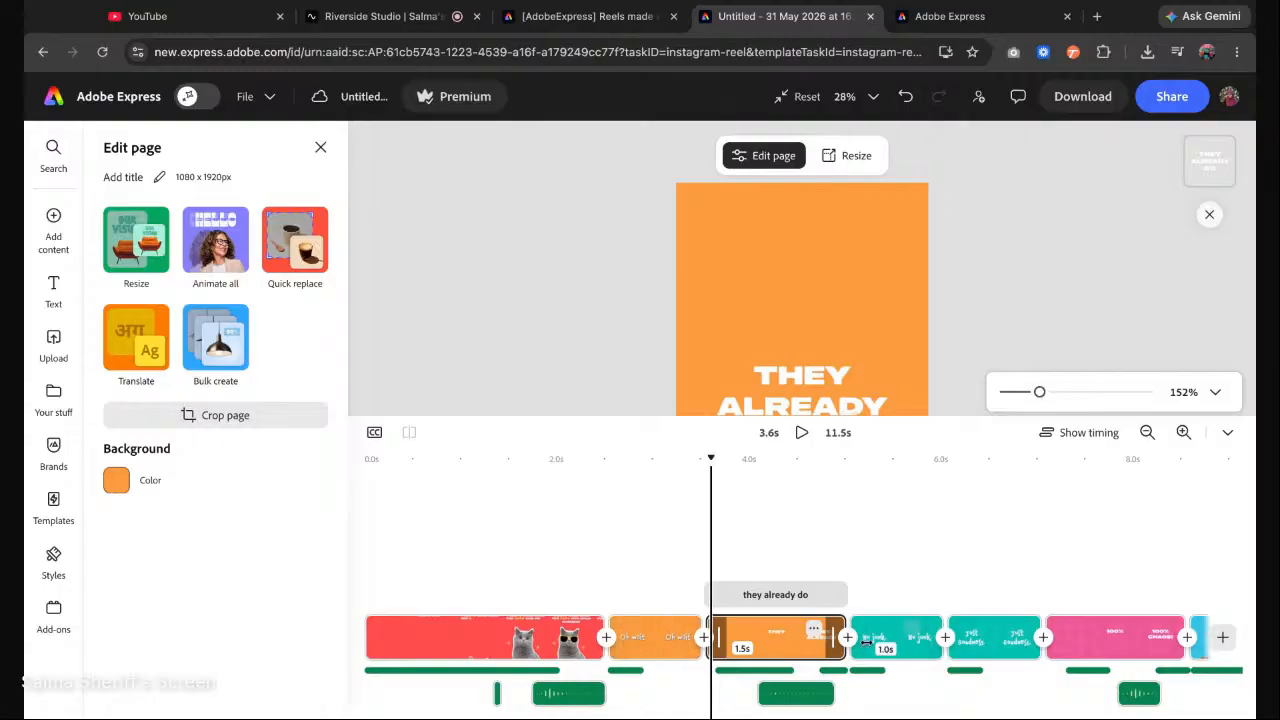
{"action": "scroll", "coordinate": [864, 640], "scroll_direction": "right", "scroll_amount": 5}
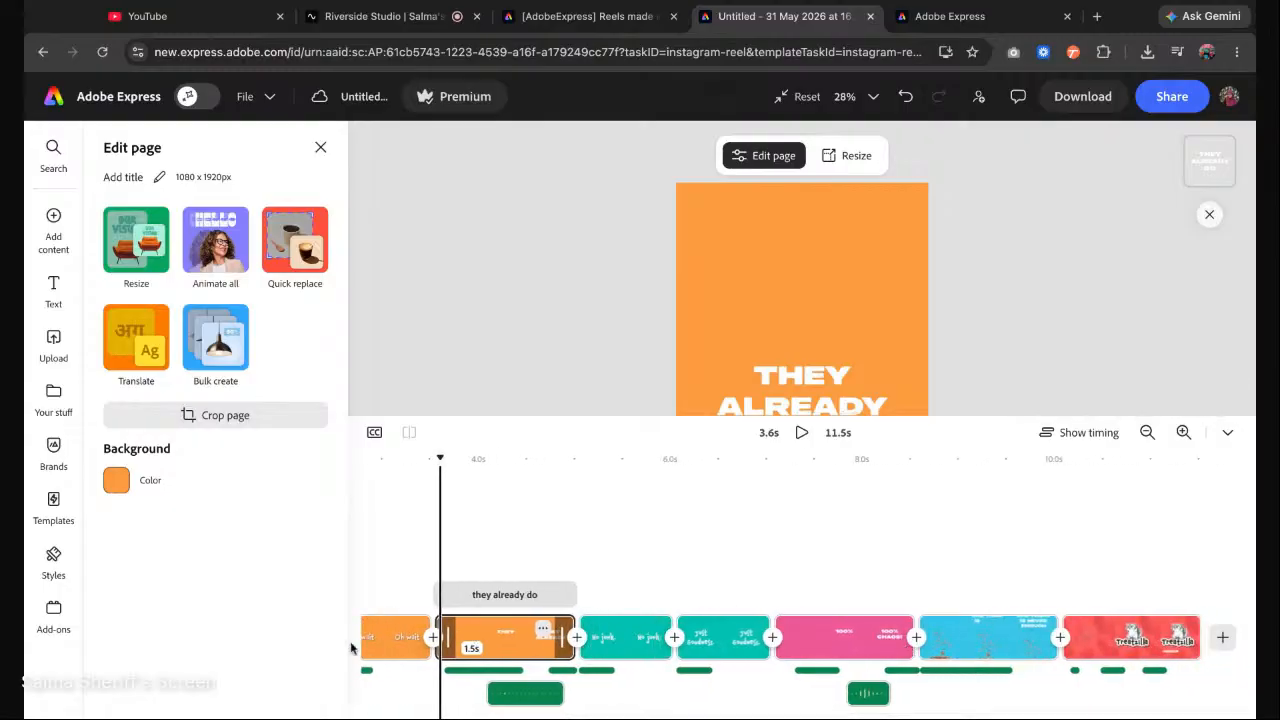
{"action": "scroll", "coordinate": [652, 650], "scroll_direction": "left", "scroll_amount": 5}
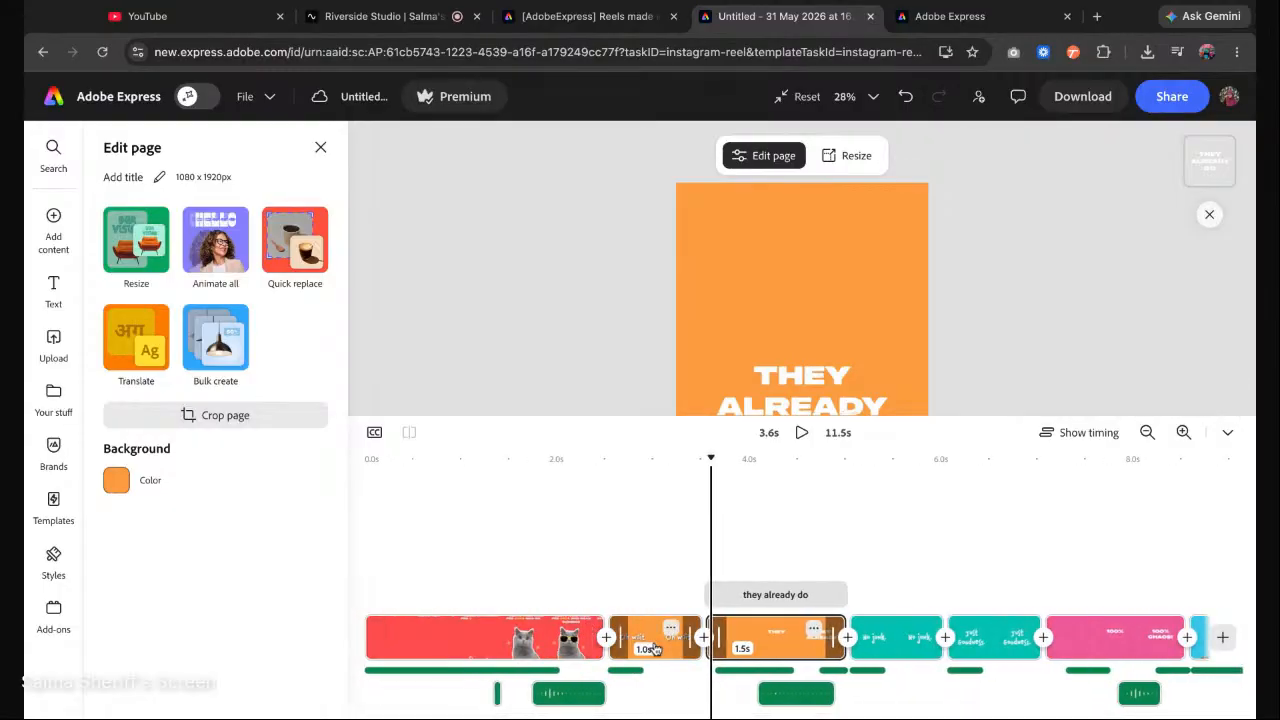
{"action": "scroll", "coordinate": [680, 650], "scroll_direction": "right", "scroll_amount": 5}
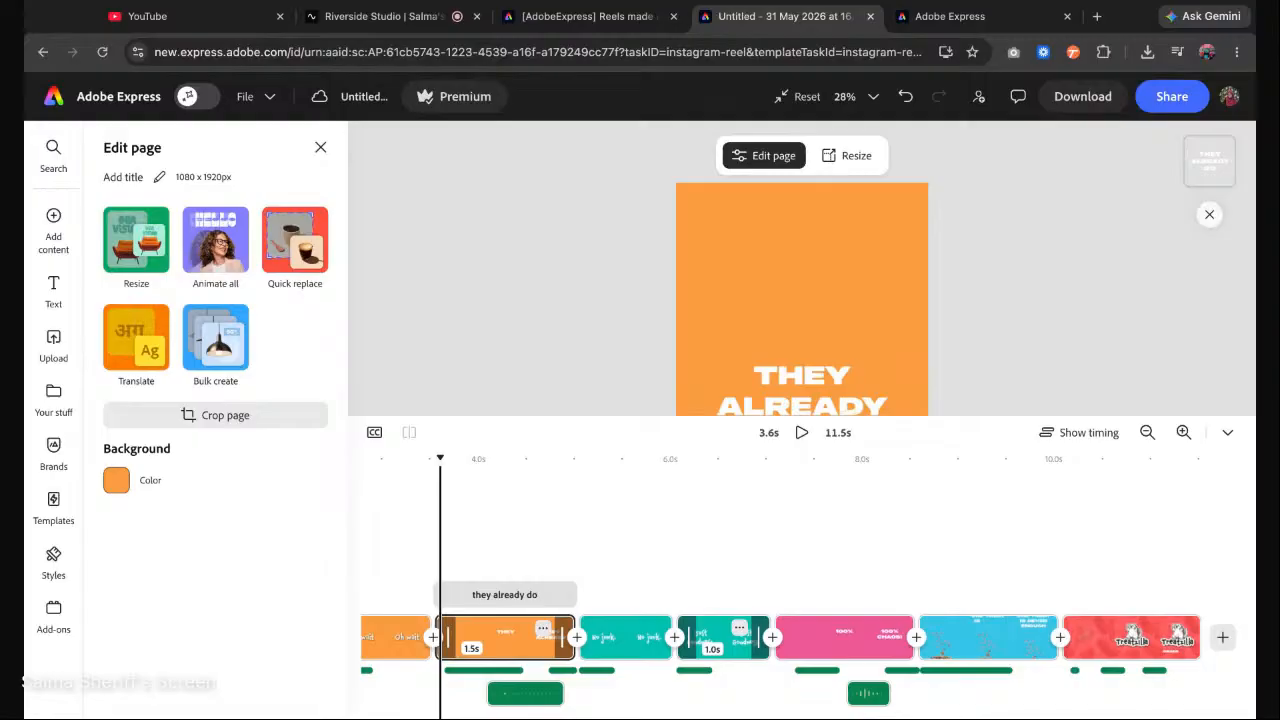
{"action": "scroll", "coordinate": [674, 574], "scroll_direction": "left", "scroll_amount": 5}
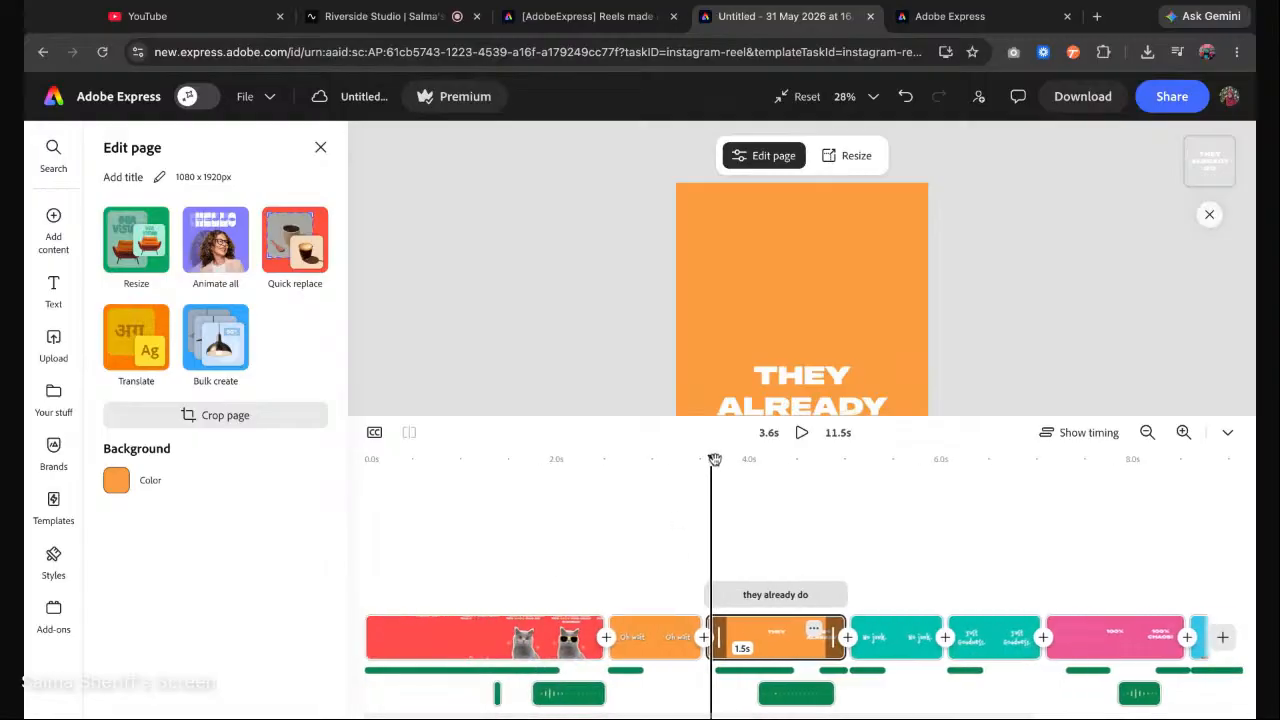
Examine the cat image's effects, animation and edit options at 1.6 s, and return the playhead to 0.0 s.
{"action": "left_click_drag", "start_coordinate": [714, 460], "coordinate": [362, 459]}
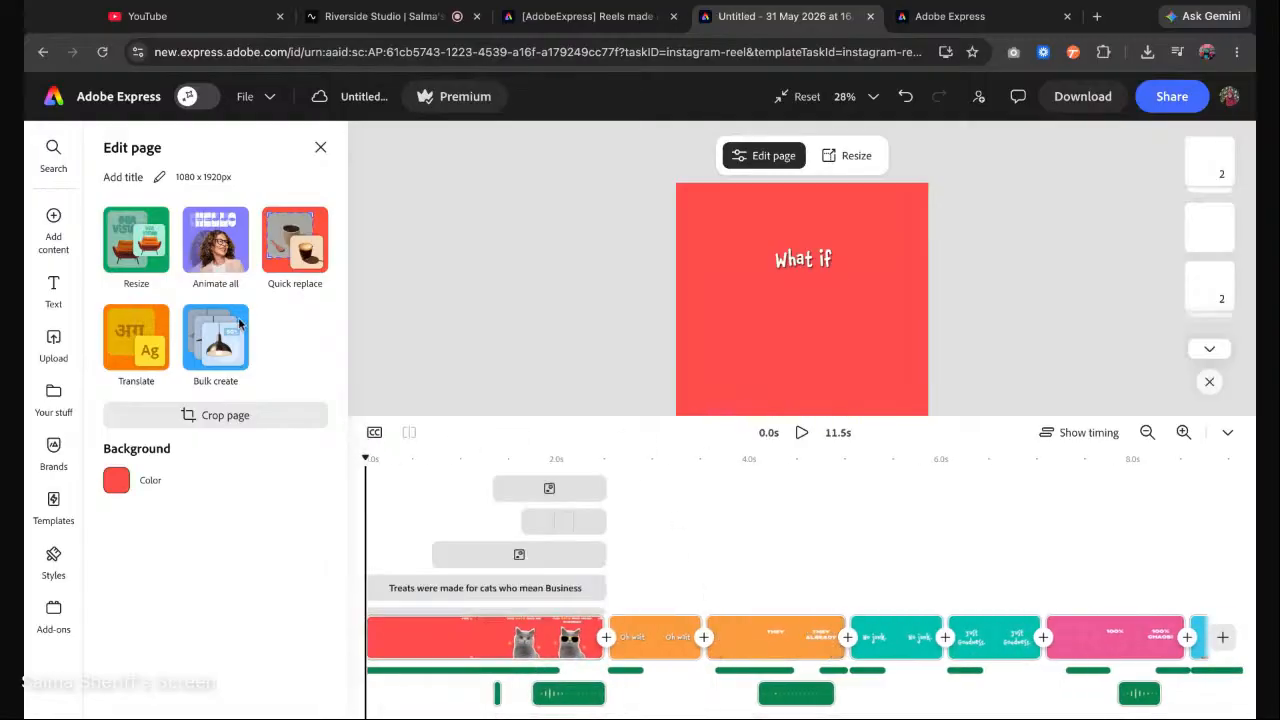
{"action": "left_click", "coordinate": [522, 640]}
{"action": "left_click", "coordinate": [794, 379]}
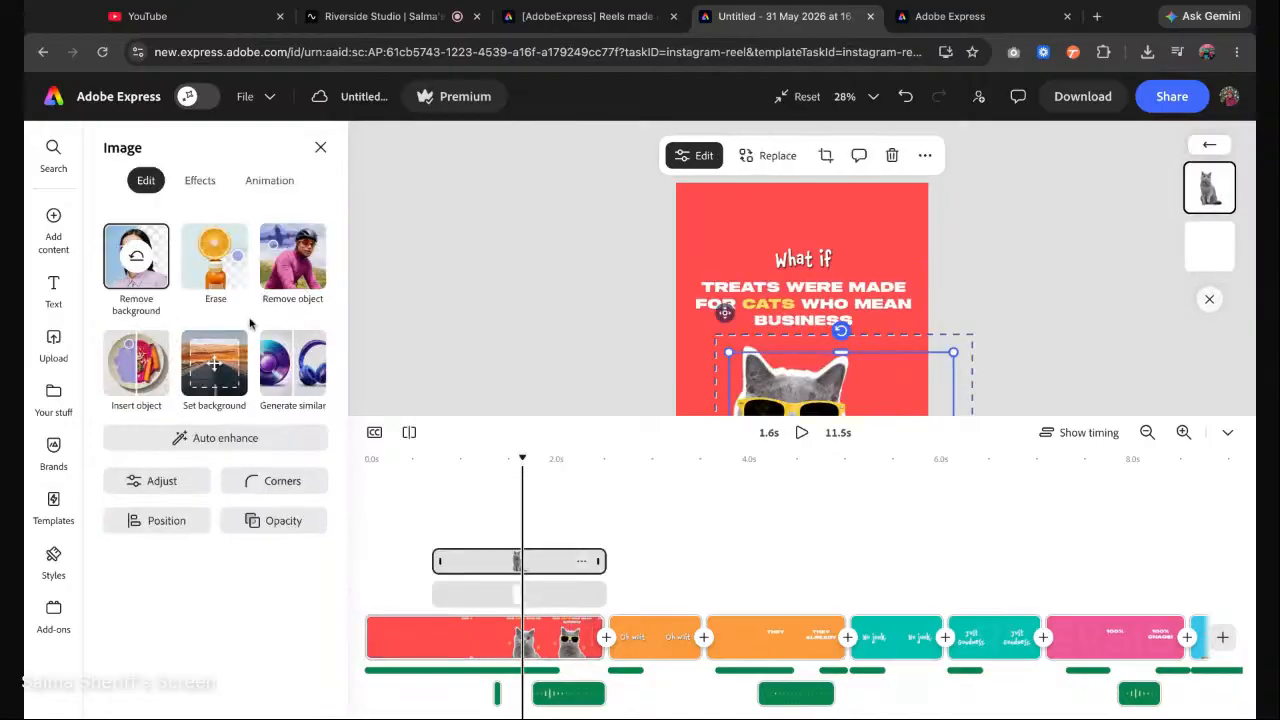
{"action": "left_click", "coordinate": [200, 180]}
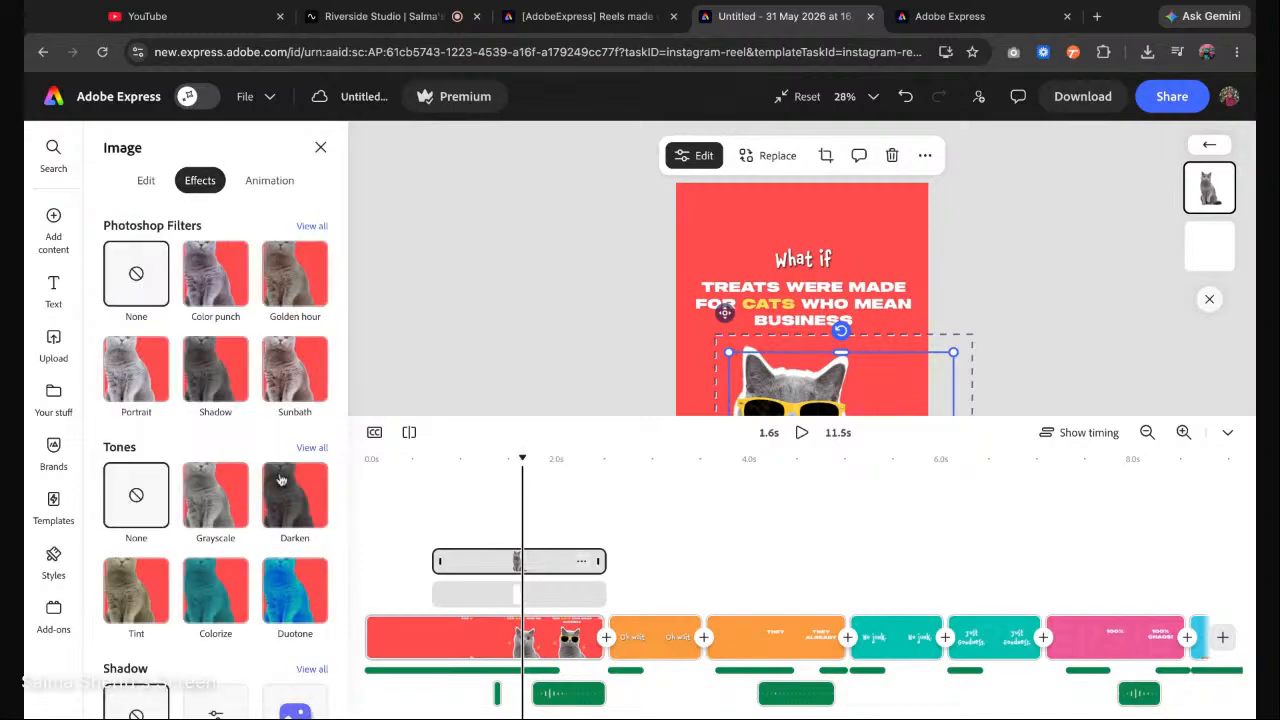
{"action": "left_click", "coordinate": [270, 180]}
{"action": "left_click", "coordinate": [146, 180]}
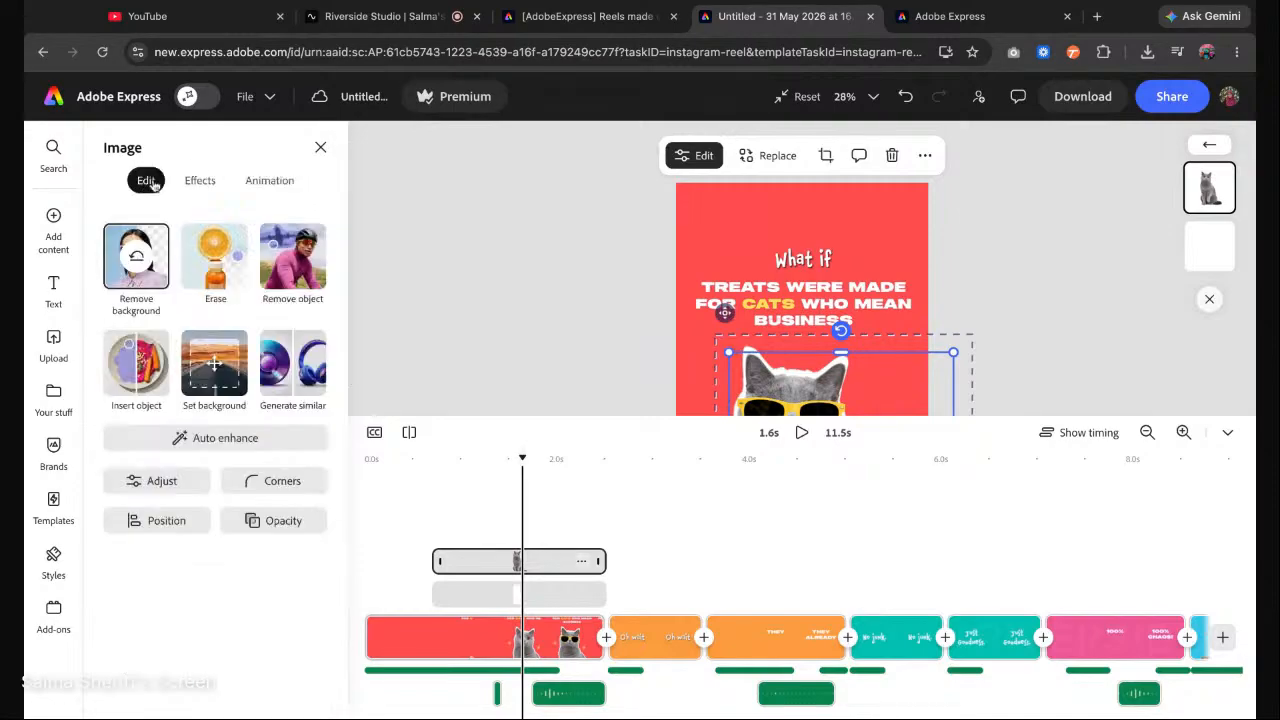
{"action": "left_click", "coordinate": [522, 305]}
{"action": "left_click_drag", "start_coordinate": [522, 458], "coordinate": [365, 456]}
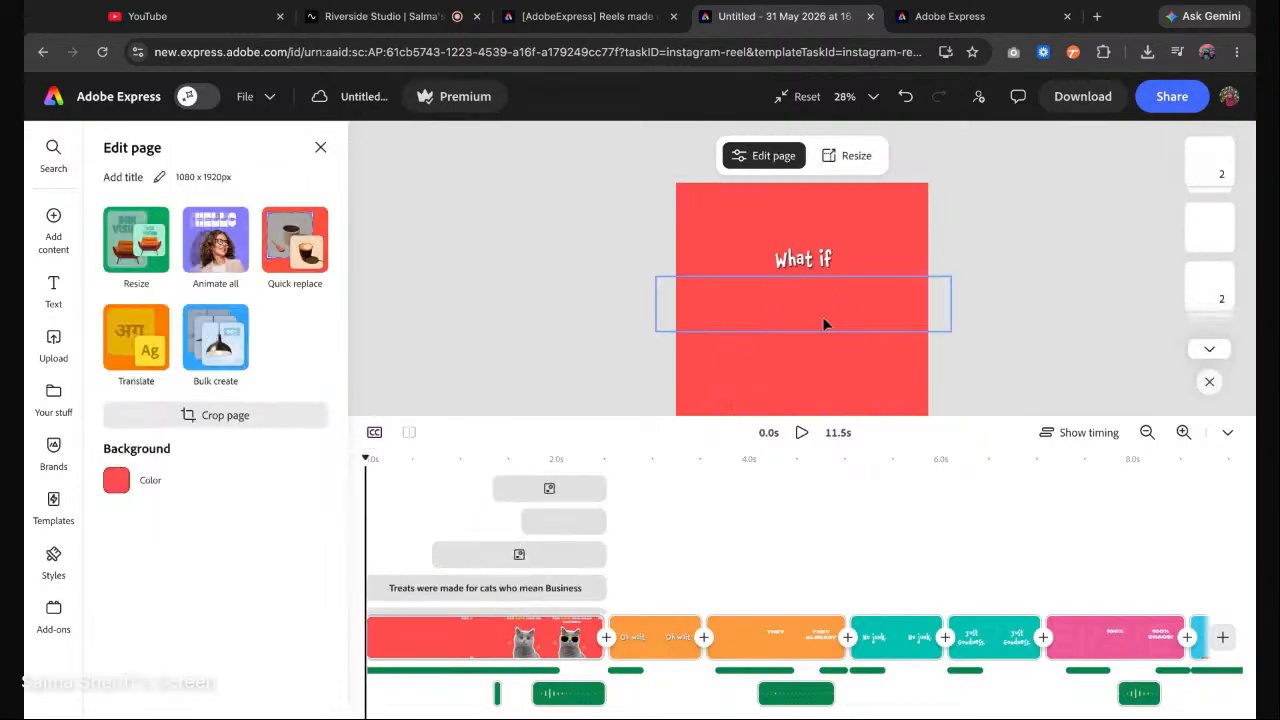
Download the reel as an MP4 at 1080p (Original size) and play it through to the end.
{"action": "left_click", "coordinate": [1227, 432]}
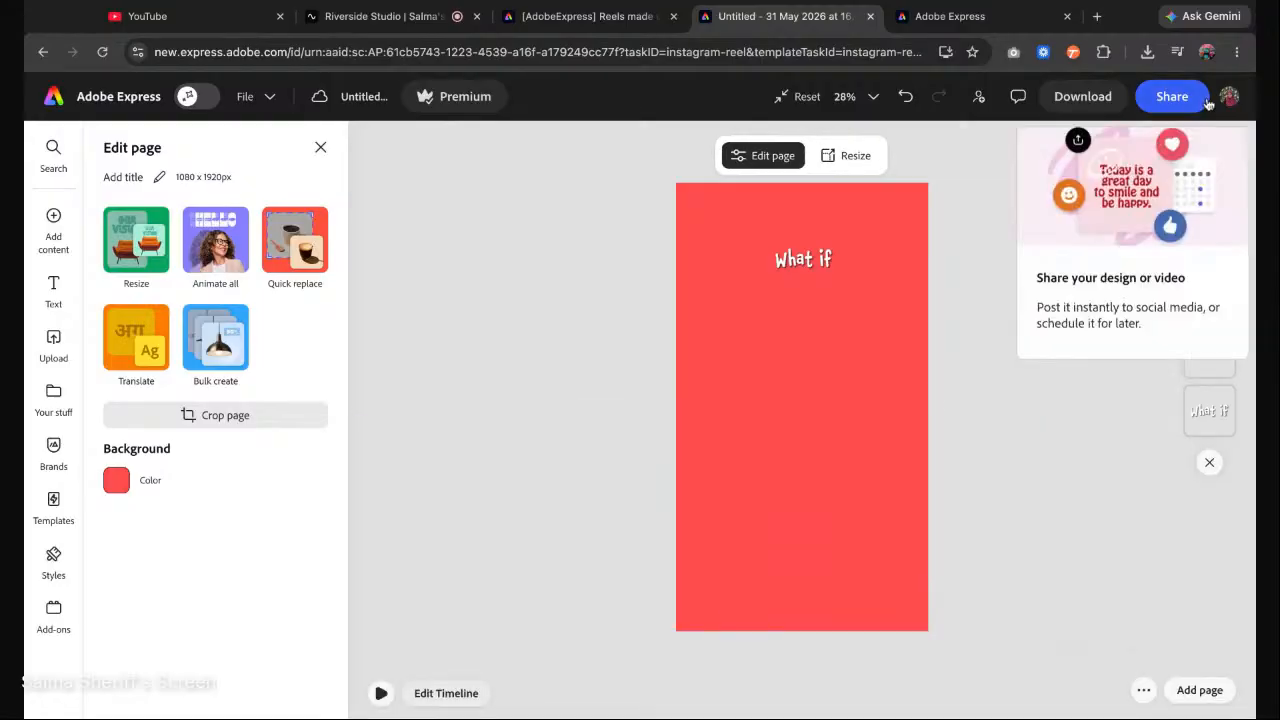
{"action": "left_click", "coordinate": [1076, 97]}
{"action": "left_click", "coordinate": [1018, 372]}
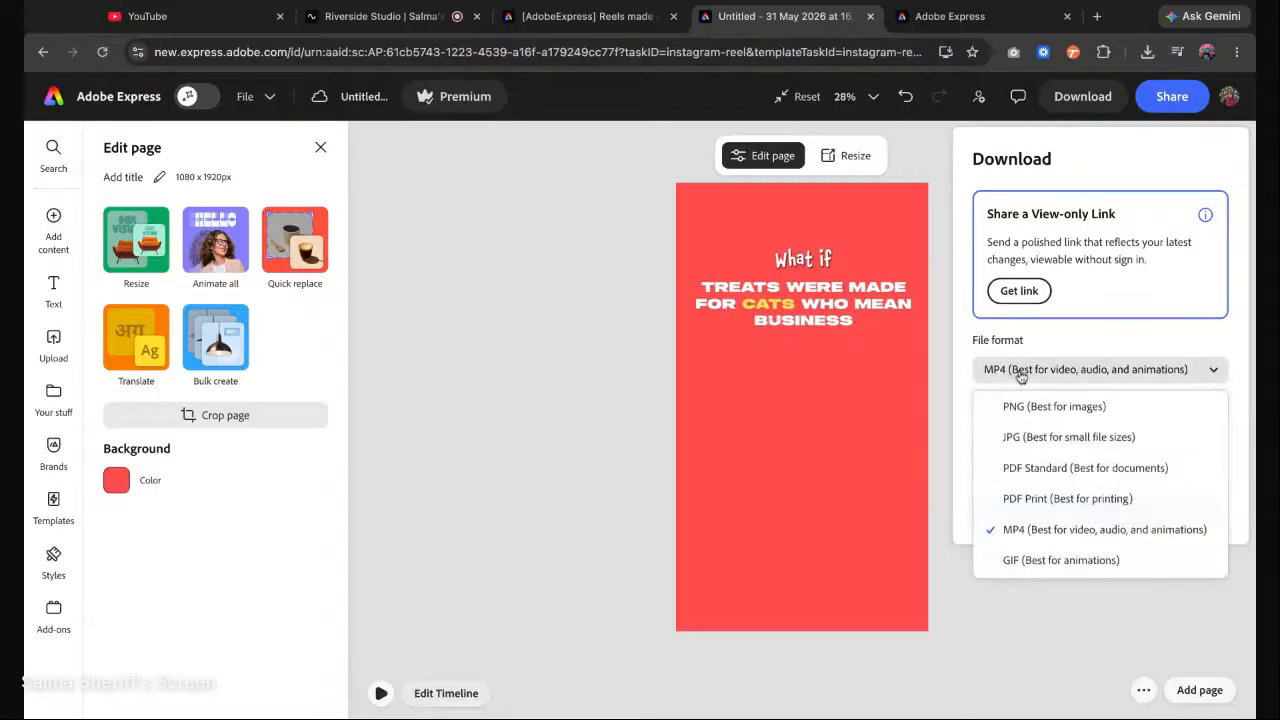
{"action": "left_click", "coordinate": [1012, 531]}
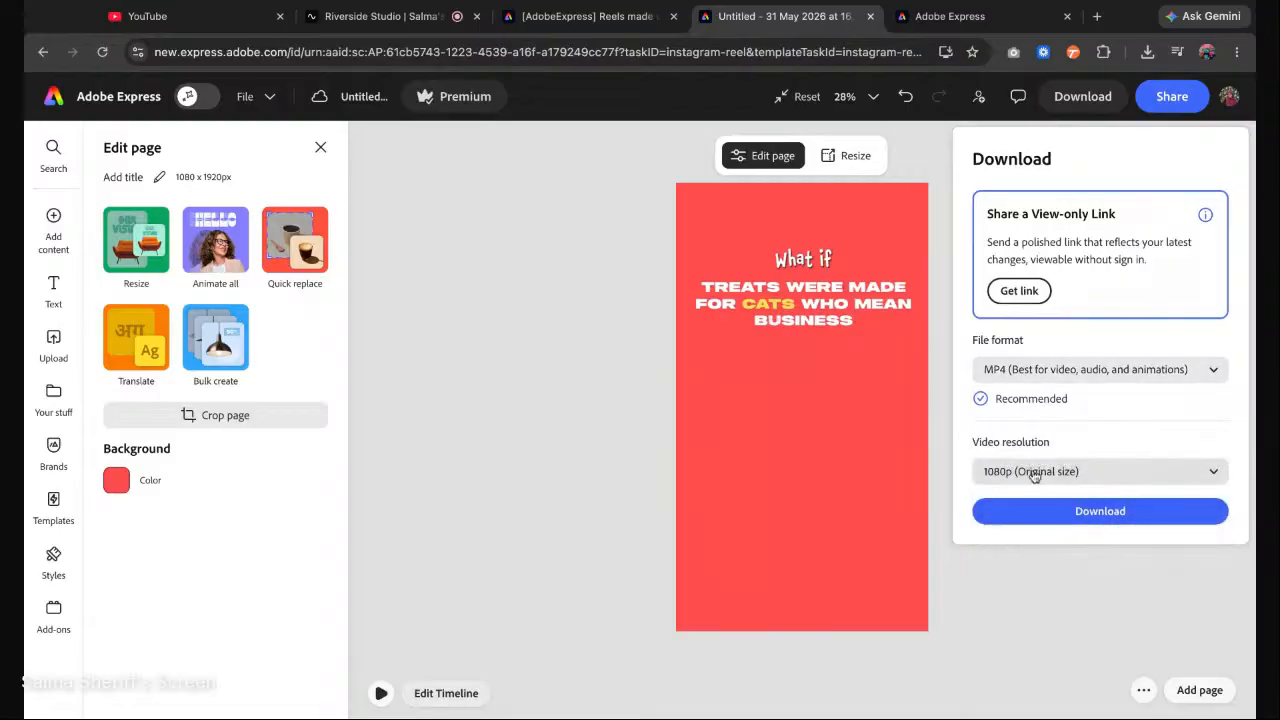
{"action": "left_click", "coordinate": [1034, 474]}
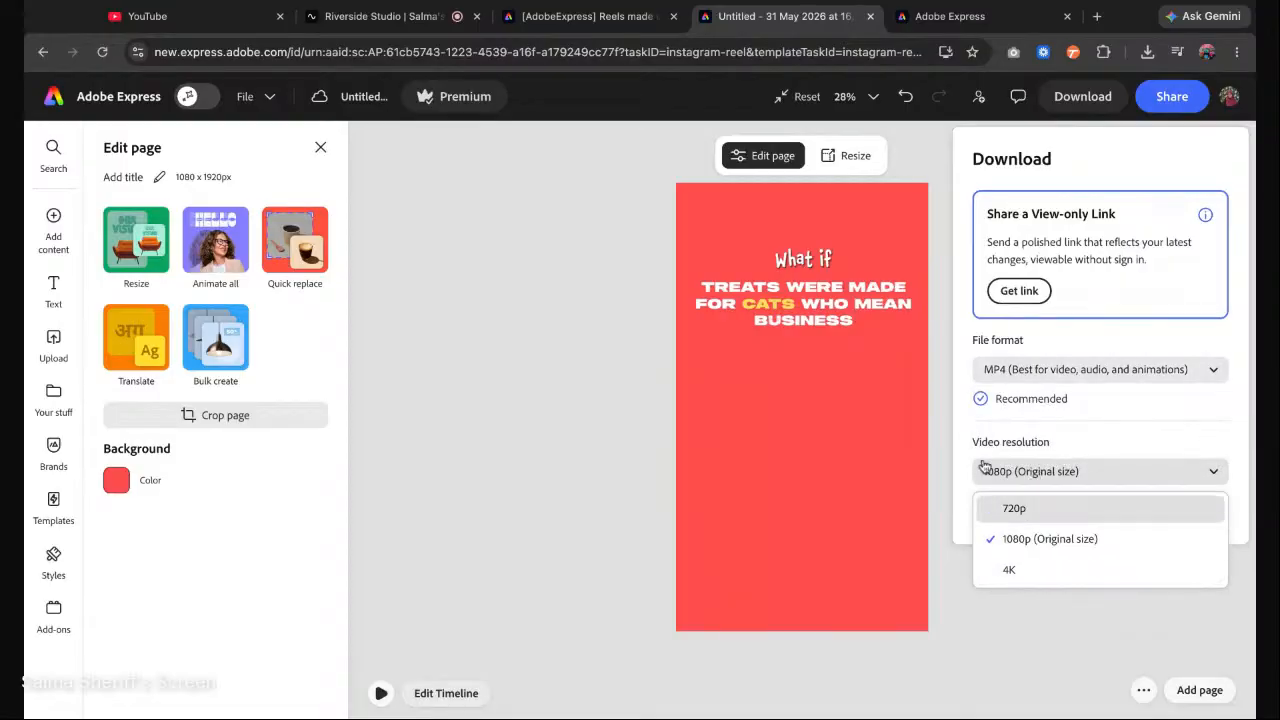
{"action": "left_click", "coordinate": [970, 417]}
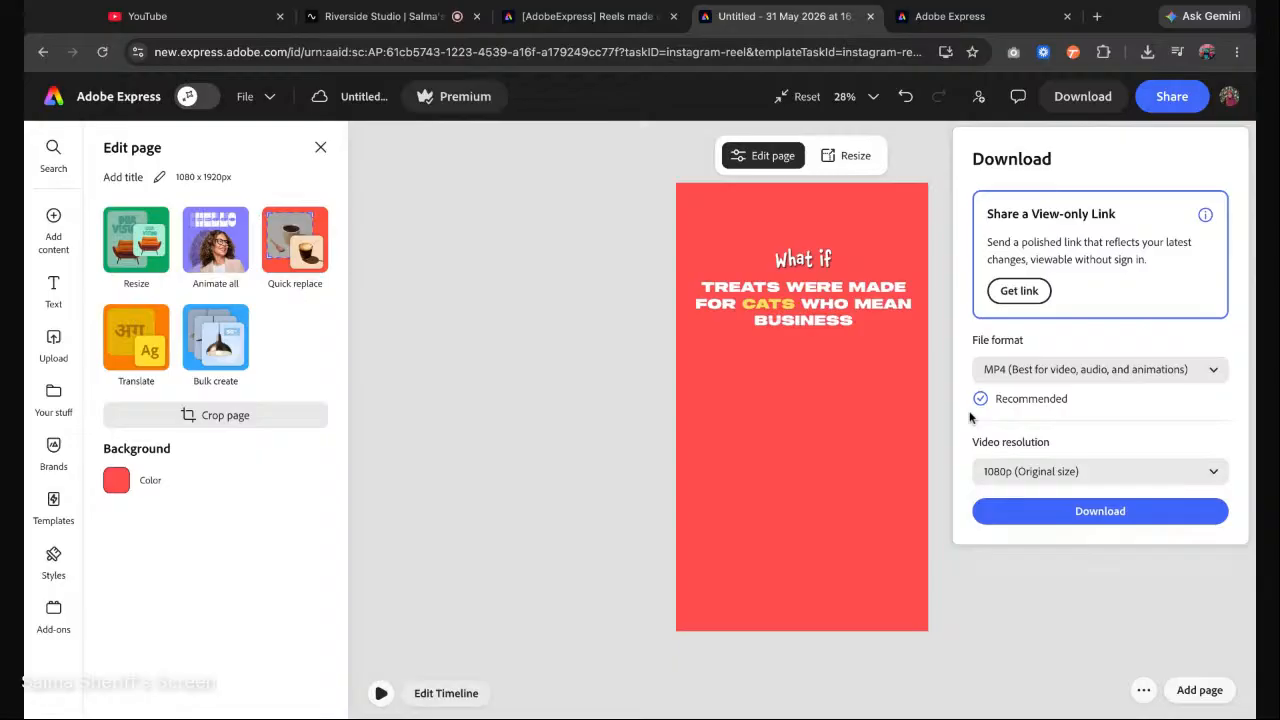
{"action": "left_click", "coordinate": [1067, 519]}
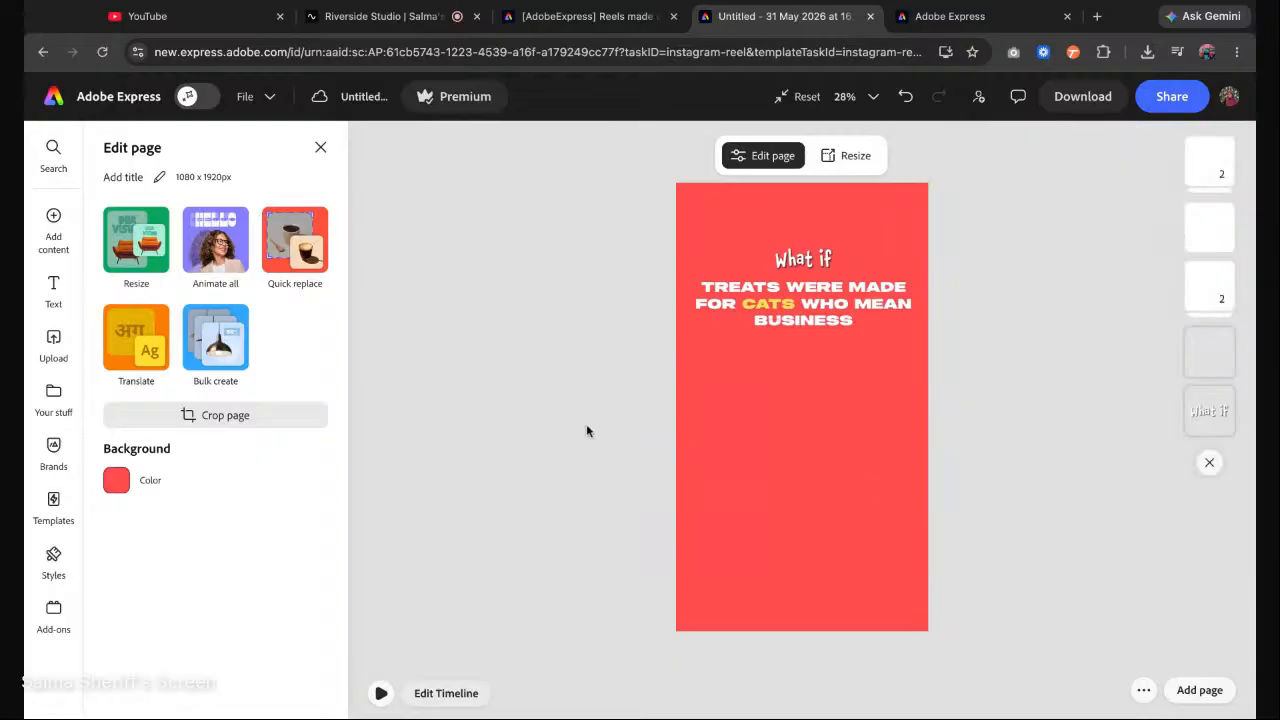
{"action": "left_click", "coordinate": [380, 693]}
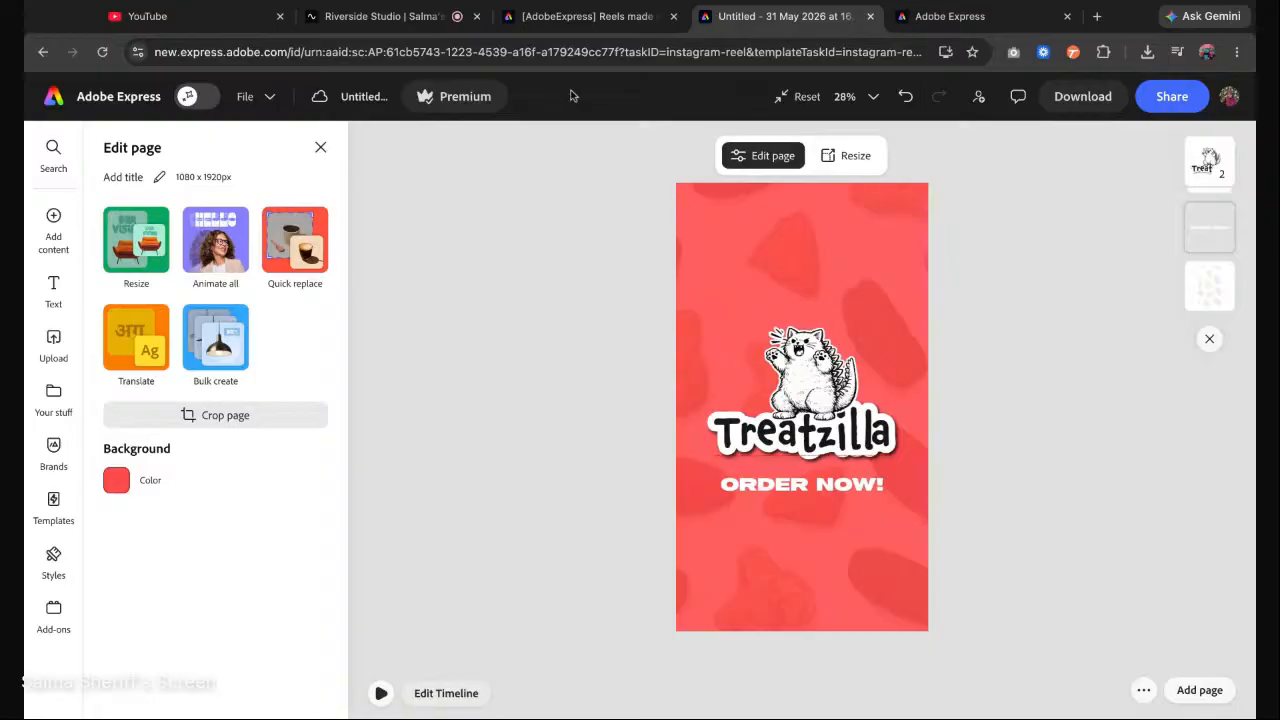
Switch to the Adobe Express home page and open the [Reels] Fonts project from the recent files.
{"action": "left_click", "coordinate": [950, 16]}
{"action": "scroll", "coordinate": [578, 455], "scroll_direction": "down", "scroll_amount": 5}
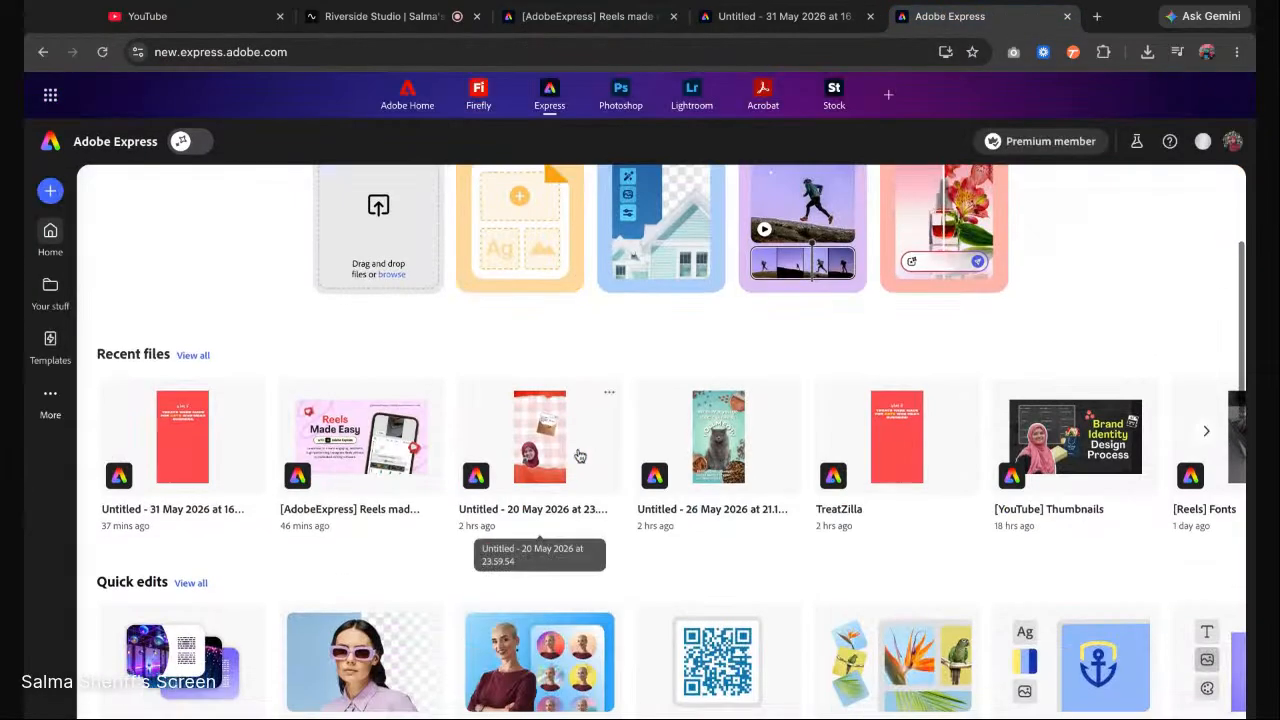
{"action": "scroll", "coordinate": [834, 443], "scroll_direction": "right", "scroll_amount": 3}
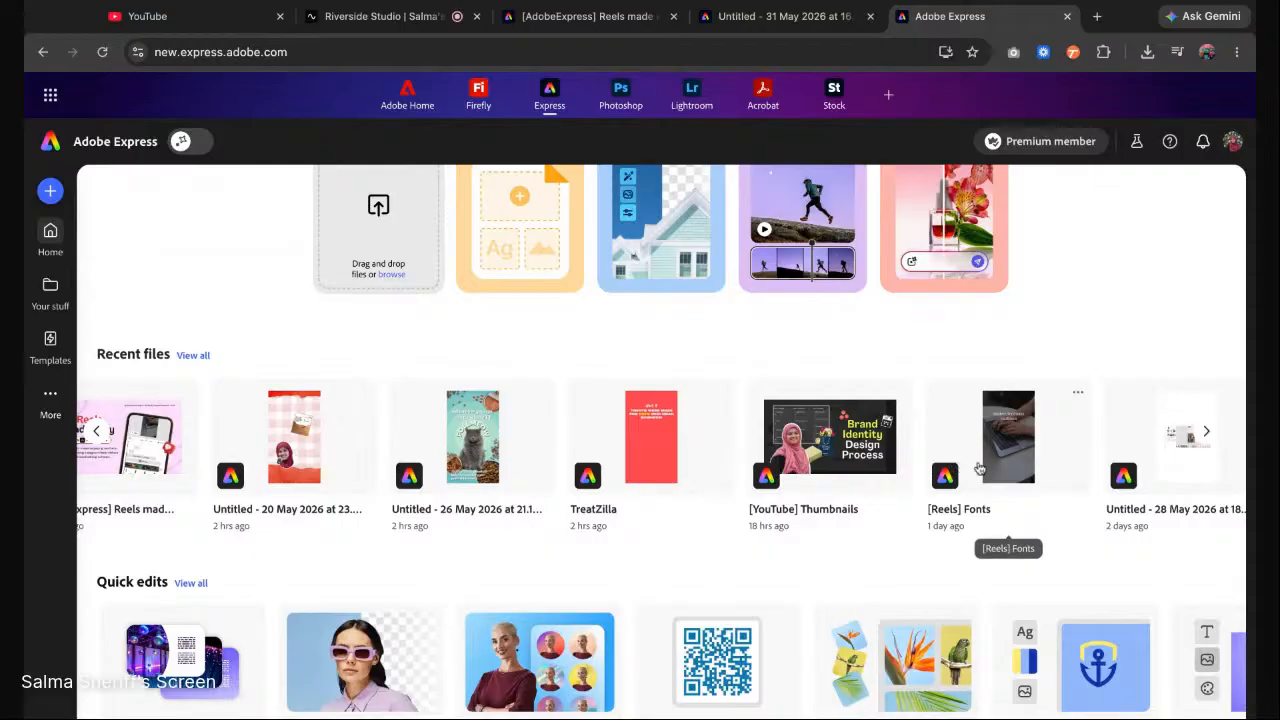
{"action": "left_click", "coordinate": [980, 470]}
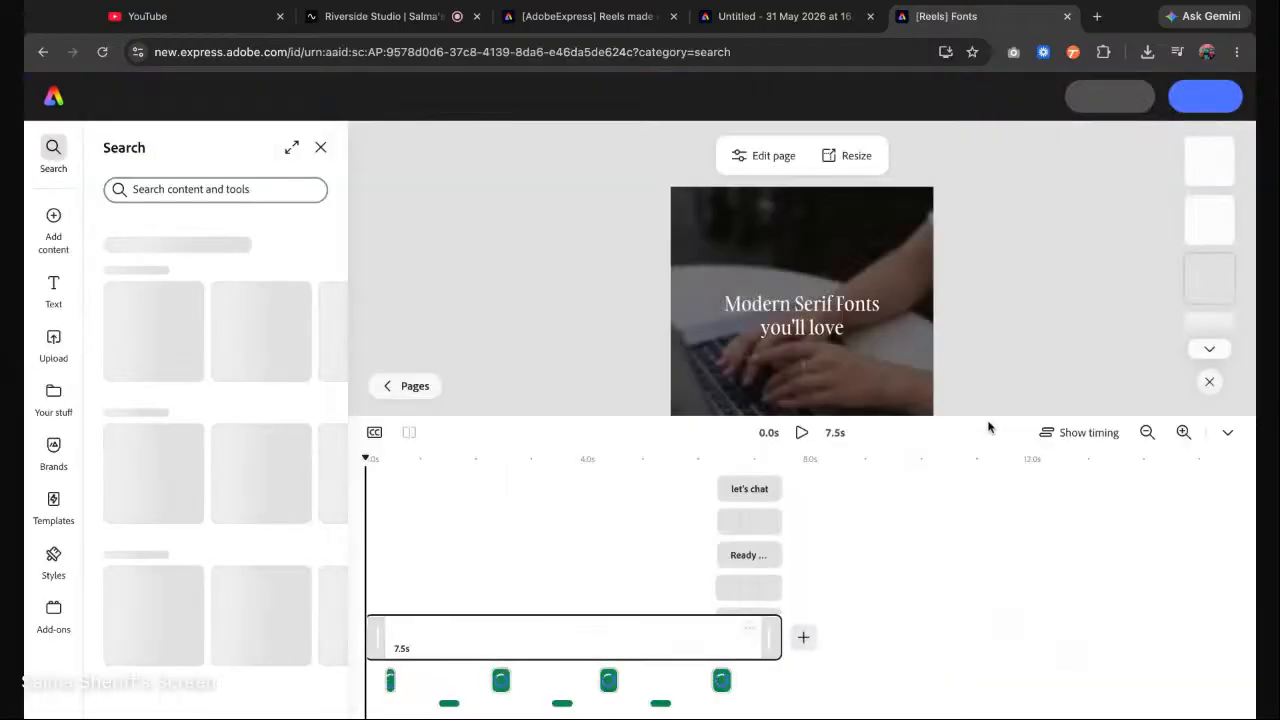
Collapse the timeline of the fonts reel and play the reel from the beginning to the end.
{"action": "left_click", "coordinate": [1228, 432]}
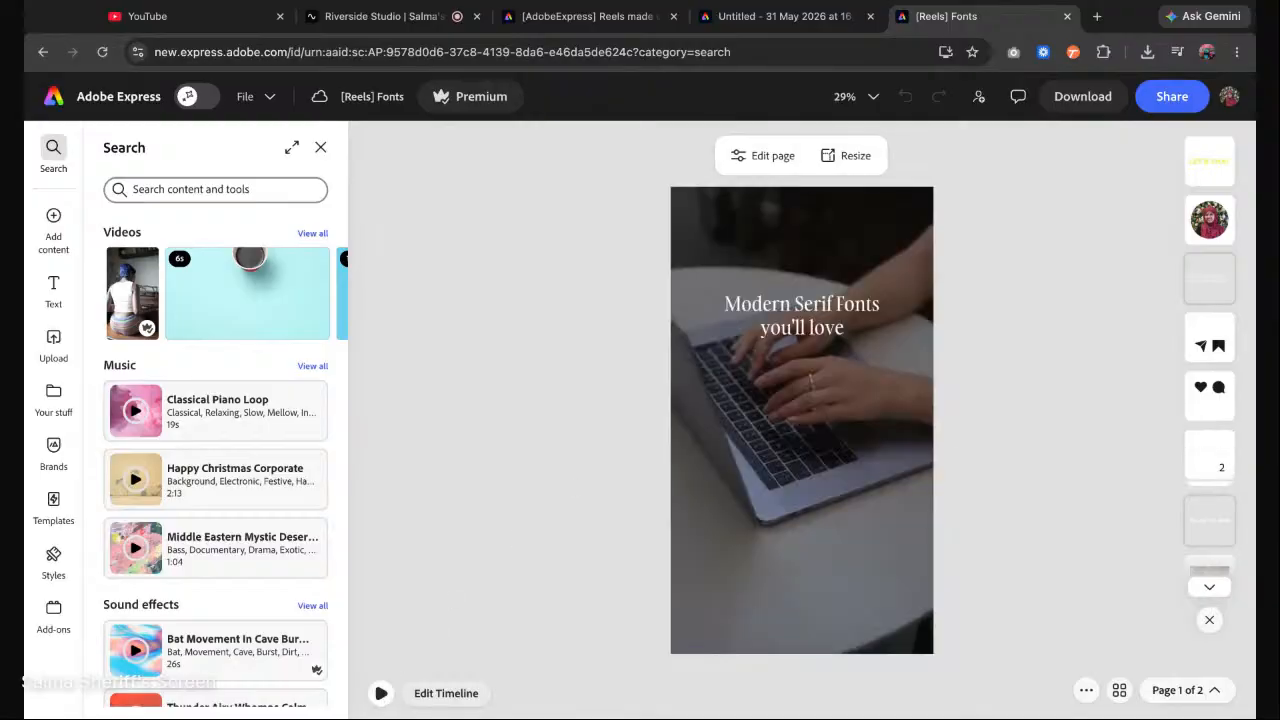
{"action": "left_click", "coordinate": [732, 540]}
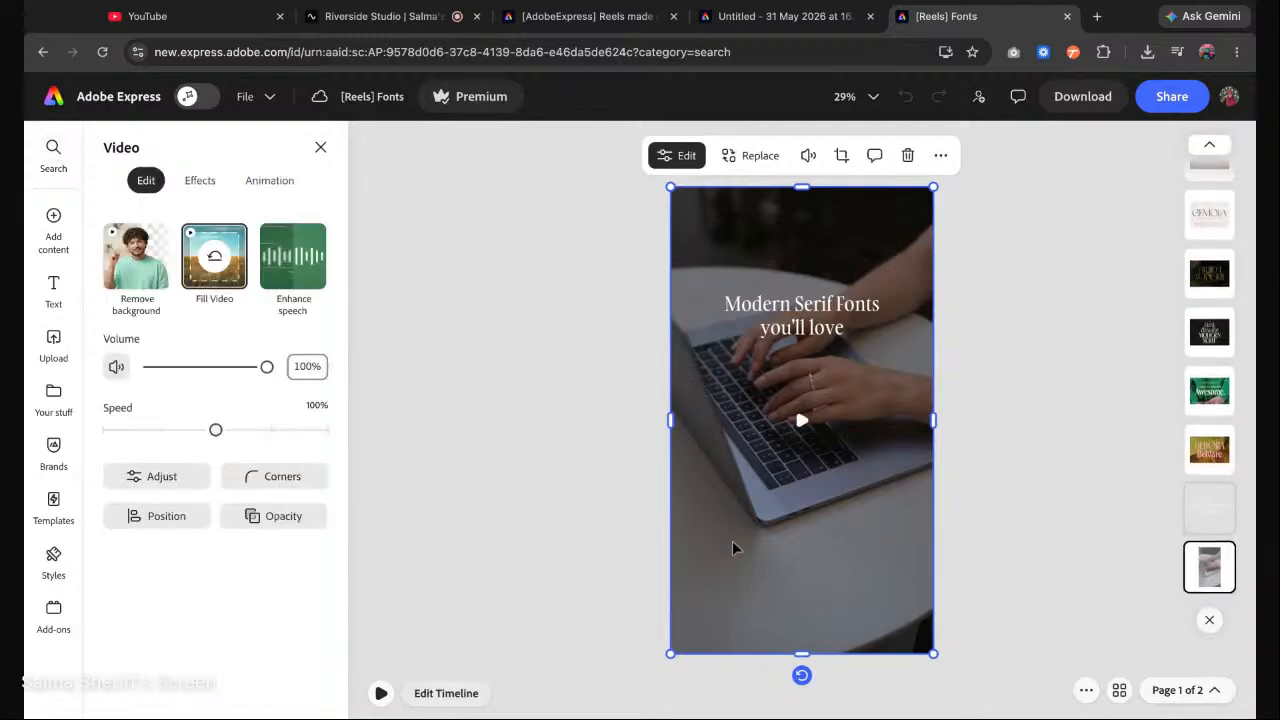
{"action": "left_click", "coordinate": [571, 607]}
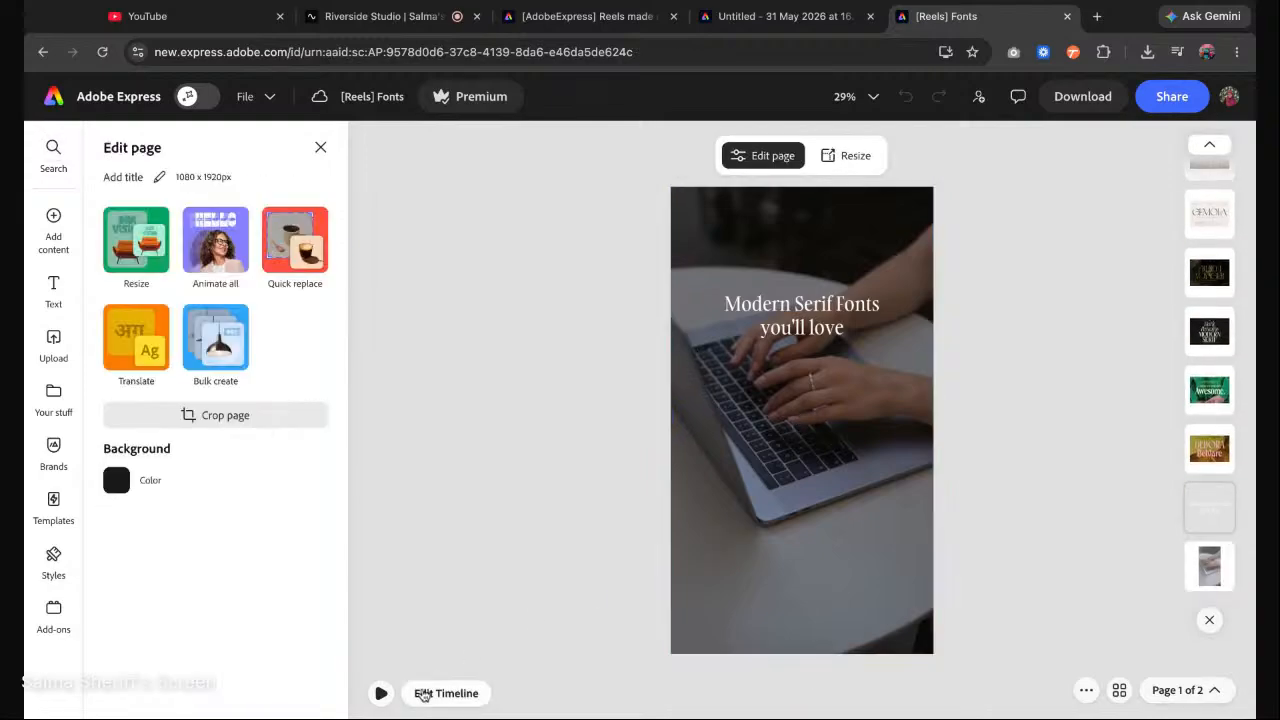
{"action": "left_click", "coordinate": [383, 695]}
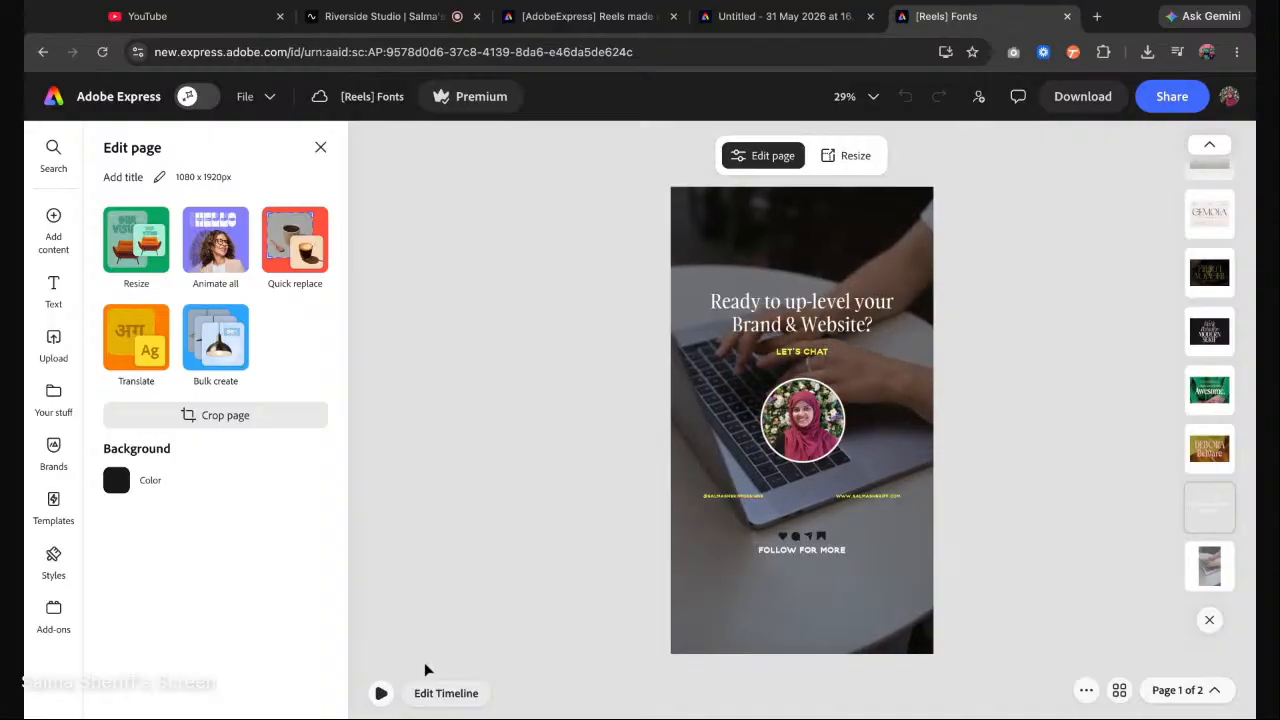
Reopen the timeline and scrub through the fonts reel from 0.0 s to 7.0 s.
{"action": "left_click", "coordinate": [440, 693]}
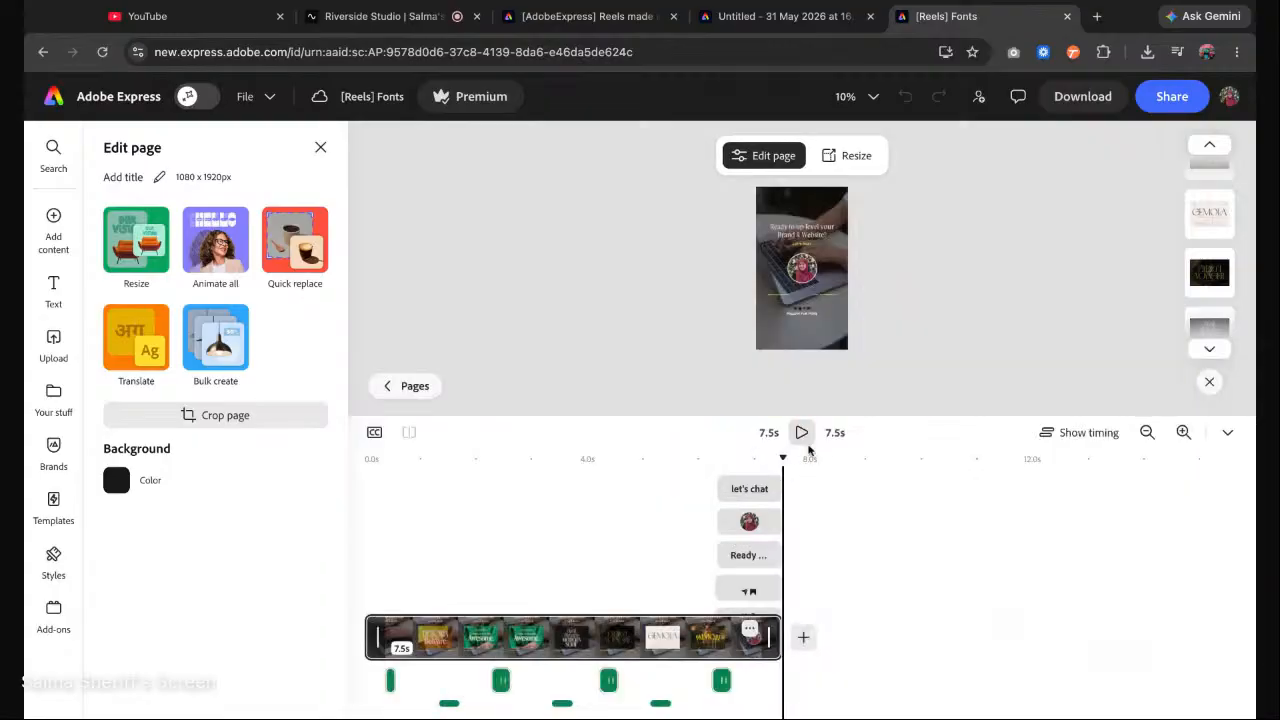
{"action": "left_click_drag", "start_coordinate": [784, 459], "coordinate": [365, 459]}
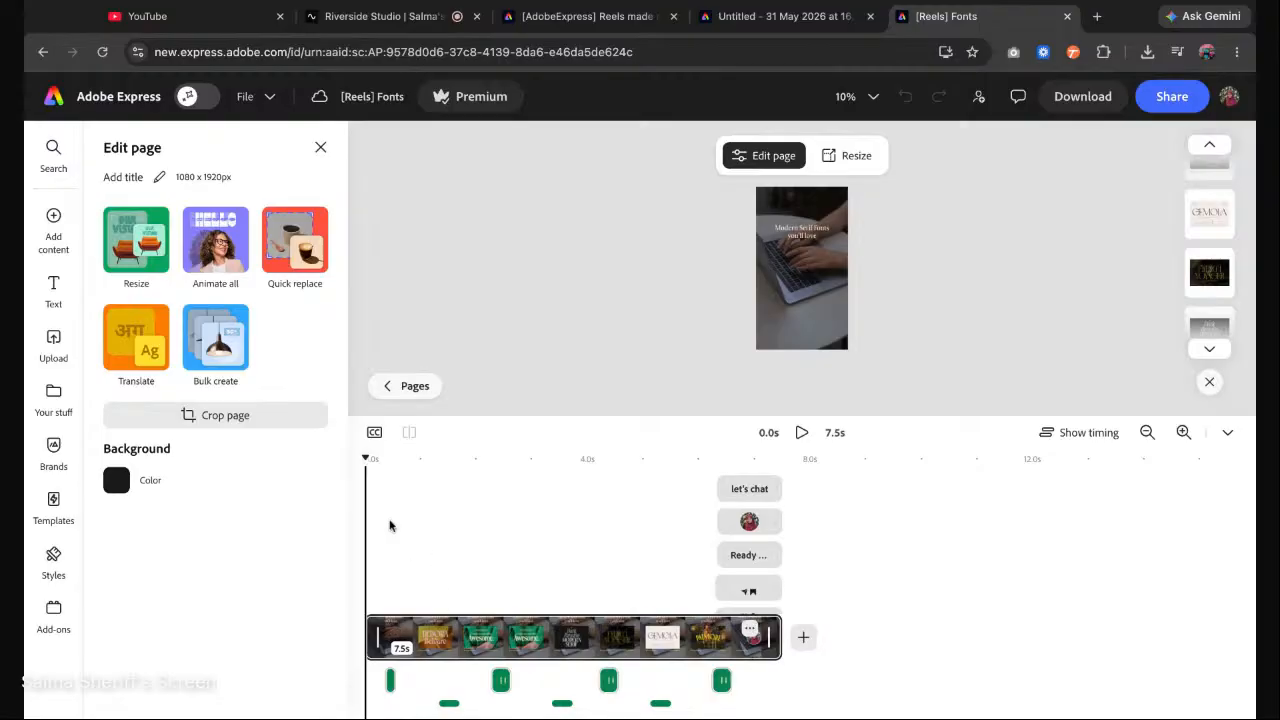
{"action": "left_click_drag", "start_coordinate": [365, 459], "coordinate": [753, 459]}
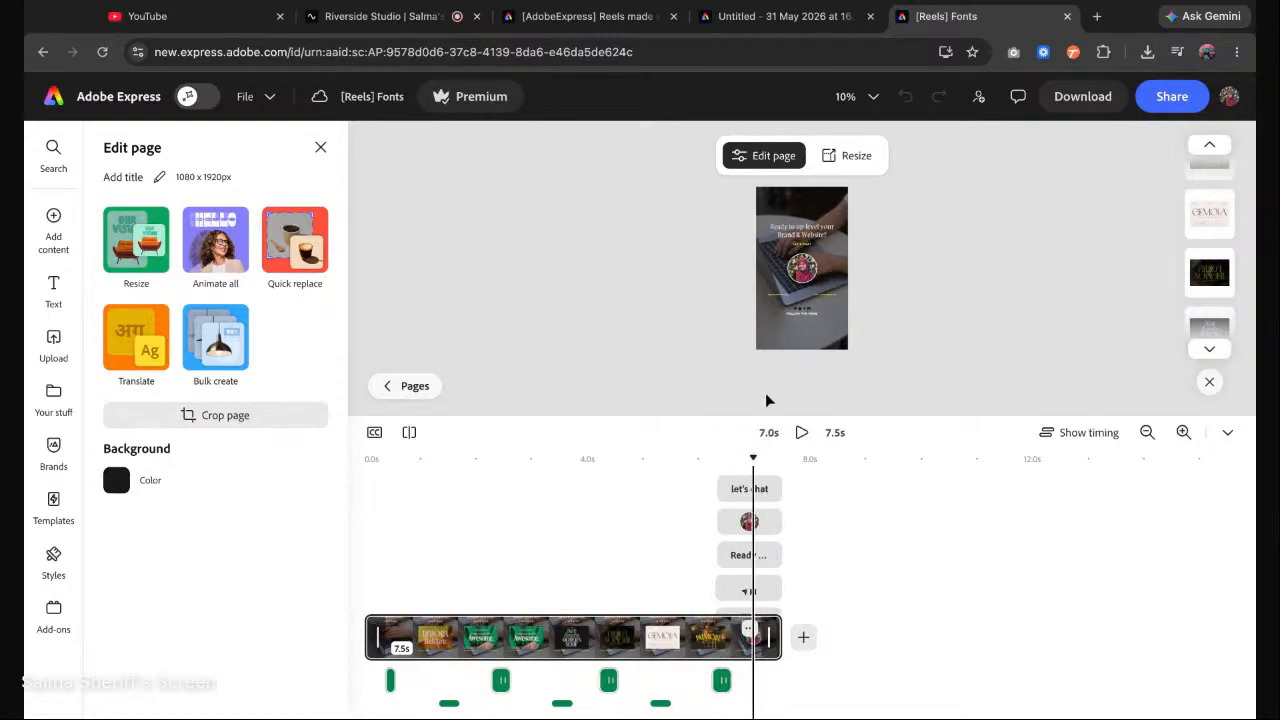
Check the options for adding content, and select the background laptop video layer at 2.1 s.
{"action": "left_click", "coordinate": [773, 343]}
{"action": "left_click", "coordinate": [773, 347]}
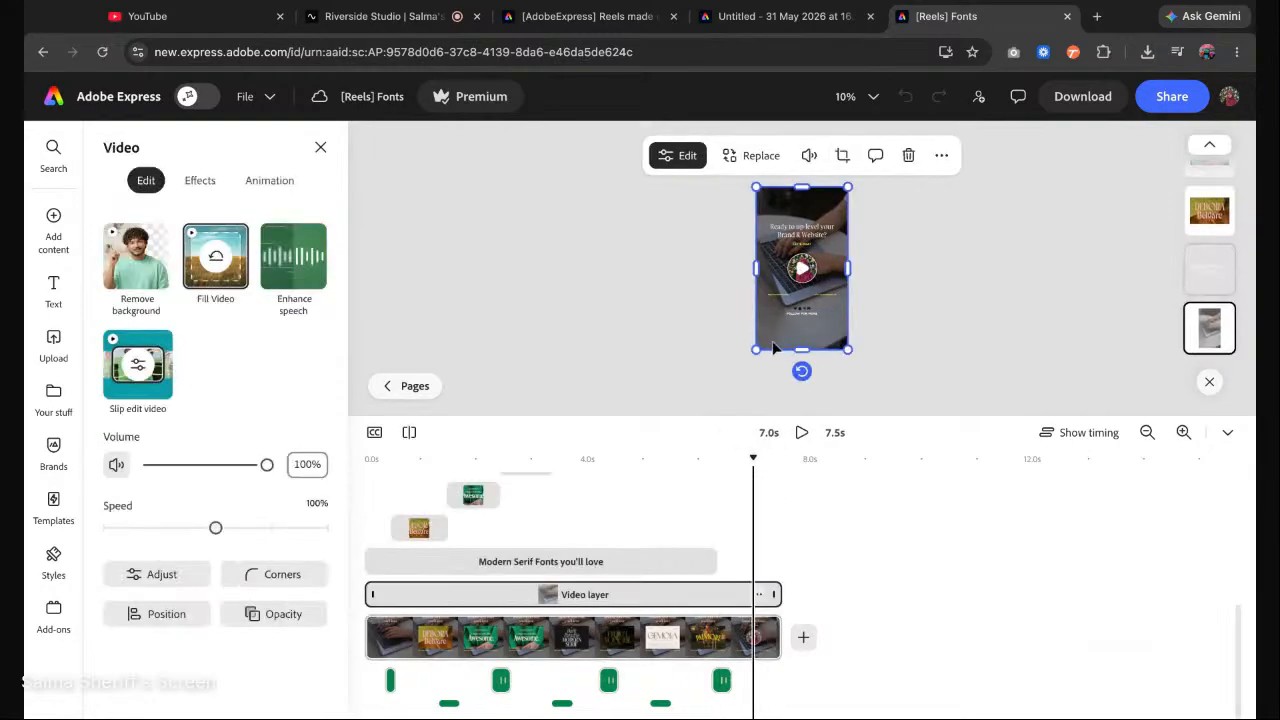
{"action": "left_click", "coordinate": [53, 220]}
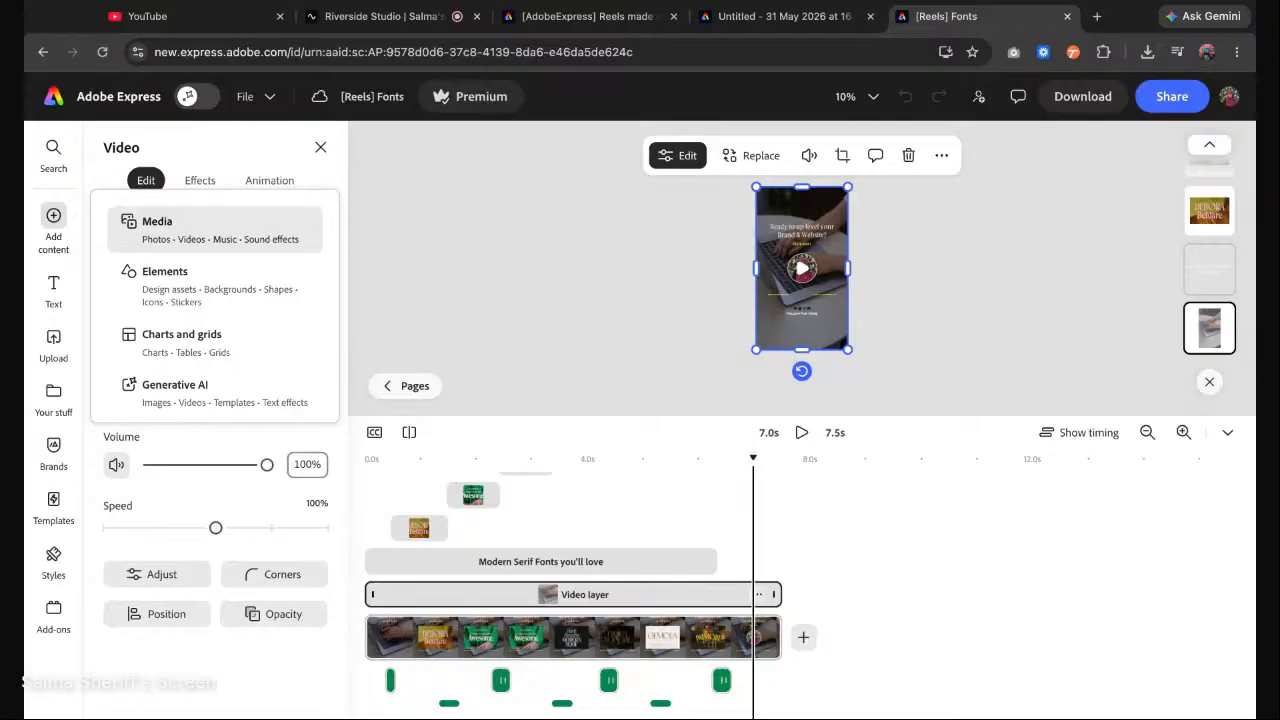
{"action": "left_click", "coordinate": [600, 594]}
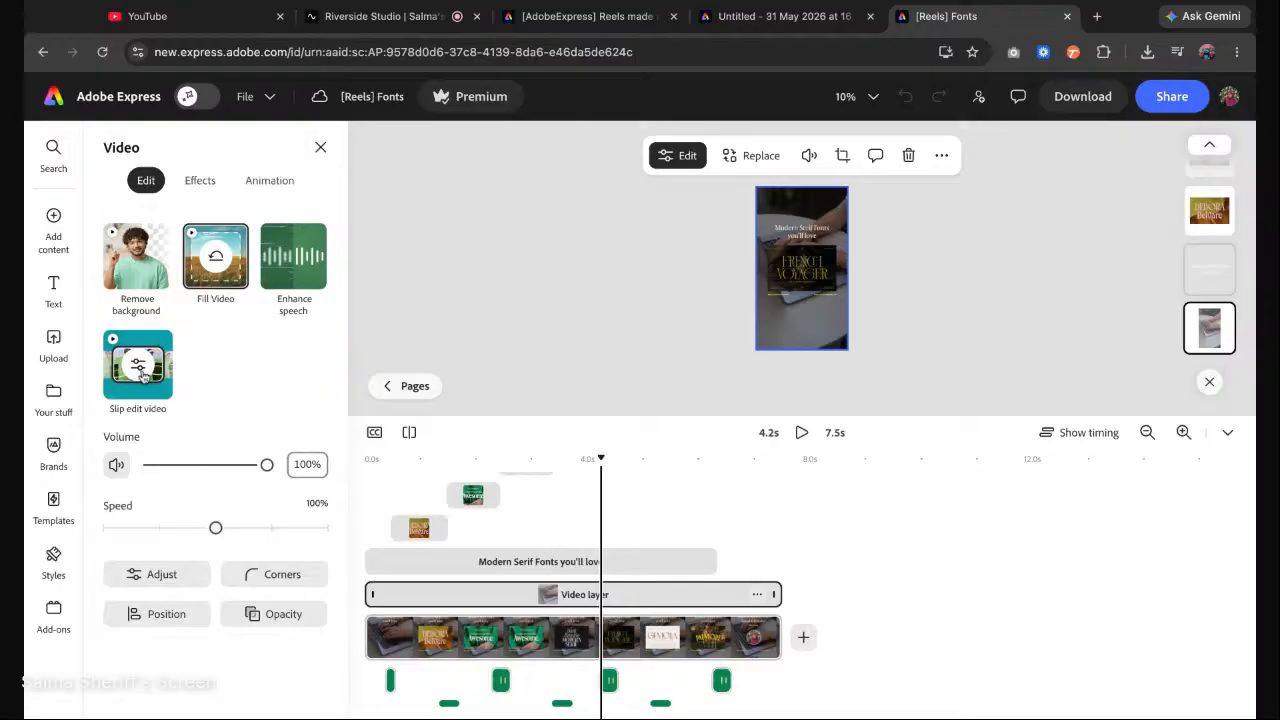
{"action": "left_click", "coordinate": [481, 598]}
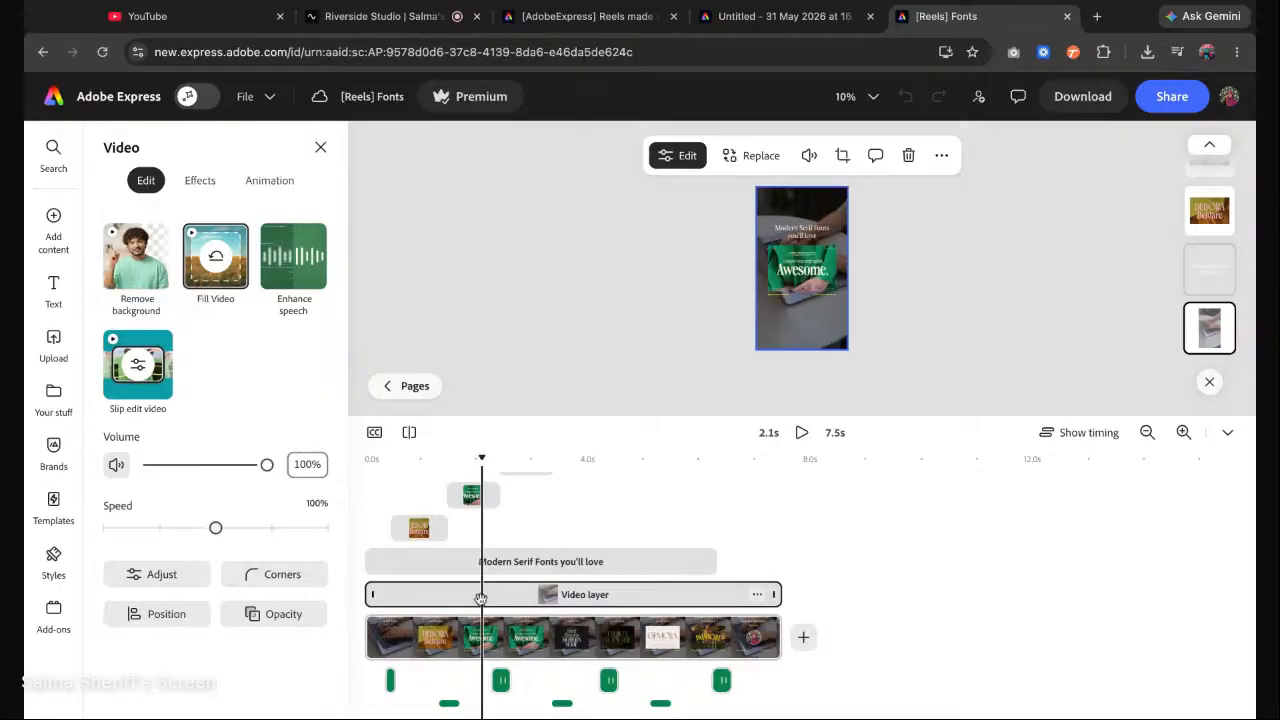
Slip edit the background laptop video to shift which part of the clip plays within its 7.5 s layer.
{"action": "left_click", "coordinate": [137, 367]}
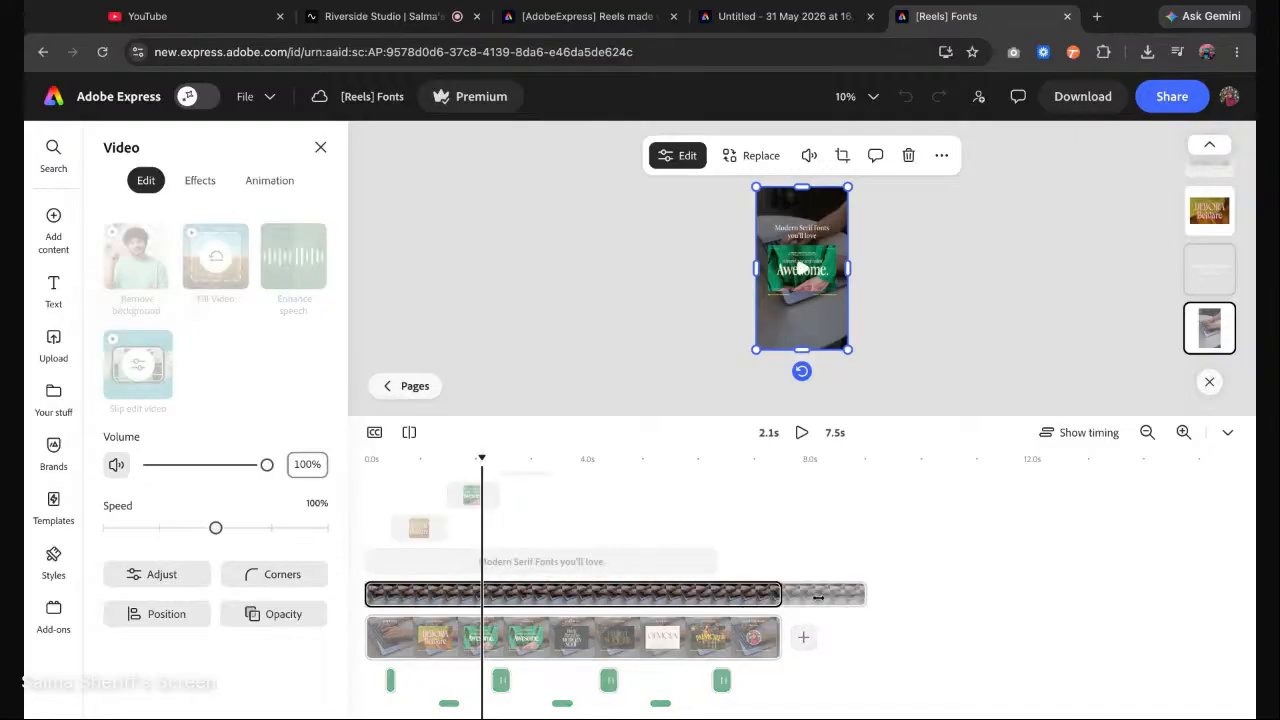
{"action": "left_click_drag", "start_coordinate": [818, 597], "coordinate": [817, 599]}
{"action": "left_click_drag", "start_coordinate": [690, 597], "coordinate": [760, 596]}
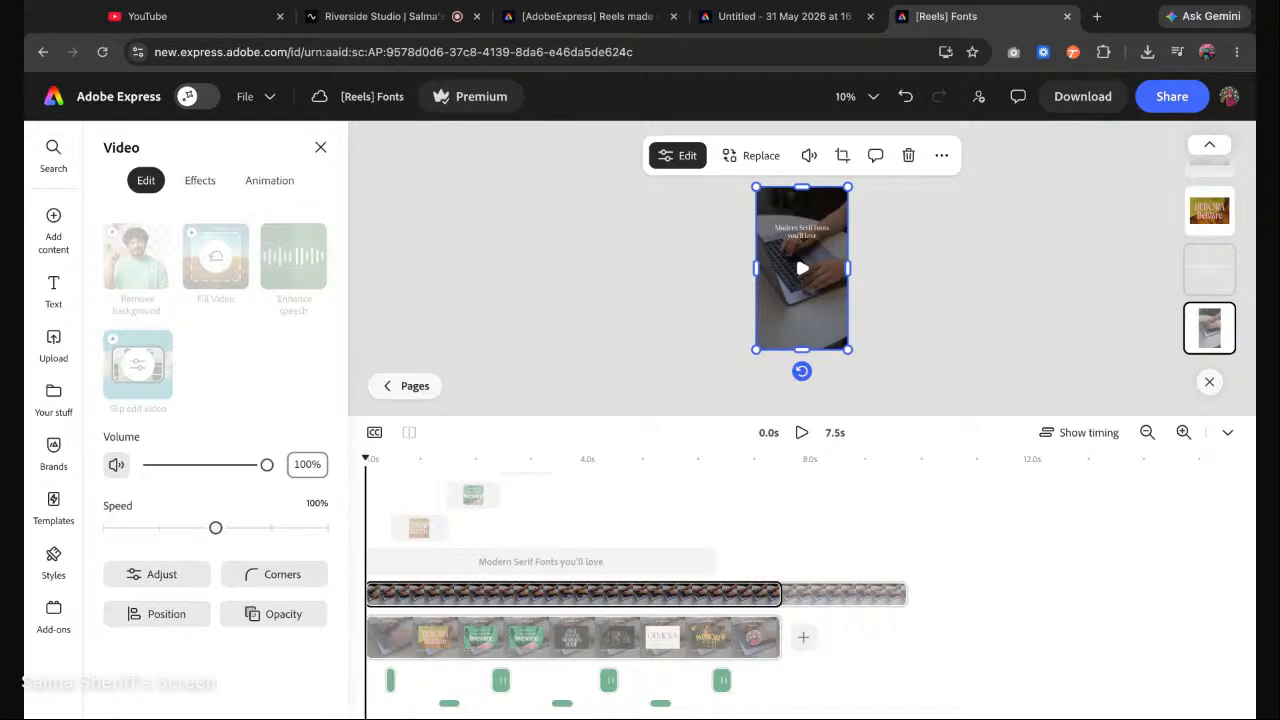
{"action": "left_click", "coordinate": [610, 339]}
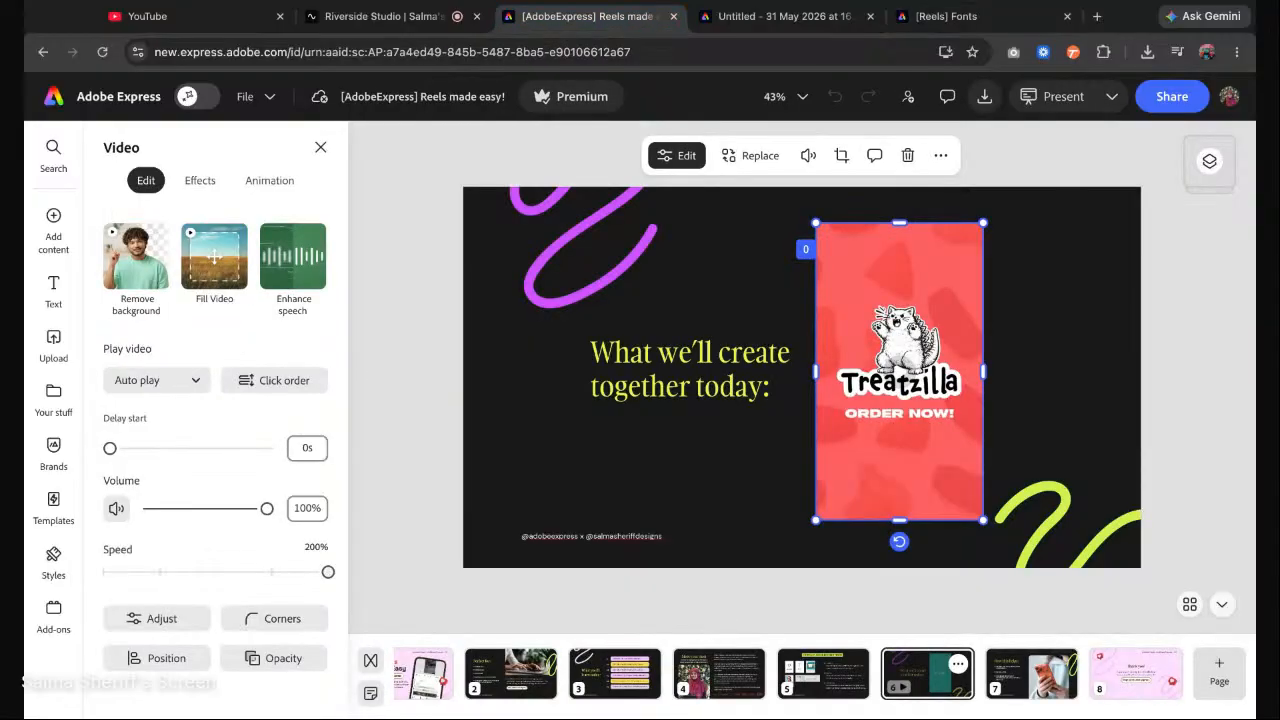
Switch to the [AdobeExpress] Reels made easy! presentation and present it from slide 6 through to the thank-you slide.
{"action": "left_click", "coordinate": [1183, 364]}
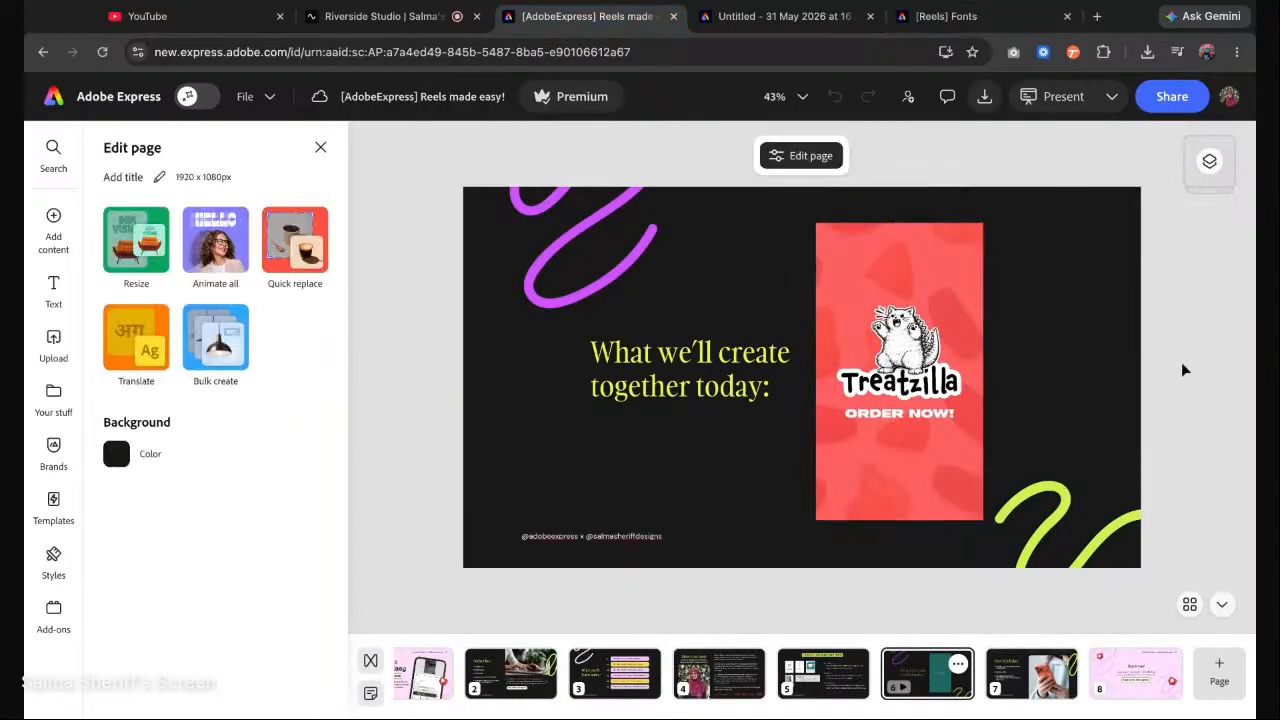
{"action": "left_click", "coordinate": [1066, 96]}
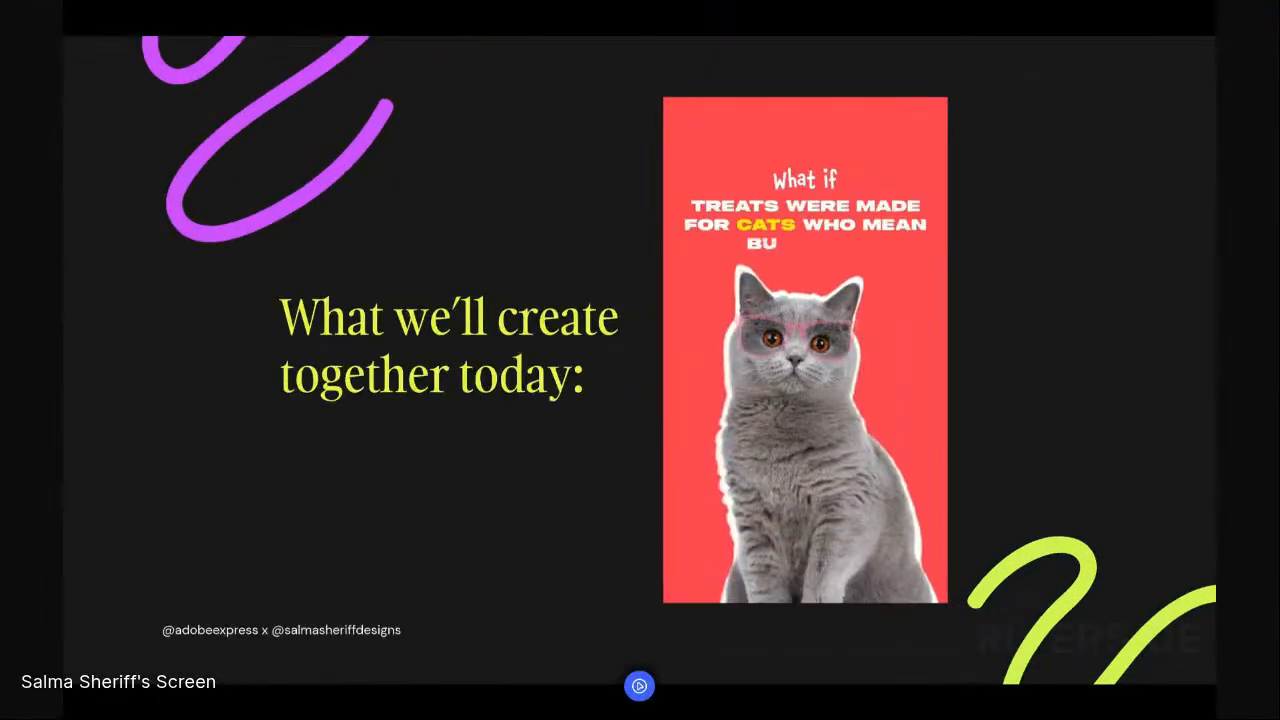
{"action": "key", "text": "Right"}
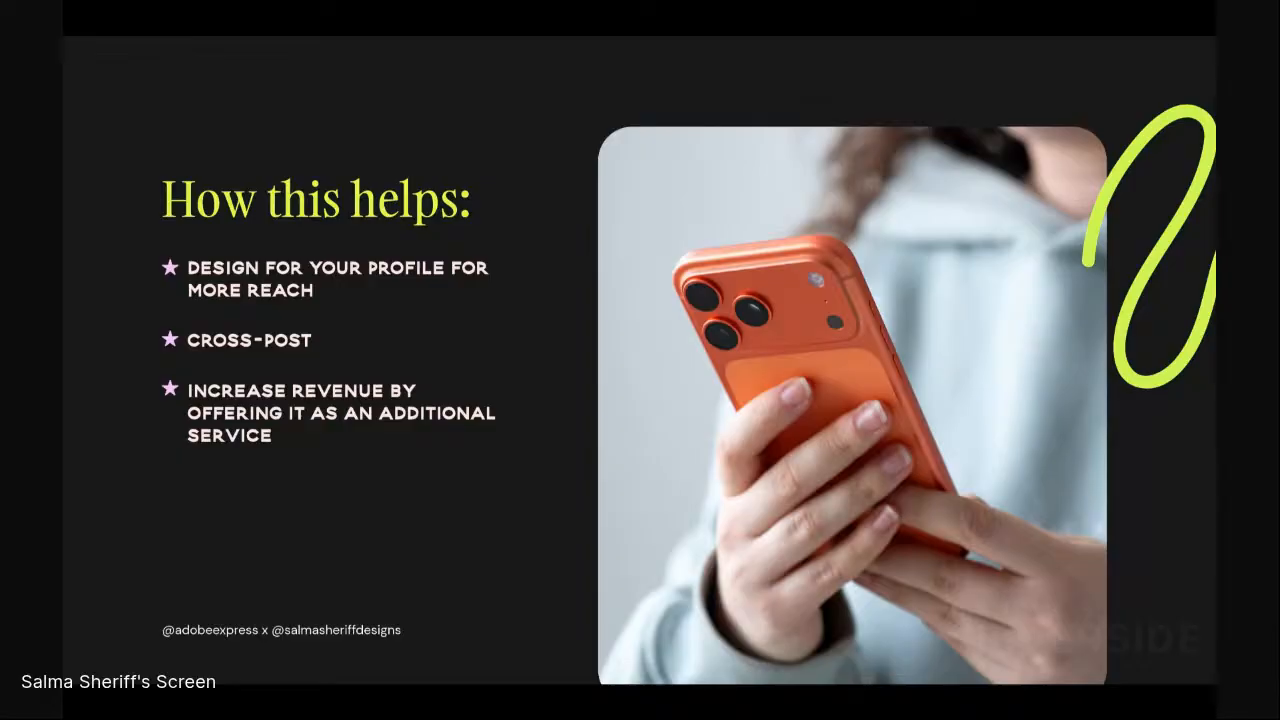
{"action": "key", "text": "Right"}
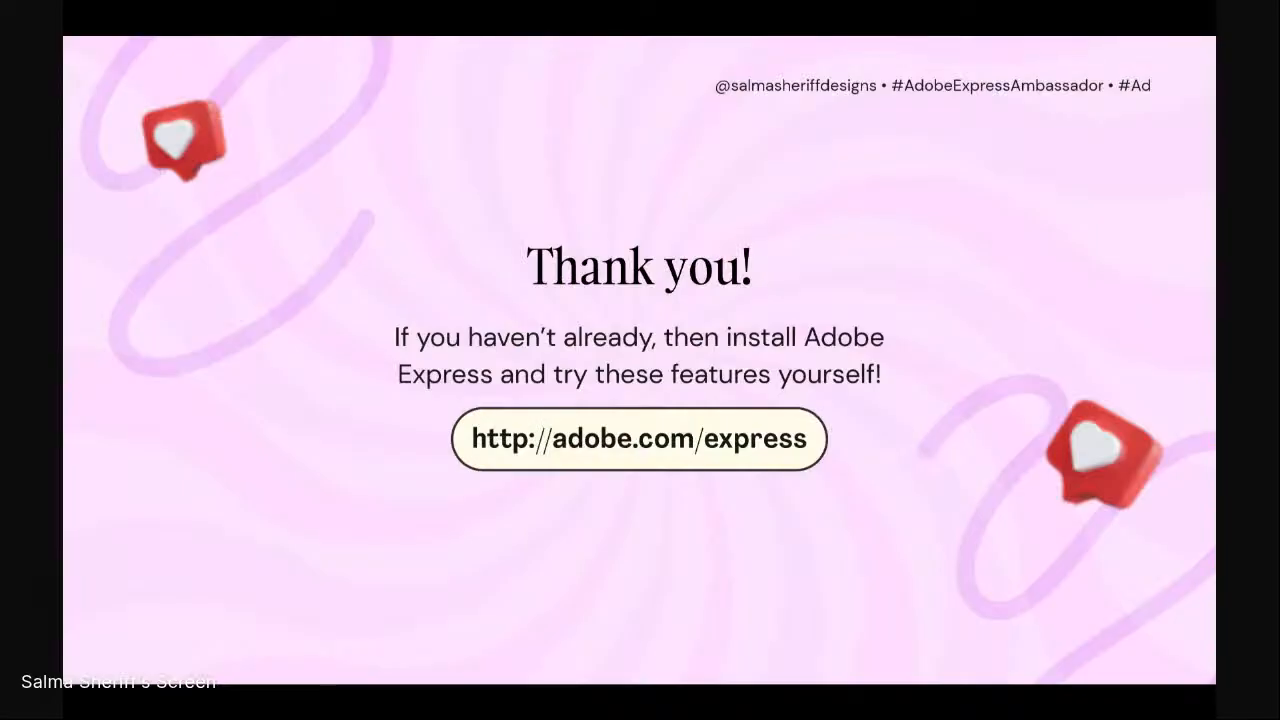